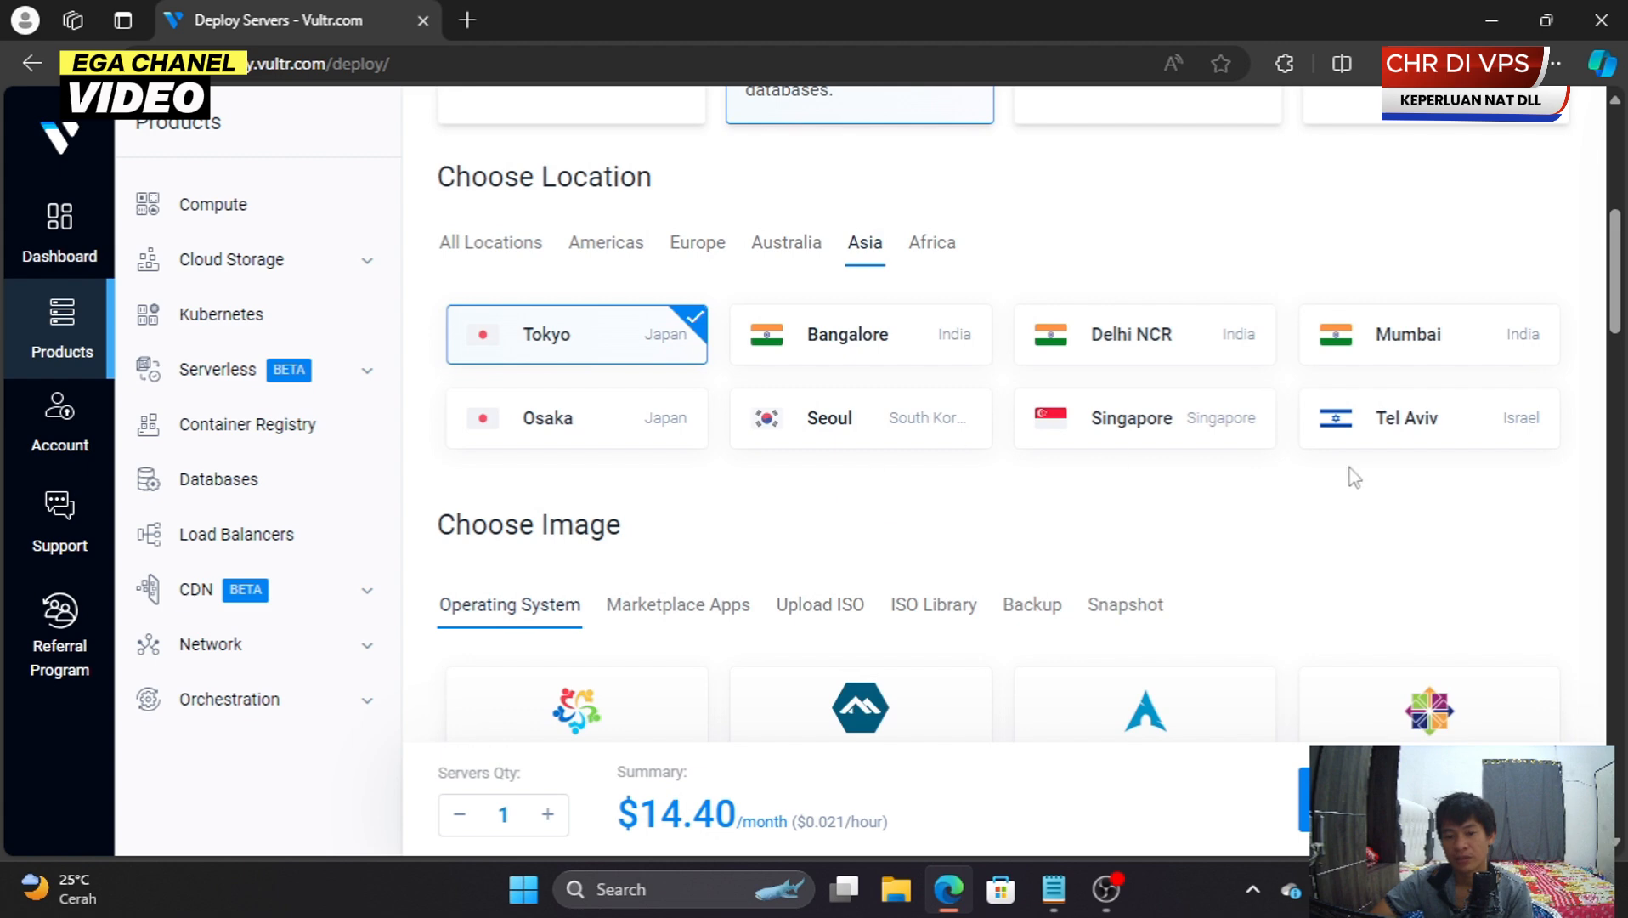
# - Pick Singapore as the new server's location
pyautogui.scroll(-2, 847, 498)
pyautogui.scroll(2, 850, 501)
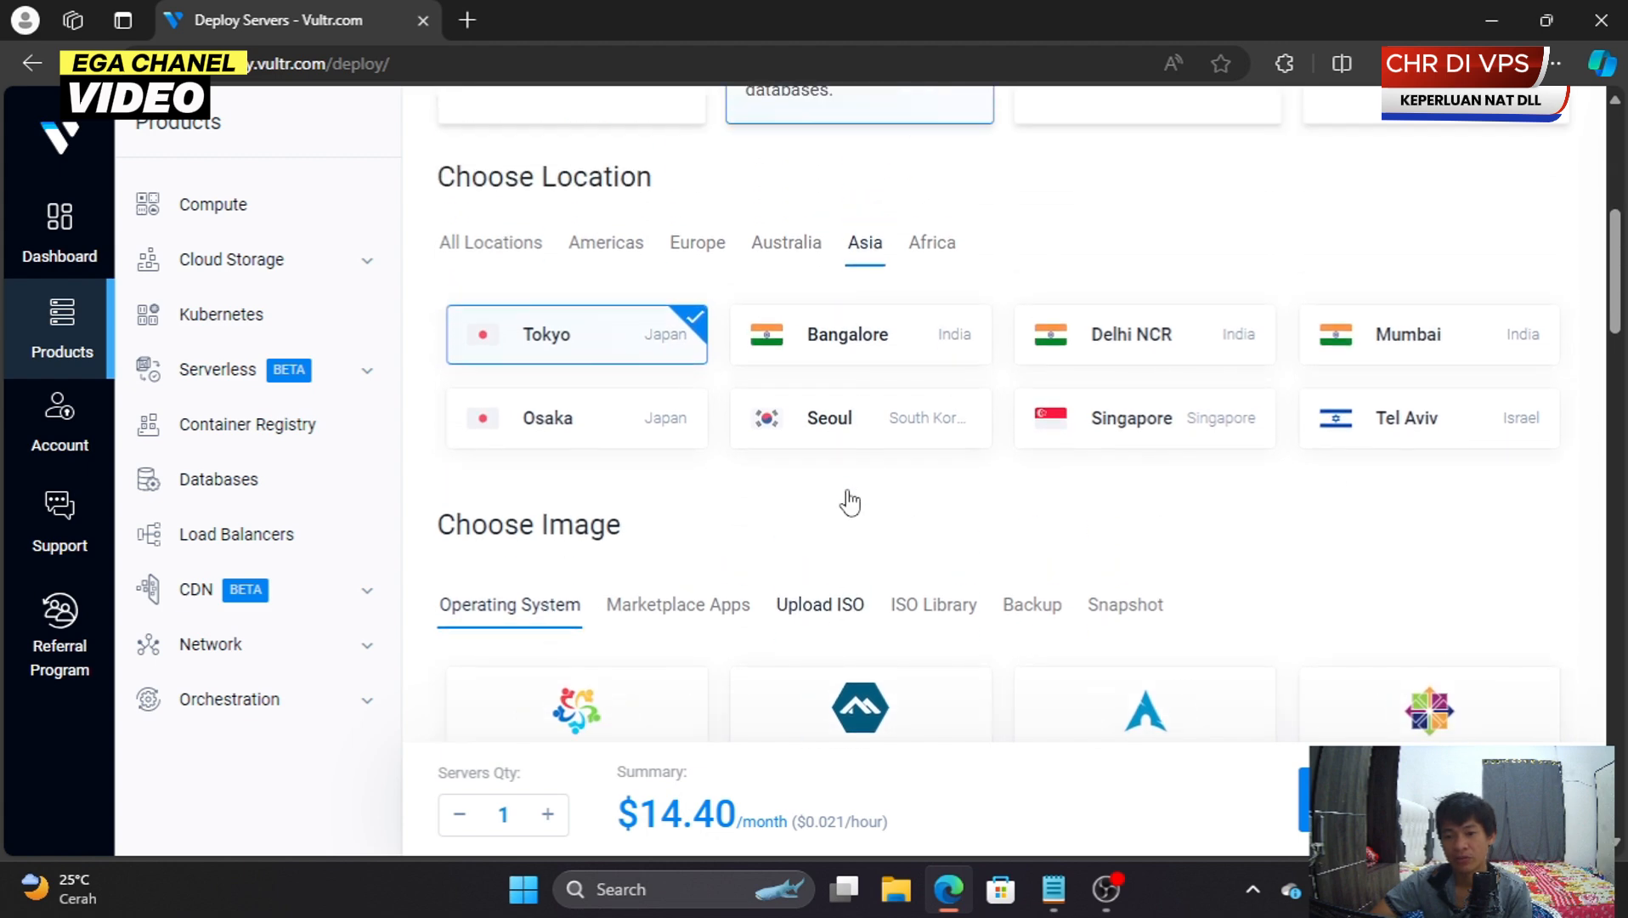
pyautogui.click(1137, 430)
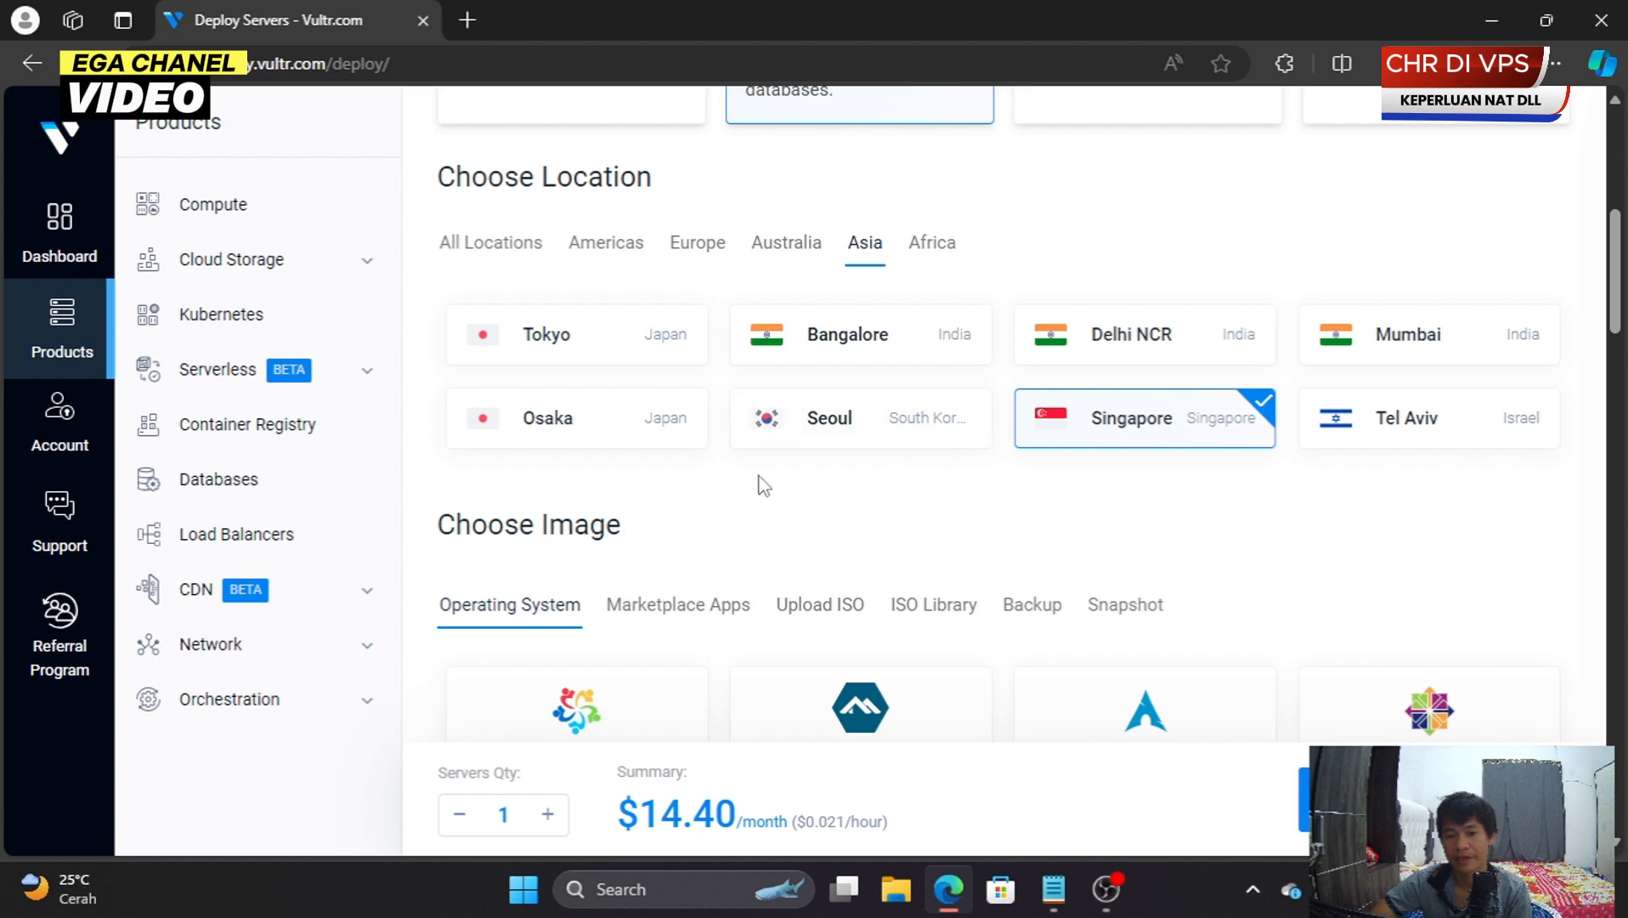
# - Choose the SystemRescue ISO from the ISO Library as the server image
pyautogui.scroll(-3, 757, 476)
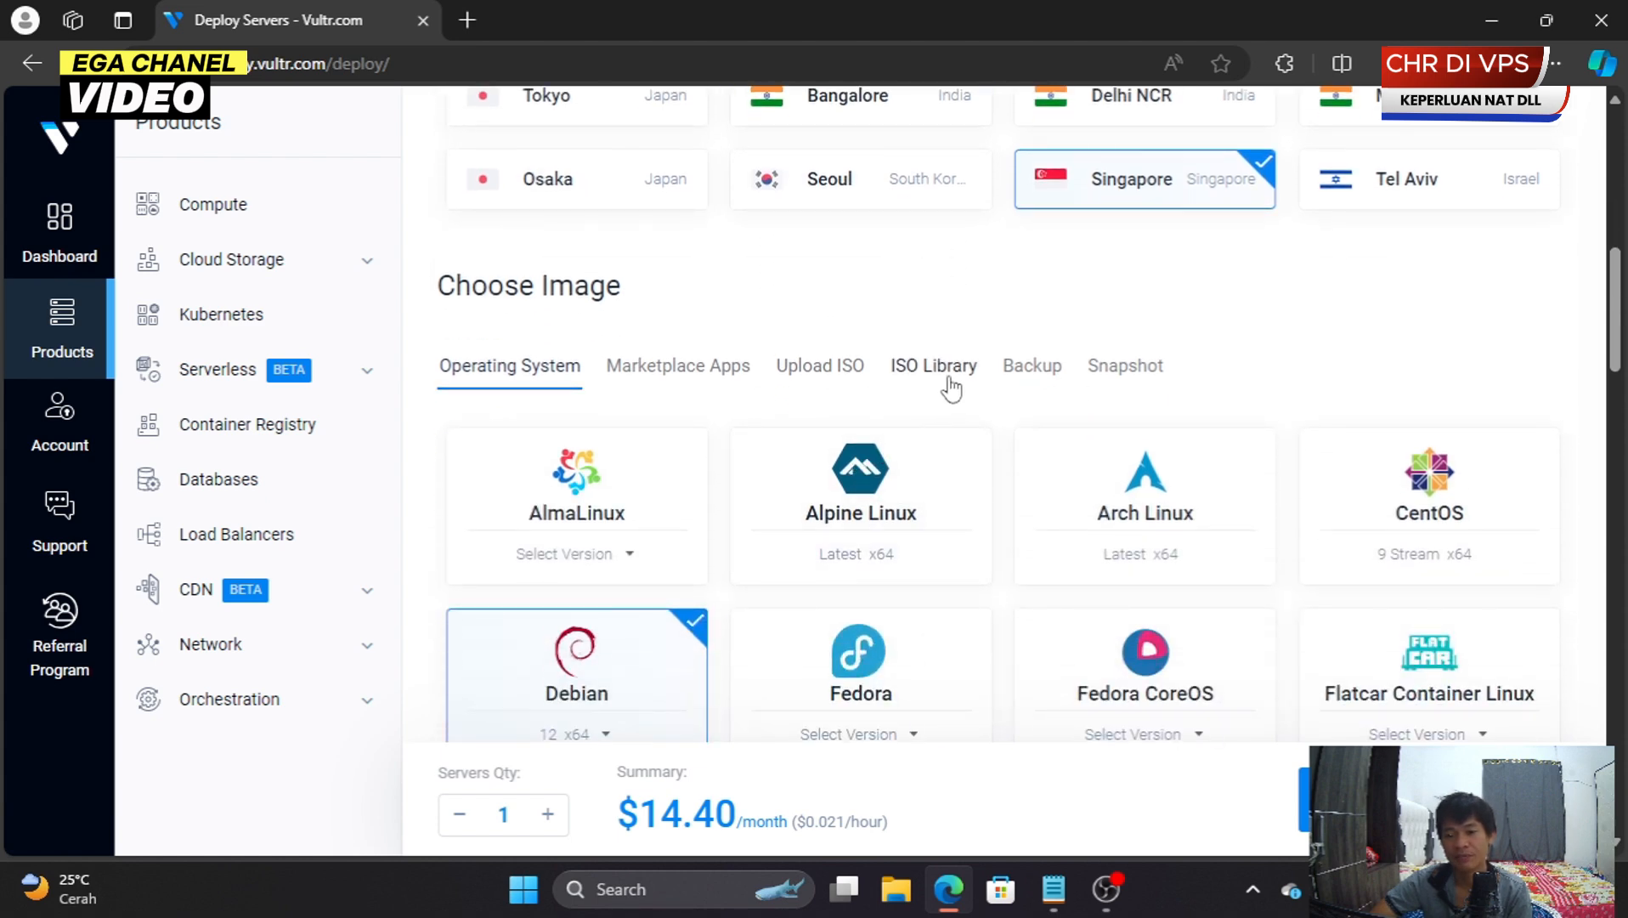
pyautogui.click(948, 380)
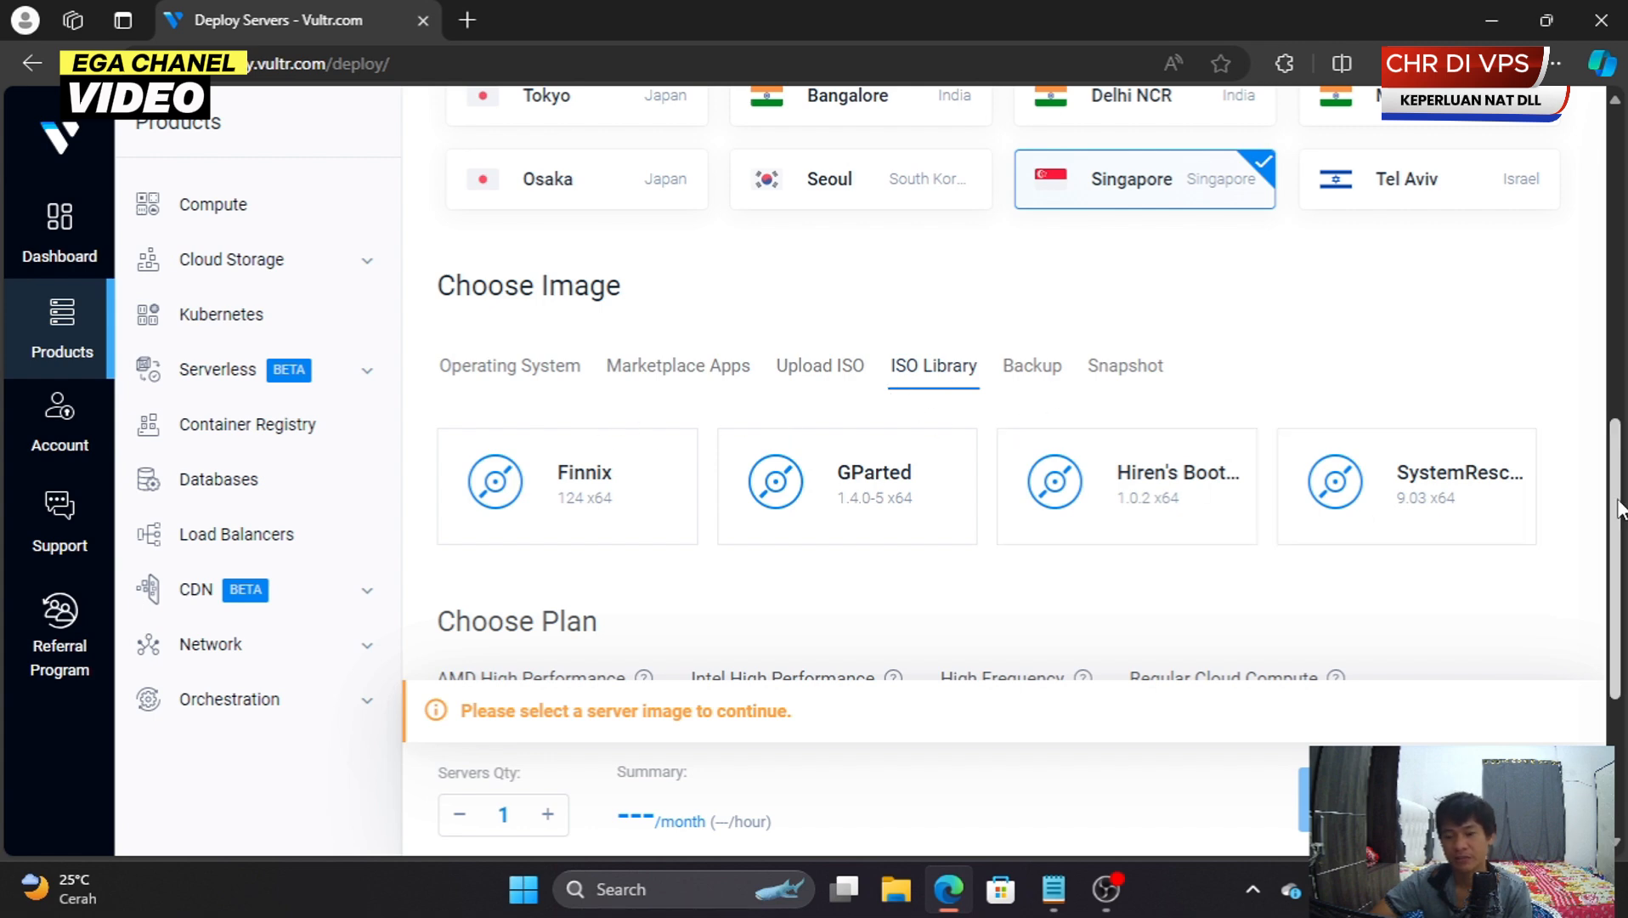
pyautogui.click(1447, 505)
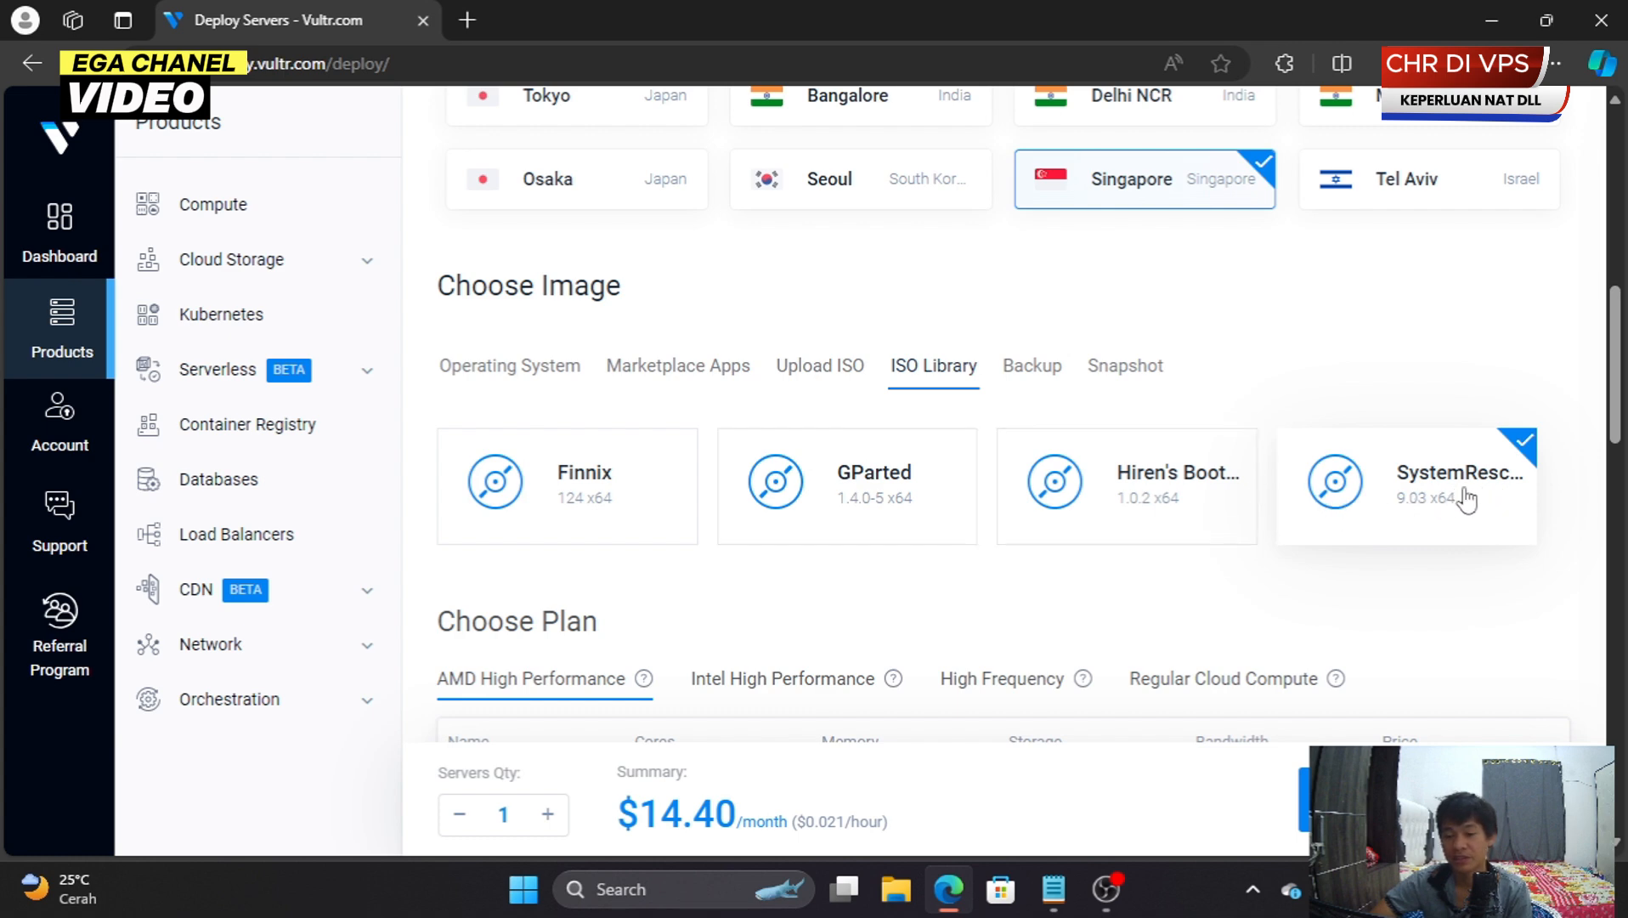
# - Compare the plan tabs, pick the cheapest 25 GB SSD plan, and decline the NVMe upgrade offer
pyautogui.scroll(-3, 1087, 531)
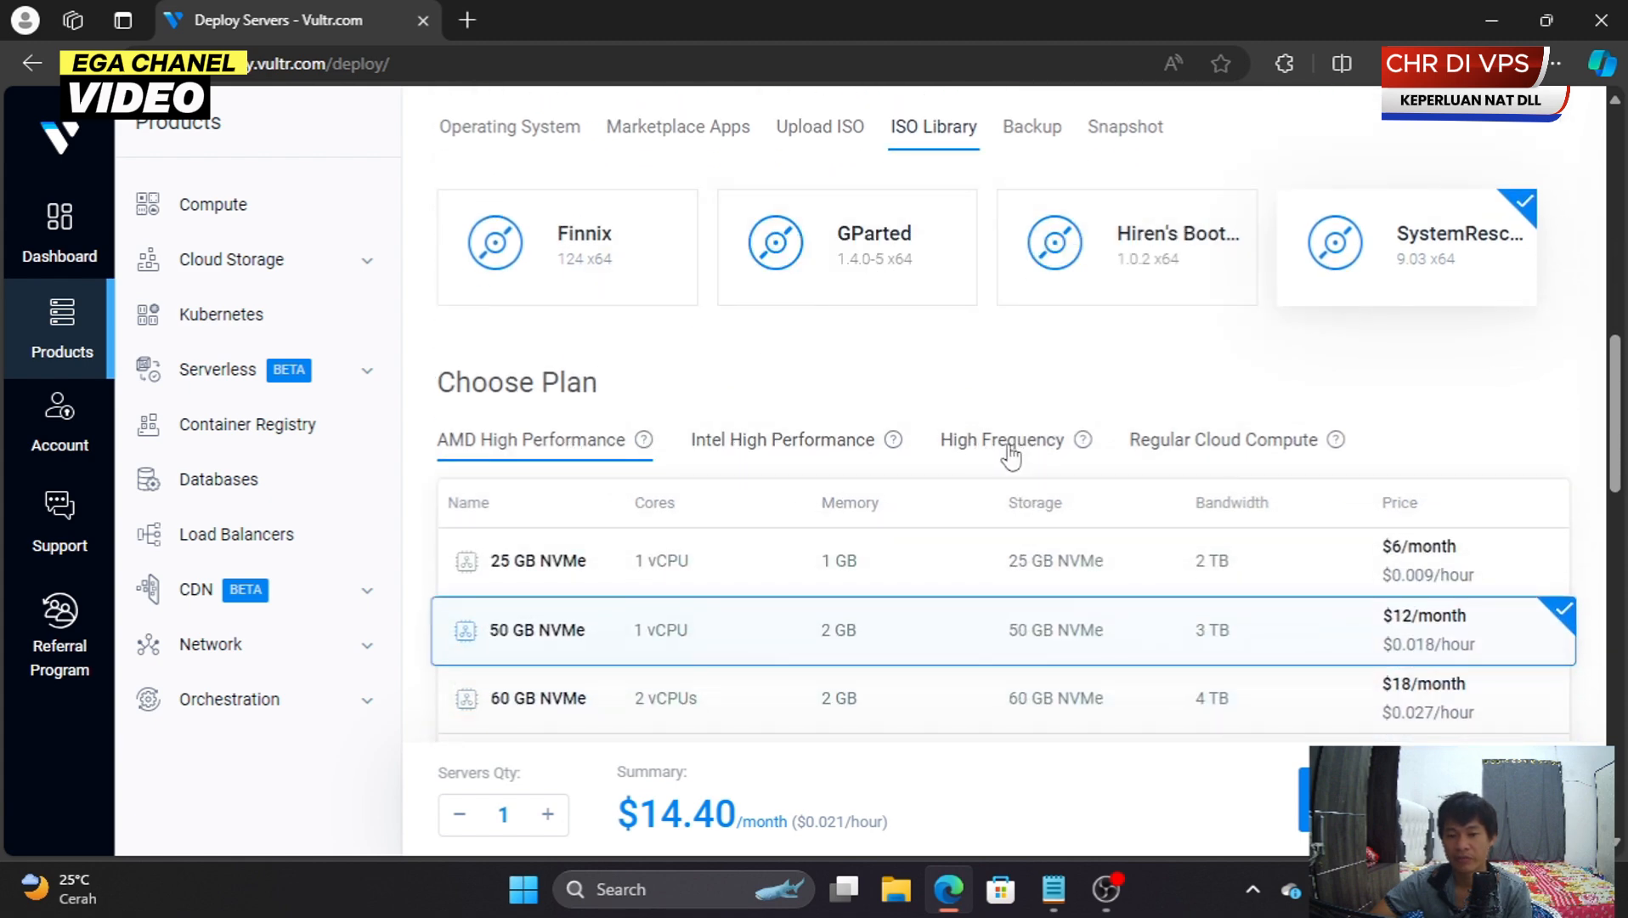
pyautogui.click(979, 443)
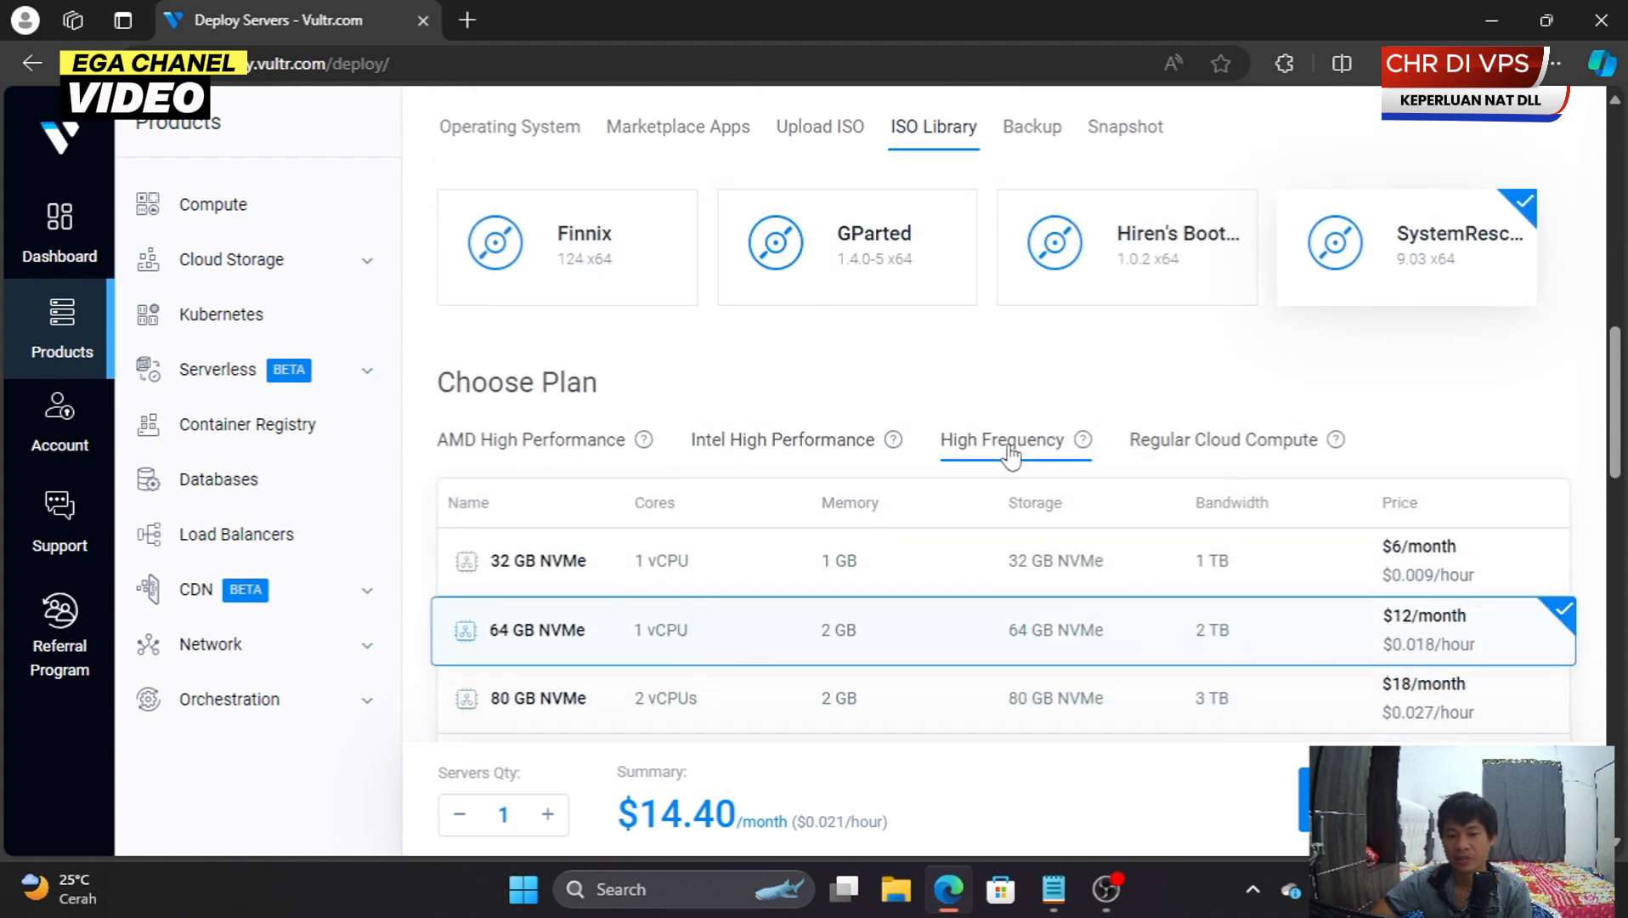
pyautogui.click(1215, 448)
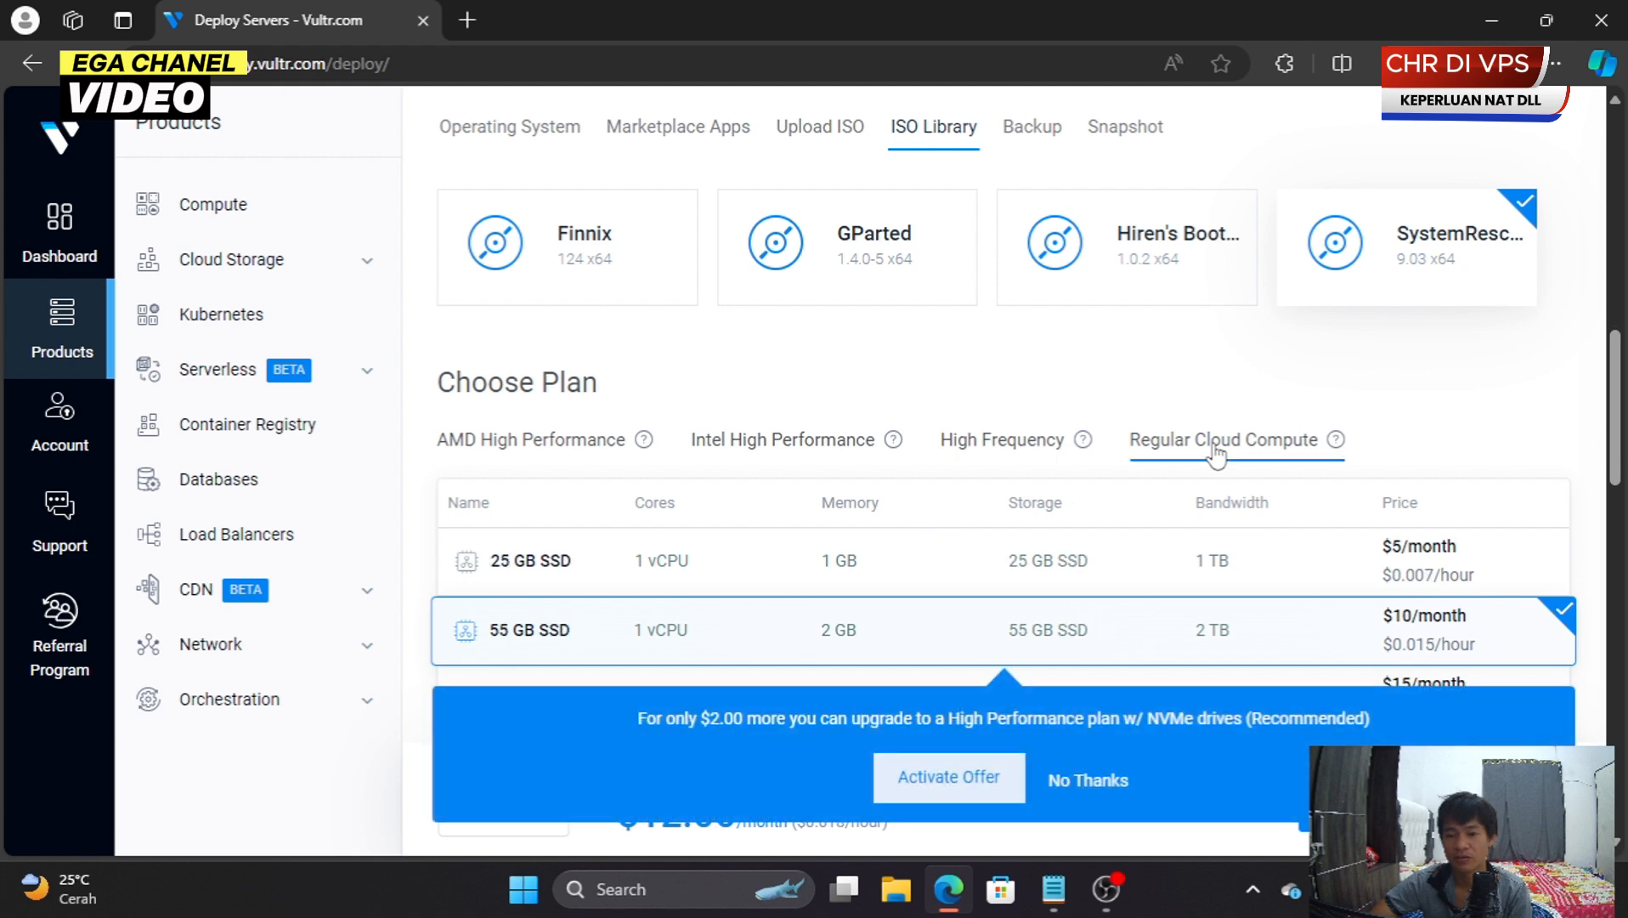
pyautogui.click(719, 585)
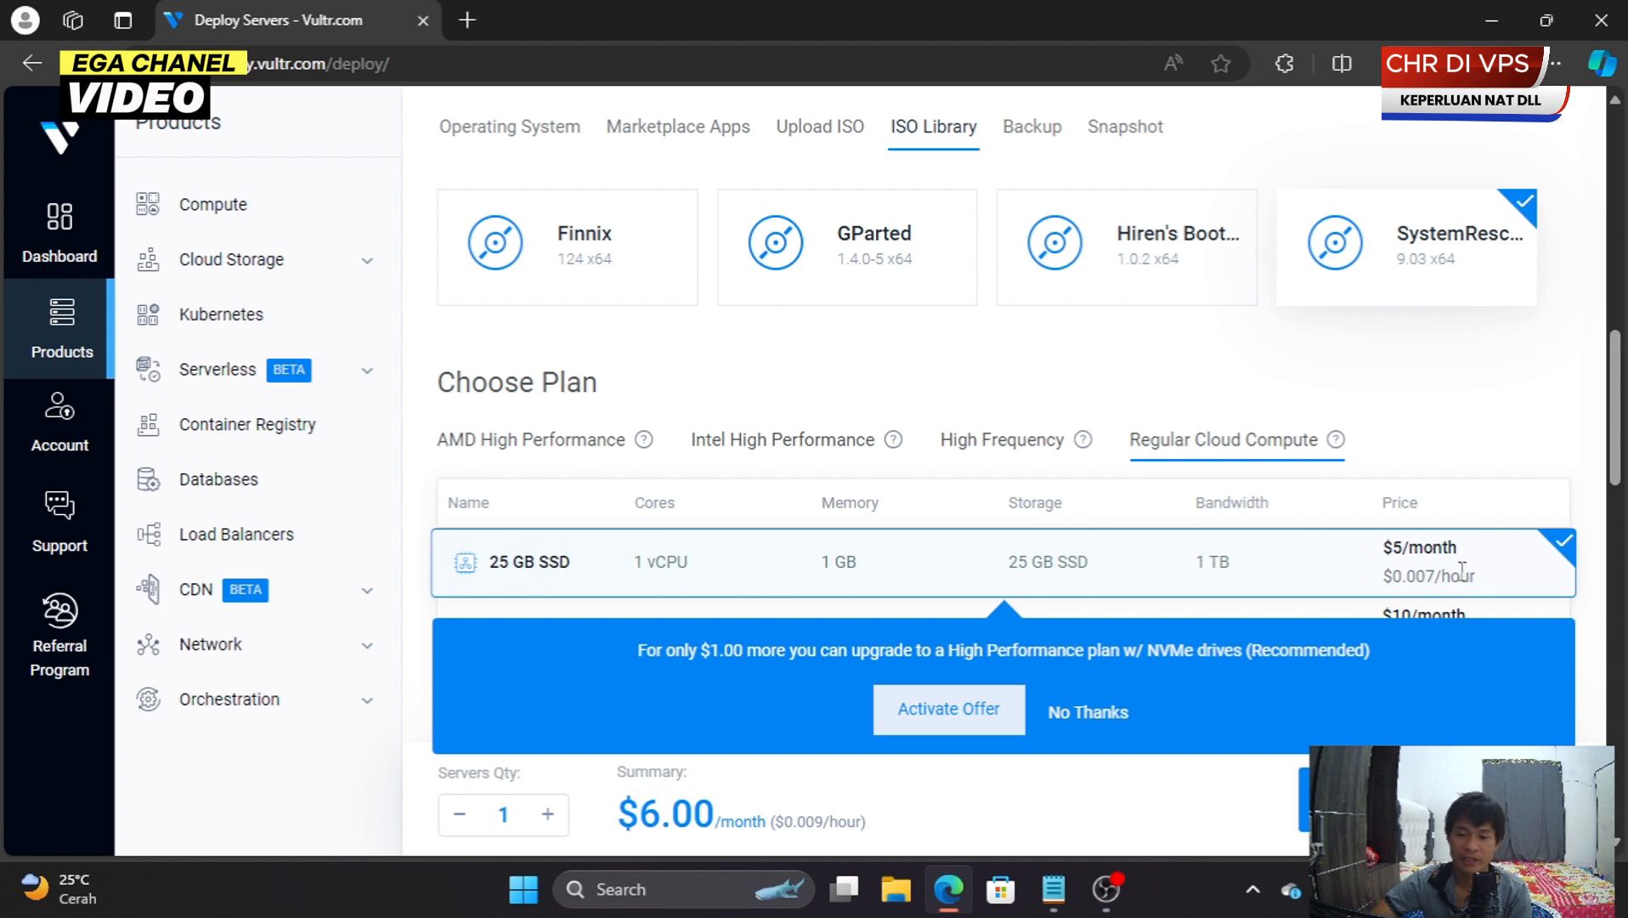
pyautogui.scroll(-2, 1105, 645)
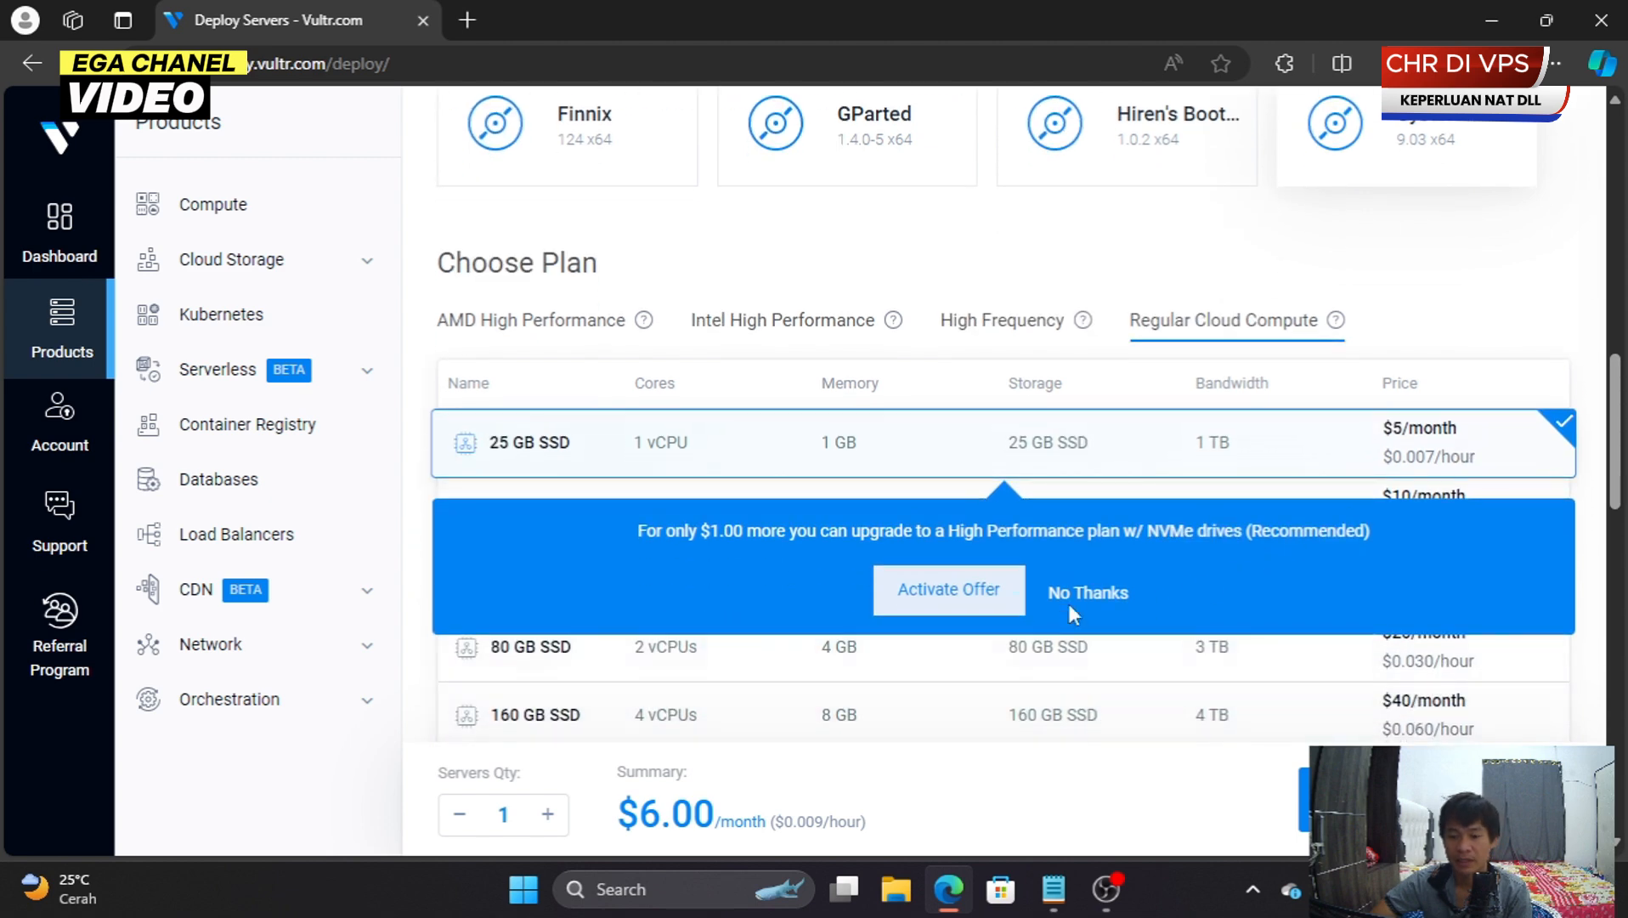
pyautogui.click(1071, 595)
# - Select the High Frequency 32 GB NVMe plan (1 vCPU, 1 GB) at $7.20/month
pyautogui.scroll(-3, 1138, 586)
pyautogui.scroll(4, 1137, 585)
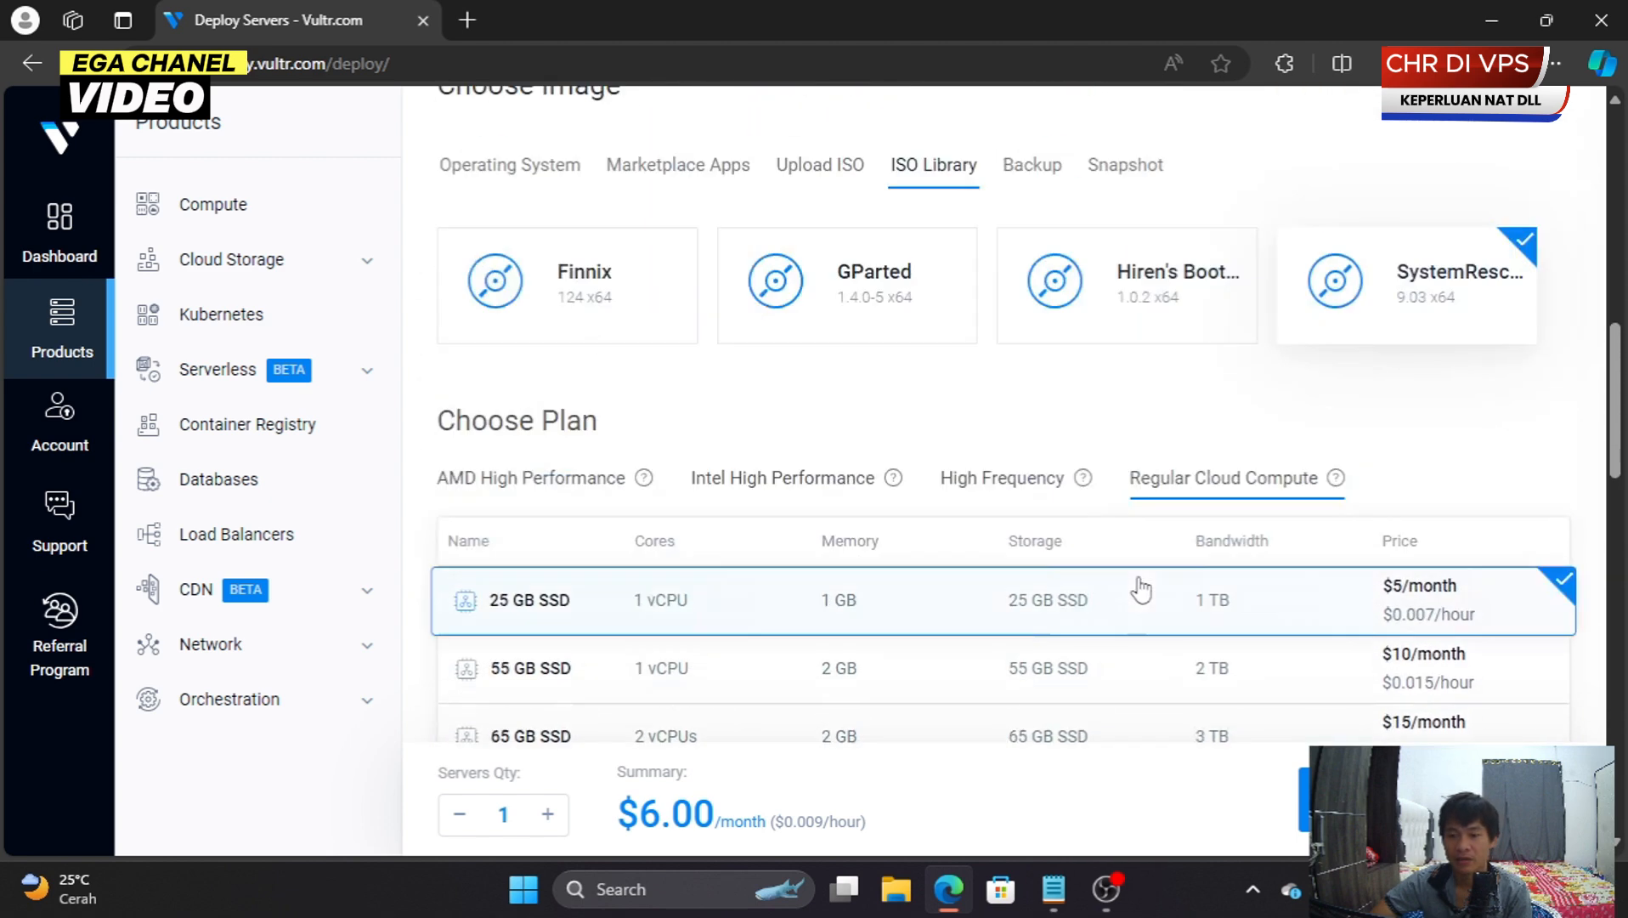
pyautogui.scroll(-5, 1139, 583)
pyautogui.scroll(4, 1139, 587)
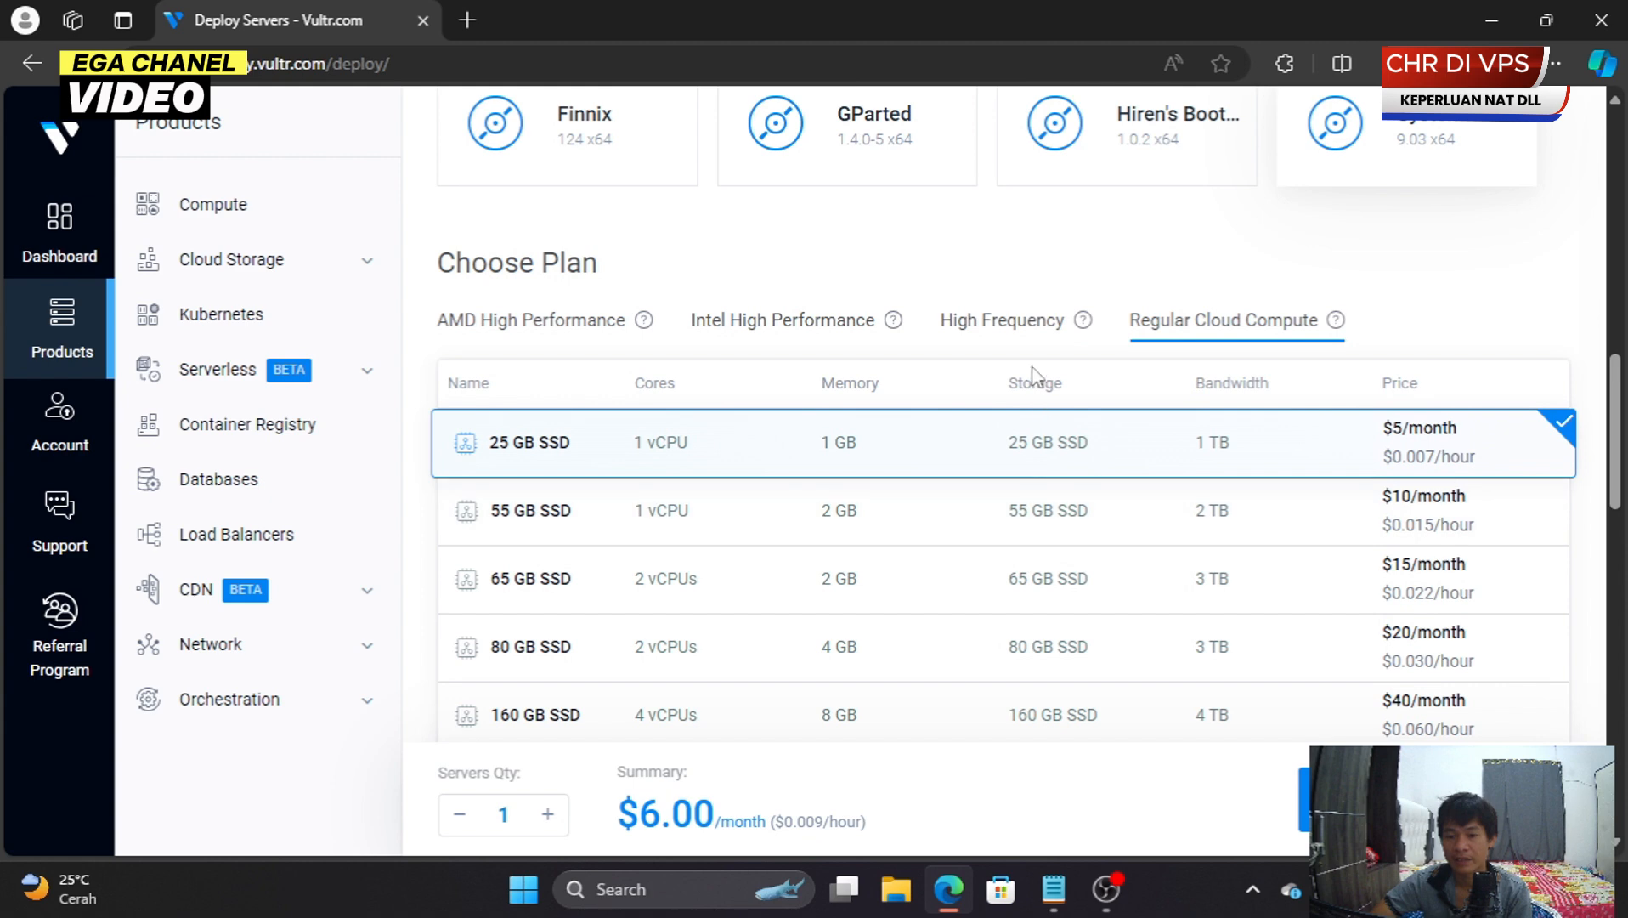
pyautogui.click(1027, 336)
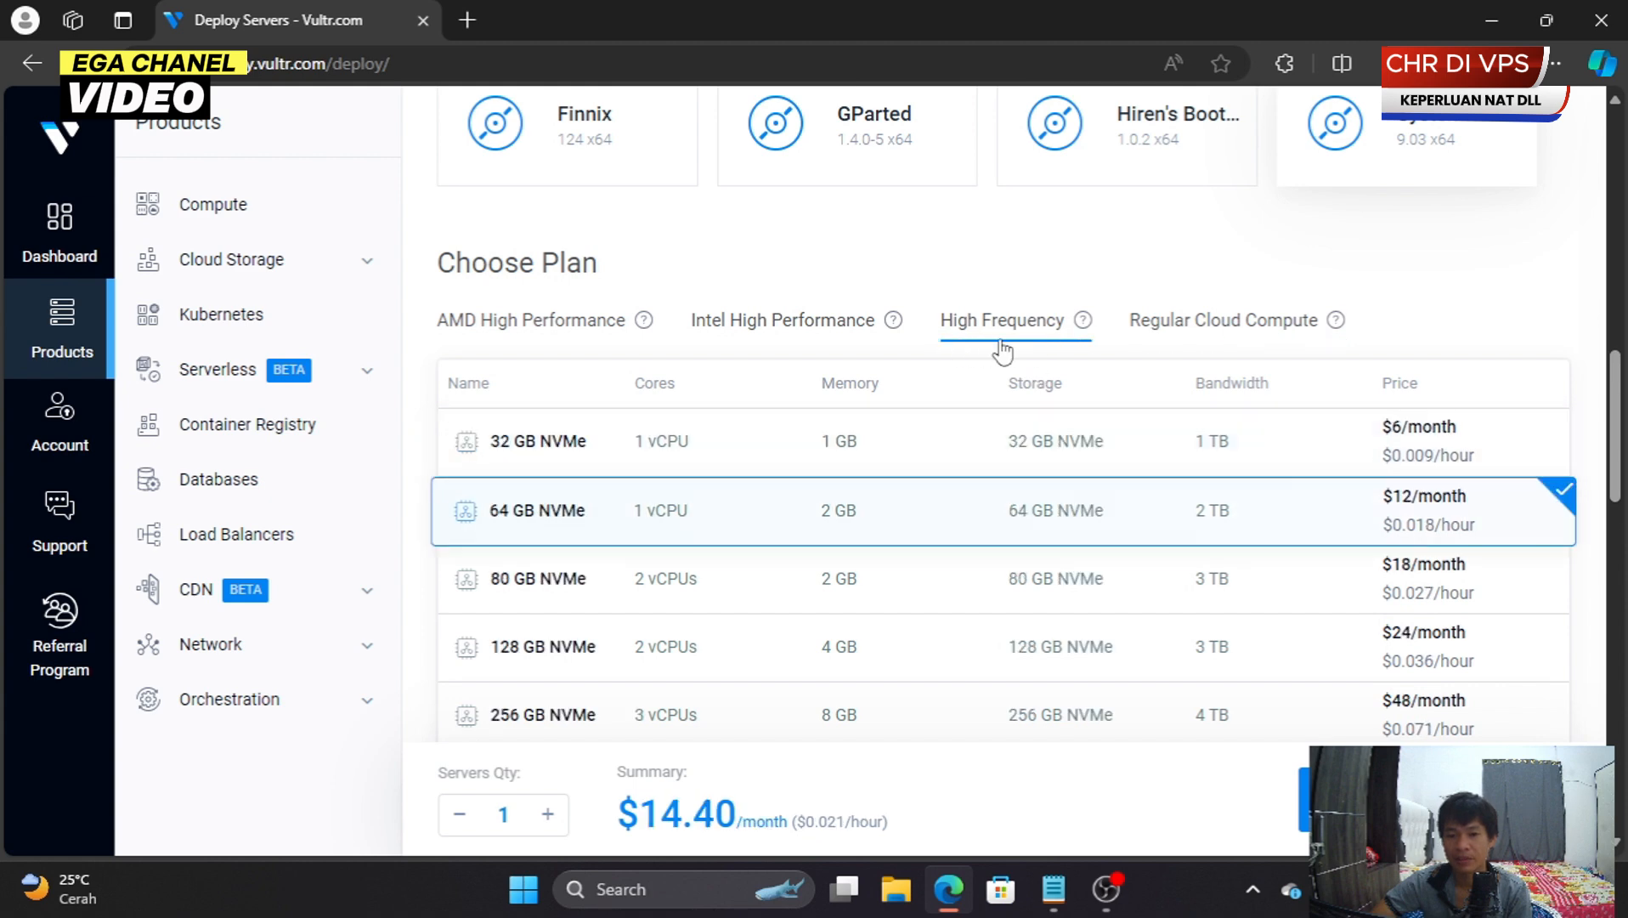
pyautogui.click(891, 457)
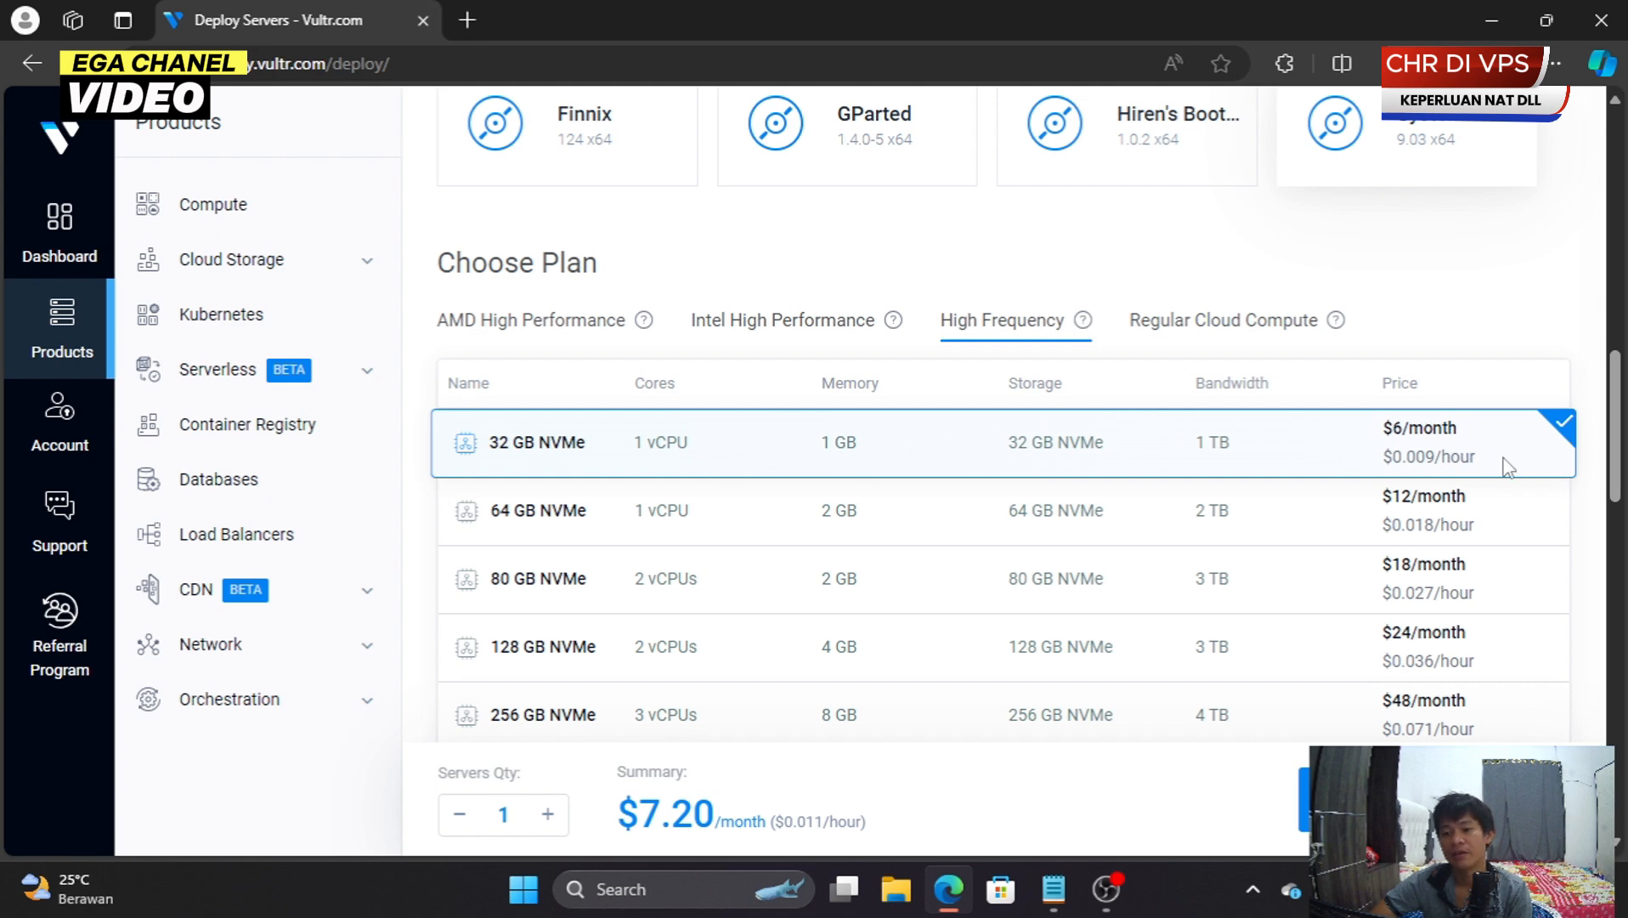
pyautogui.scroll(-10, 1429, 454)
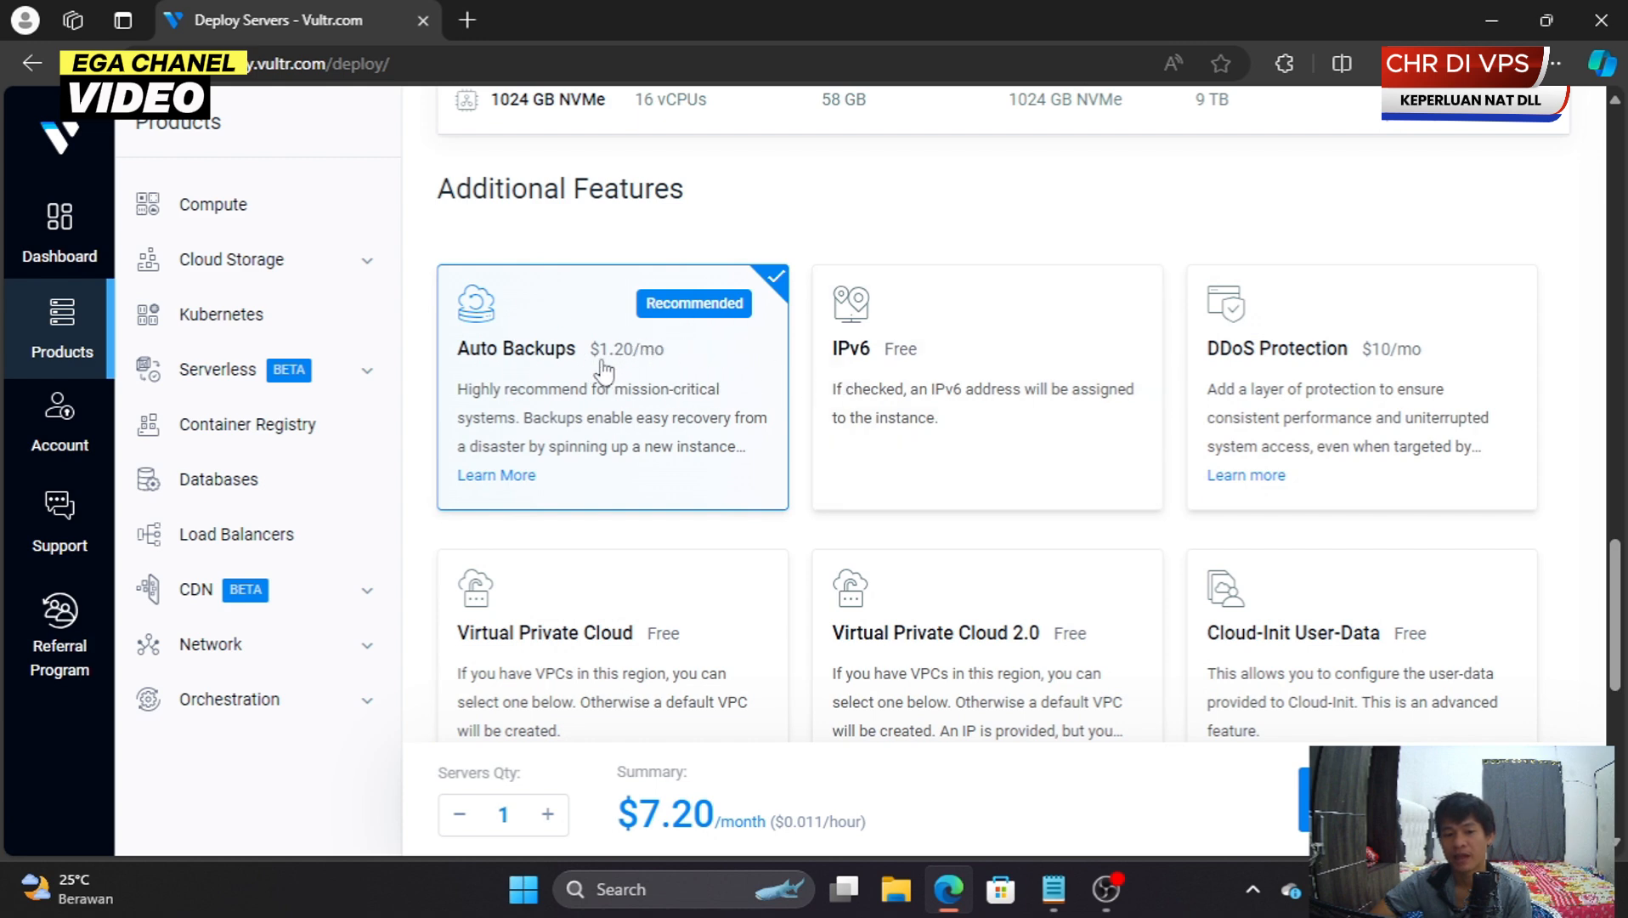
# - Disable Auto Backups after accepting the risks, lowering the monthly price to $6.00
pyautogui.click(767, 289)
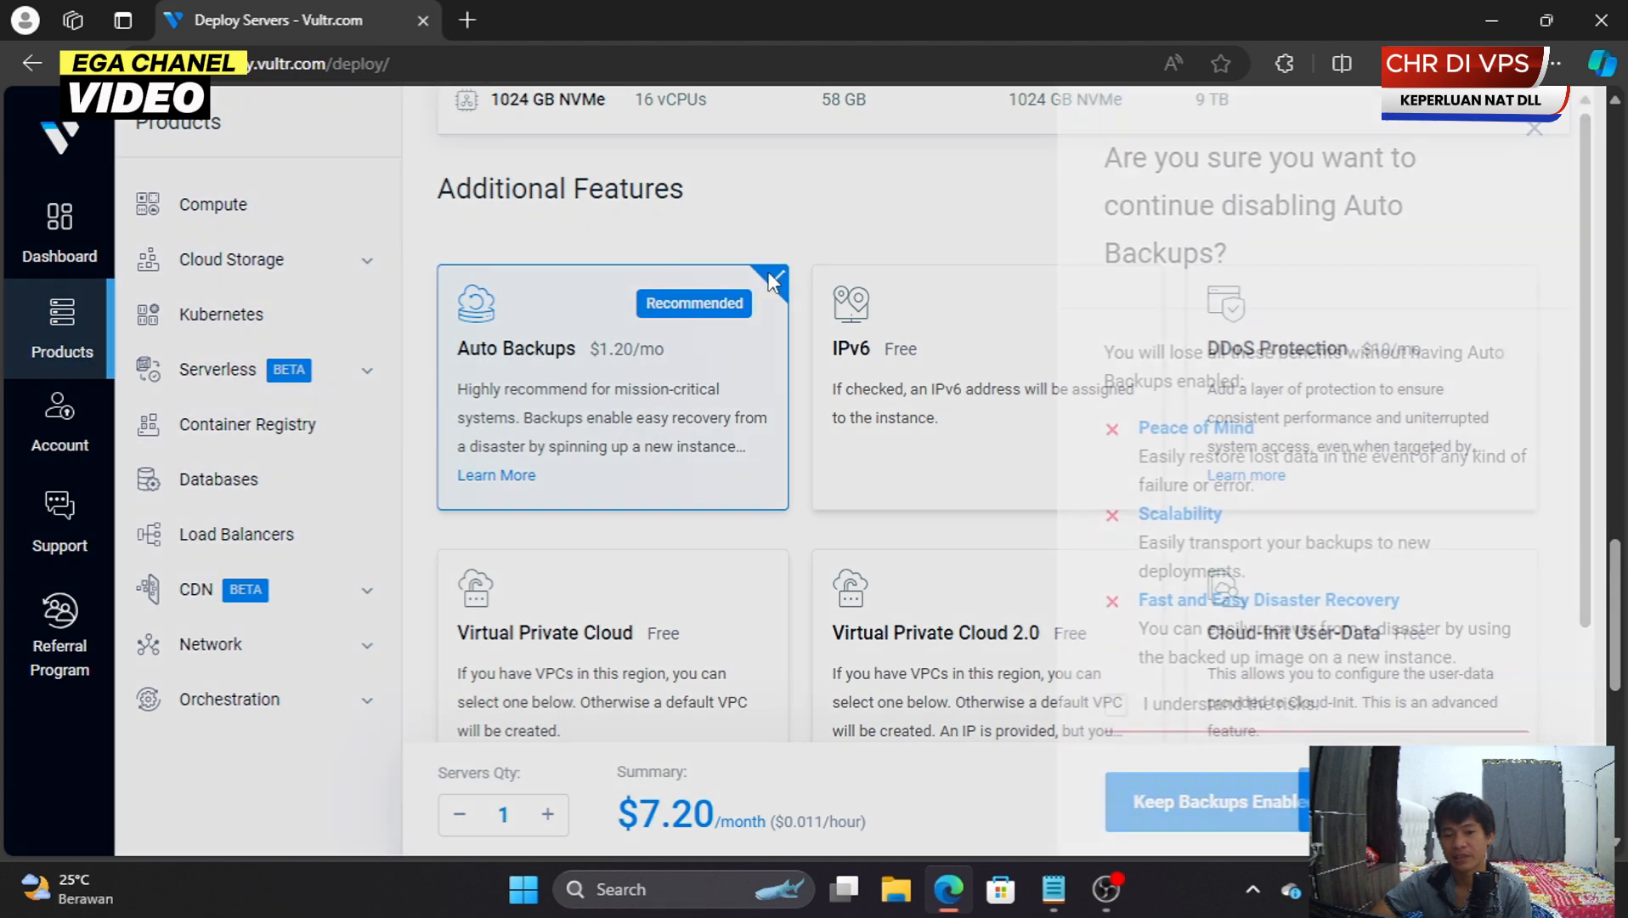
pyautogui.scroll(-2, 1252, 599)
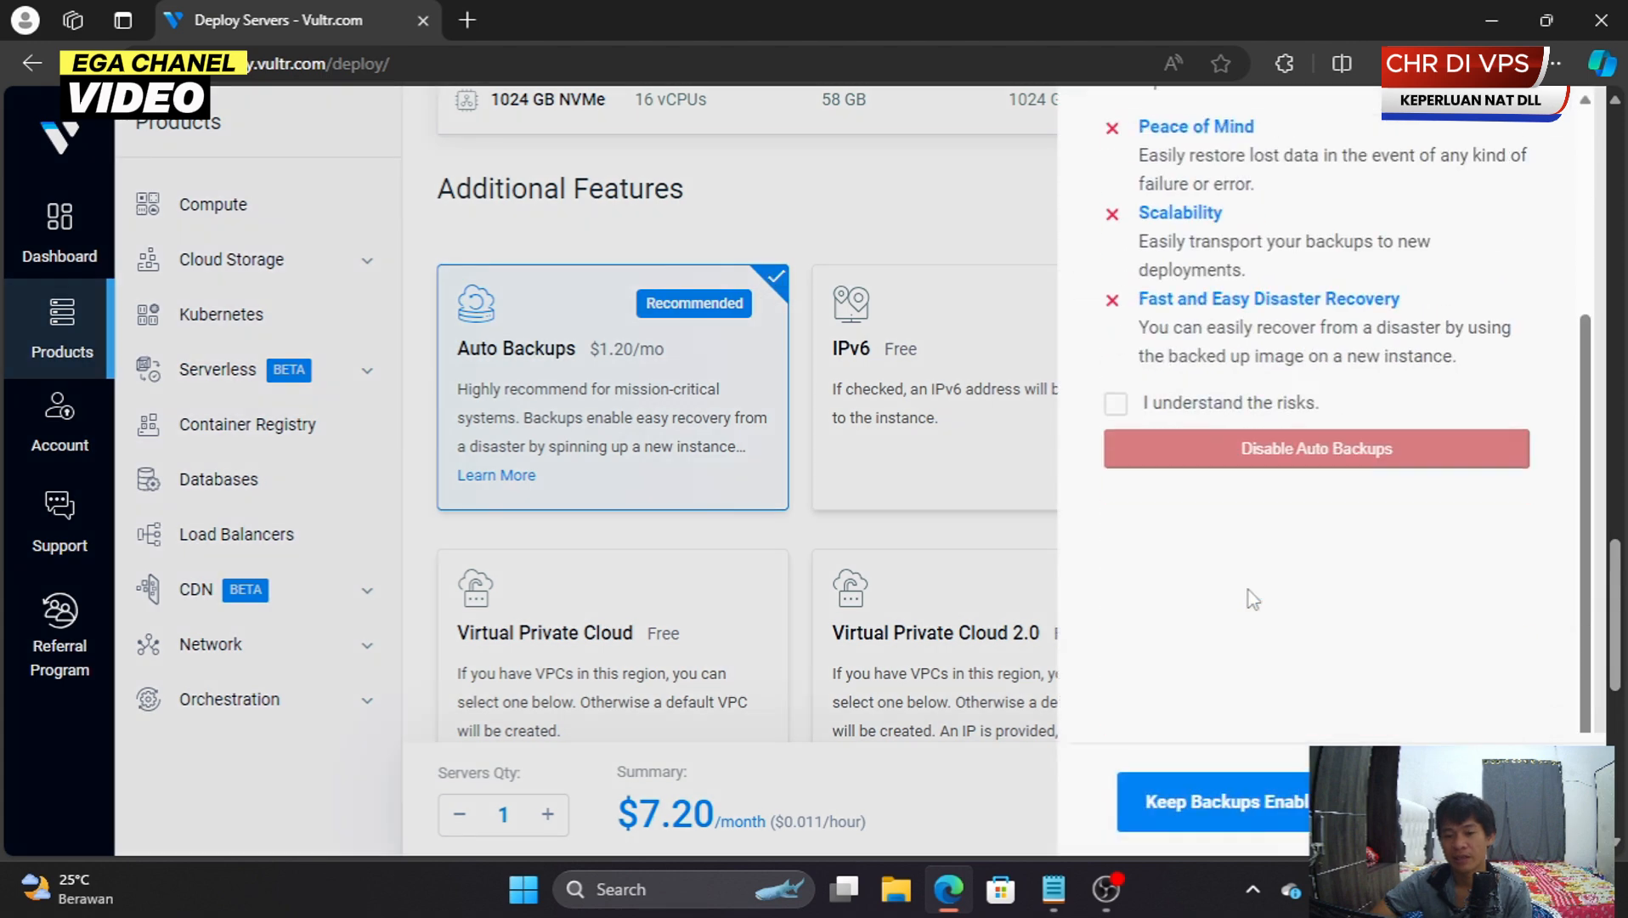
pyautogui.click(1117, 405)
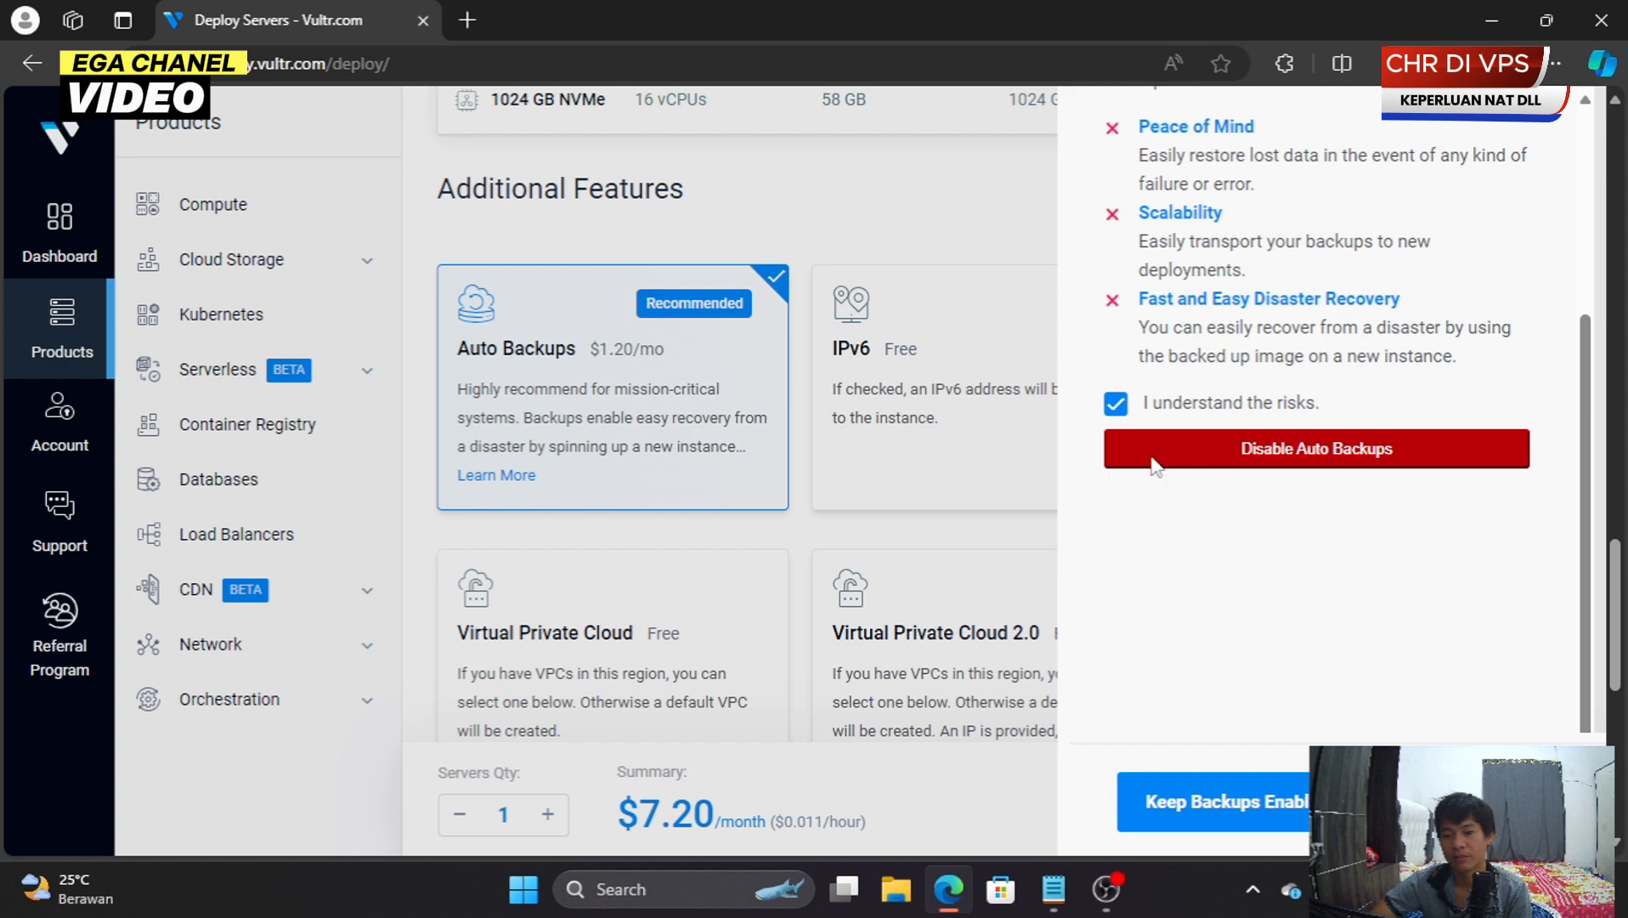
pyautogui.click(1313, 459)
pyautogui.scroll(-3, 741, 662)
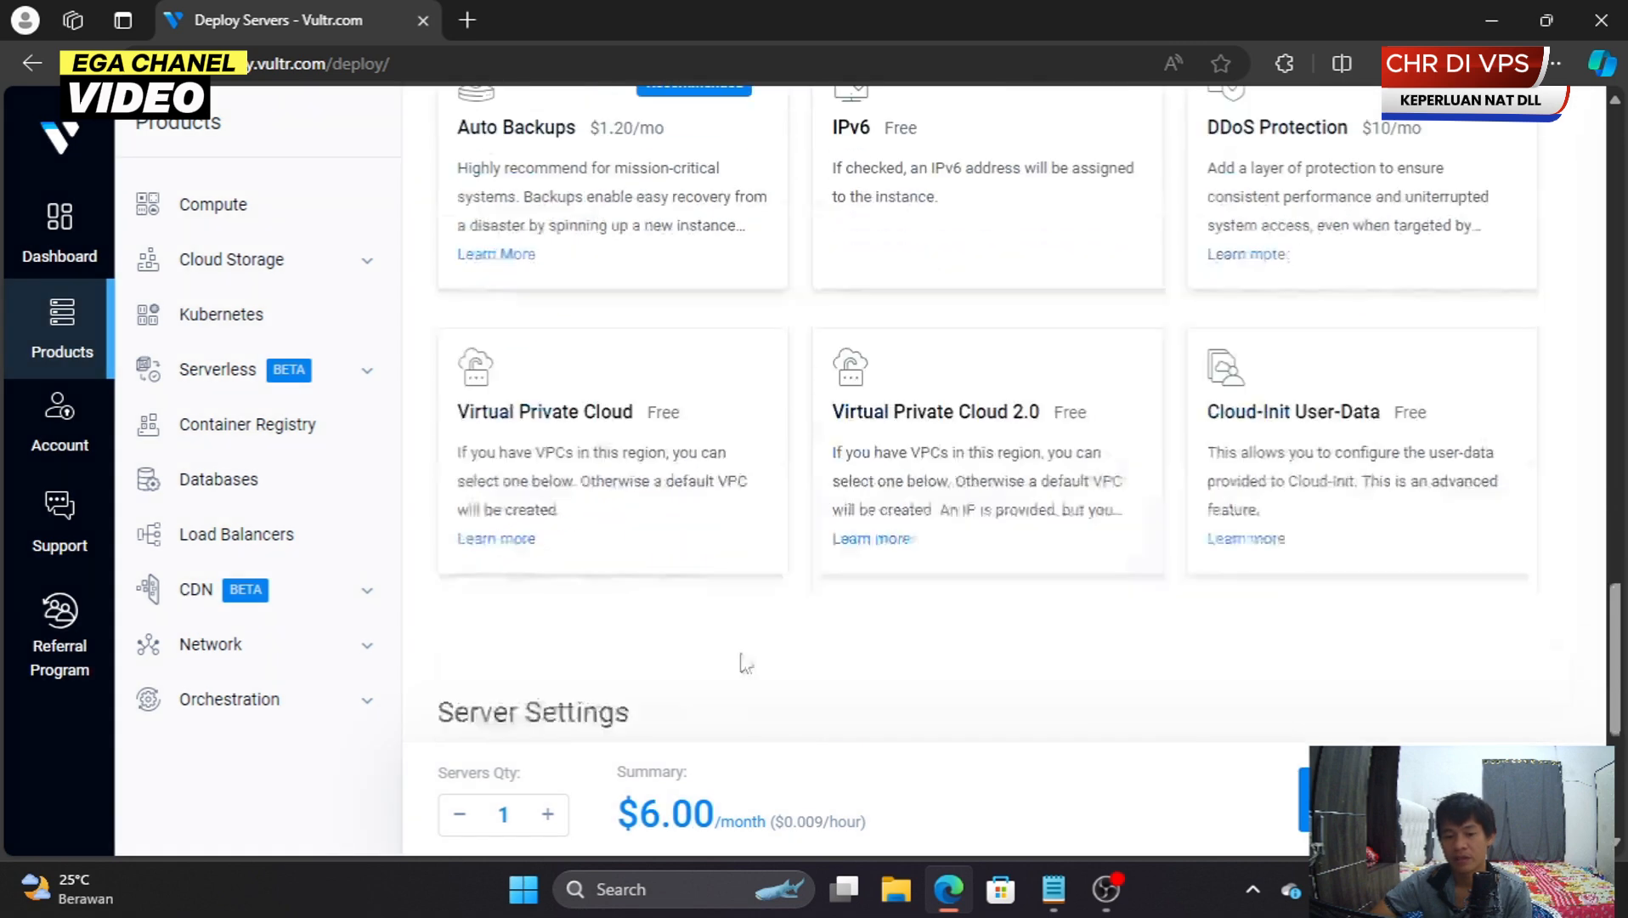
pyautogui.moveTo(631, 801); pyautogui.dragTo(739, 814)
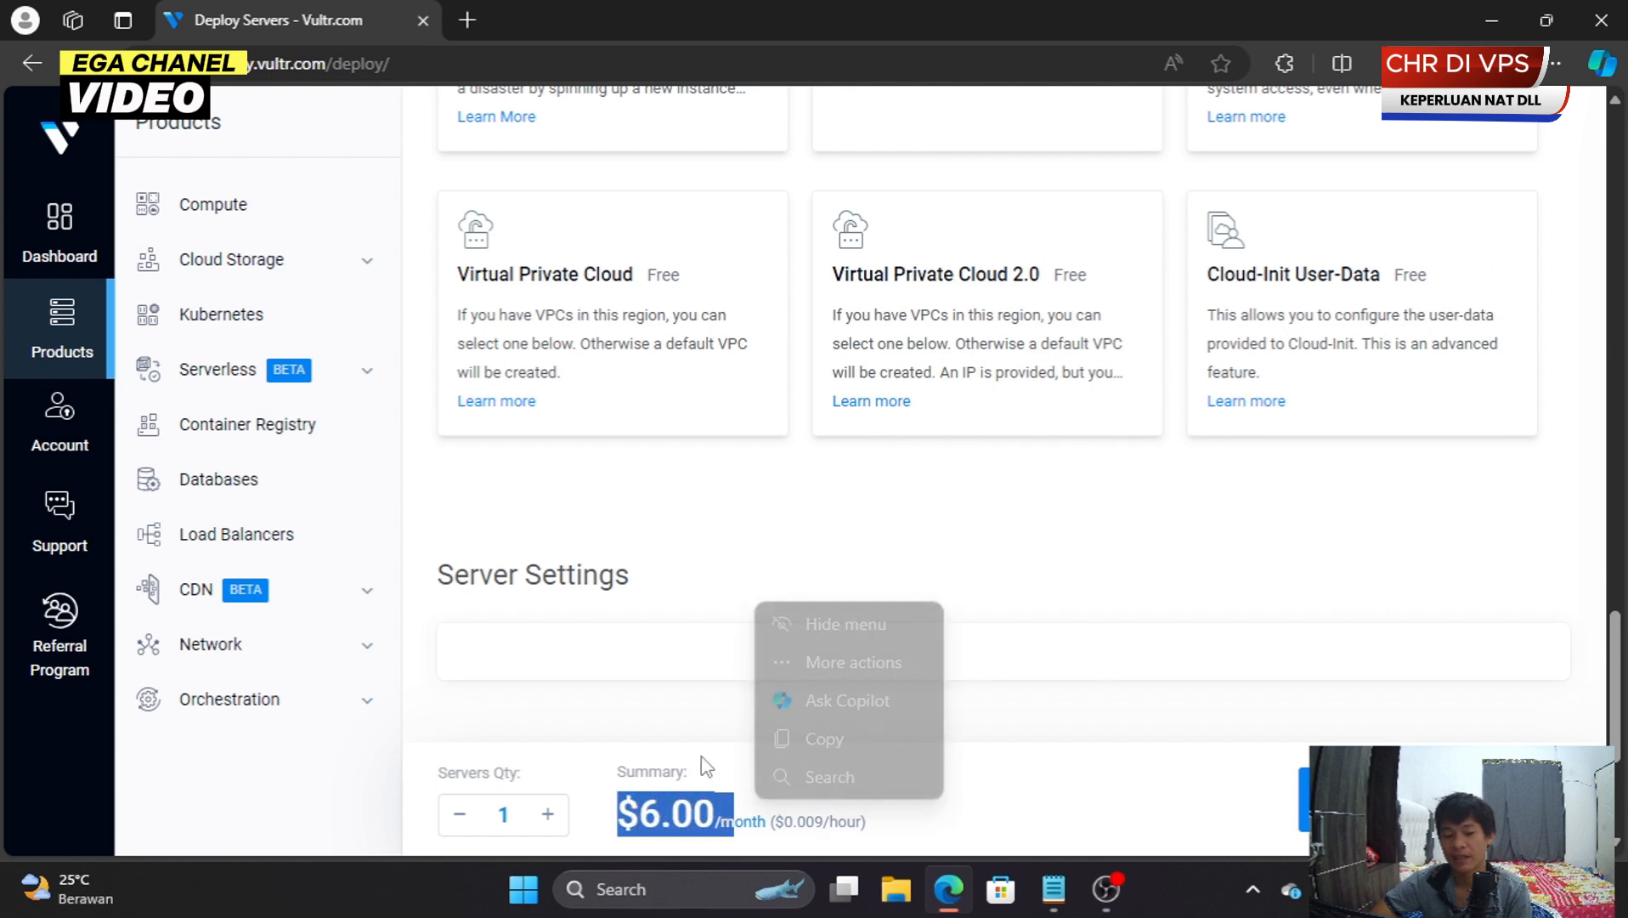
# - Enter 'percobaan' as the server hostname and restore the browser to a smaller window
pyautogui.click(1230, 654)
pyautogui.scroll(10, 909, 729)
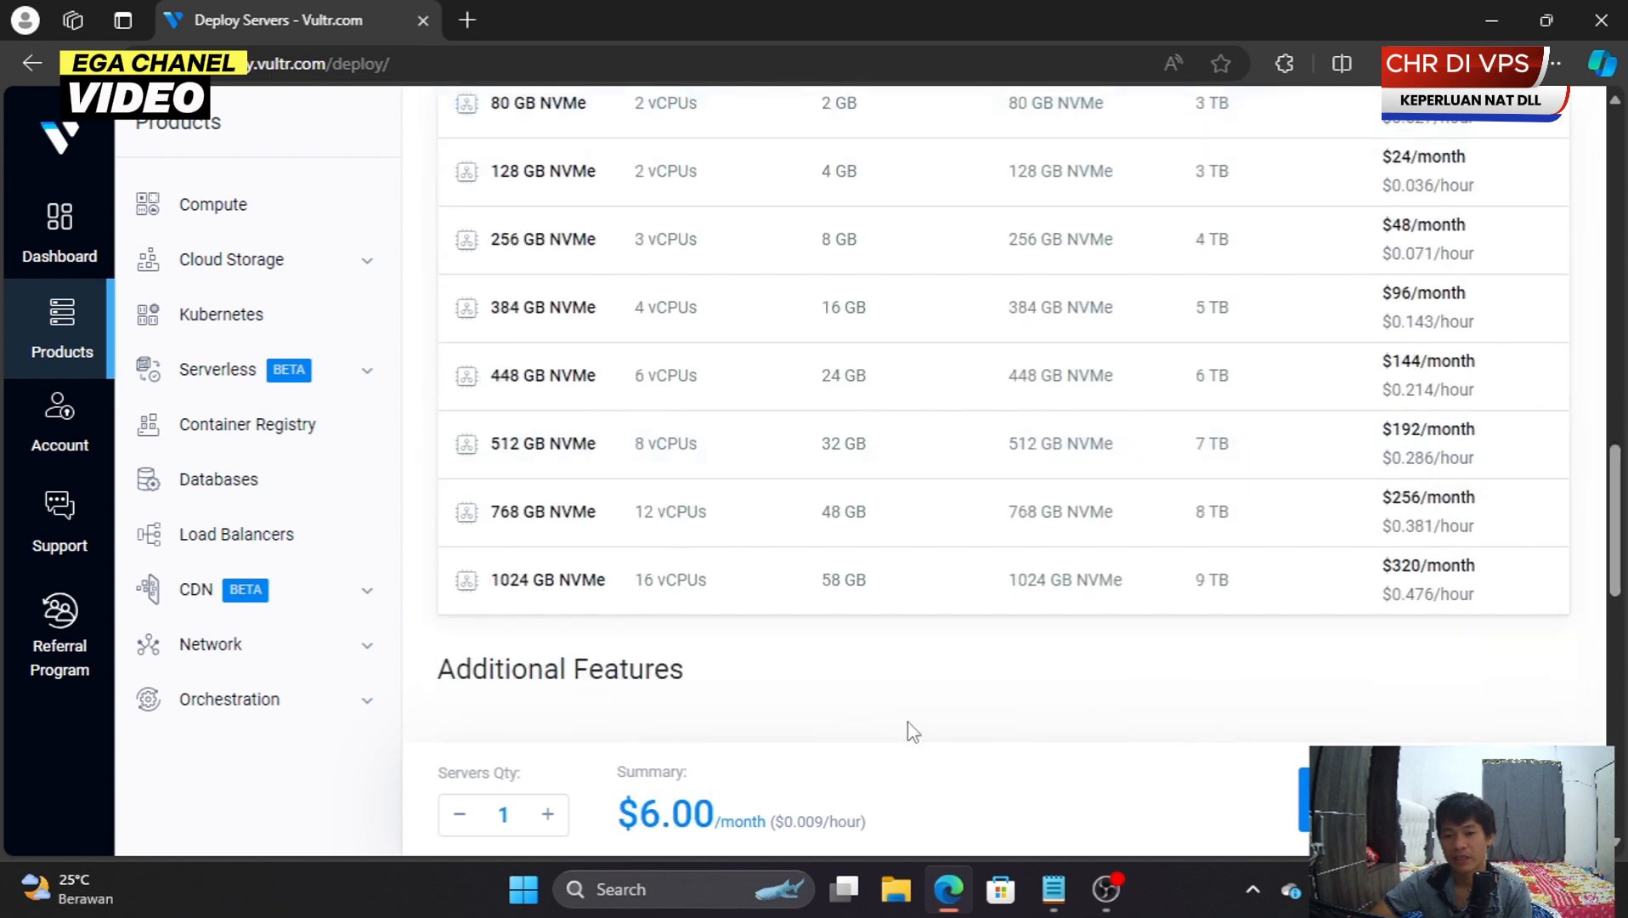
pyautogui.scroll(-12, 909, 729)
pyautogui.scroll(-2, 684, 585)
pyautogui.click(675, 612)
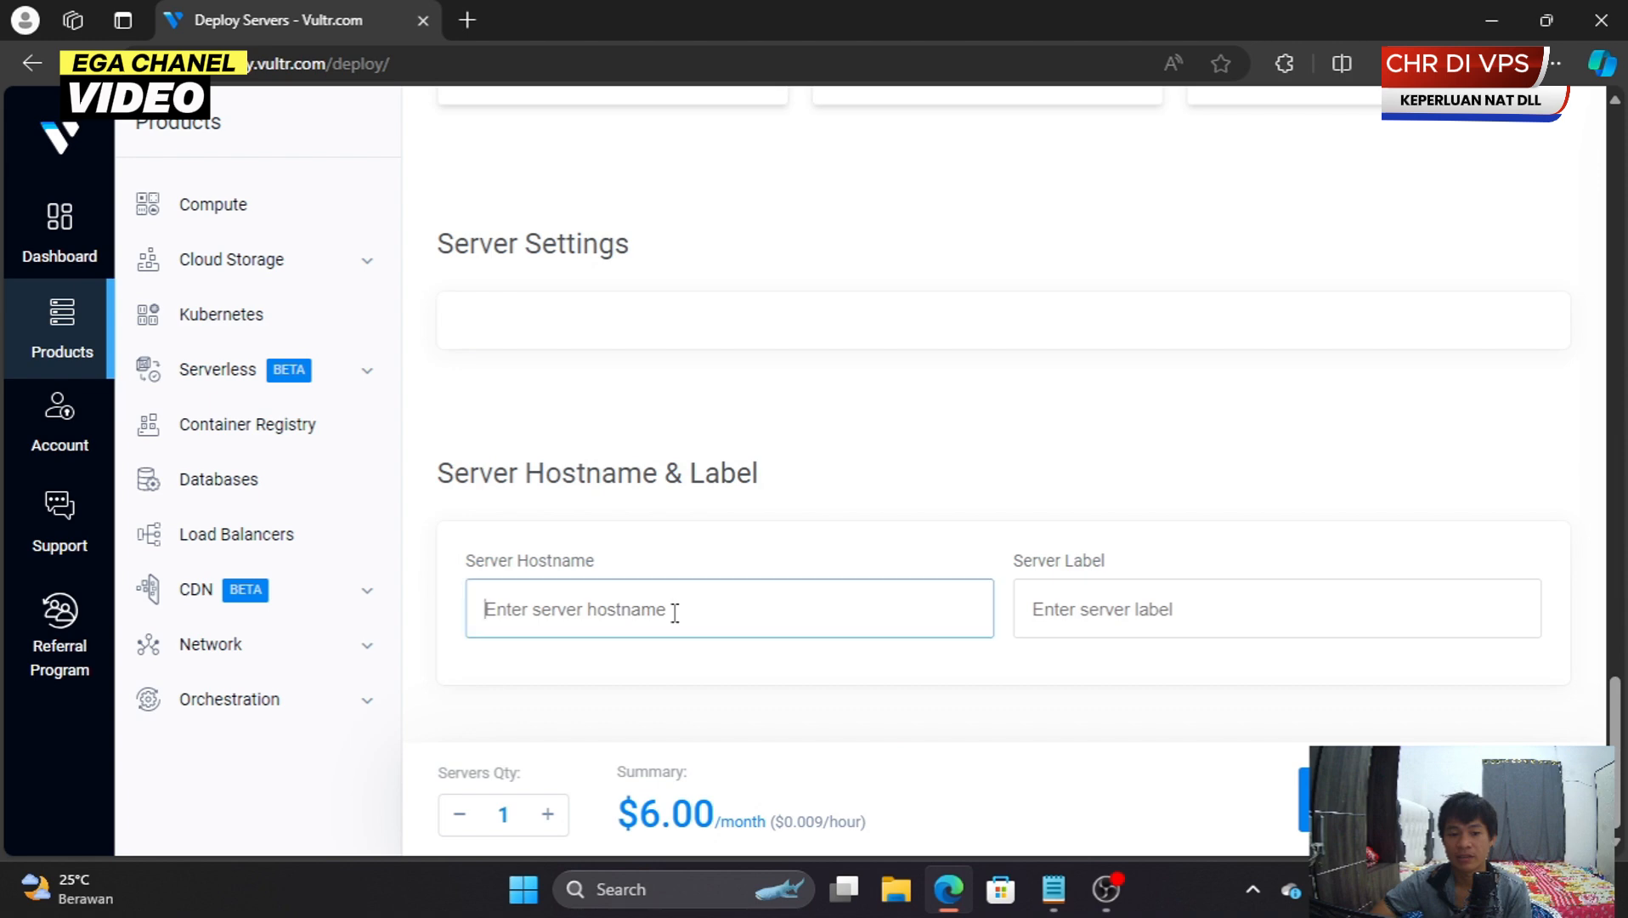
pyautogui.write('pero')
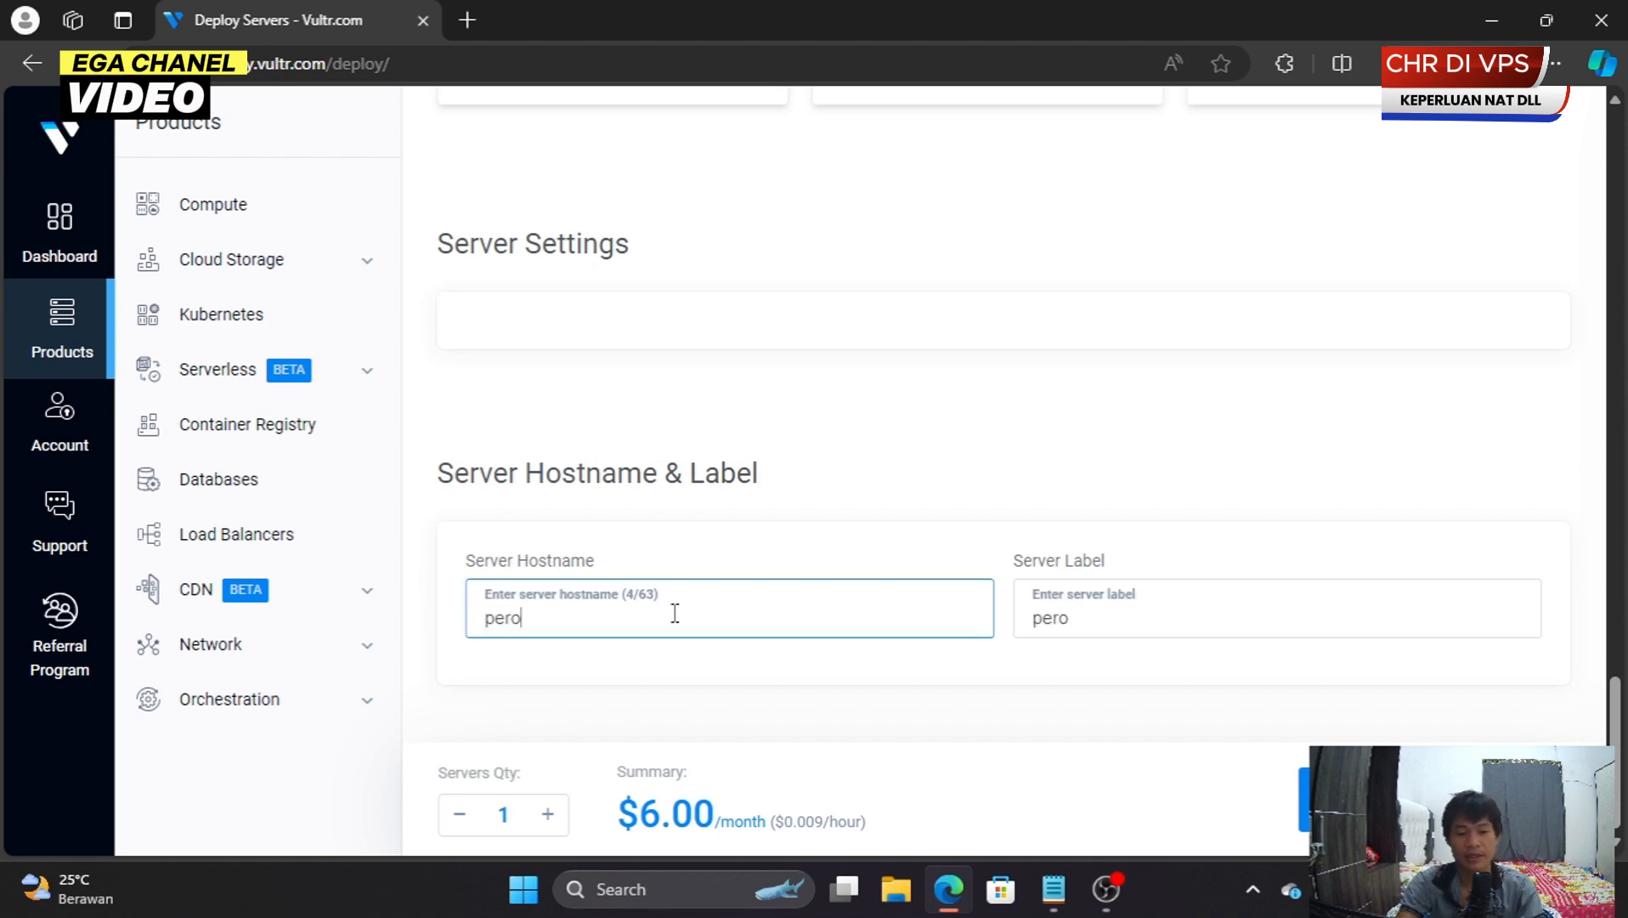
pyautogui.press('BackSpace')
pyautogui.write('co')
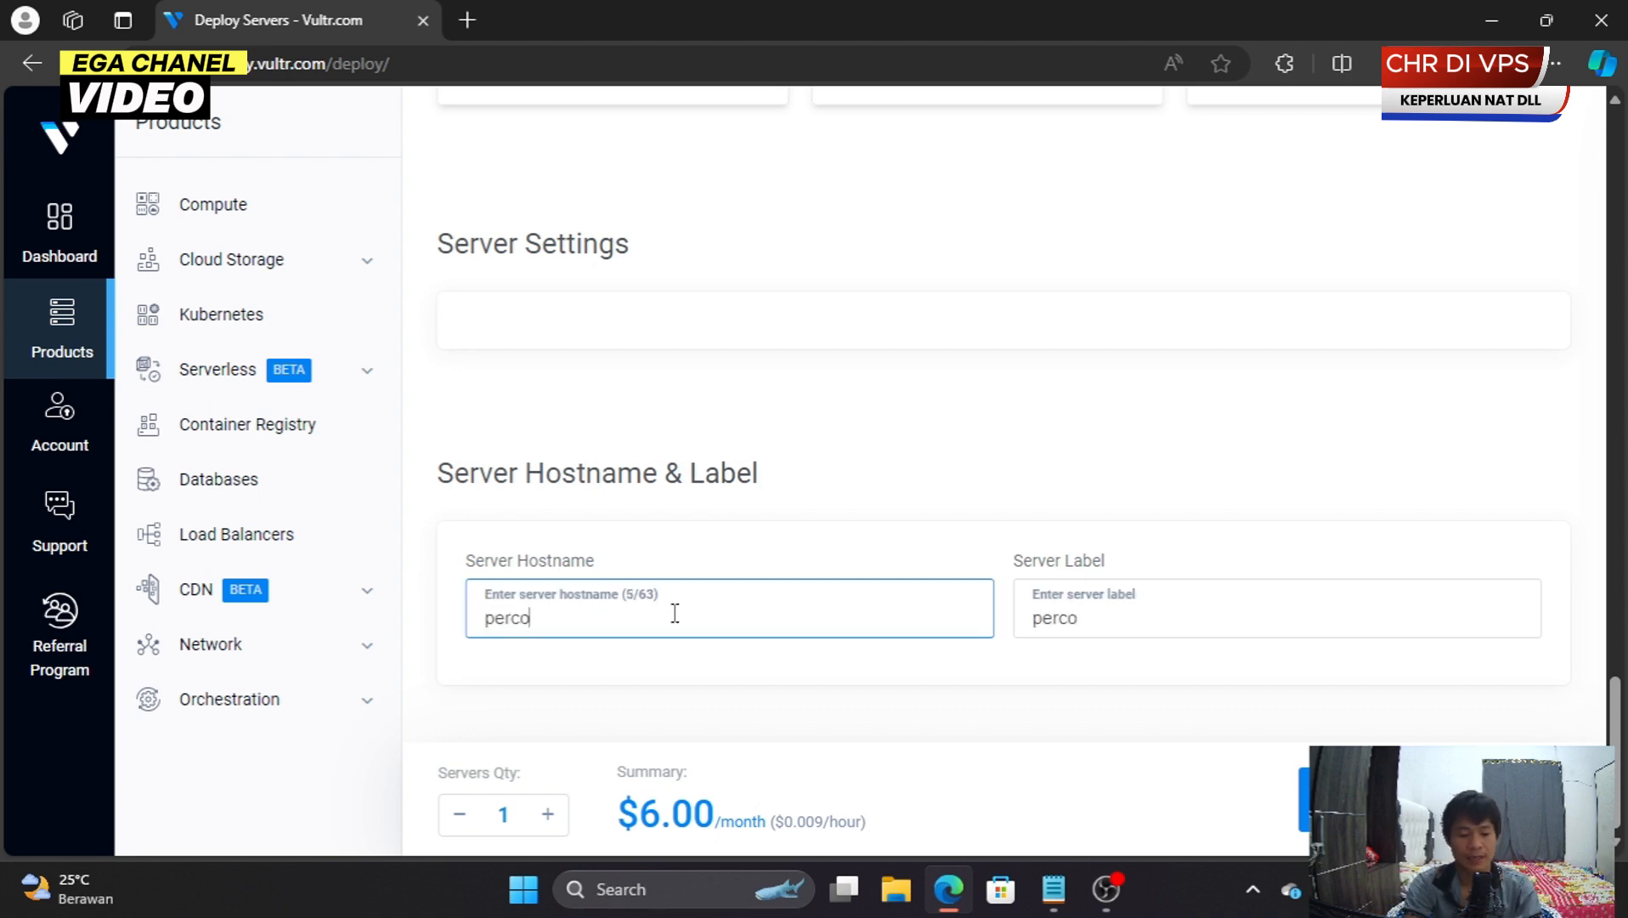
pyautogui.write('baan')
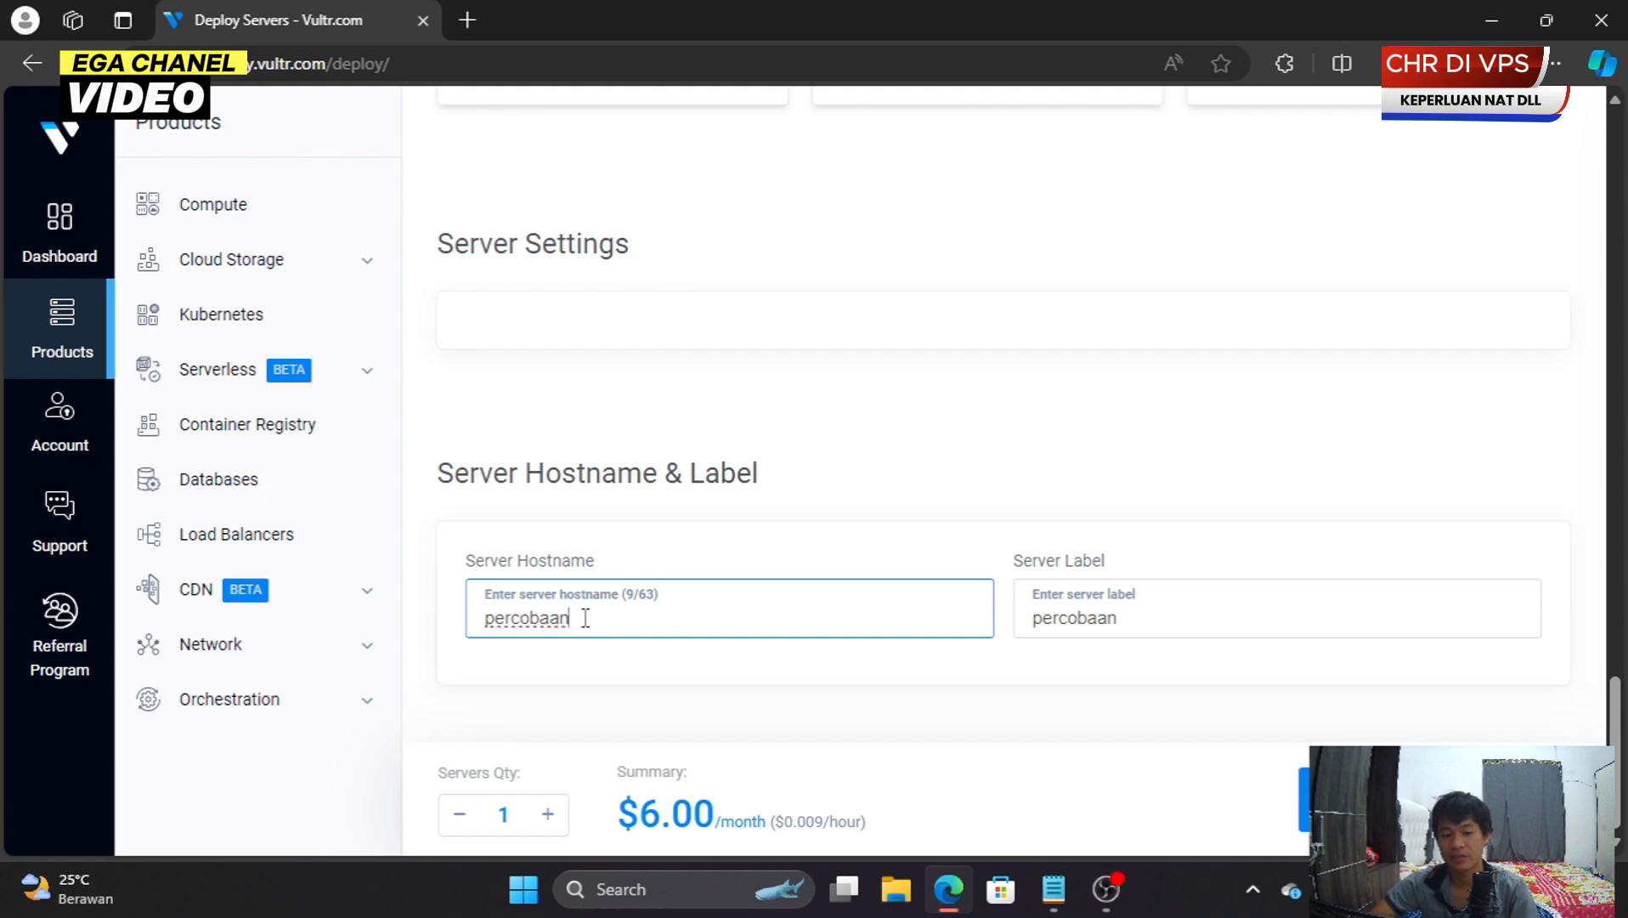
pyautogui.scroll(20, 878, 612)
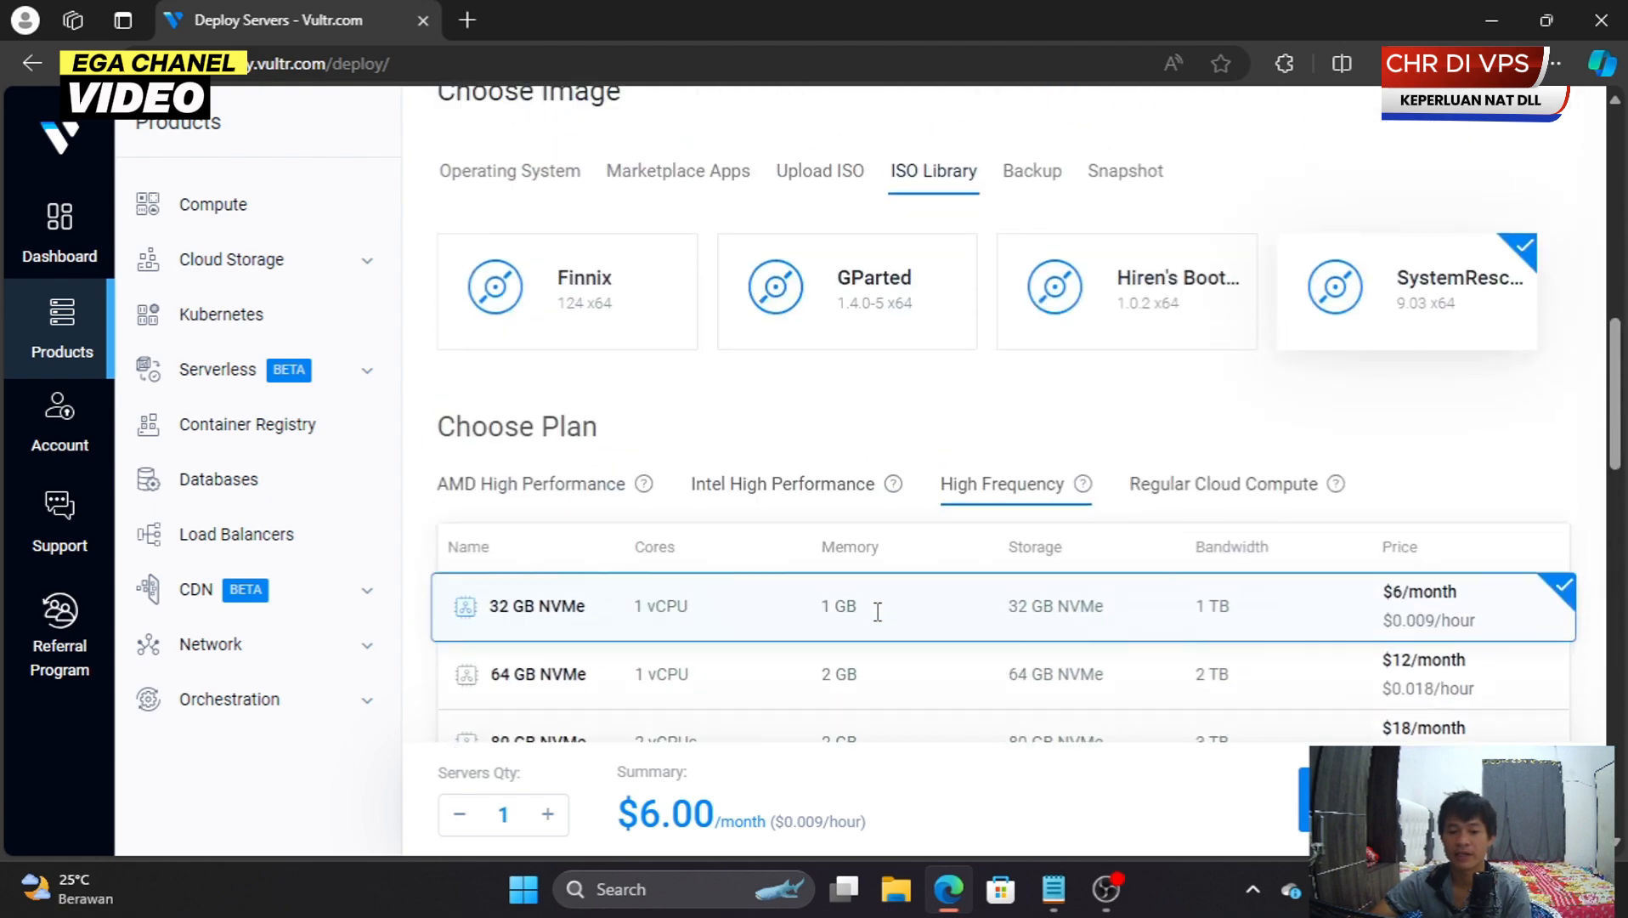
pyautogui.scroll(-20, 877, 612)
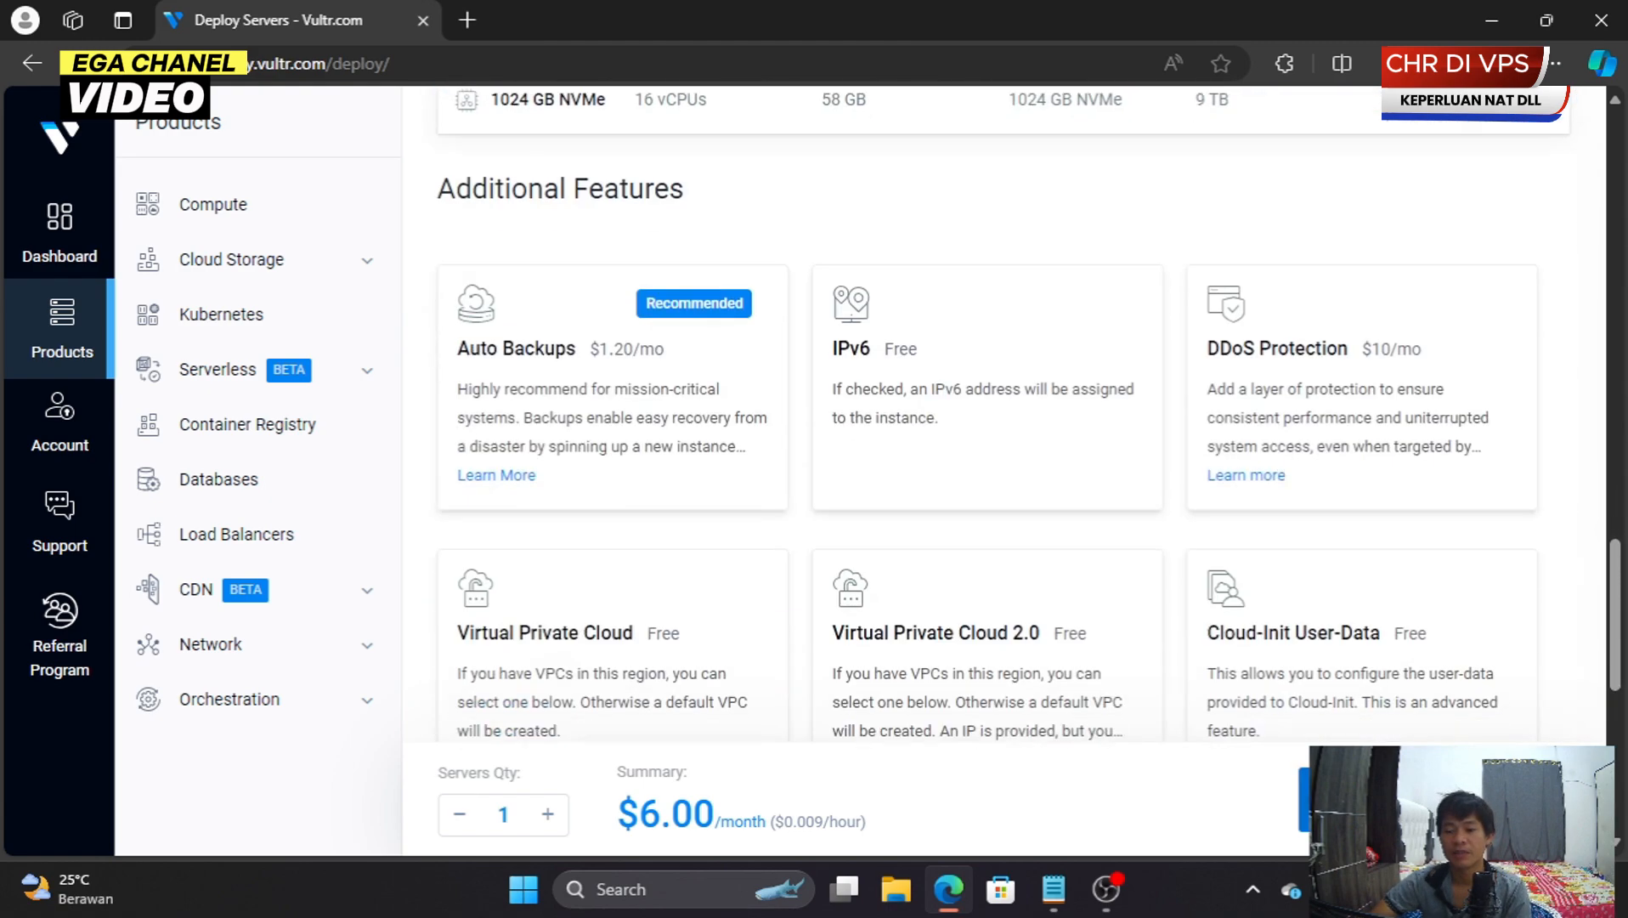
pyautogui.click(1546, 19)
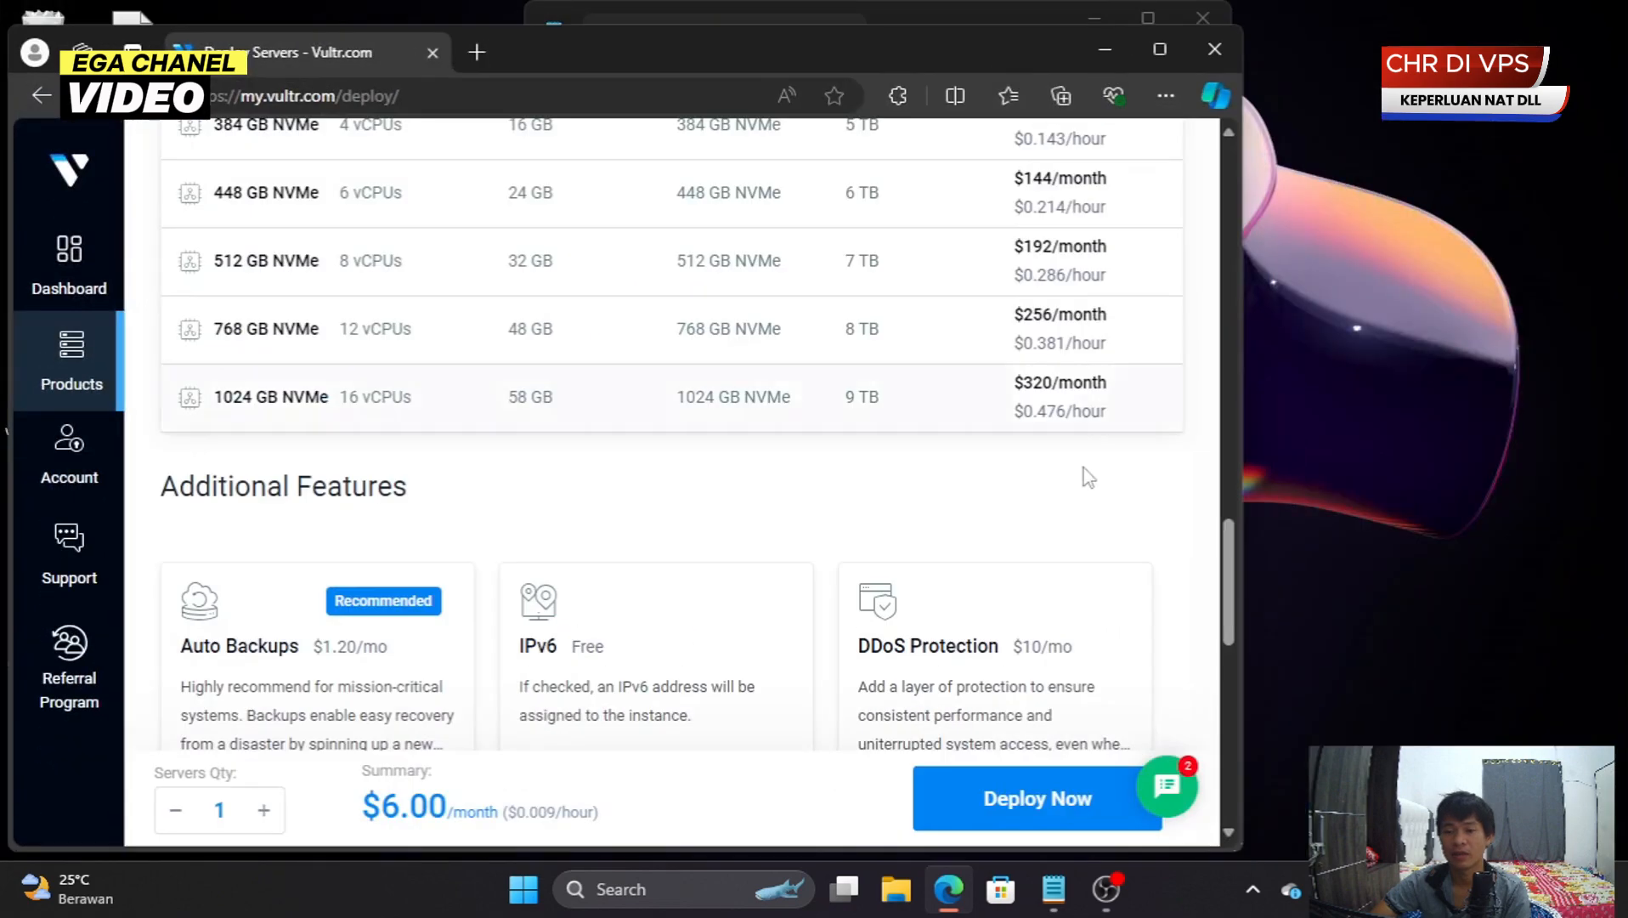
# - Deploy the percobaan server and wait until it shows Running in Singapore
pyautogui.click(1041, 801)
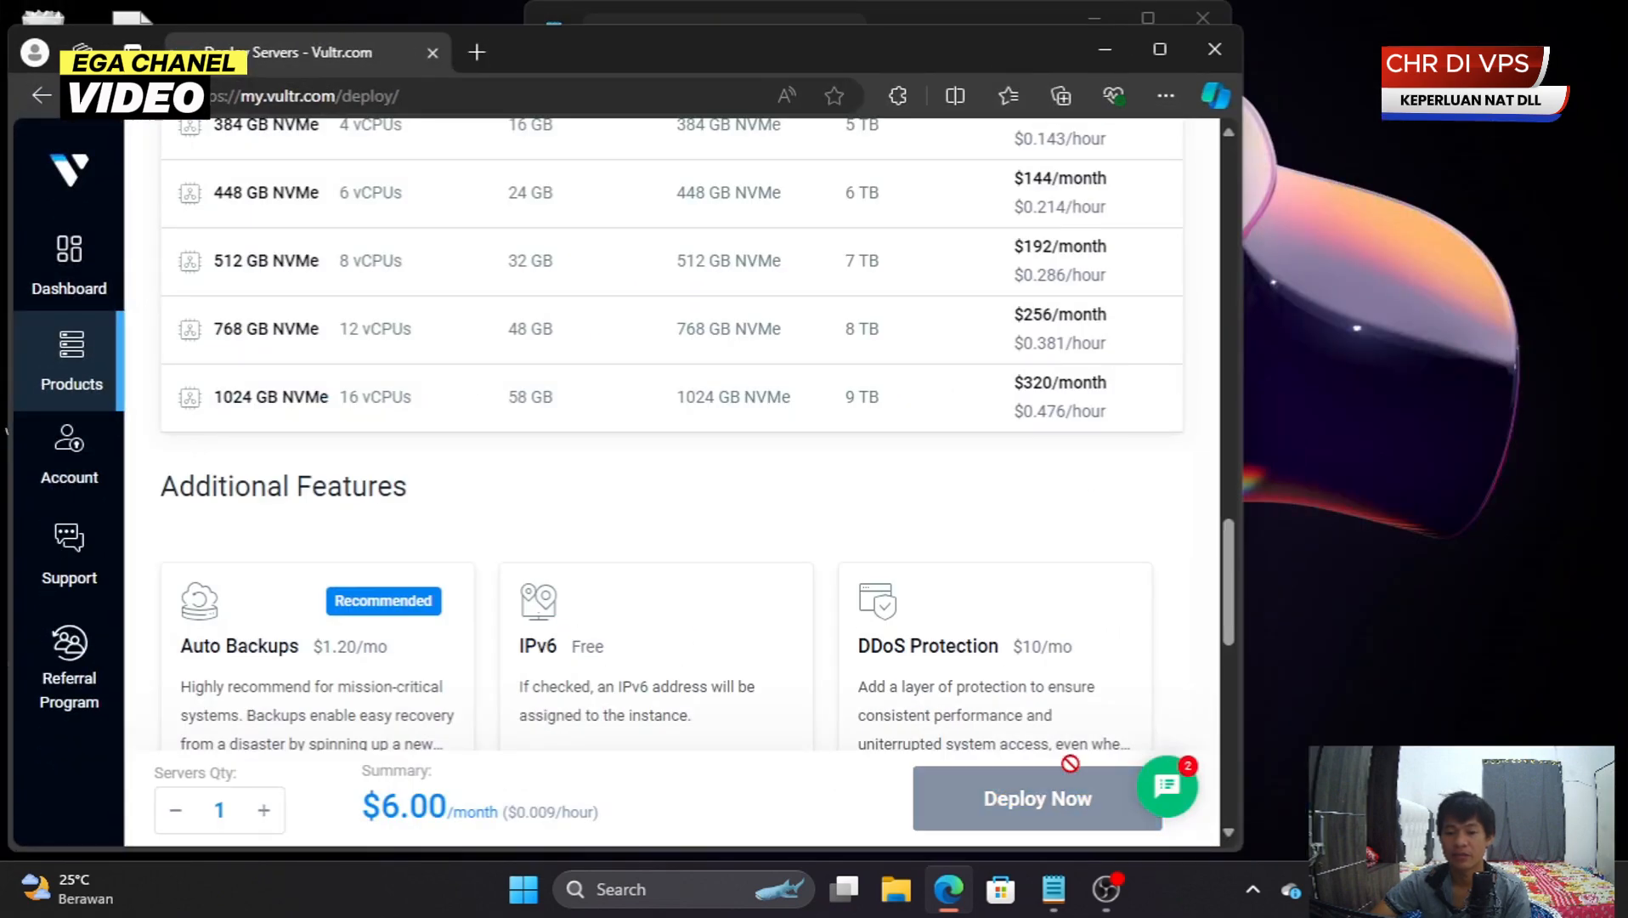
pyautogui.click(1160, 51)
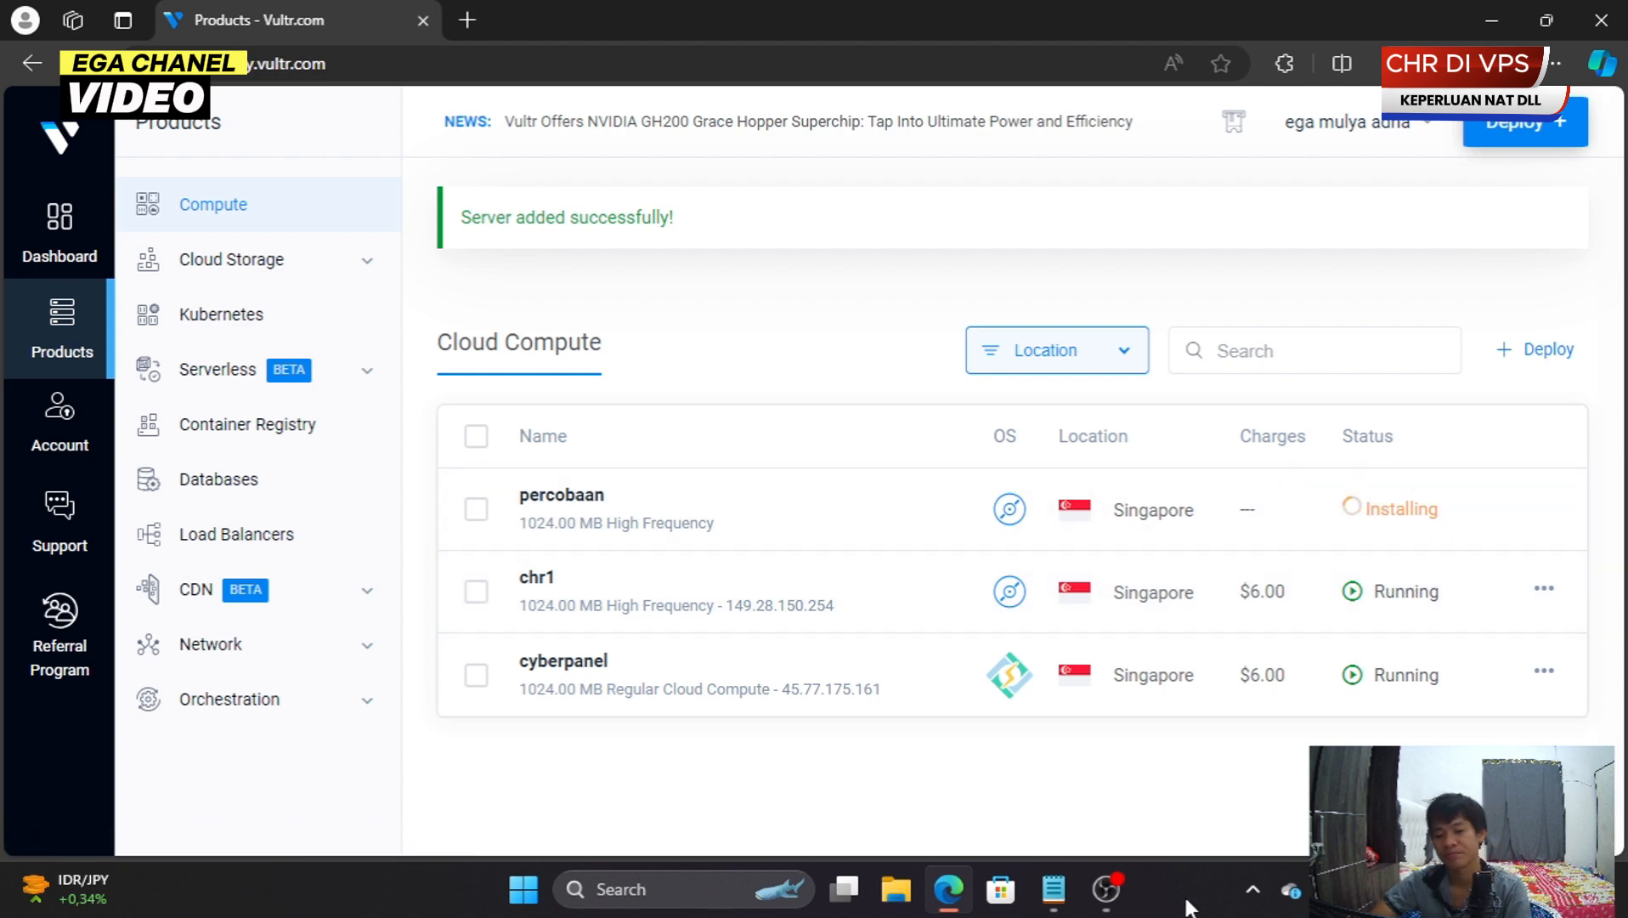
pyautogui.moveTo(1133, 908)
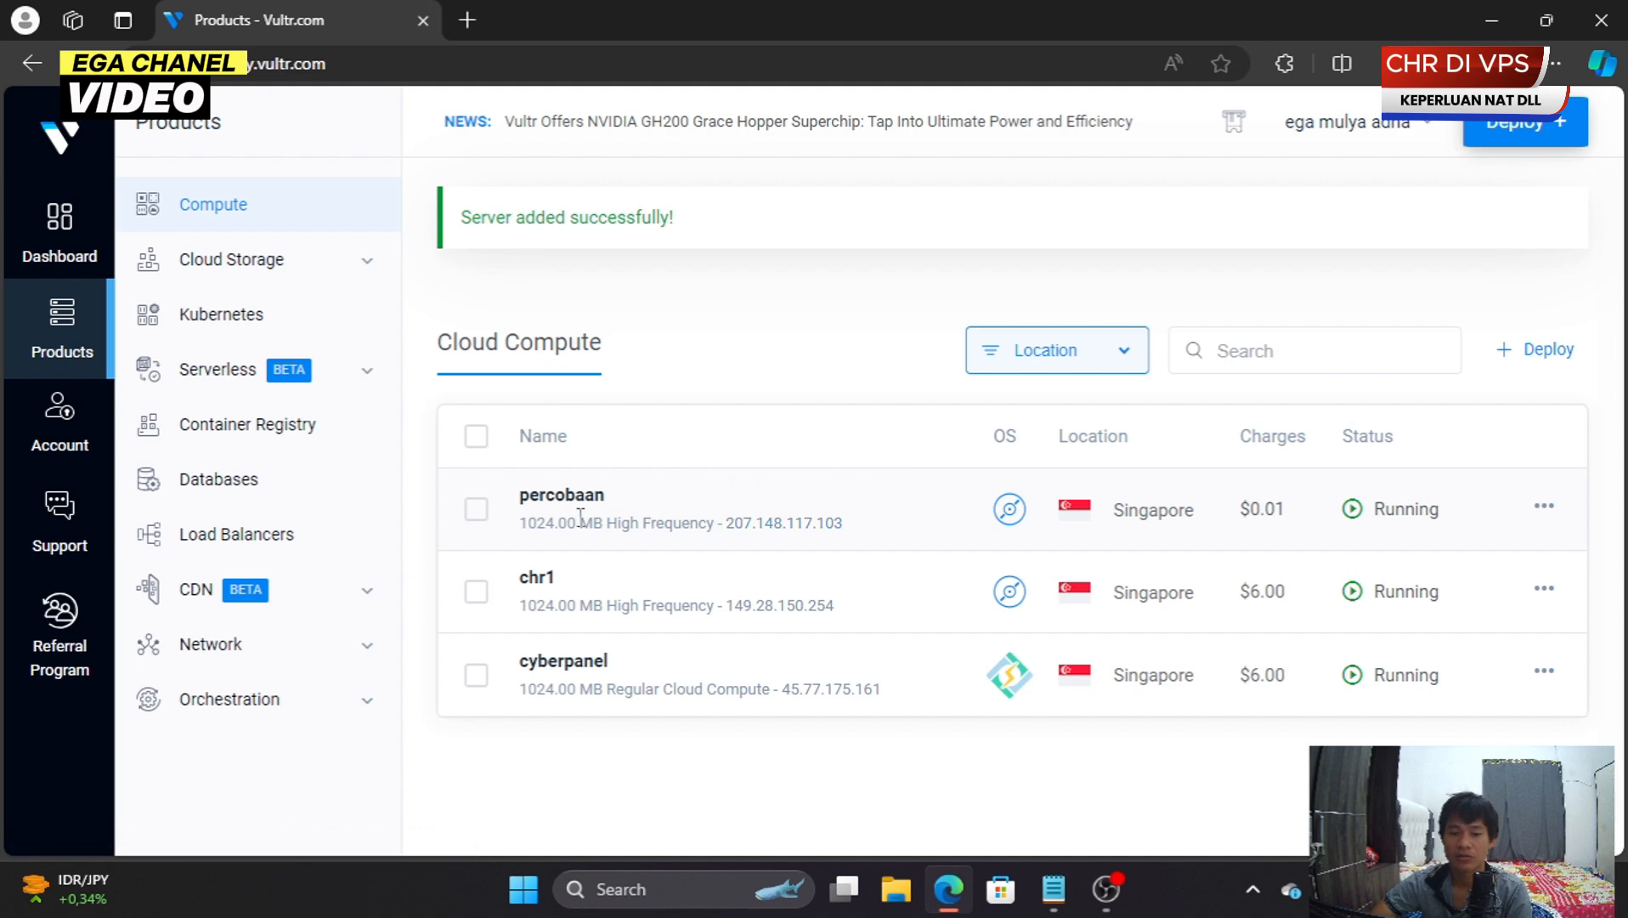
# - Open the web console of the percobaan server
pyautogui.click(561, 500)
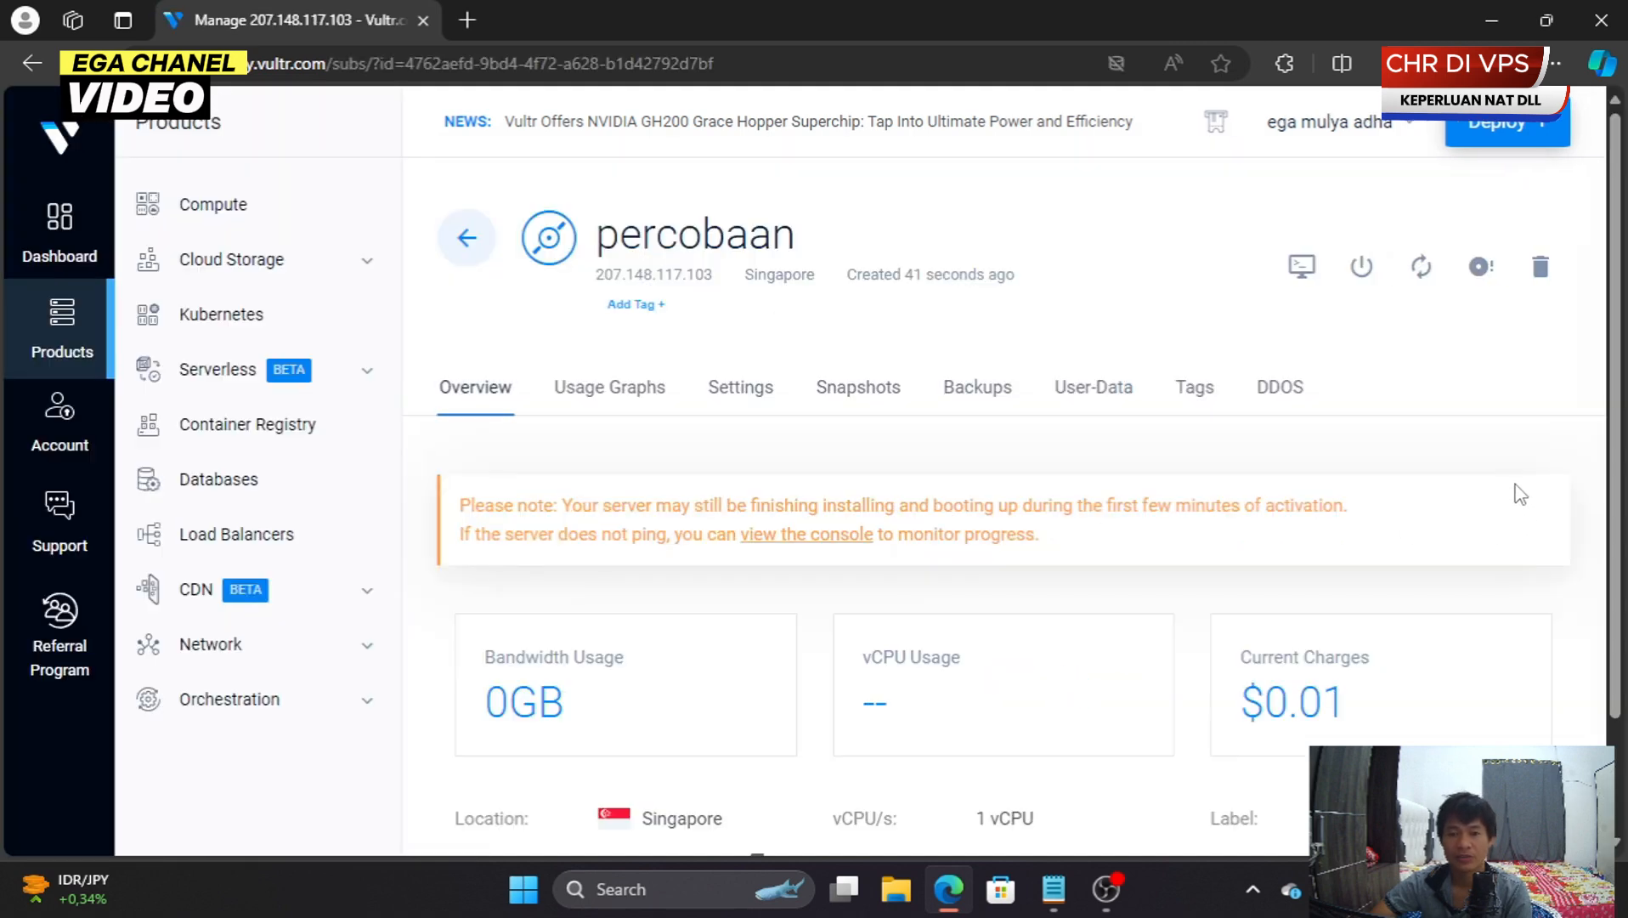
pyautogui.click(1305, 270)
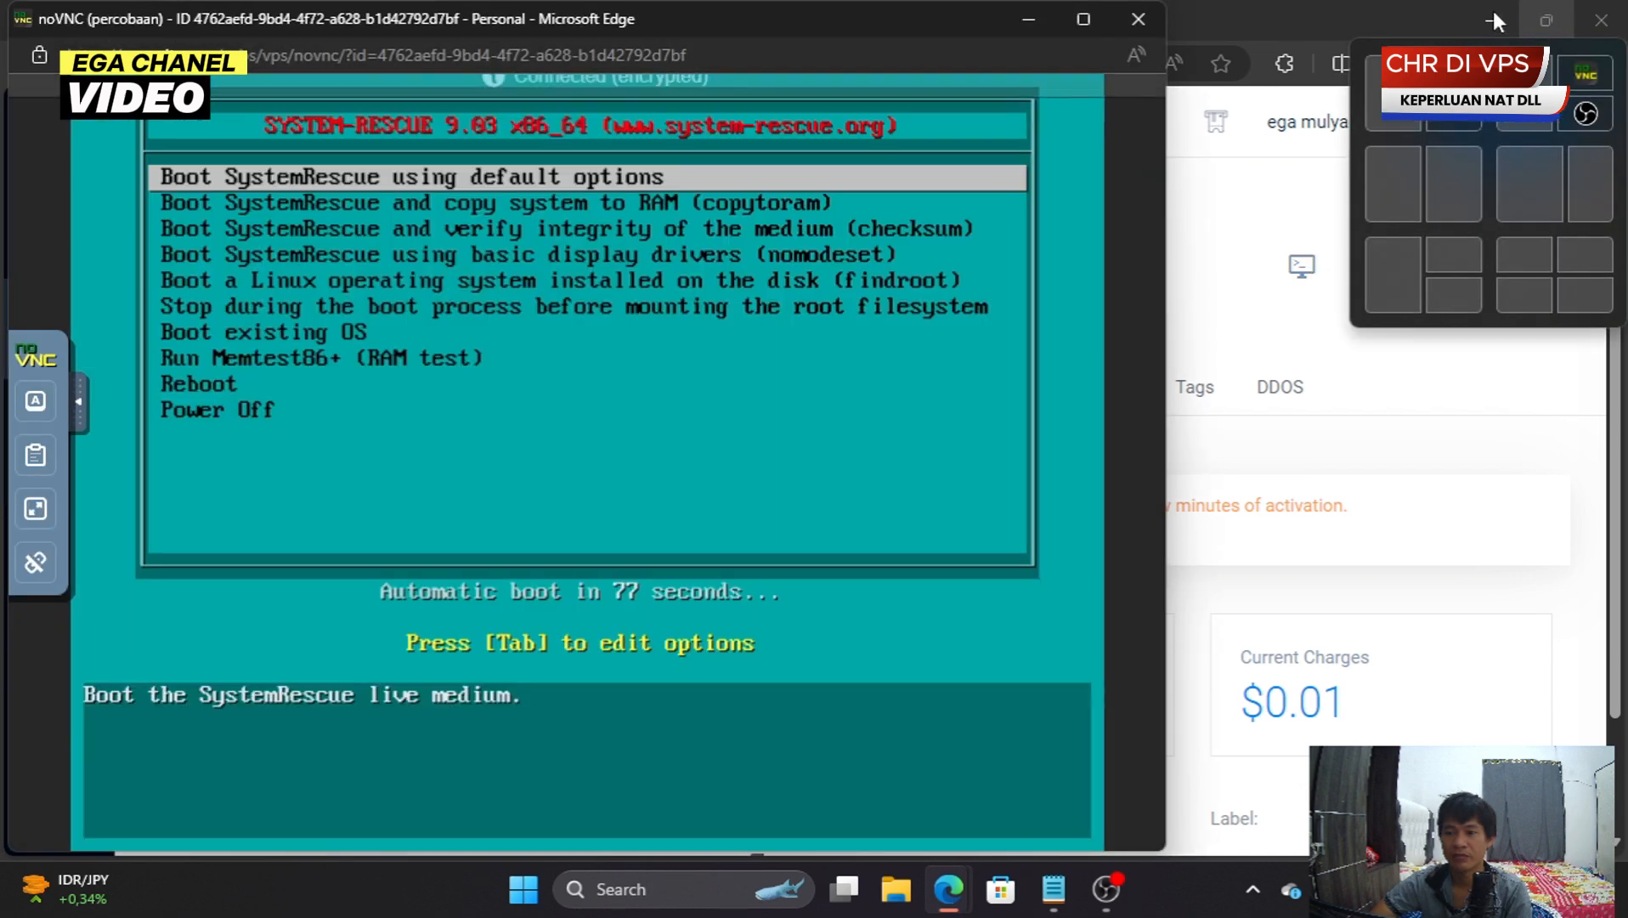
pyautogui.click(1493, 15)
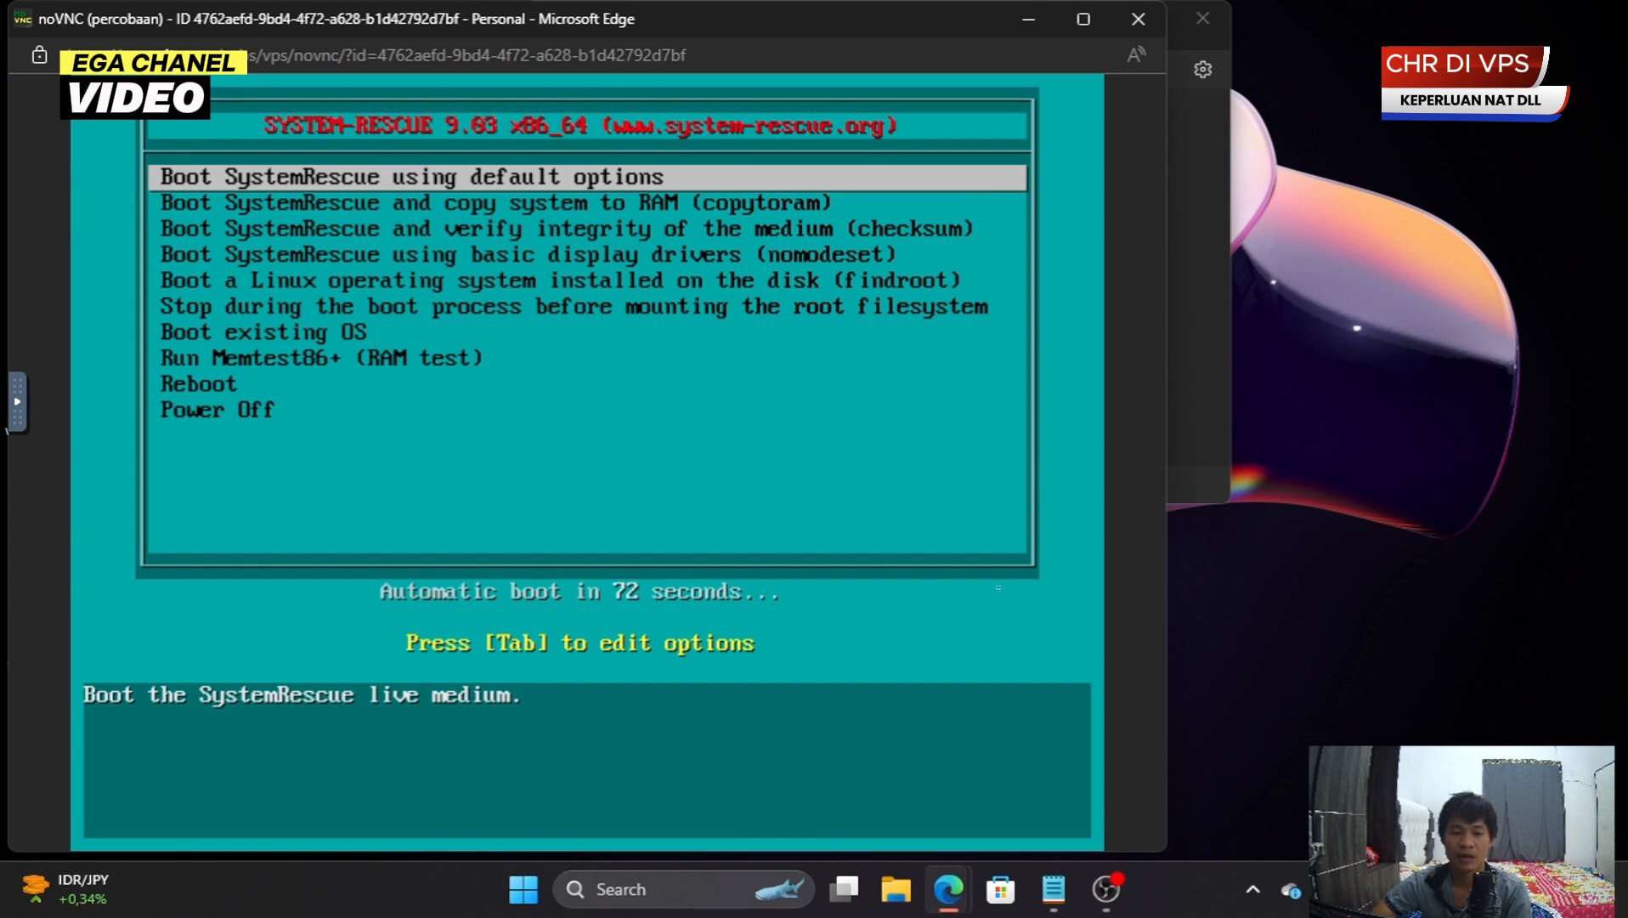
# - Stop the boot countdown, boot SystemRescue with default options, and move the console window down
pyautogui.press('Down')
pyautogui.press('Up')
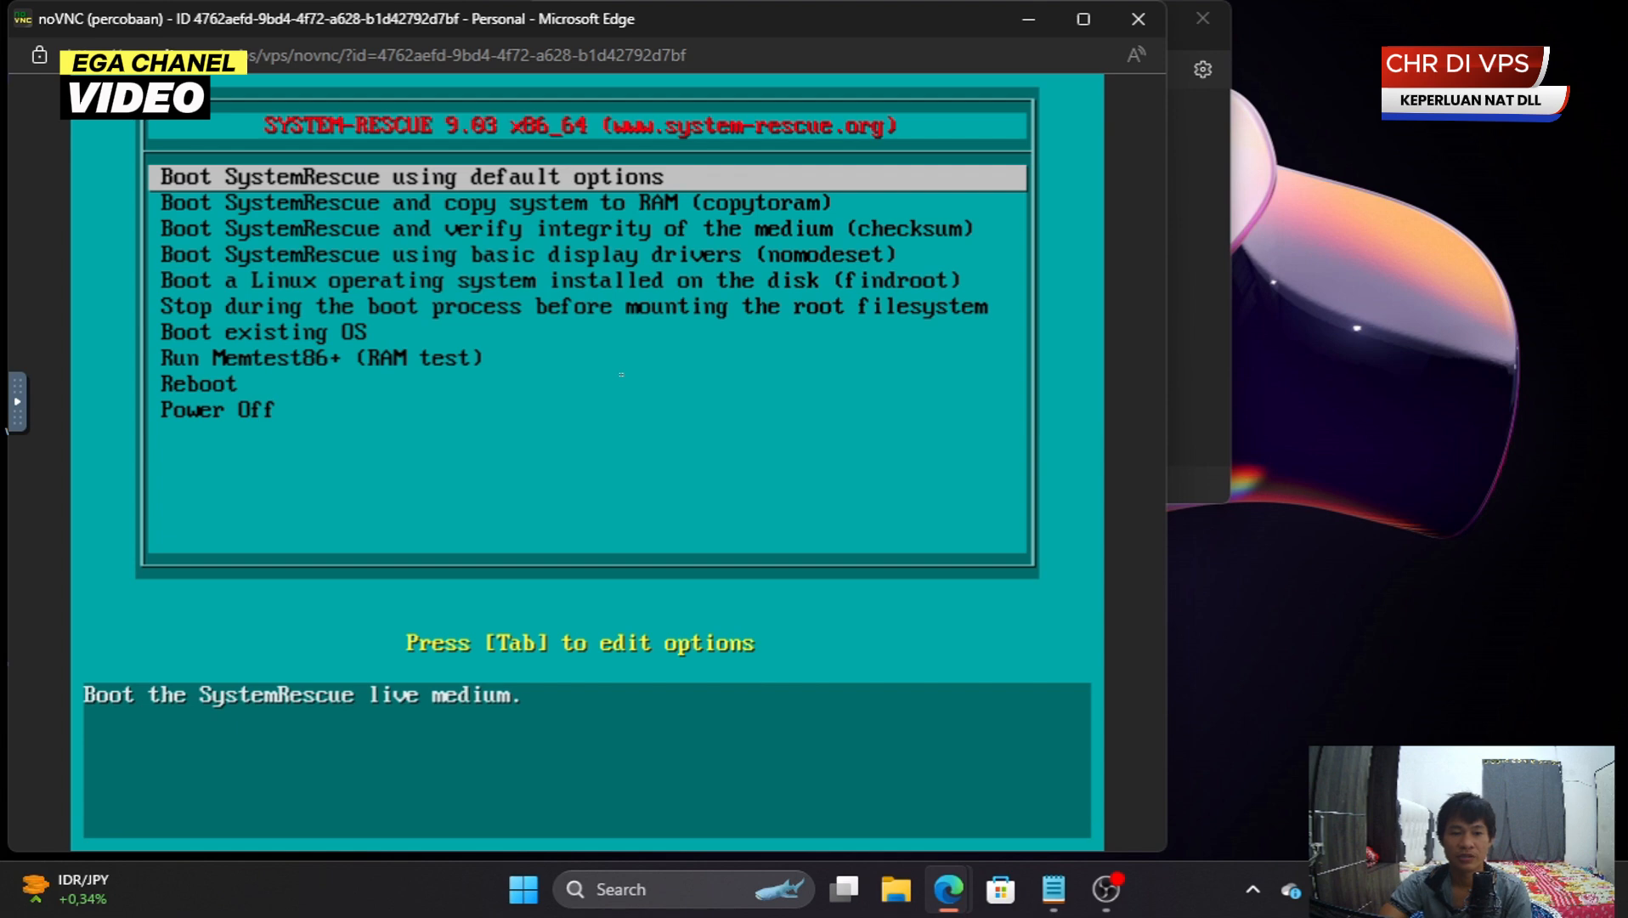
pyautogui.press('Return')
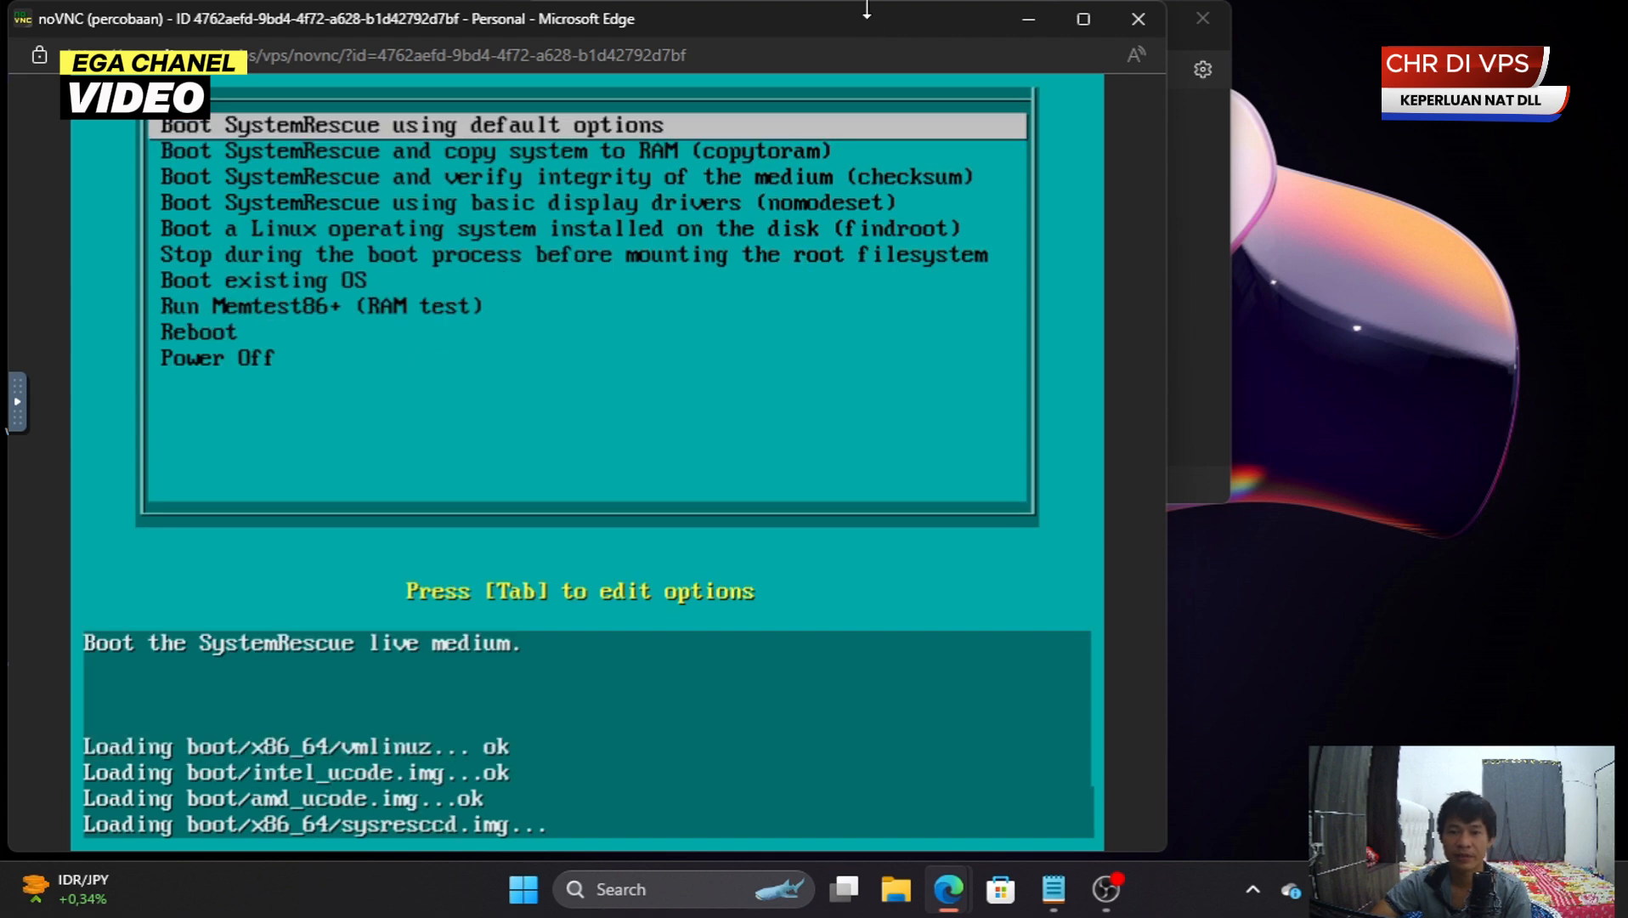
pyautogui.moveTo(867, 8); pyautogui.dragTo(1134, 268)
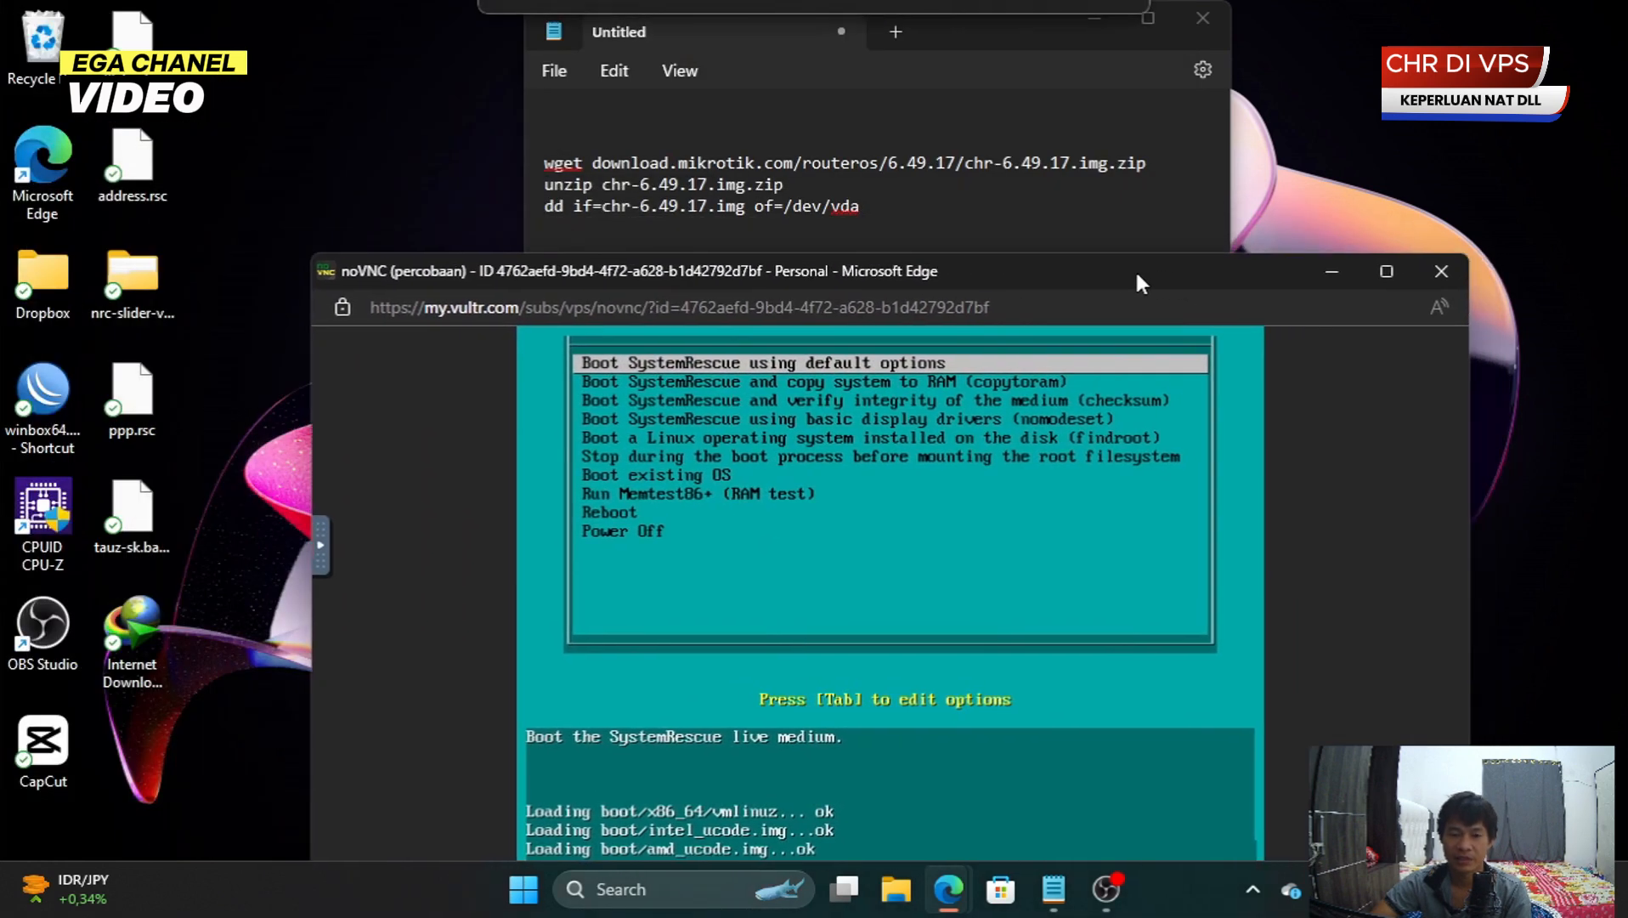
# - Remove the blank lines so the three CHR install commands start on line one
pyautogui.click(982, 15)
pyautogui.click(544, 161)
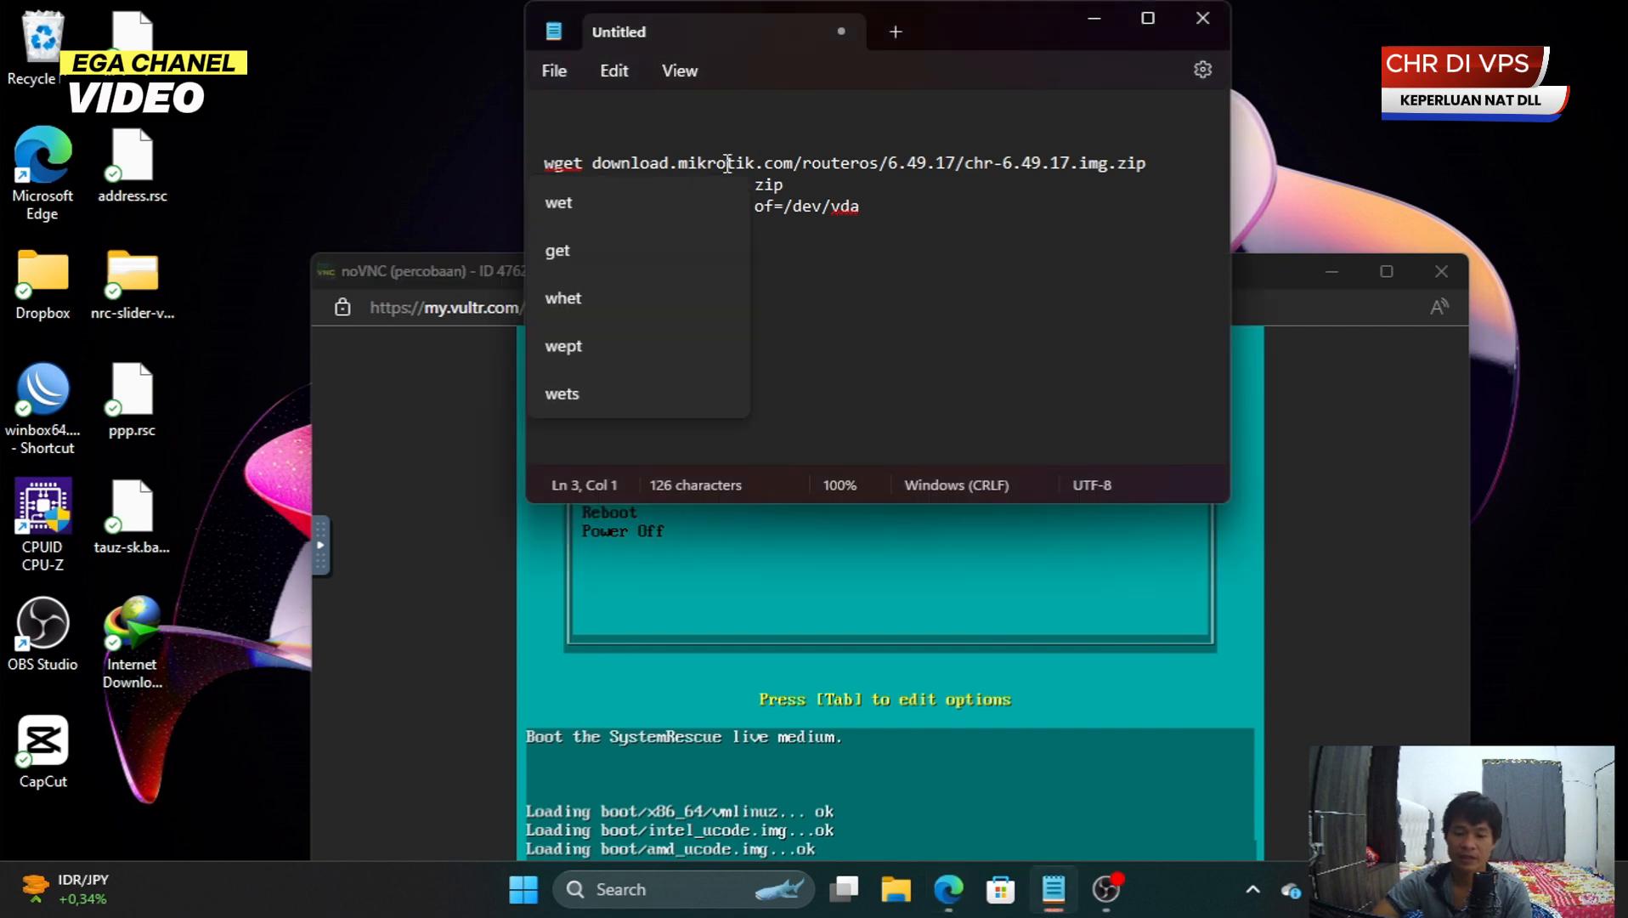
pyautogui.press('BackSpace')
pyautogui.press('BackSpace')
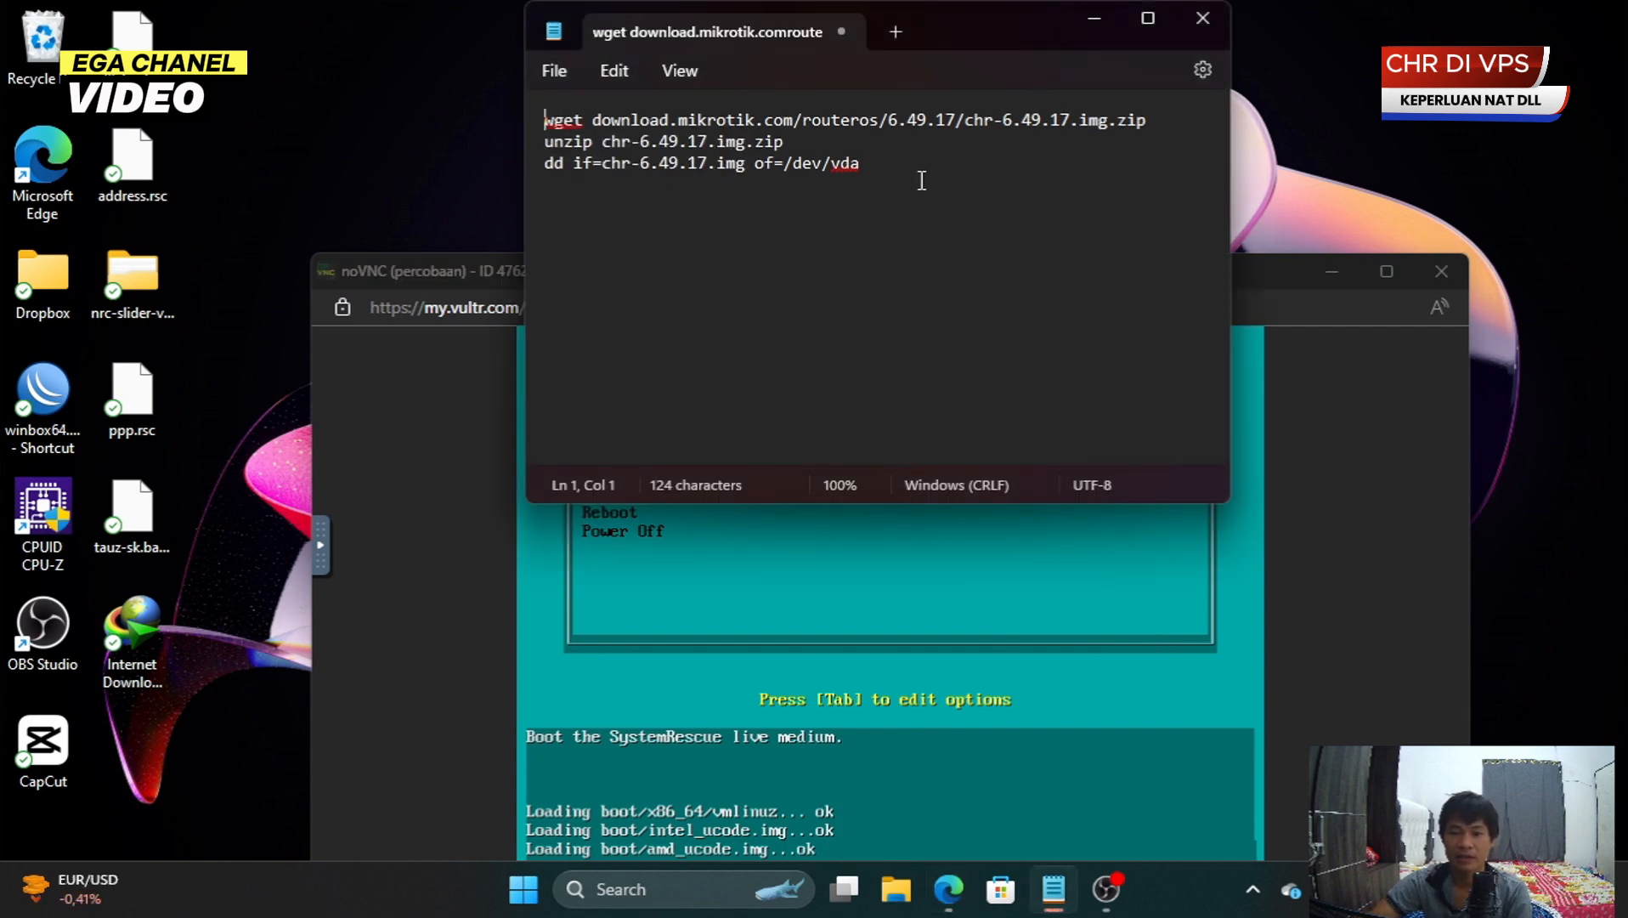
pyautogui.moveTo(922, 176); pyautogui.dragTo(527, 123)
# - Change Notepad's font size from 11 to 14 and return to the commands
pyautogui.click(614, 70)
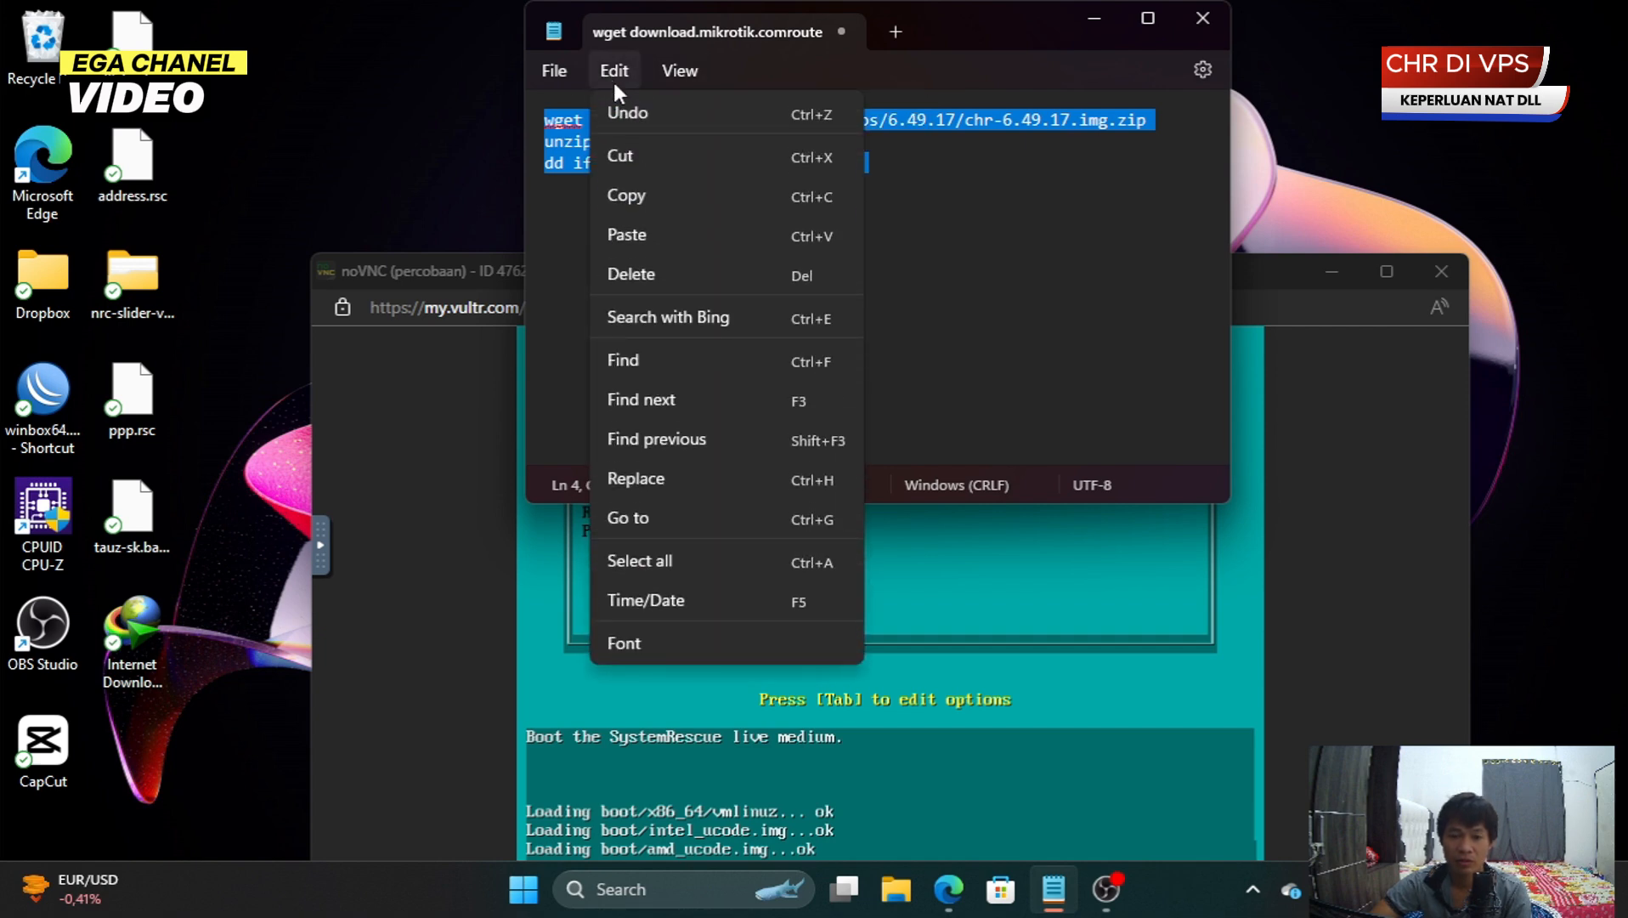
pyautogui.click(687, 638)
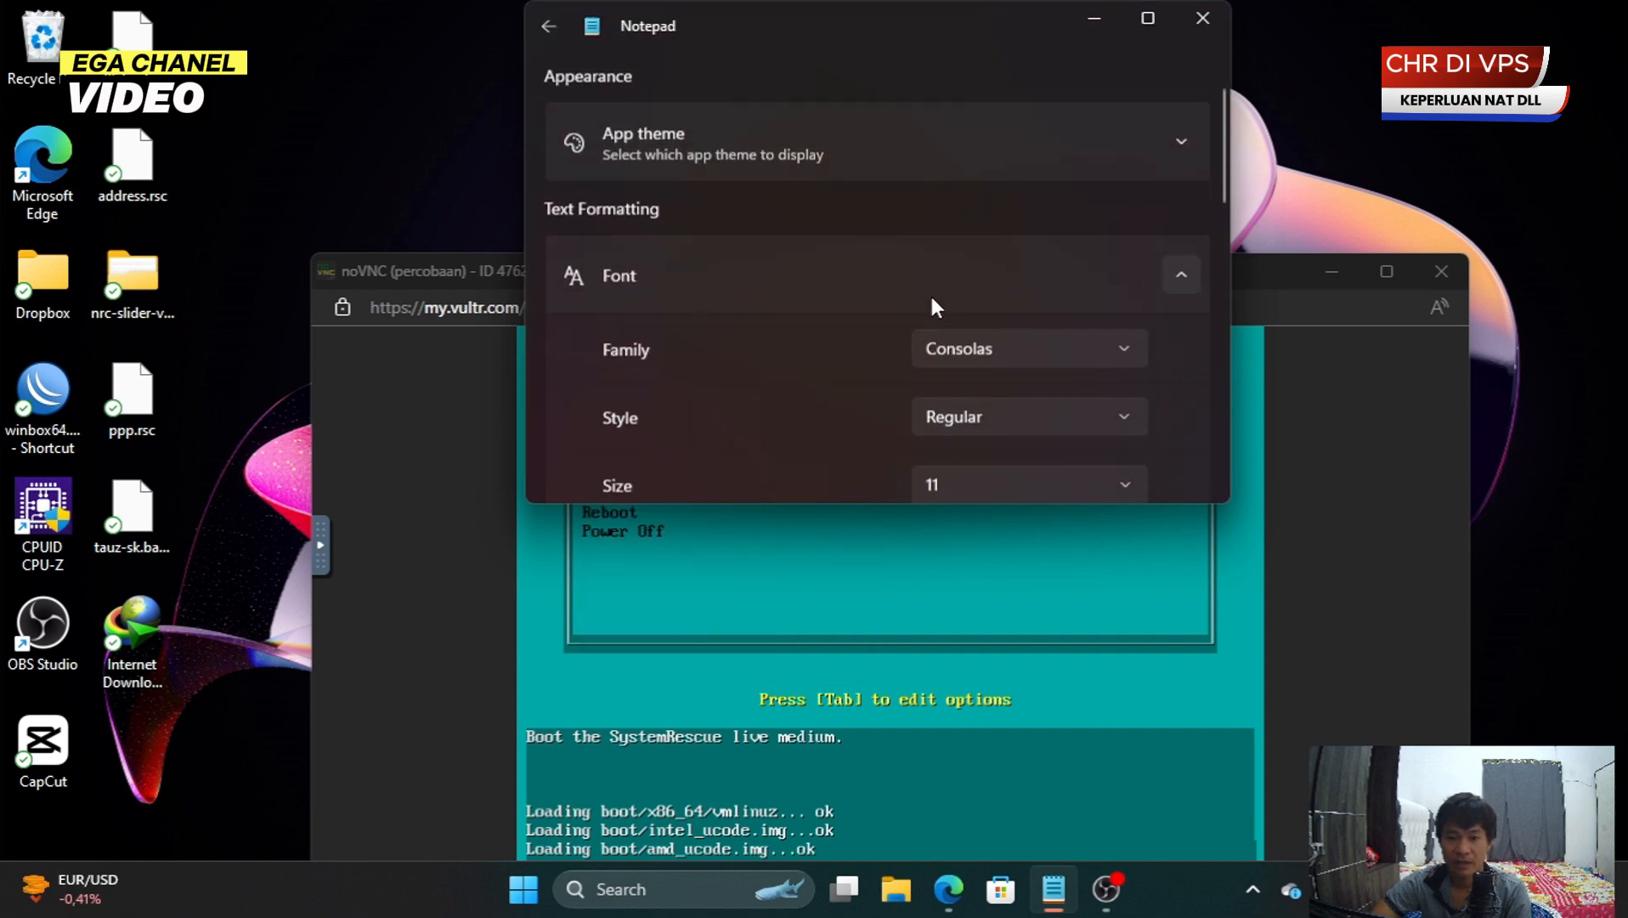
pyautogui.click(985, 287)
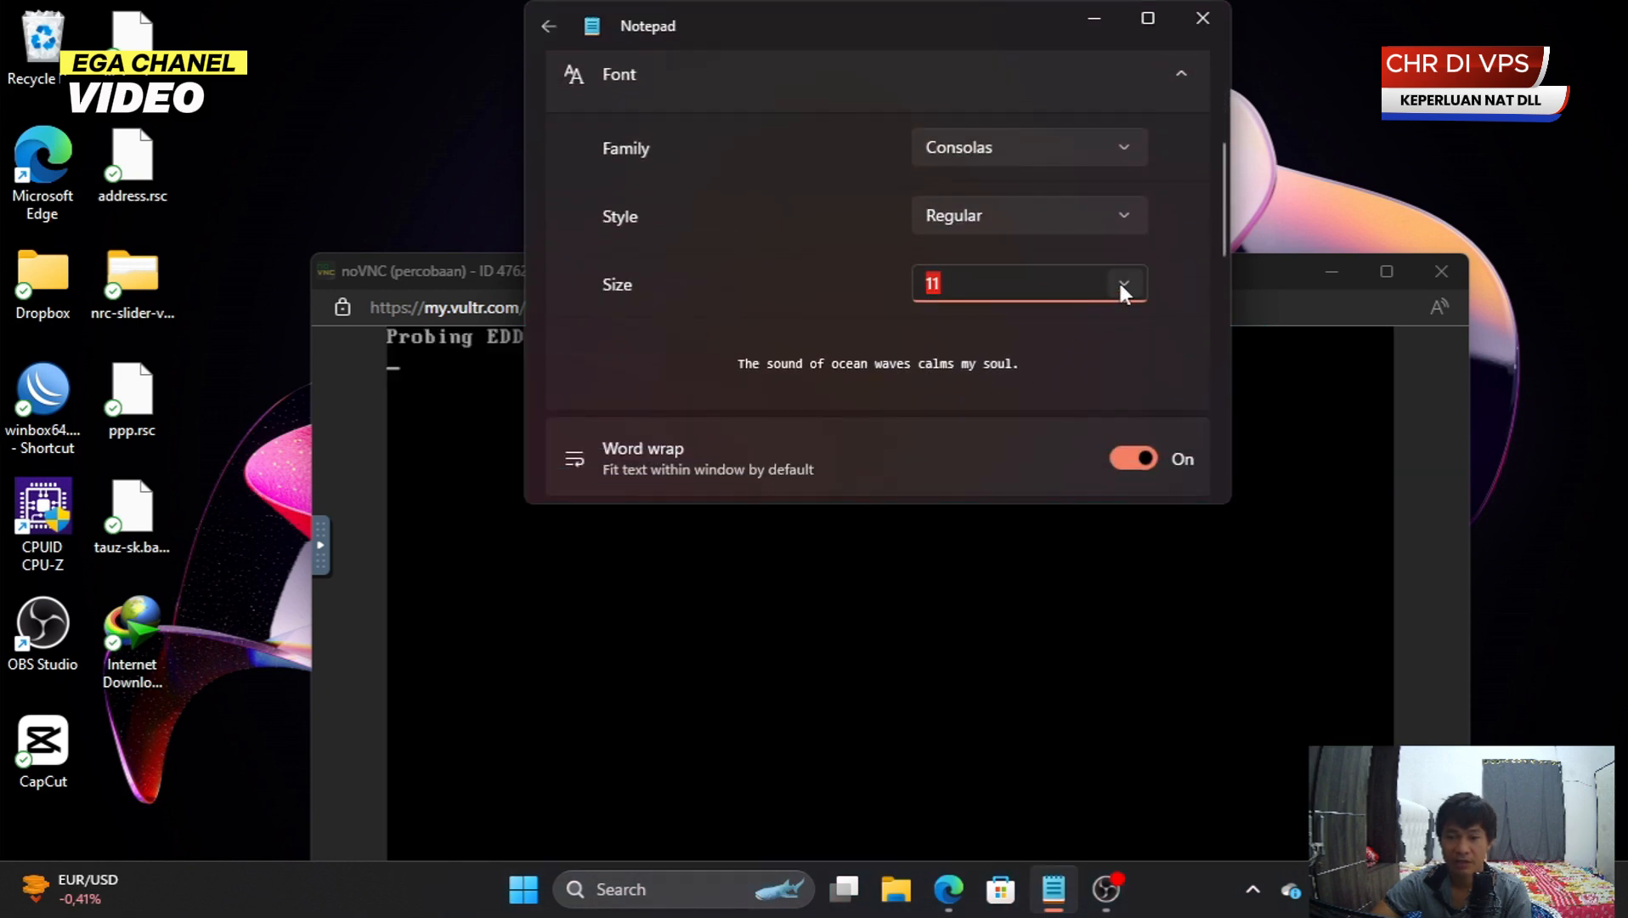
pyautogui.click(1122, 285)
pyautogui.click(982, 552)
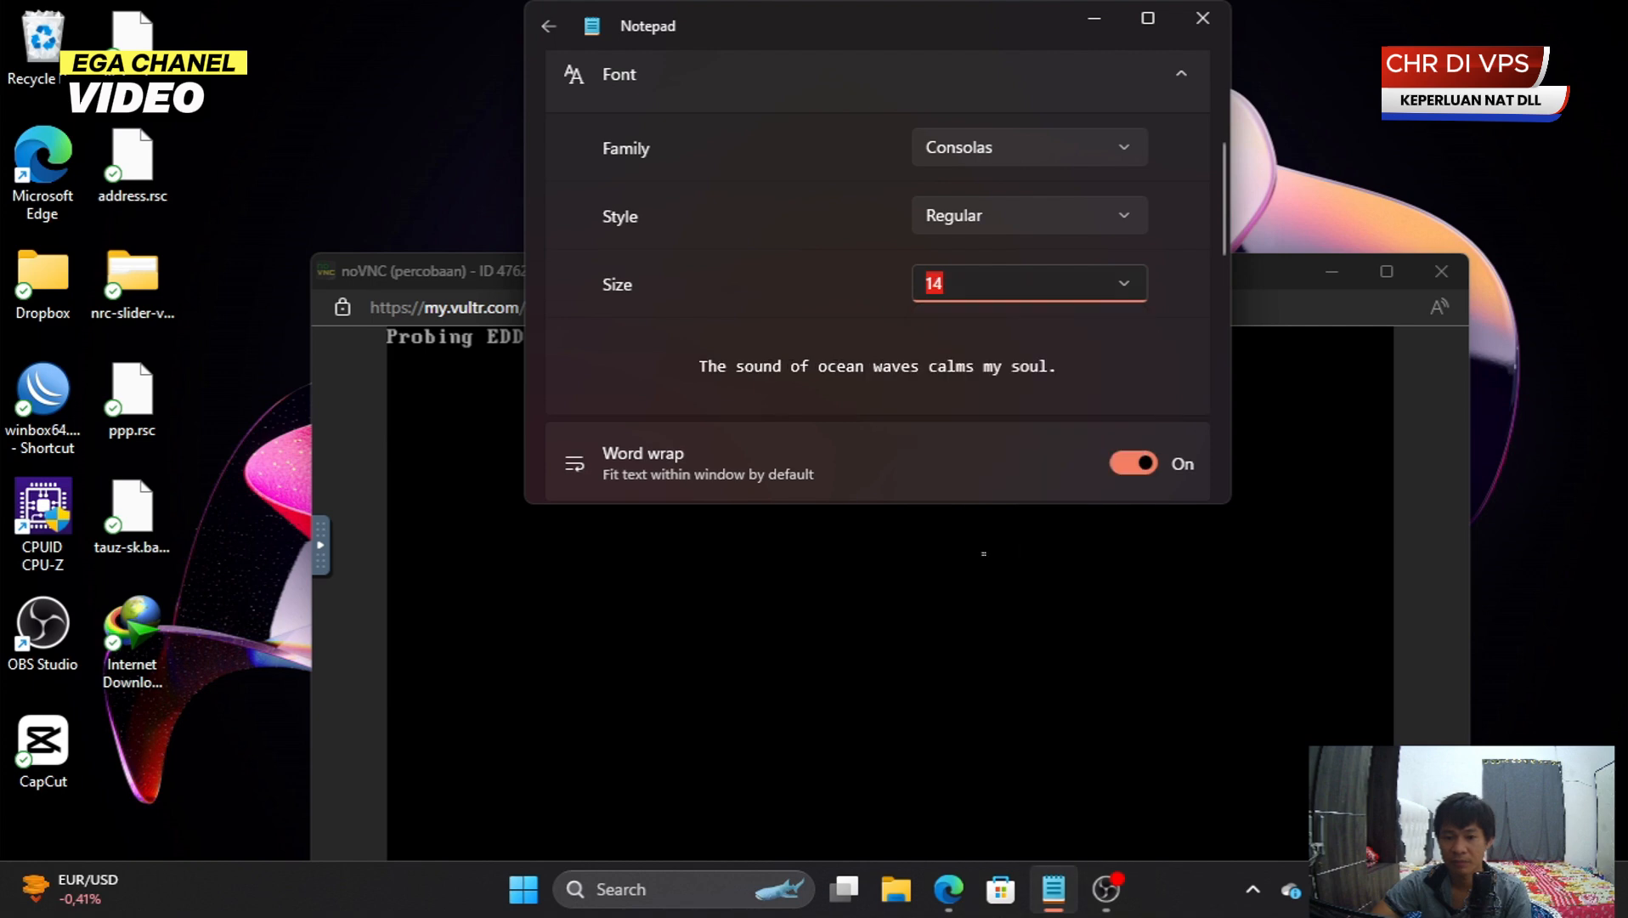
pyautogui.click(1173, 75)
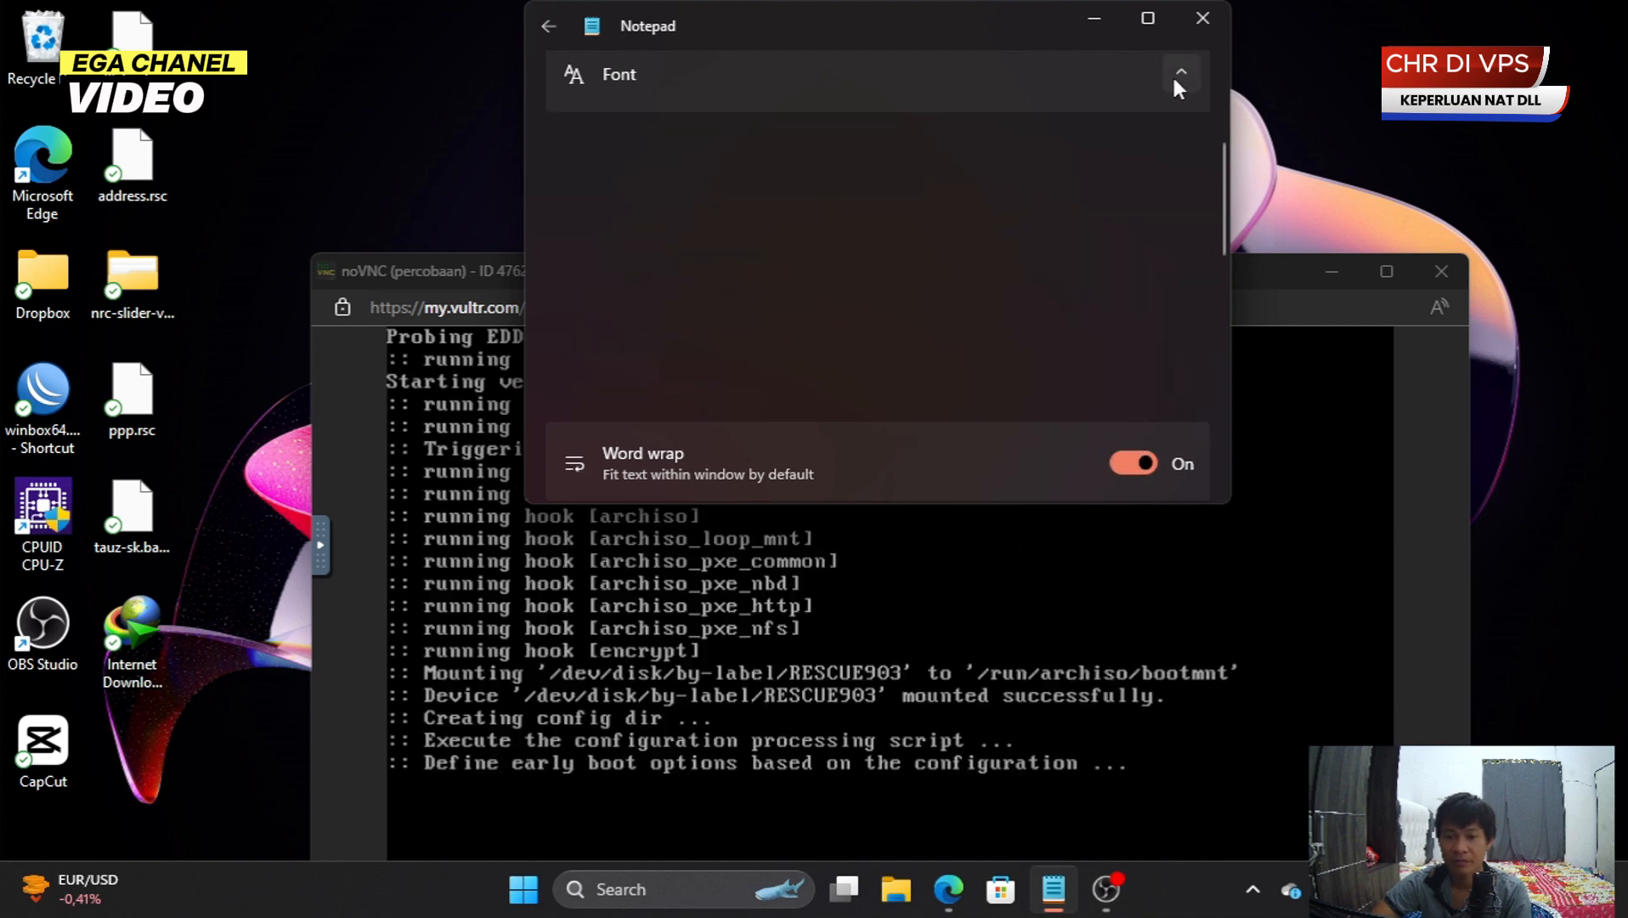
pyautogui.click(1183, 63)
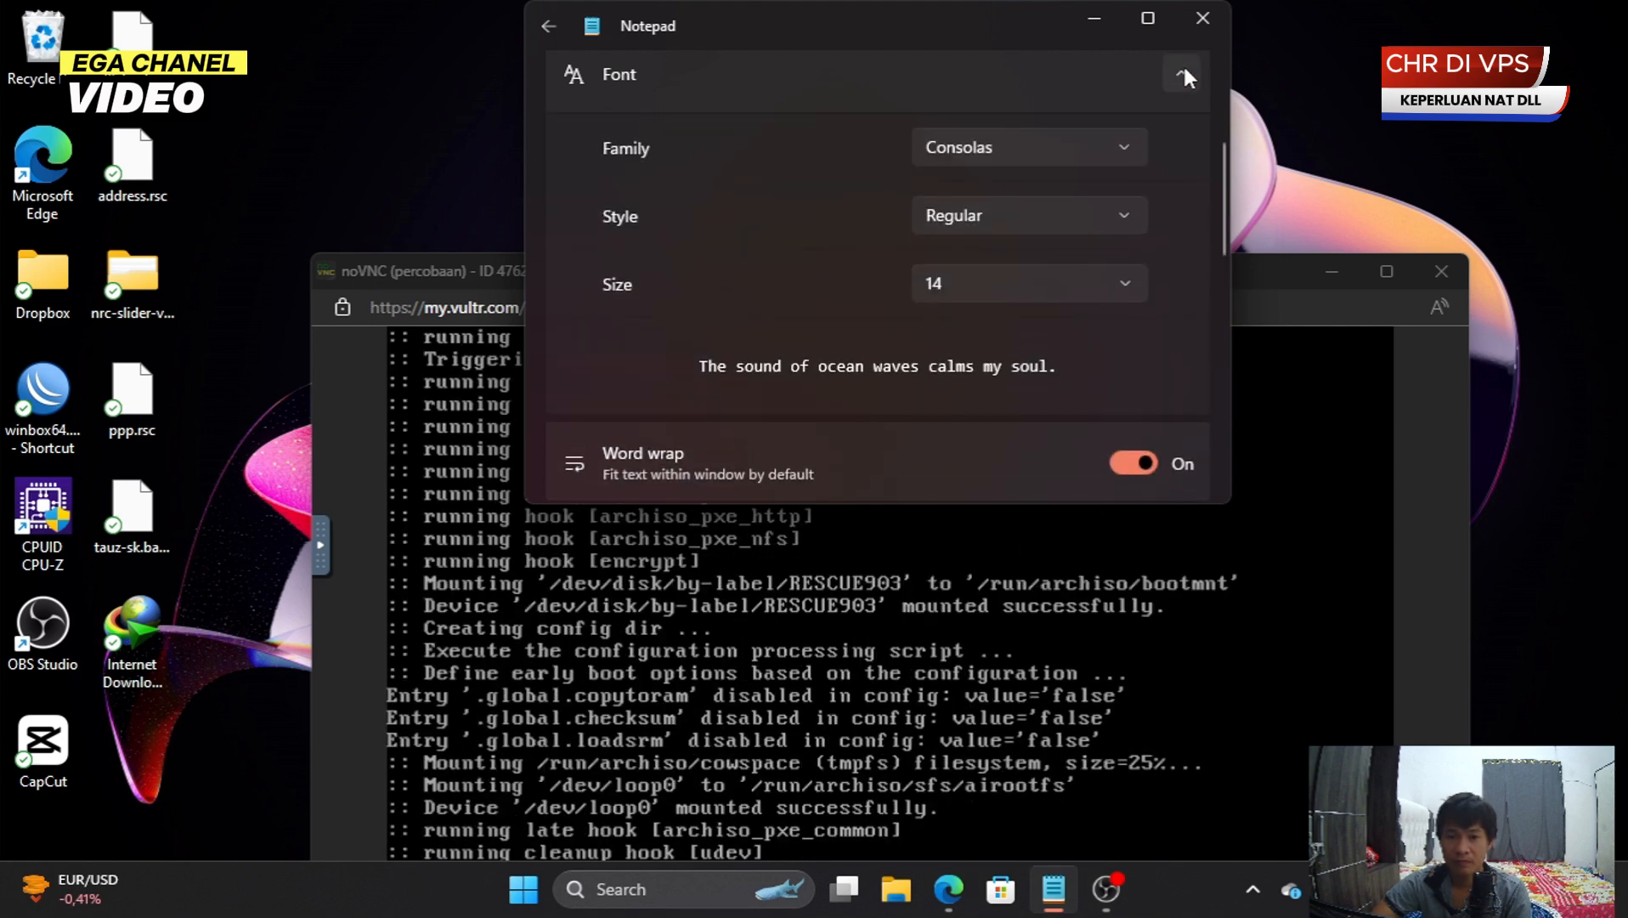
pyautogui.click(1183, 64)
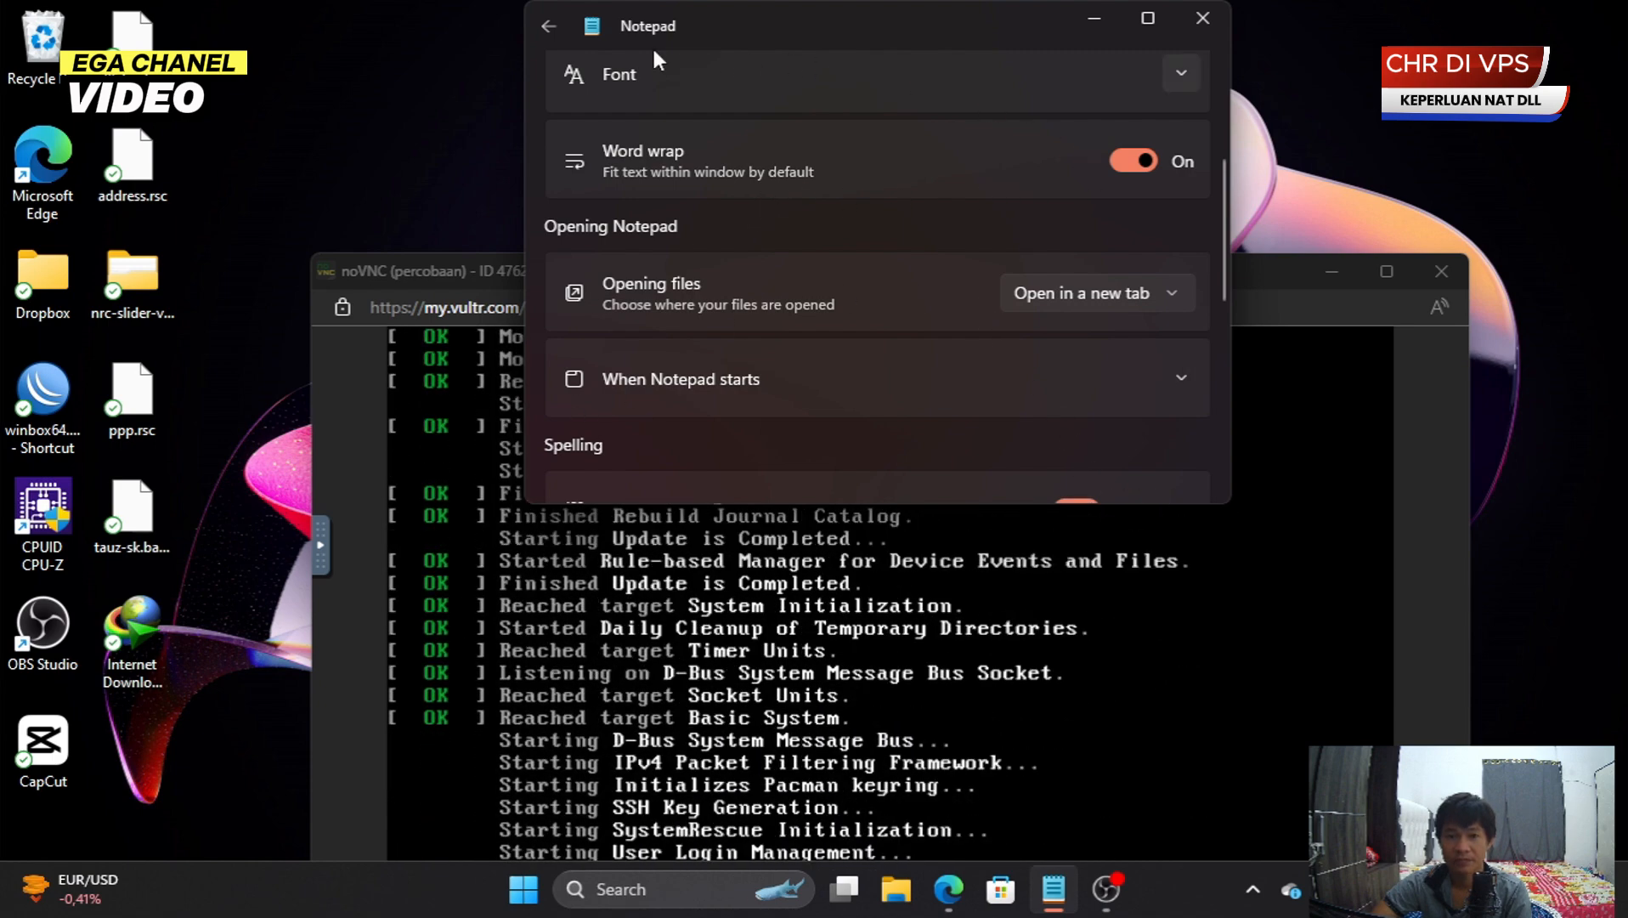
pyautogui.click(1147, 20)
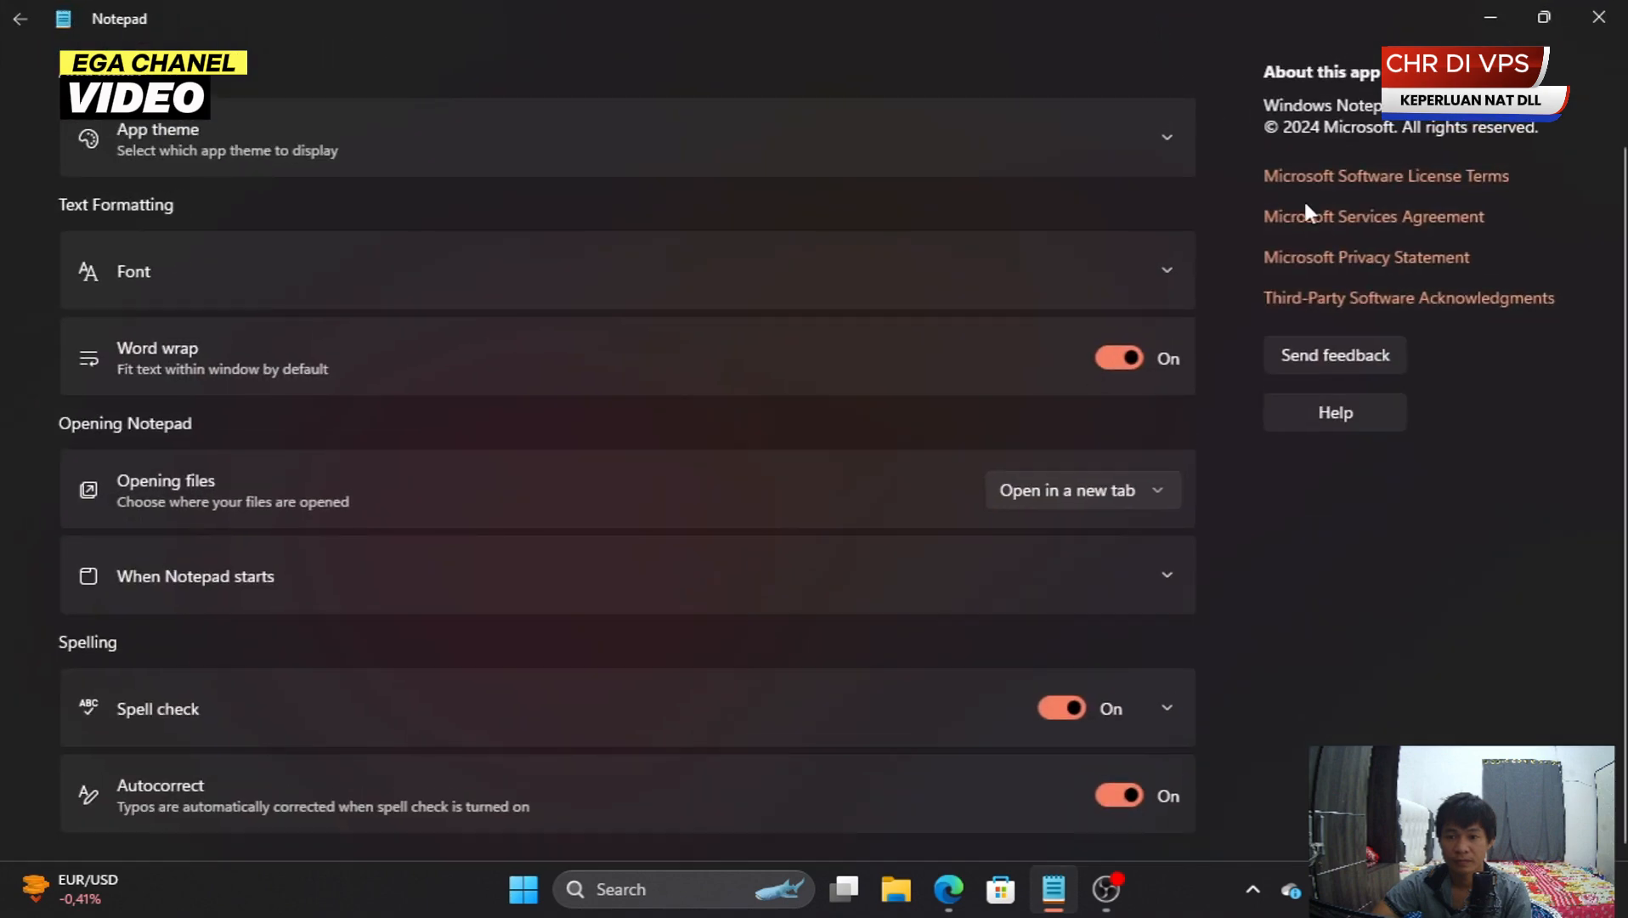
pyautogui.click(10, 27)
# - Restore and widen Notepad so each install command fits on one line
pyautogui.click(1544, 17)
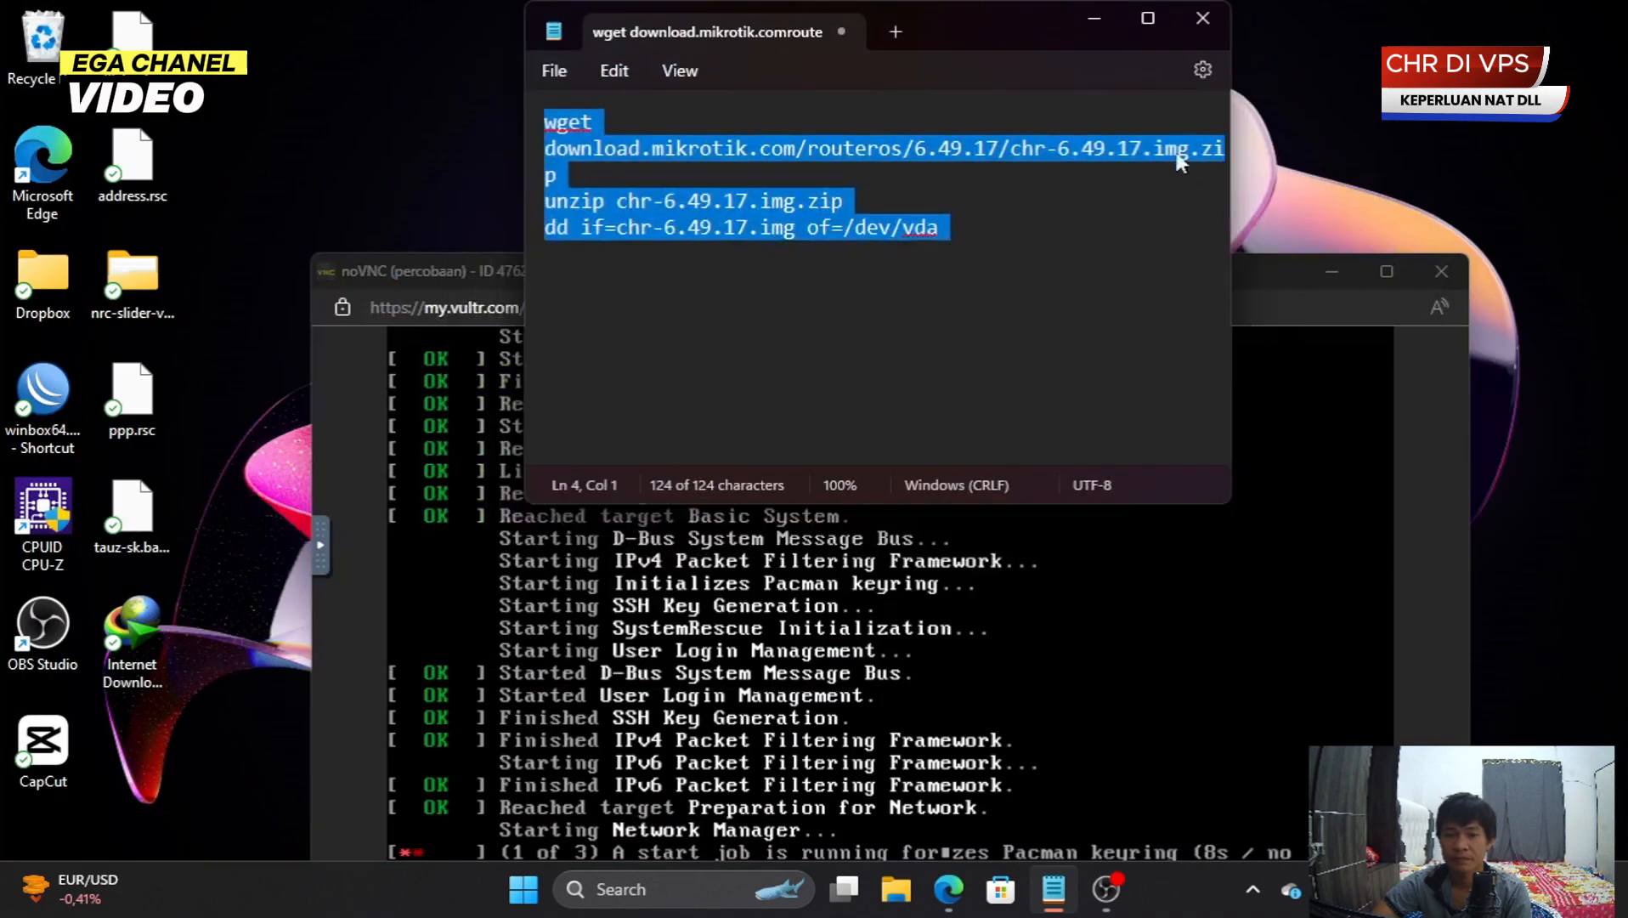
pyautogui.moveTo(1234, 148); pyautogui.dragTo(1619, 149)
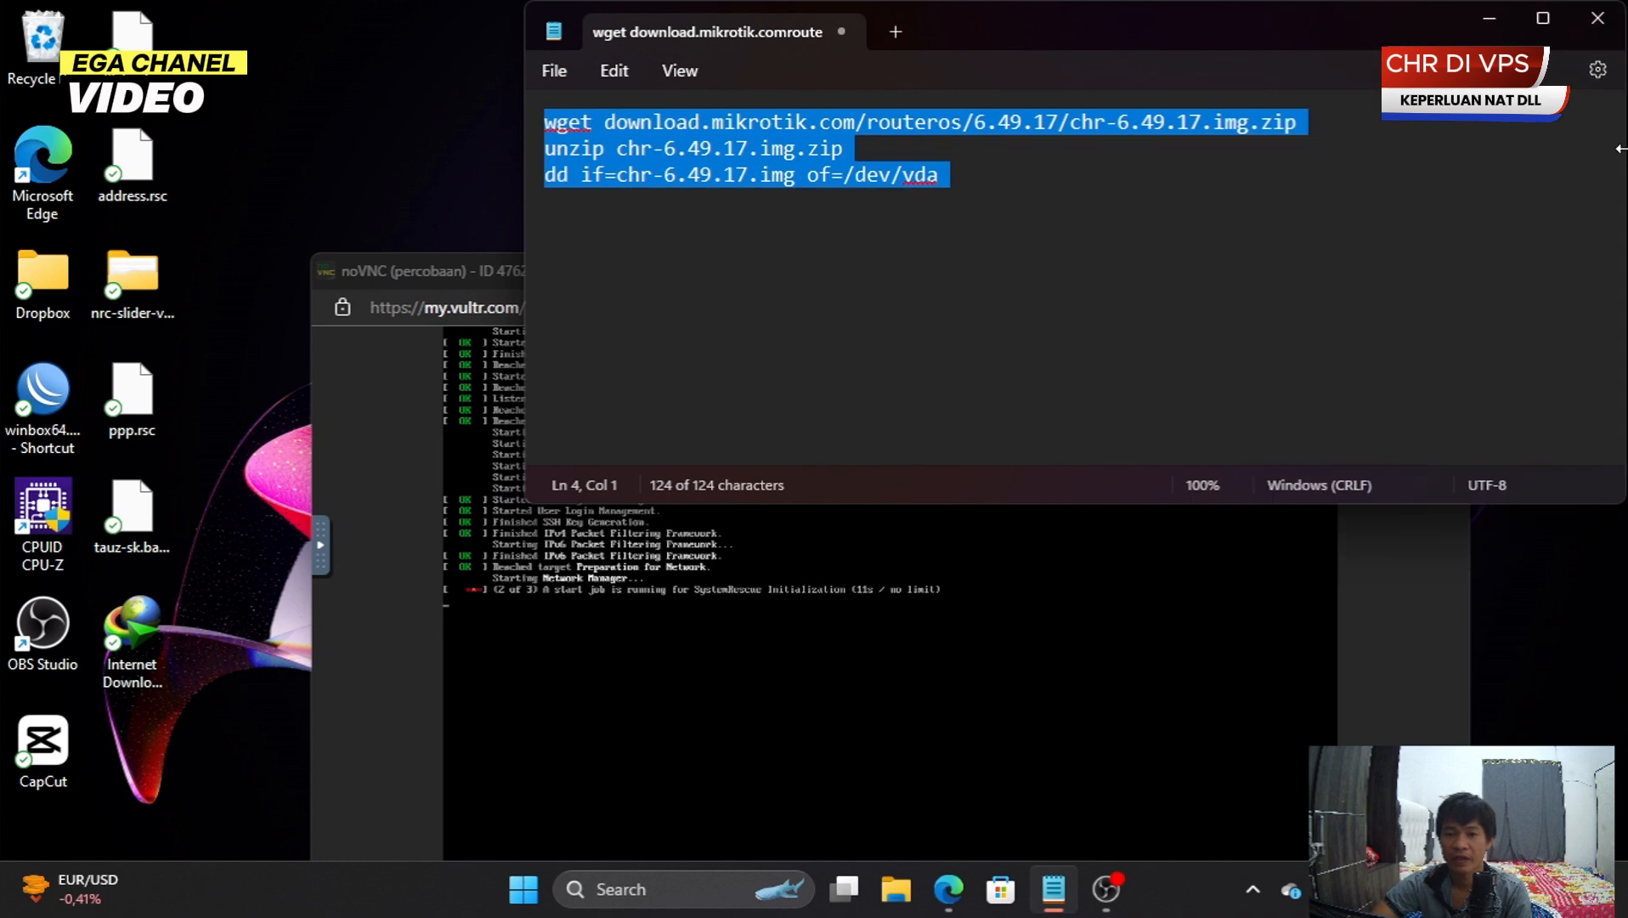
pyautogui.moveTo(525, 175); pyautogui.dragTo(319, 137)
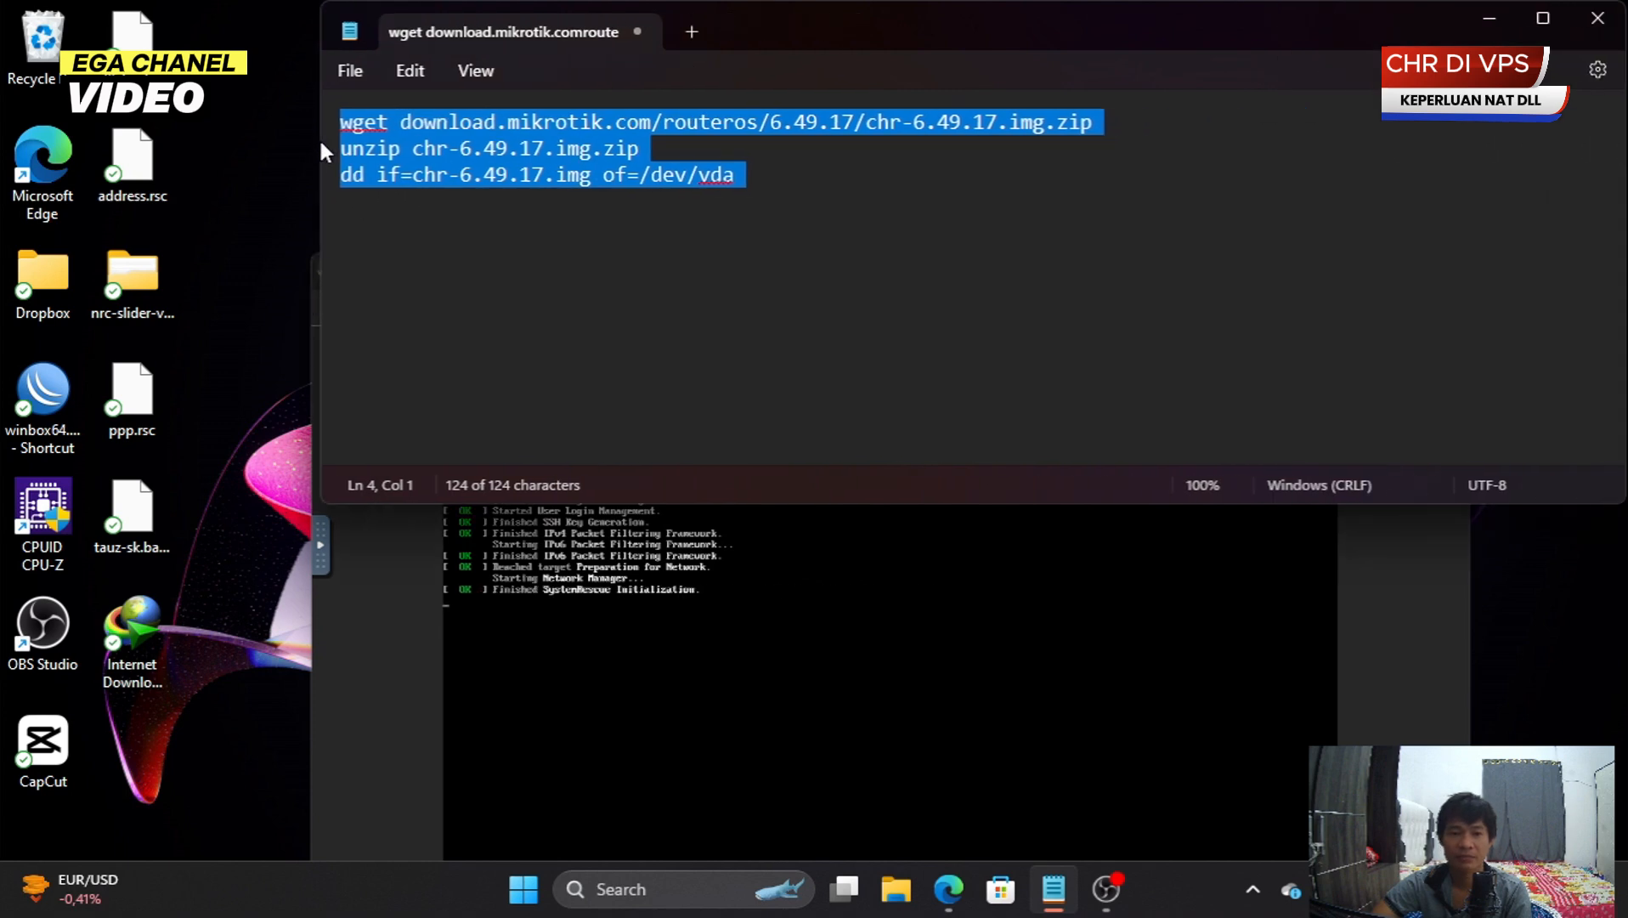
pyautogui.click(423, 125)
pyautogui.press('Down')
pyautogui.press('Down')
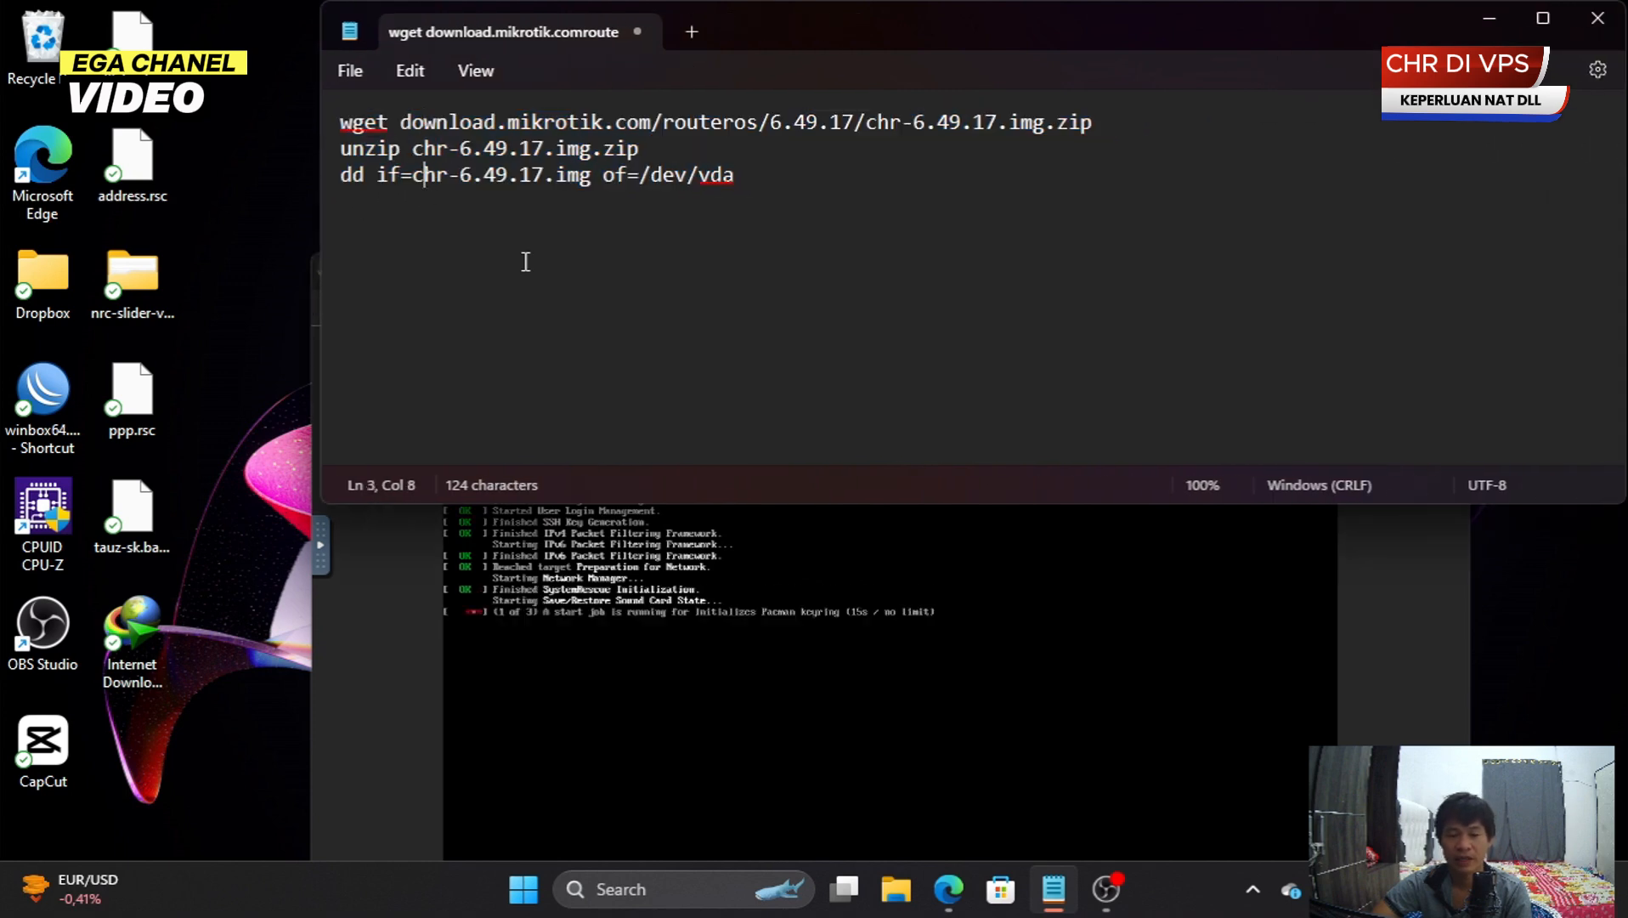
# - Widen the noVNC console to span both screen edges
pyautogui.click(992, 607)
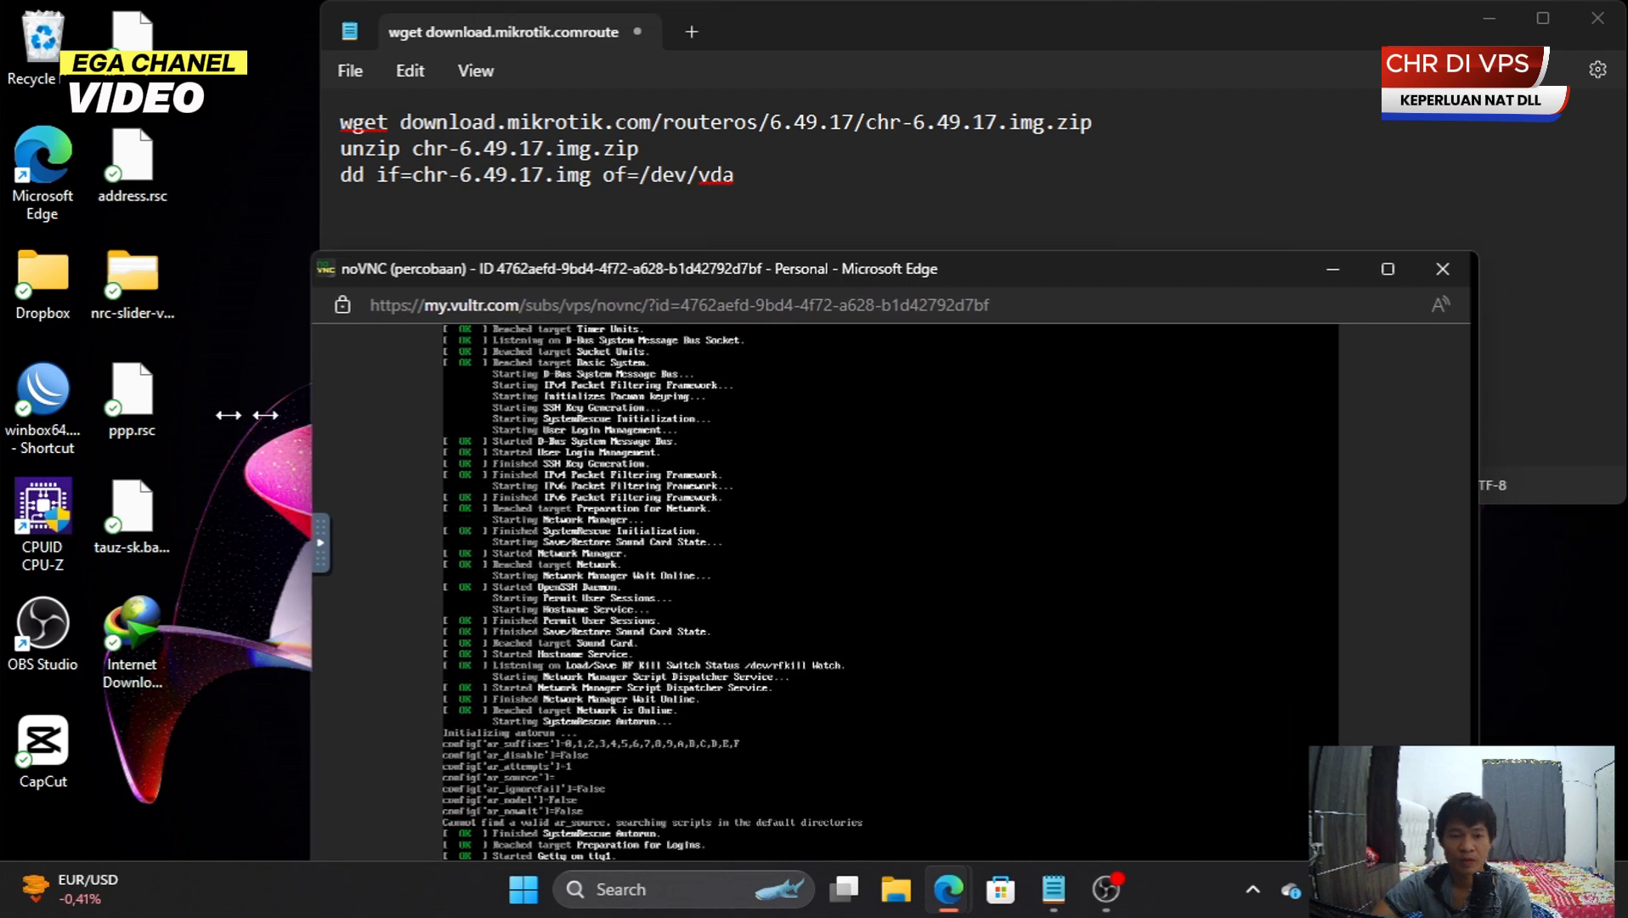
pyautogui.moveTo(265, 415); pyautogui.dragTo(5, 415)
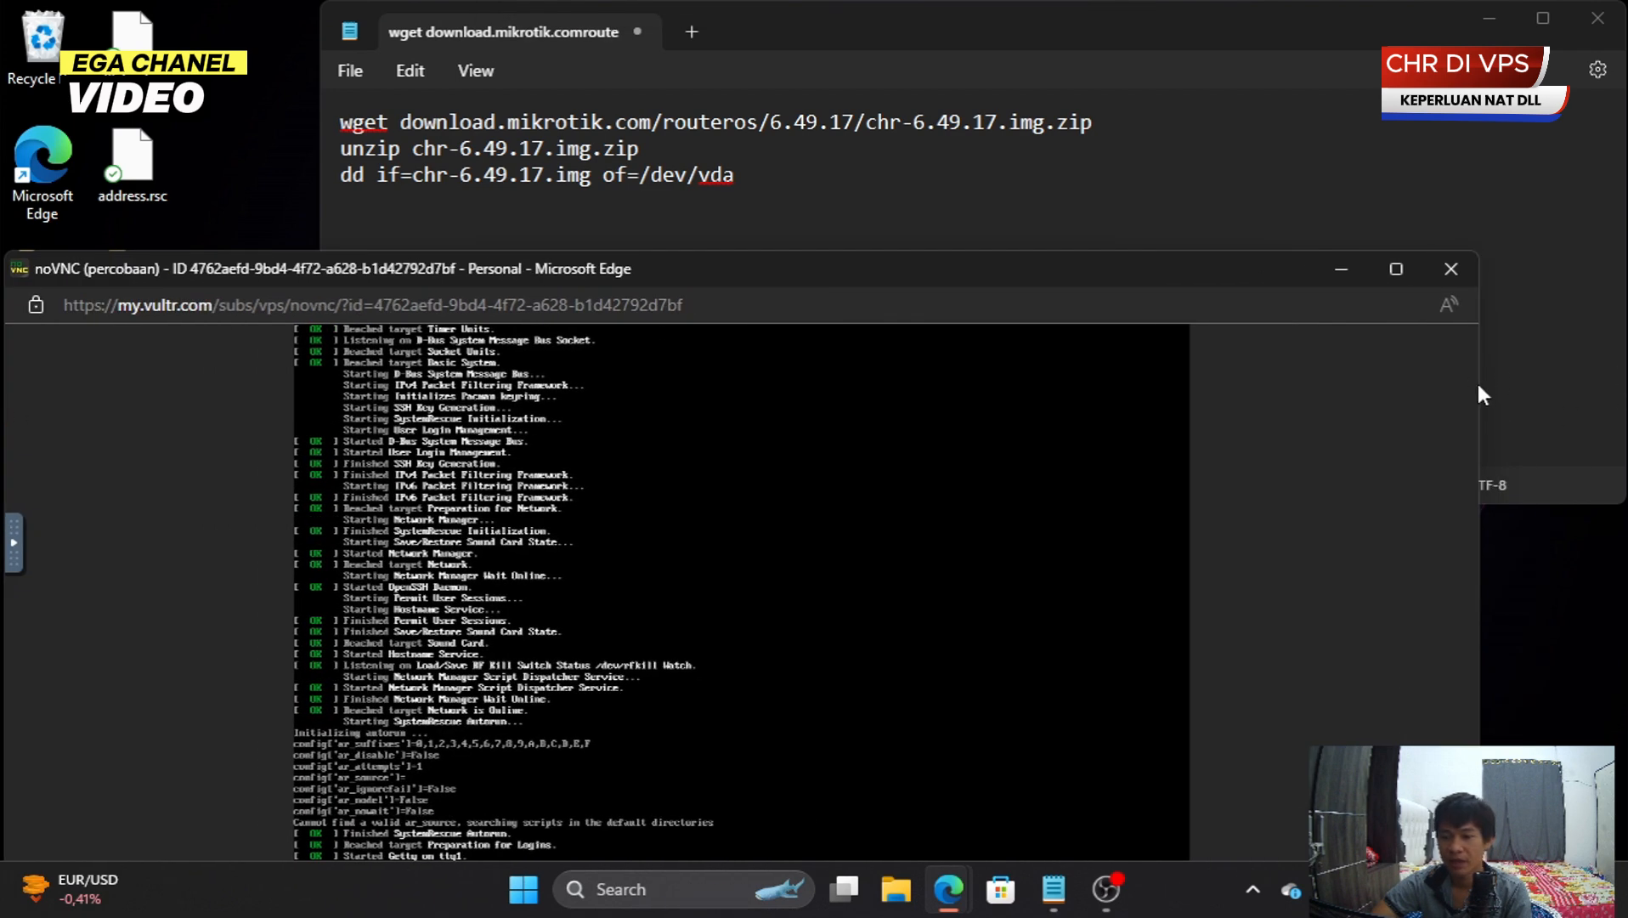
pyautogui.moveTo(1479, 382); pyautogui.dragTo(1620, 396)
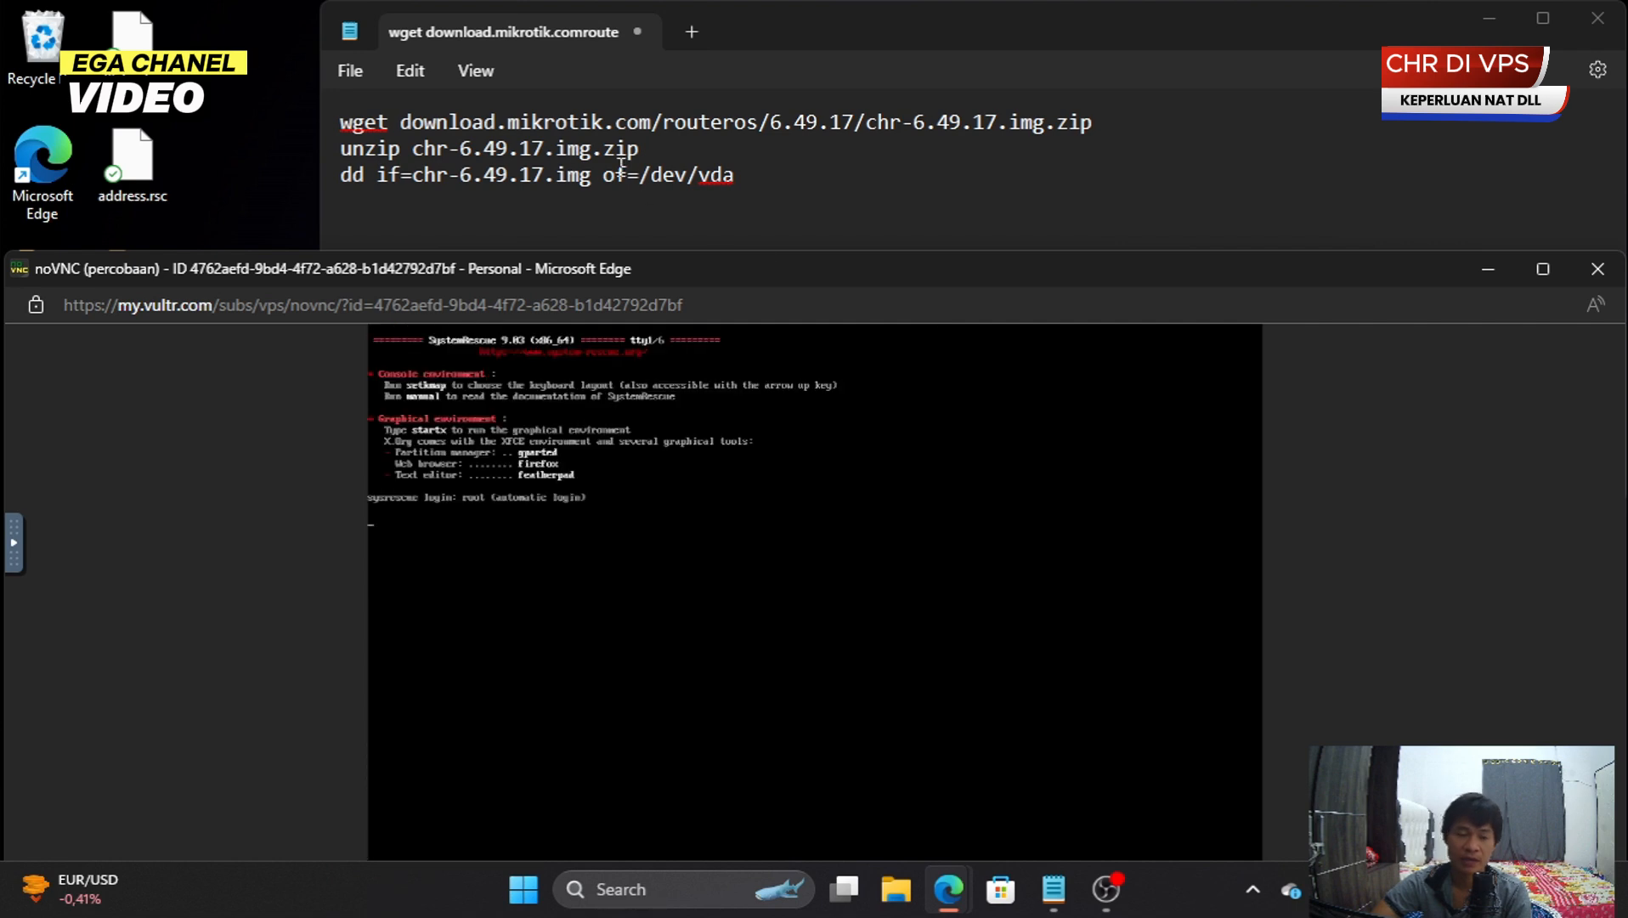
# - Select the wget download command in Notepad, then bring the console back to the front
pyautogui.moveTo(766, 174); pyautogui.dragTo(320, 90)
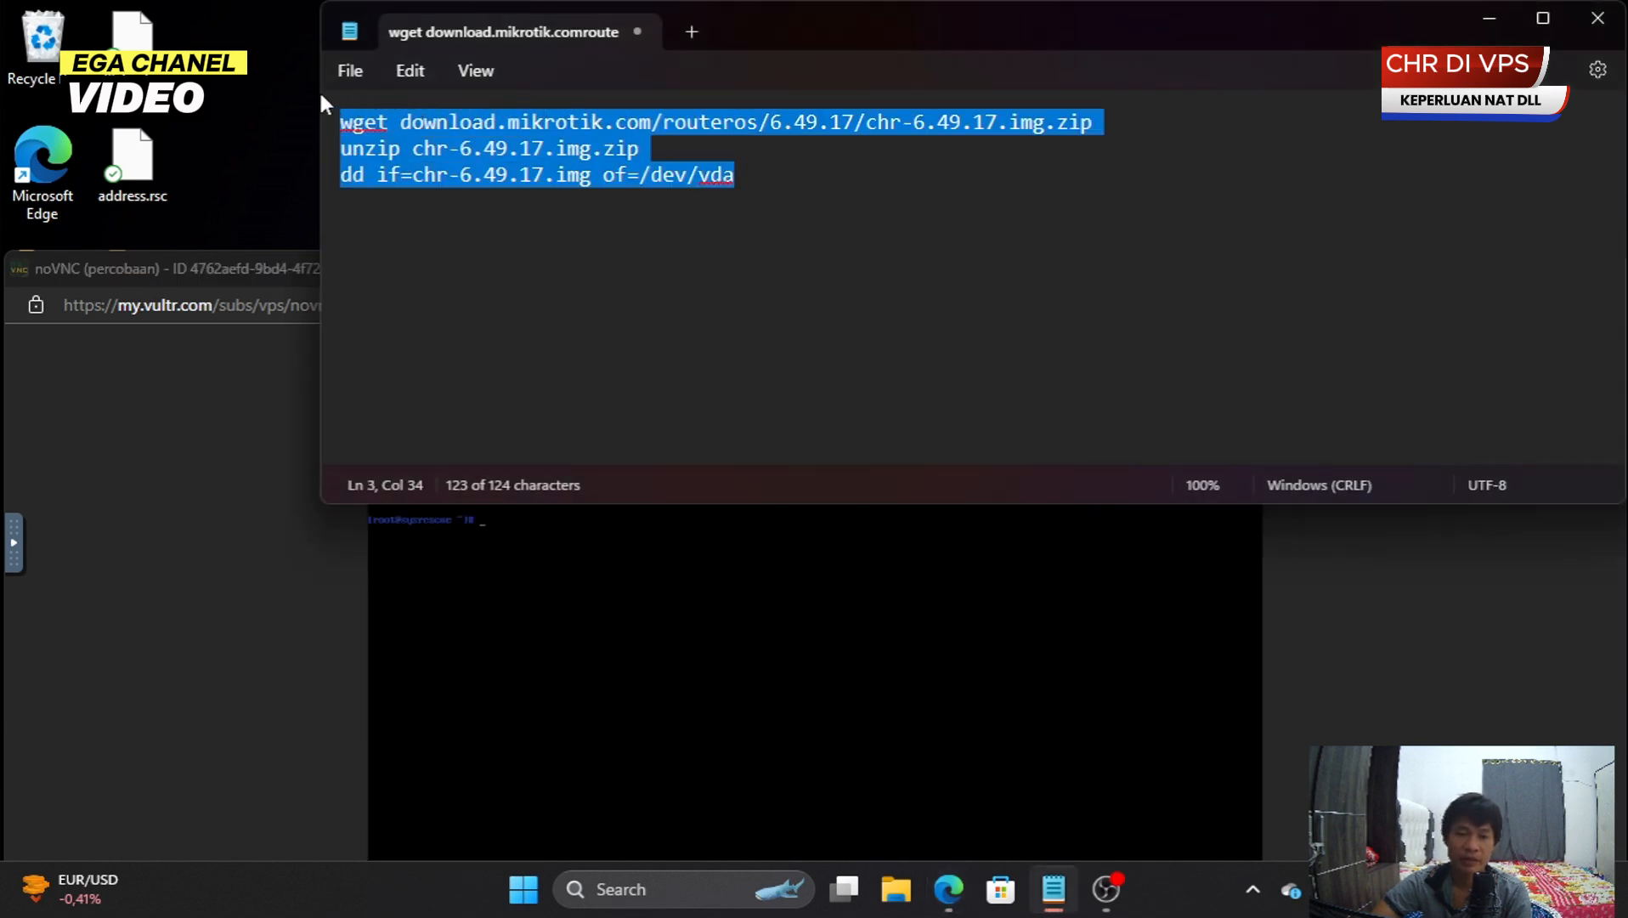
pyautogui.click(671, 514)
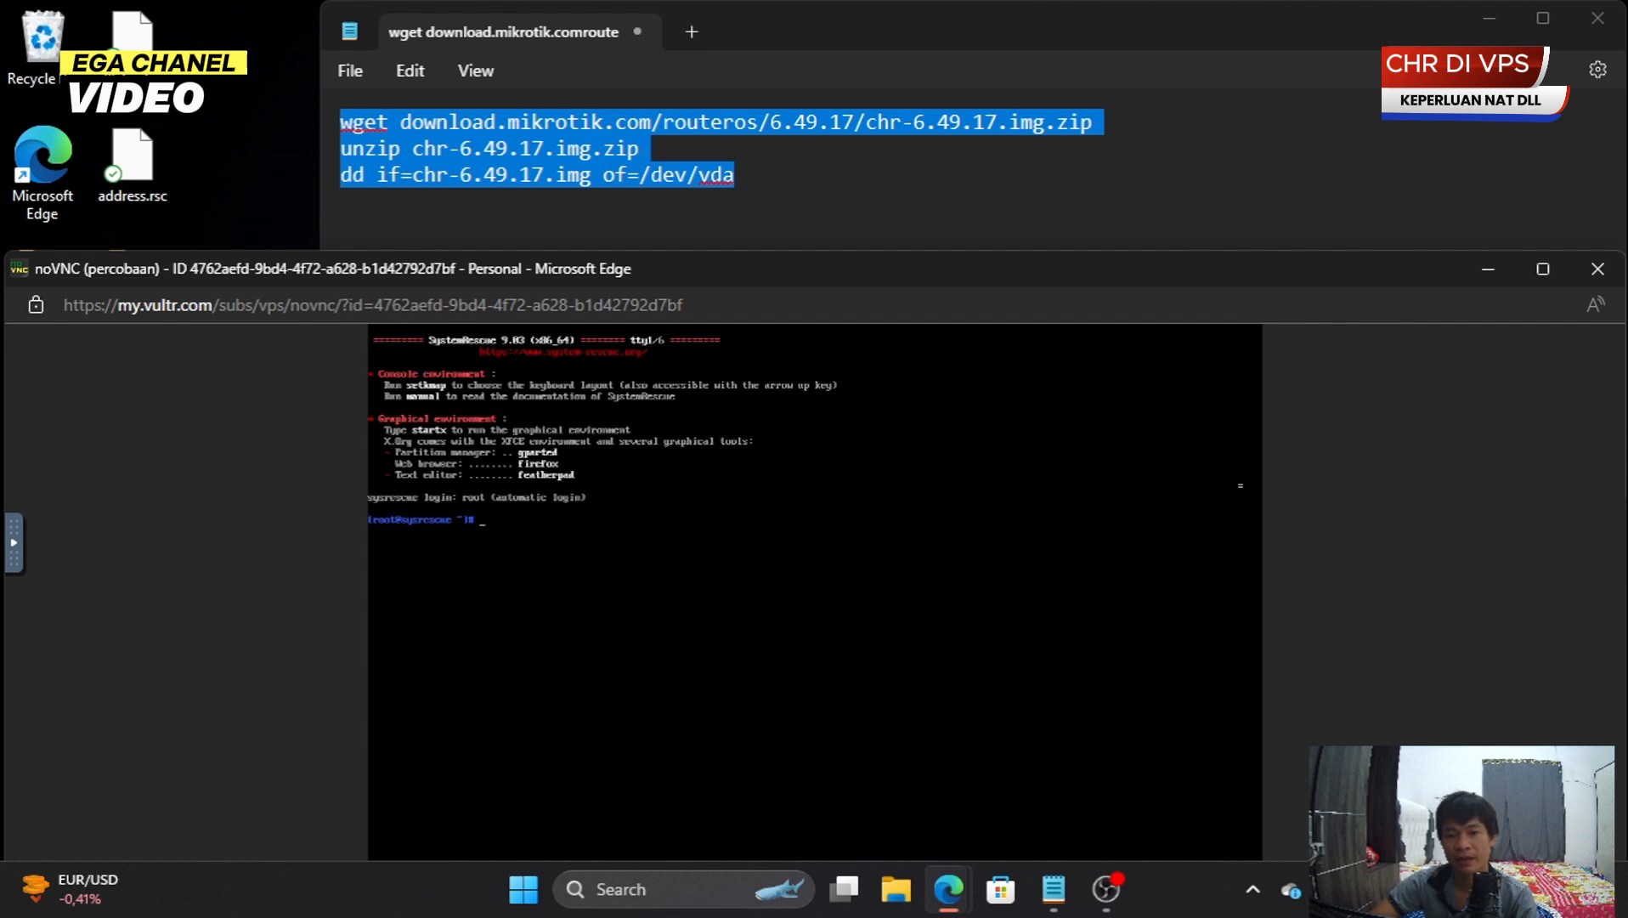
pyautogui.click(1121, 119)
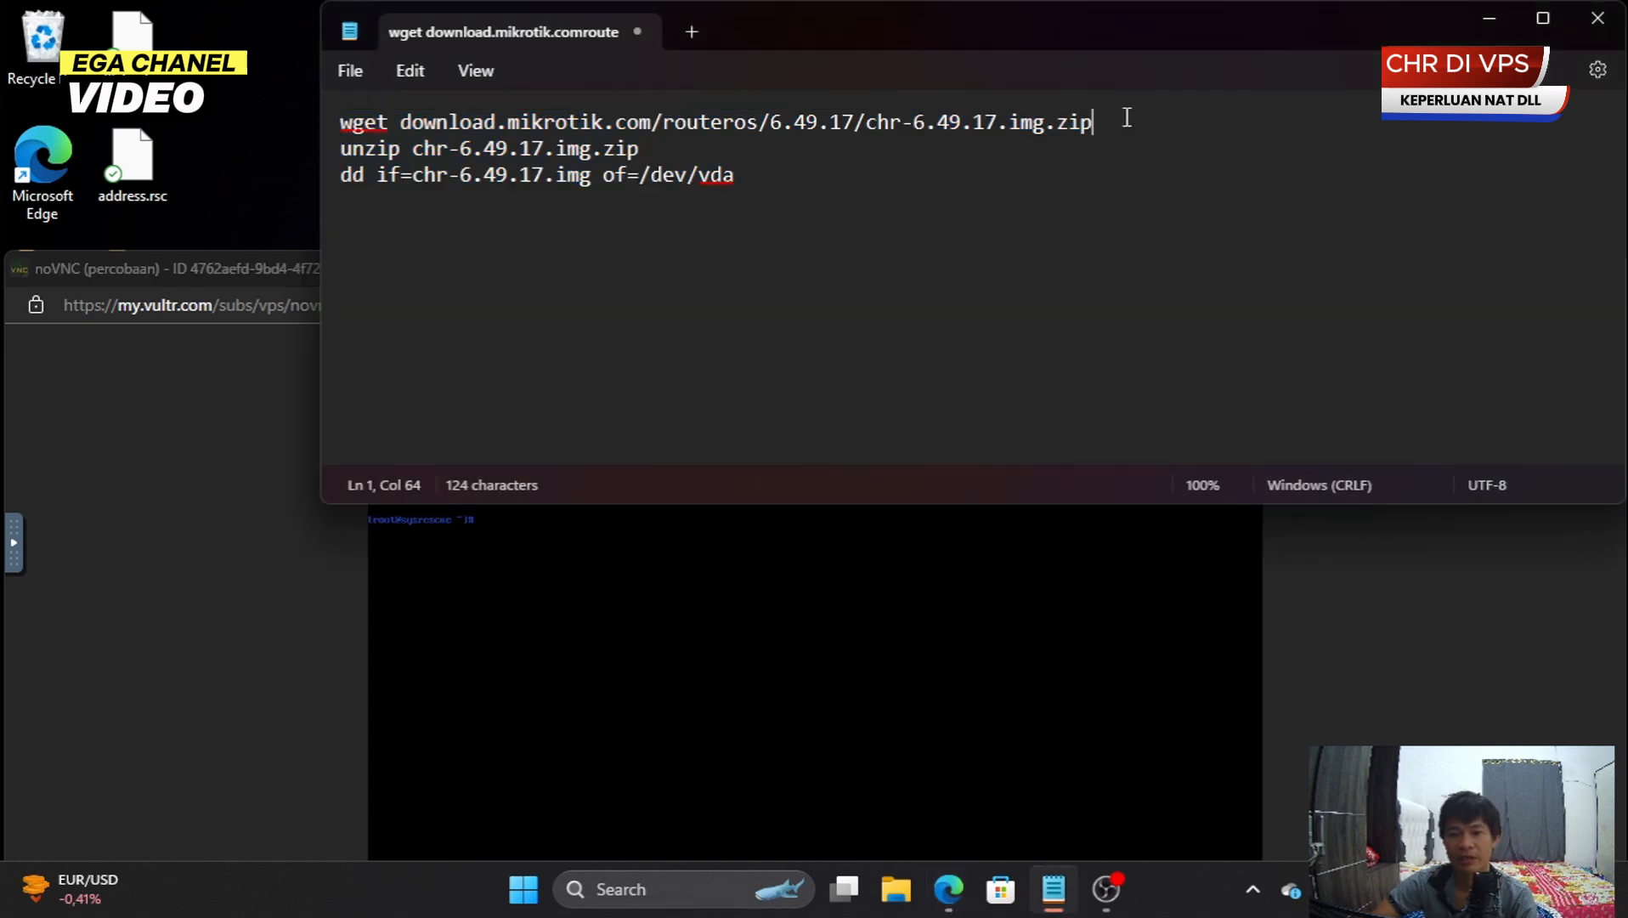
pyautogui.moveTo(1127, 117); pyautogui.dragTo(332, 116)
pyautogui.click(588, 580)
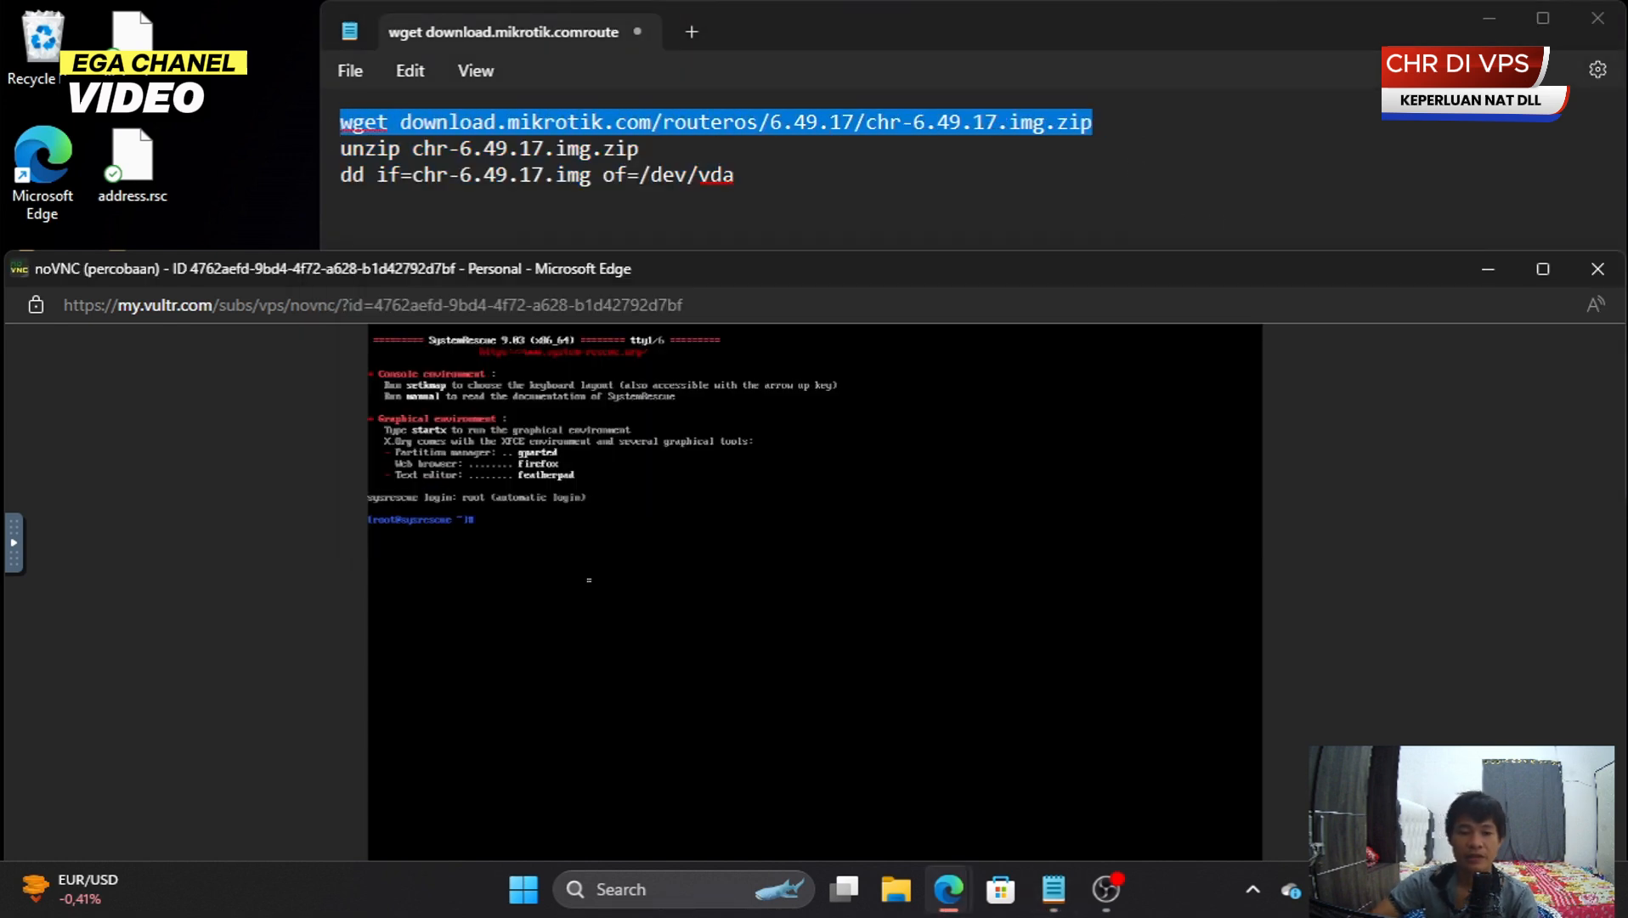
# - Type the wget command for download.mikrotik.com/routeros/6.49.17/chr-6.49.17.img.zip in the rescue console
pyautogui.write('wget')
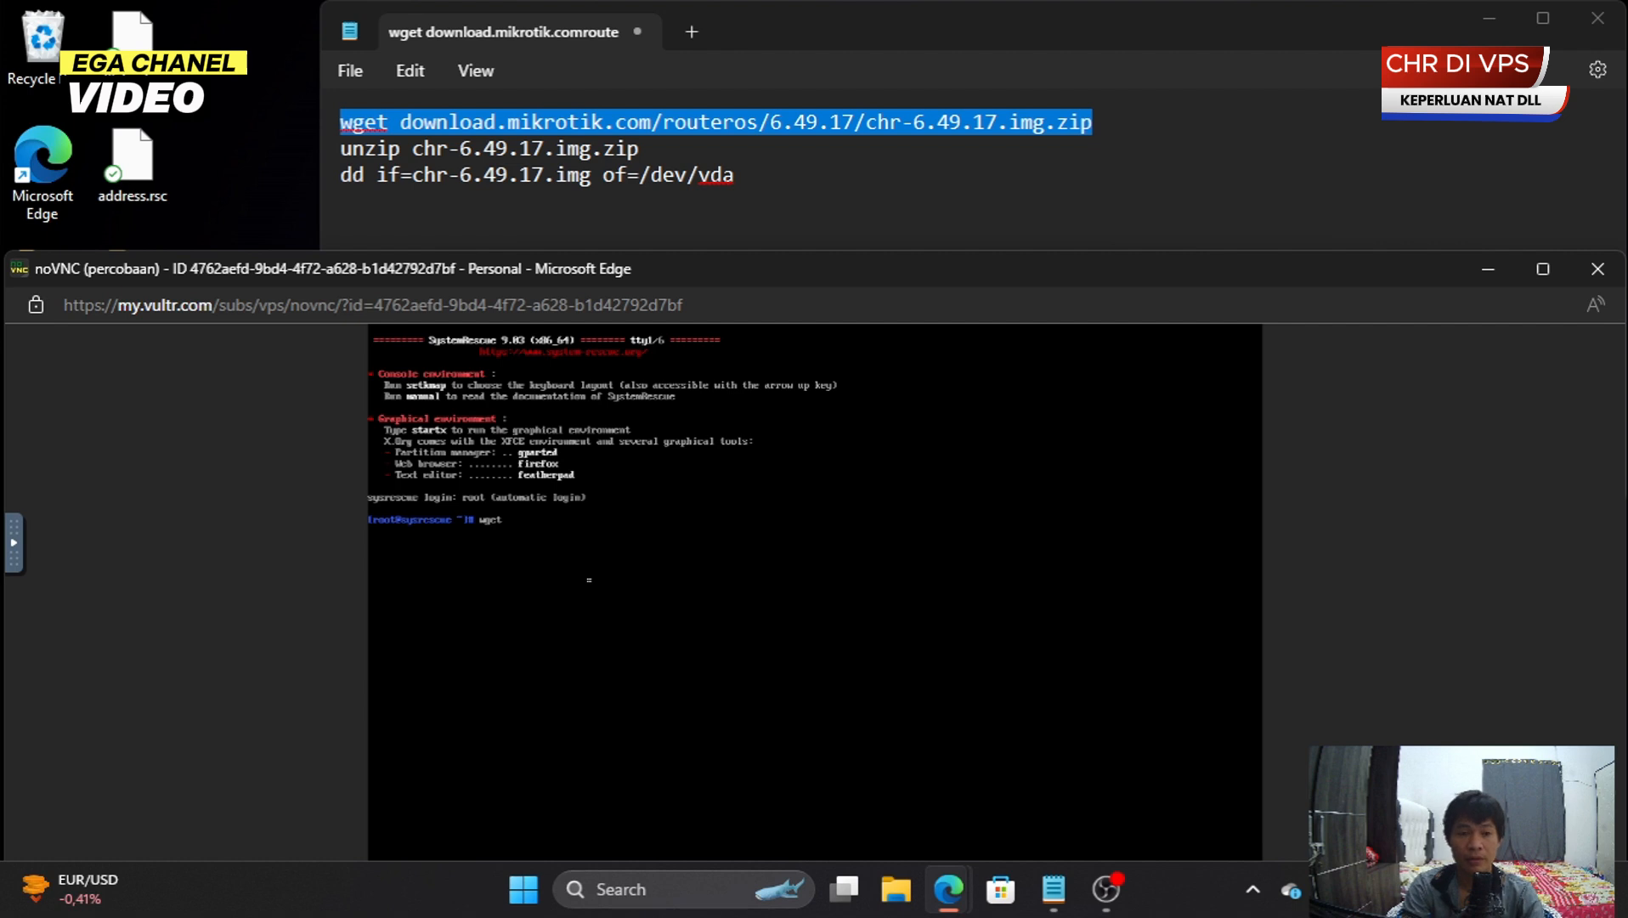
pyautogui.write(' dow')
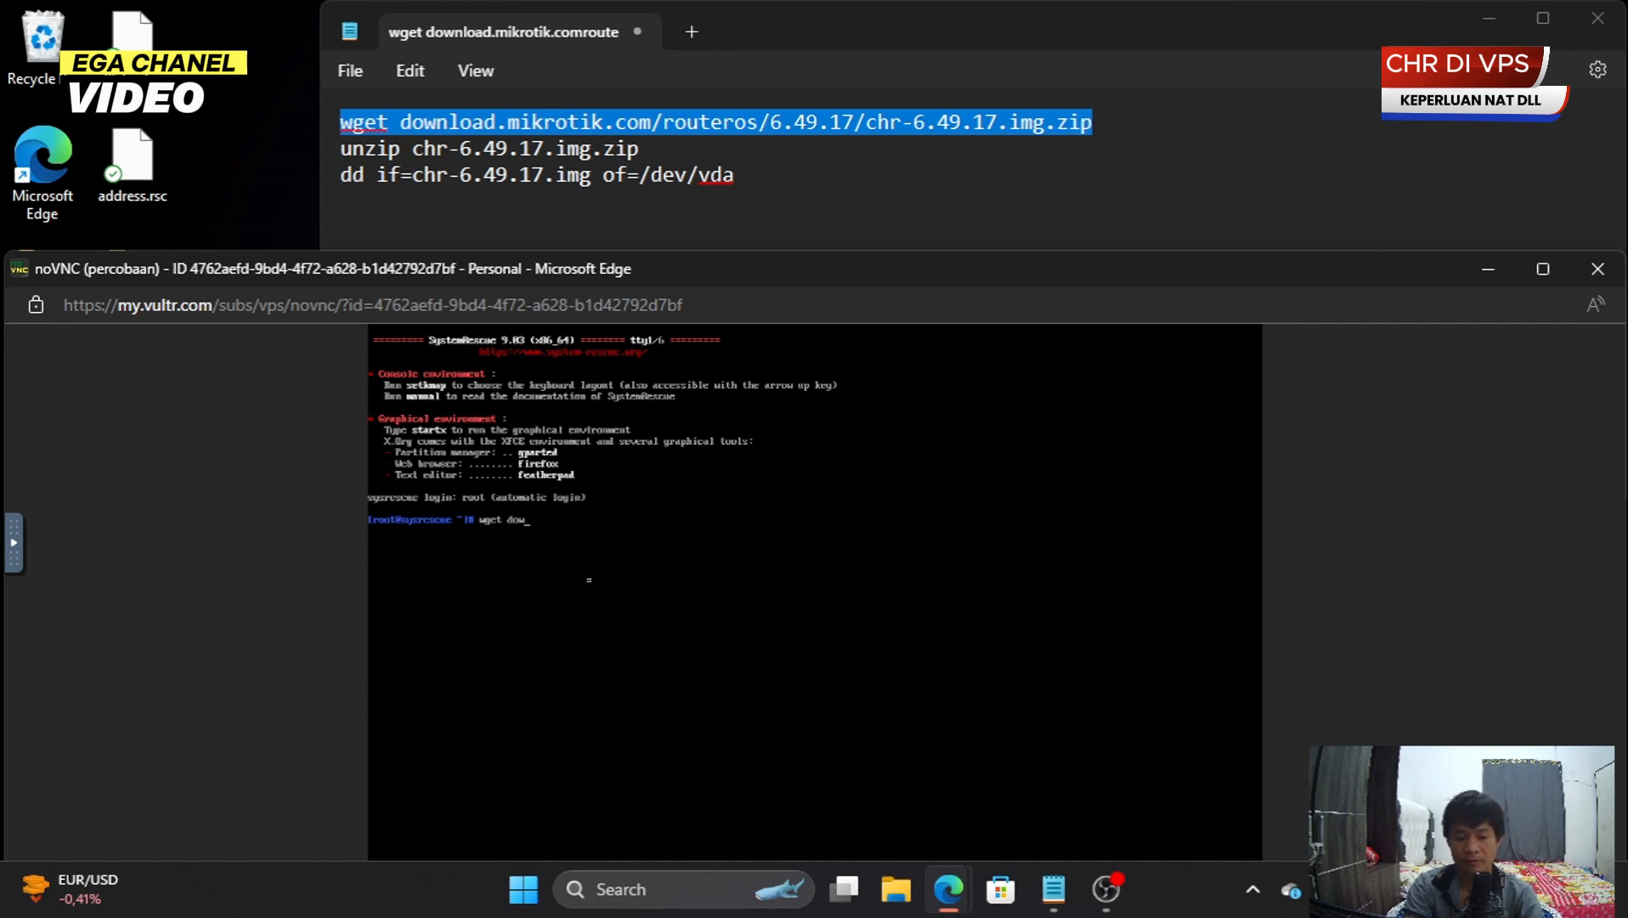
pyautogui.write('nload')
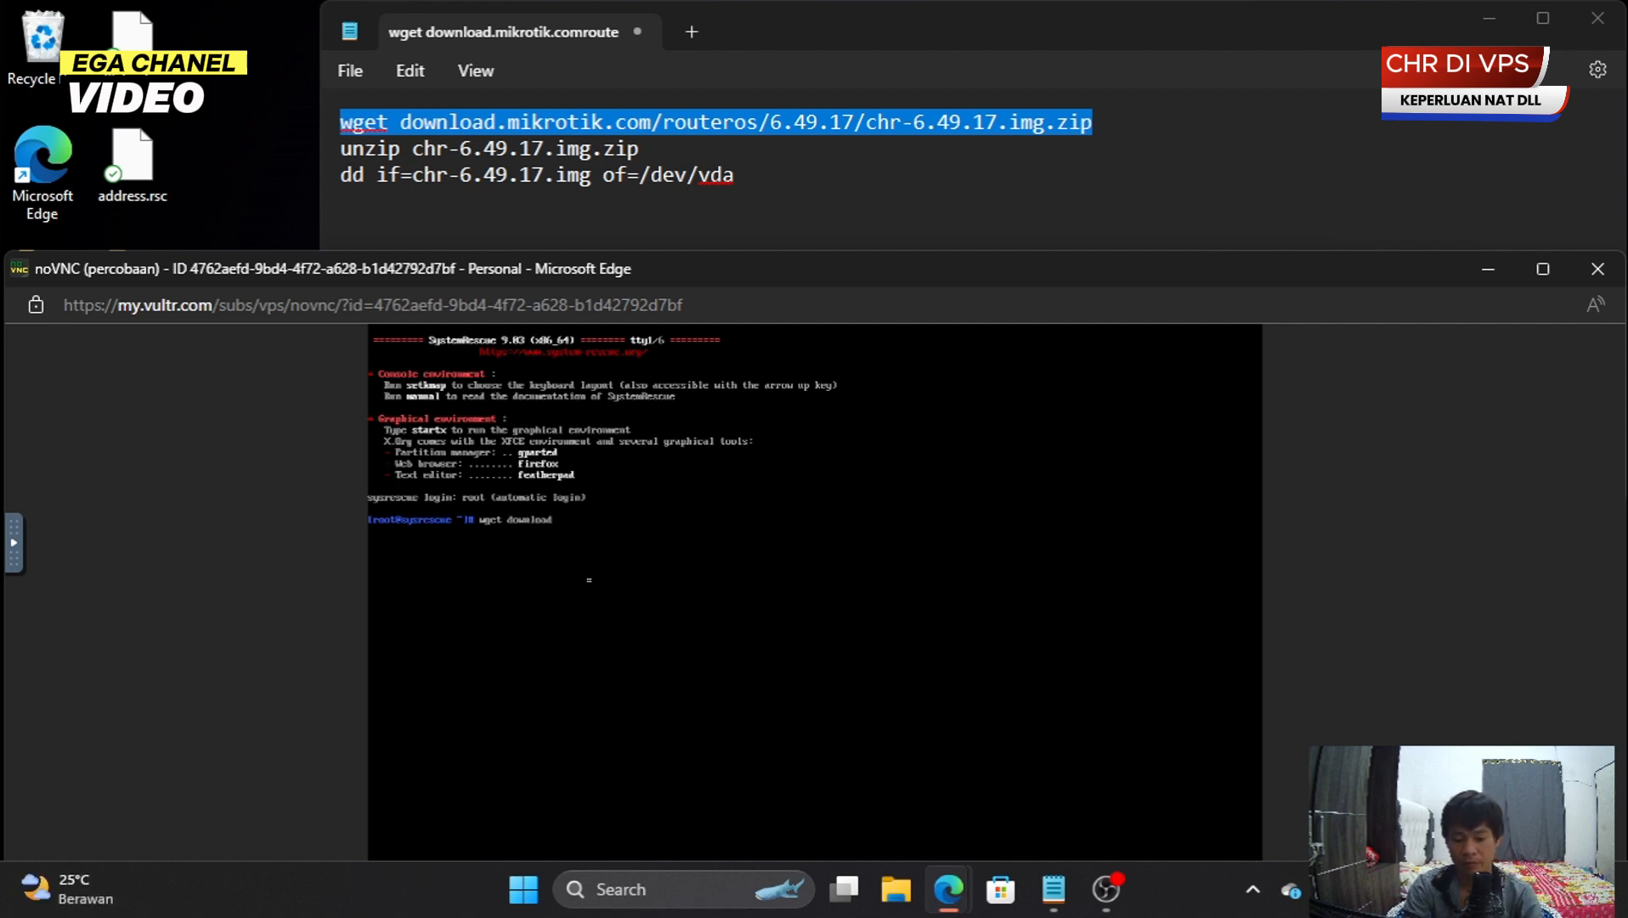
pyautogui.write('.mikrotik')
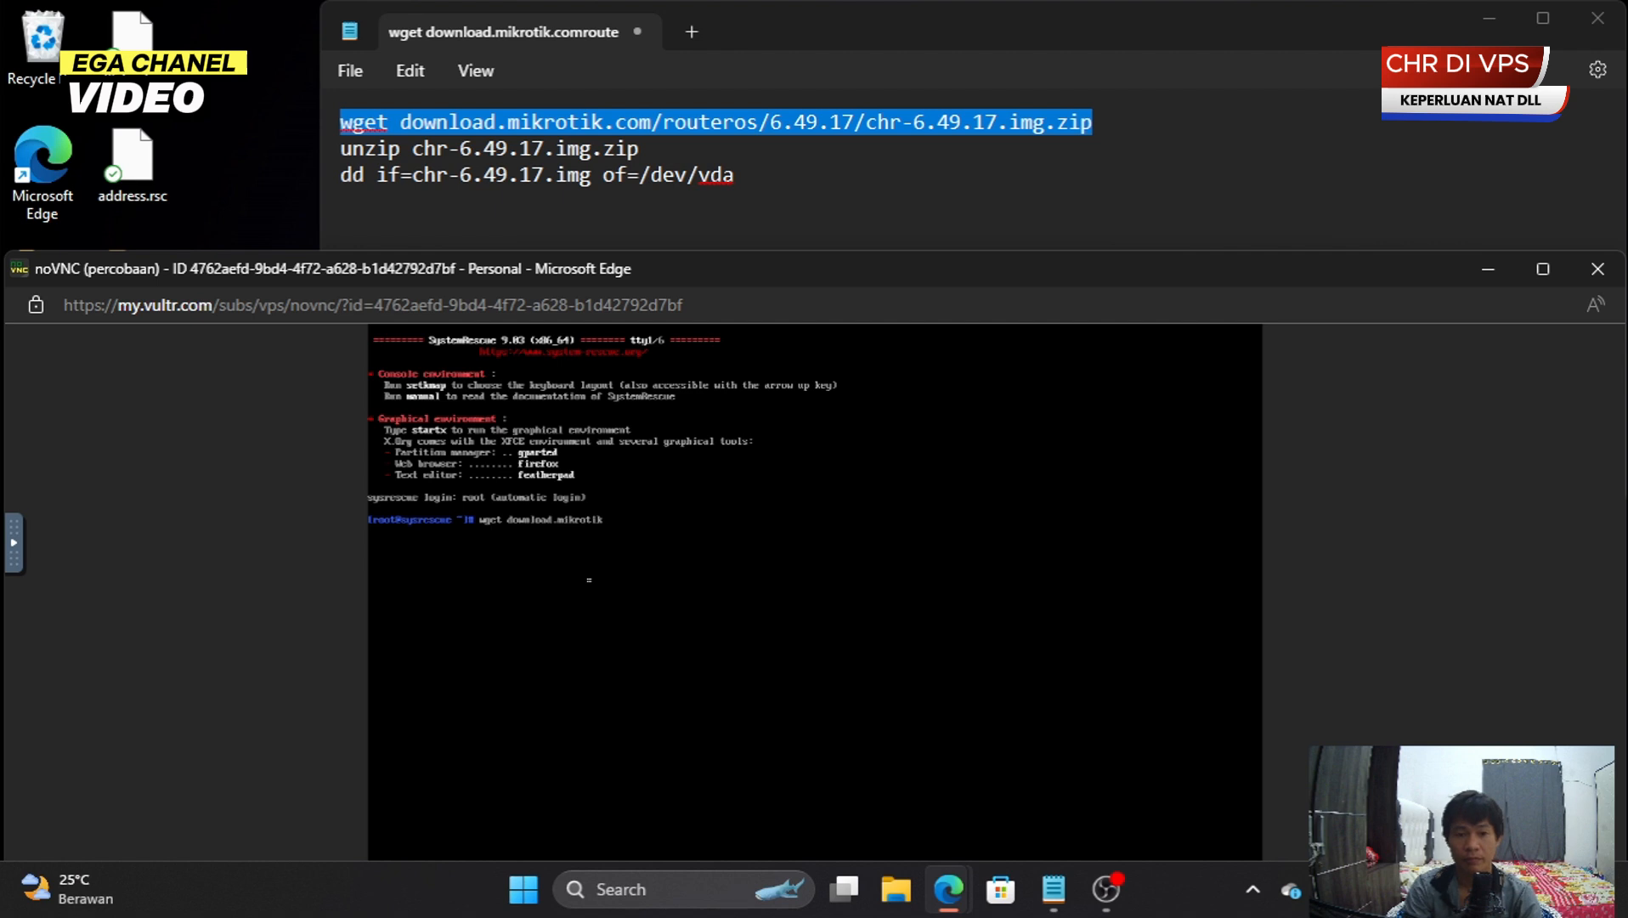
pyautogui.write('.com')
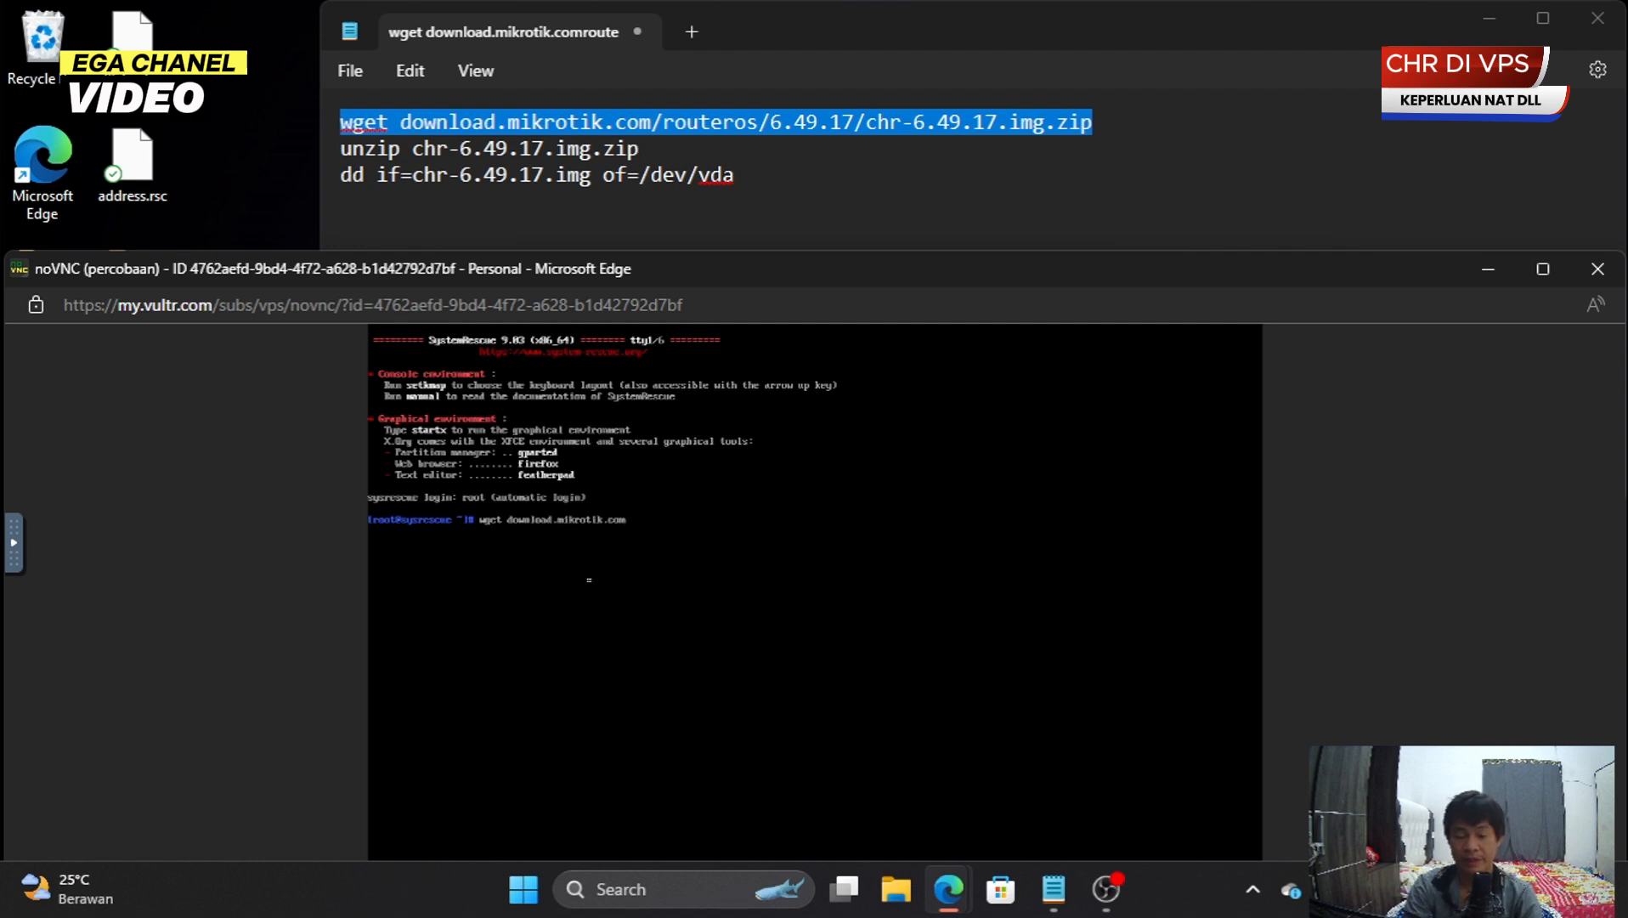
pyautogui.write('/routeros/')
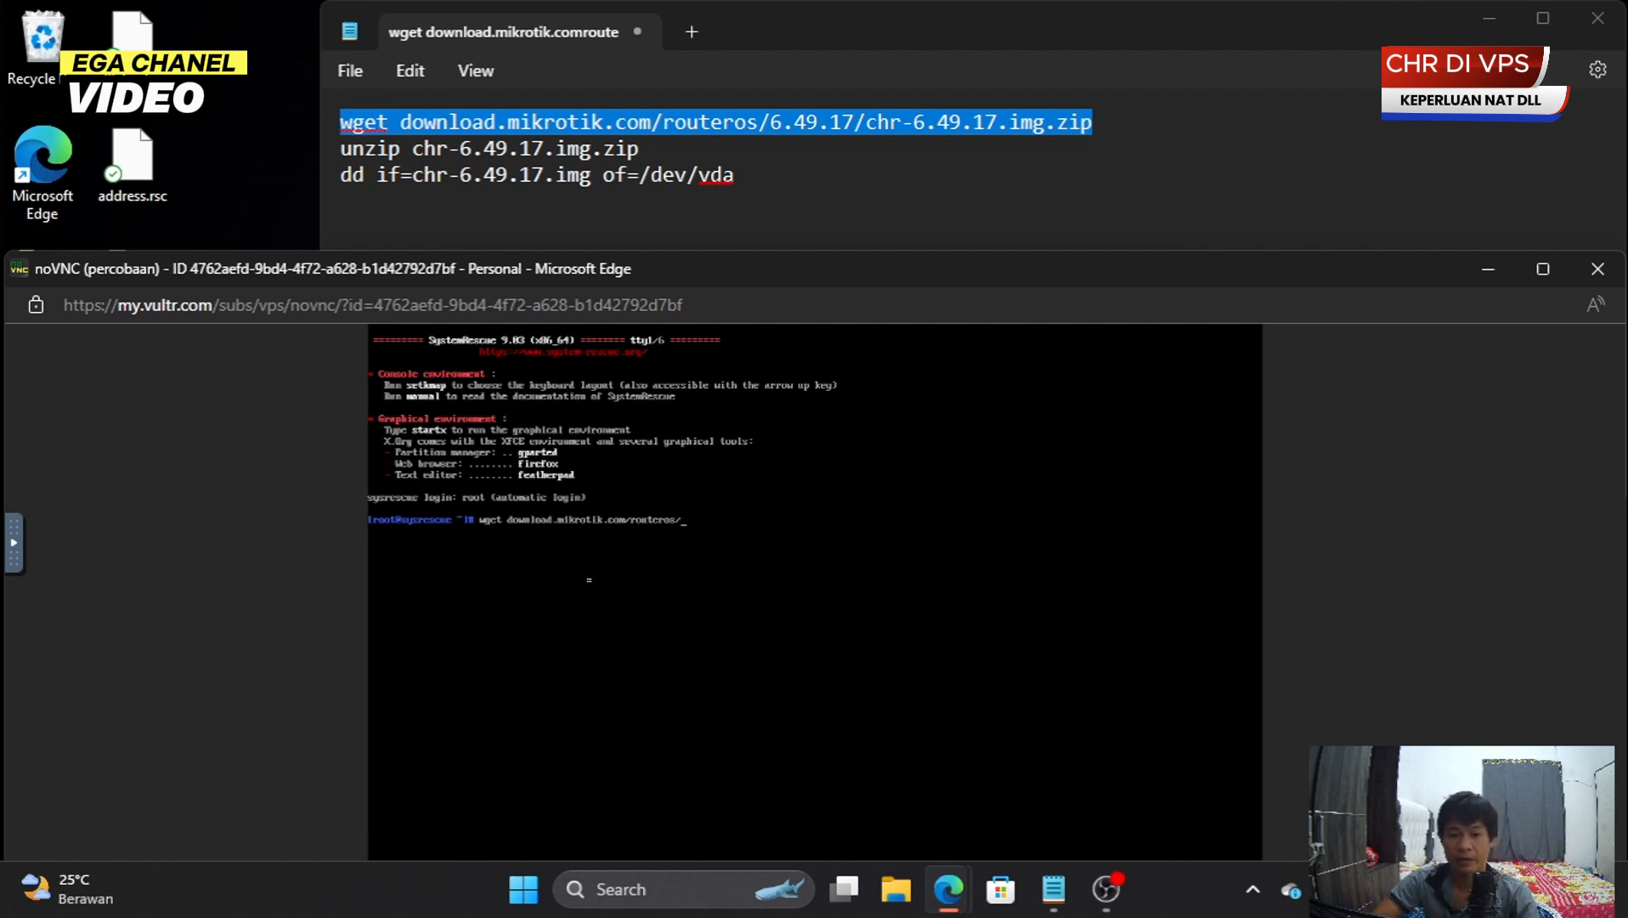
pyautogui.write('6.49.17')
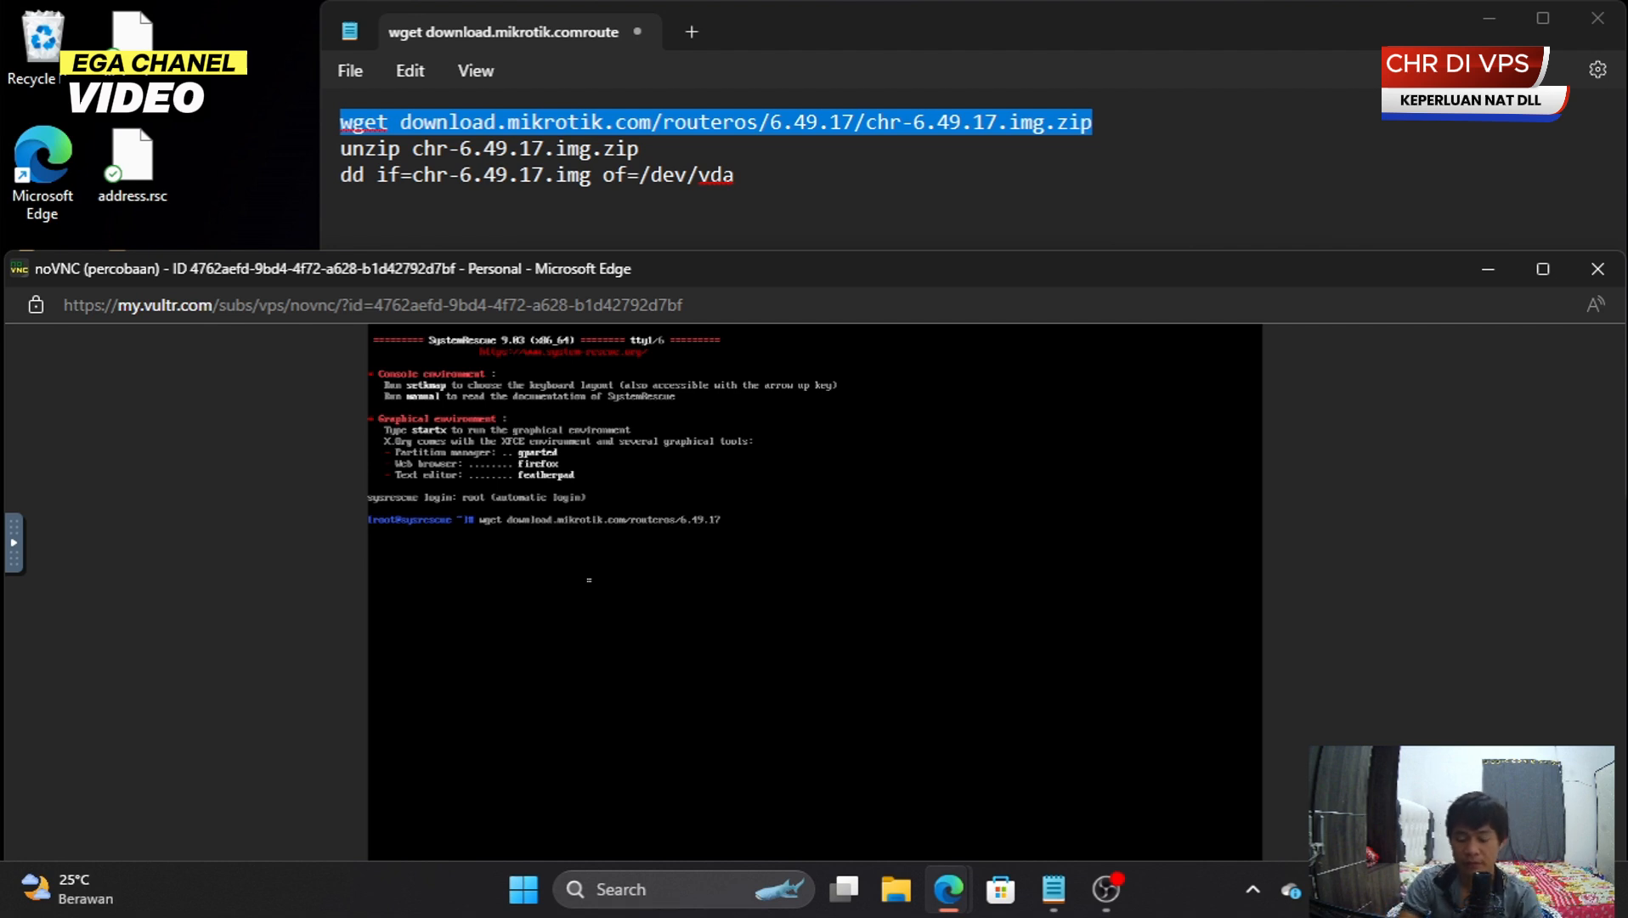
pyautogui.write('/ch')
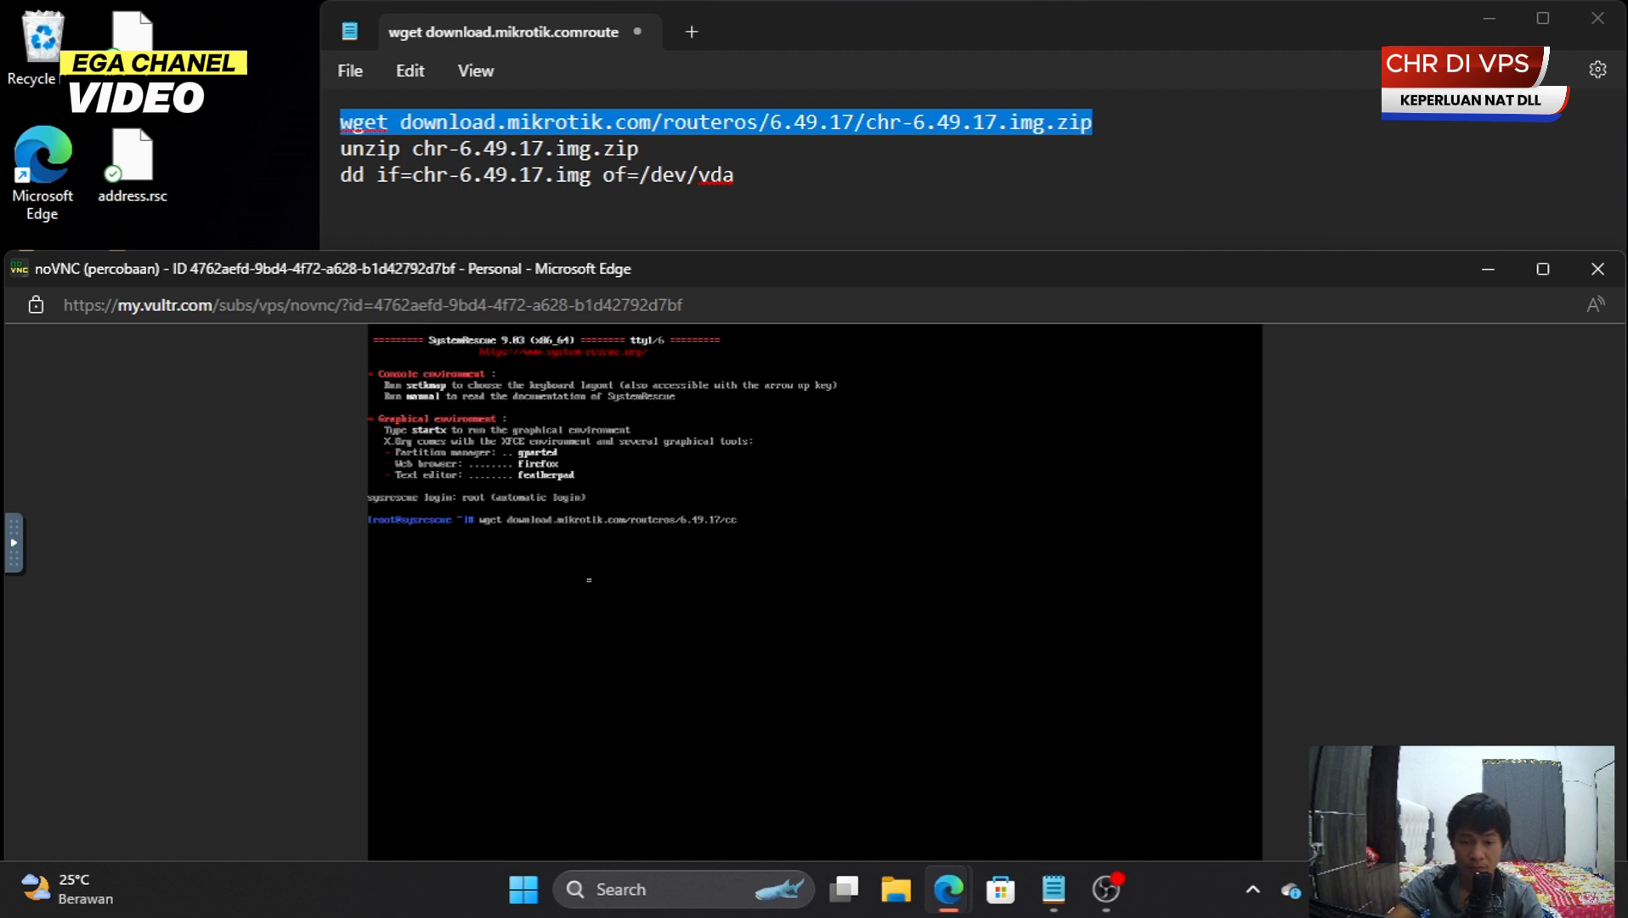
pyautogui.write('hr')
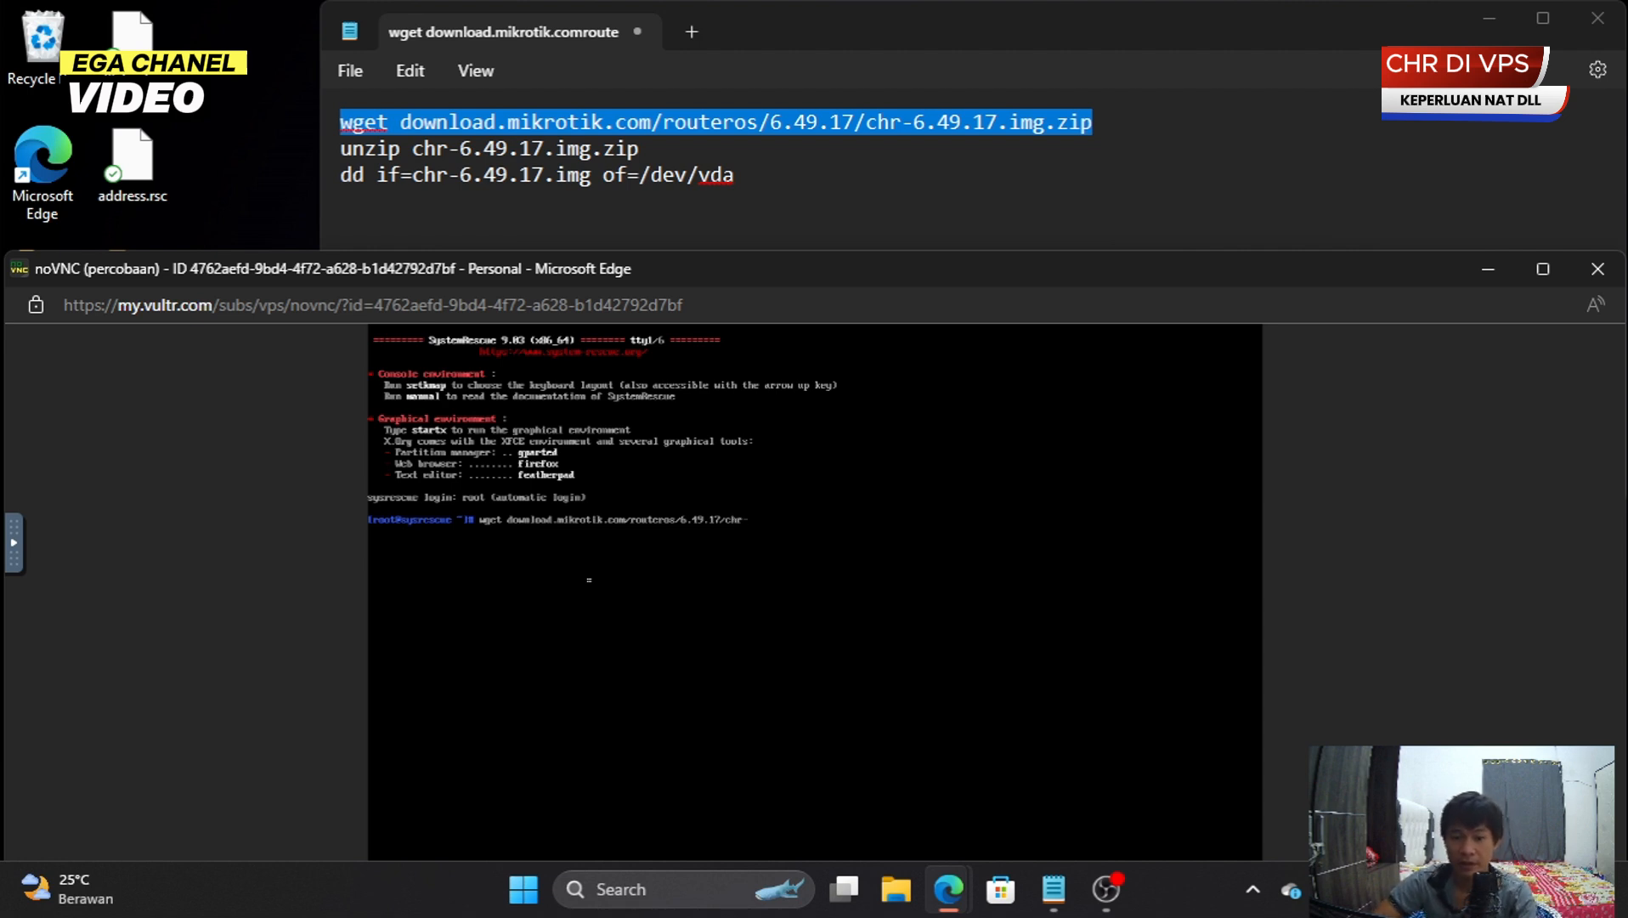
pyautogui.write('-6.49.17.img.zip')
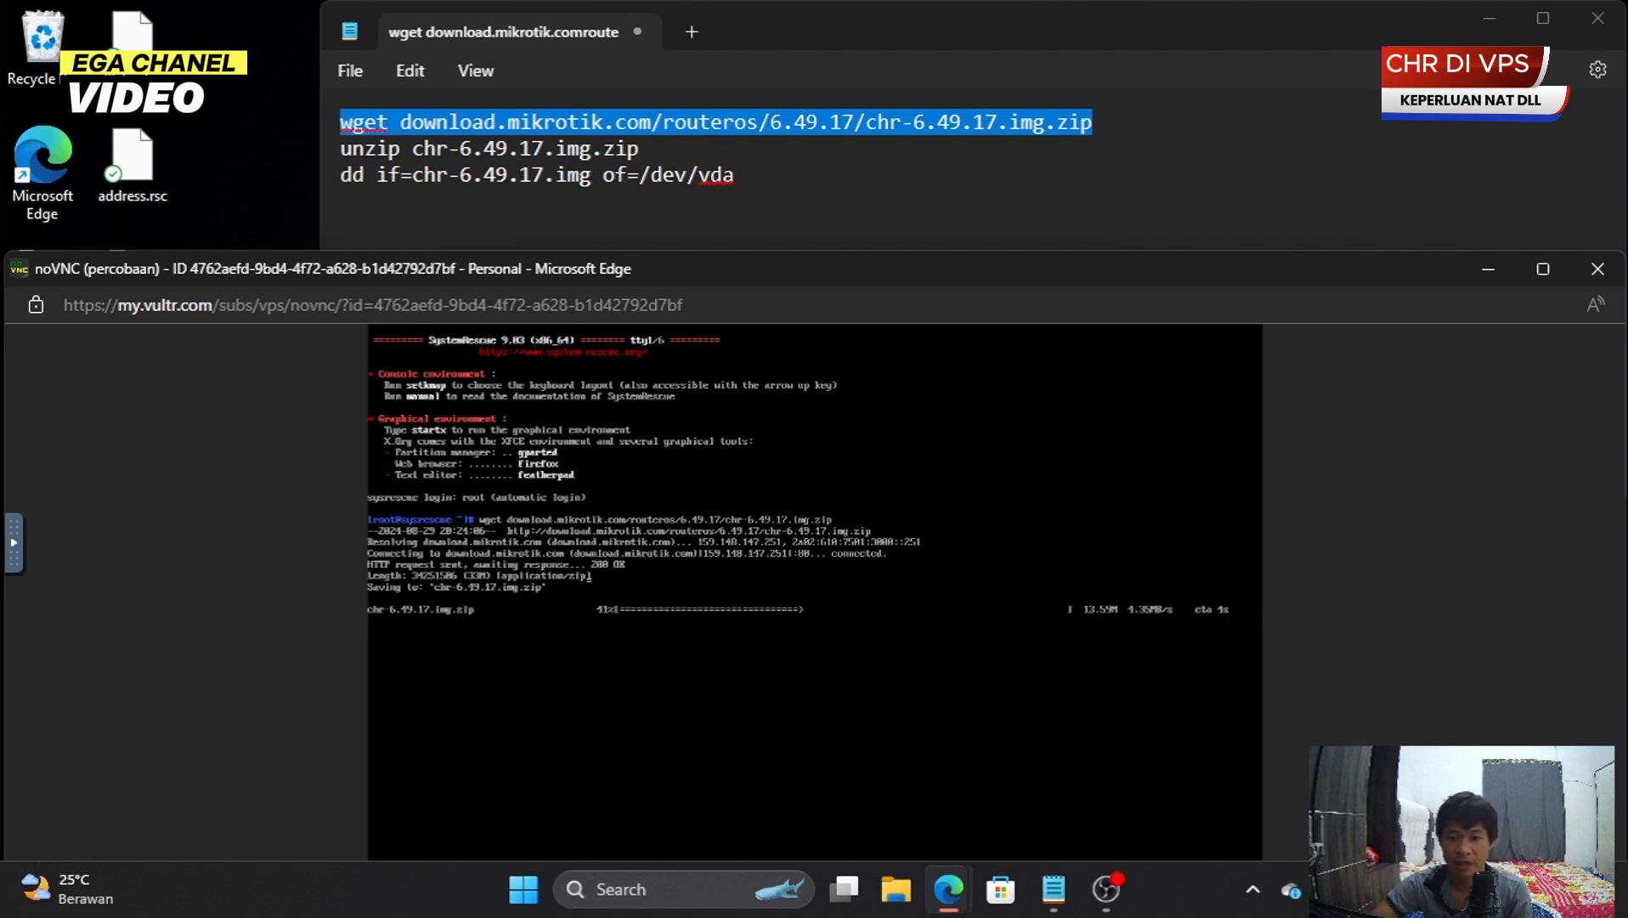
# - Arrange Notepad and the console so the unzip/dd commands and the completed download both show
pyautogui.moveTo(894, 253); pyautogui.dragTo(857, 138)
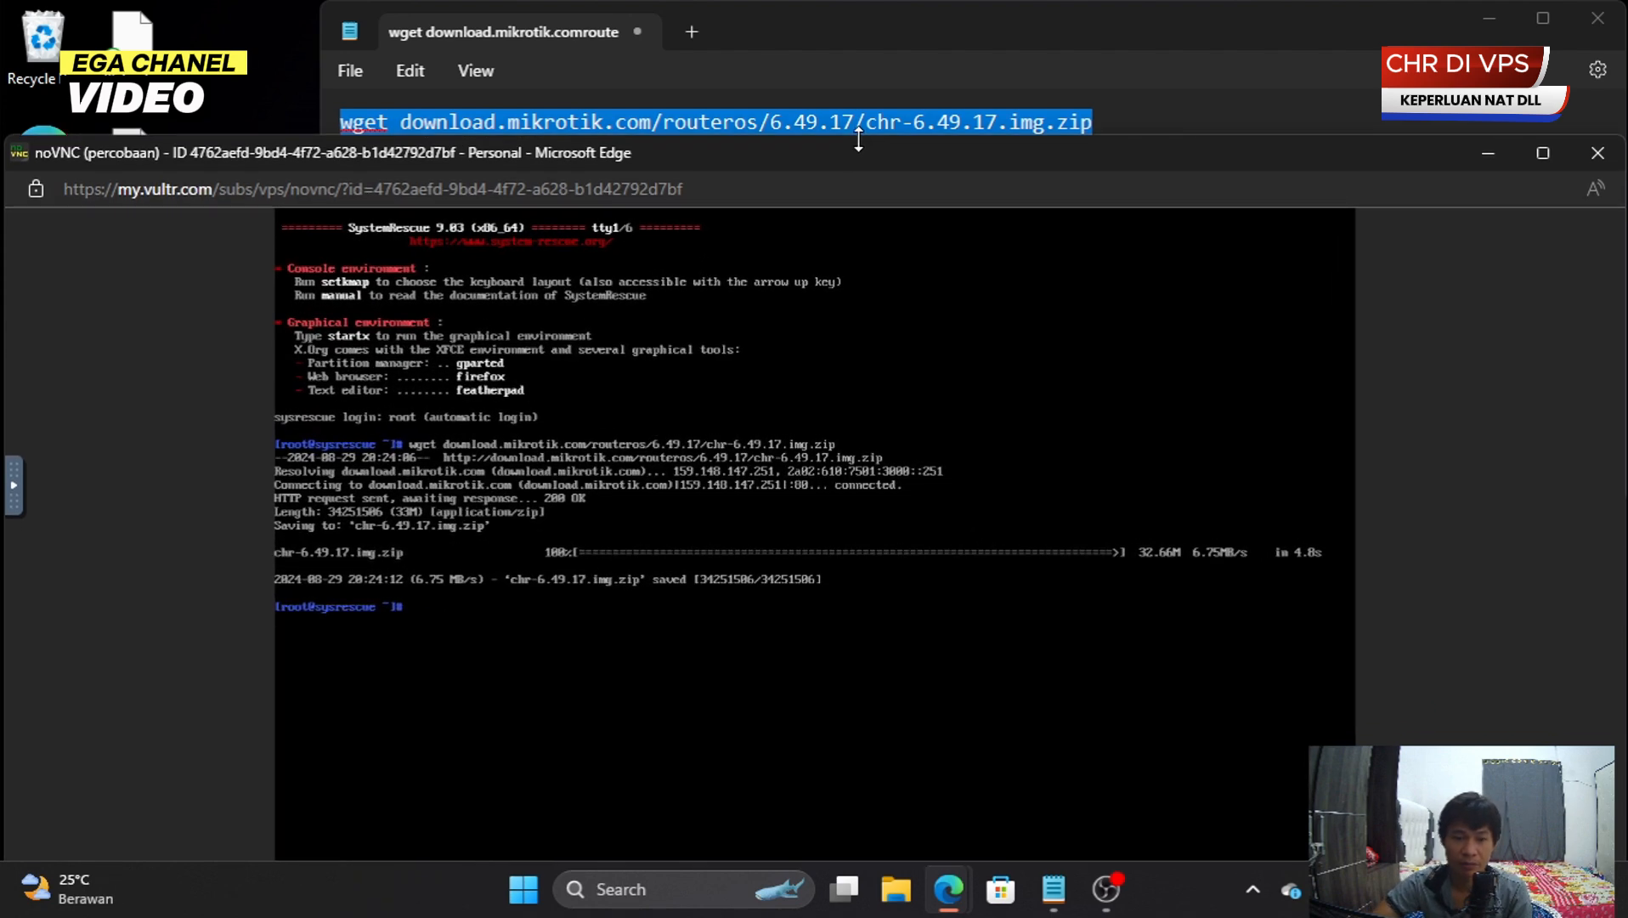
pyautogui.click(974, 45)
pyautogui.moveTo(973, 47); pyautogui.dragTo(968, 17)
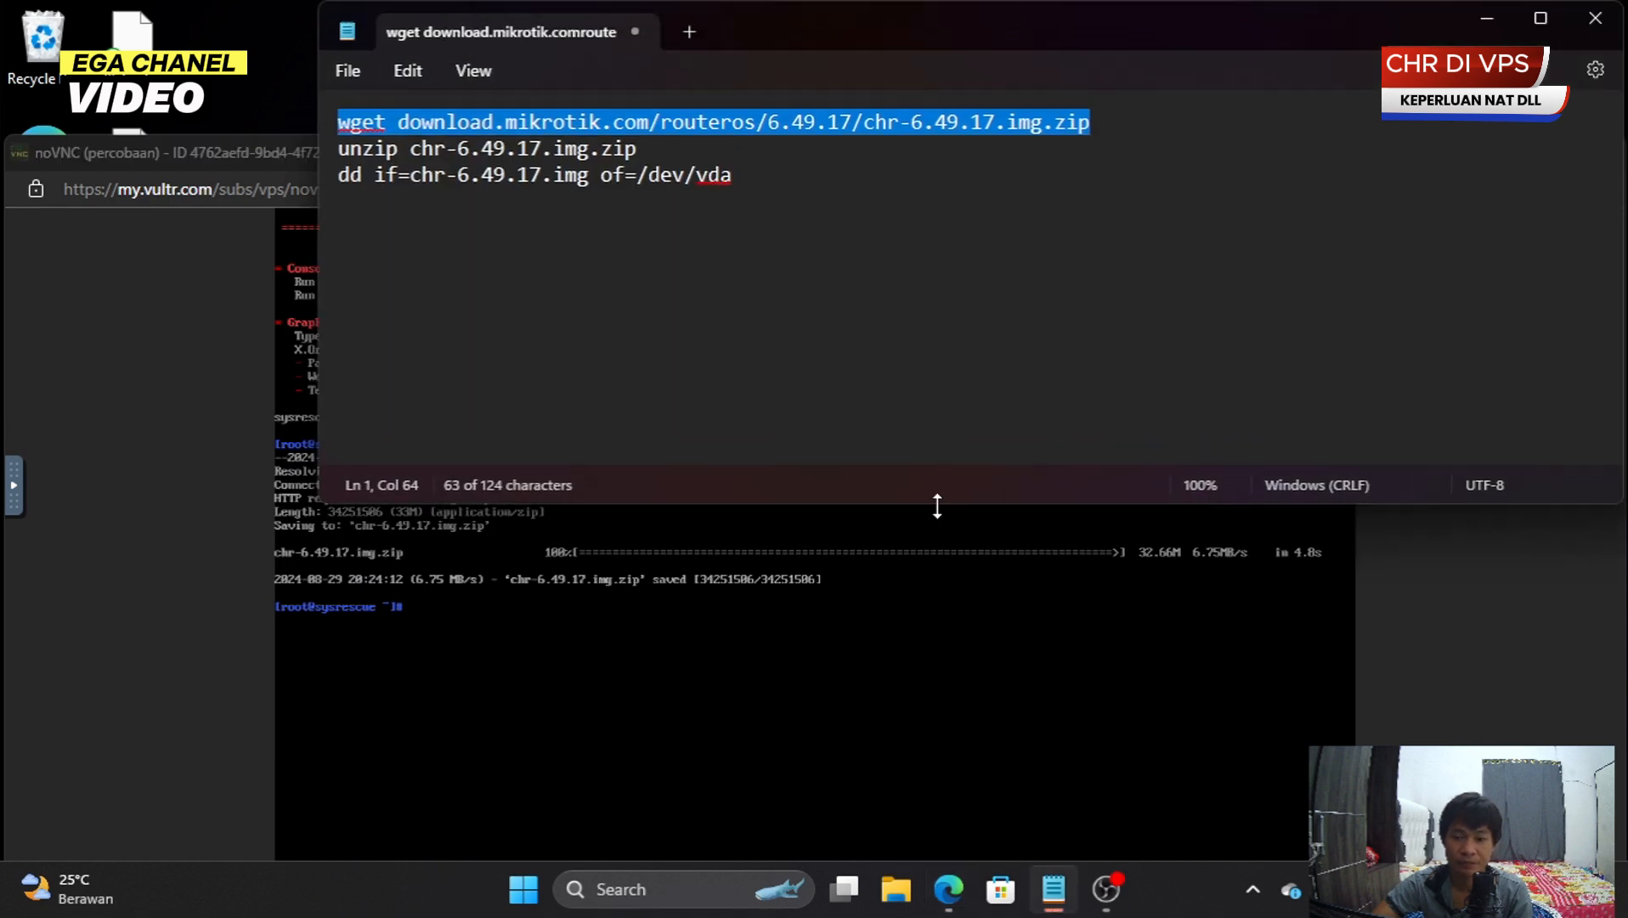
pyautogui.moveTo(937, 505); pyautogui.dragTo(926, 417)
pyautogui.moveTo(970, 26); pyautogui.dragTo(1028, 26)
pyautogui.moveTo(358, 140); pyautogui.dragTo(354, 174)
pyautogui.click(781, 140)
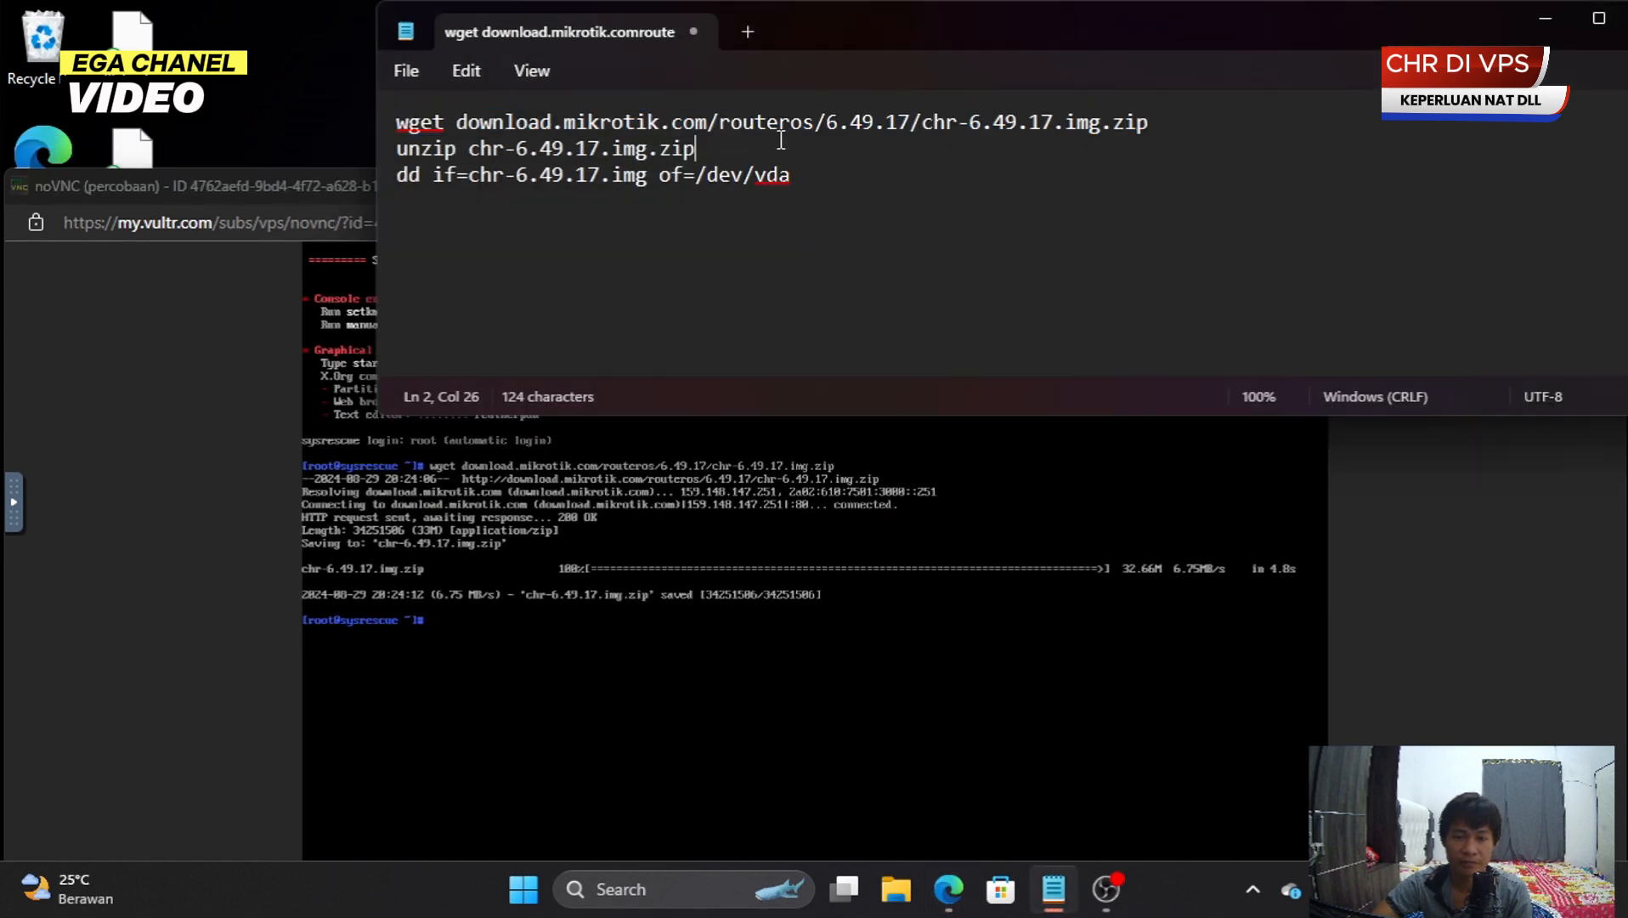
pyautogui.moveTo(1393, 38); pyautogui.dragTo(1123, 38)
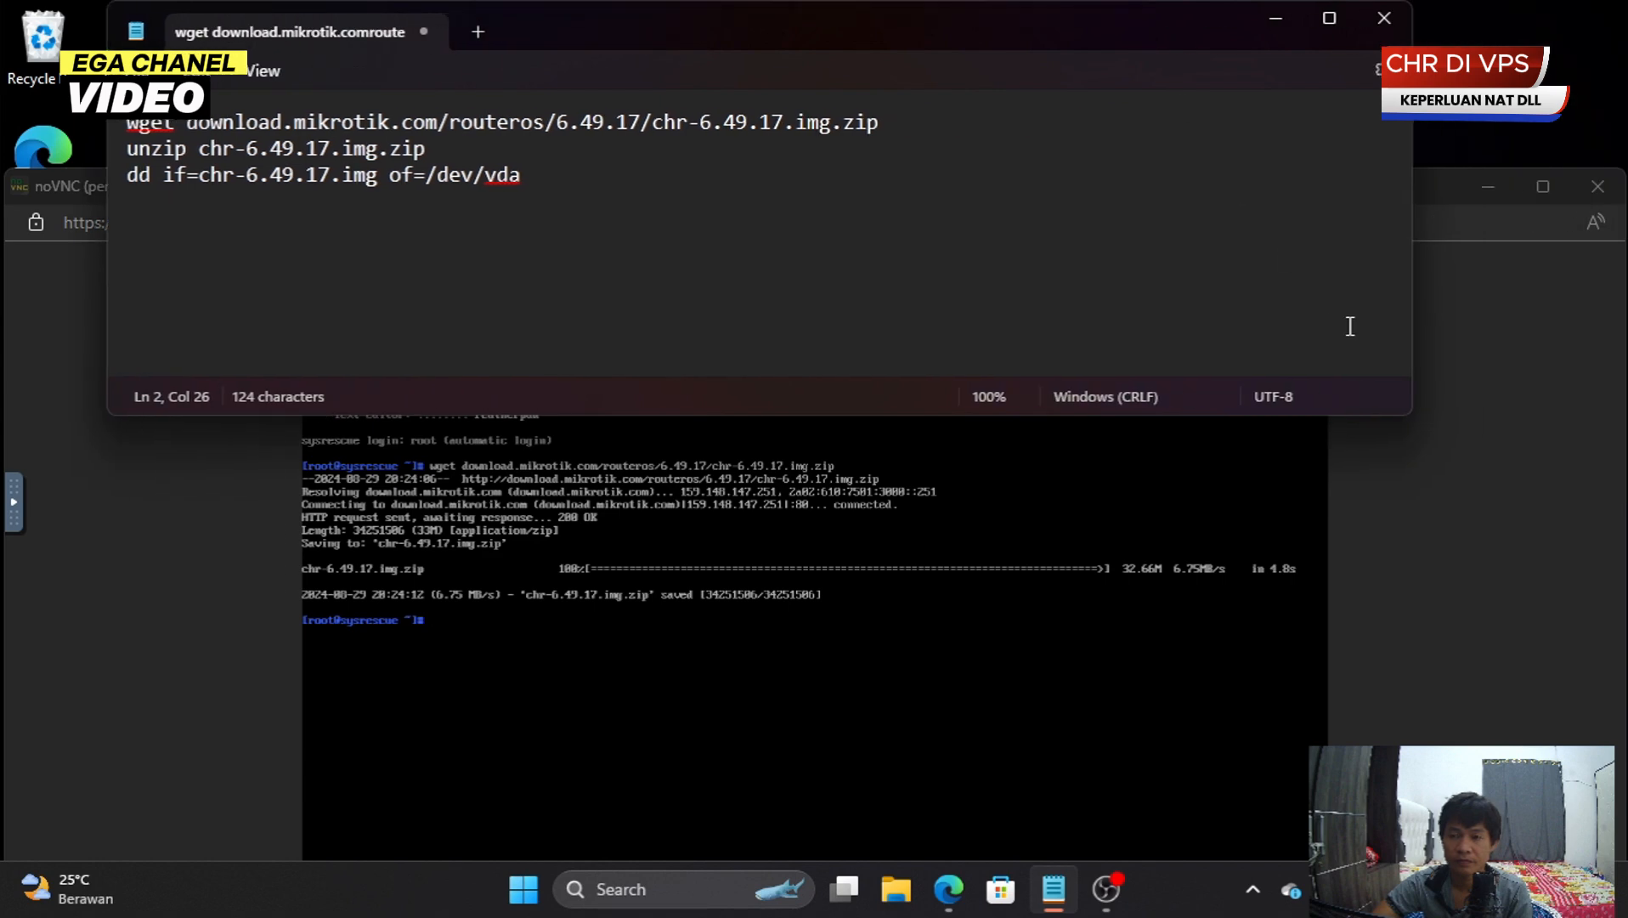
pyautogui.moveTo(1410, 320); pyautogui.dragTo(904, 285)
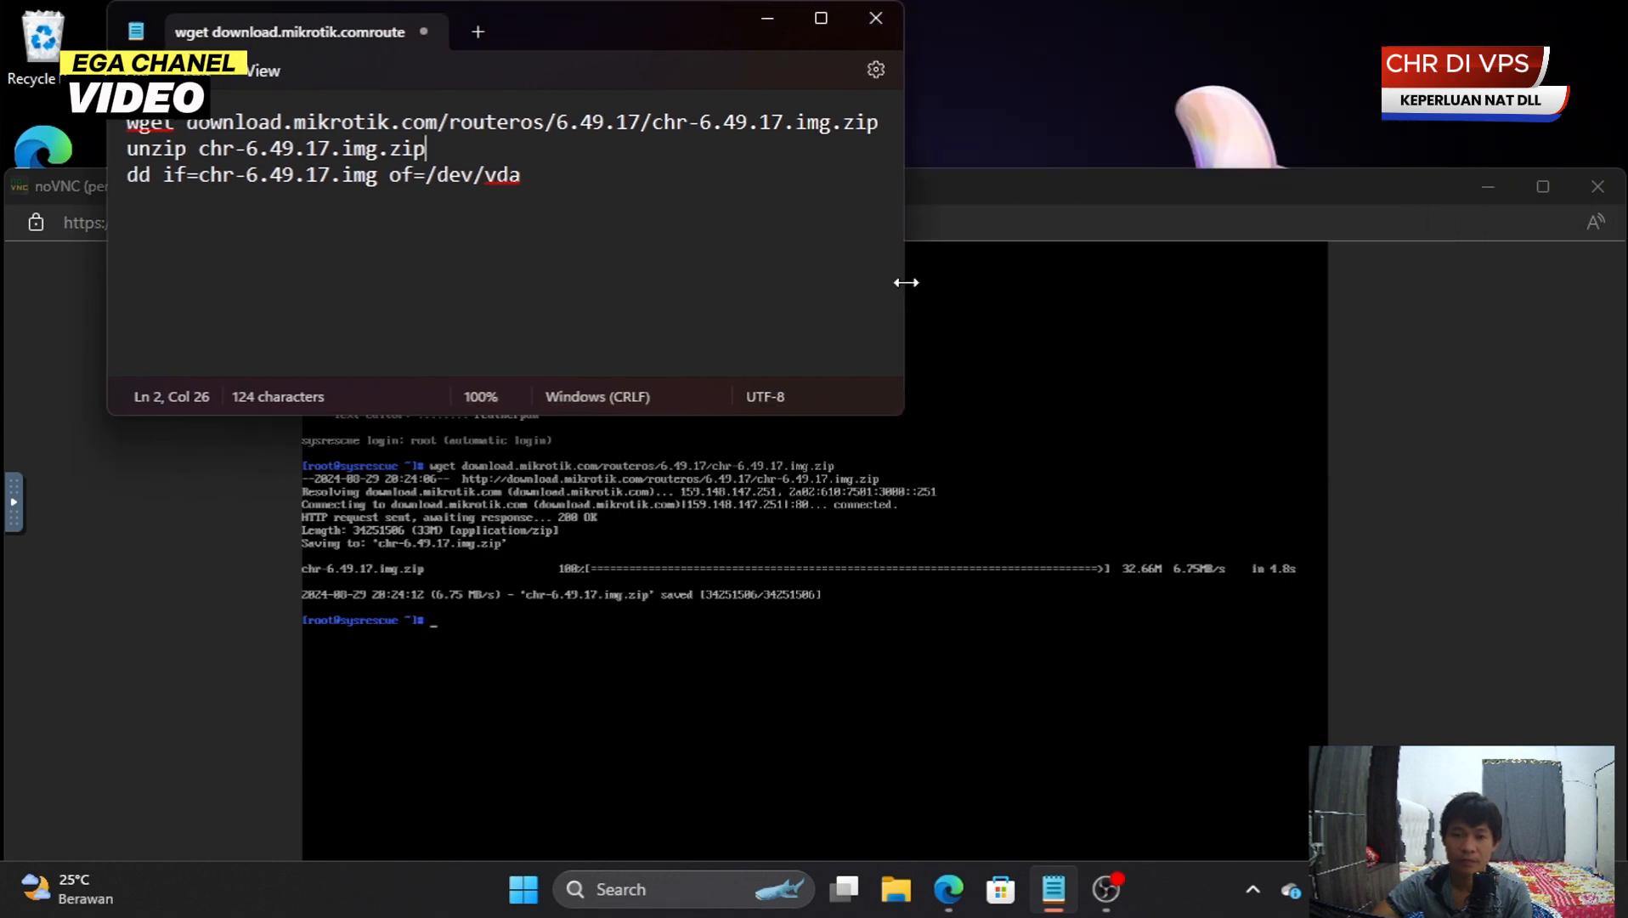
pyautogui.moveTo(689, 51); pyautogui.dragTo(1179, 54)
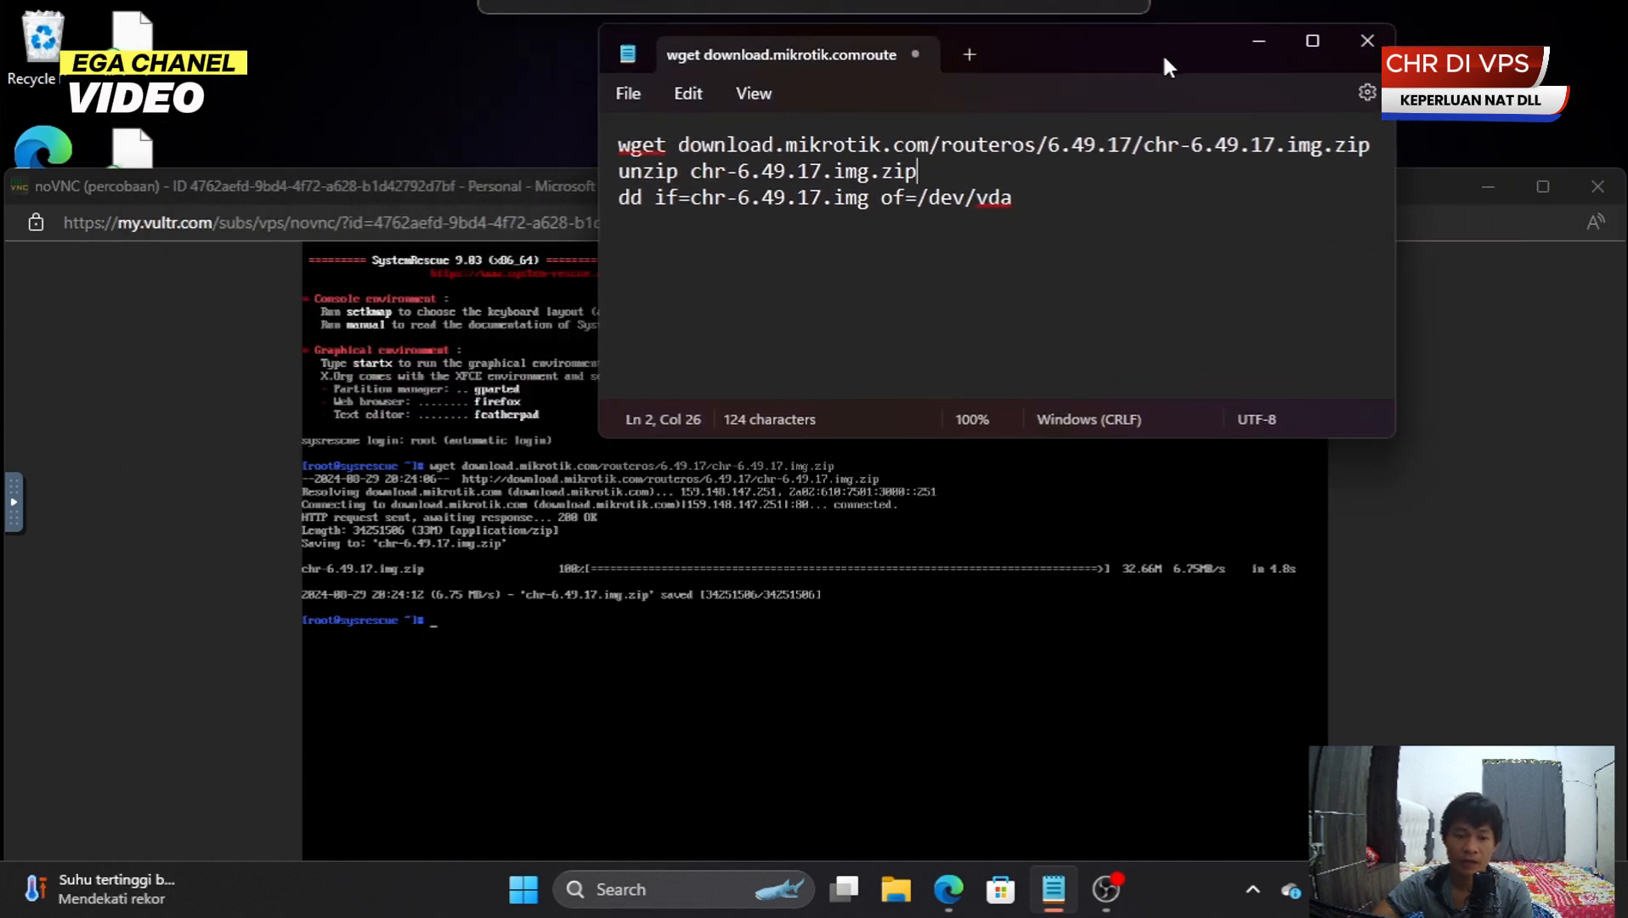
pyautogui.click(1529, 426)
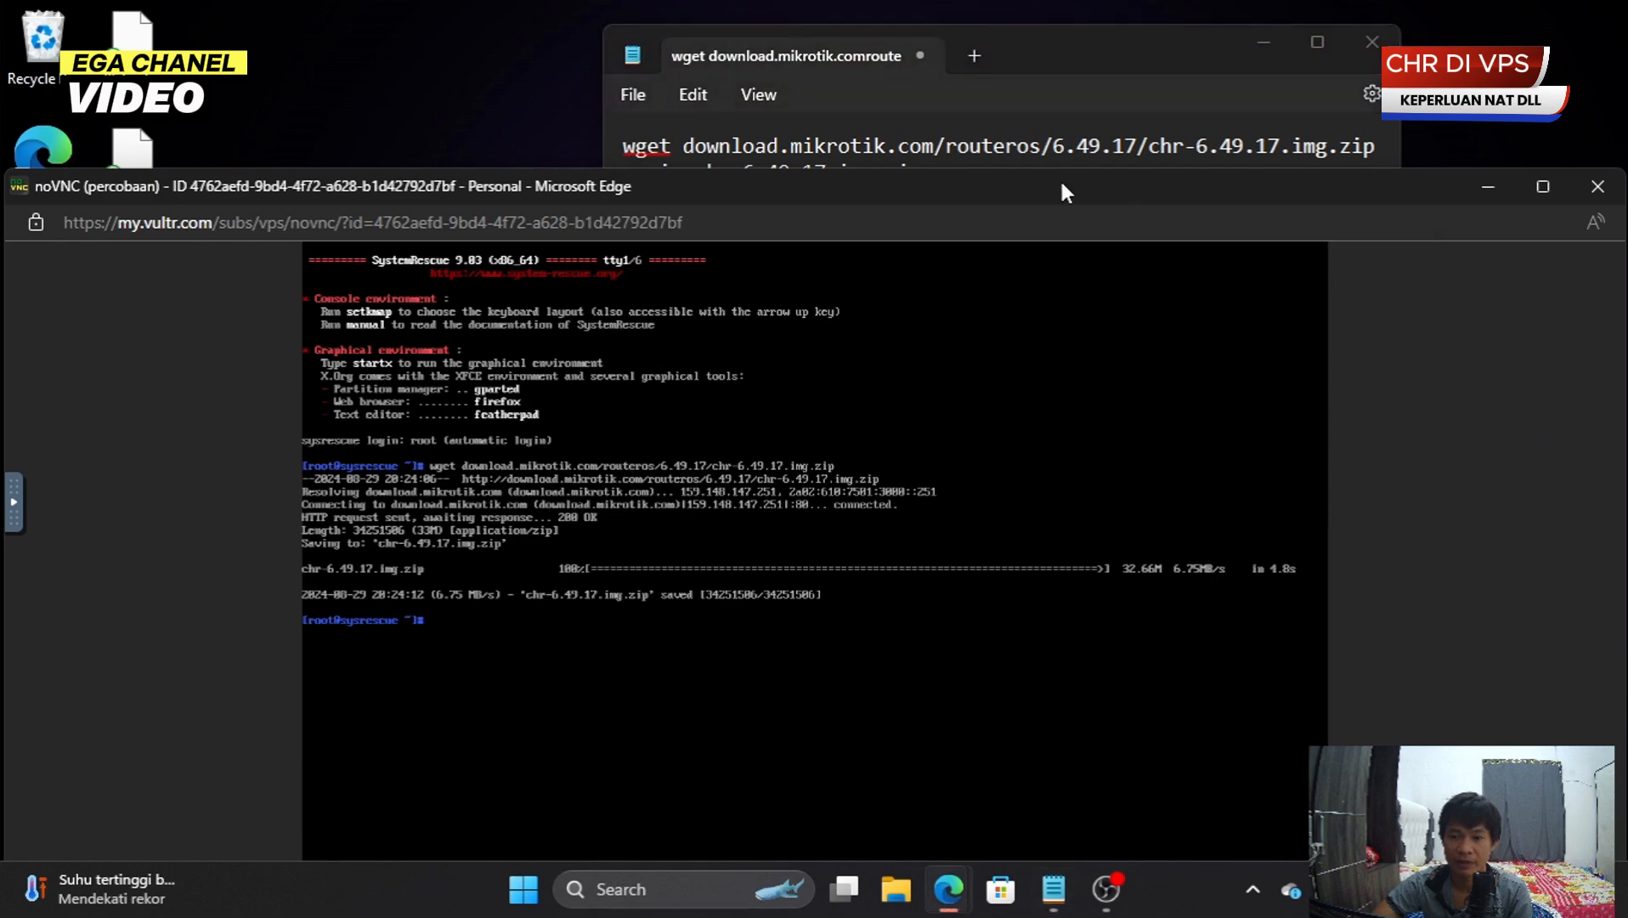
pyautogui.moveTo(1060, 179); pyautogui.dragTo(1101, 285)
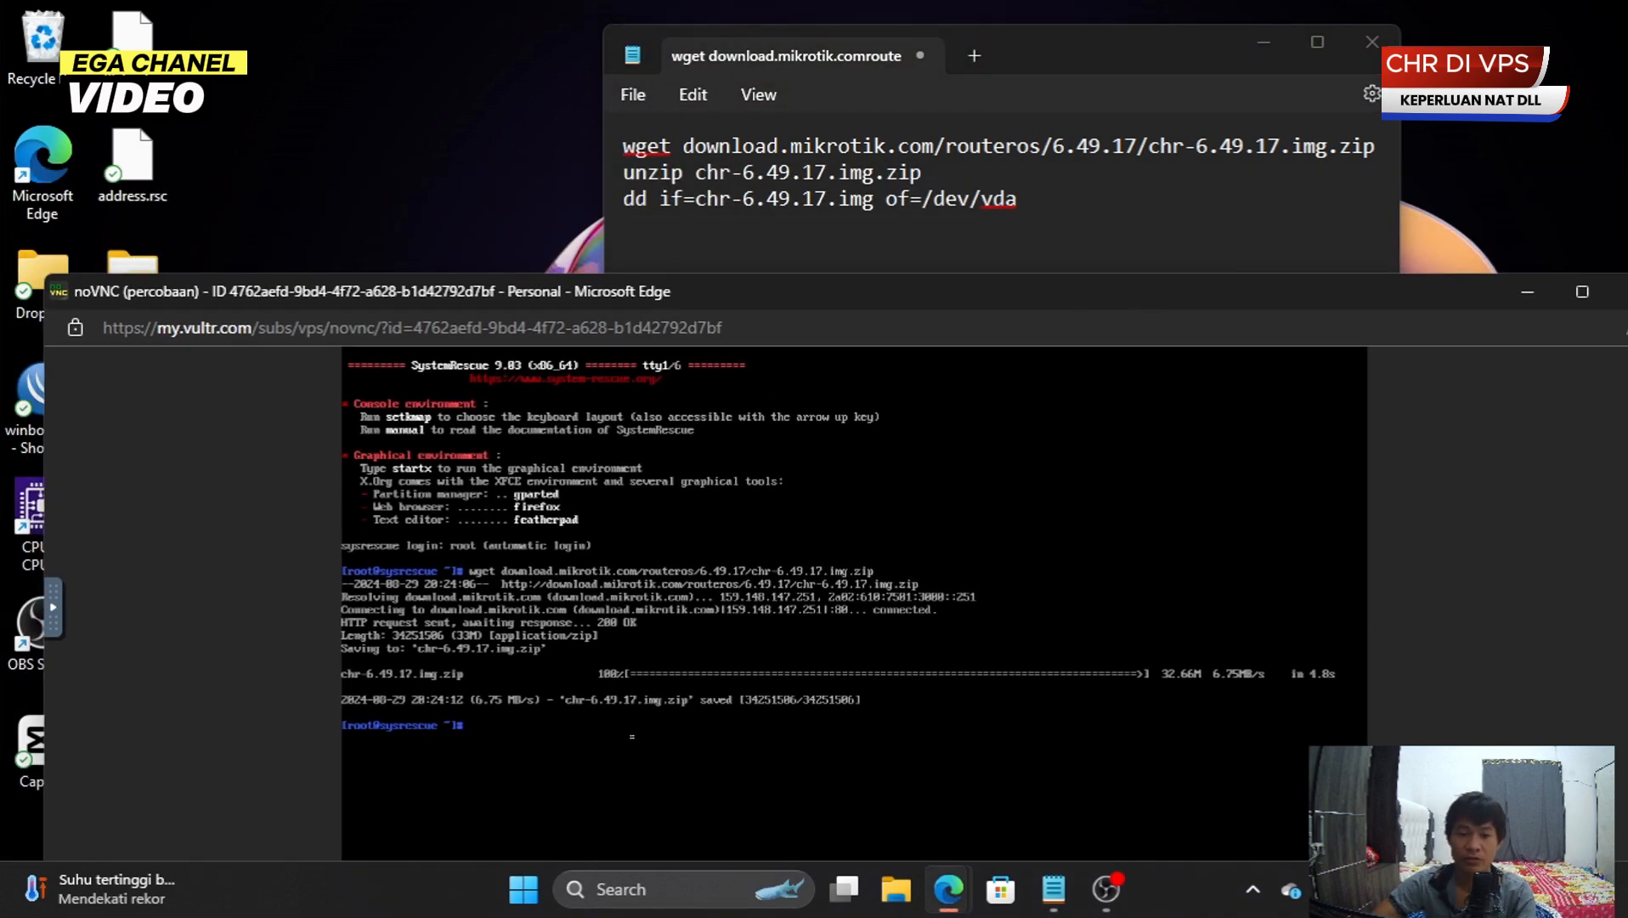
# - Extract chr-6.49.17.img from chr-6.49.17.img.zip with unzip, correcting the mistyped command
pyautogui.write('ww')
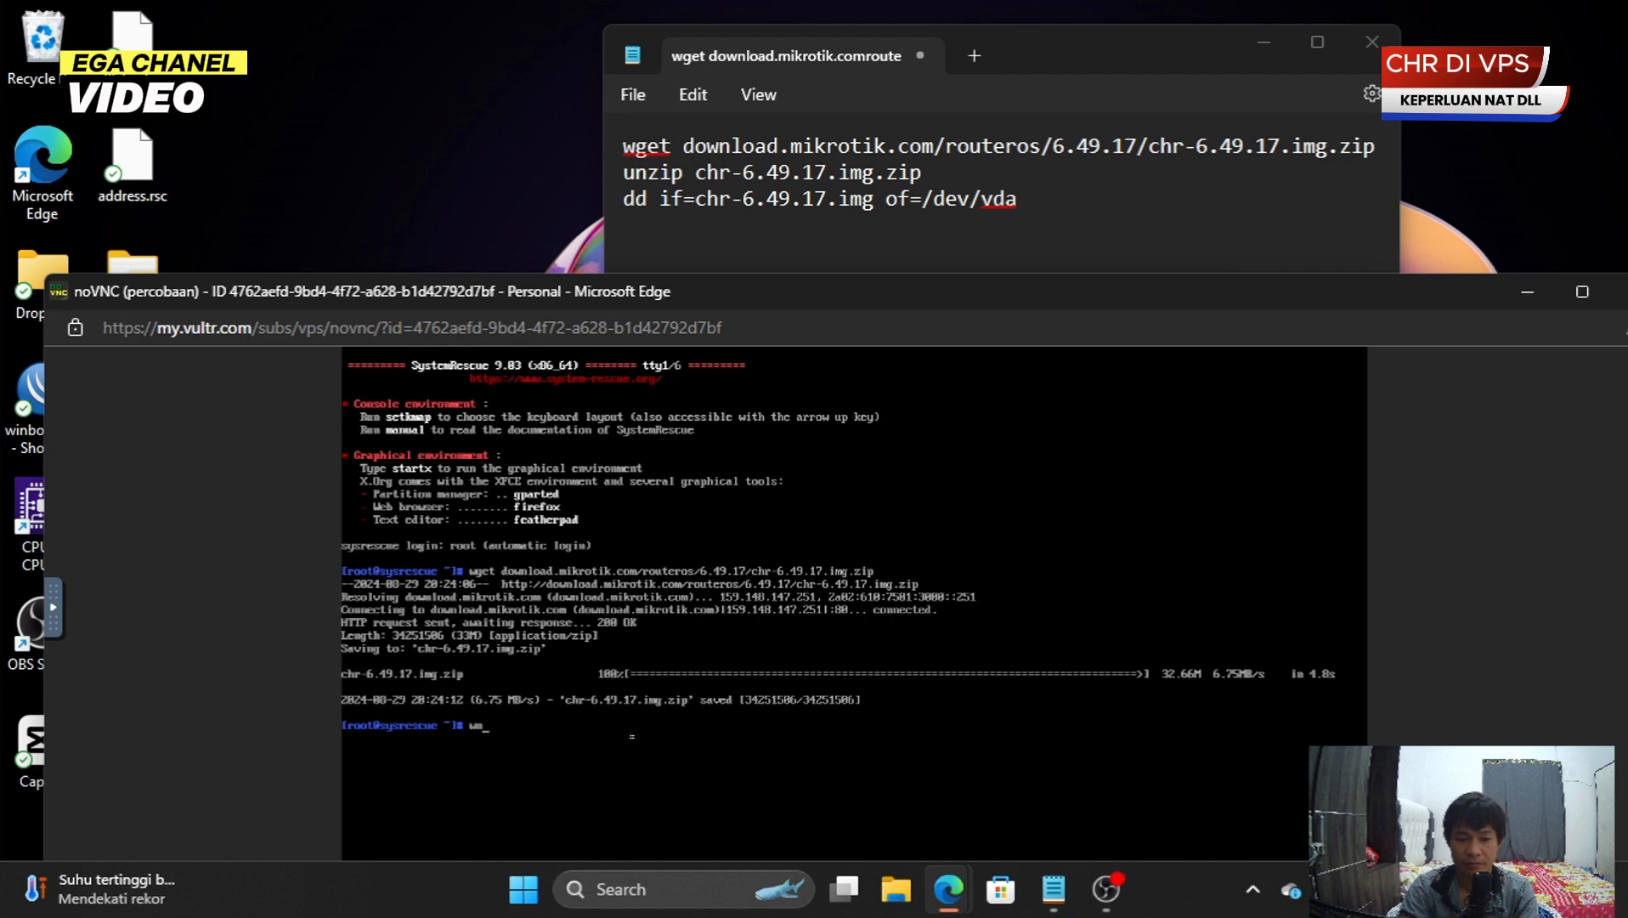
pyautogui.write('zip')
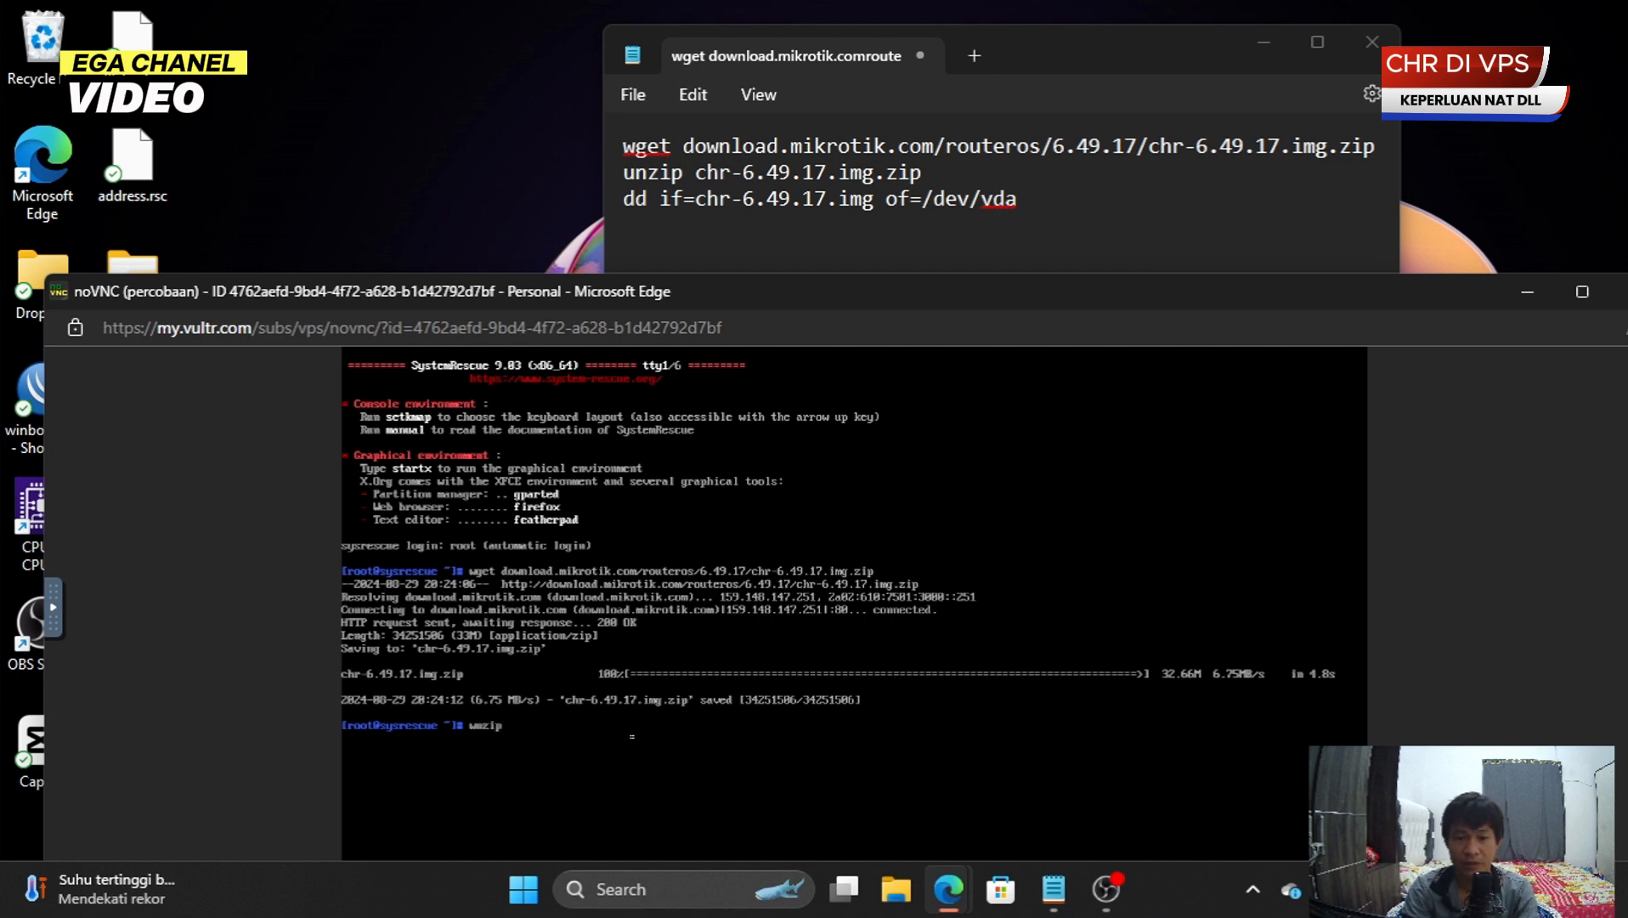
pyautogui.write(' chr-')
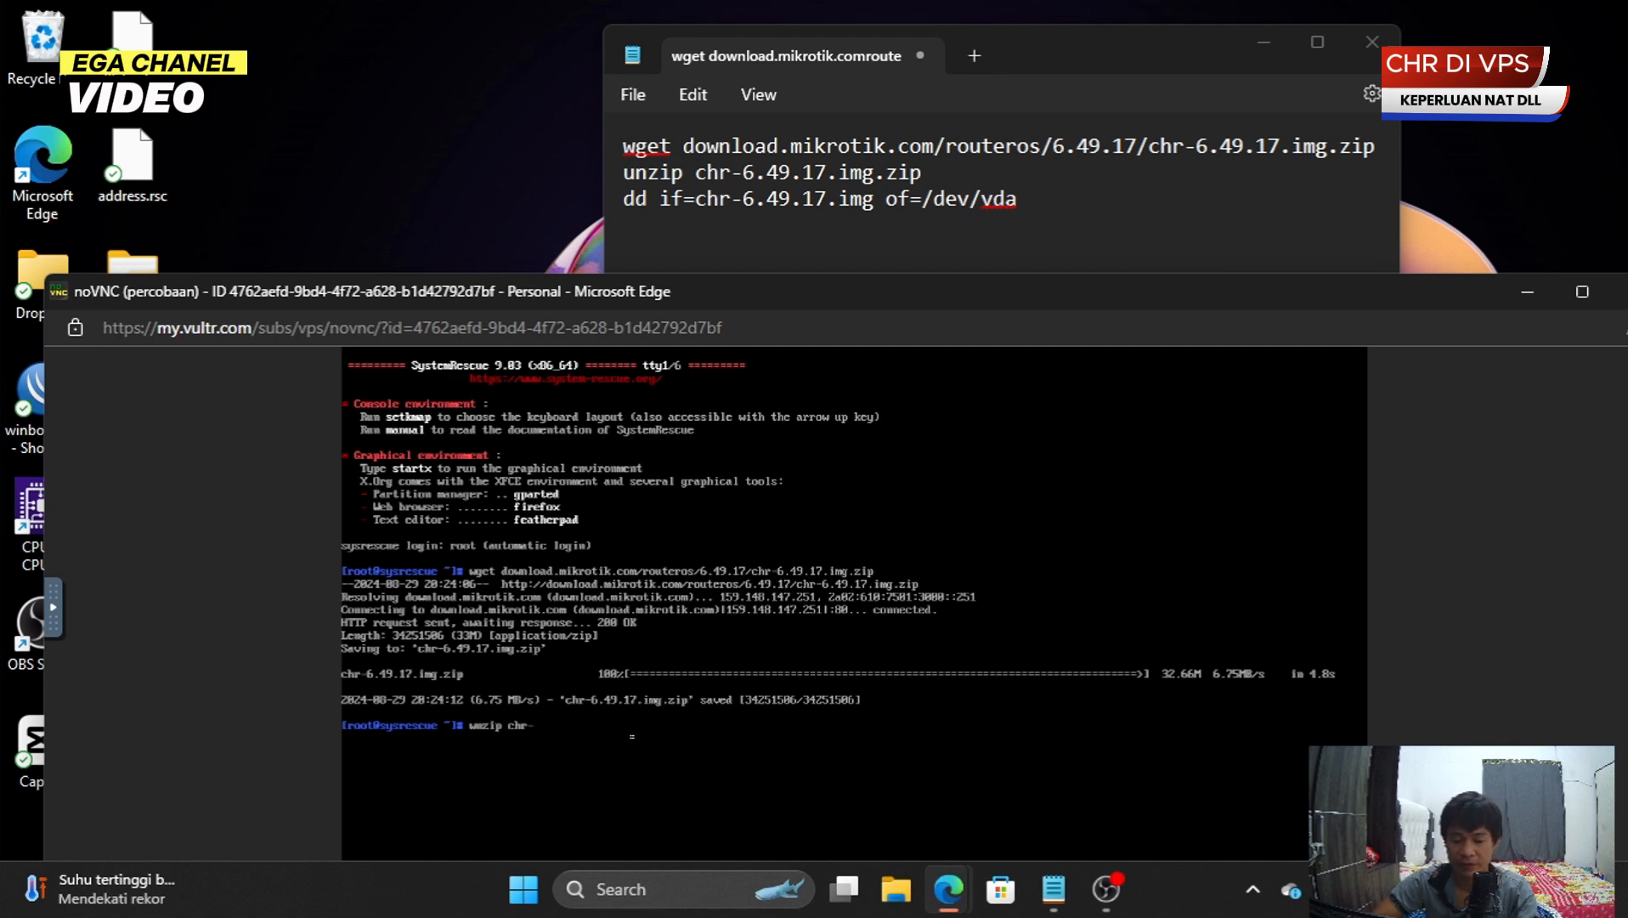
pyautogui.write('6.4')
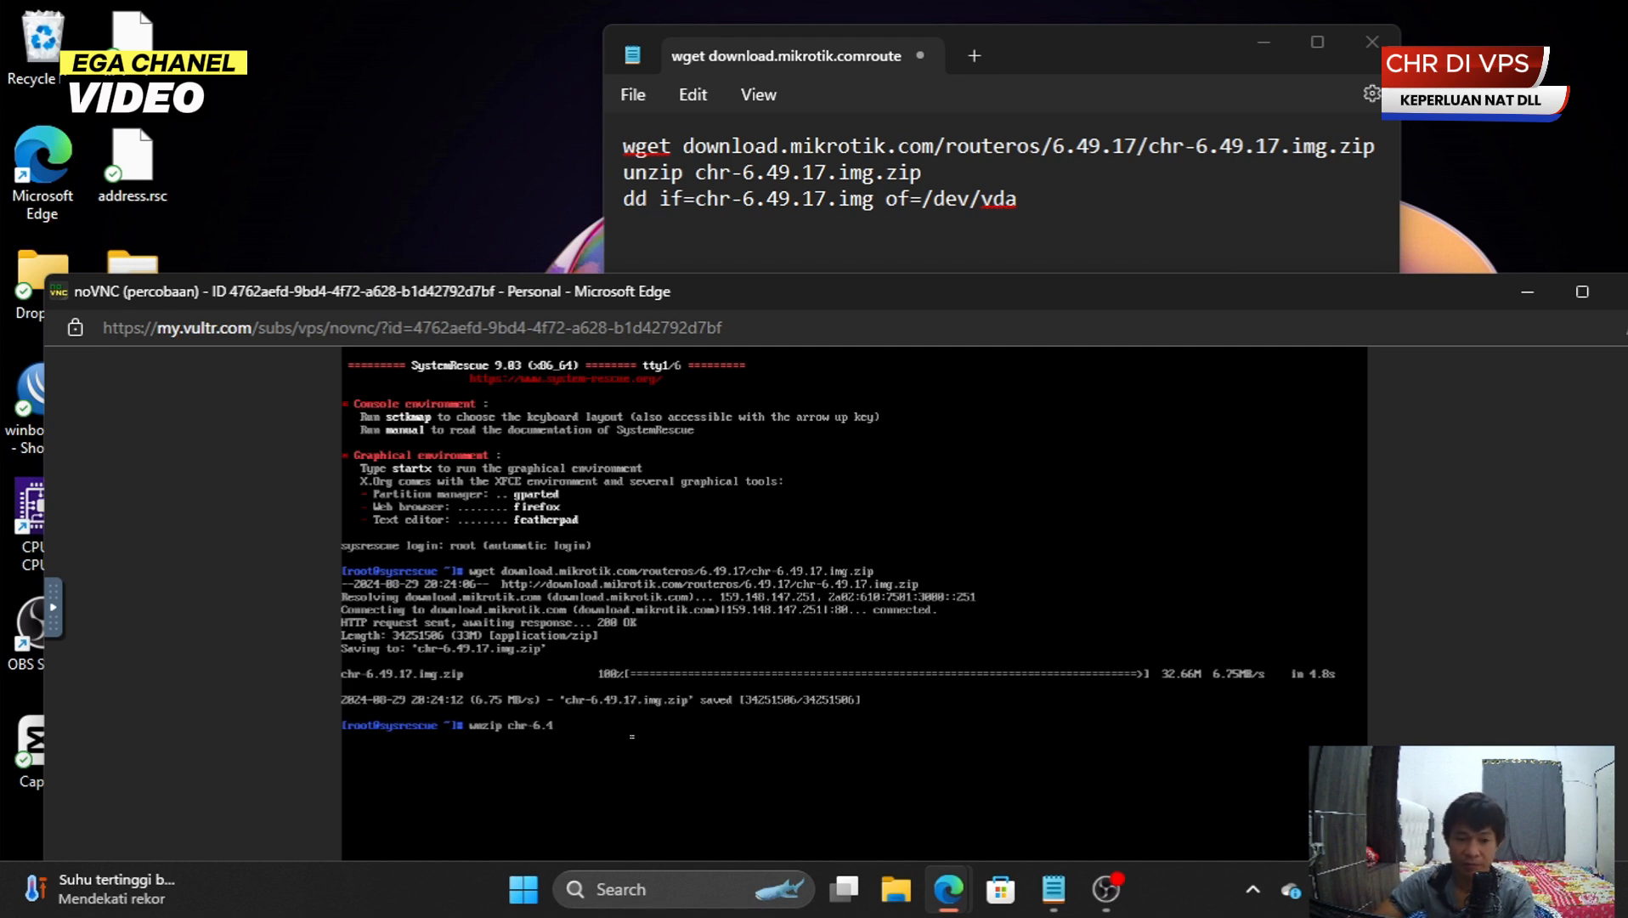
pyautogui.write('9..17.img')
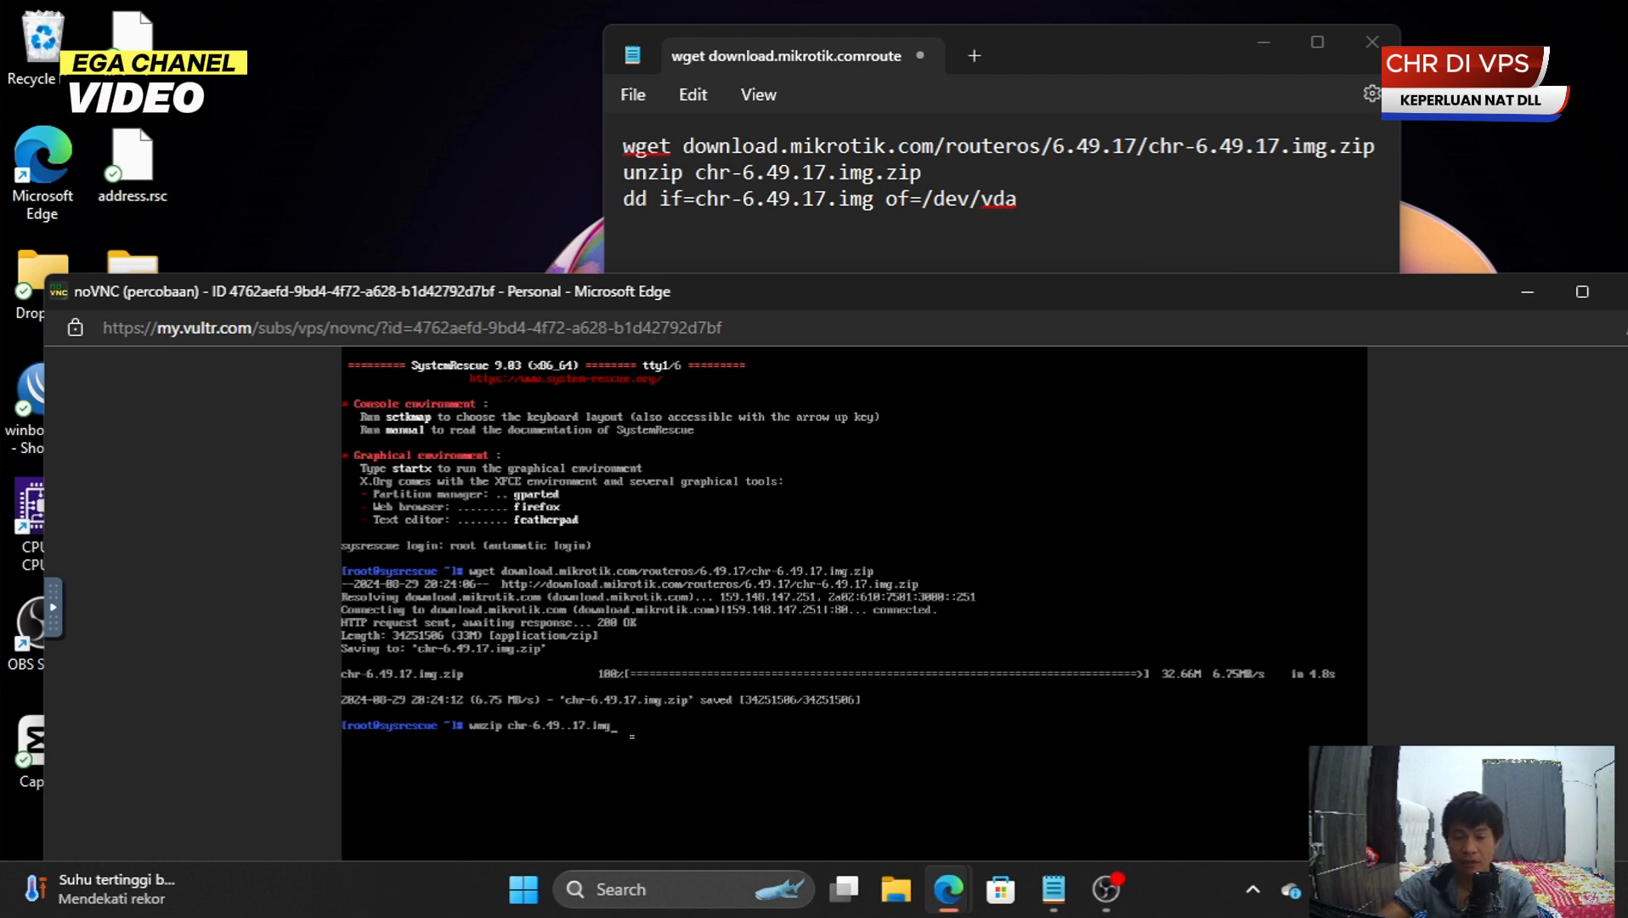
pyautogui.write('.zip')
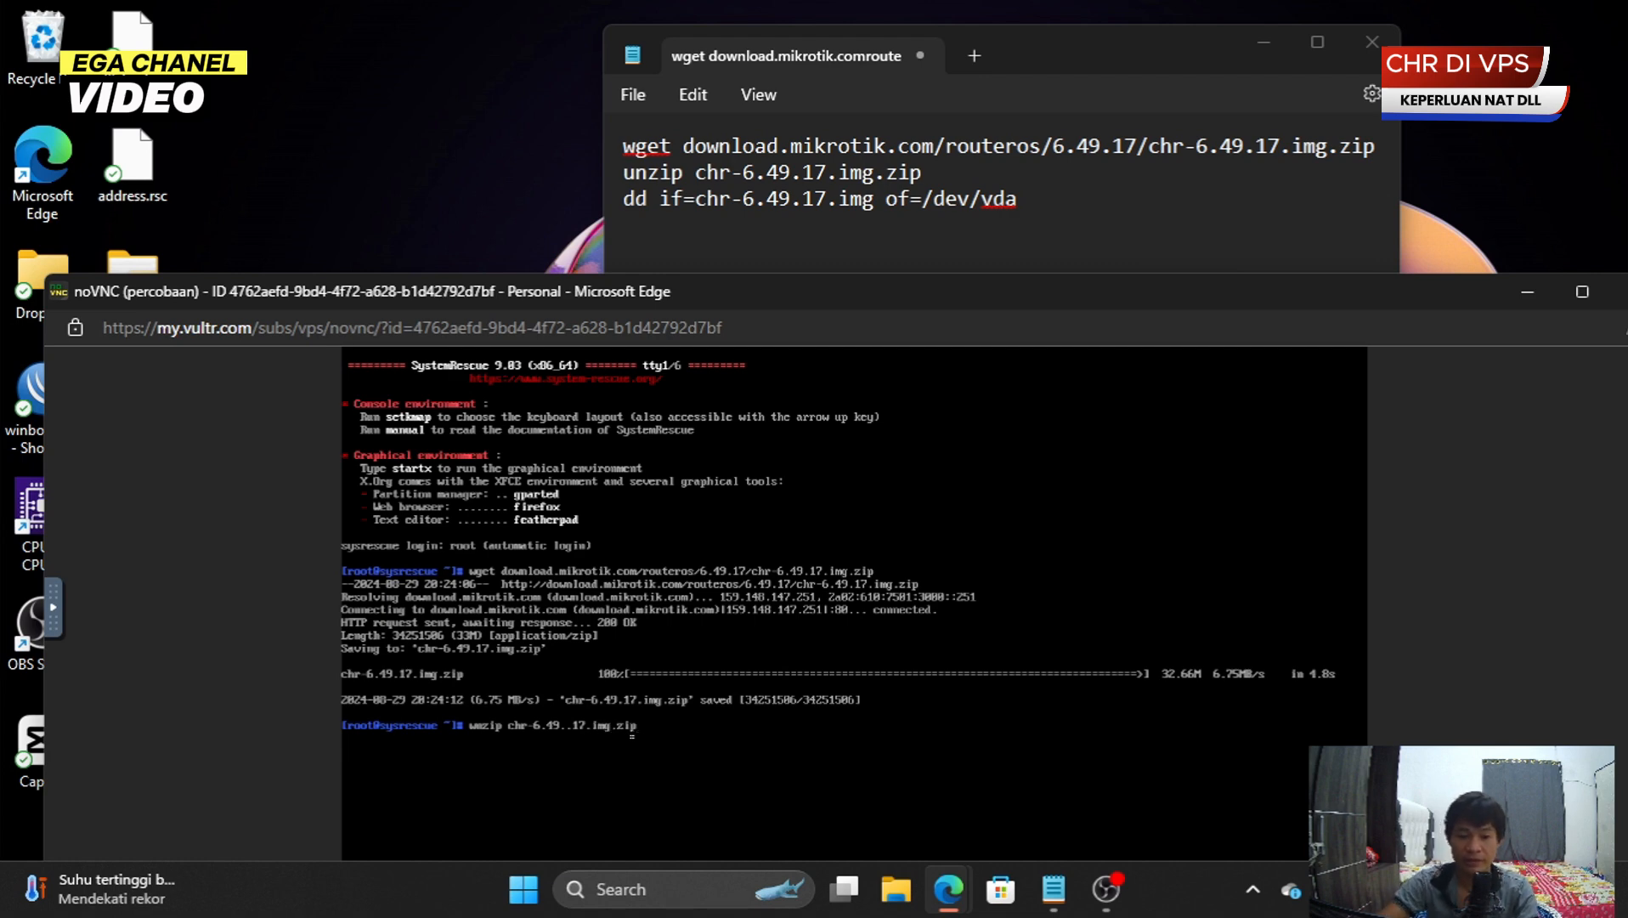
pyautogui.press('Return')
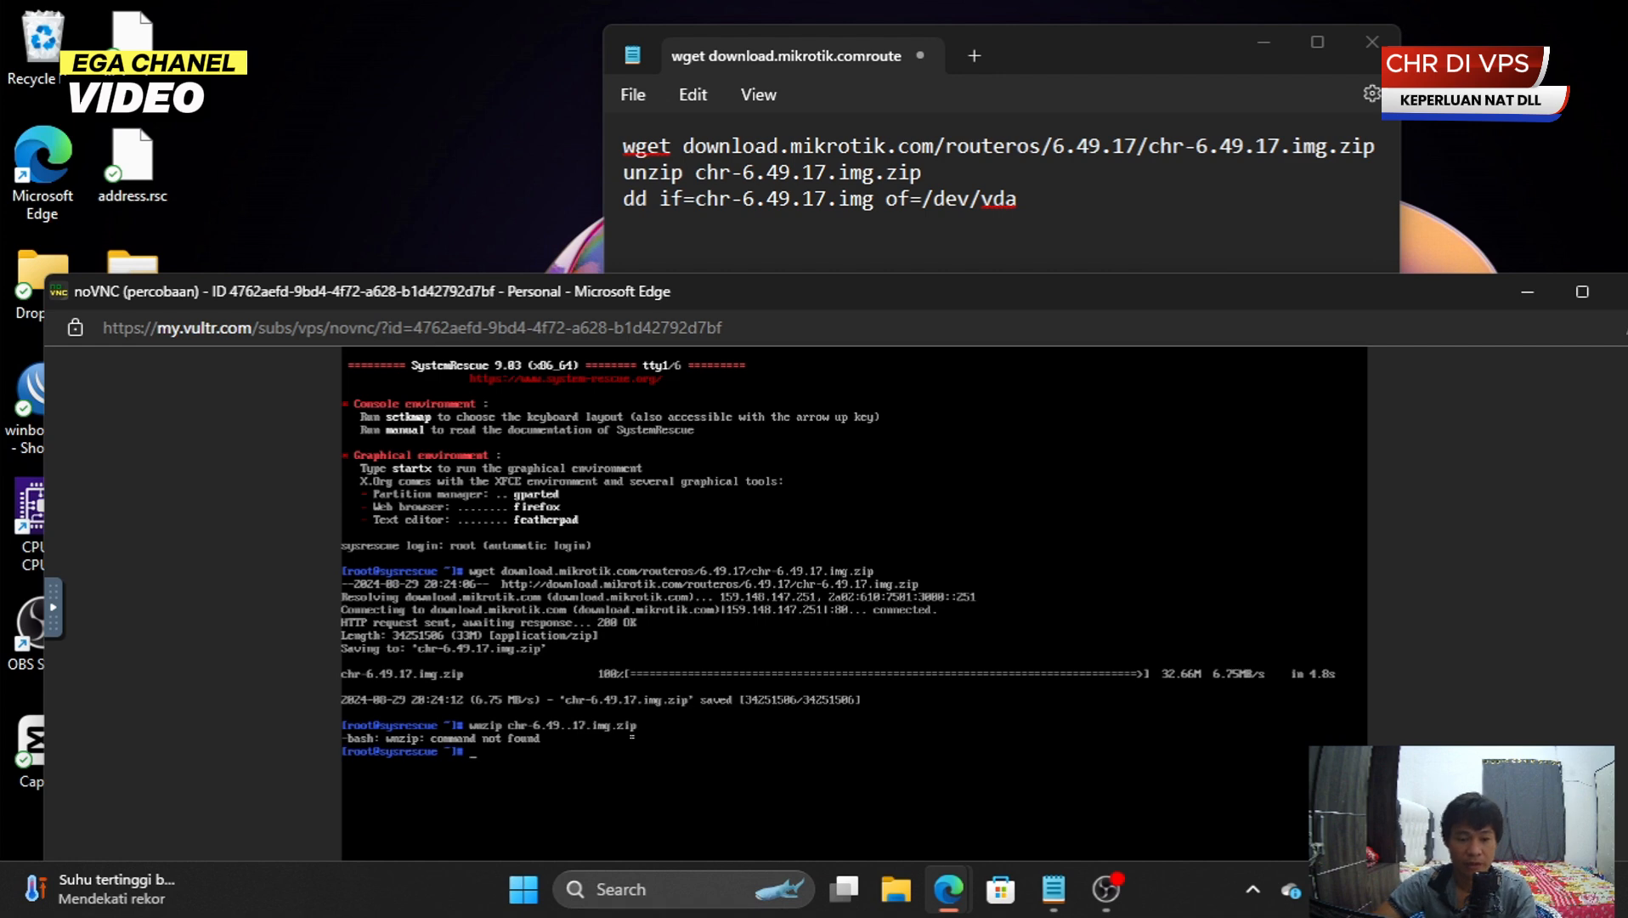
pyautogui.press('Up')
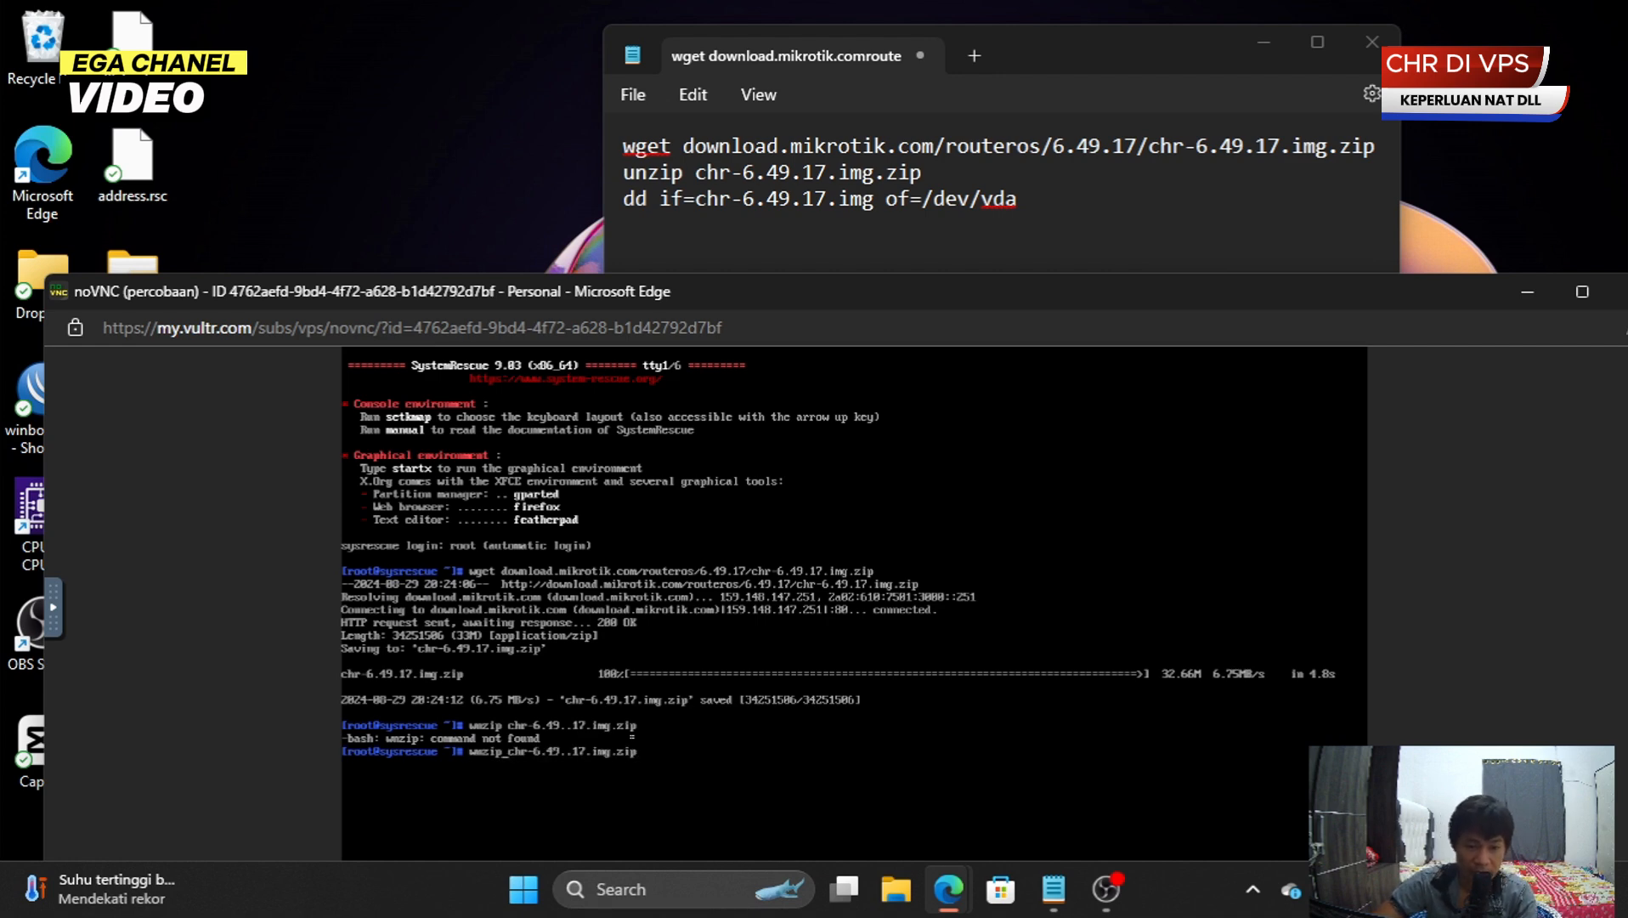
pyautogui.press('BackSpace')
pyautogui.press('BackSpace')
pyautogui.press('BackSpace')
pyautogui.press('BackSpace')
pyautogui.press('BackSpace')
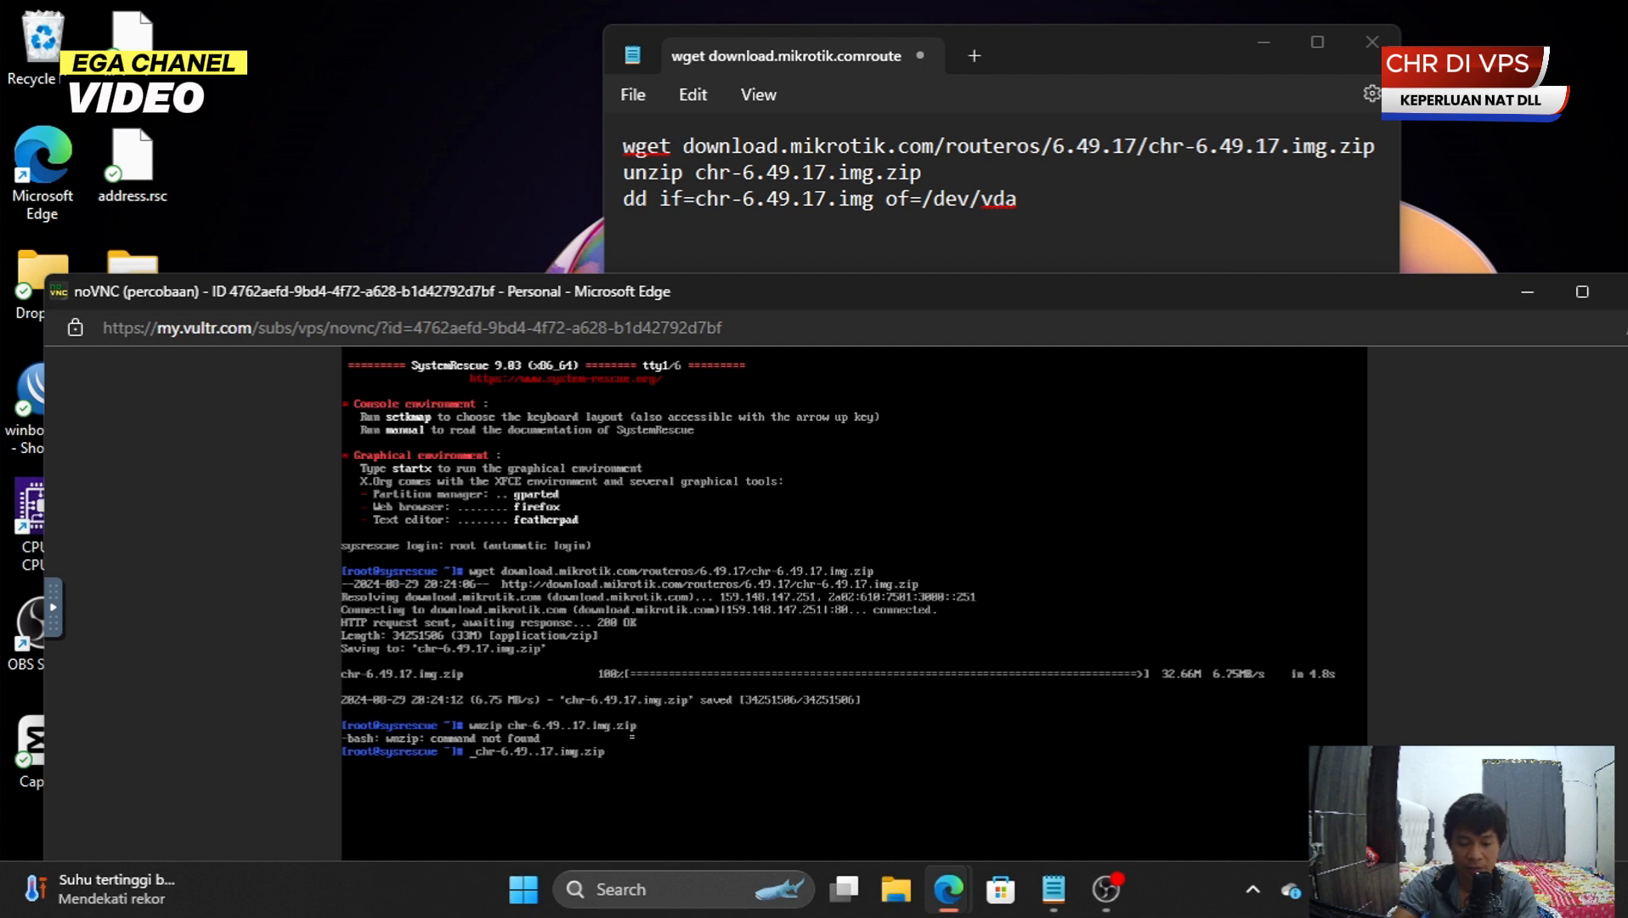
pyautogui.write('mv')
pyautogui.press('BackSpace')
pyautogui.press('BackSpace')
pyautogui.write('unzip')
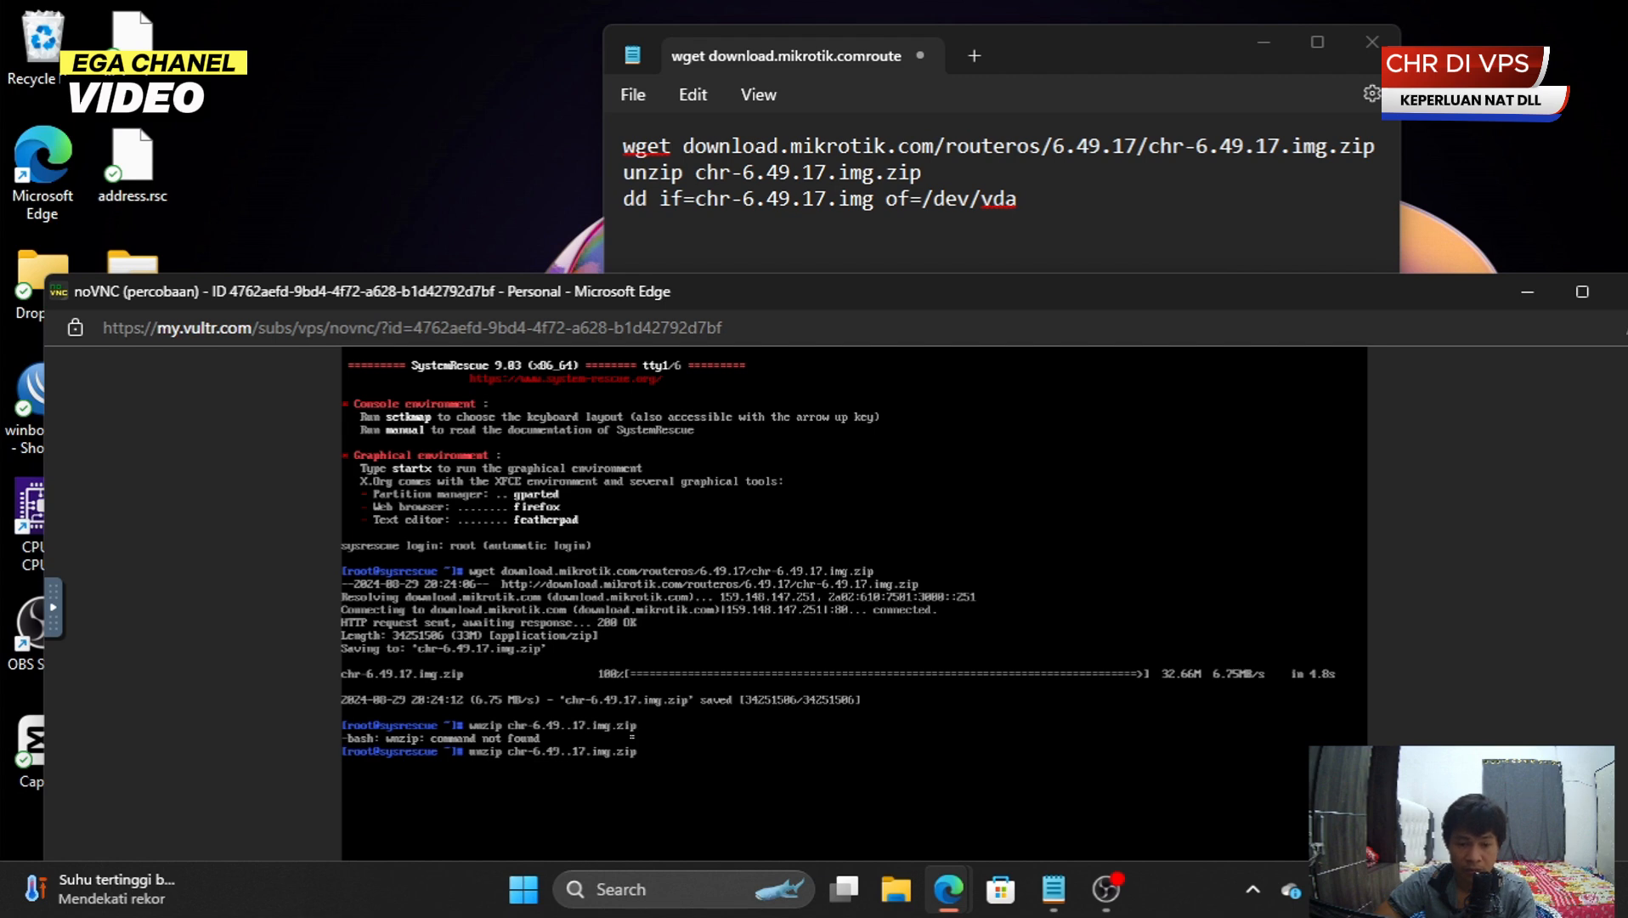
pyautogui.press('BackSpace')
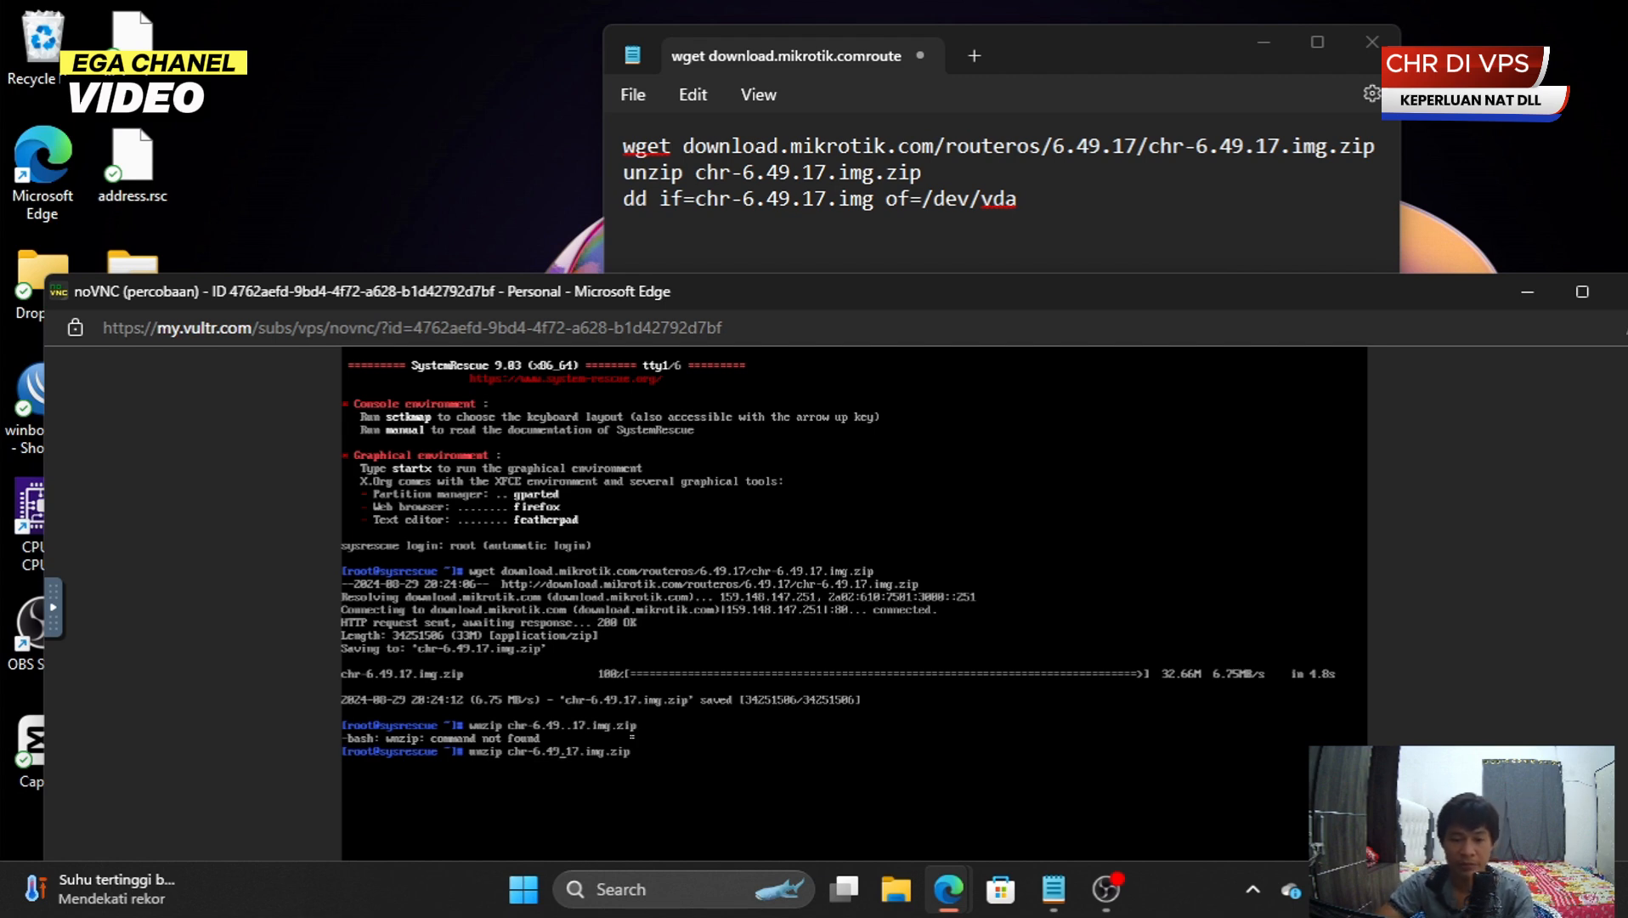
pyautogui.press('Return')
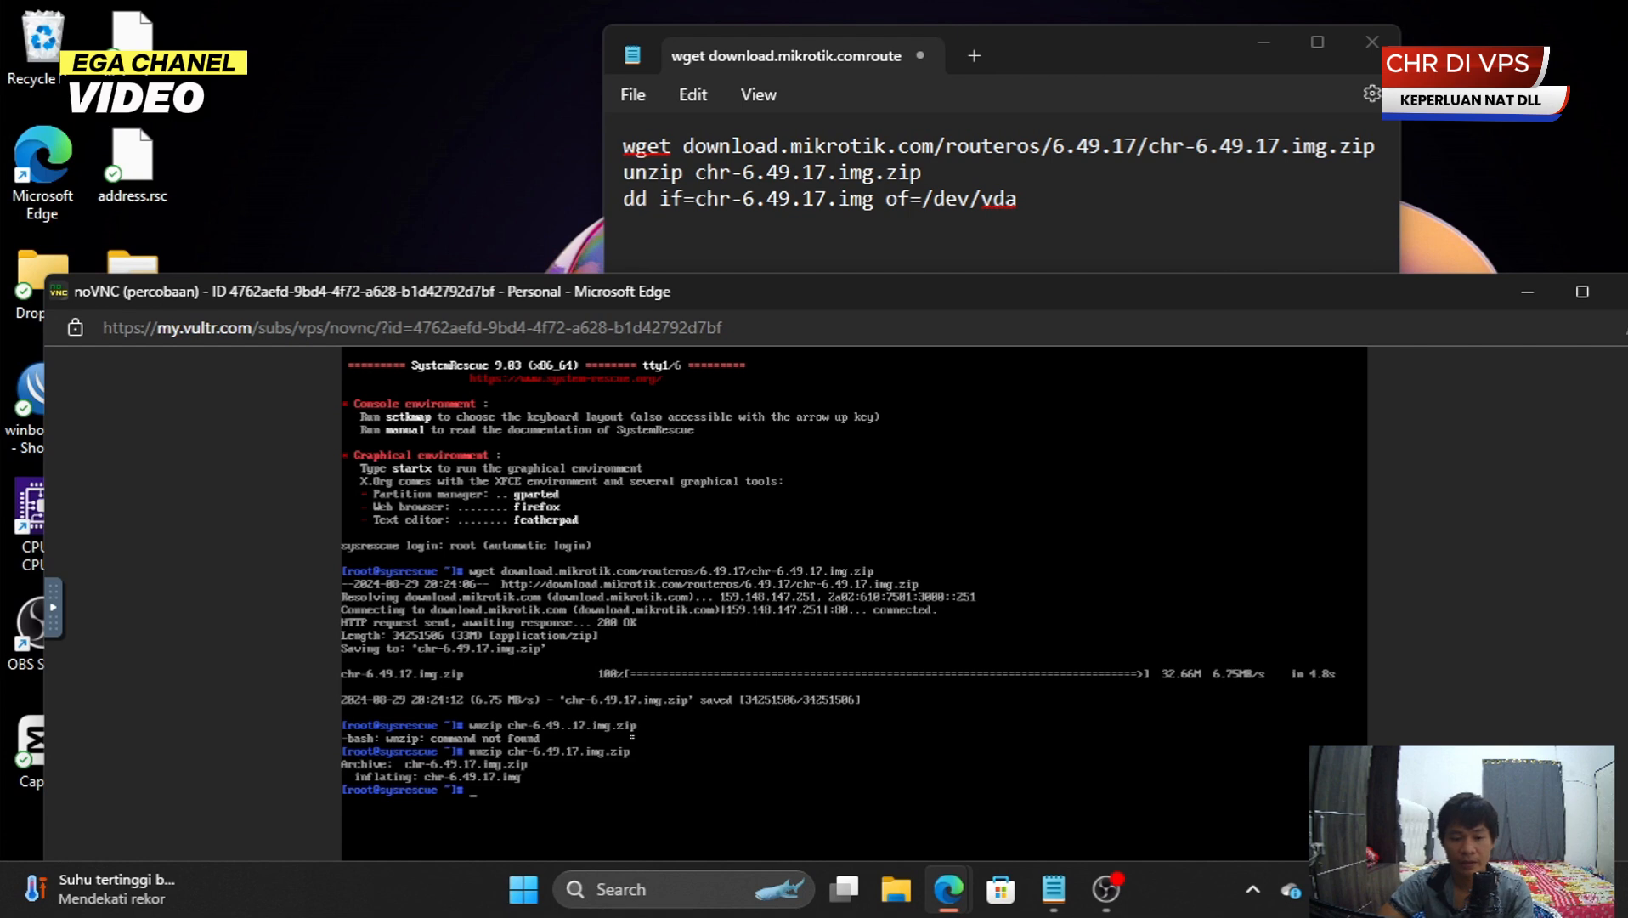
# - List the folder contents with ls, then clear the terminal
pyautogui.write('ls')
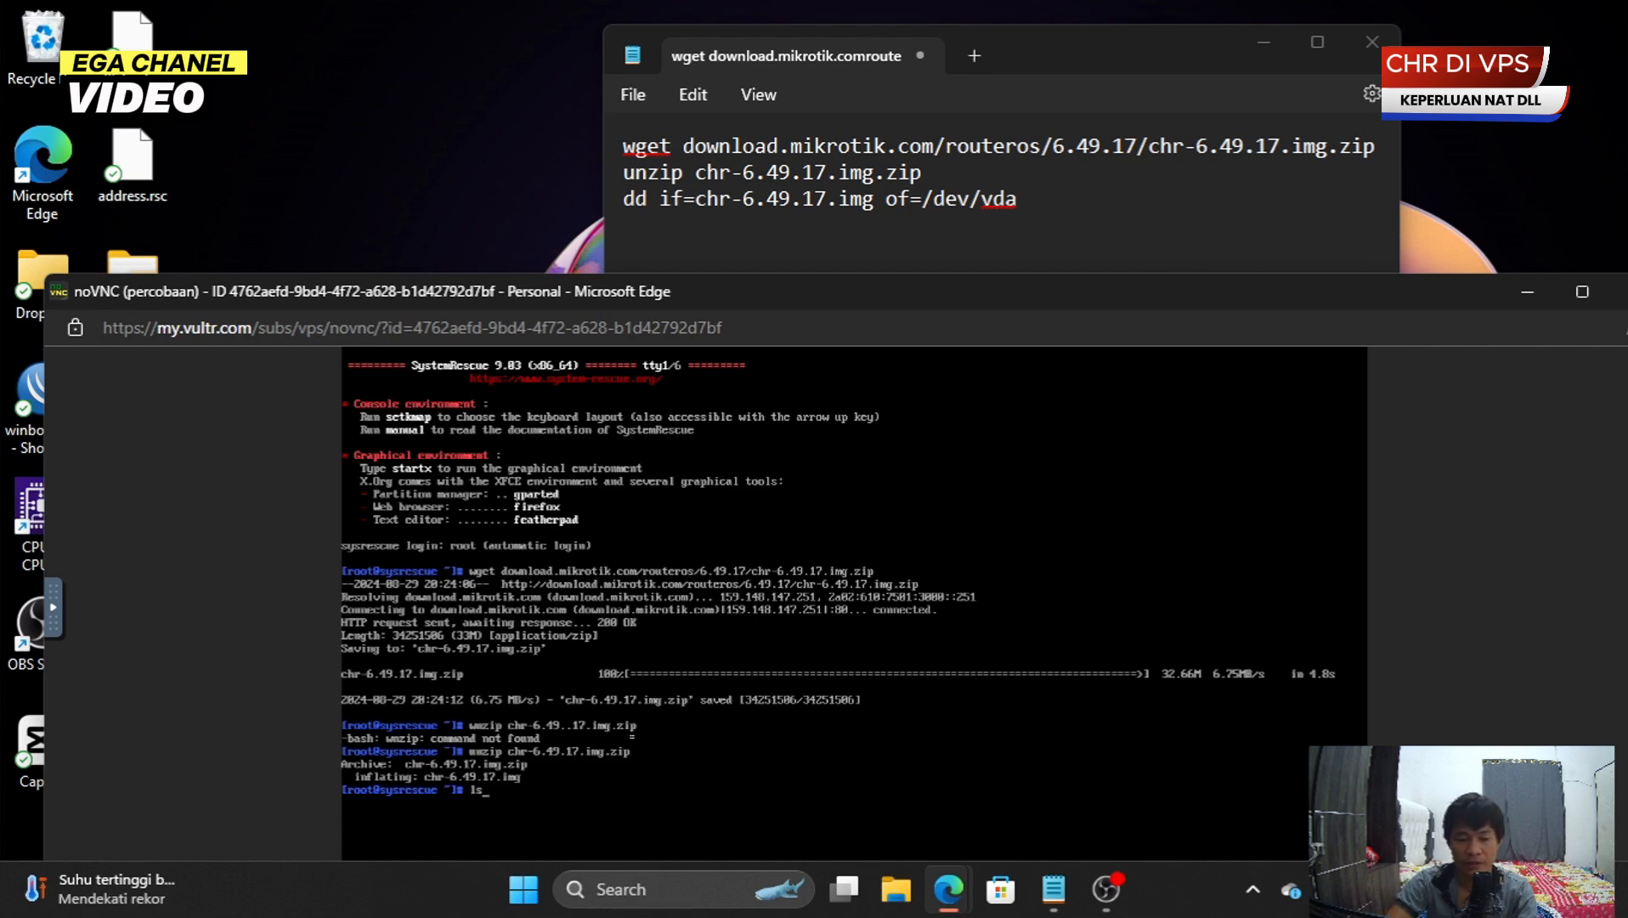
pyautogui.press('Return')
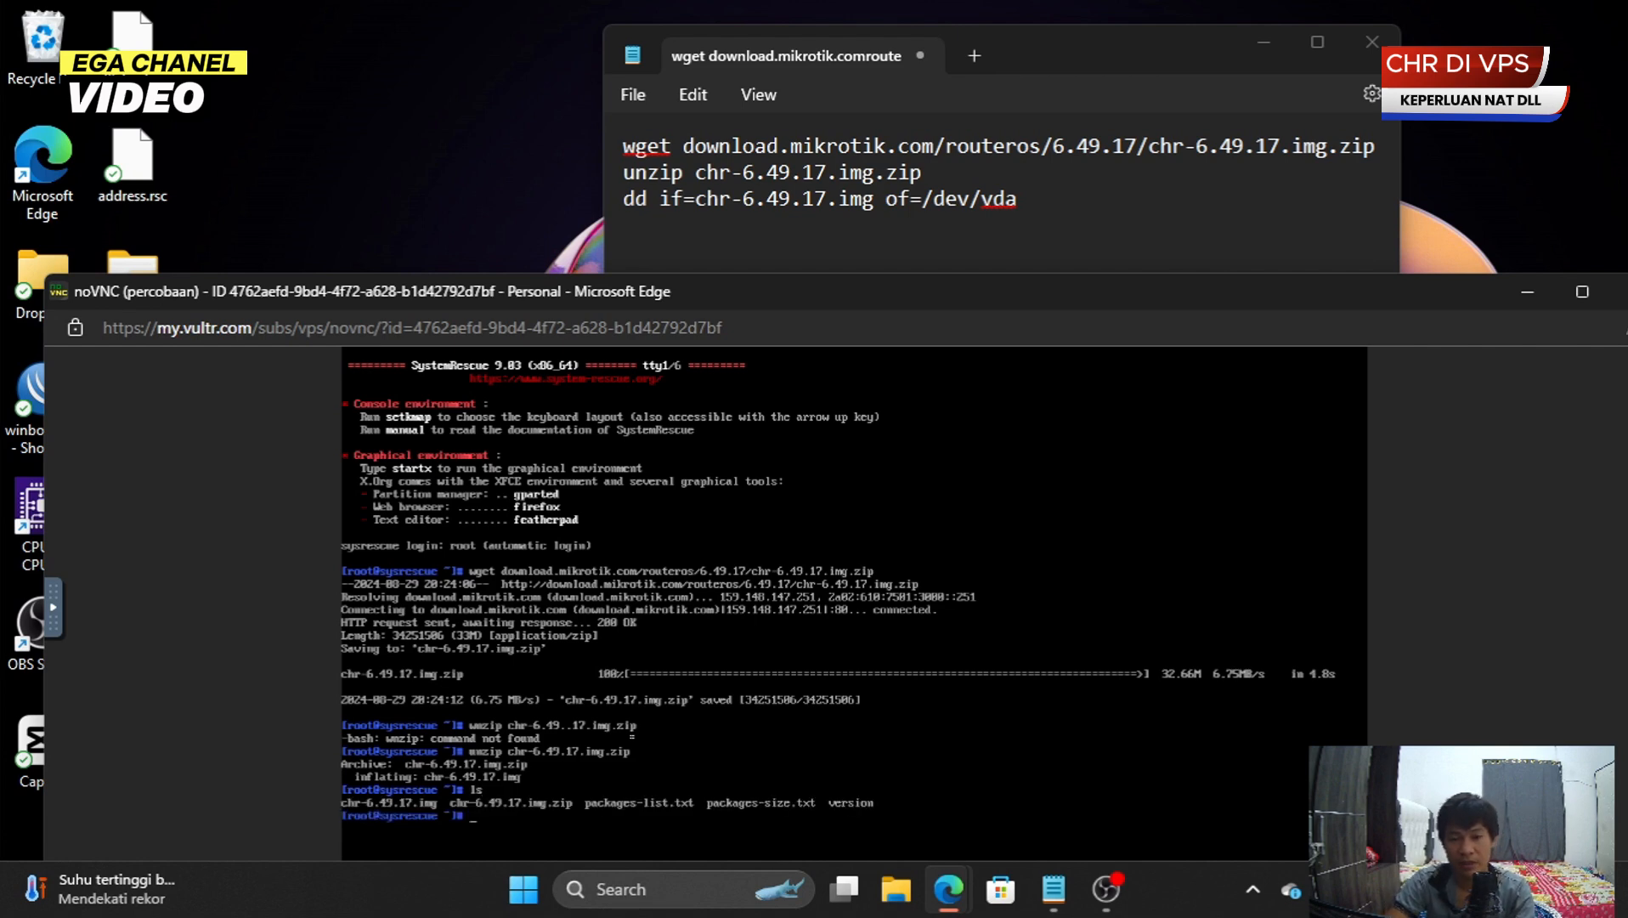
pyautogui.write('clear')
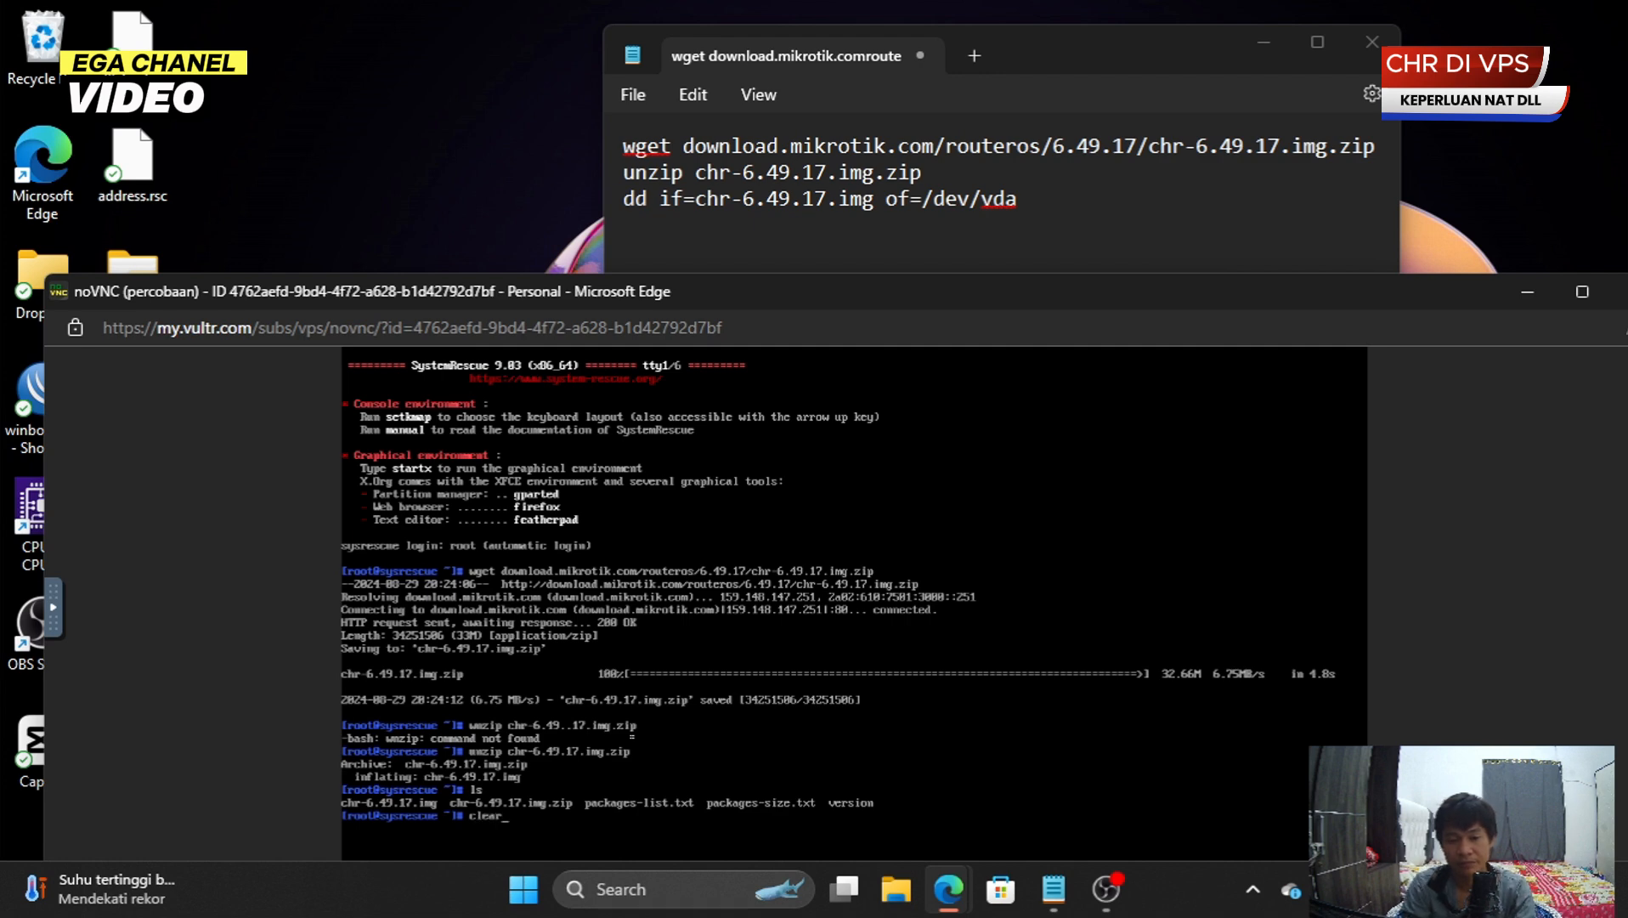
pyautogui.press('Return')
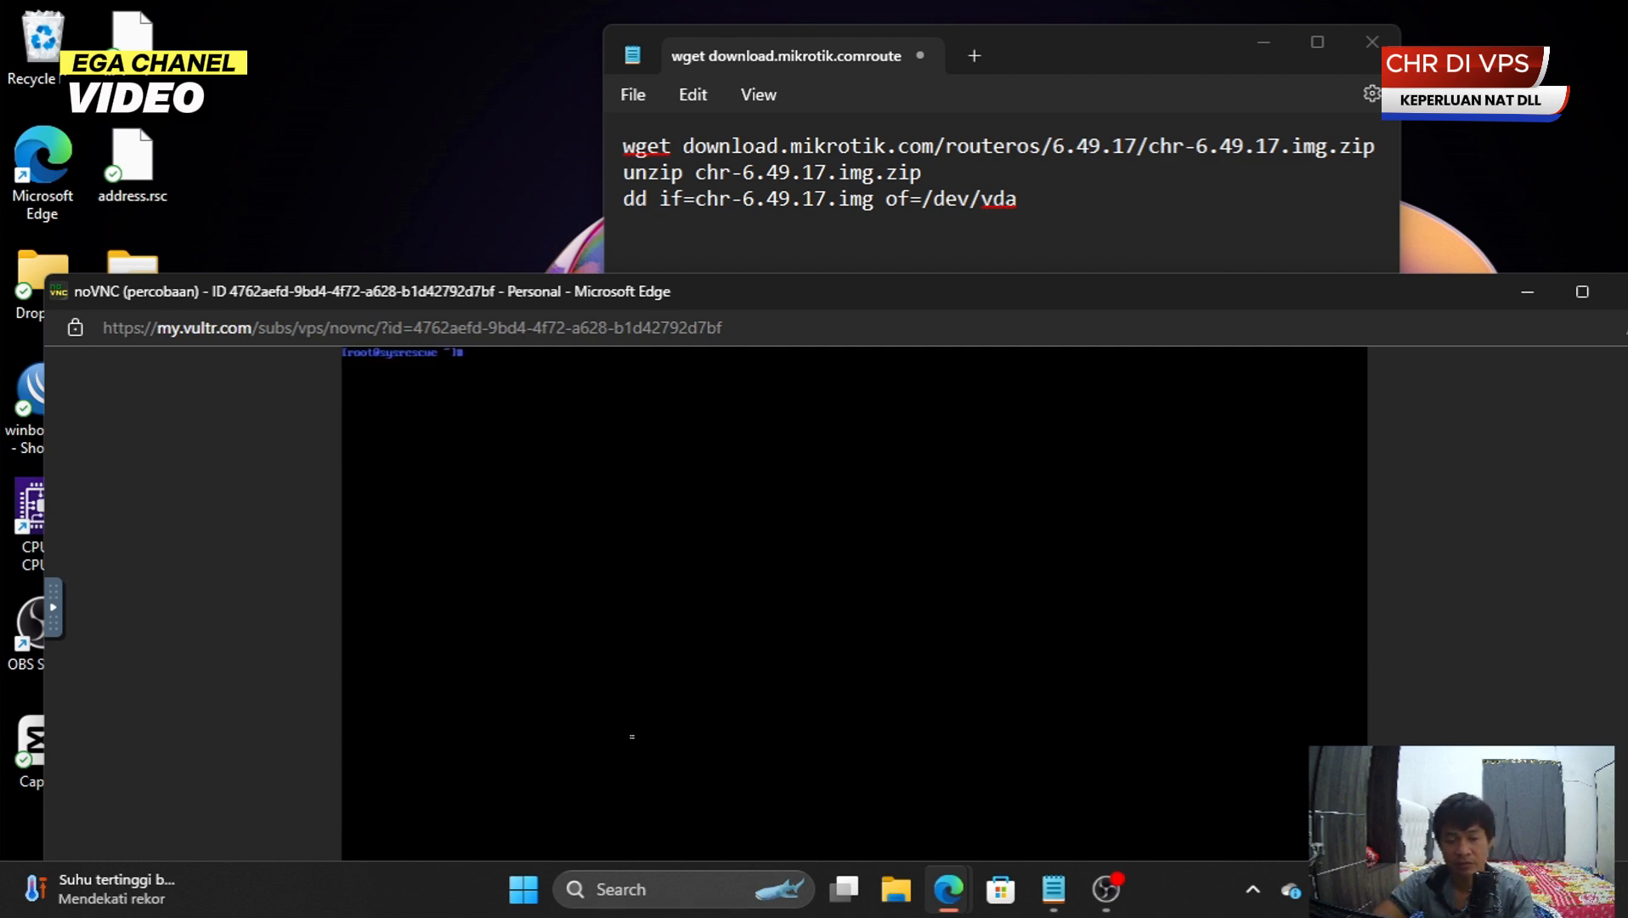
# - Run lsblk to find the 32G disk vda, then begin the dd if=chr-6.49.17.img of=/dev/ command
pyautogui.write('ls')
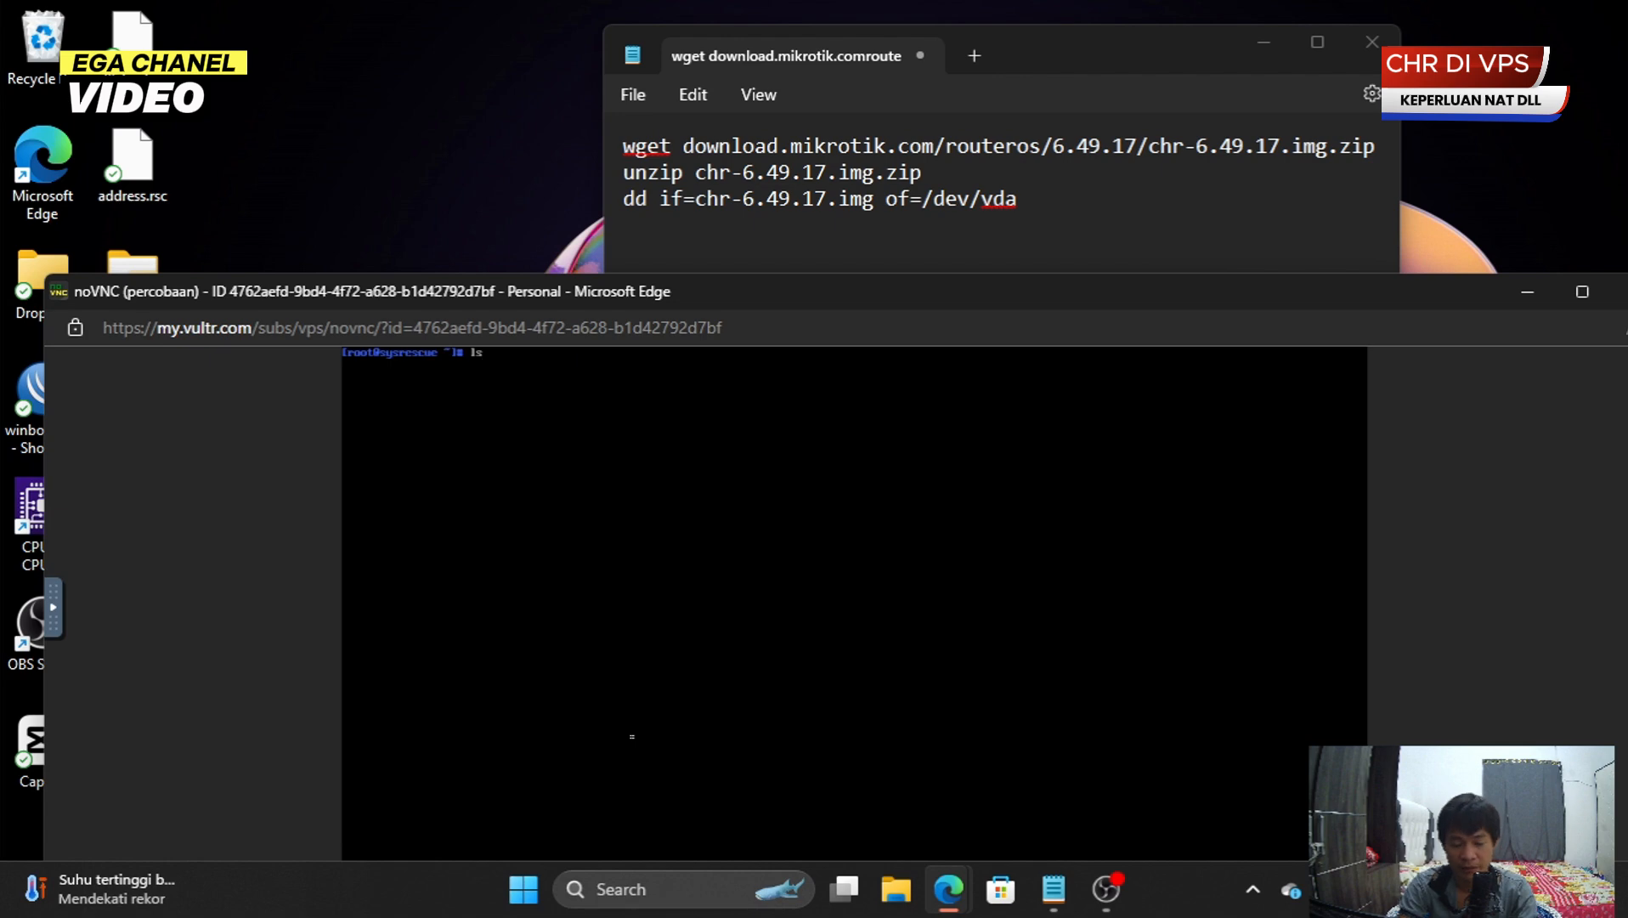
pyautogui.write('blk')
pyautogui.press('Return')
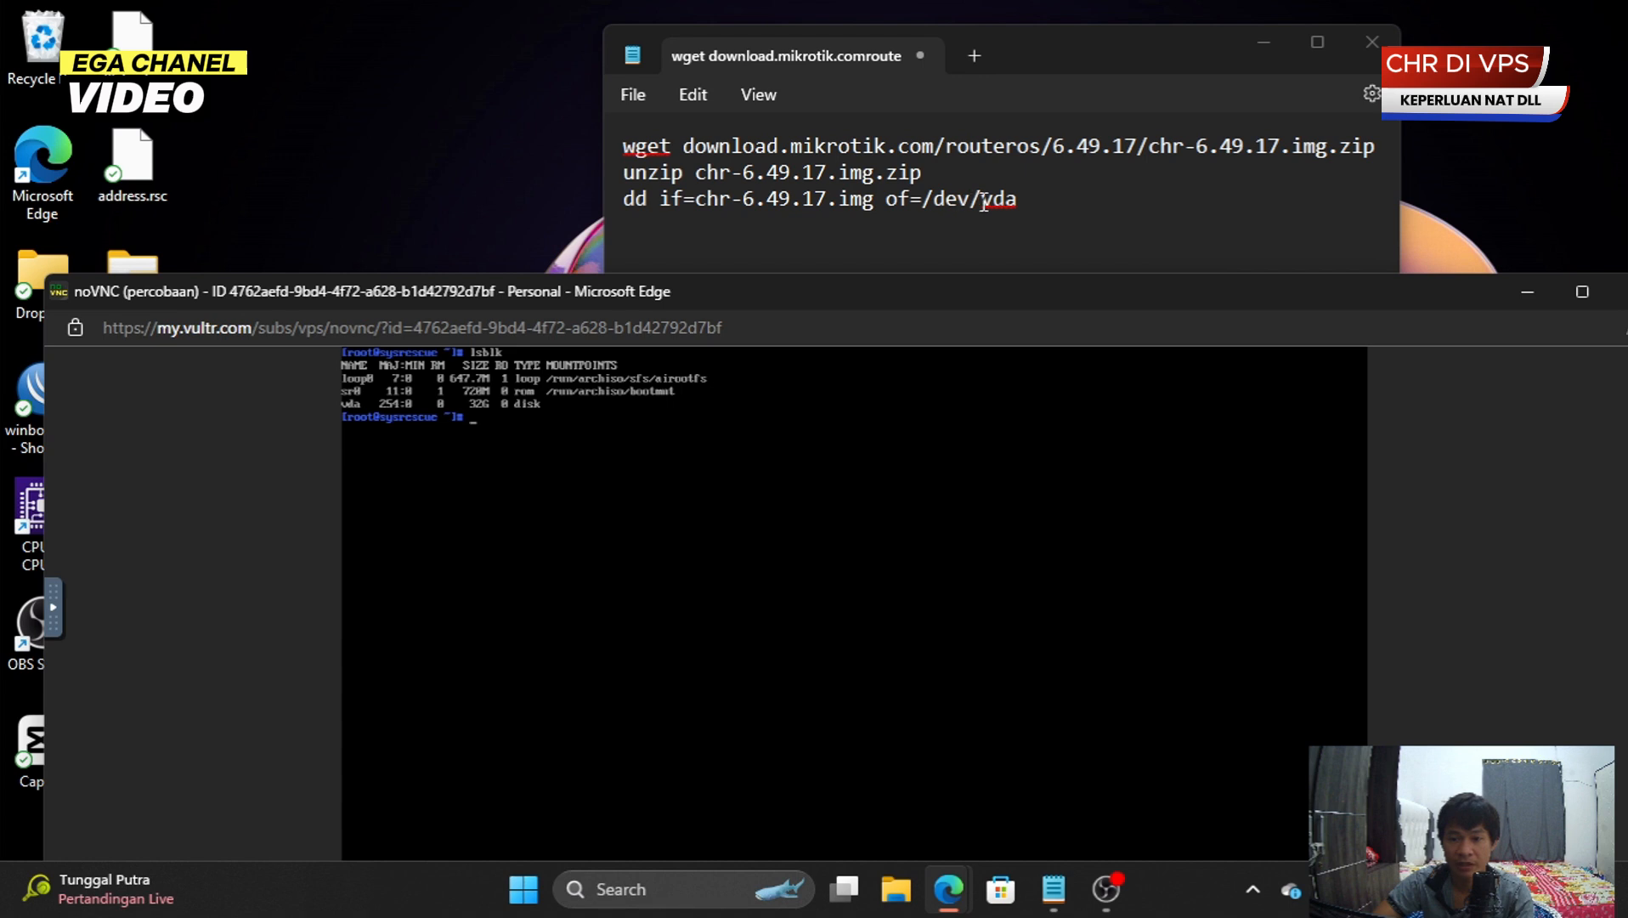
pyautogui.moveTo(981, 199); pyautogui.dragTo(1033, 218)
pyautogui.click(1033, 217)
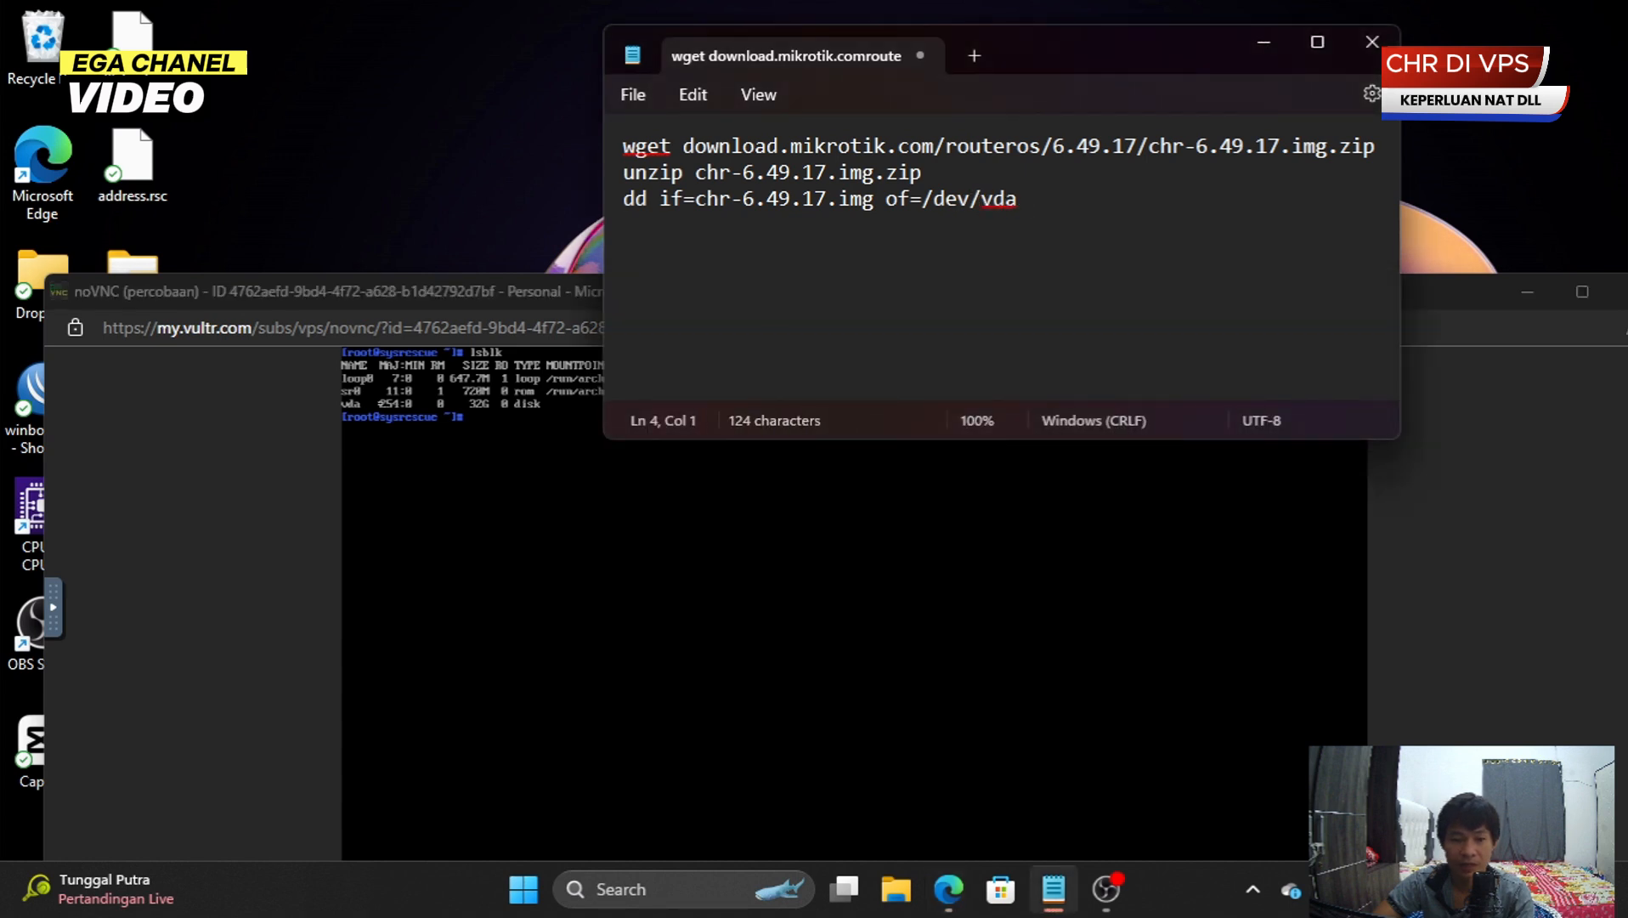
pyautogui.click(520, 458)
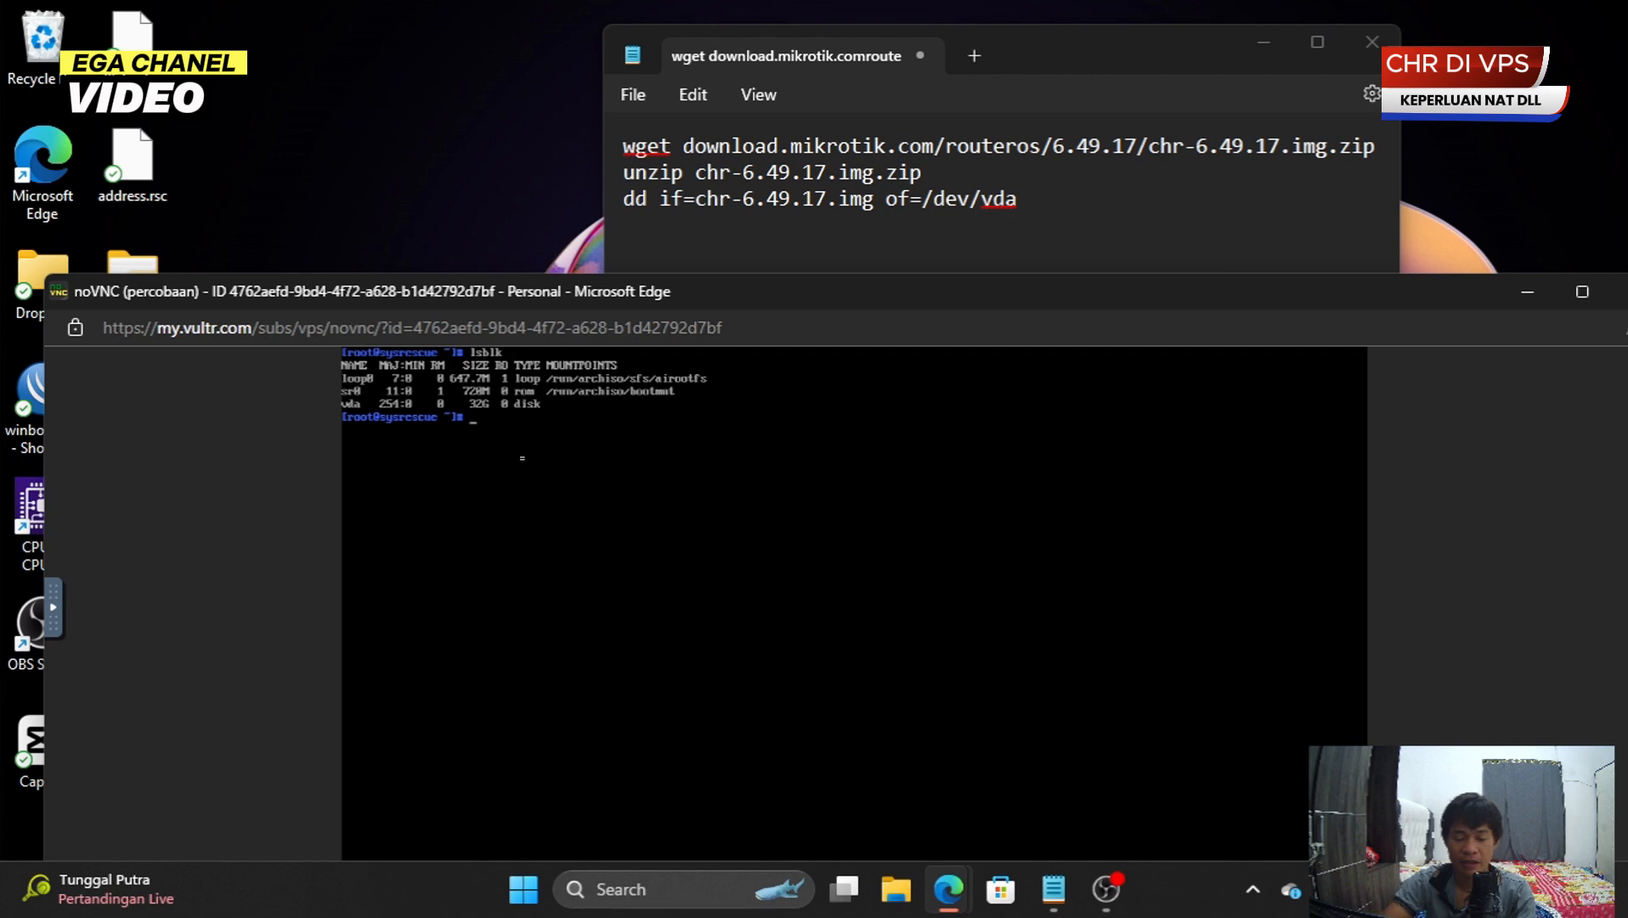
pyautogui.write('dd')
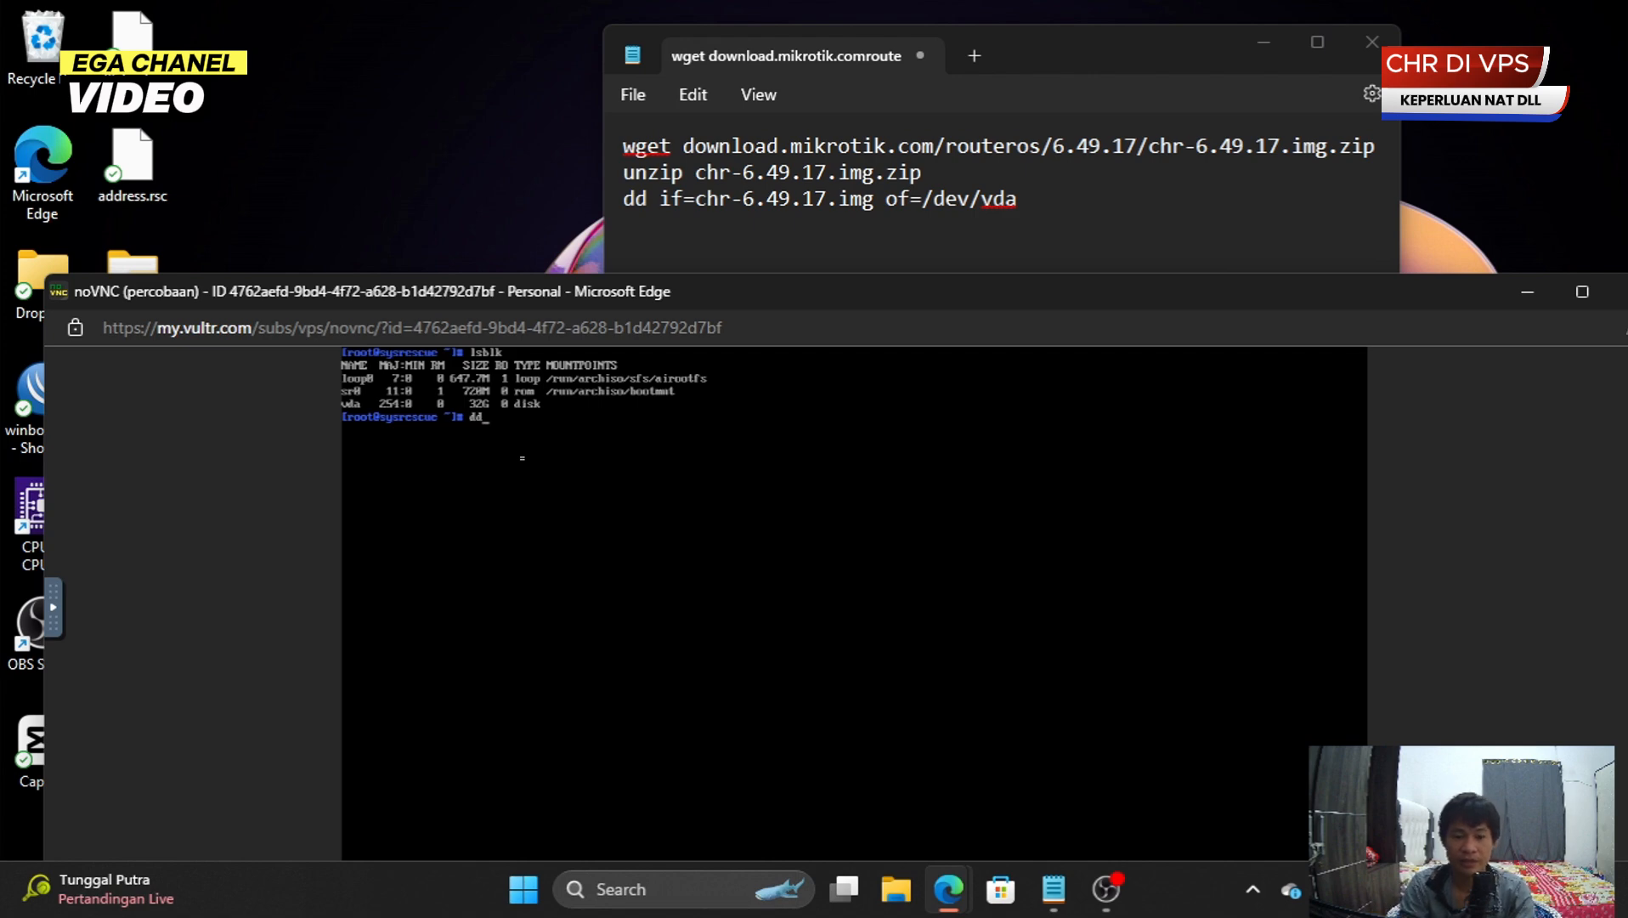
pyautogui.write(' if')
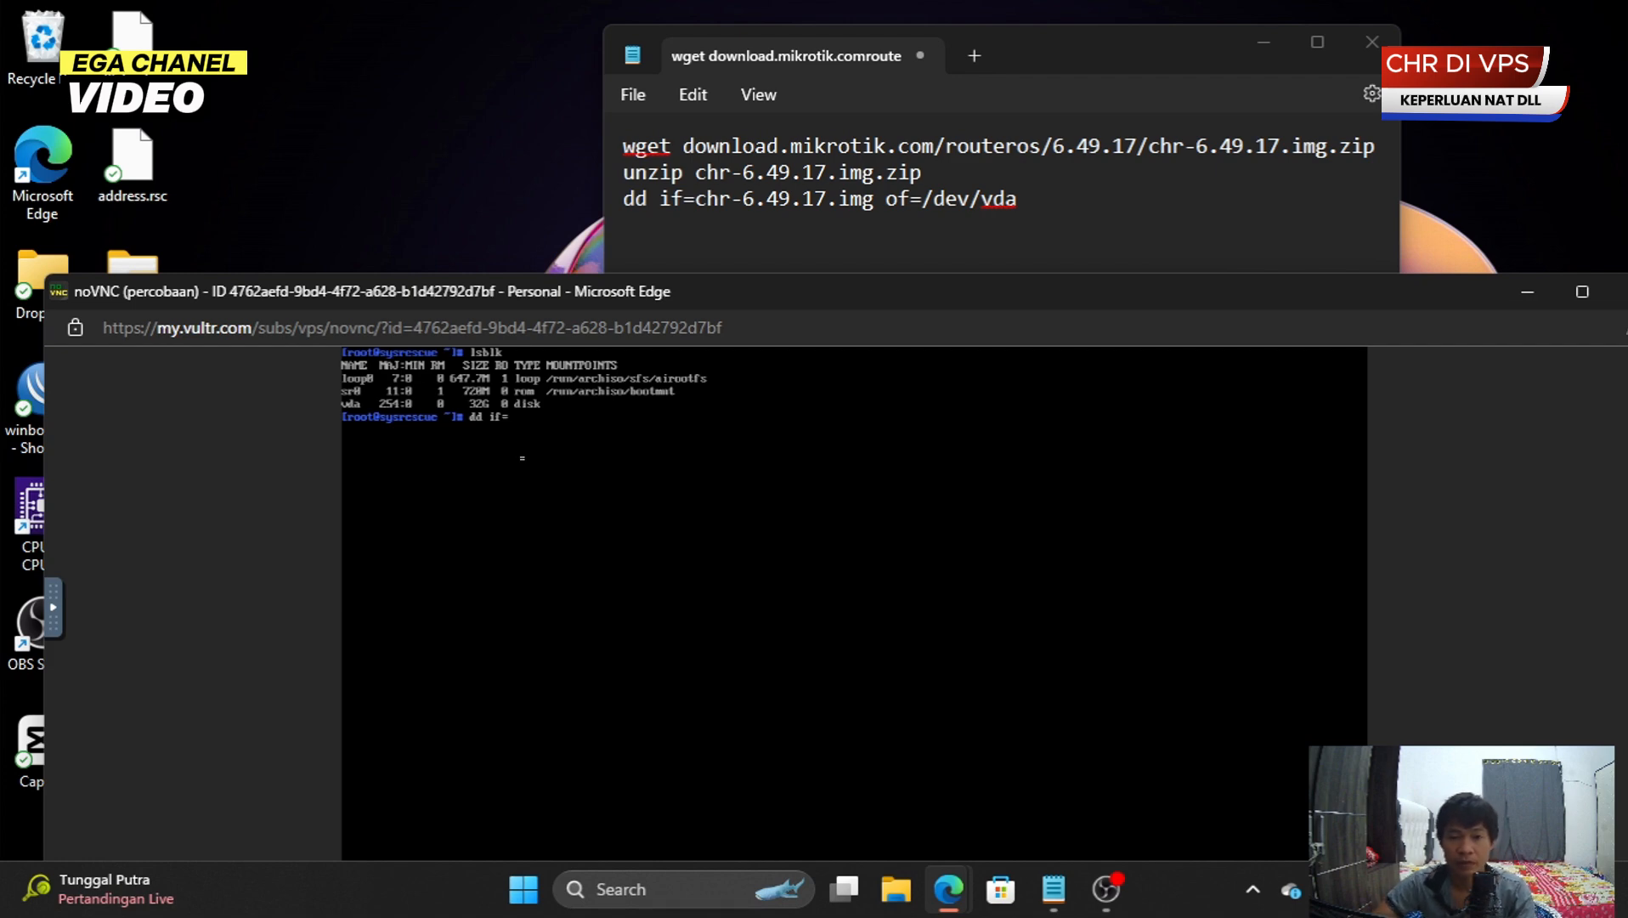
pyautogui.write('=chr')
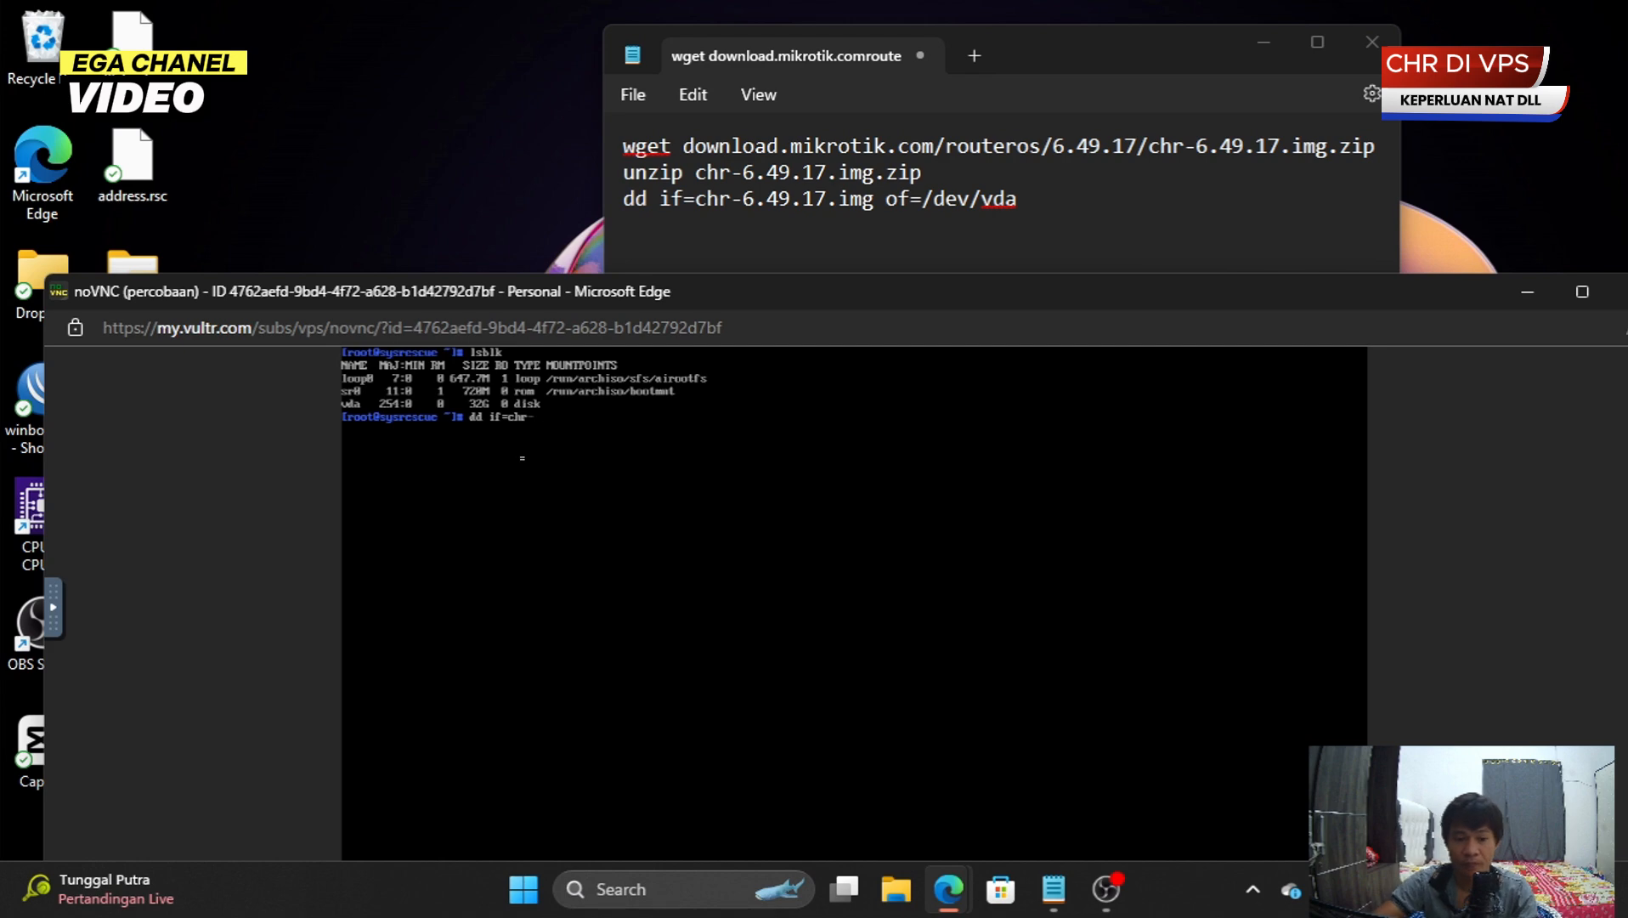
pyautogui.write('-6.49.17.')
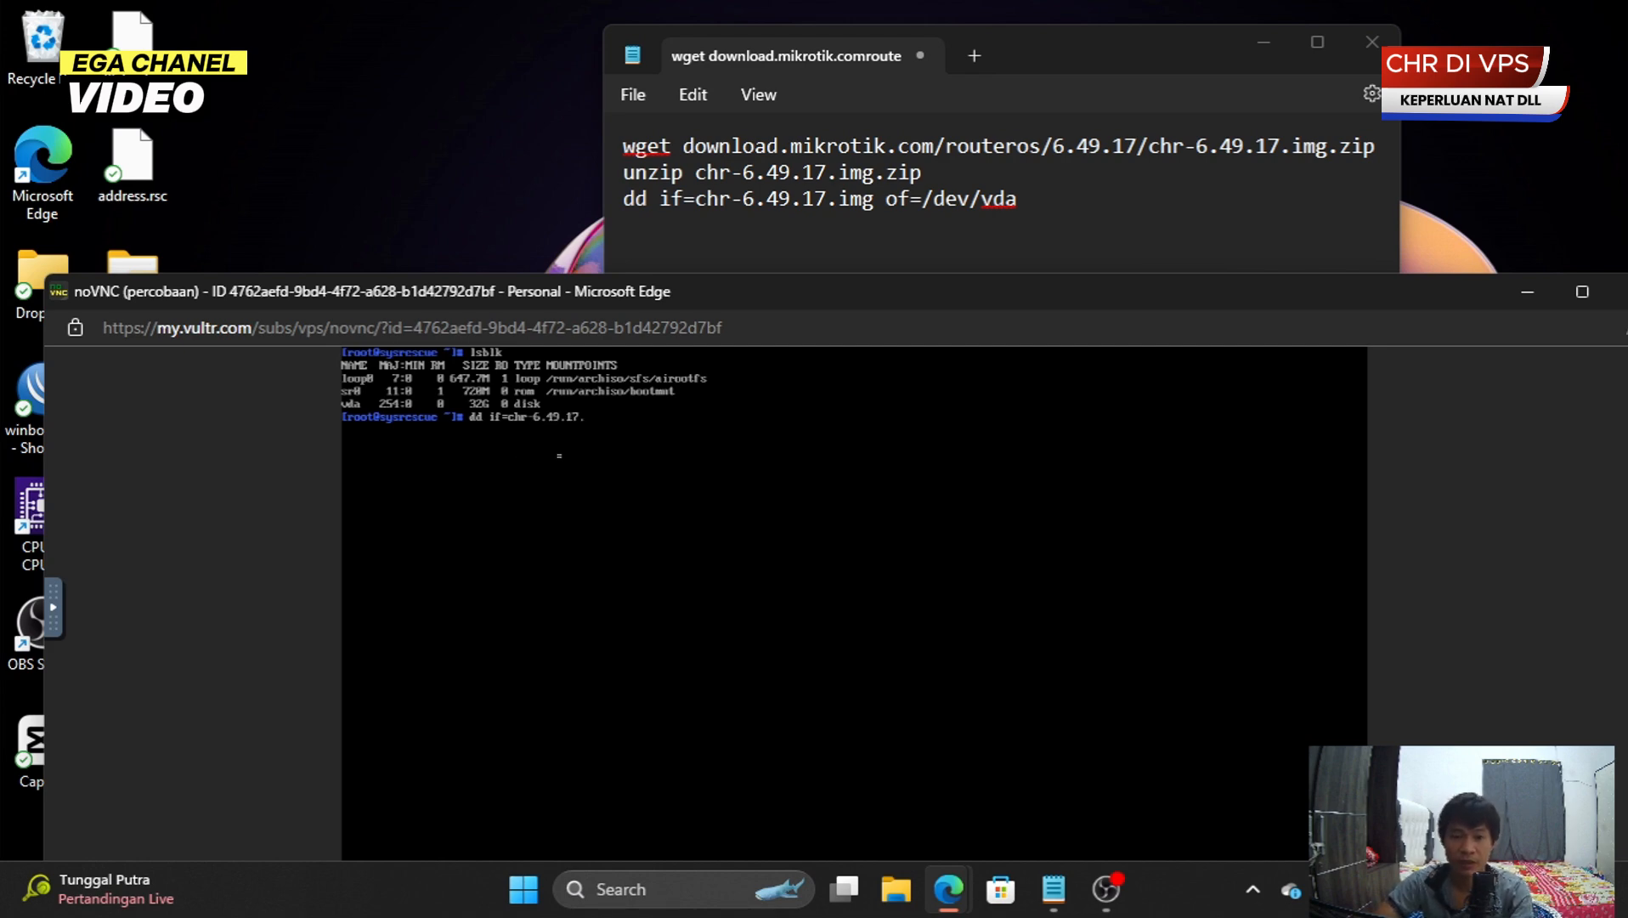
pyautogui.write('img')
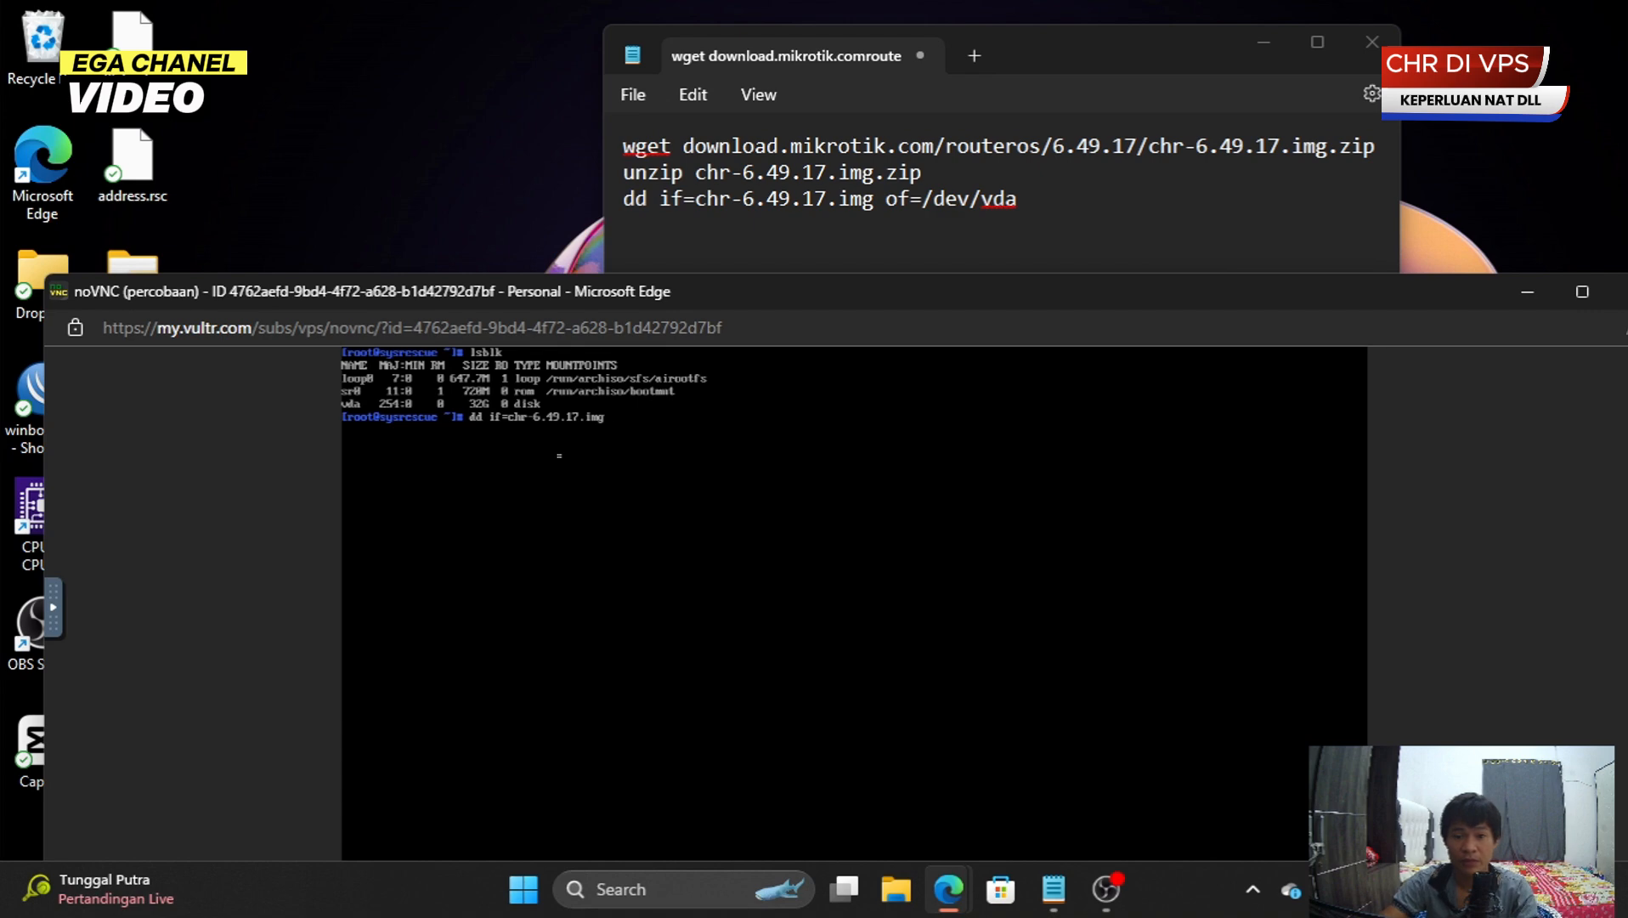
pyautogui.write(' of')
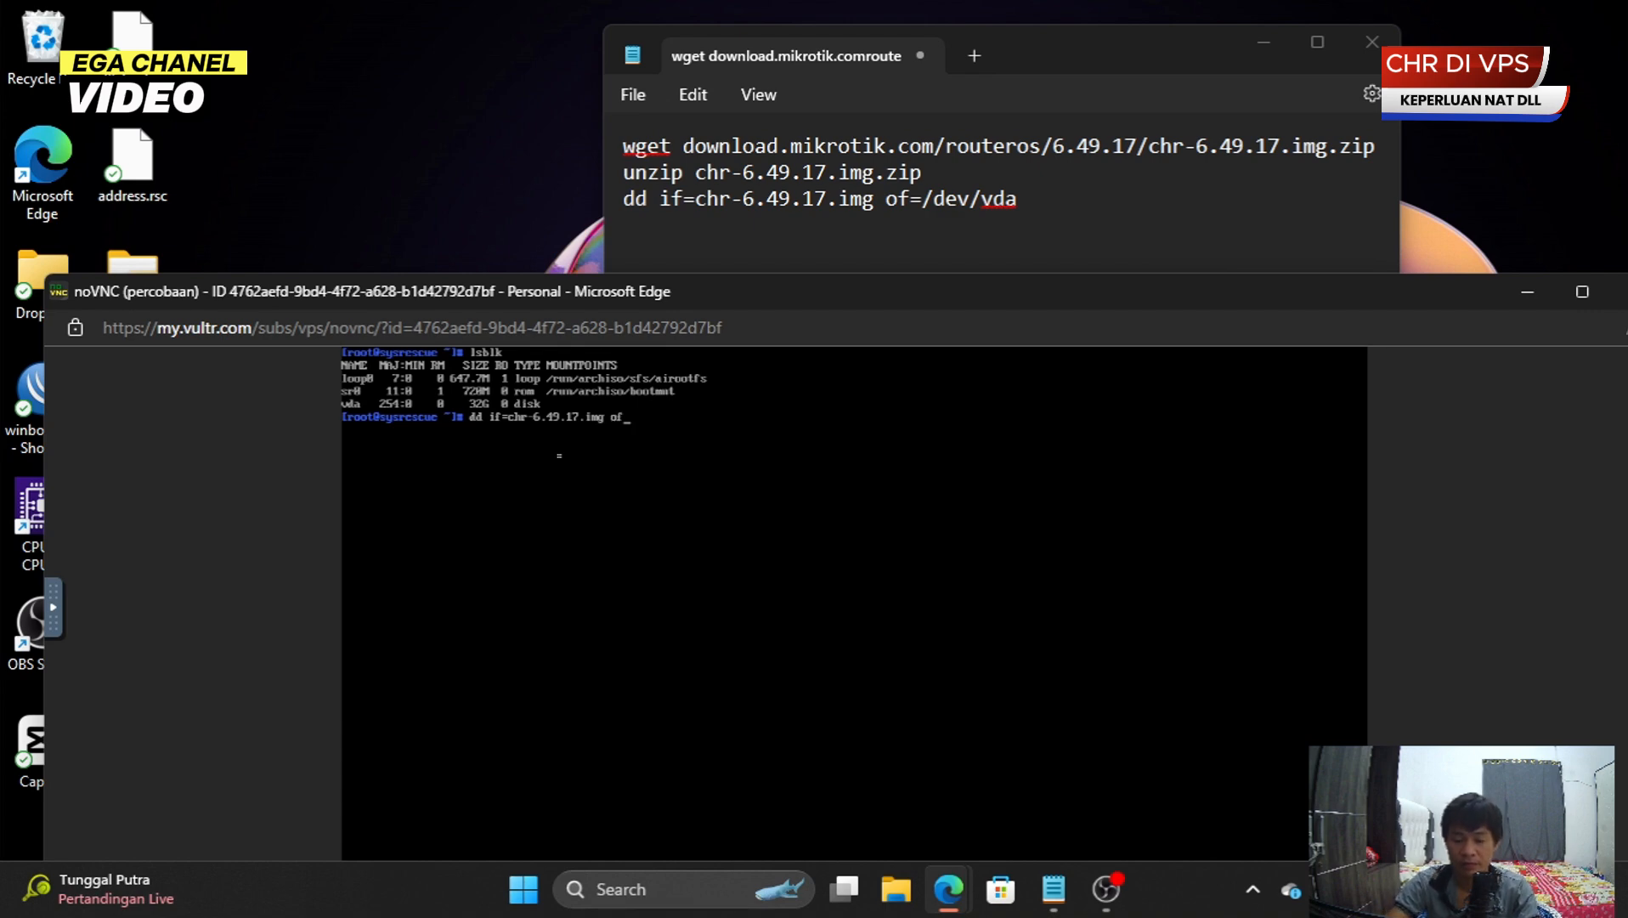
pyautogui.write('=')
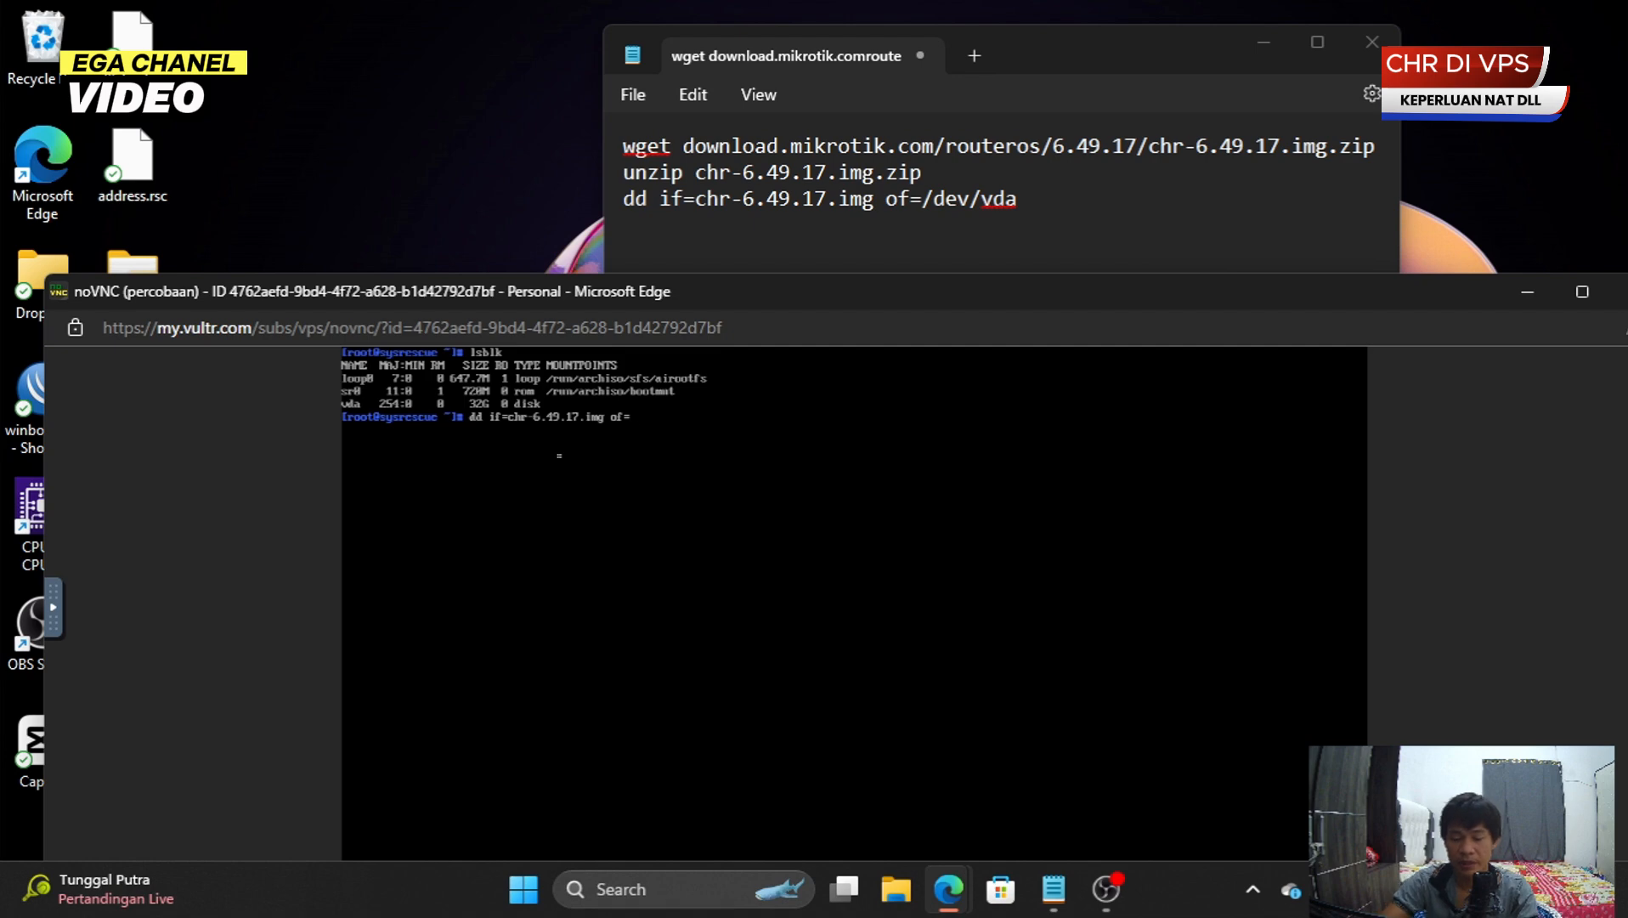
pyautogui.write('/dev')
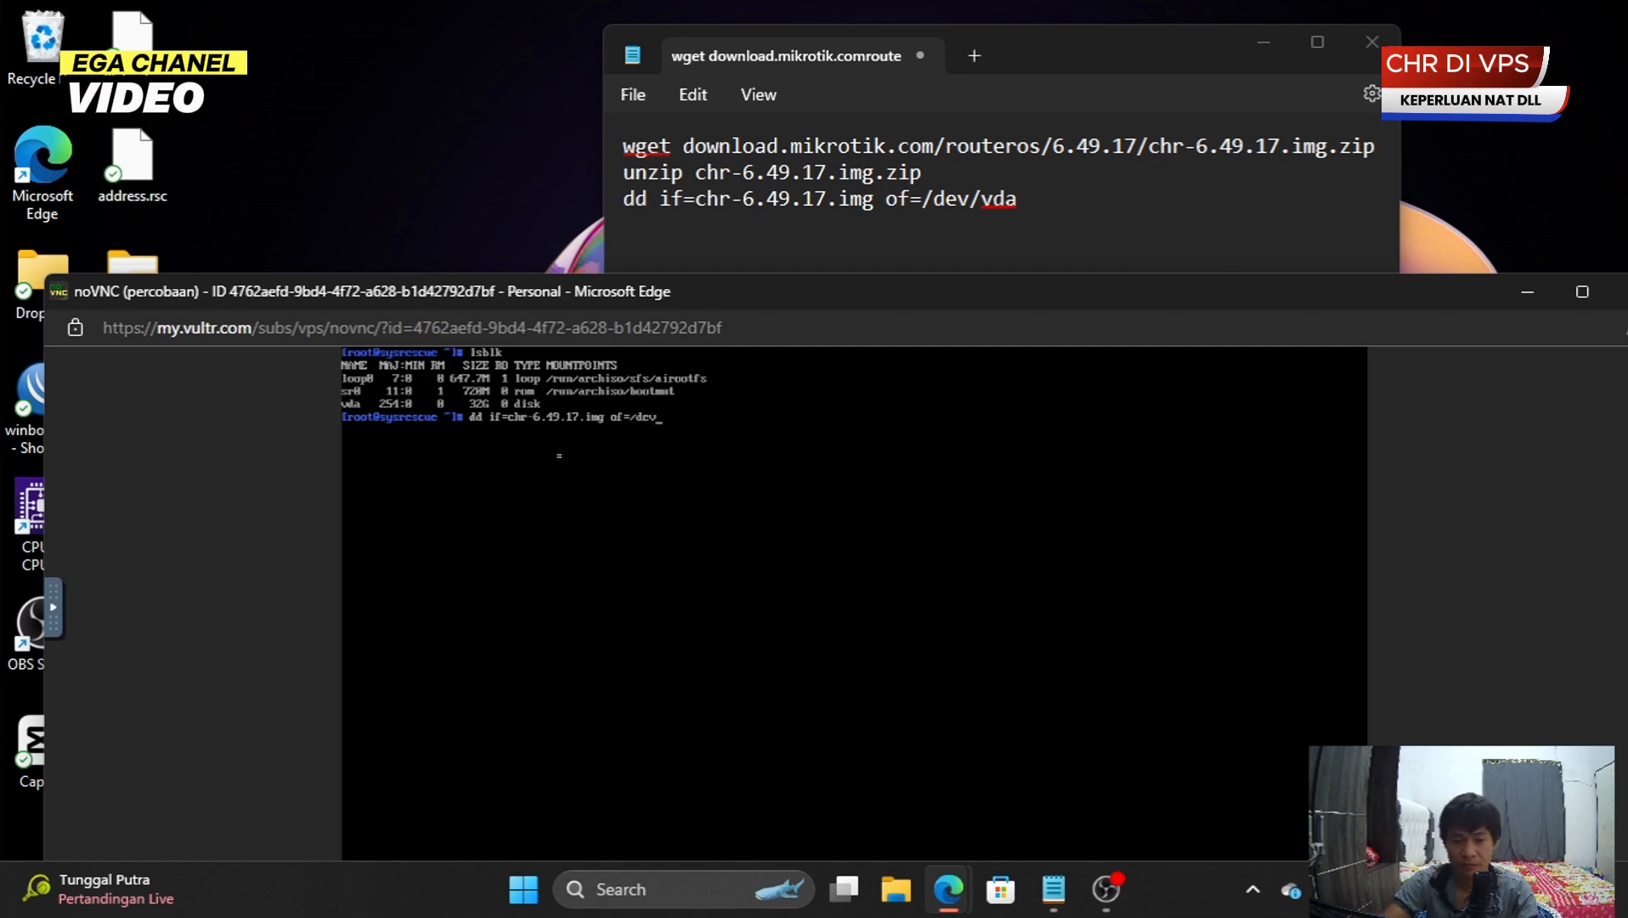
pyautogui.write('/vda')
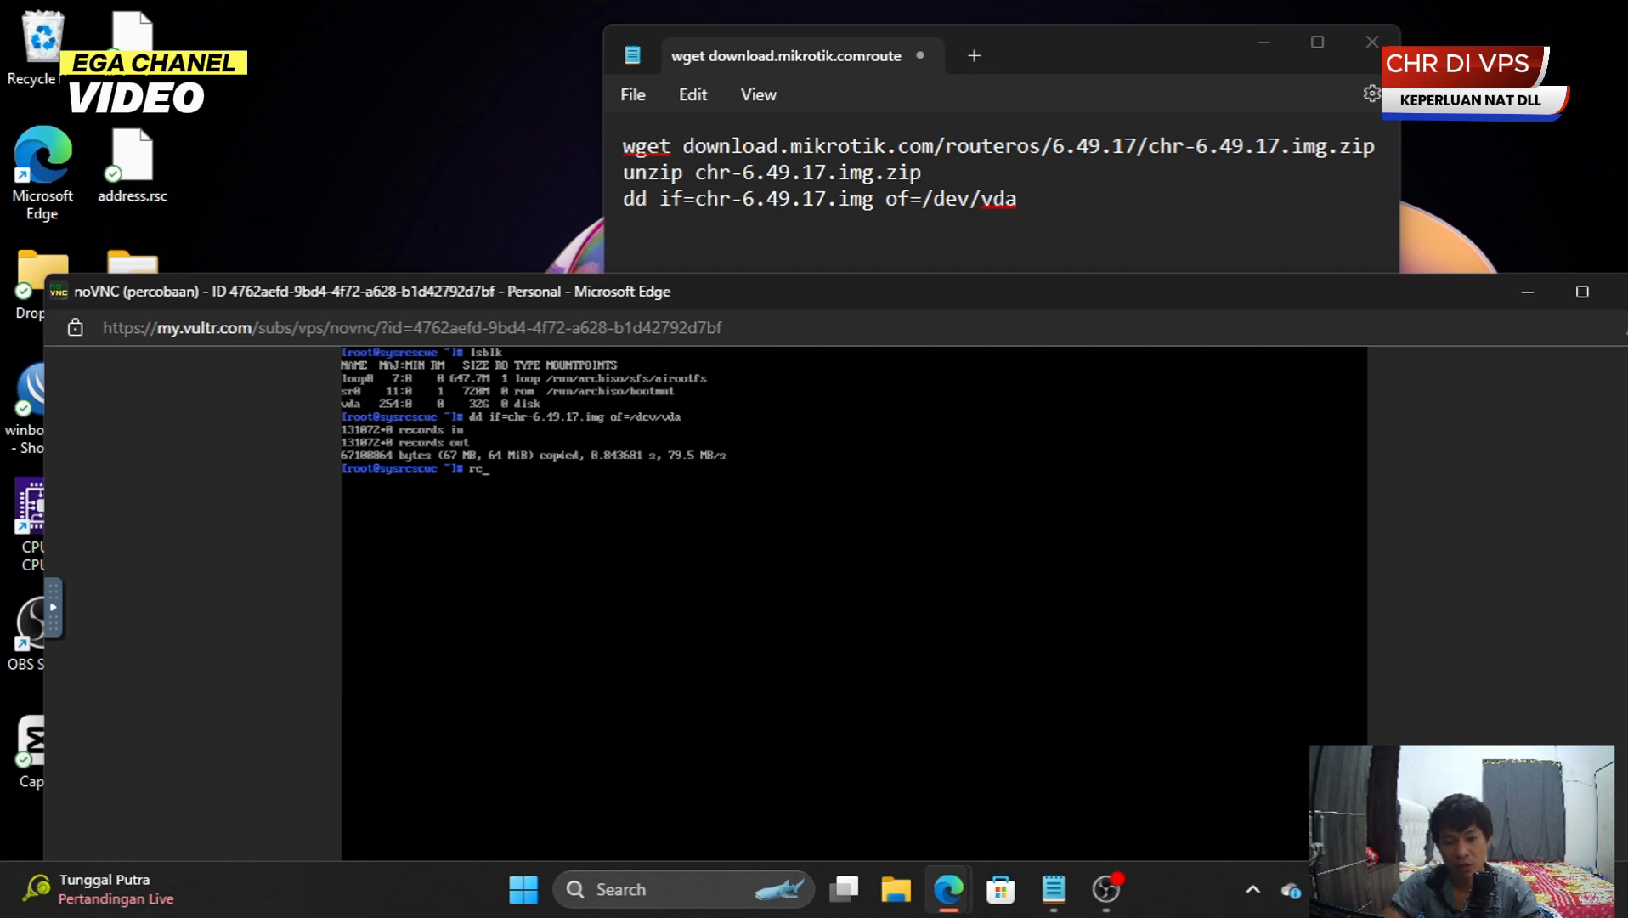
# - Reboot the rescue system, choose Power Off in the boot menu, and close the console window
pyautogui.press('Return')
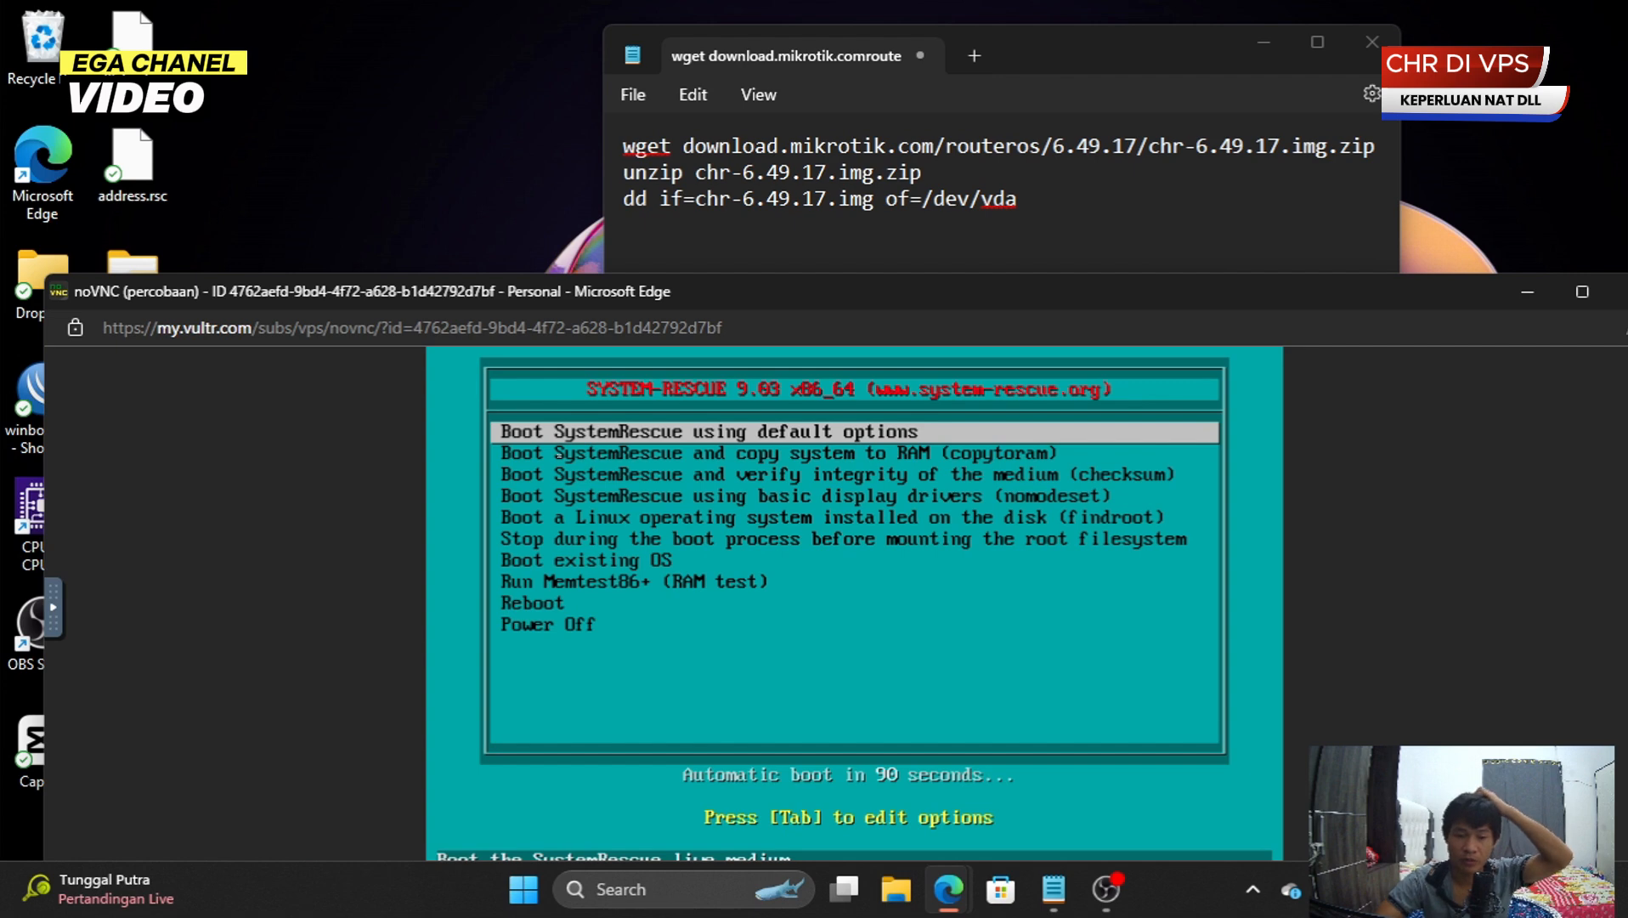
pyautogui.press('Down')
pyautogui.press('Down')
pyautogui.press('Down')
pyautogui.press('Down')
pyautogui.press('Down')
pyautogui.press('Down')
pyautogui.press('Down')
pyautogui.press('Down')
pyautogui.press('Down')
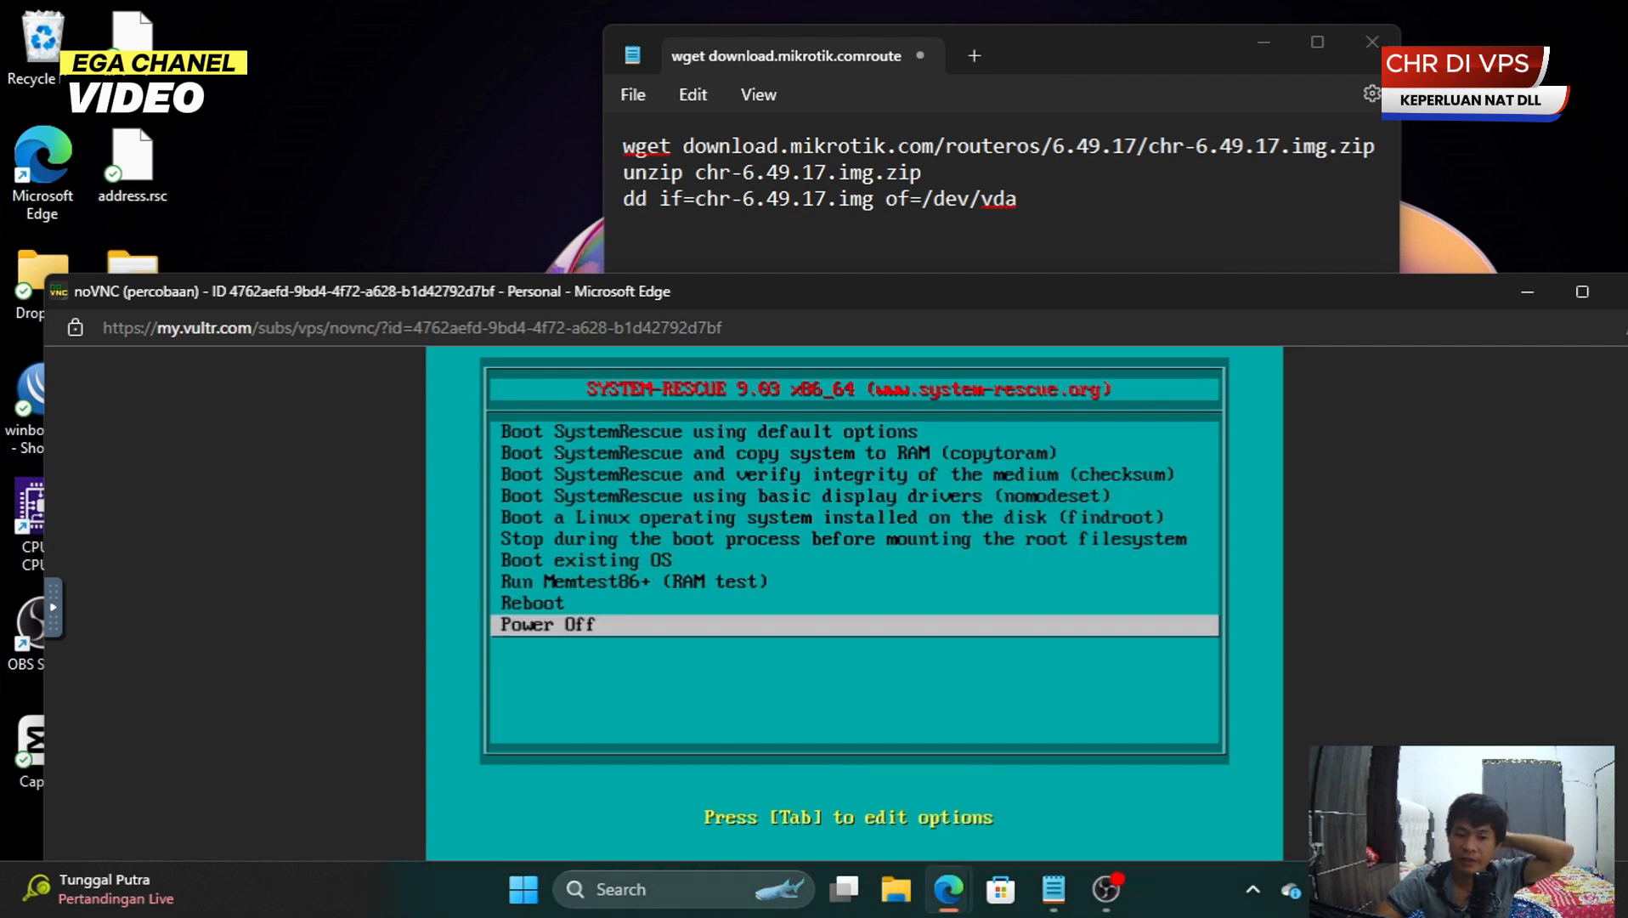
pyautogui.press('Return')
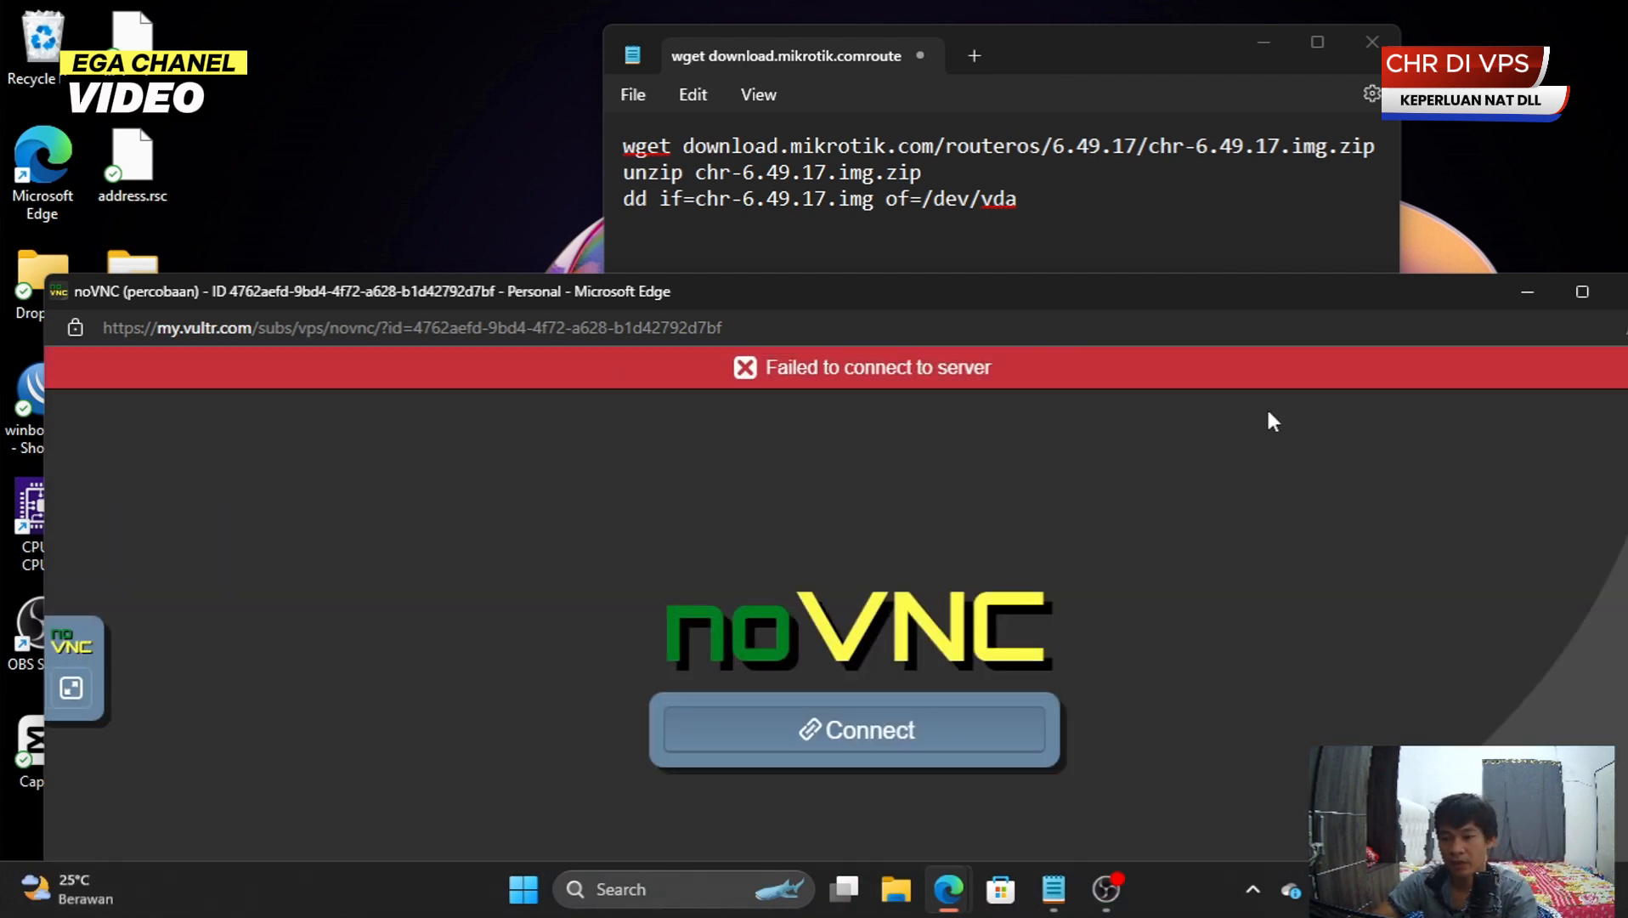
pyautogui.click(1581, 292)
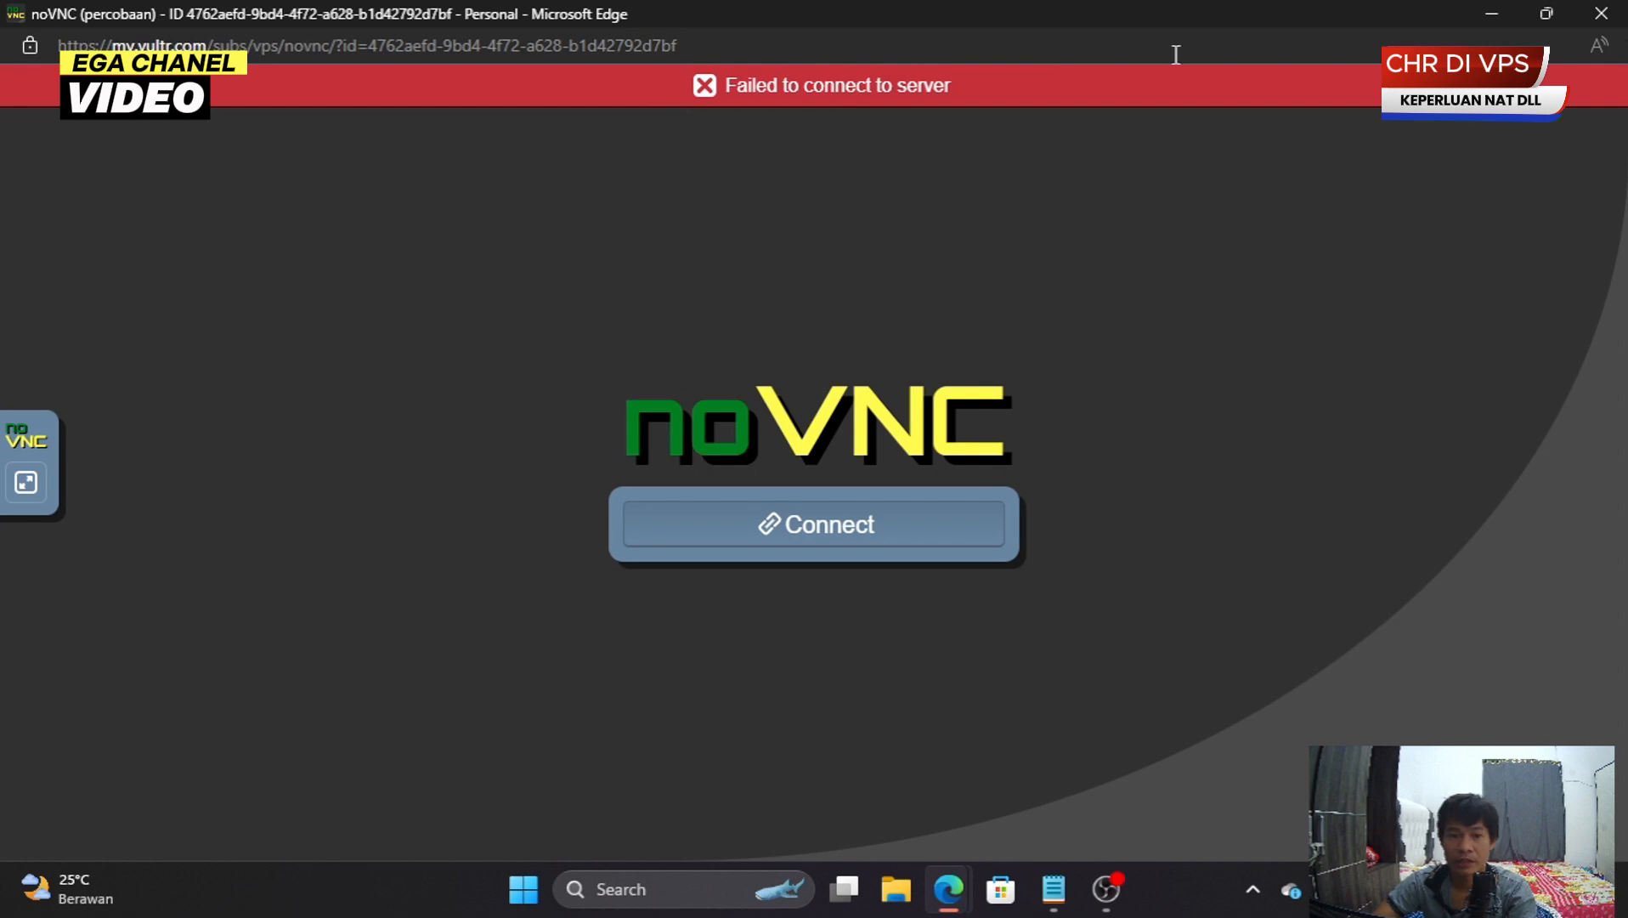
pyautogui.click(1612, 27)
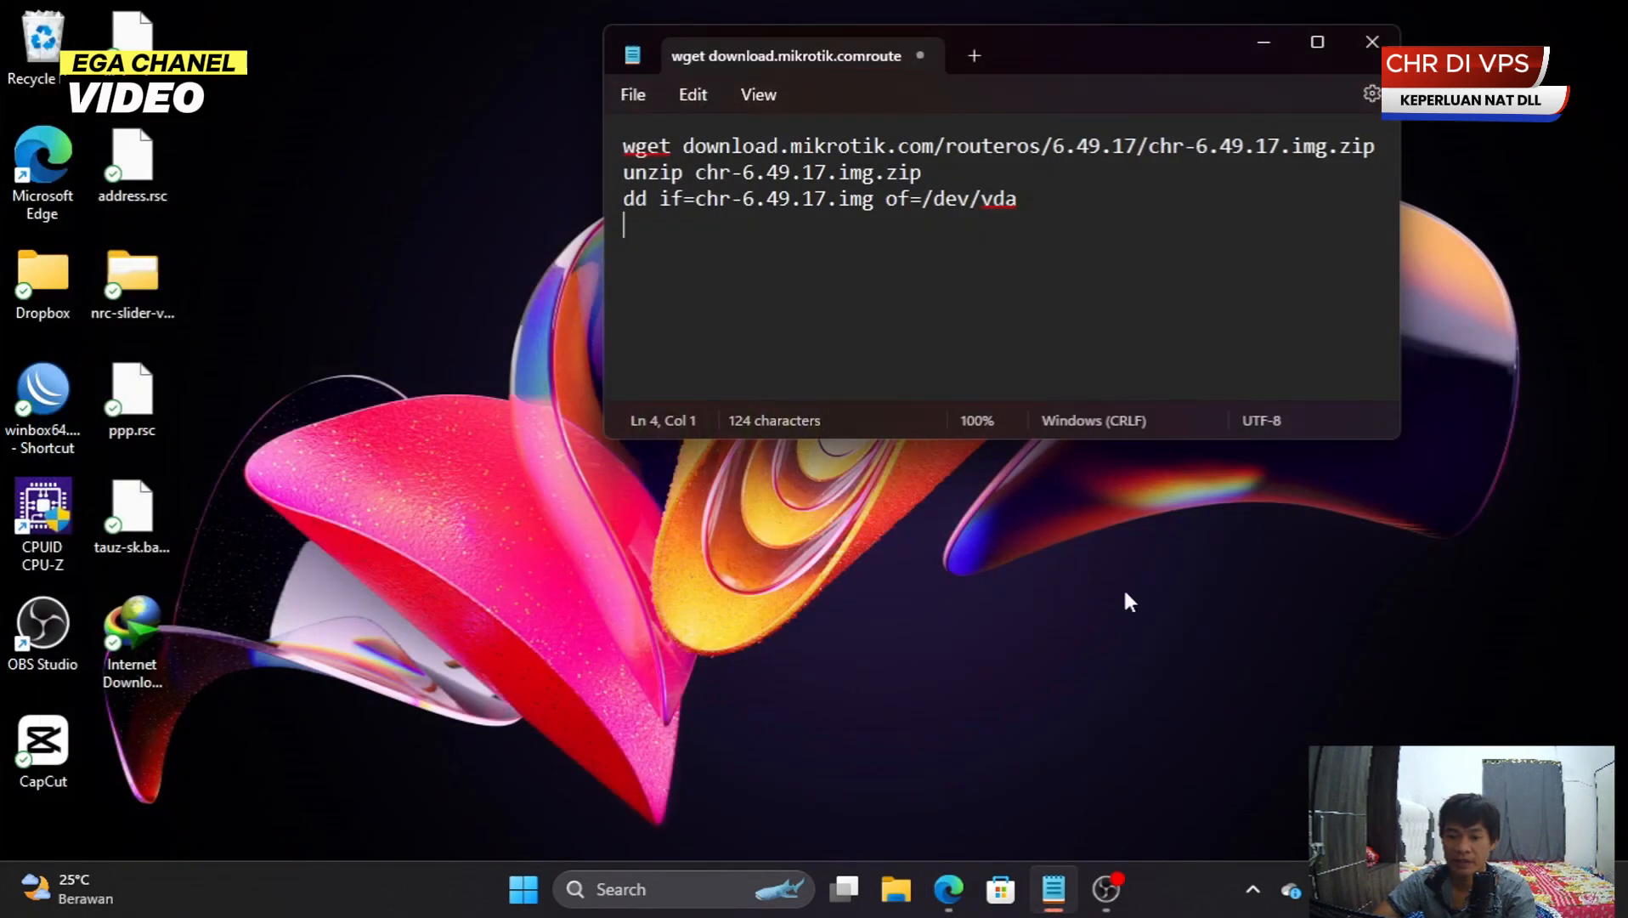
# - Remove the attached SystemRescue ISO in the server's Custom ISO settings
pyautogui.click(948, 889)
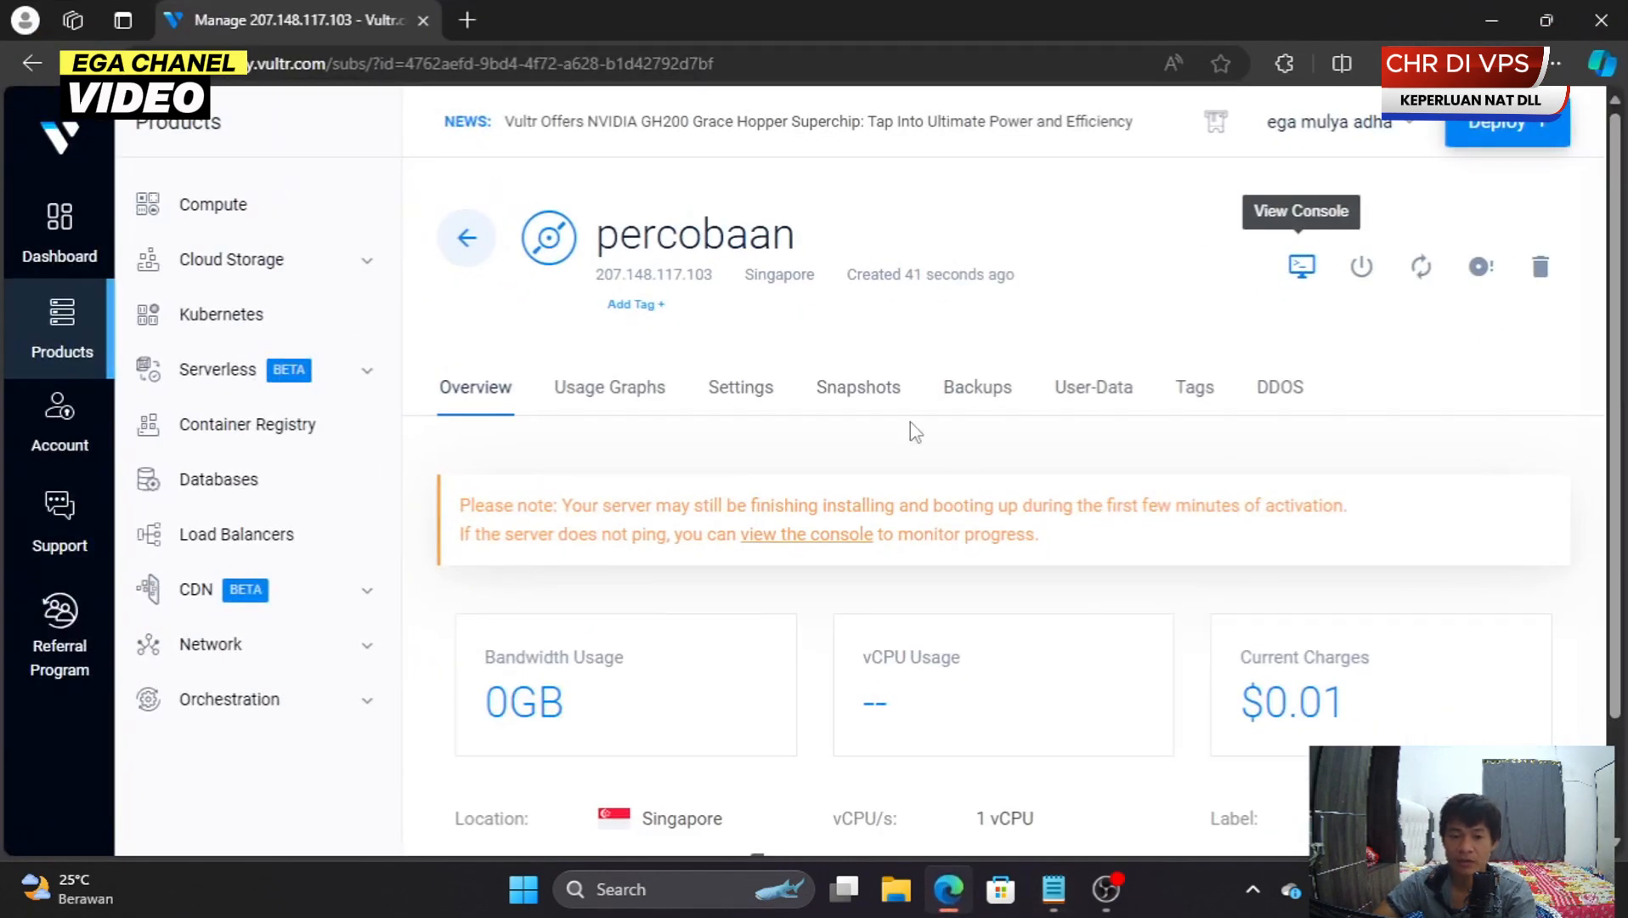
pyautogui.scroll(-2, 912, 422)
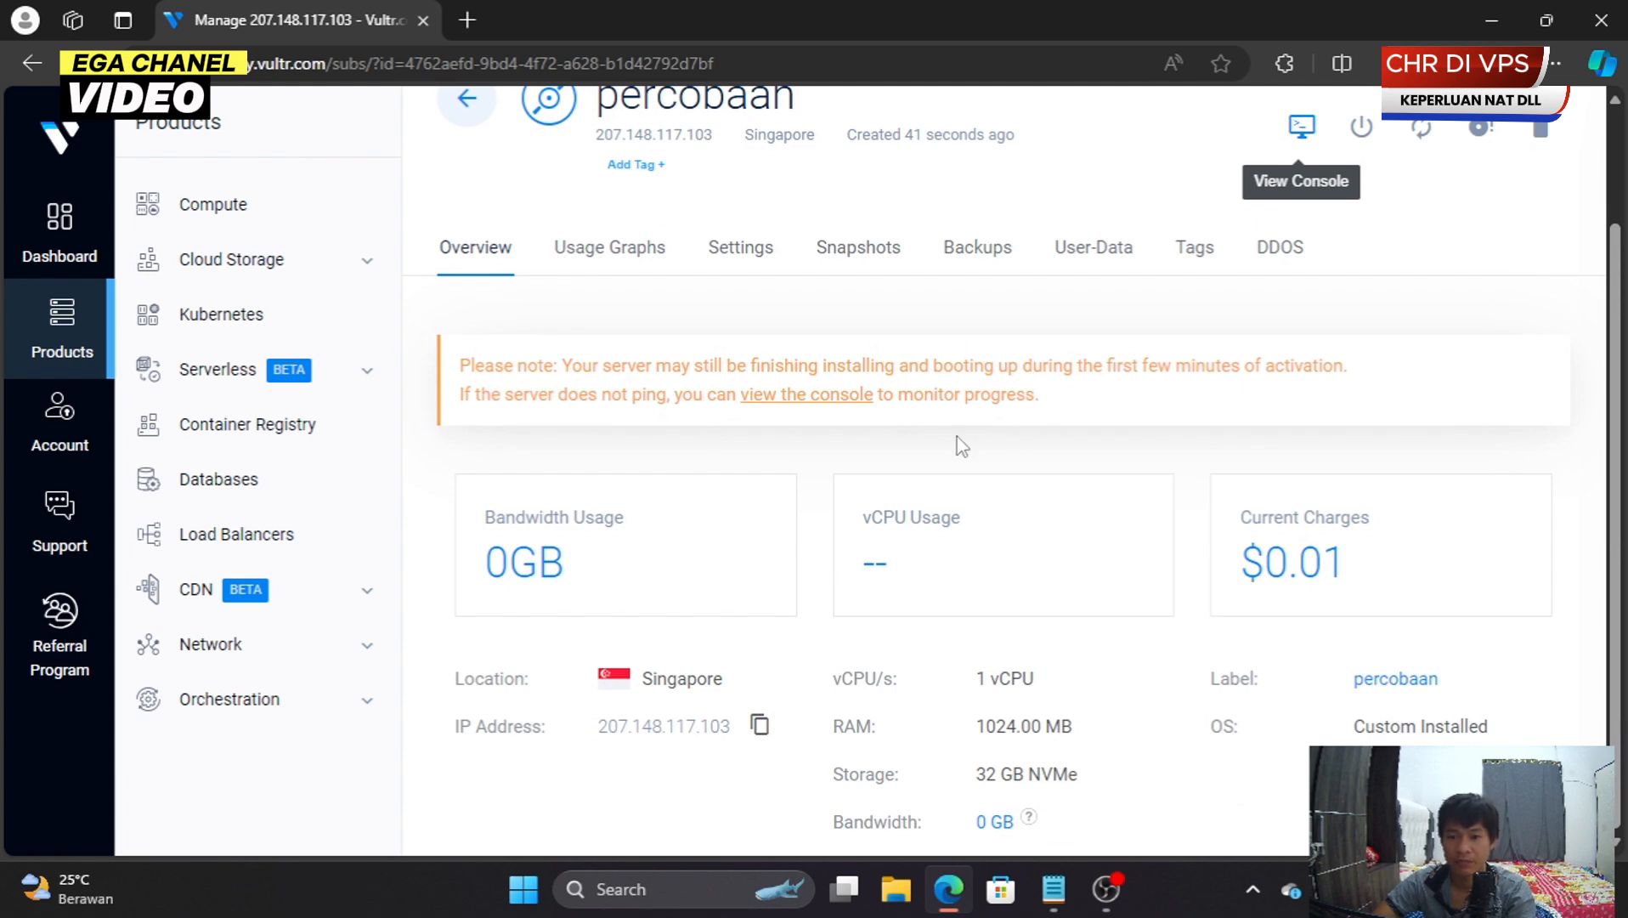
pyautogui.click(739, 248)
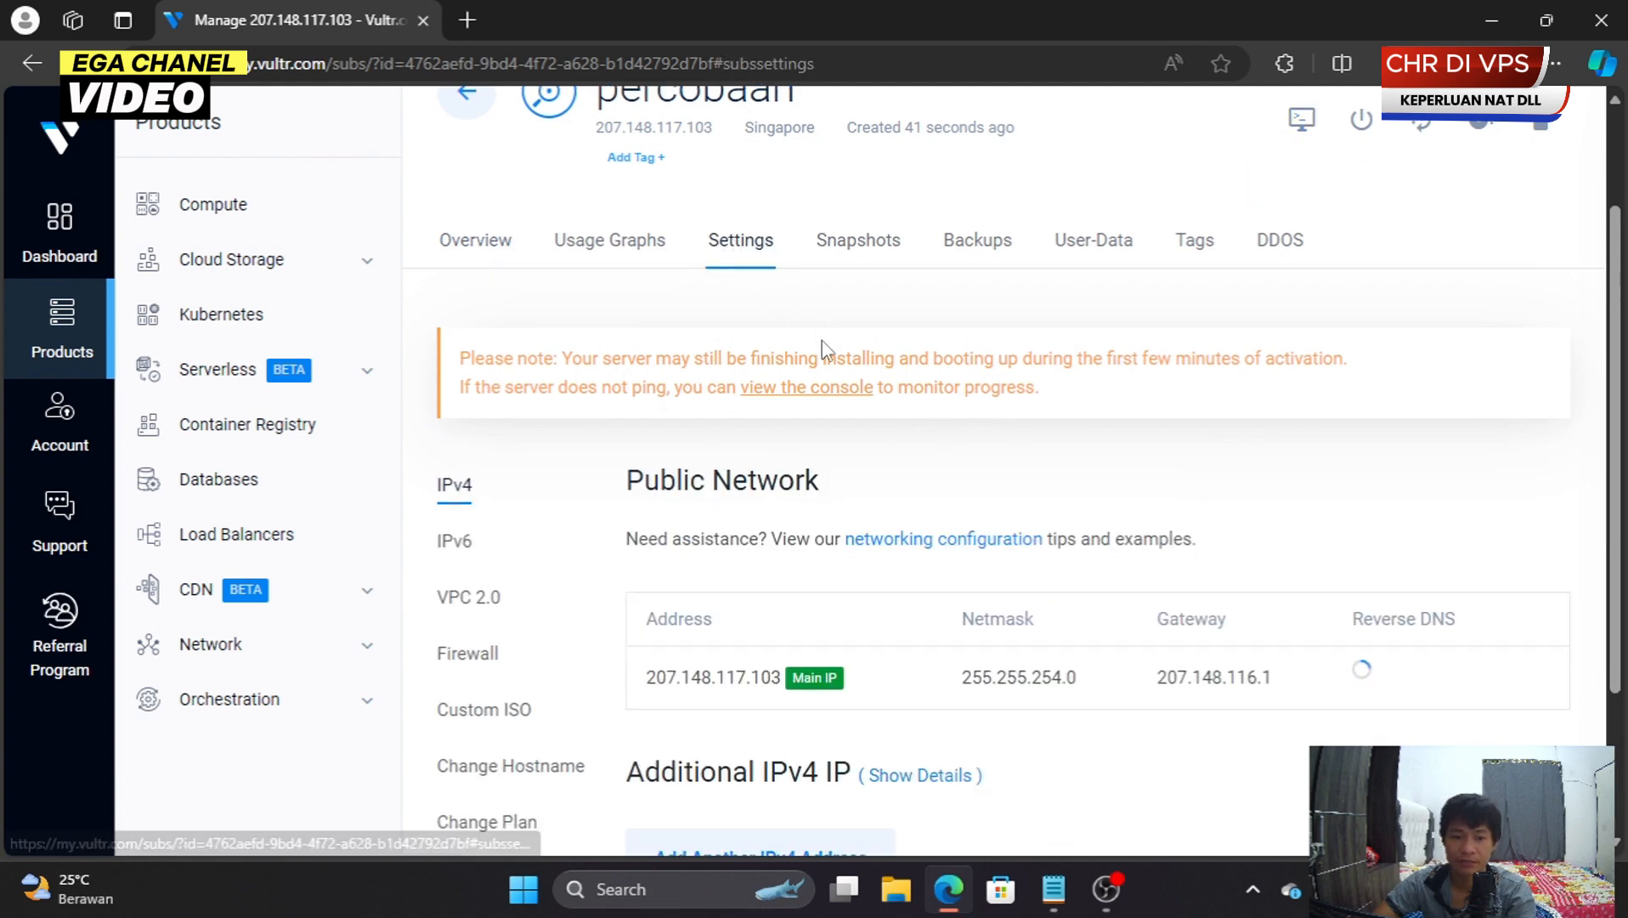
pyautogui.scroll(-3, 824, 348)
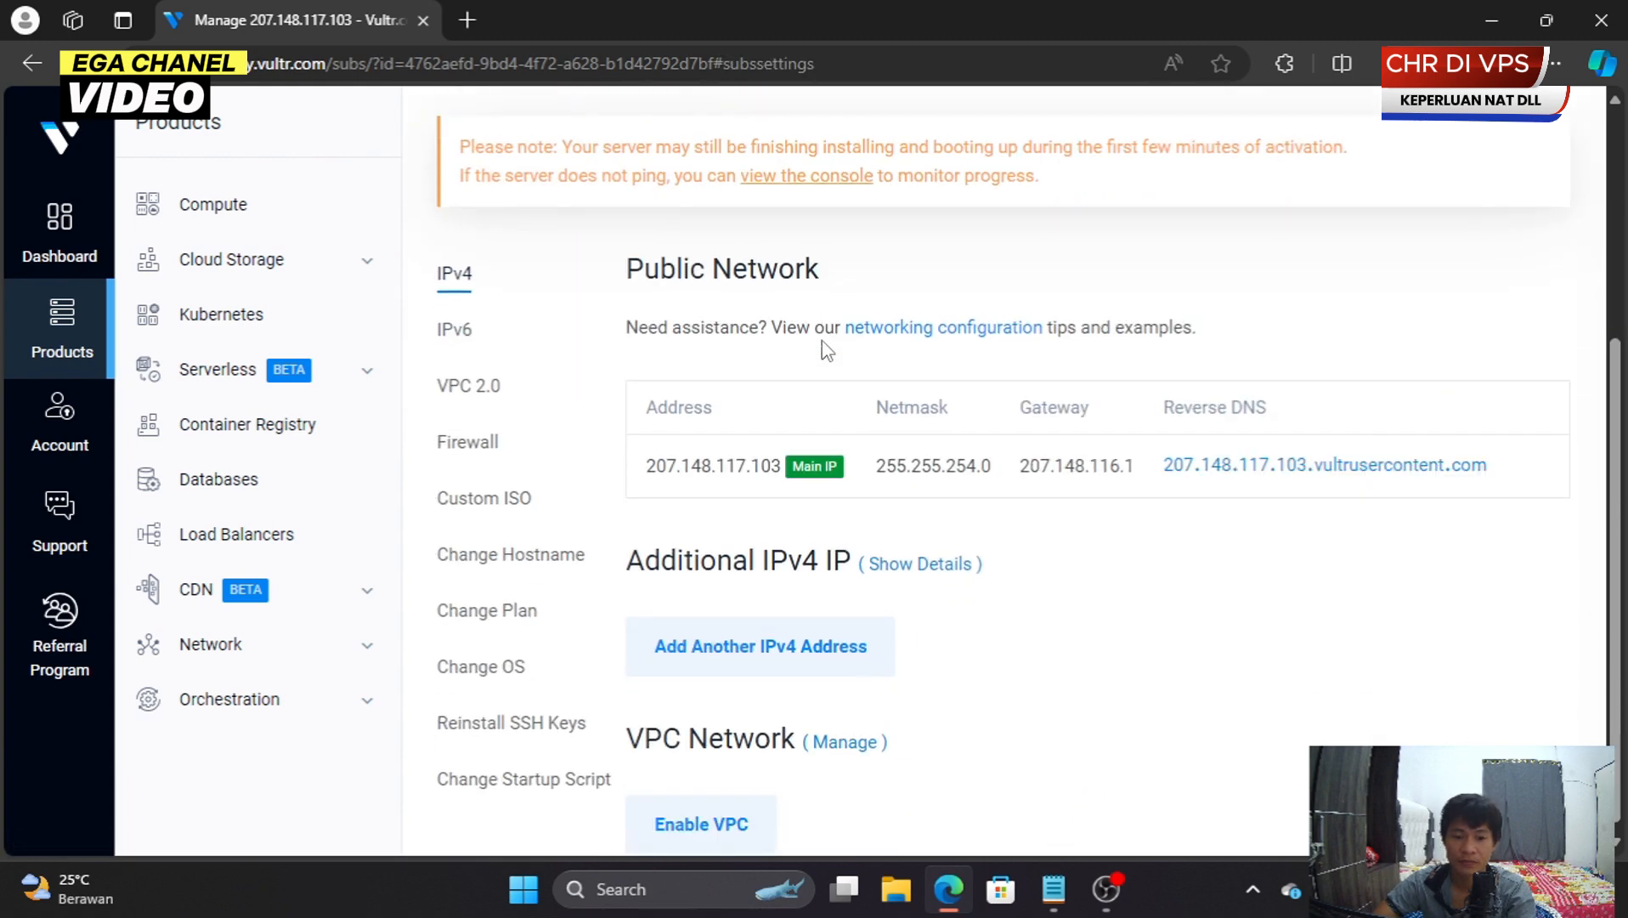
pyautogui.click(481, 507)
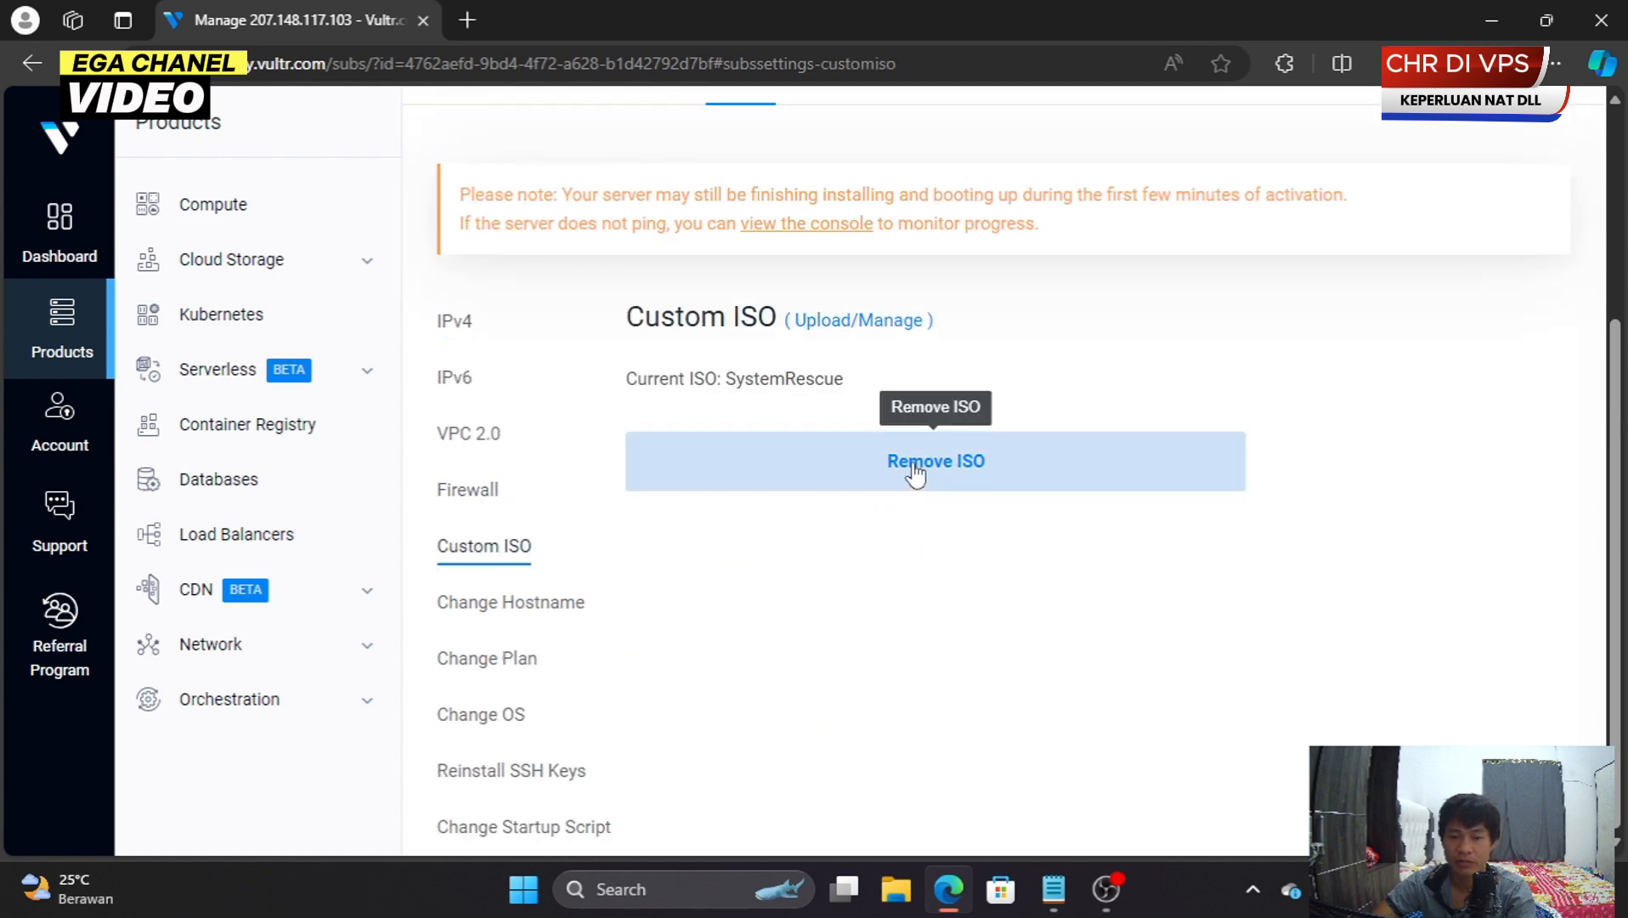
pyautogui.click(914, 473)
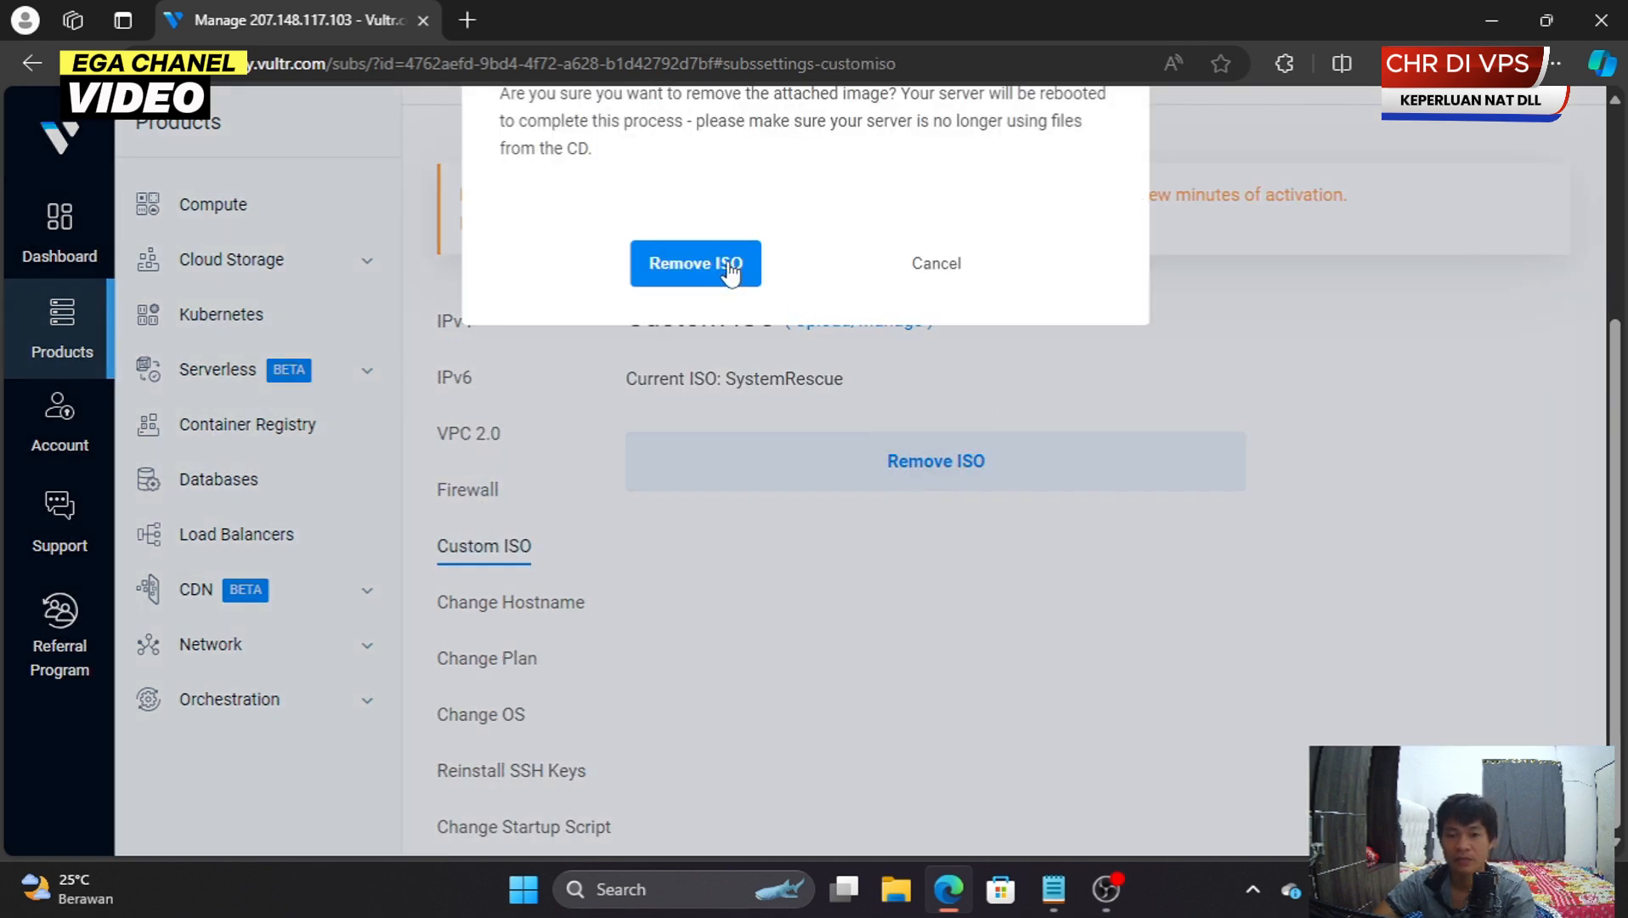
pyautogui.click(712, 514)
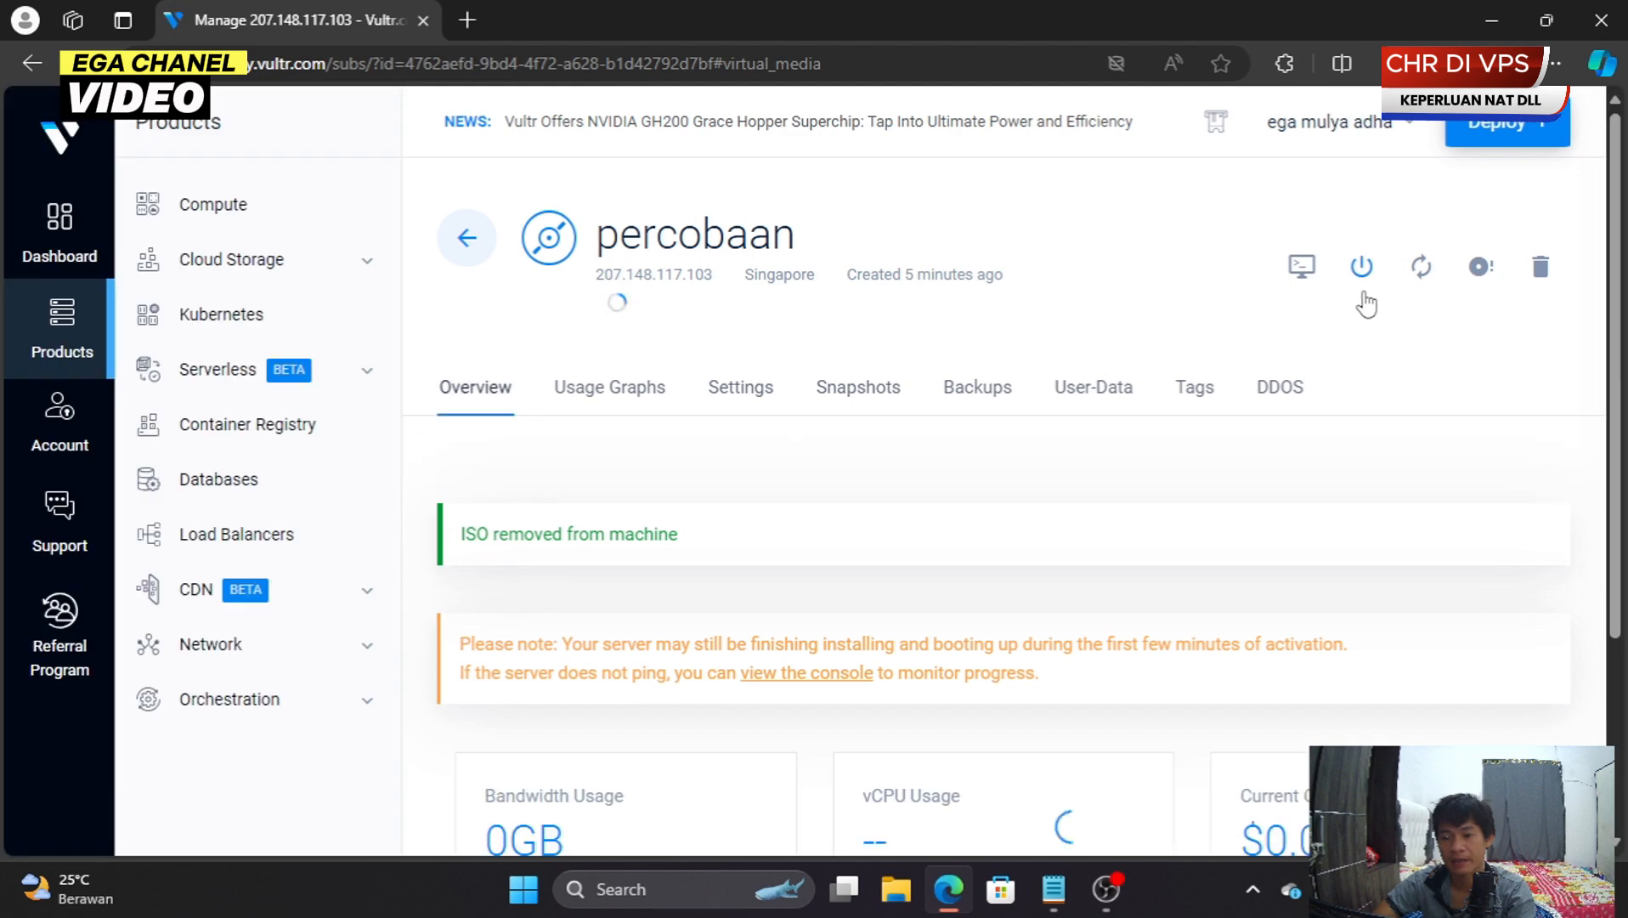
# - Hard-restart the percobaan server so it boots from the CHR disk
pyautogui.scroll(-3, 962, 519)
pyautogui.scroll(3, 962, 523)
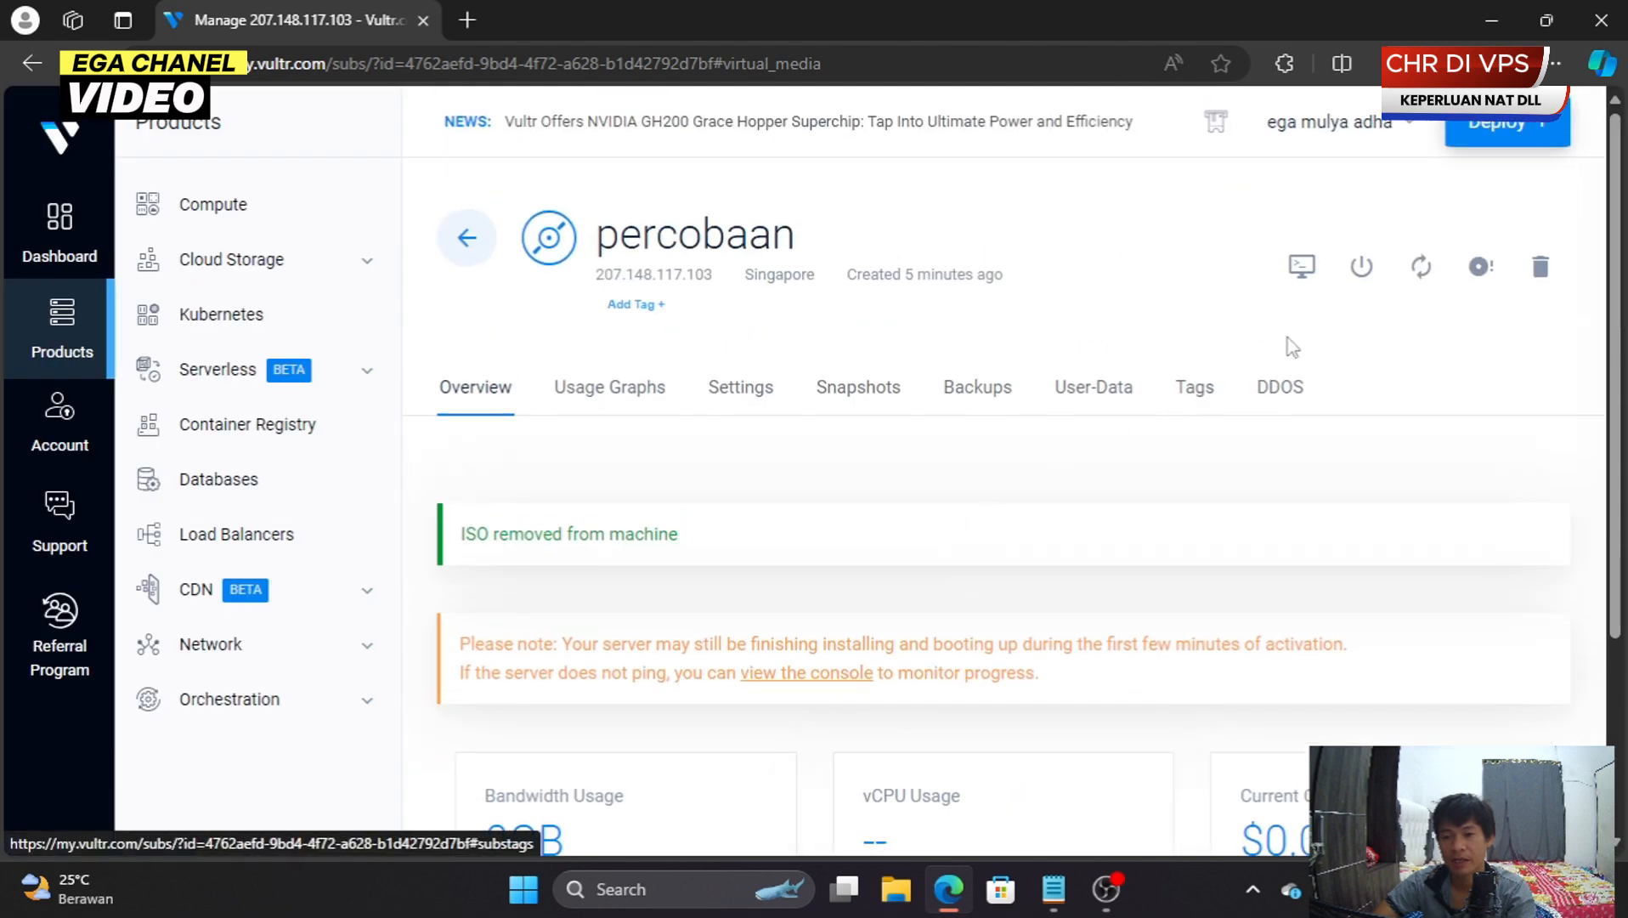
pyautogui.click(1419, 277)
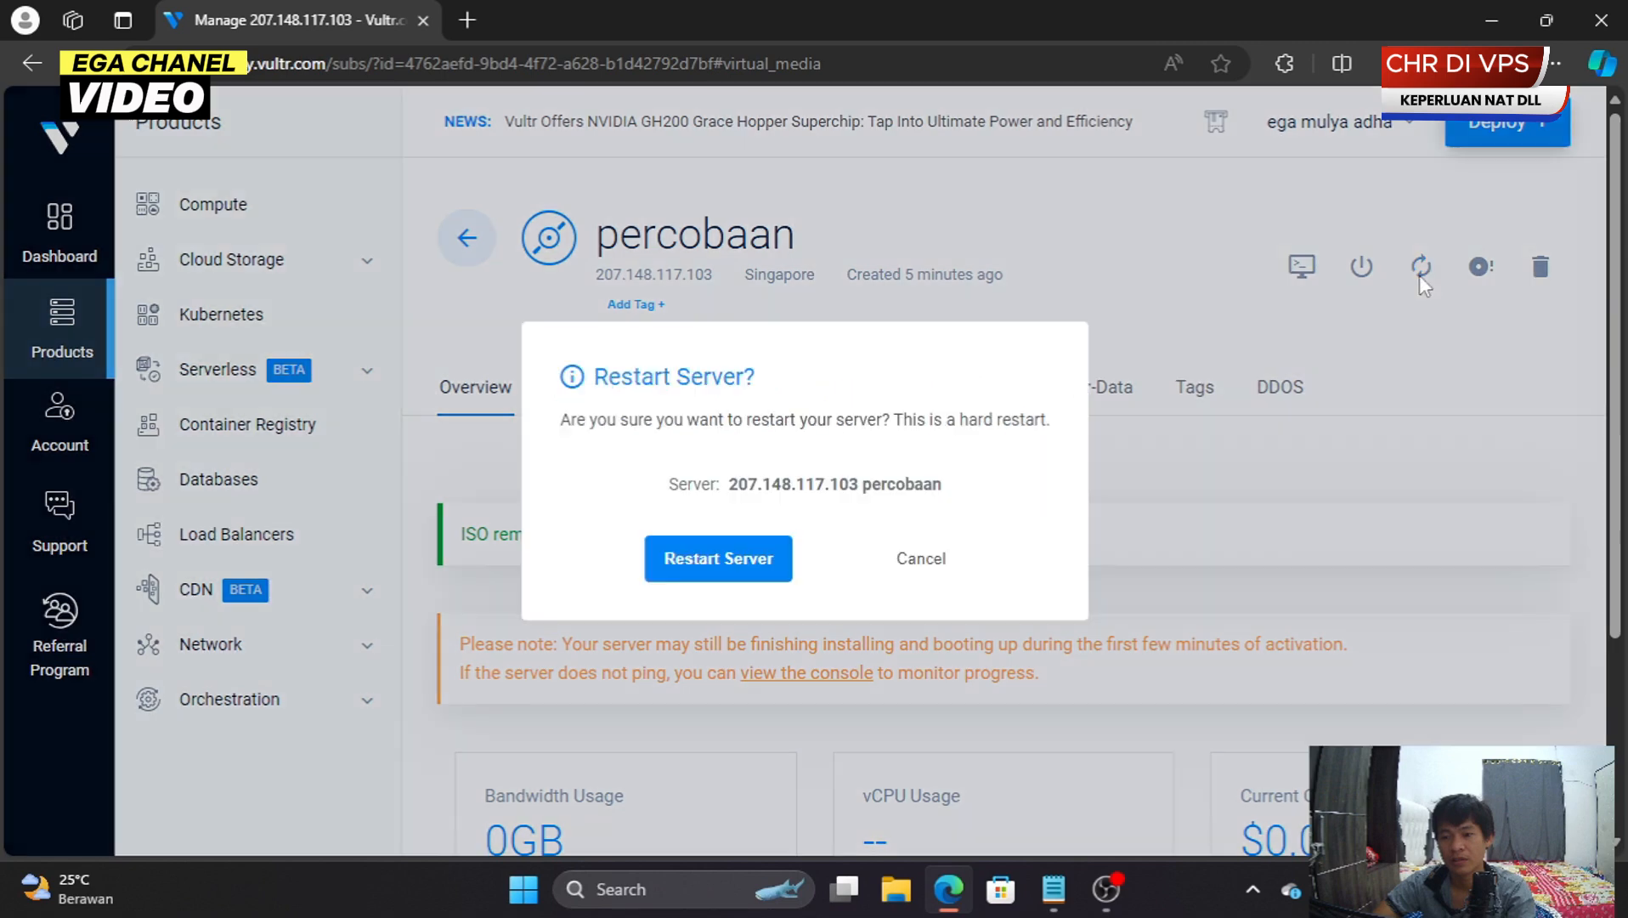
pyautogui.click(748, 559)
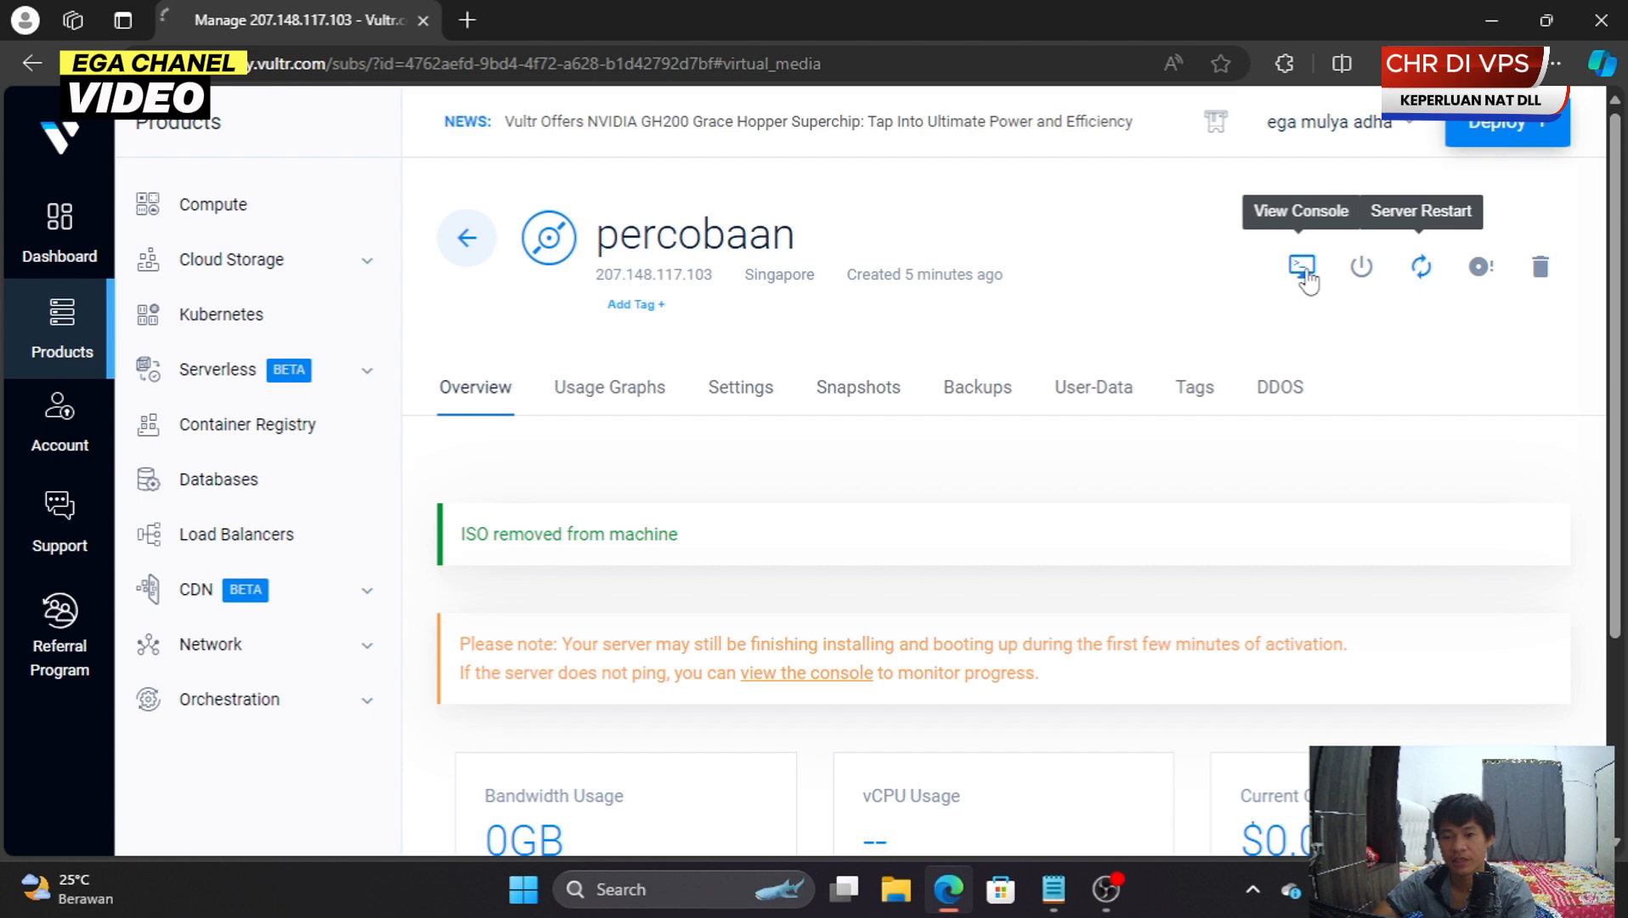
pyautogui.scroll(-3, 1098, 476)
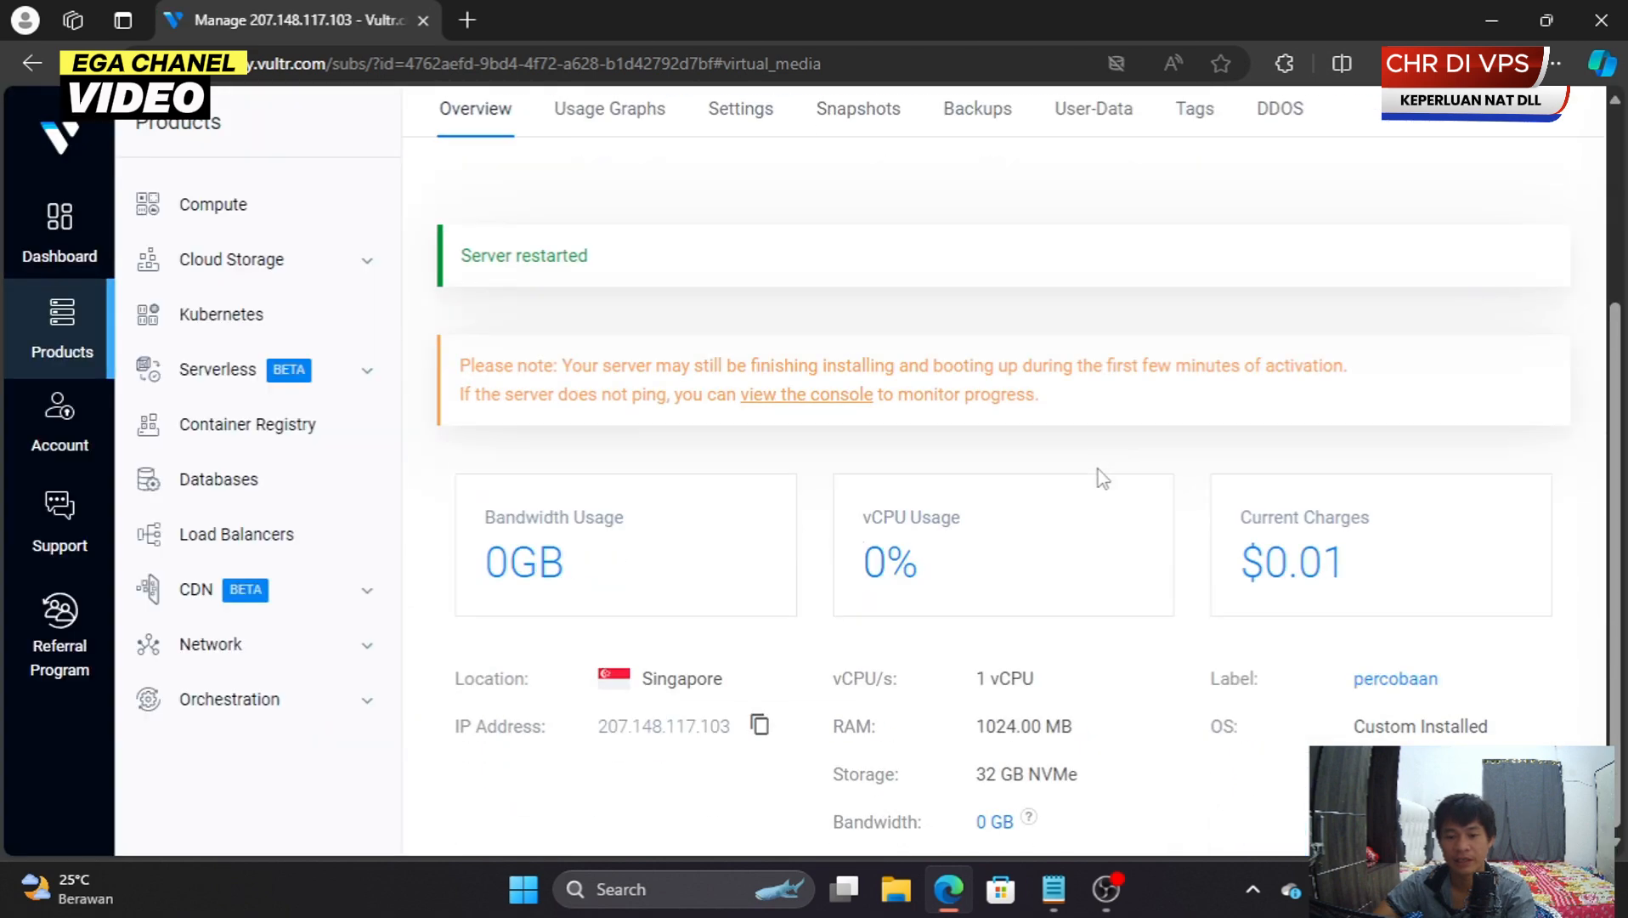
pyautogui.scroll(3, 1092, 489)
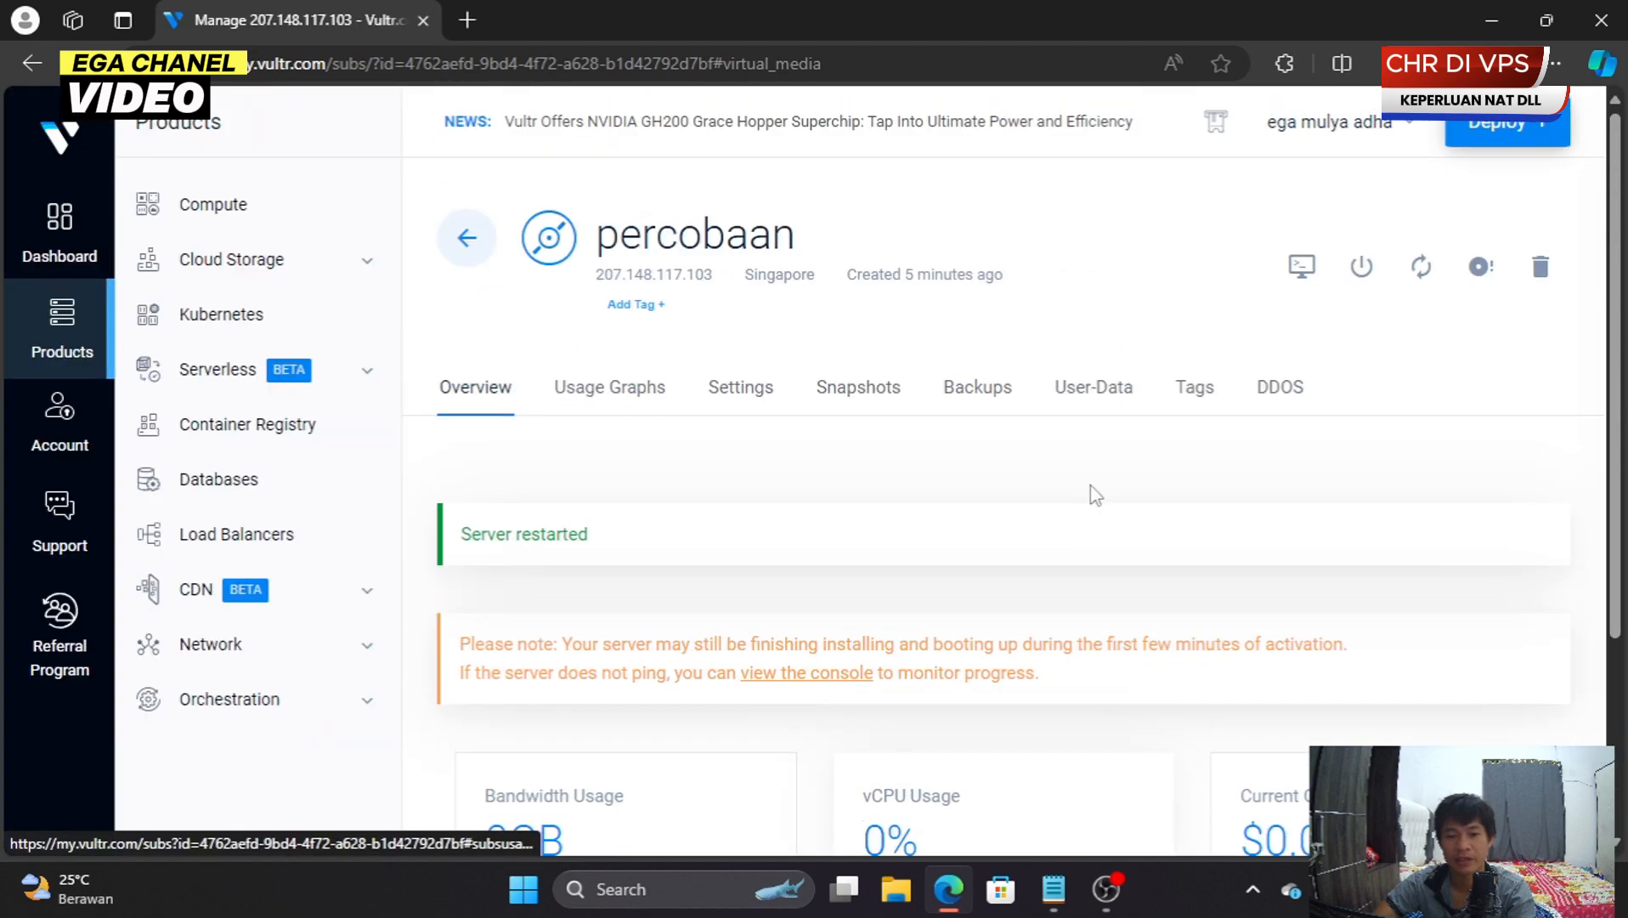
# - Confirm the console reaches the MikroTik 6.49.17 login, then copy the server IP 207.148.117.103
pyautogui.click(1304, 268)
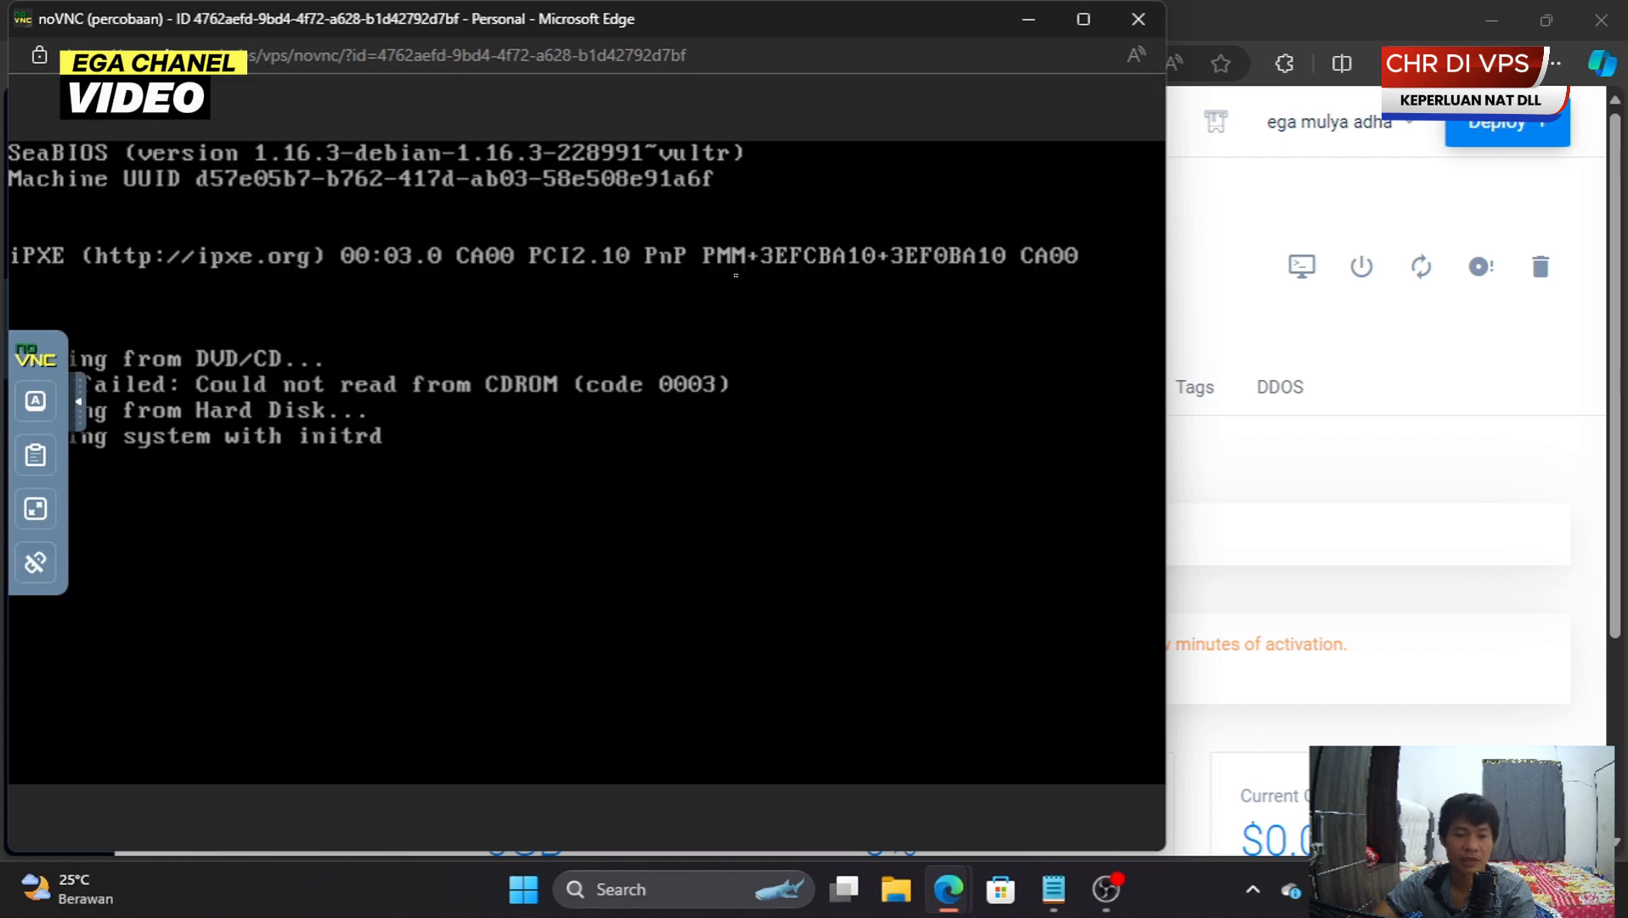
pyautogui.moveTo(767, 21); pyautogui.dragTo(1031, 49)
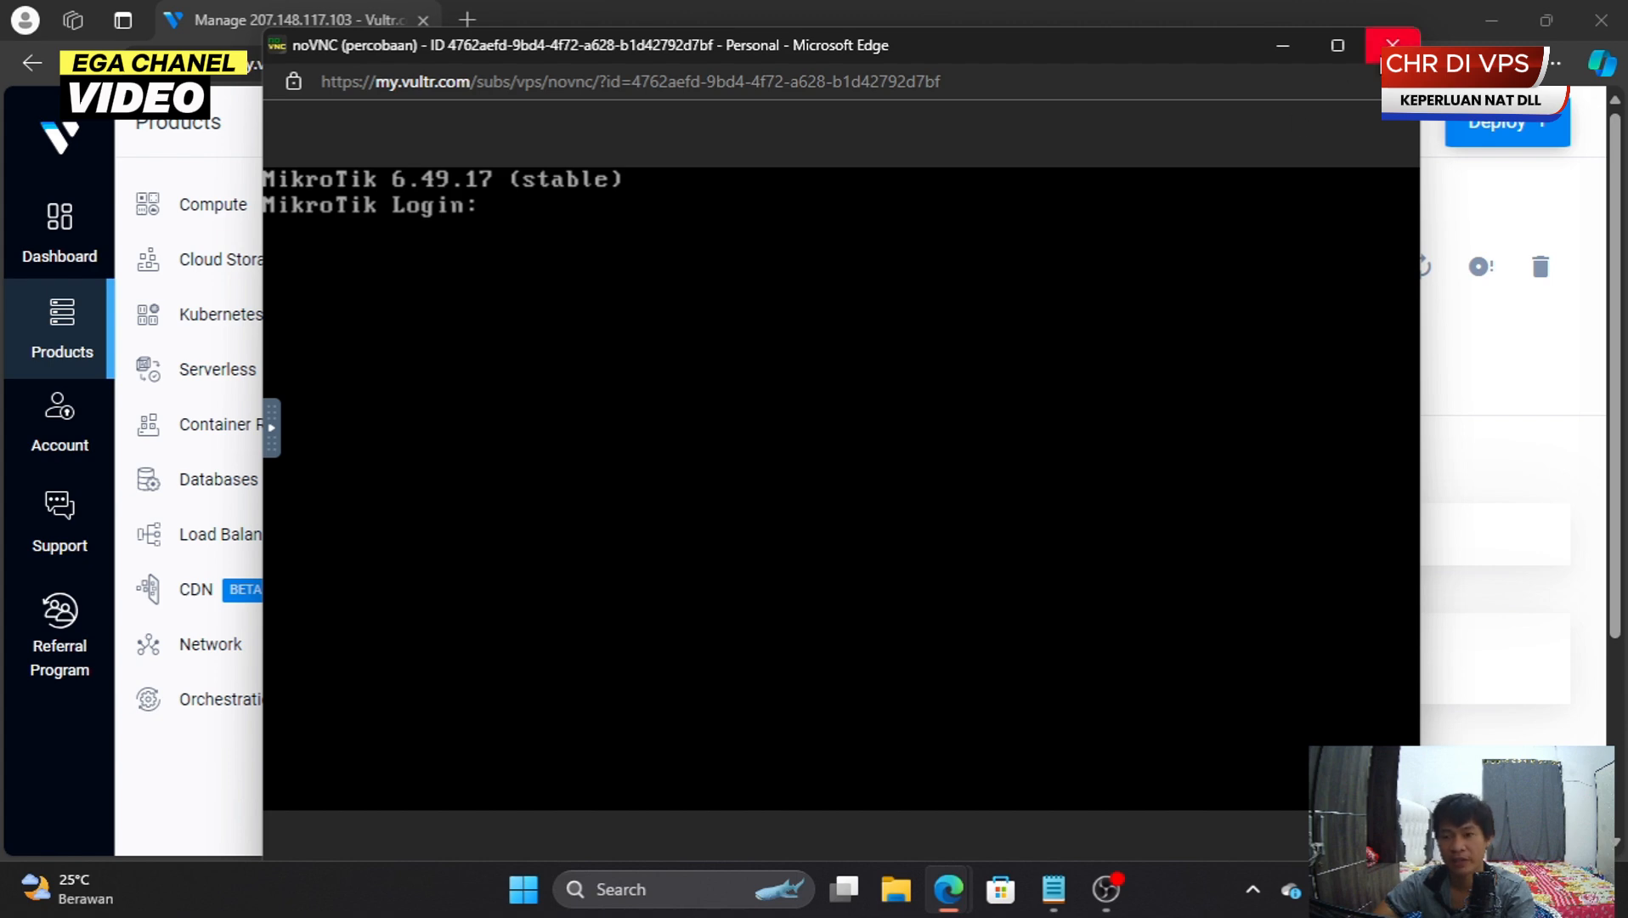
pyautogui.click(1392, 45)
pyautogui.scroll(-3, 935, 399)
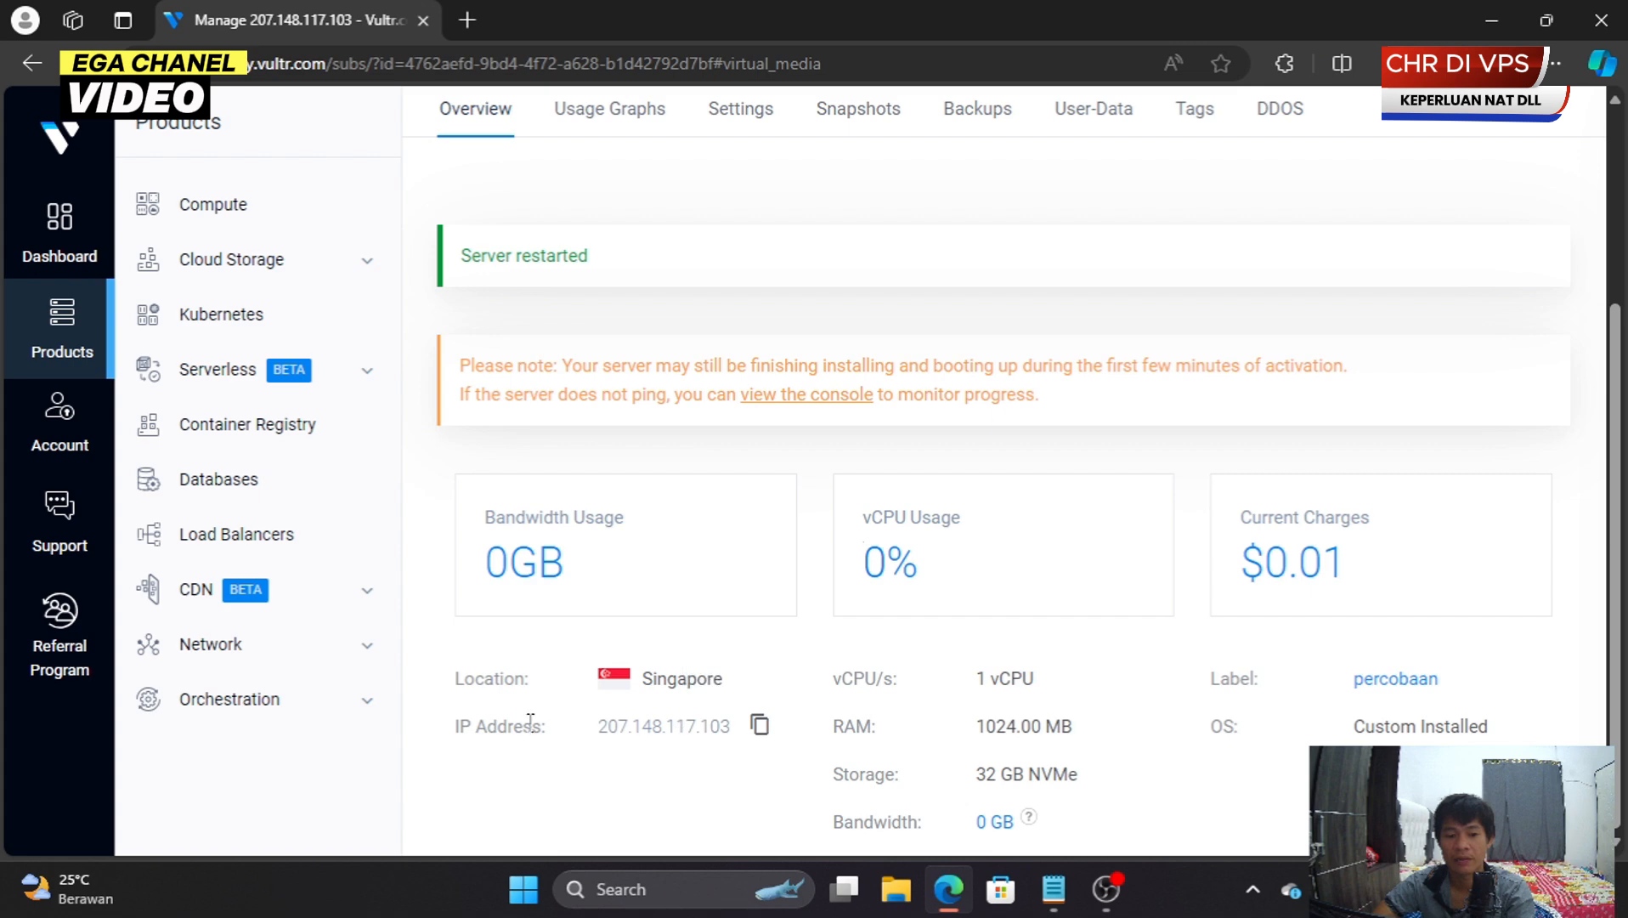
pyautogui.click(760, 727)
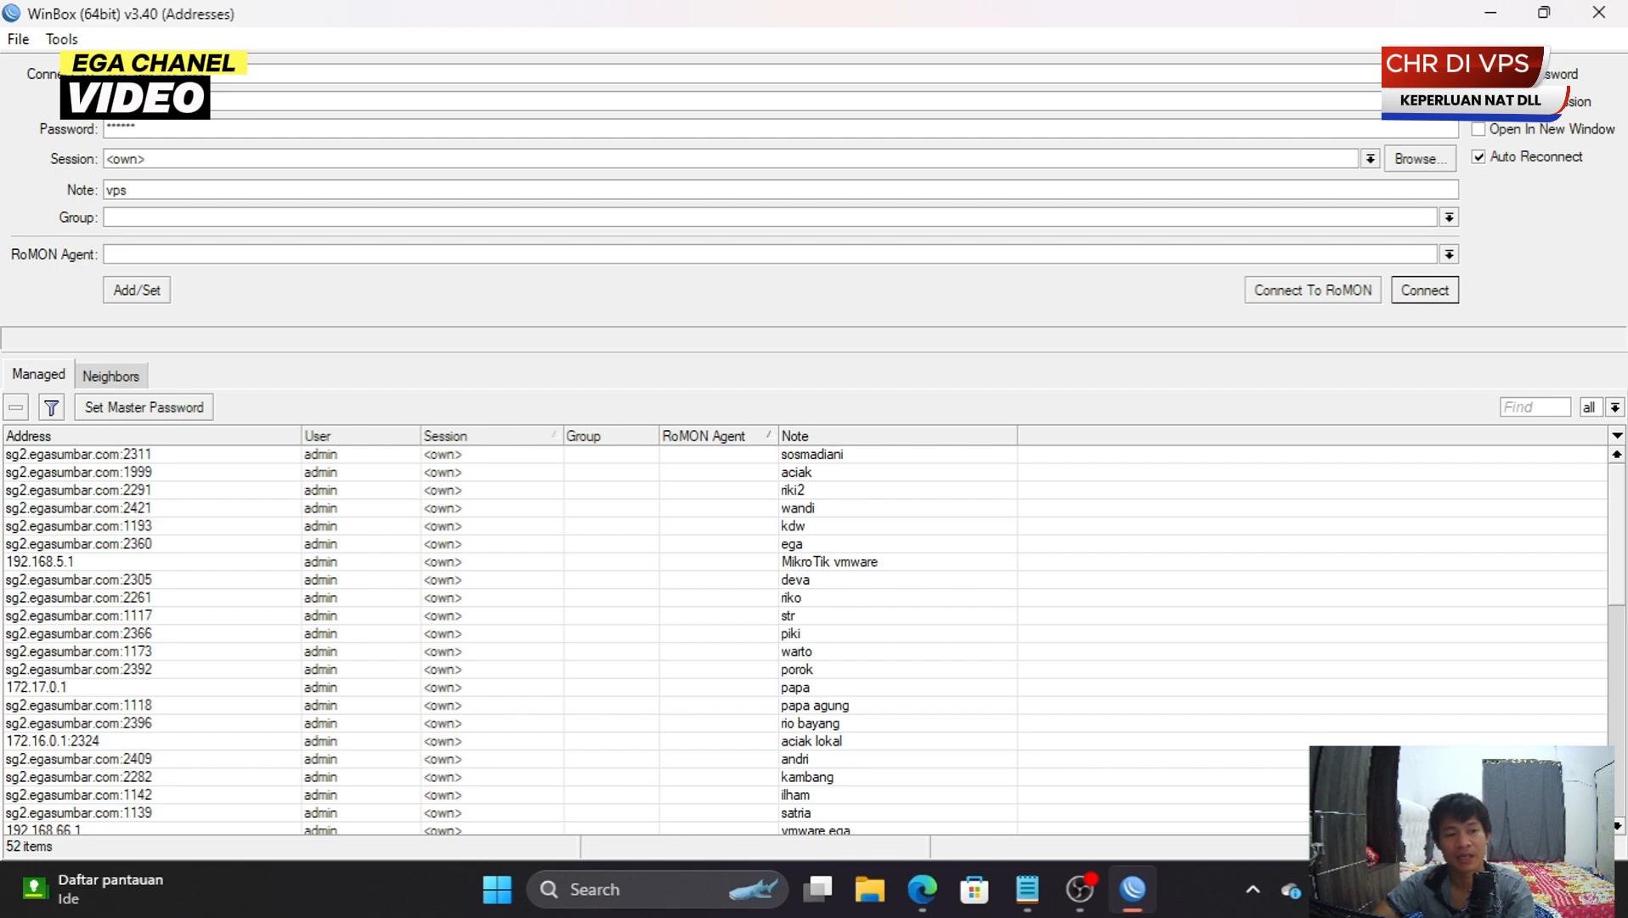
# - Clear the stored password from the vps connection's Password field
pyautogui.doubleClick(147, 128)
pyautogui.press('BackSpace')
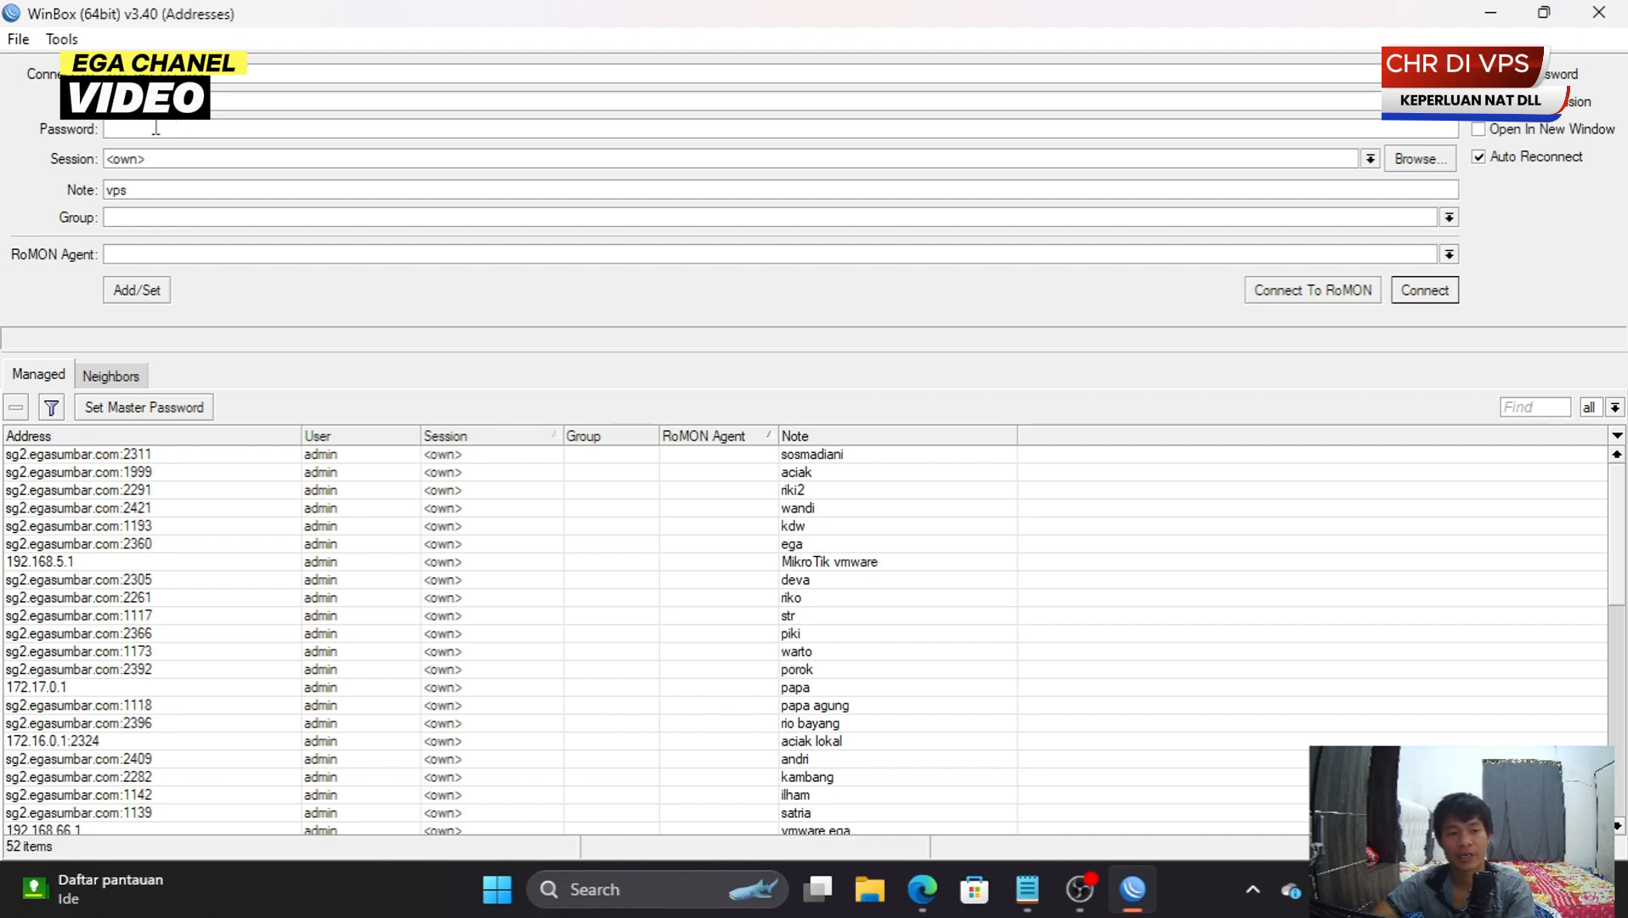
# - Log in to the CHR router and replace its expired admin password
pyautogui.press('Return')
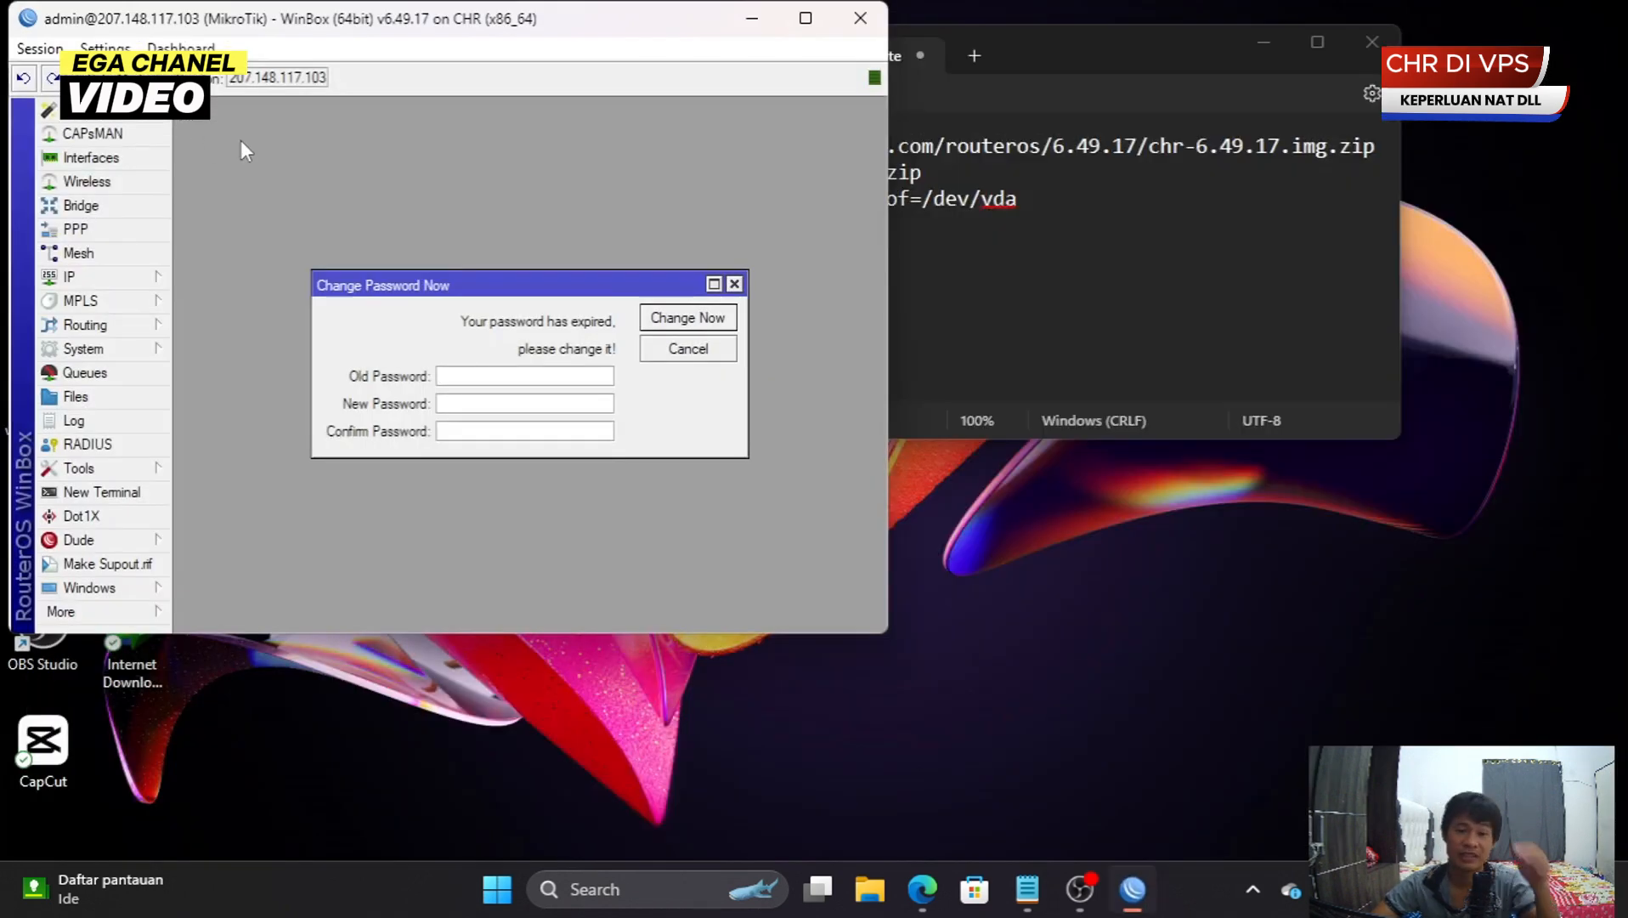
pyautogui.click(806, 17)
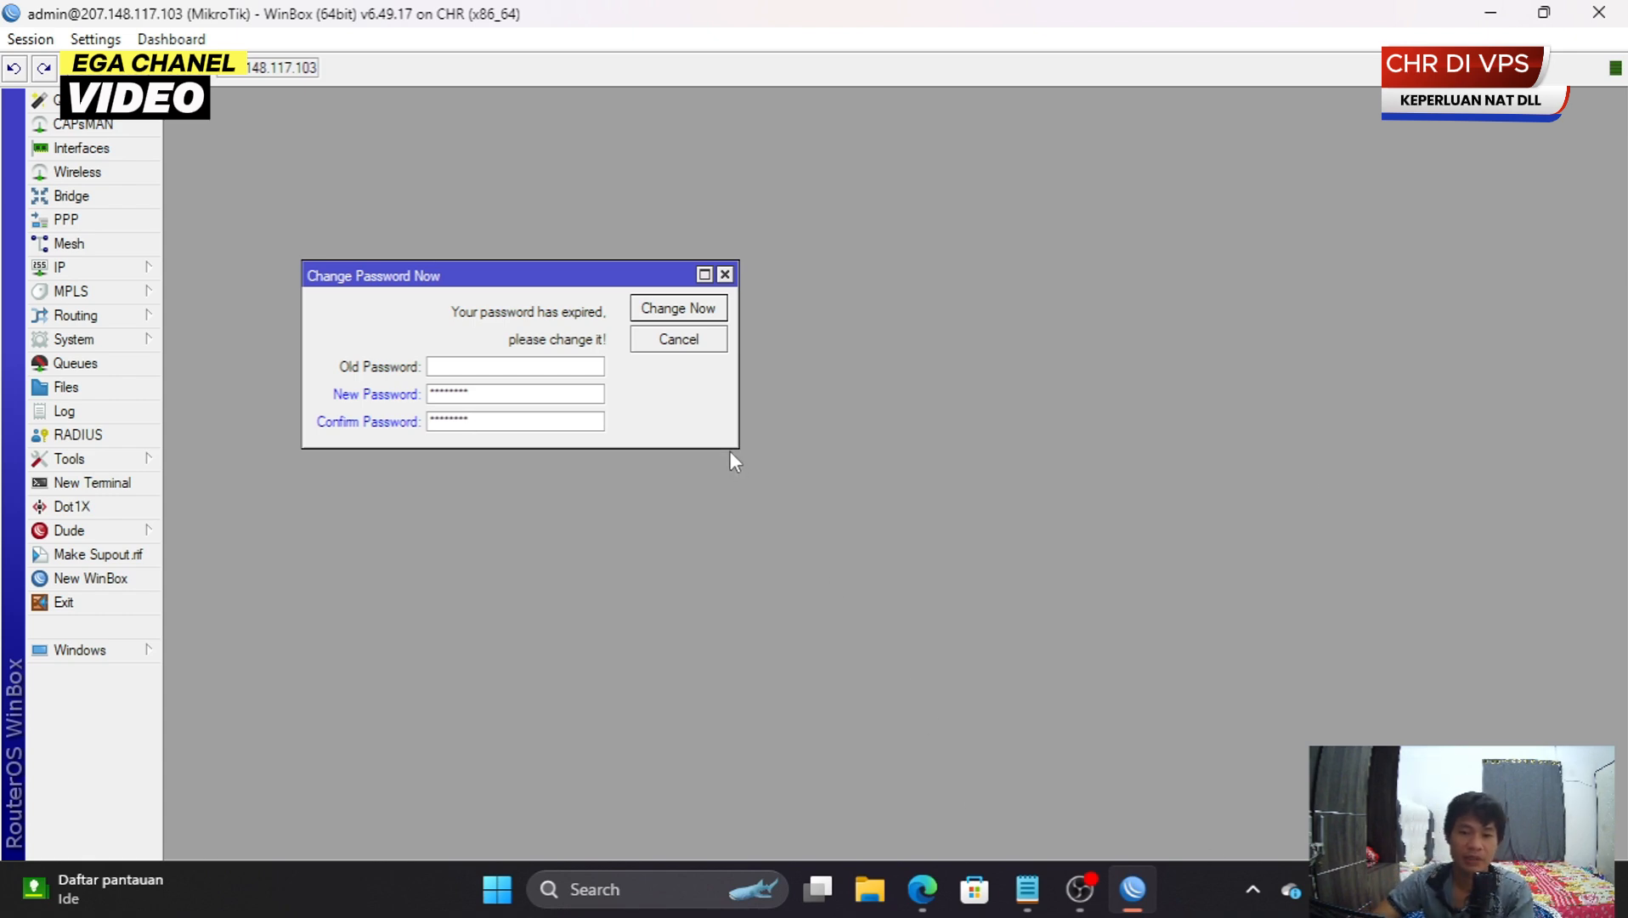
pyautogui.click(671, 313)
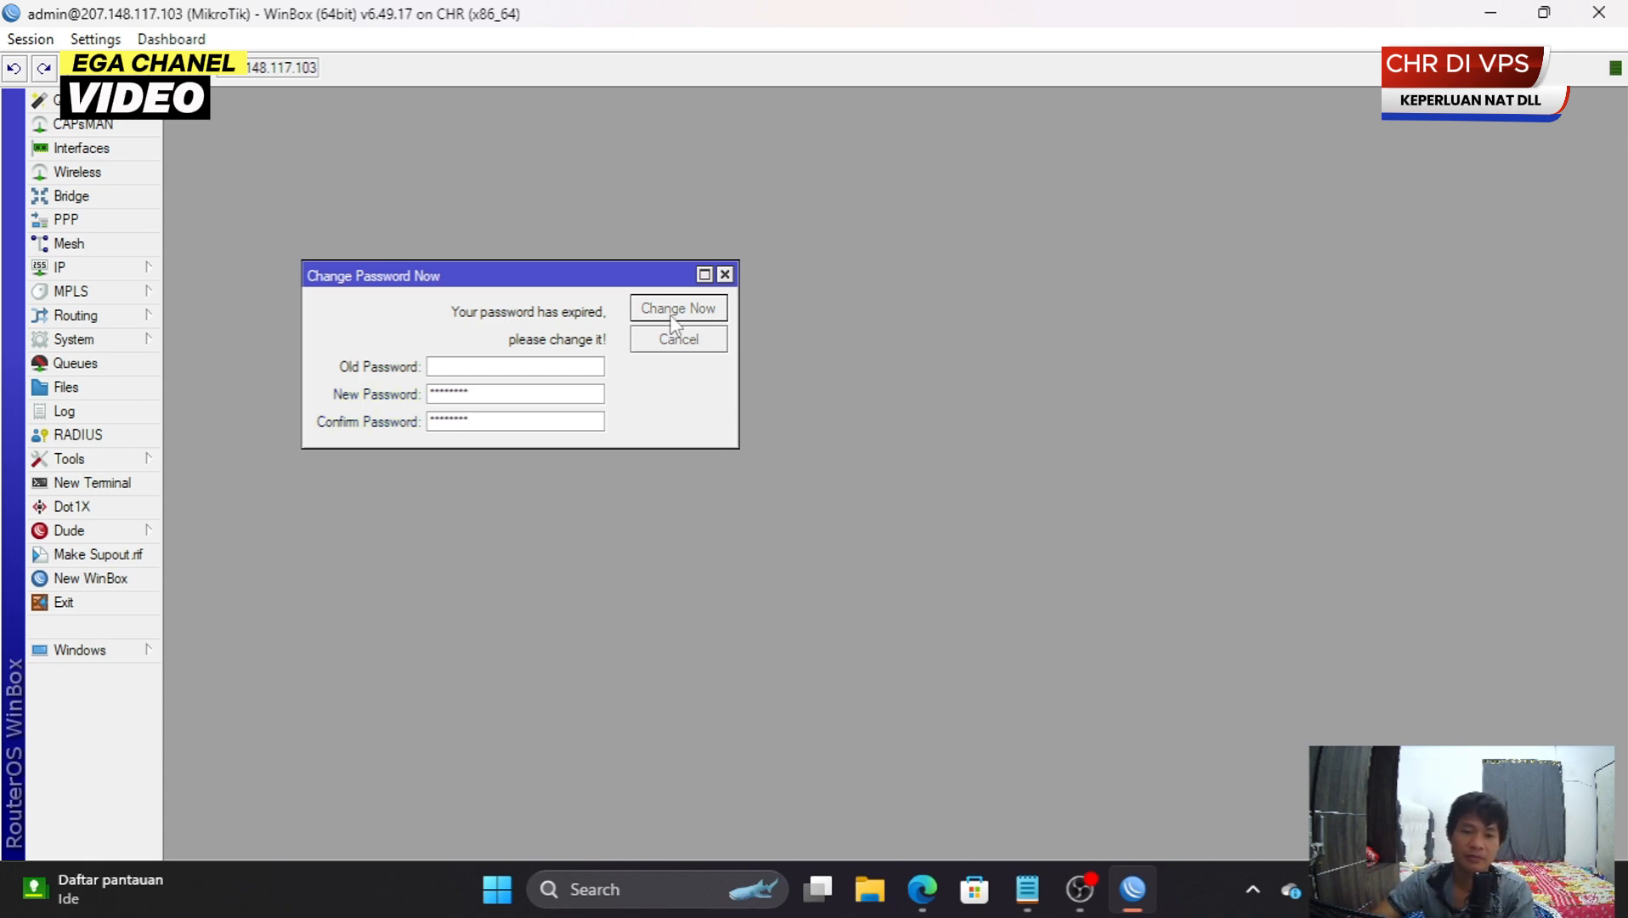
pyautogui.click(146, 579)
# - Reconnect to the CHR router with the new password and review its interface list
pyautogui.click(167, 129)
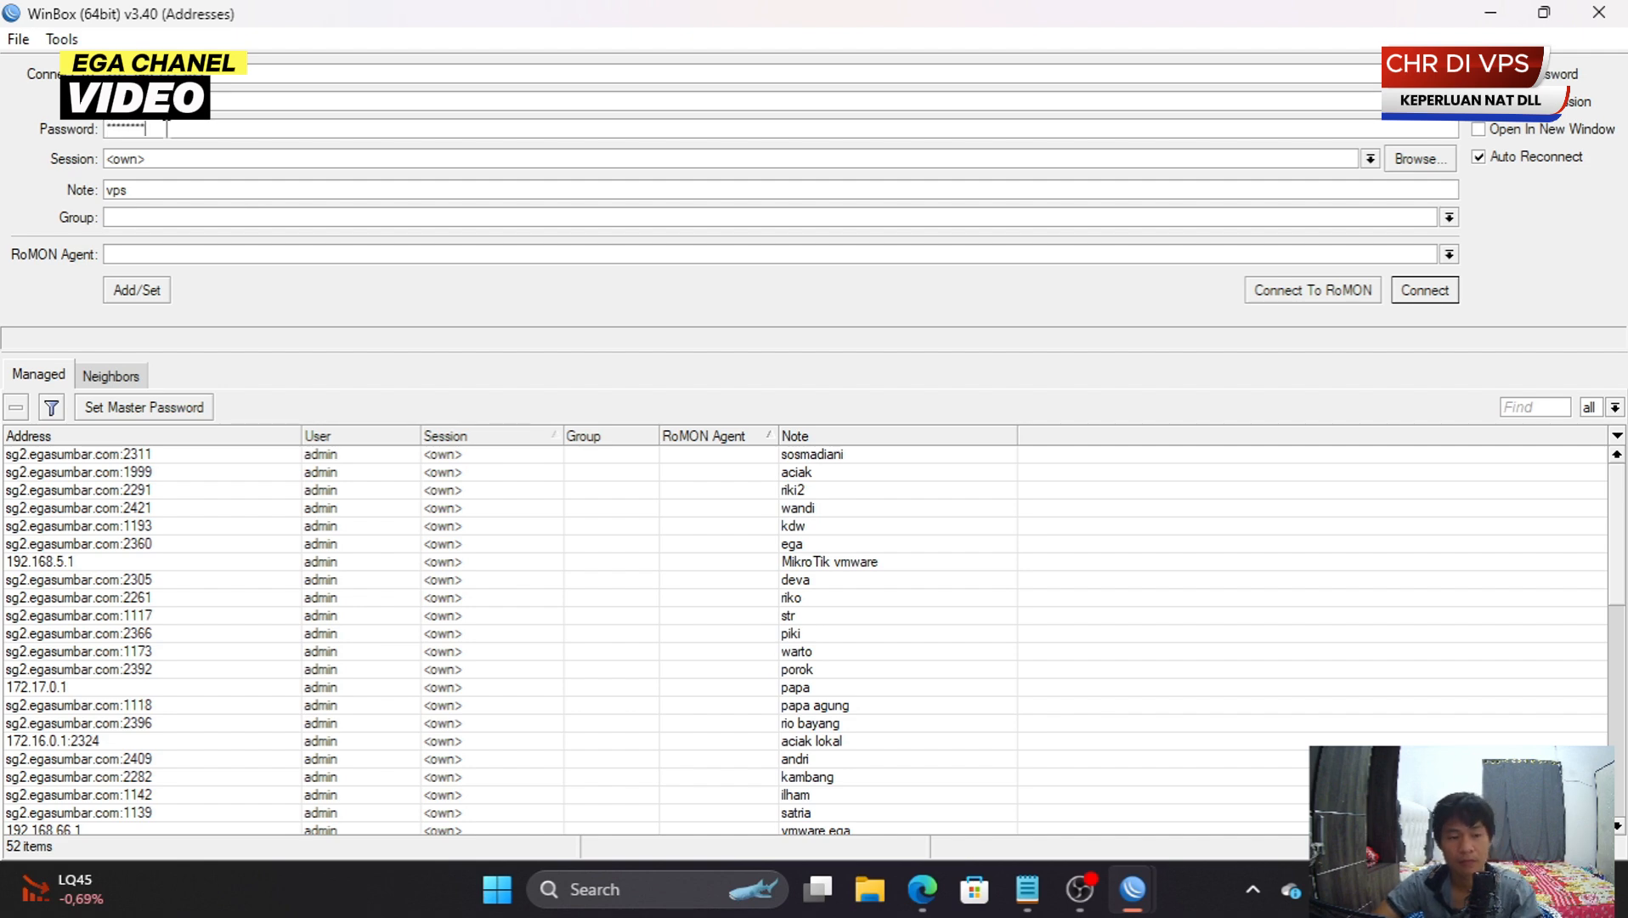
pyautogui.press('Return')
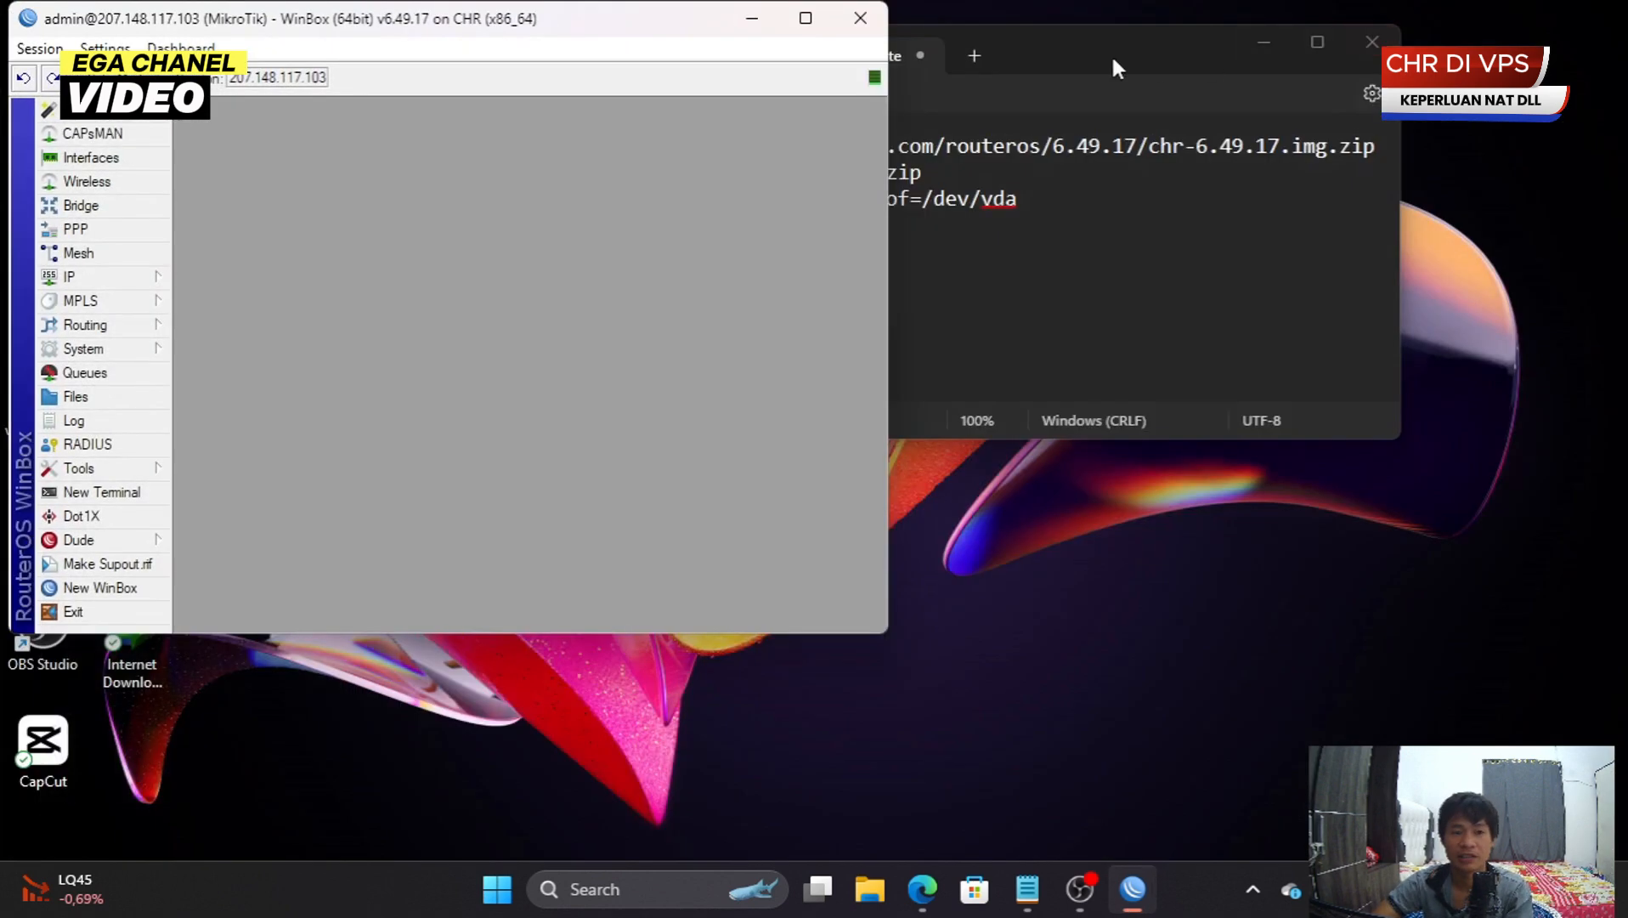
pyautogui.click(806, 18)
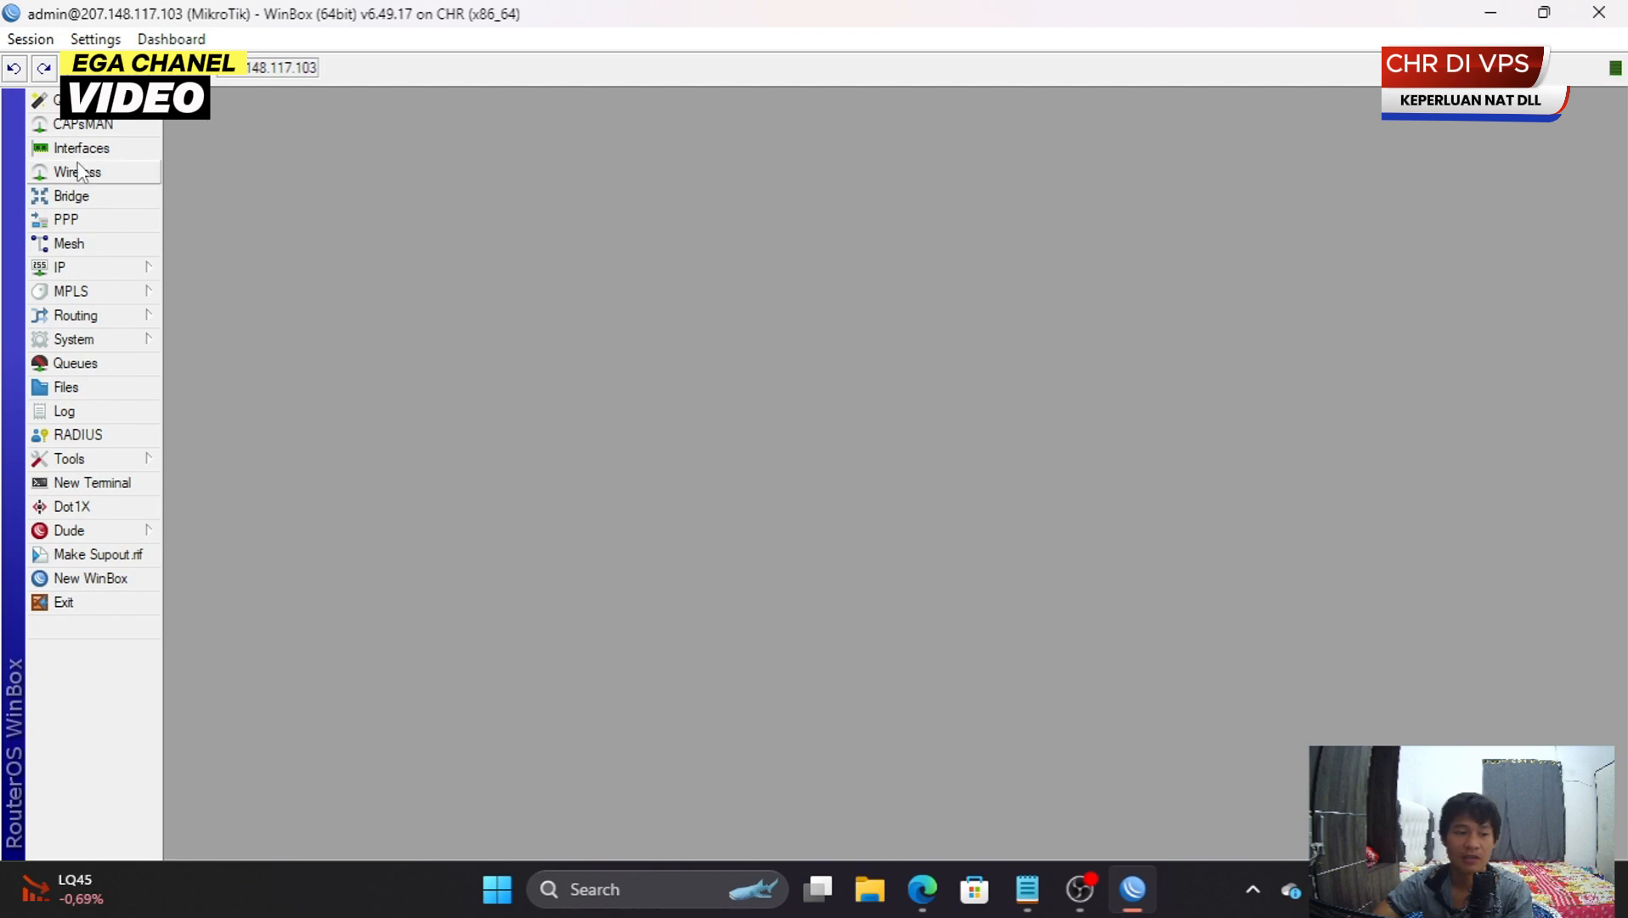
pyautogui.click(78, 147)
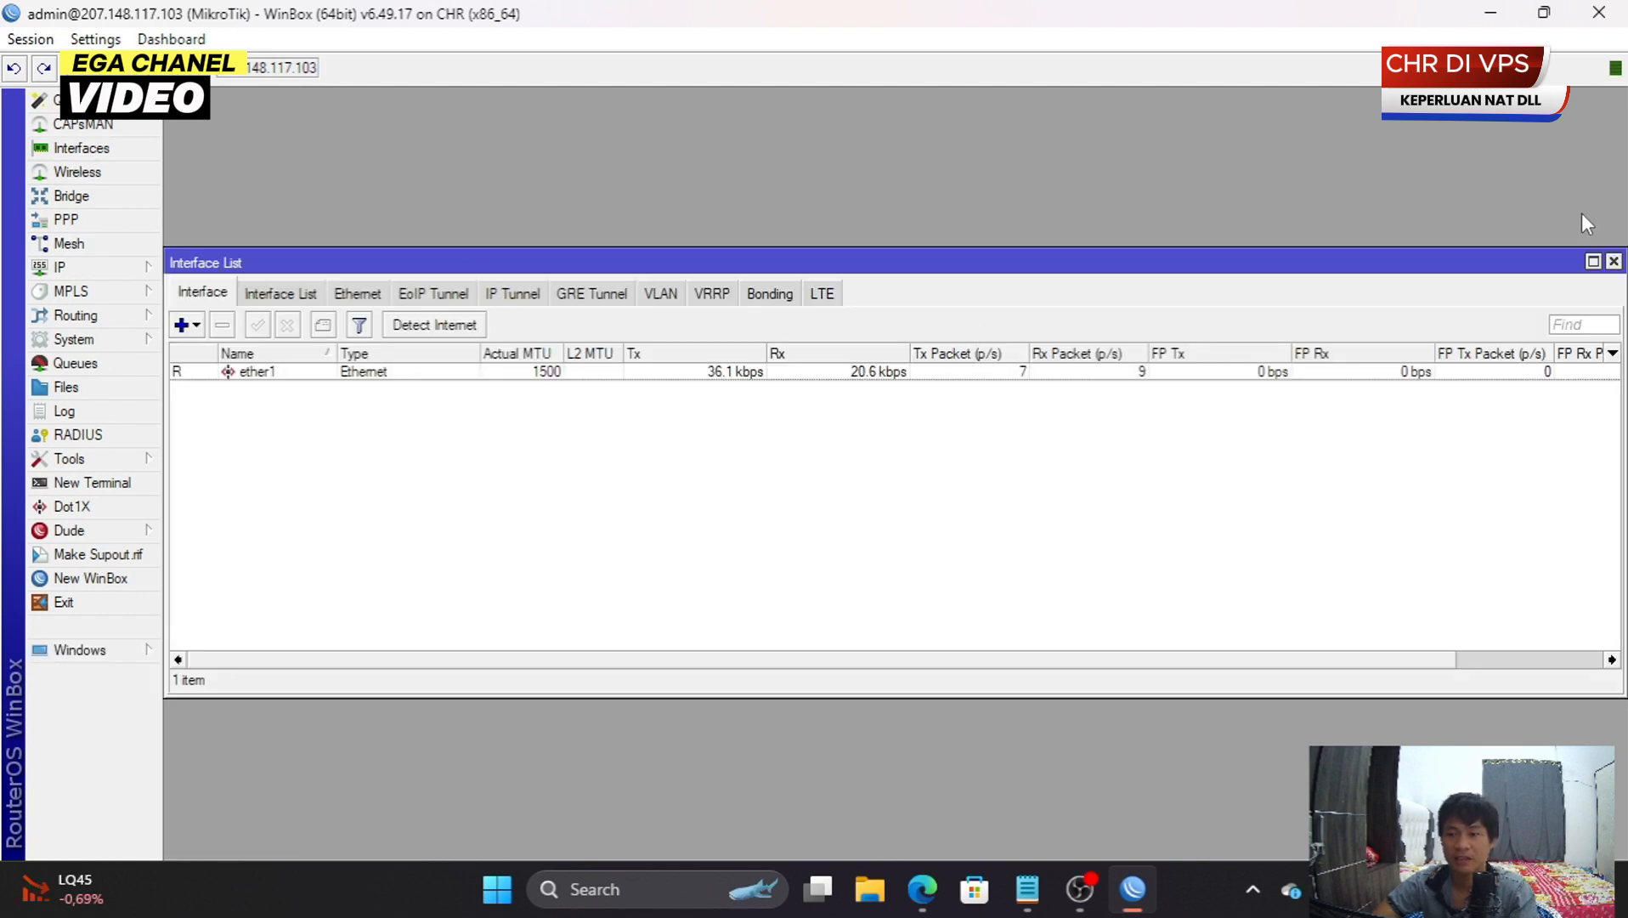
pyautogui.click(1613, 261)
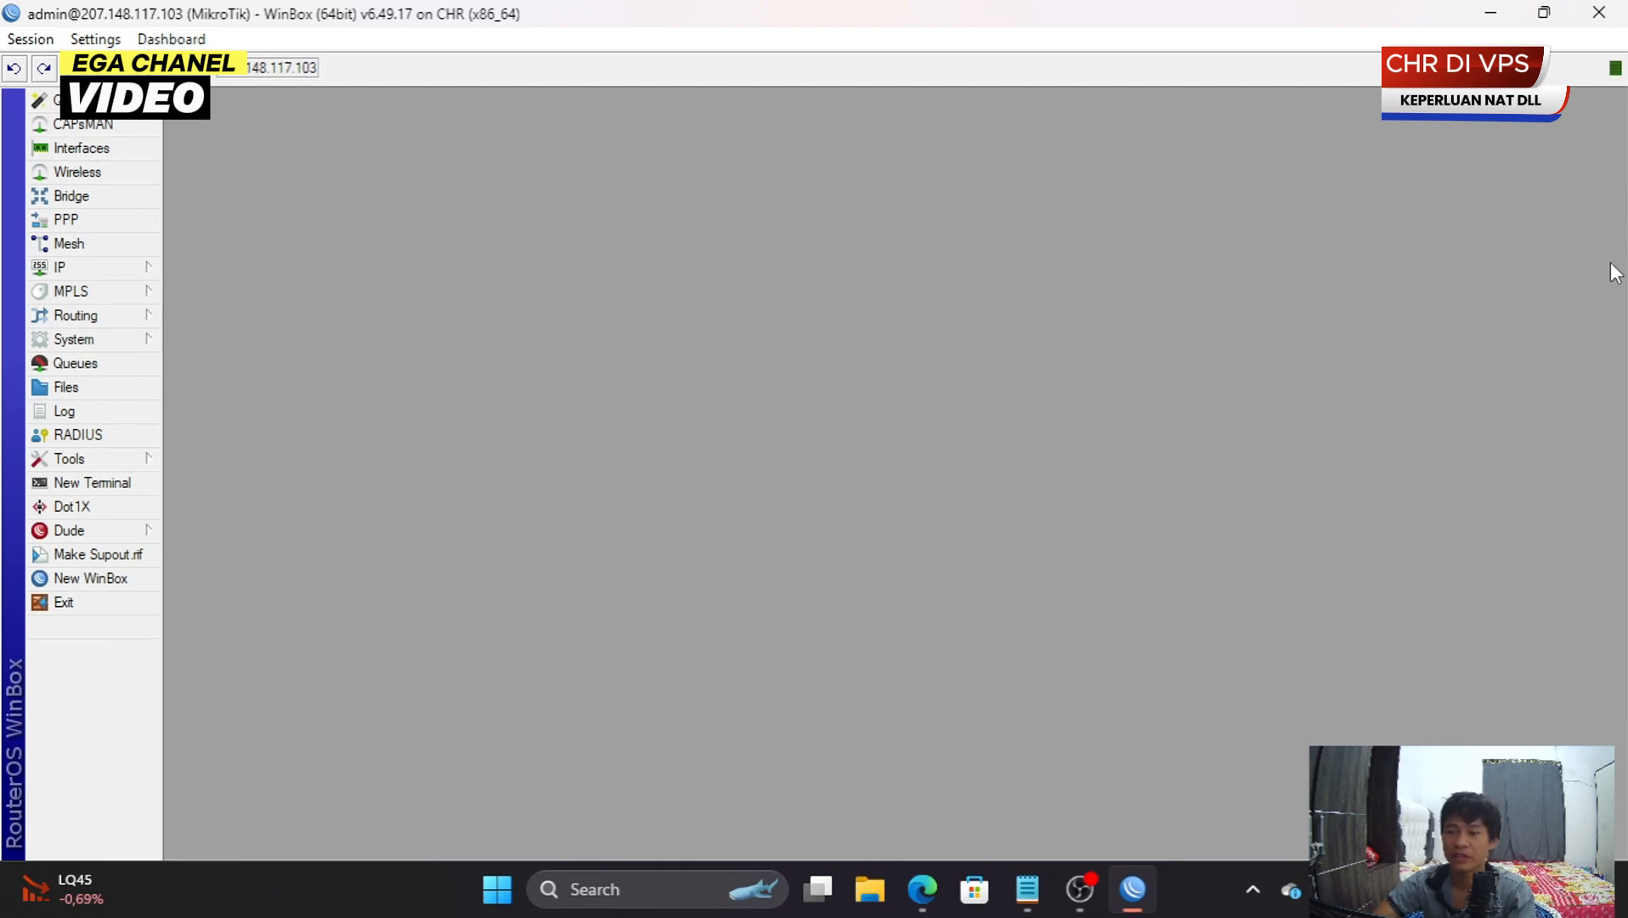
# - Check the System Resources summary, then view the License window showing level free
pyautogui.click(102, 336)
pyautogui.click(259, 633)
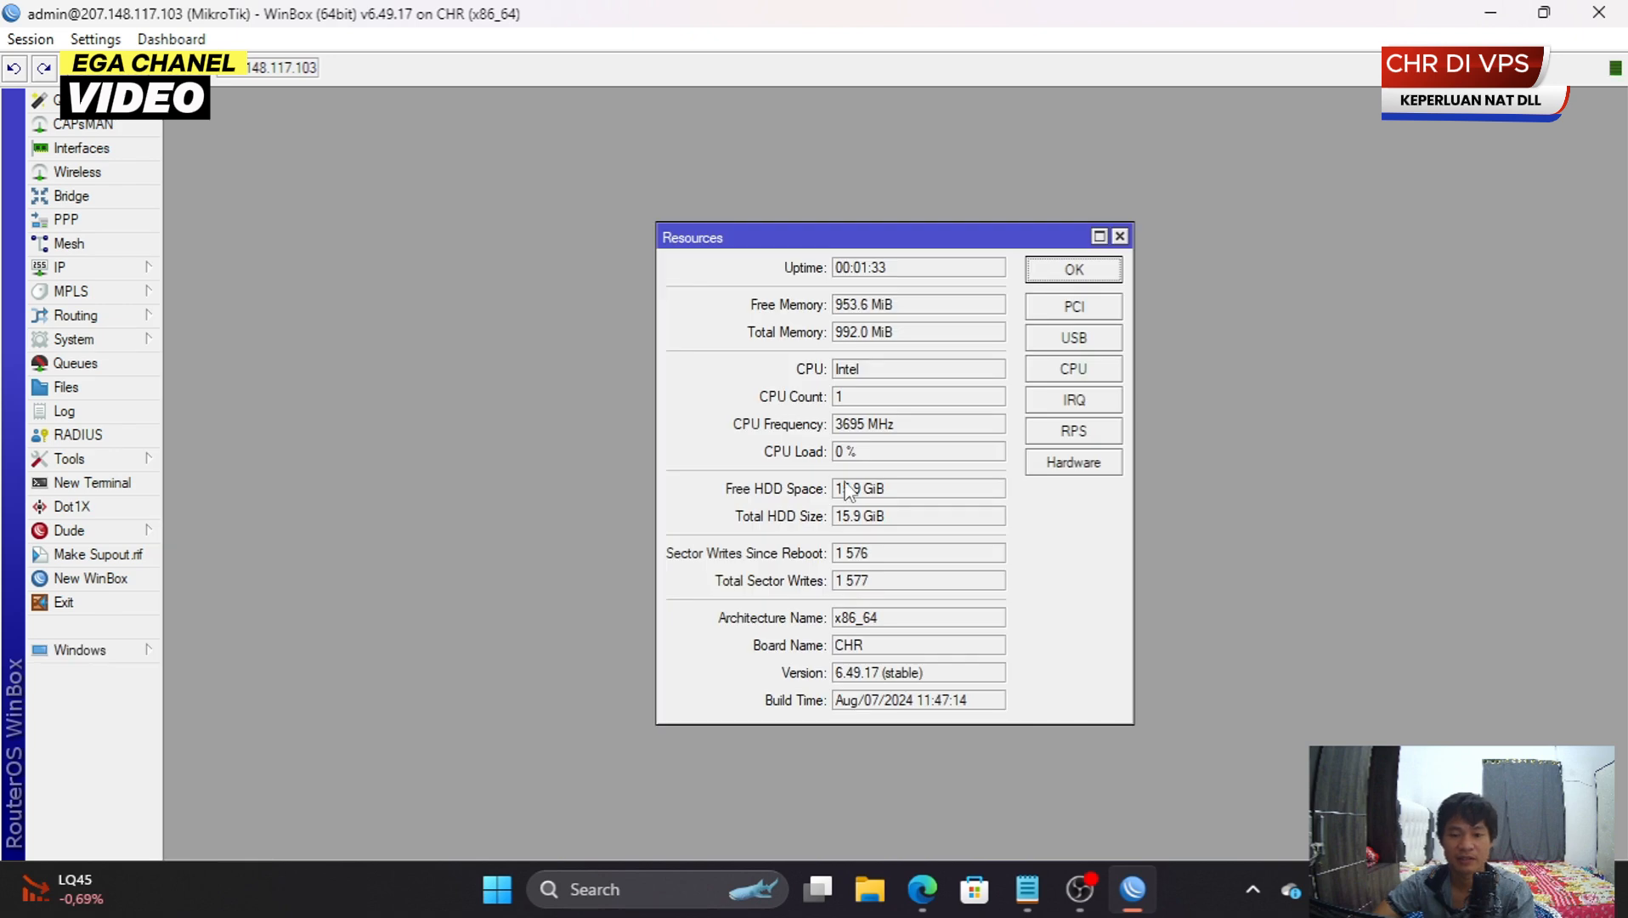
pyautogui.click(1120, 237)
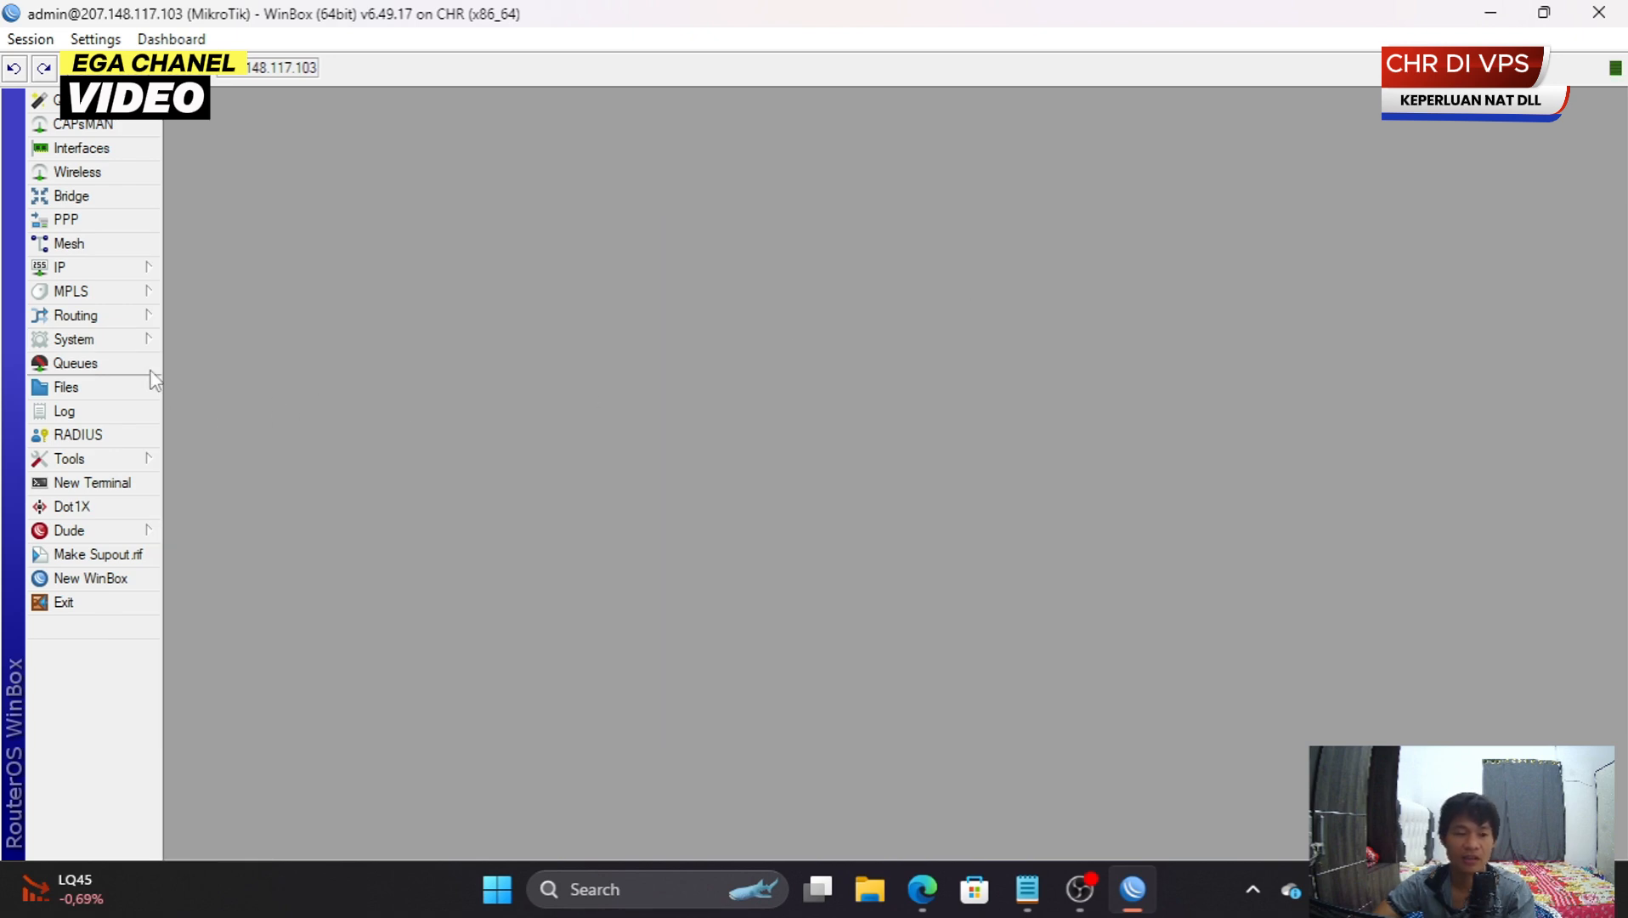
pyautogui.click(119, 340)
pyautogui.click(234, 440)
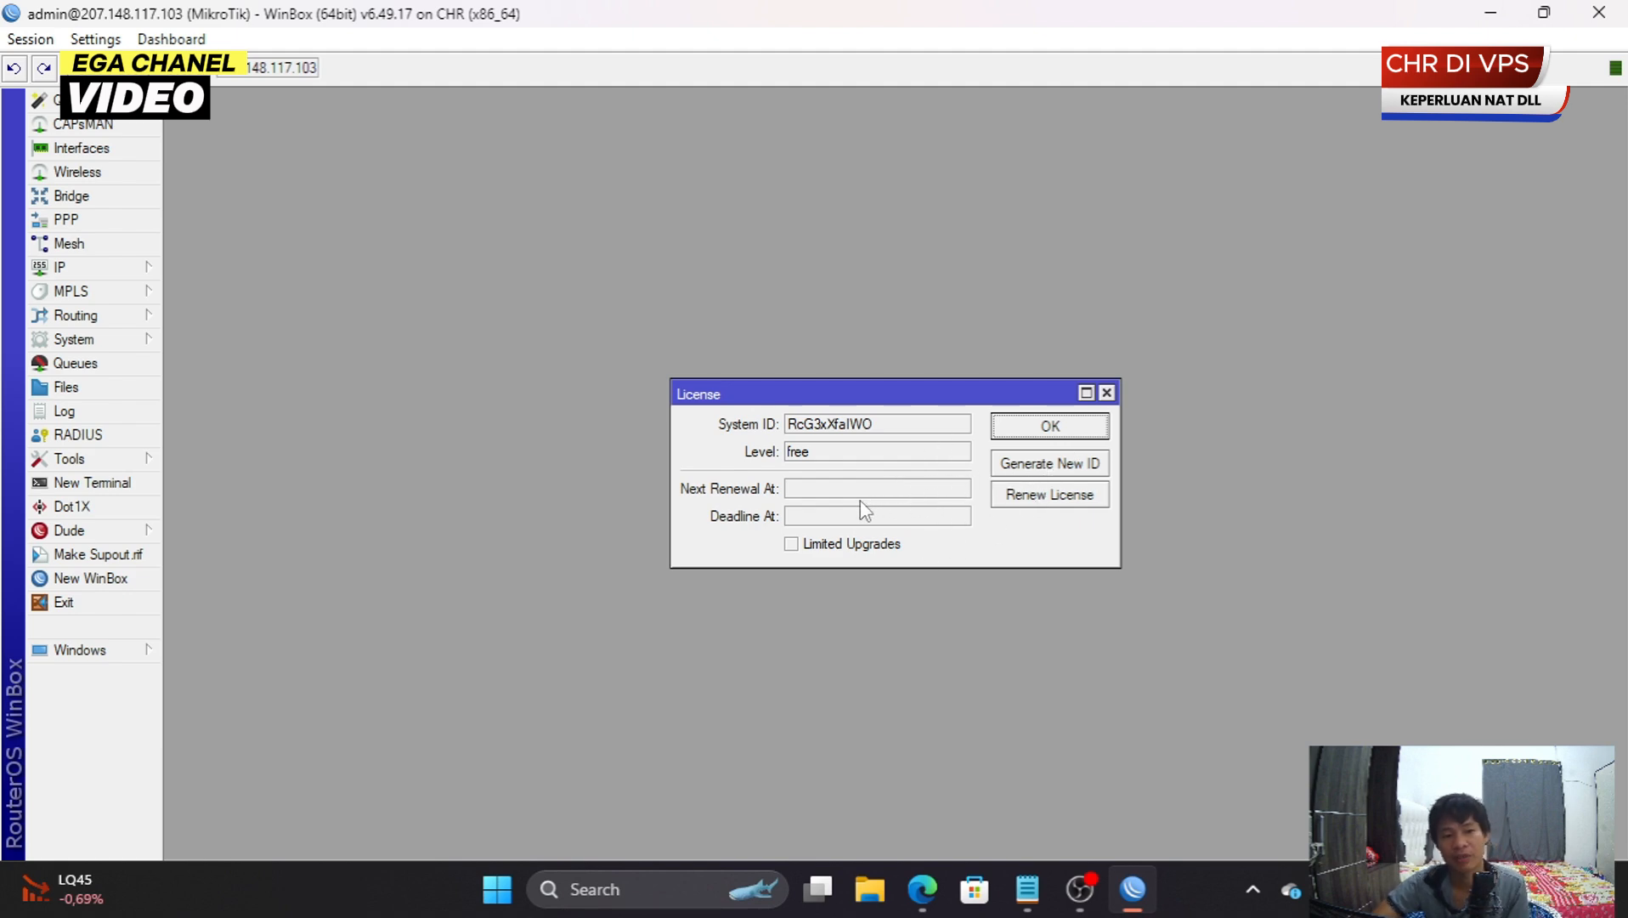
# - Close the License window and bring up a new WinBox loader
pyautogui.click(1106, 393)
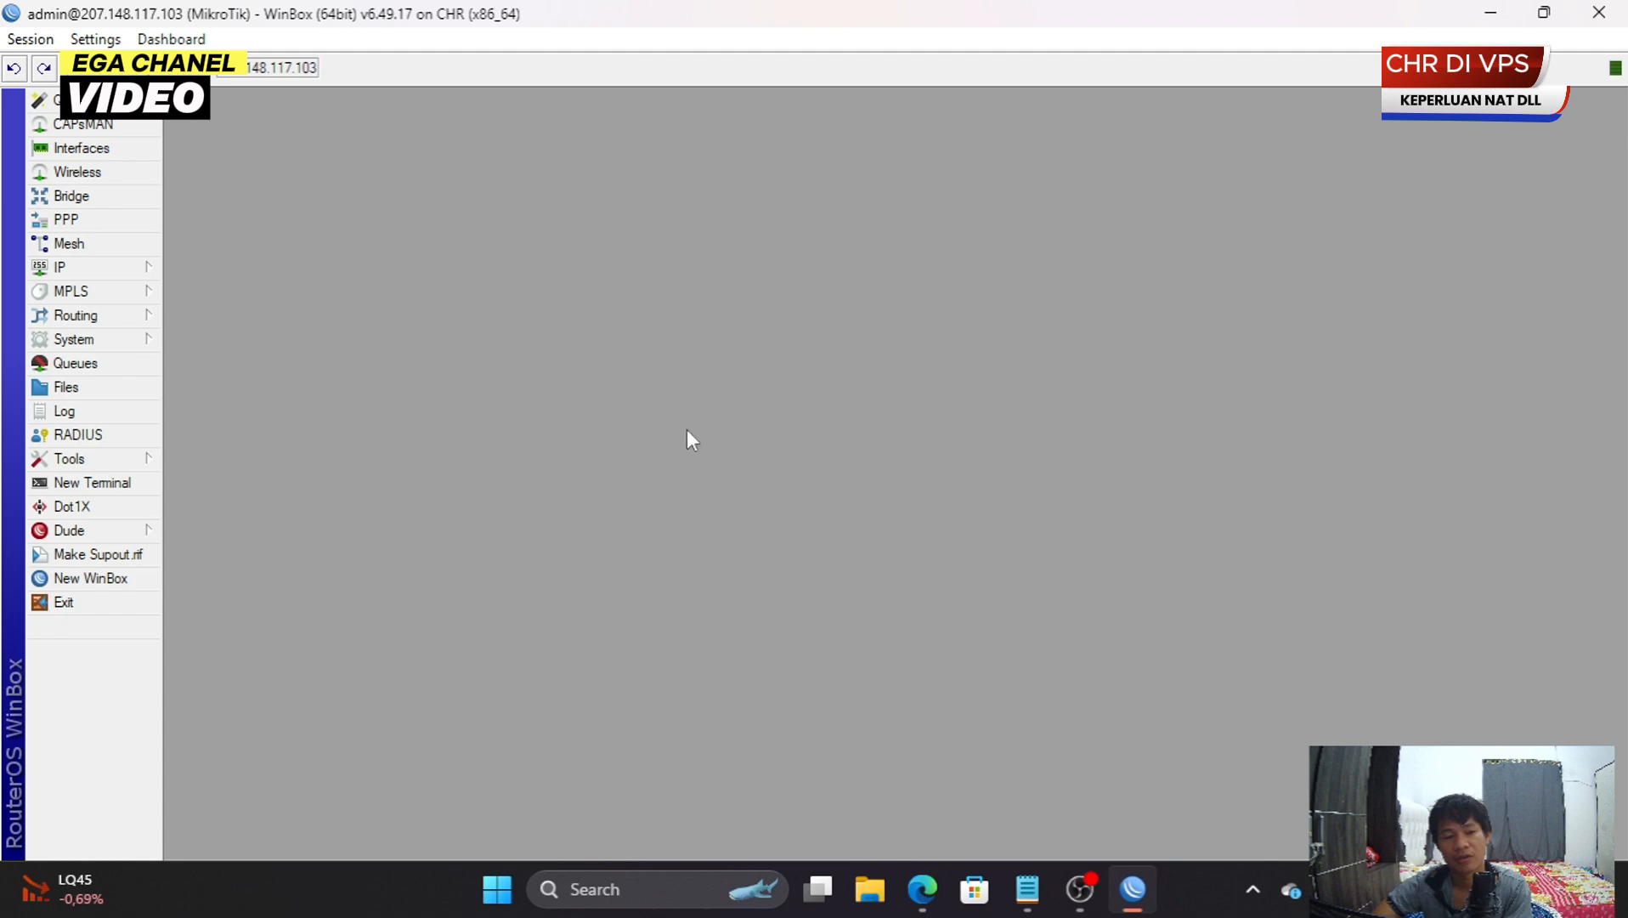
pyautogui.click(102, 577)
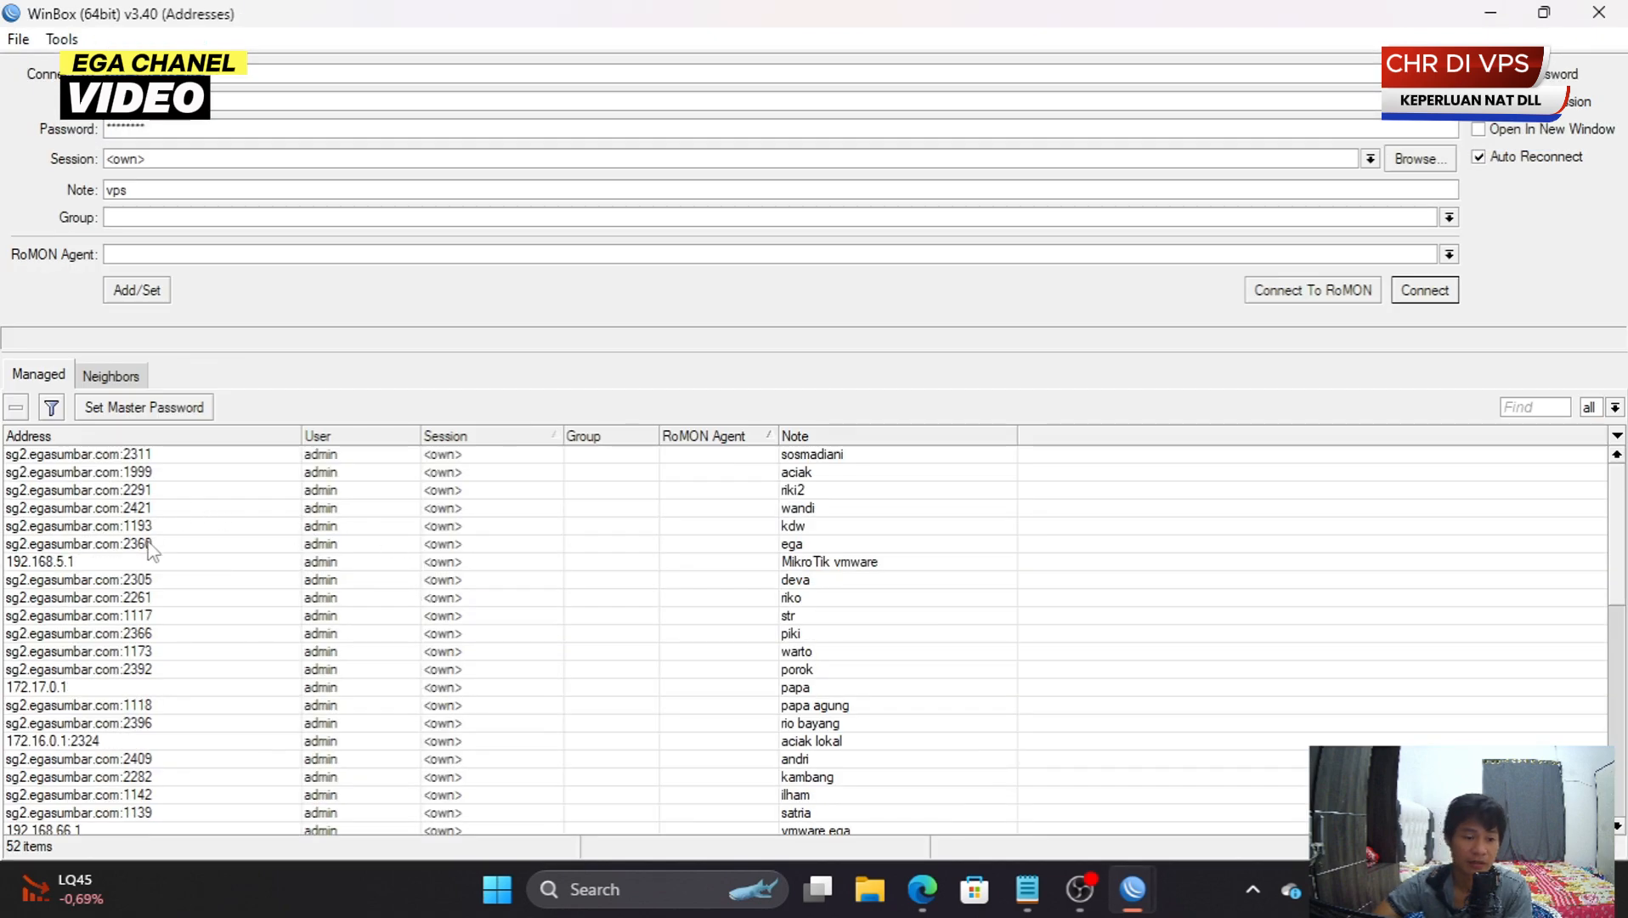
# - Connect to the saved vps backup router and confirm its licence level is P1
pyautogui.scroll(-10, 157, 595)
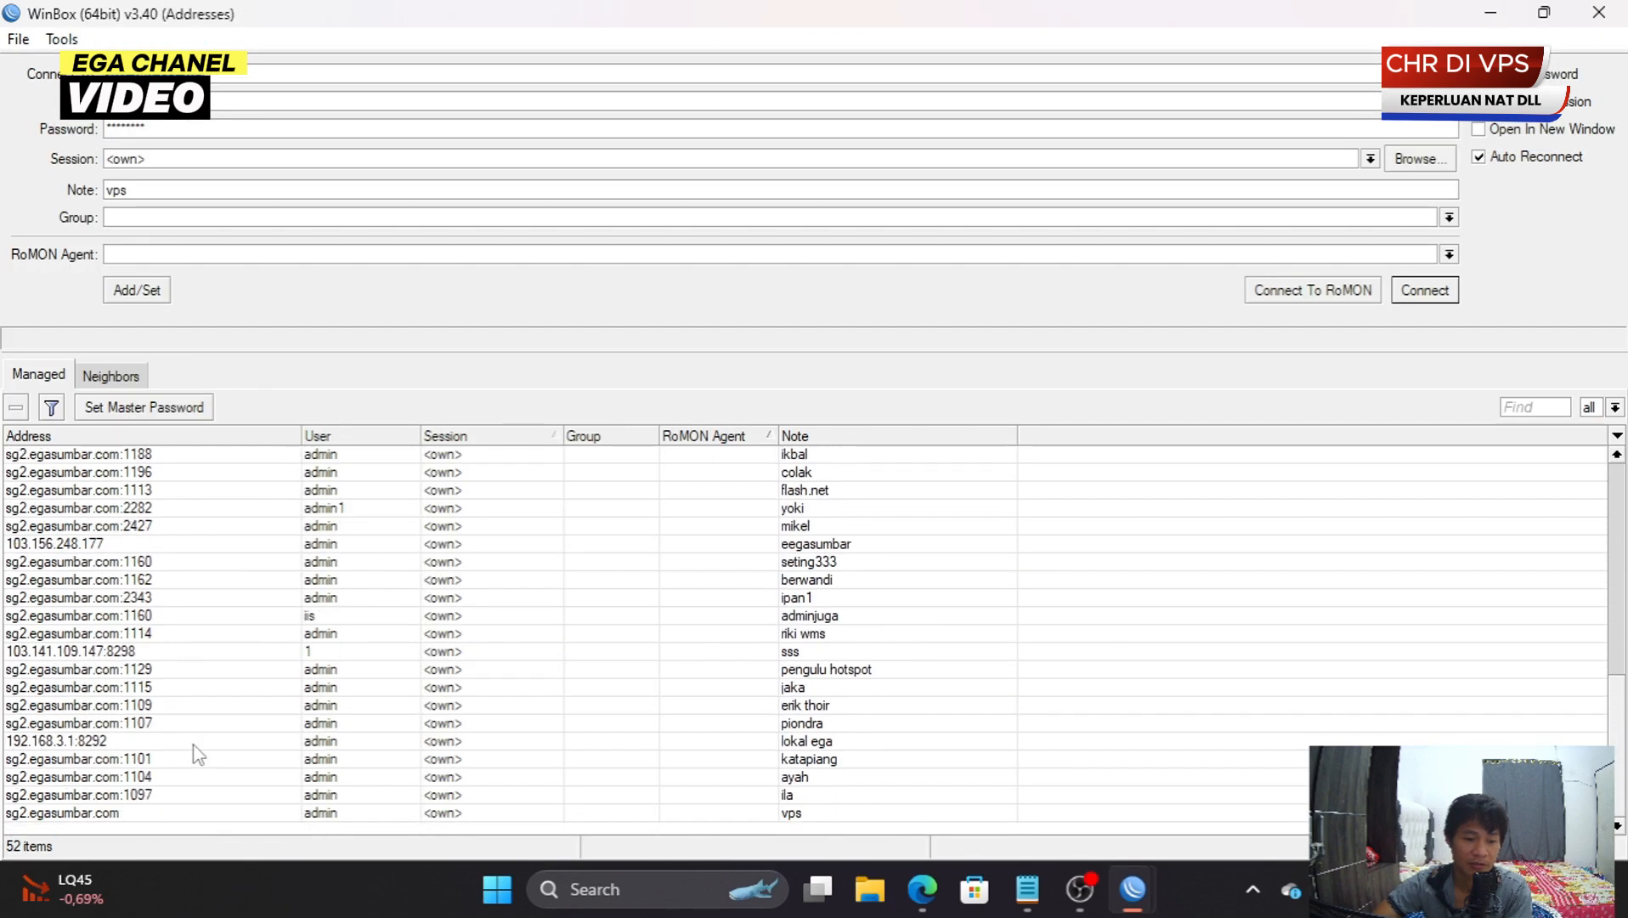
pyautogui.doubleClick(157, 812)
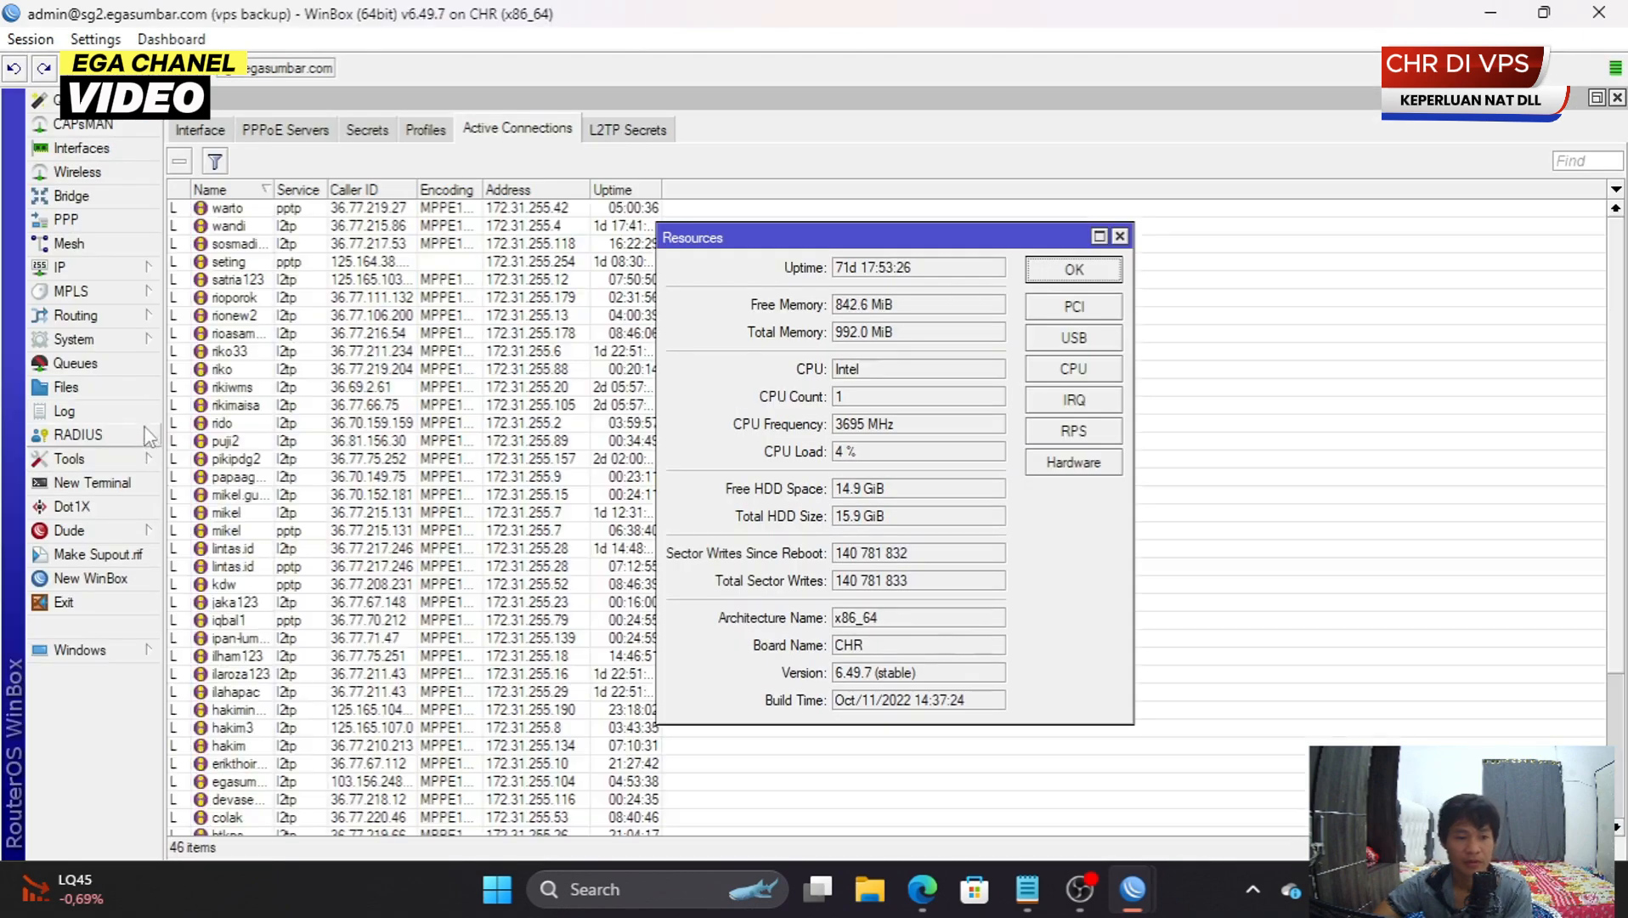
pyautogui.click(135, 338)
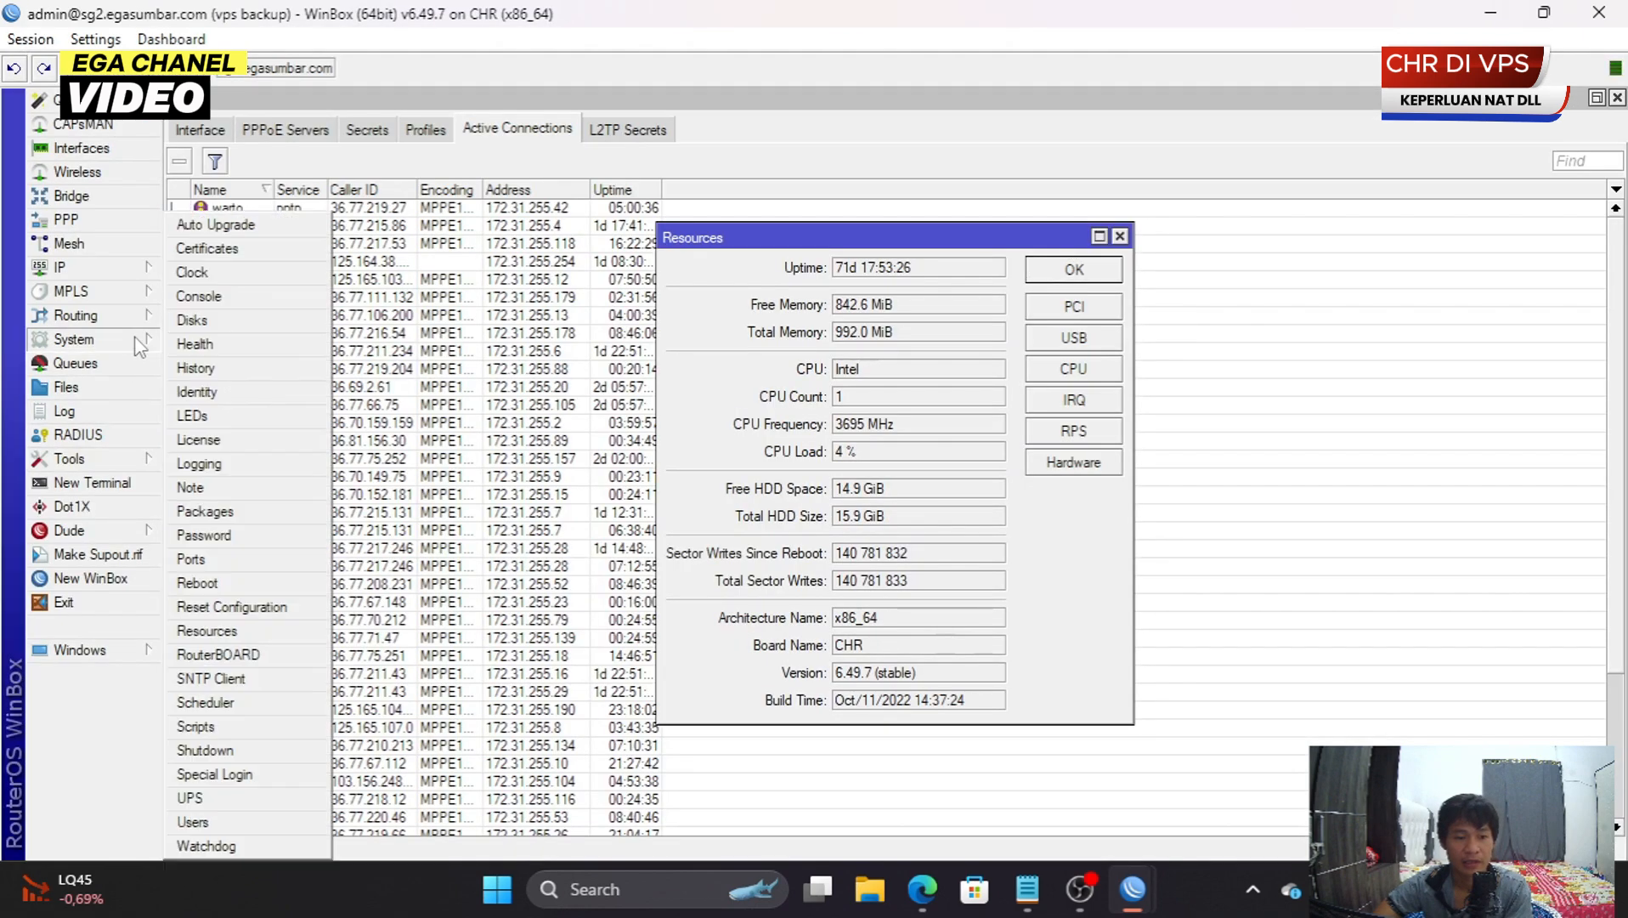
pyautogui.click(259, 441)
pyautogui.doubleClick(860, 452)
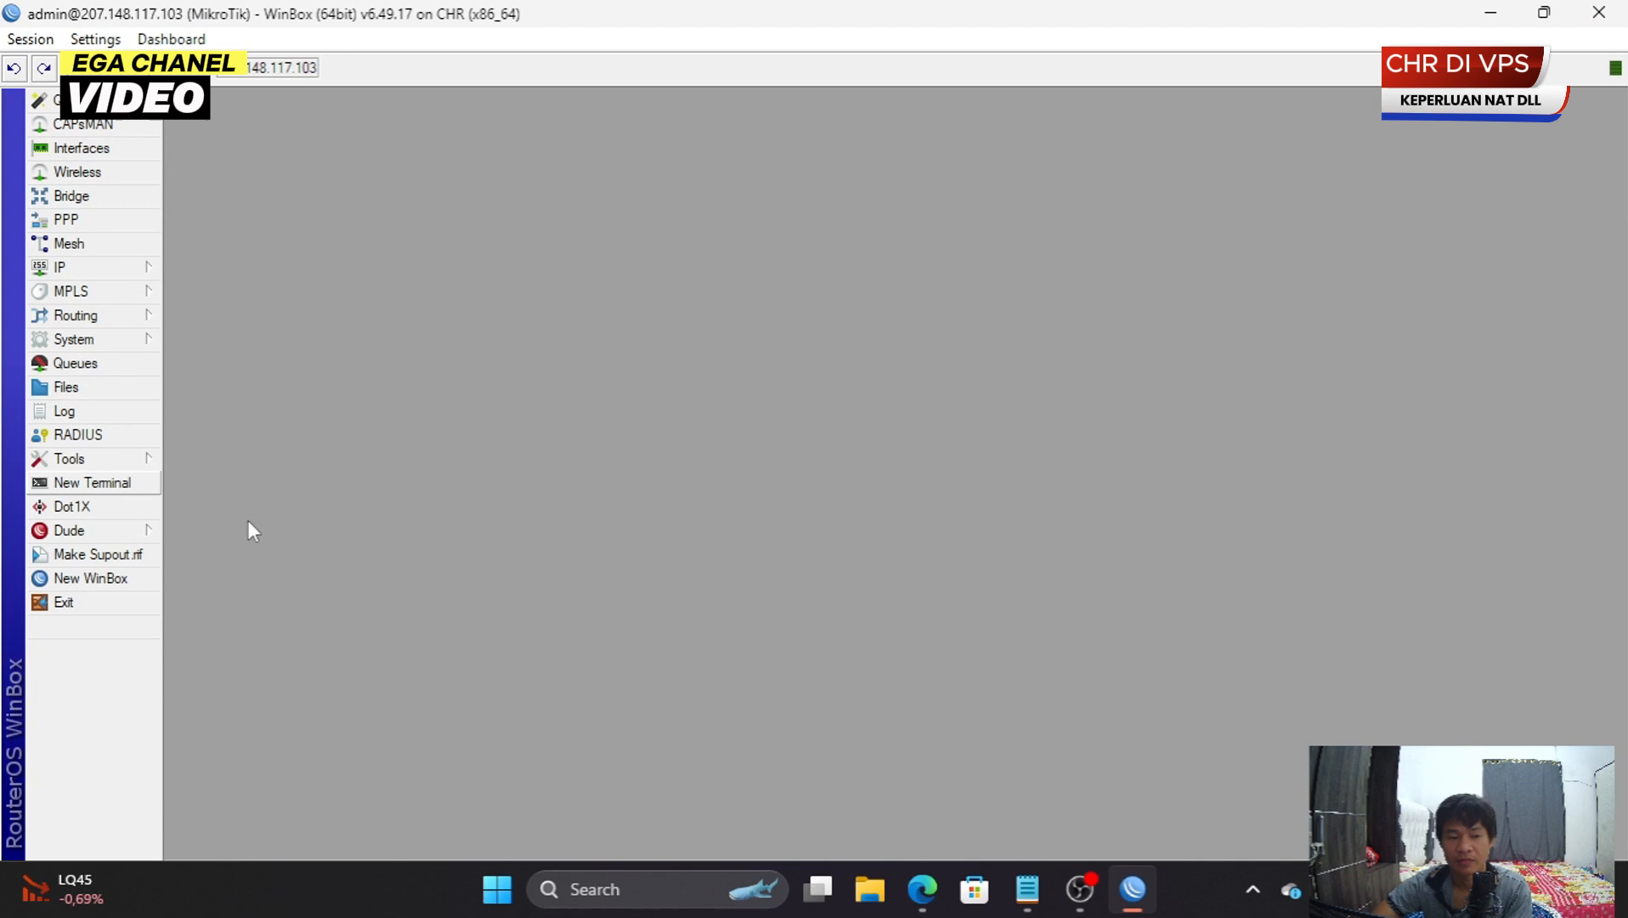
pyautogui.click(144, 342)
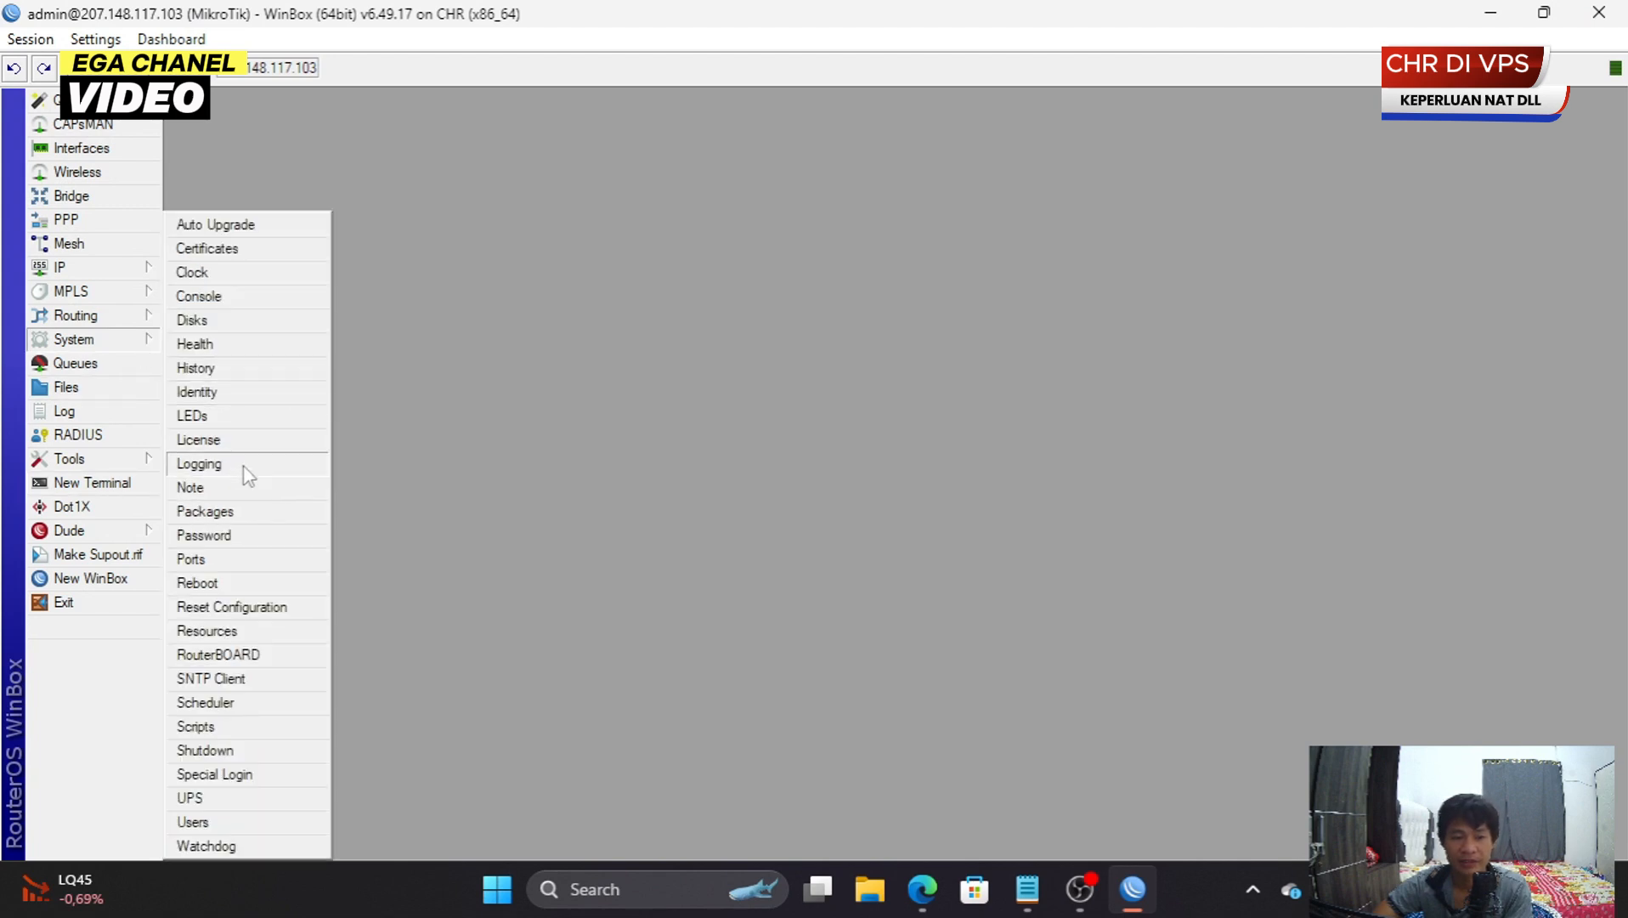
pyautogui.click(241, 441)
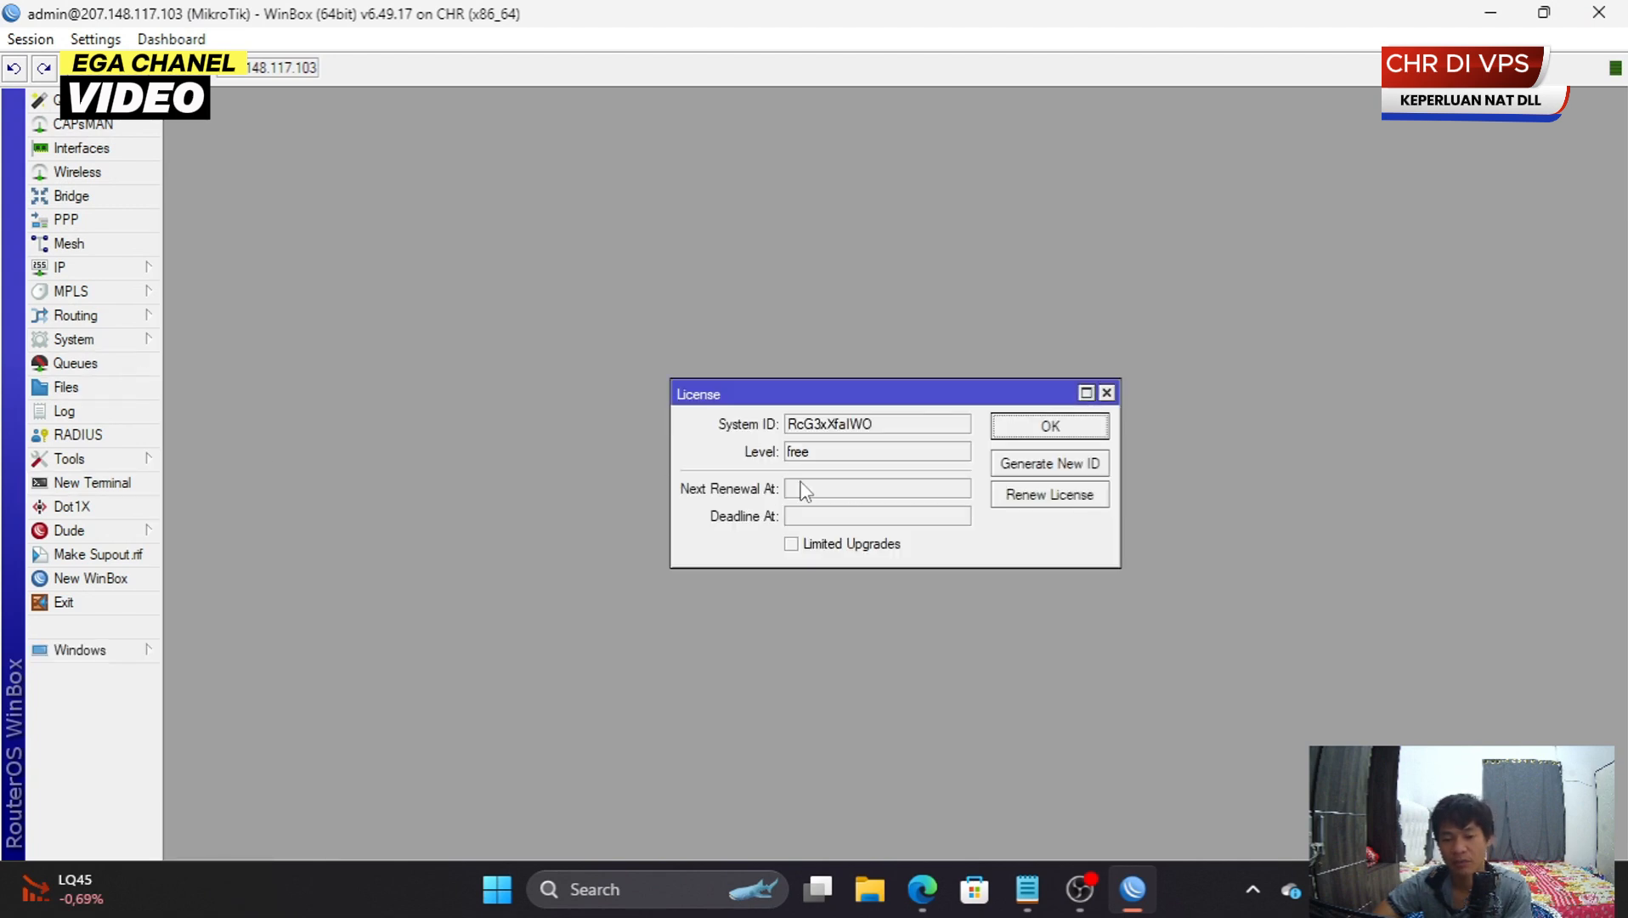
pyautogui.click(829, 456)
pyautogui.doubleClick(827, 455)
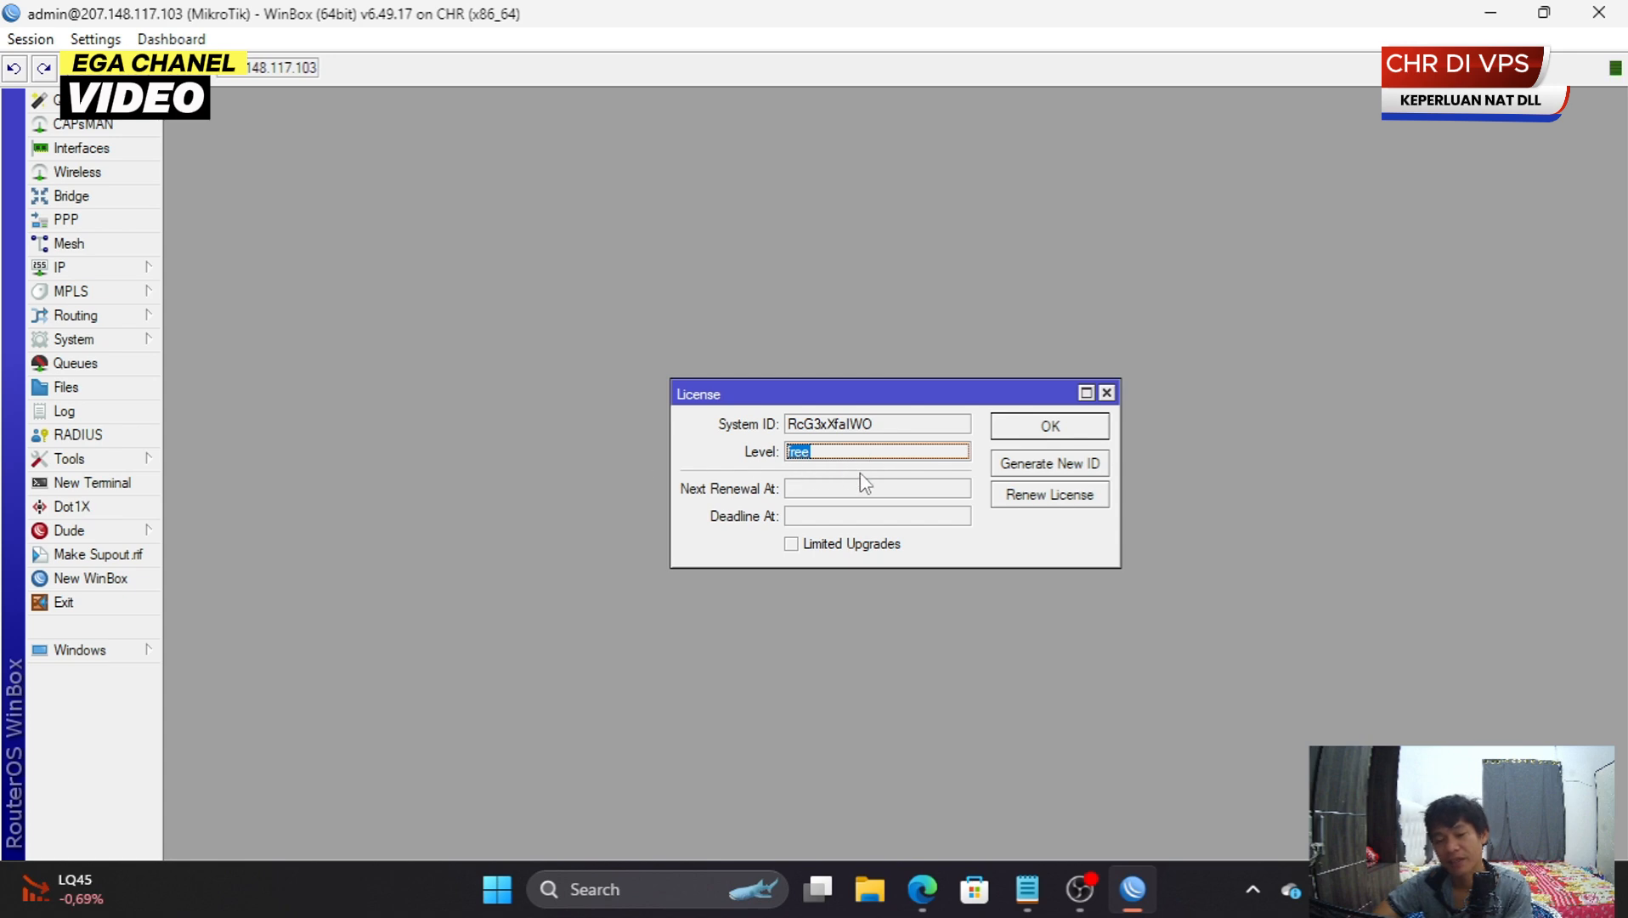
pyautogui.click(1106, 393)
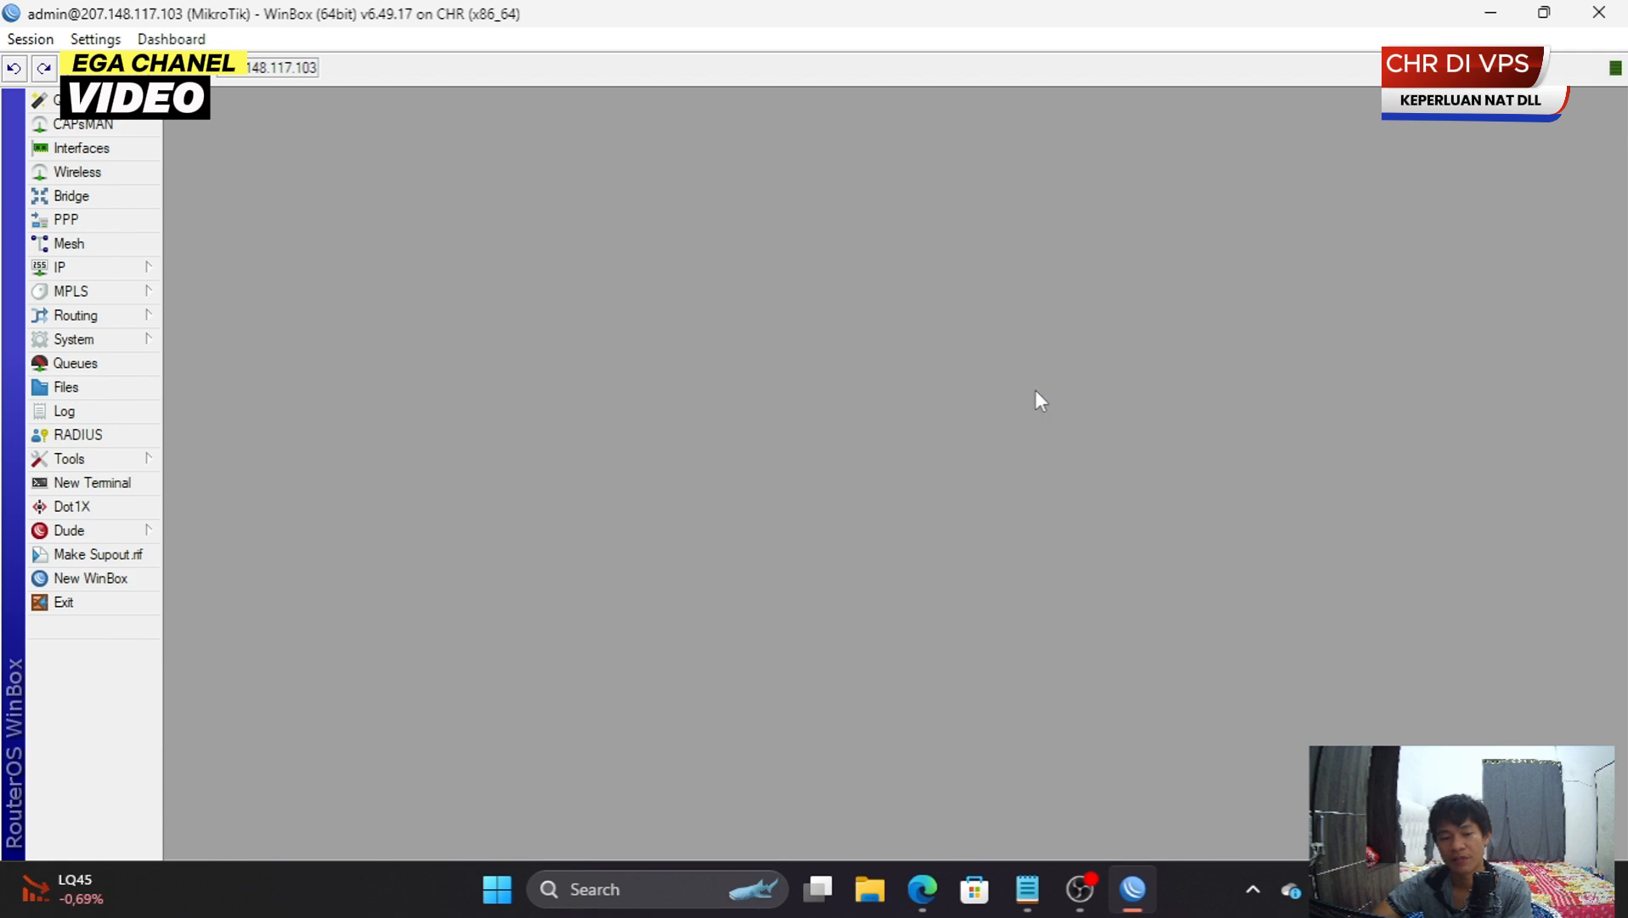
pyautogui.click(81, 147)
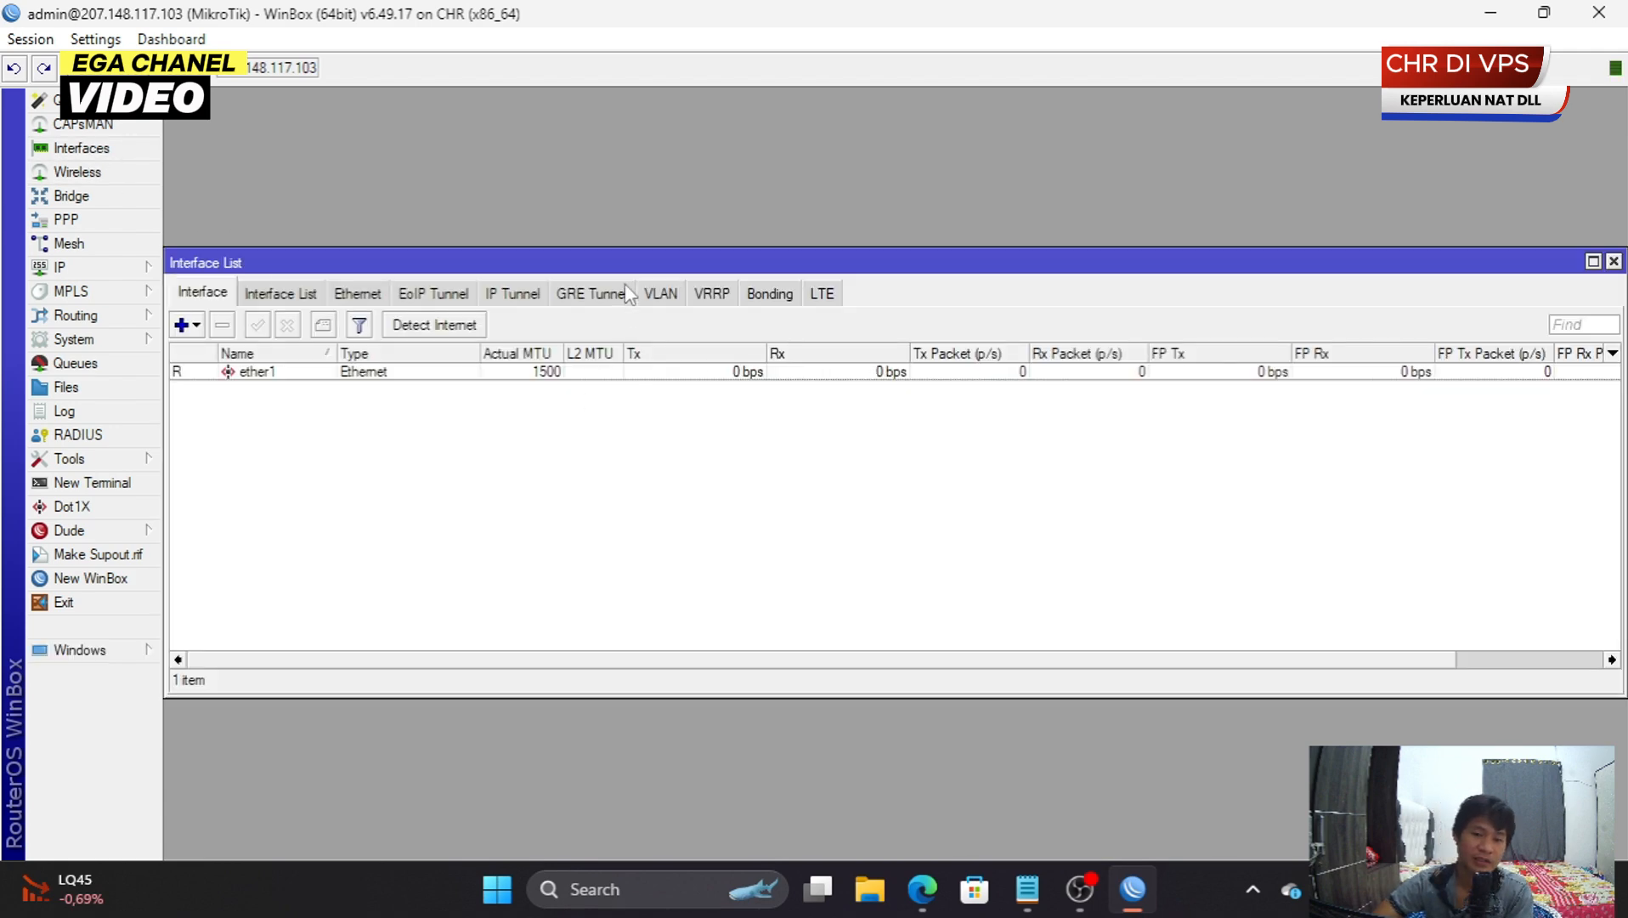
pyautogui.doubleClick(631, 253)
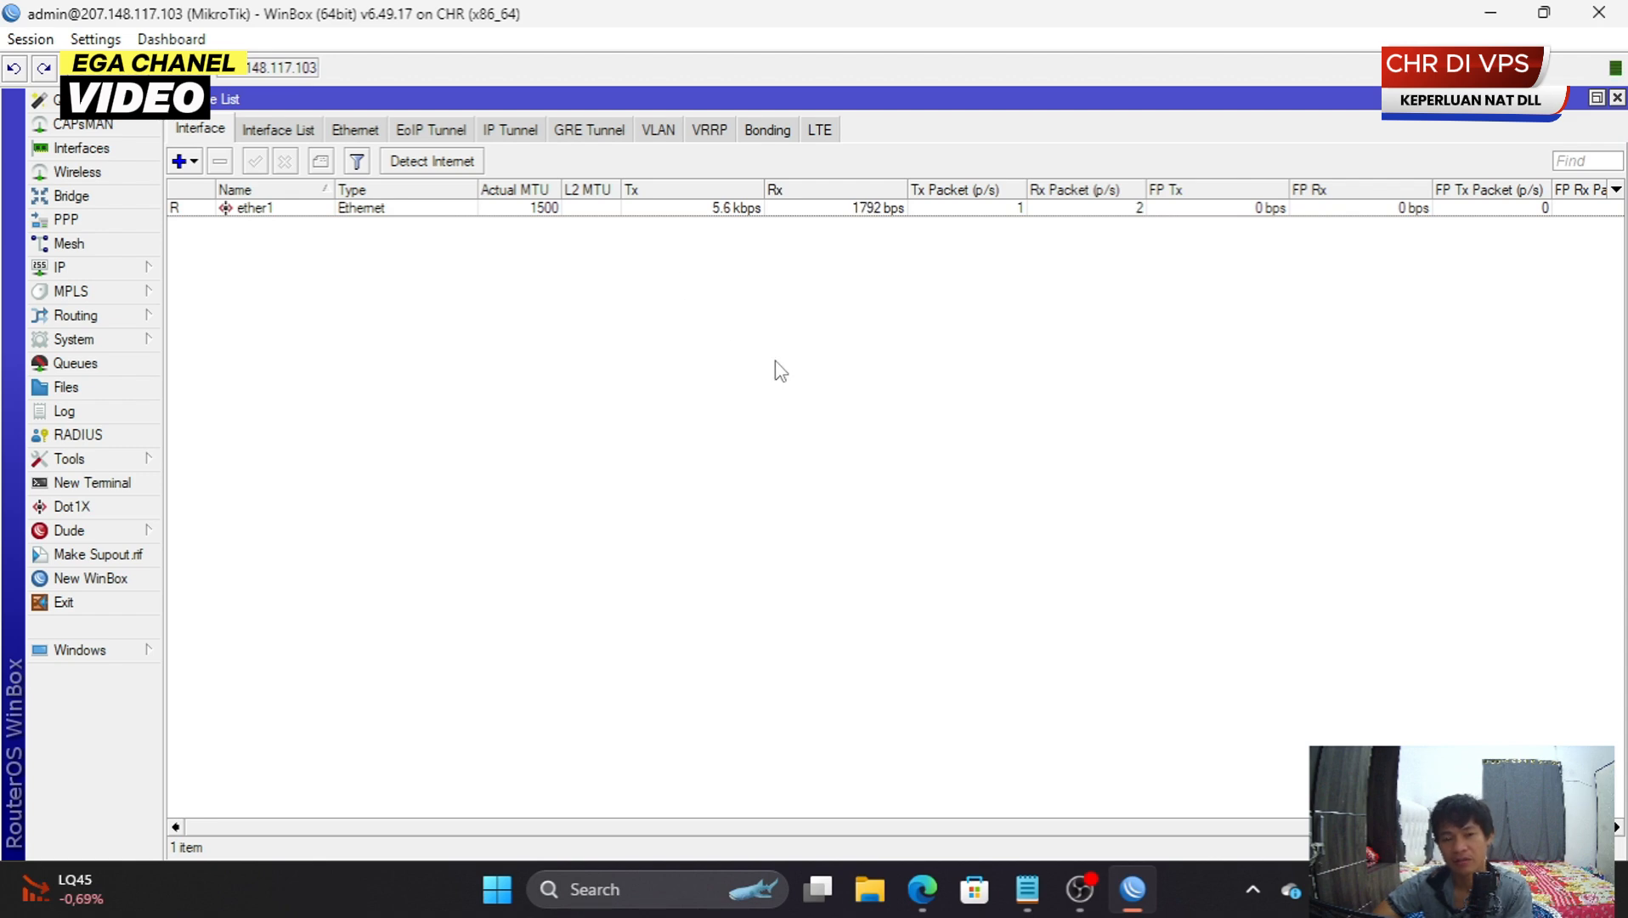
pyautogui.click(1597, 98)
pyautogui.click(1613, 260)
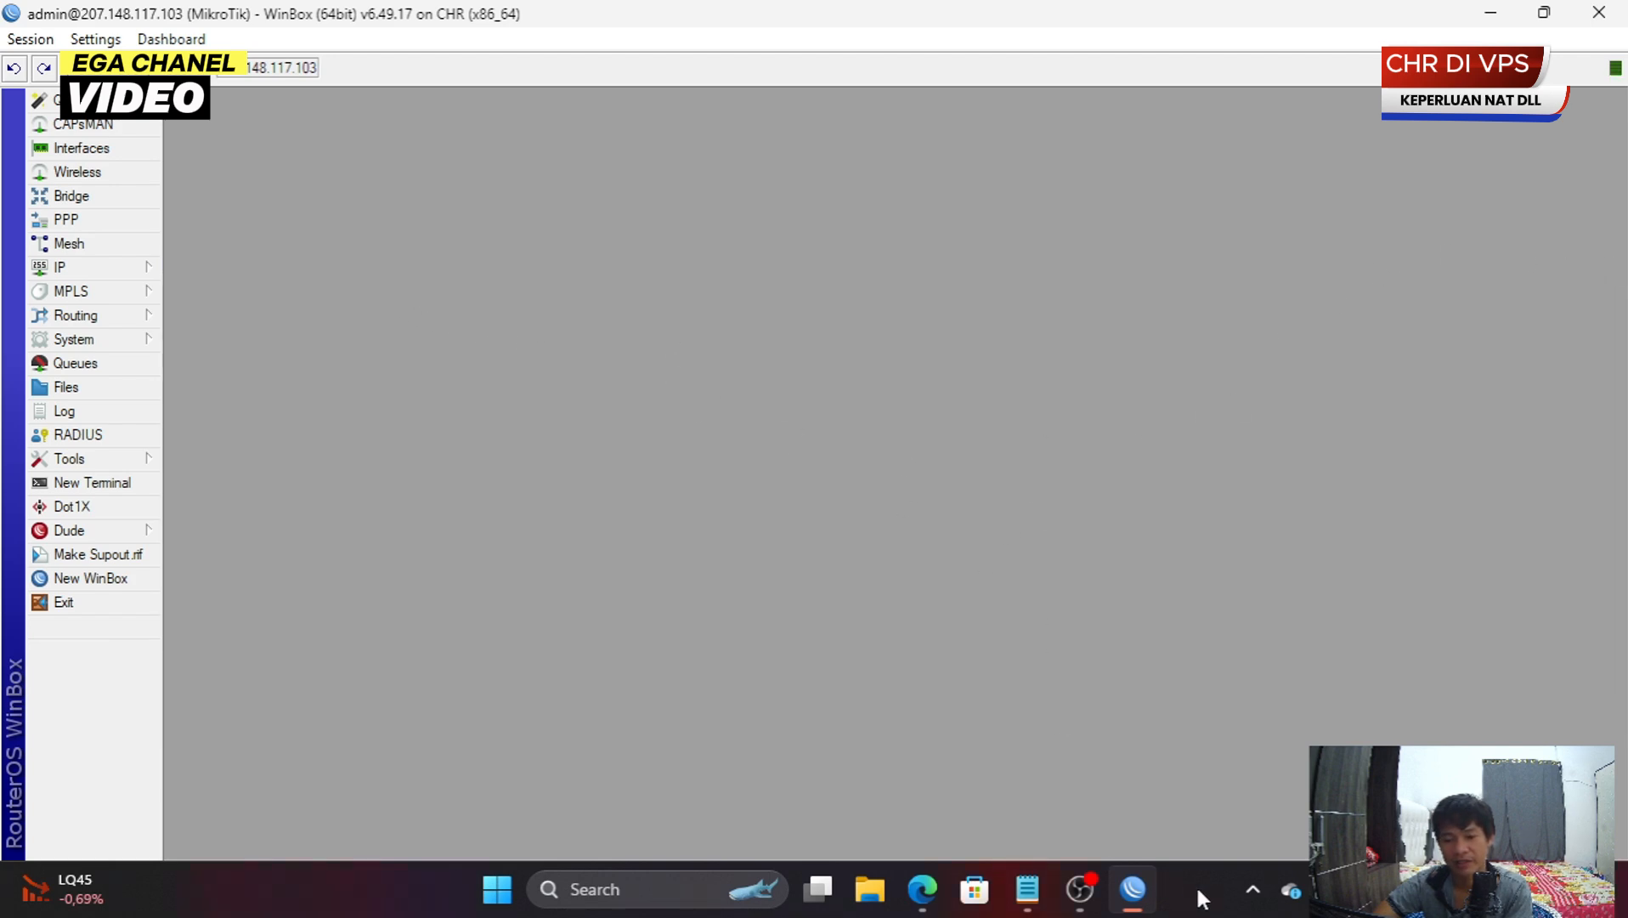
# - Expand the taskbar's hidden tray icons, leaving the plain desktop showing
pyautogui.click(1253, 888)
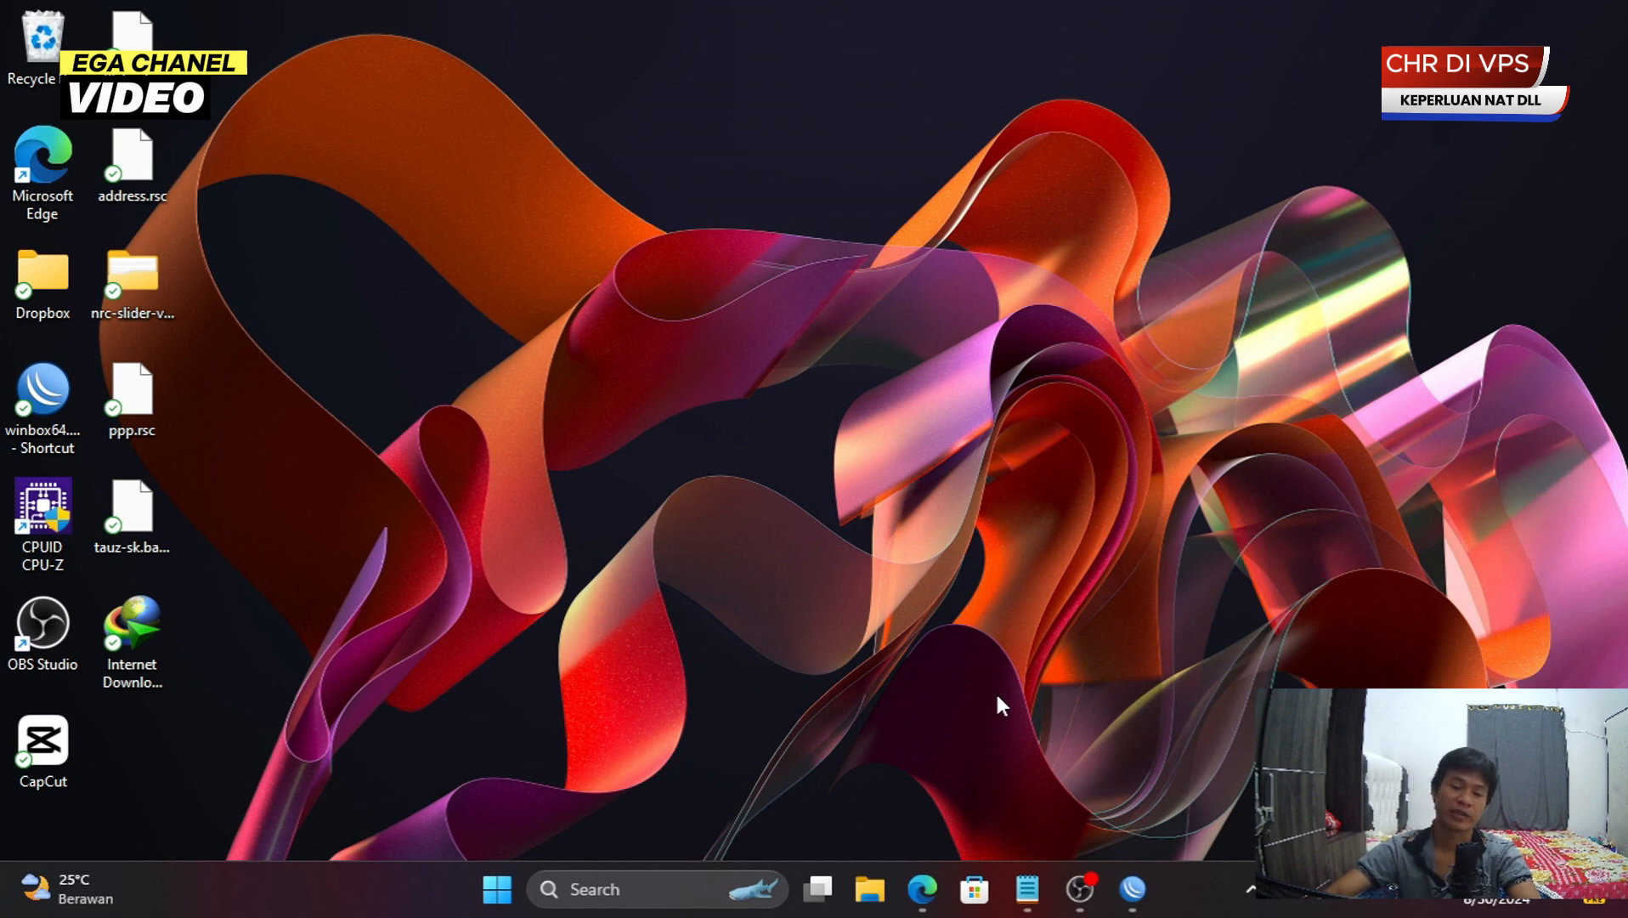
# - Restore the CHR session window, then launch a second WinBox and connect to the local router 192.168.3.1
pyautogui.click(1133, 889)
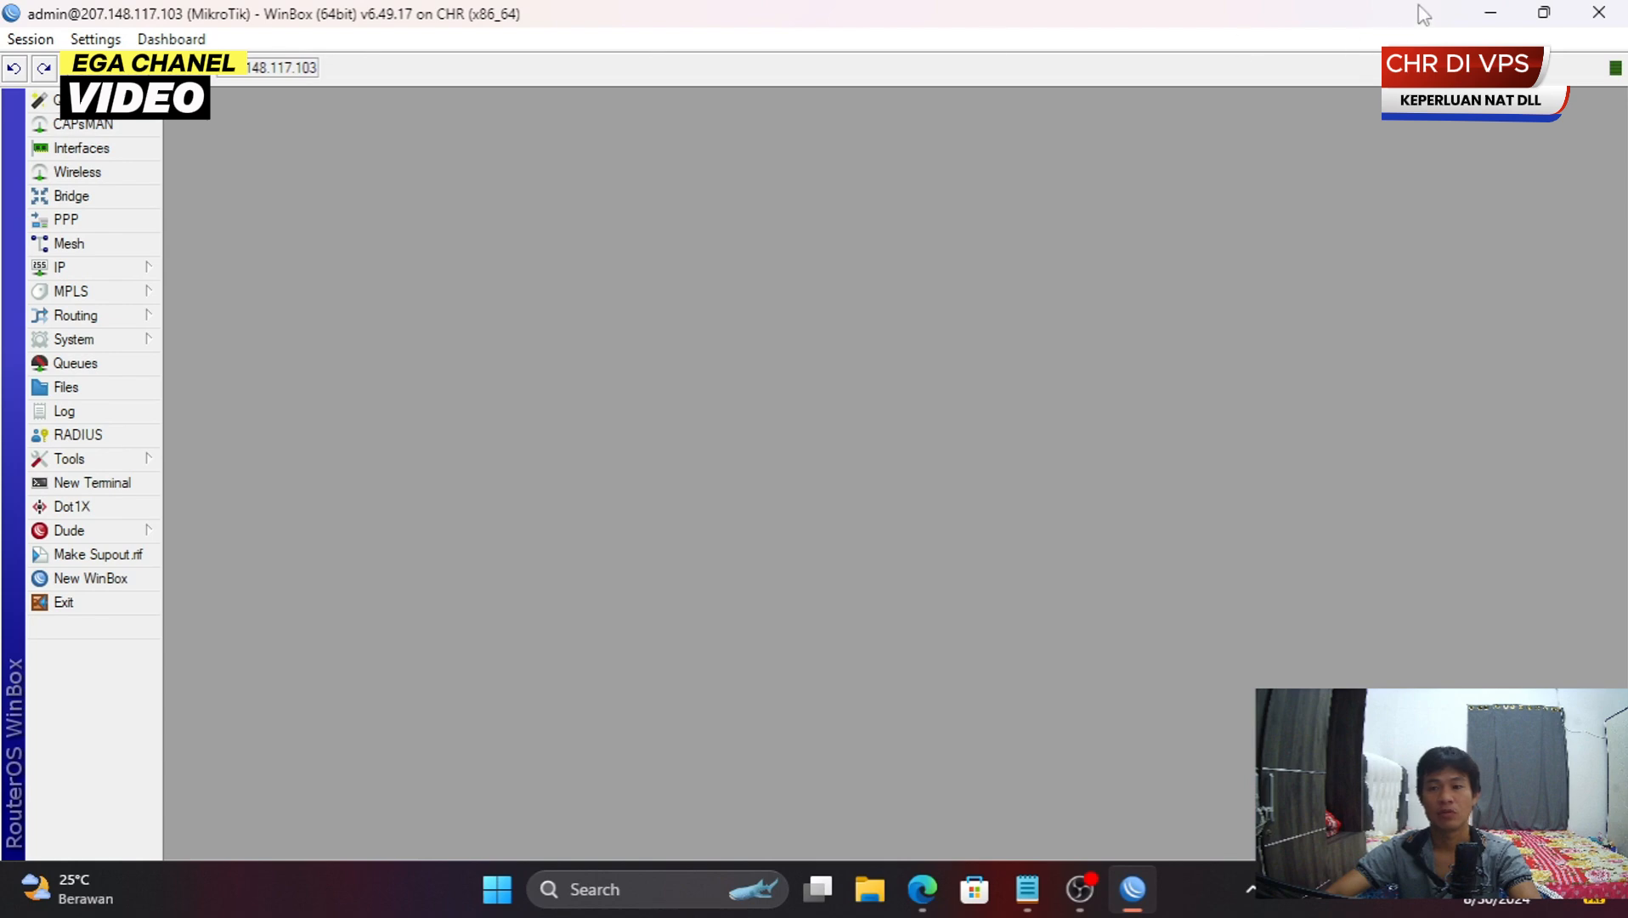
pyautogui.click(1544, 12)
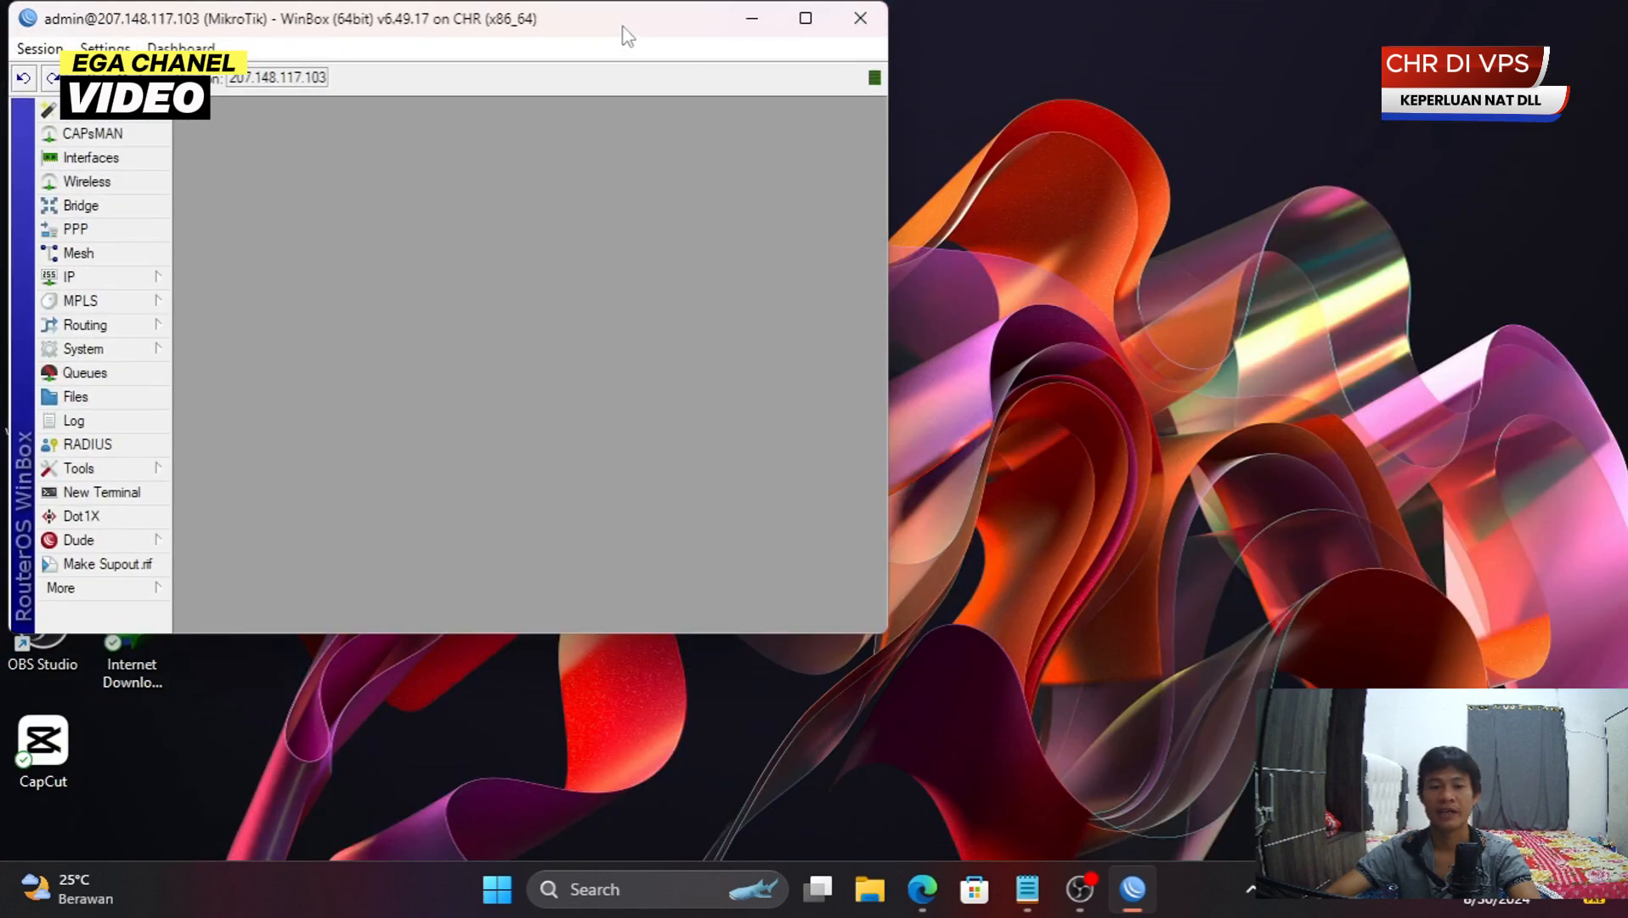
pyautogui.click(806, 18)
pyautogui.click(1544, 12)
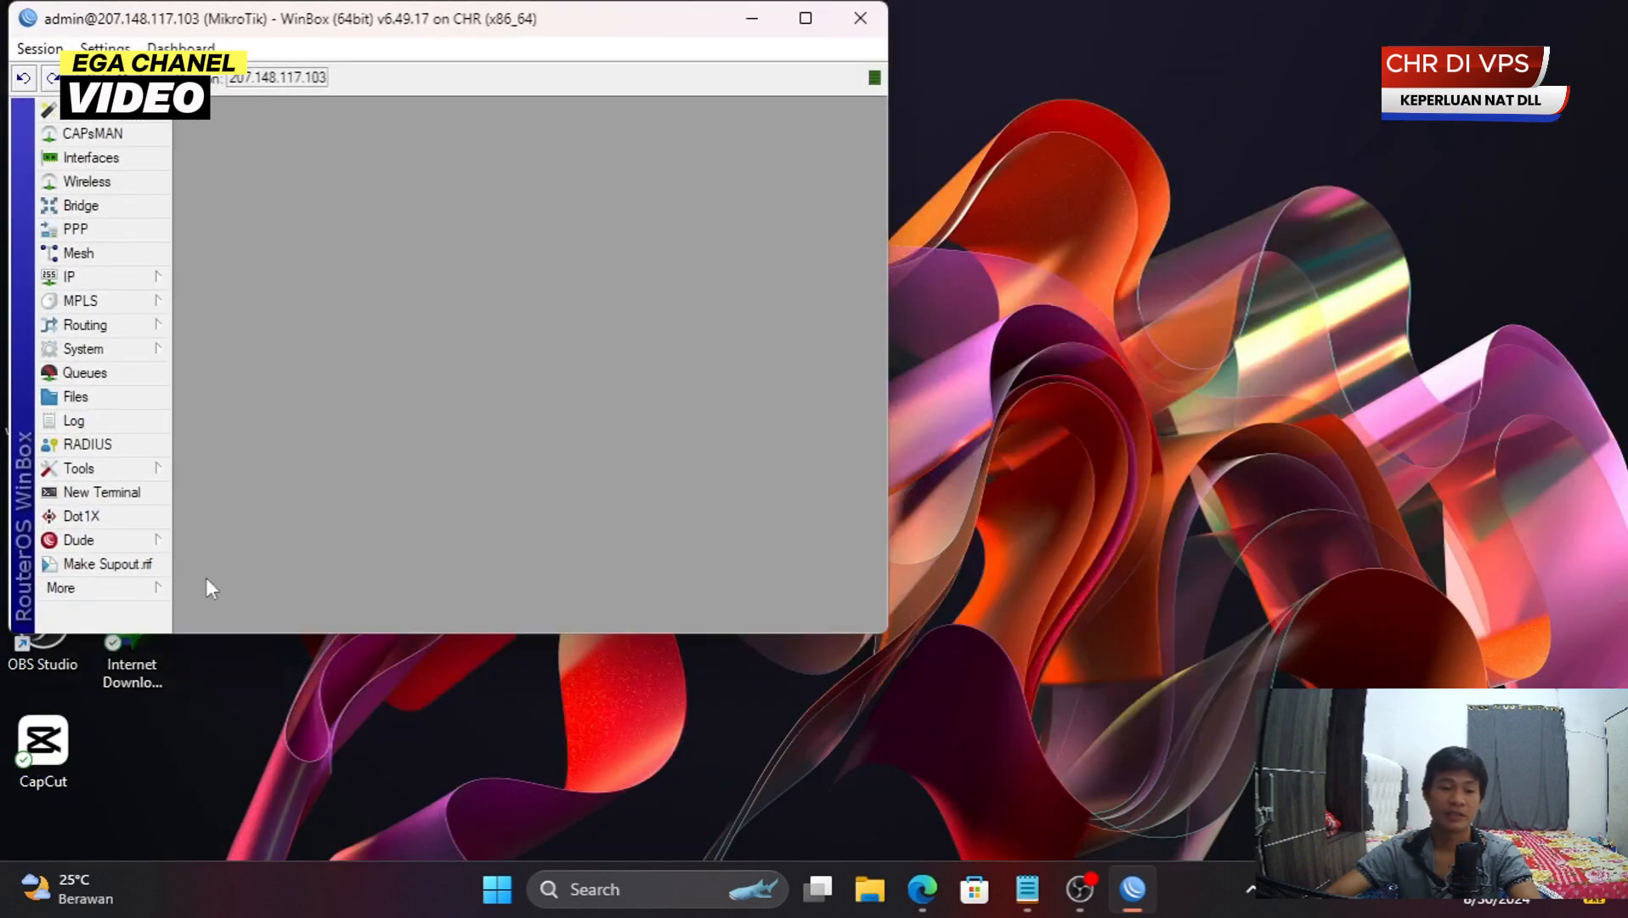
pyautogui.moveTo(588, 26); pyautogui.dragTo(927, 87)
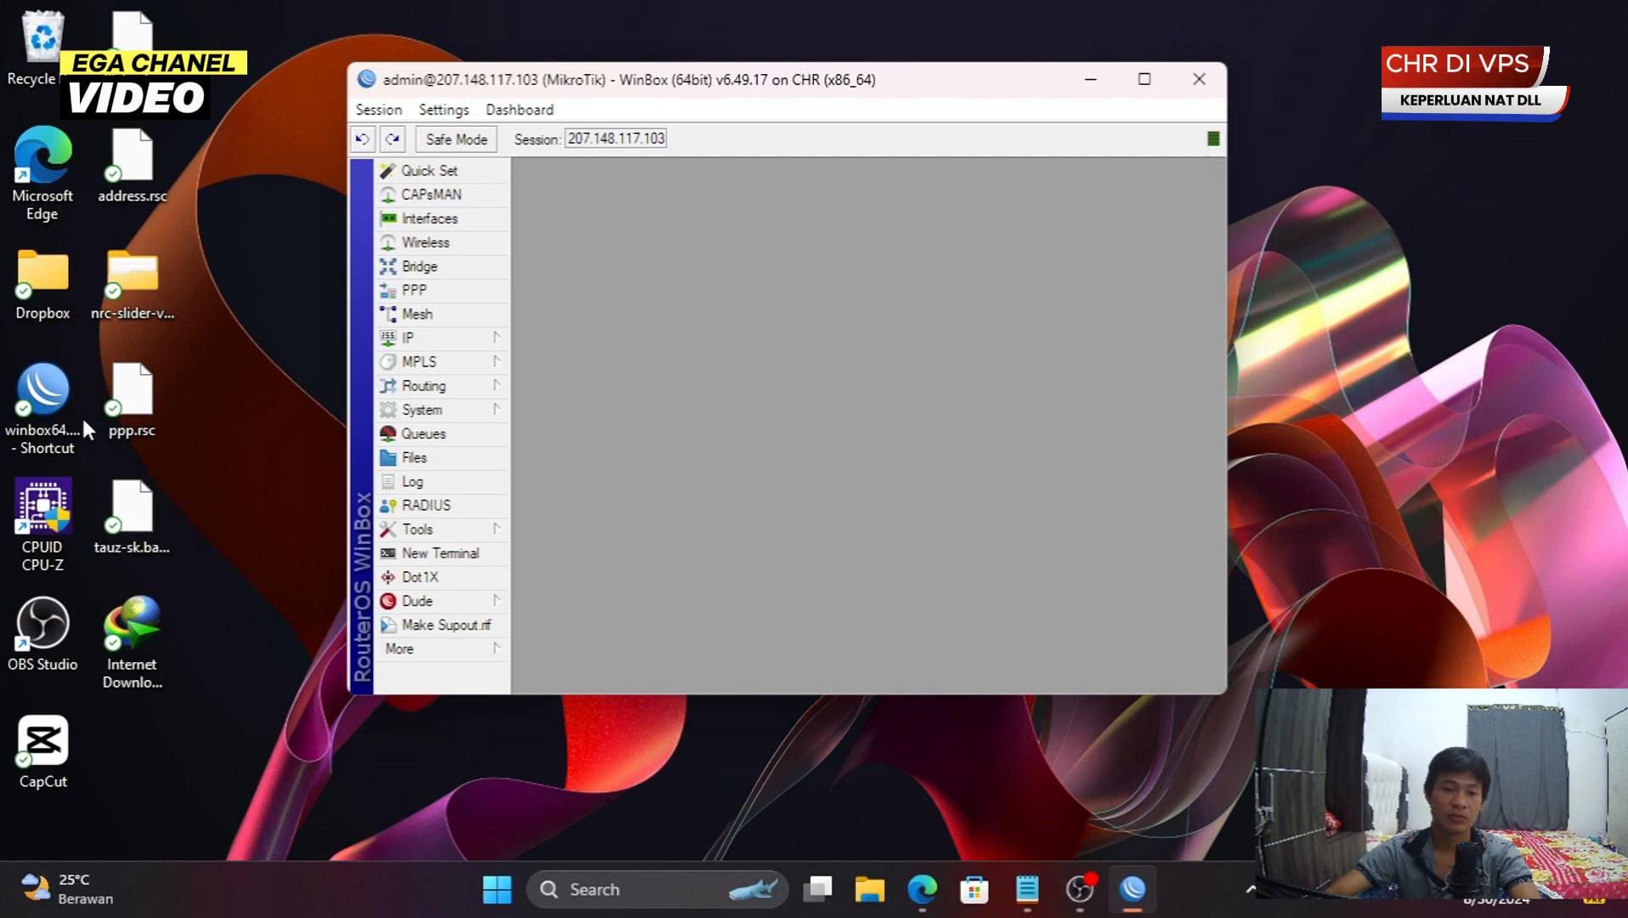
pyautogui.doubleClick(66, 399)
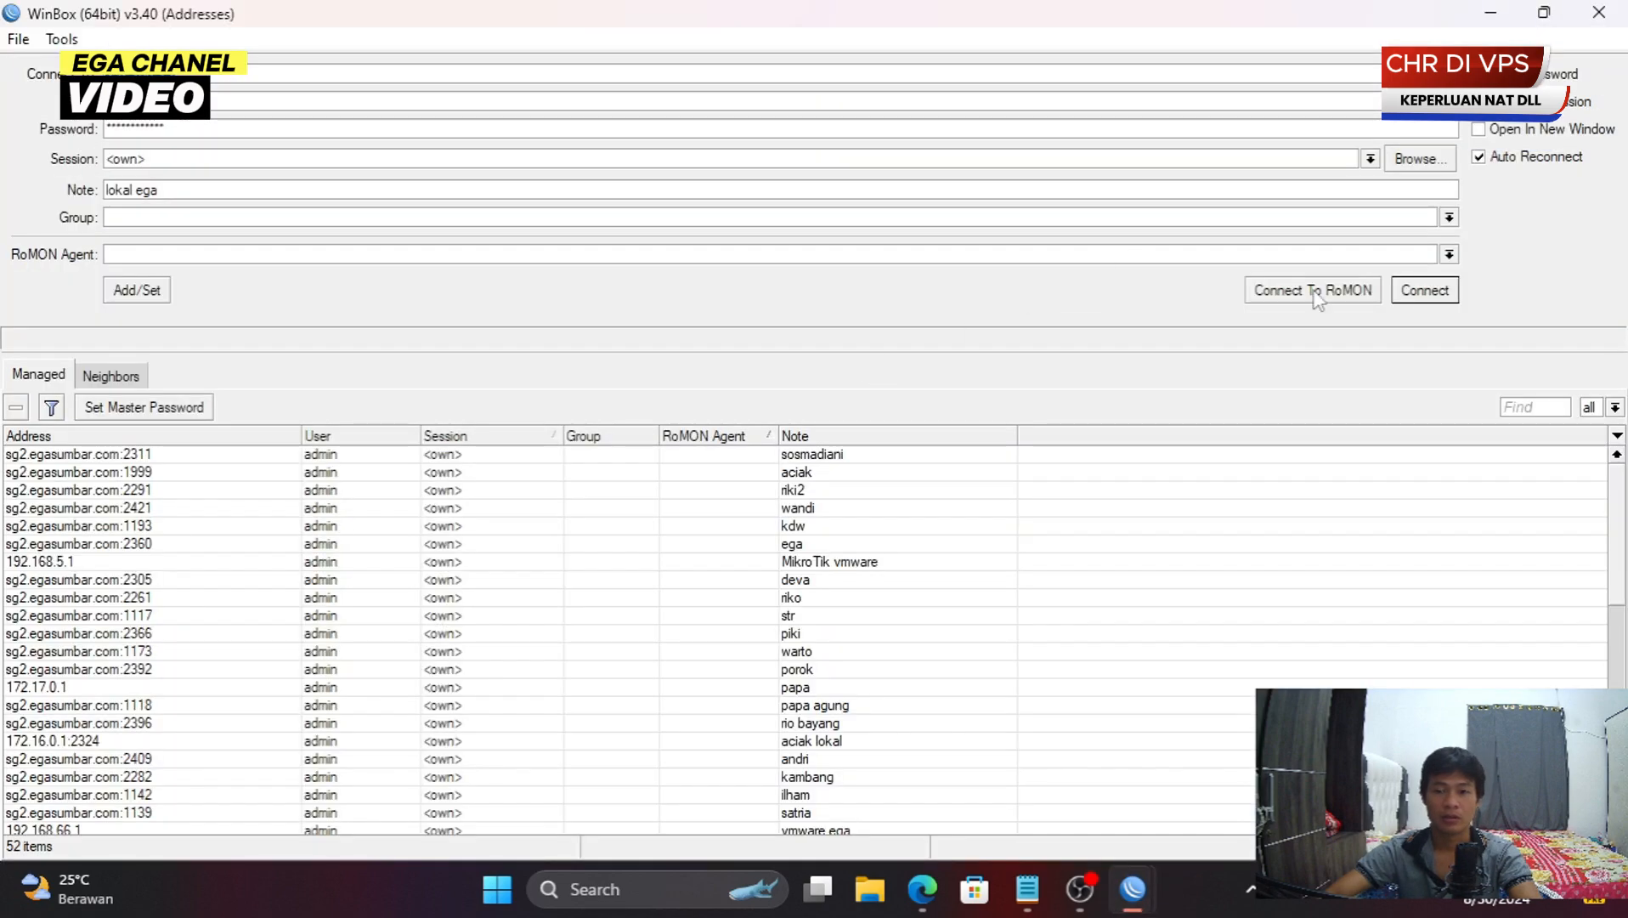
pyautogui.click(1436, 290)
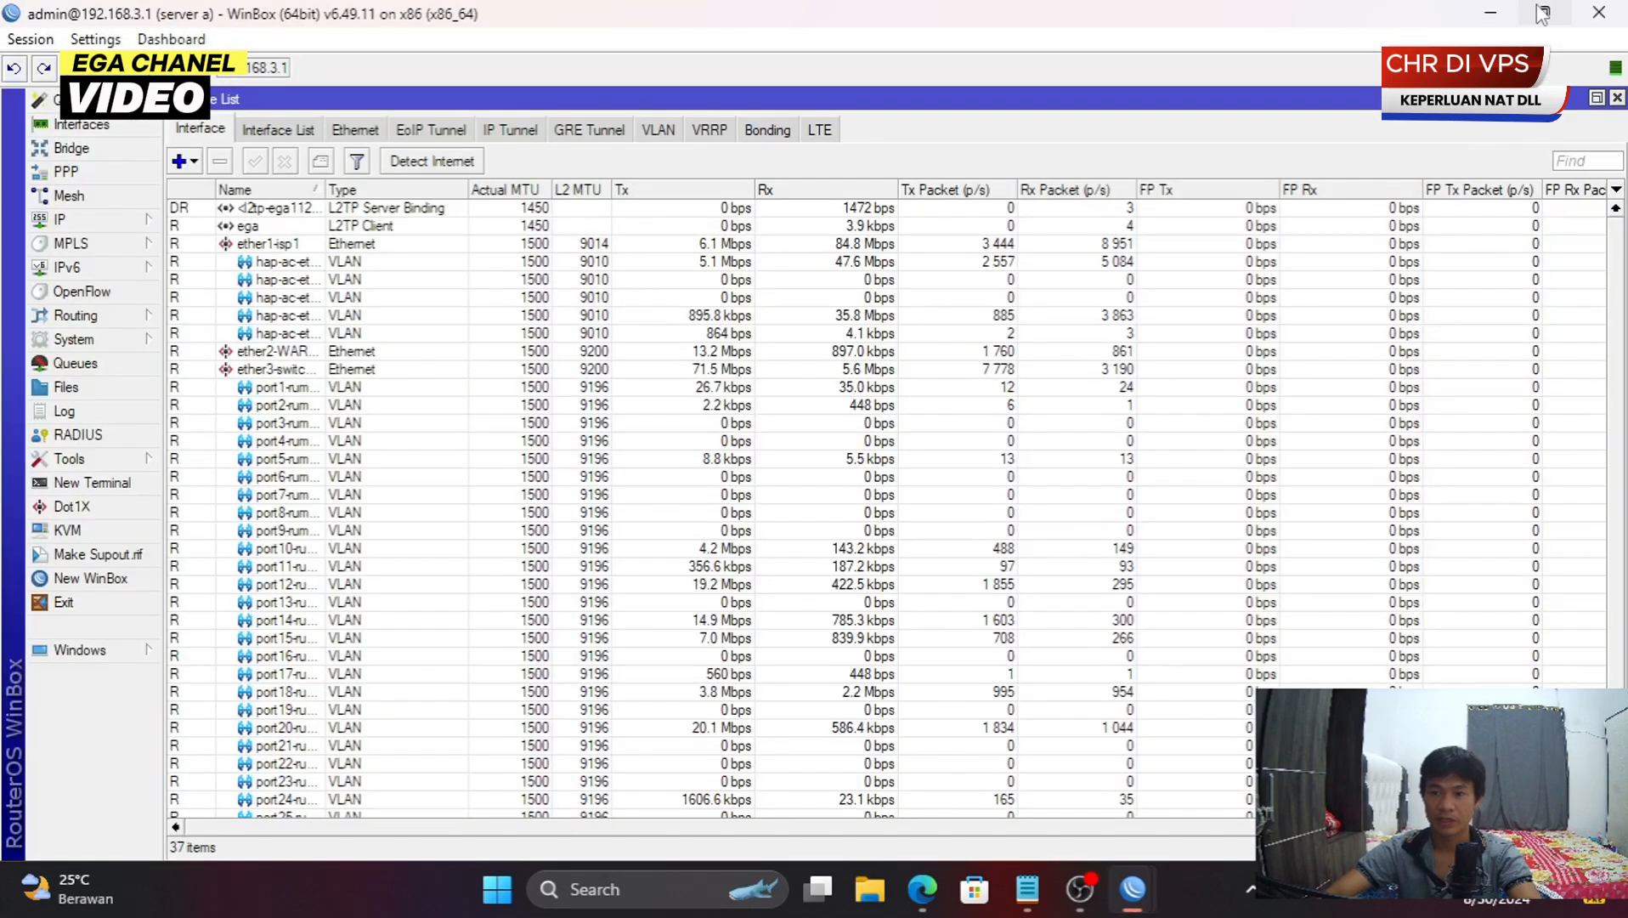
# - Resize and arrange the VPS and local router windows side by side
pyautogui.click(1543, 12)
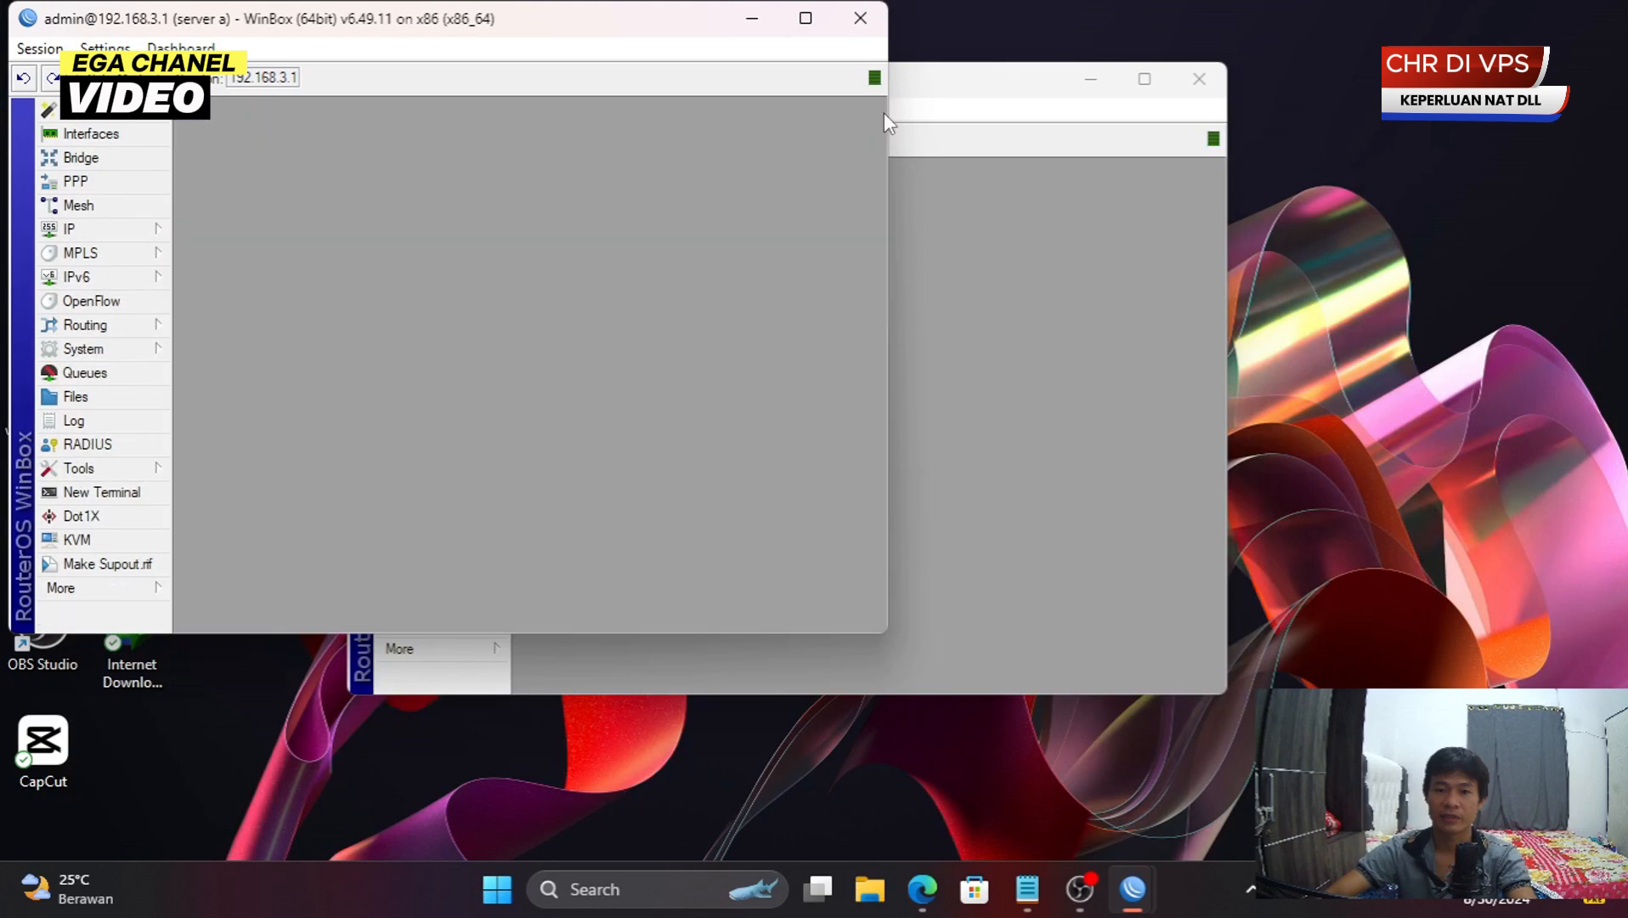
pyautogui.moveTo(645, 17); pyautogui.dragTo(1464, 204)
pyautogui.moveTo(1260, 212); pyautogui.dragTo(1168, 116)
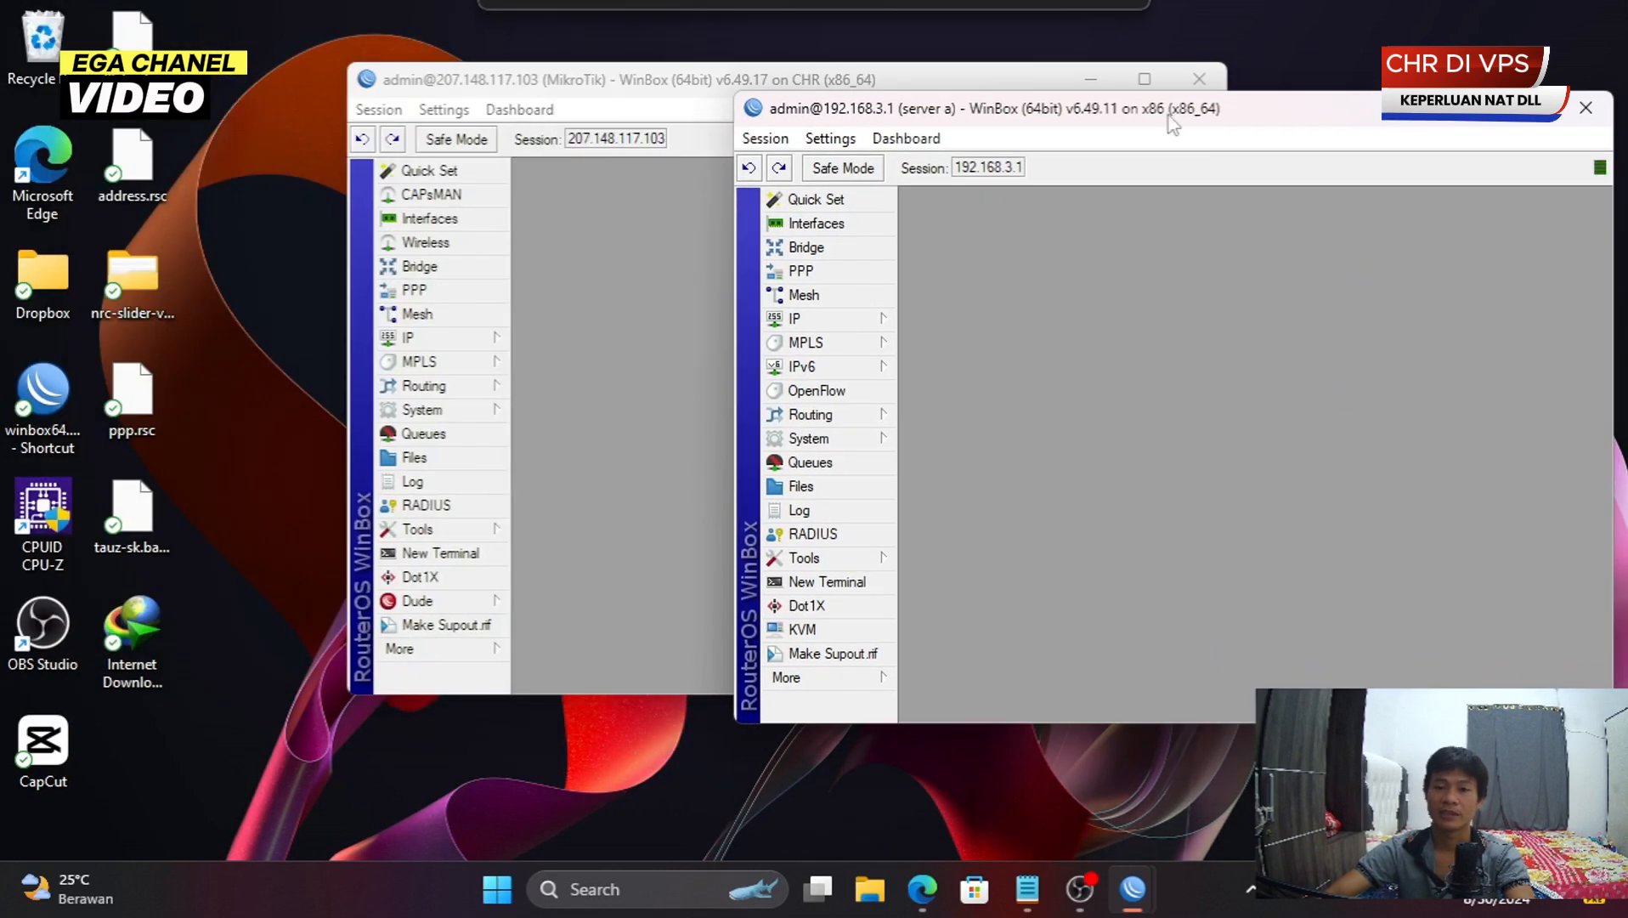
pyautogui.moveTo(977, 77); pyautogui.dragTo(712, 54)
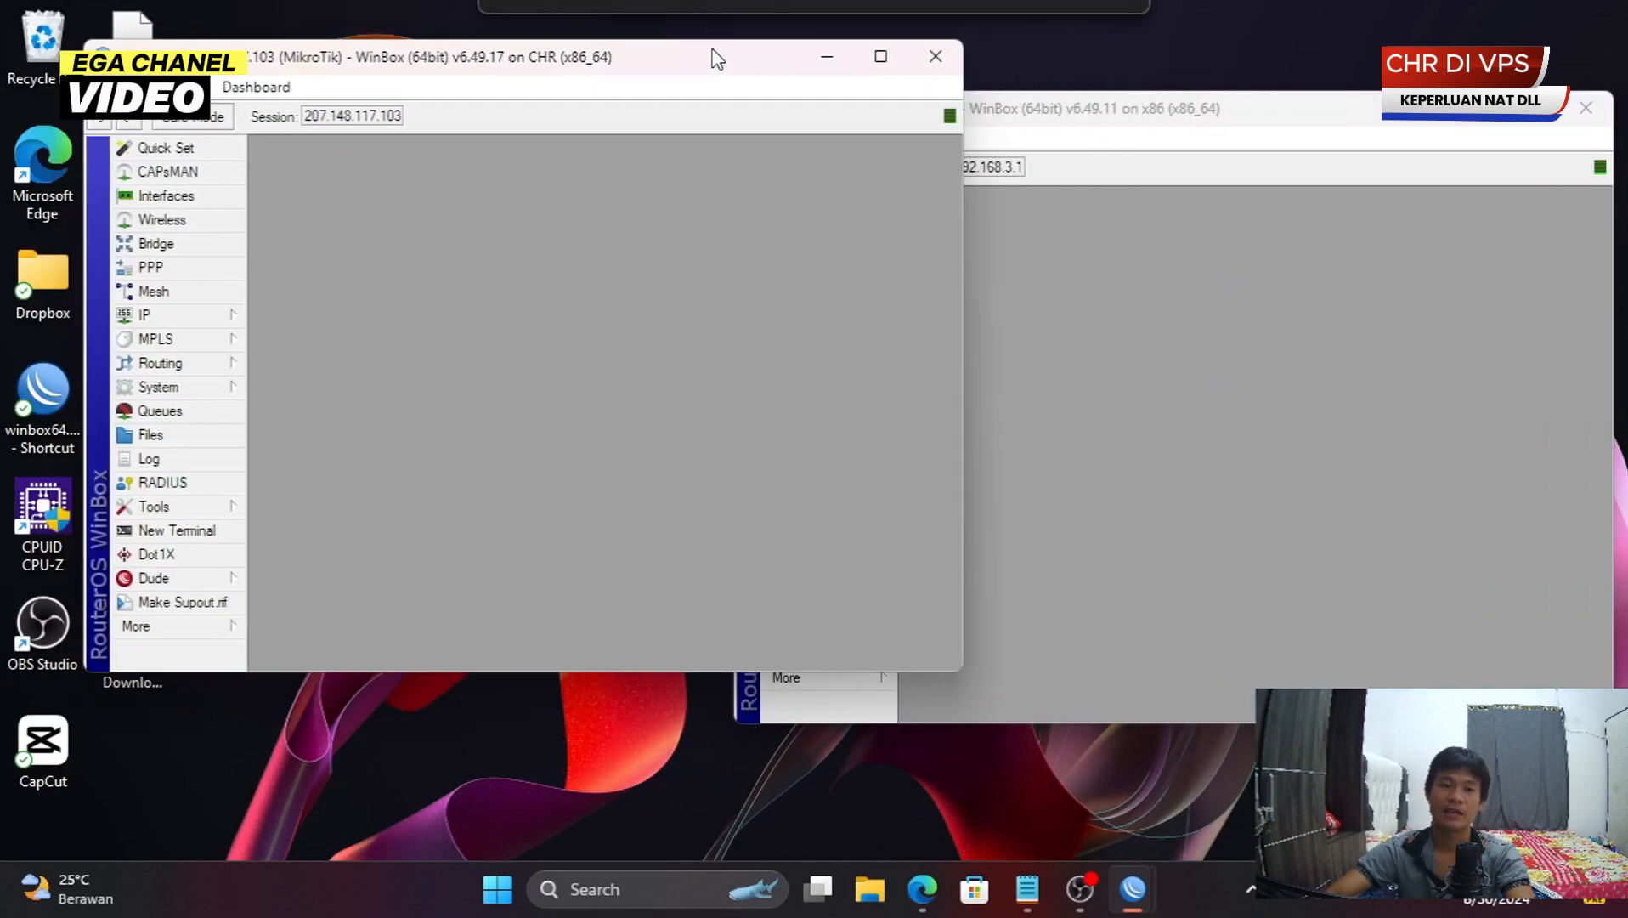
pyautogui.click(1132, 281)
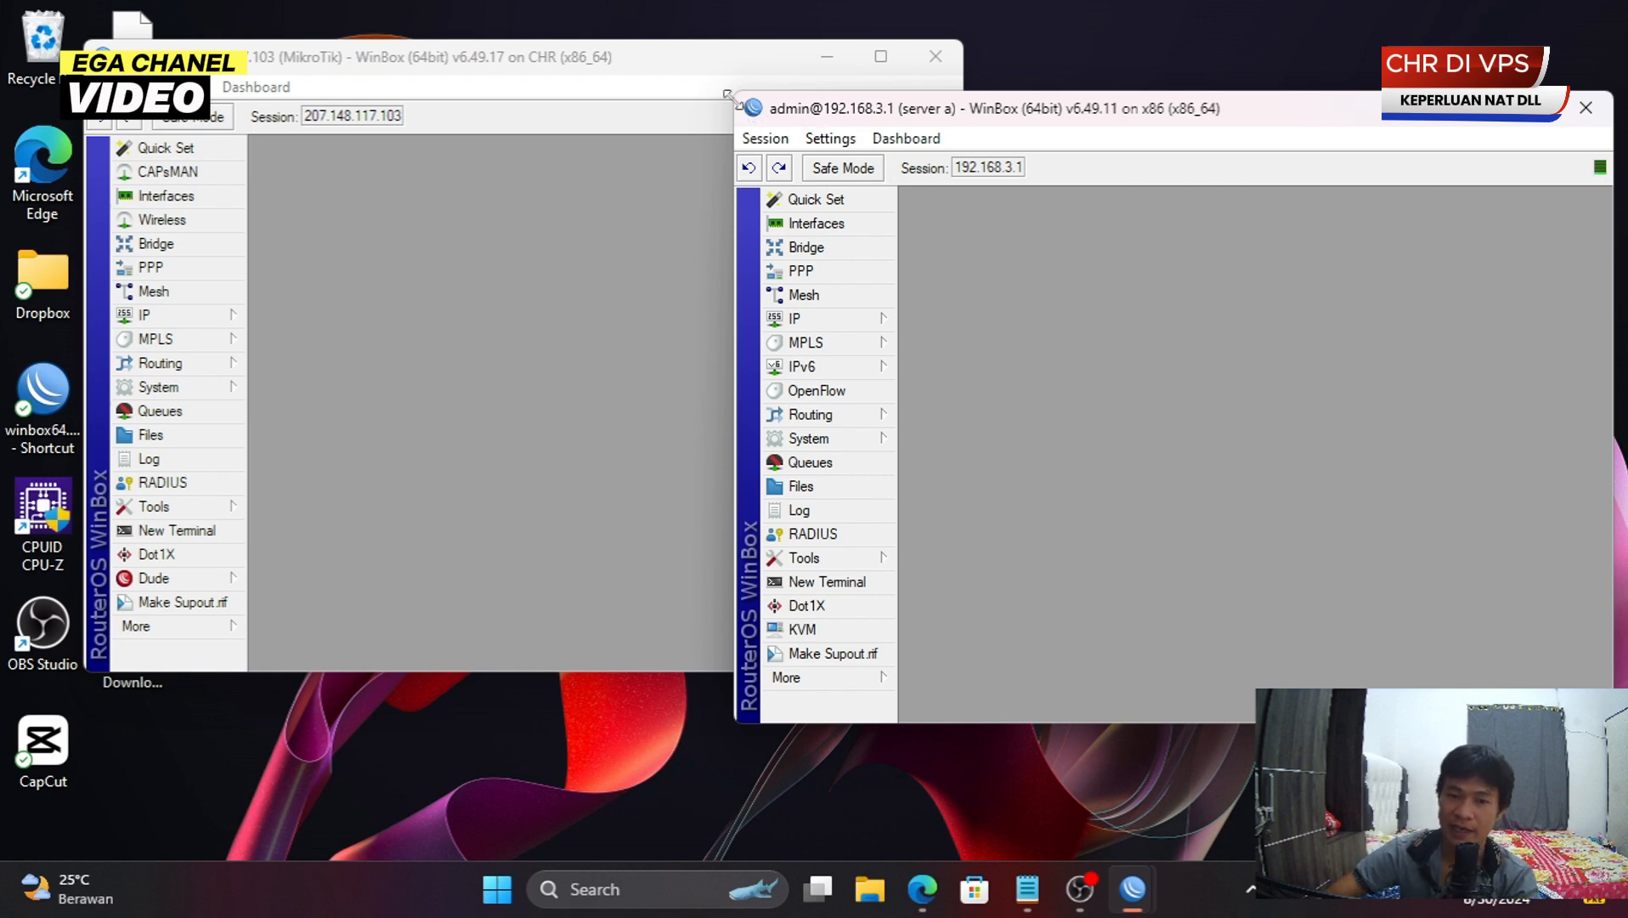
pyautogui.moveTo(729, 95); pyautogui.dragTo(974, 194)
pyautogui.moveTo(1091, 210); pyautogui.dragTo(1089, 97)
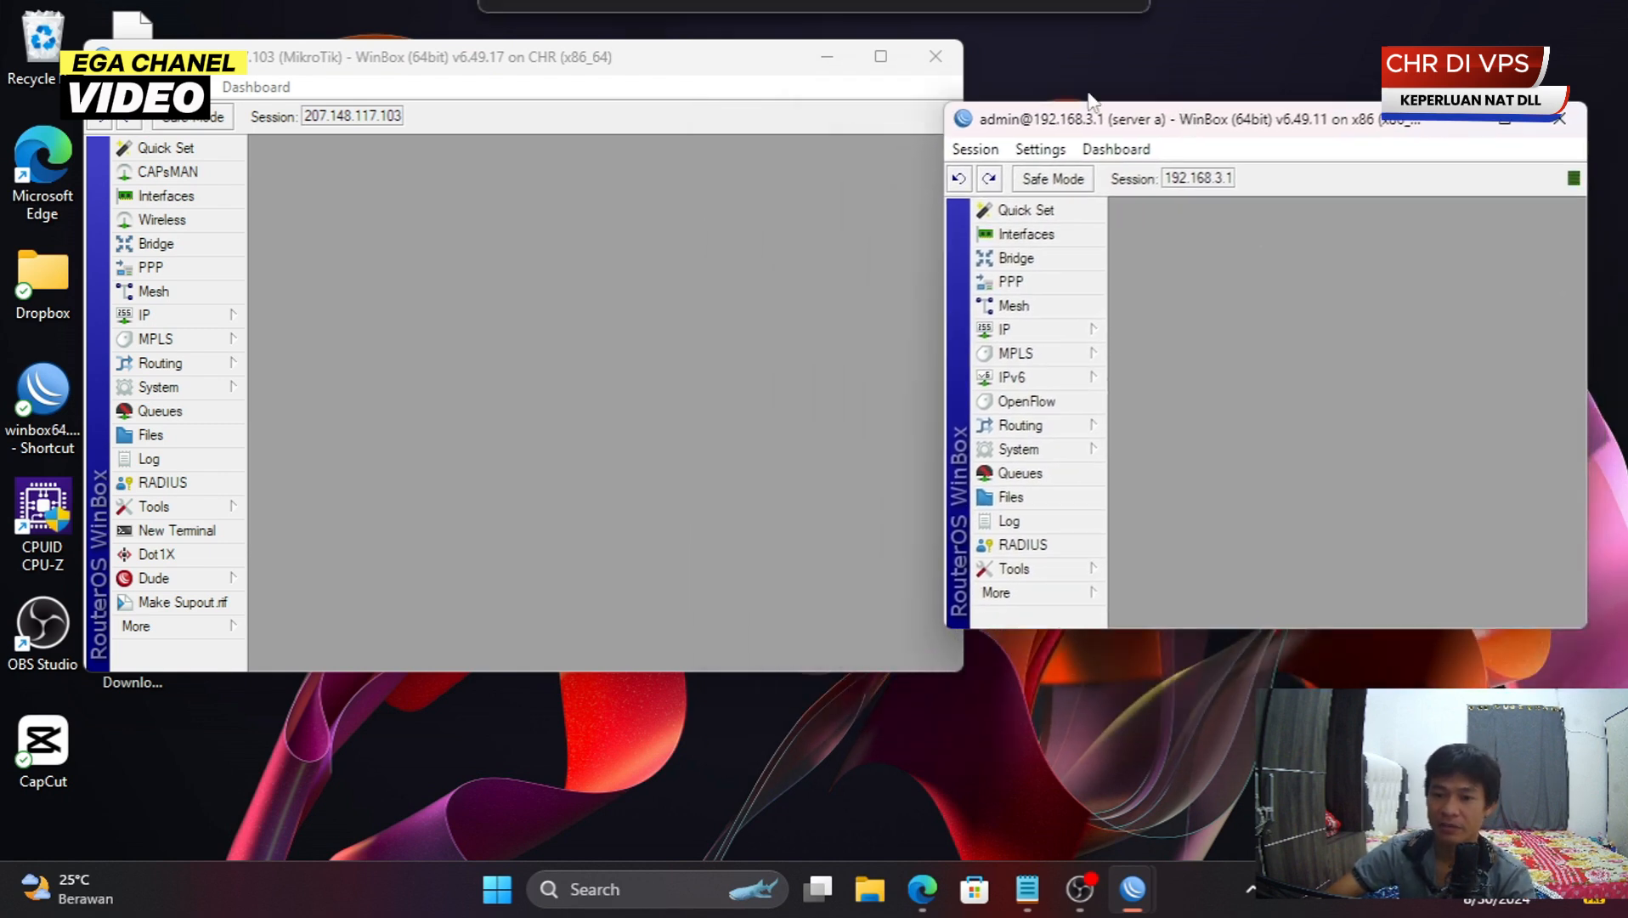
pyautogui.moveTo(419, 62); pyautogui.dragTo(346, 61)
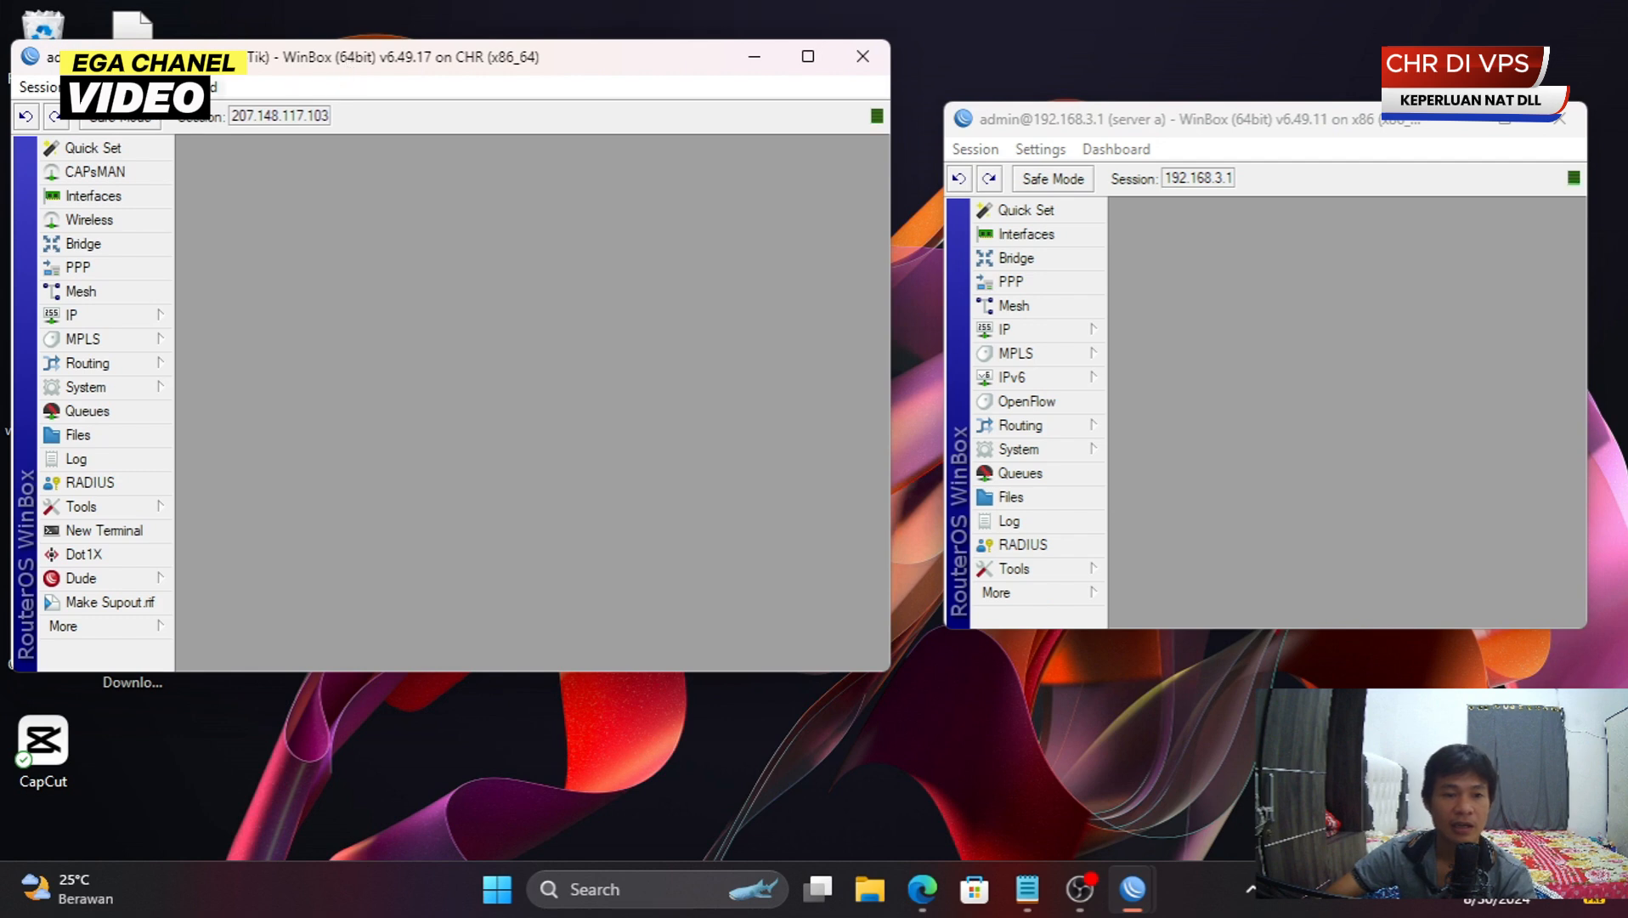
pyautogui.moveTo(12, 42); pyautogui.dragTo(151, 164)
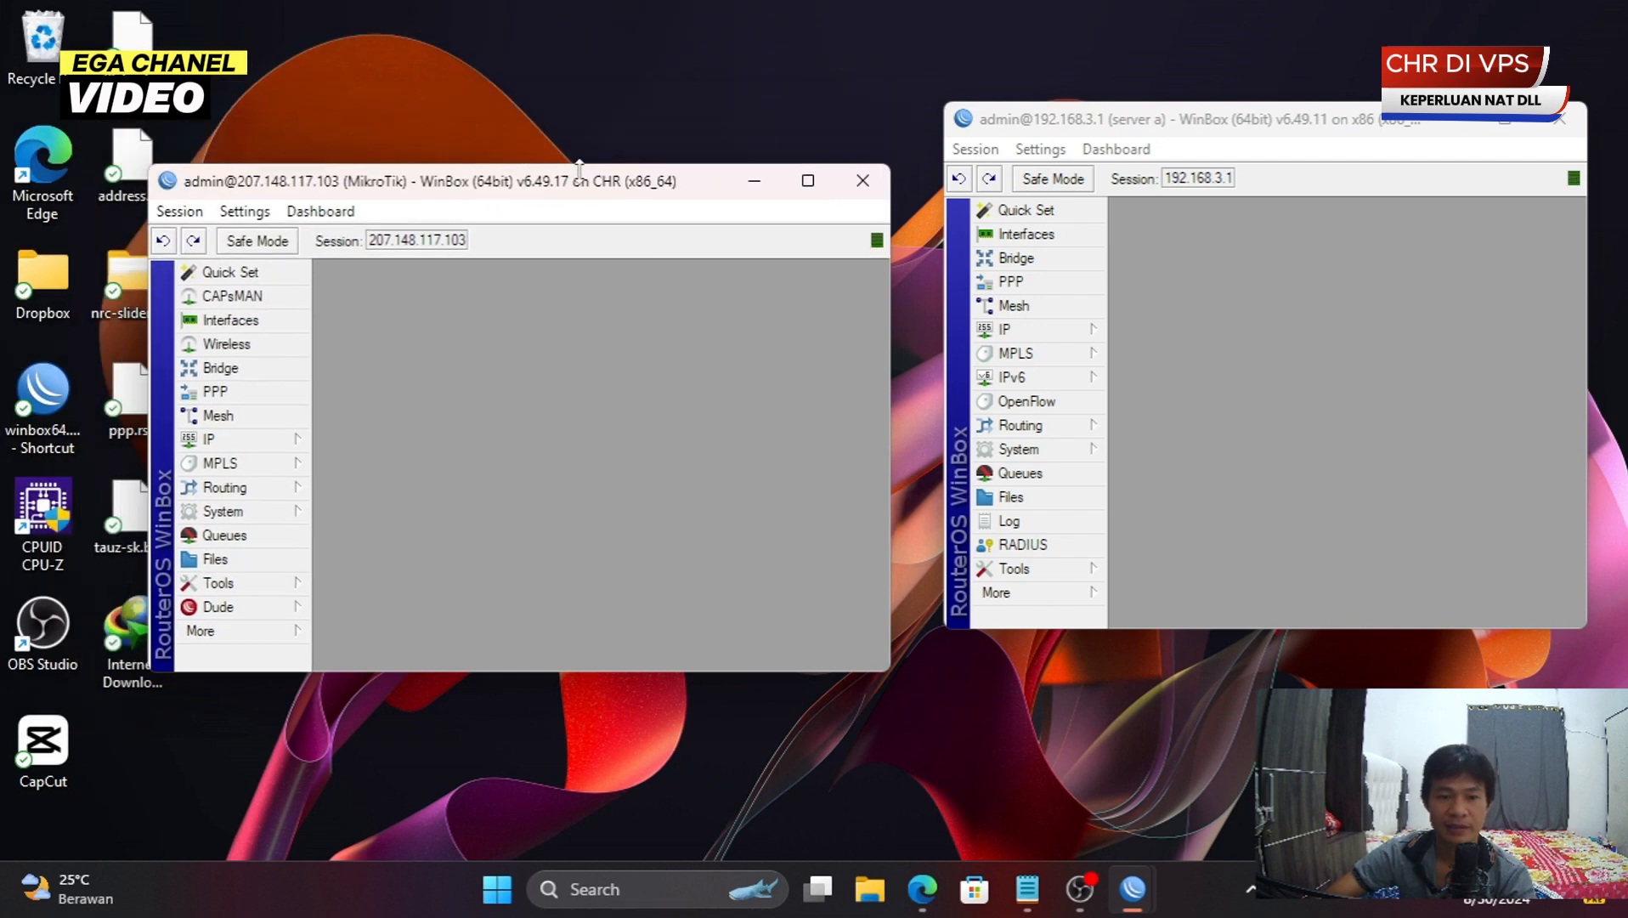
pyautogui.moveTo(595, 189); pyautogui.dragTo(525, 189)
pyautogui.click(1309, 254)
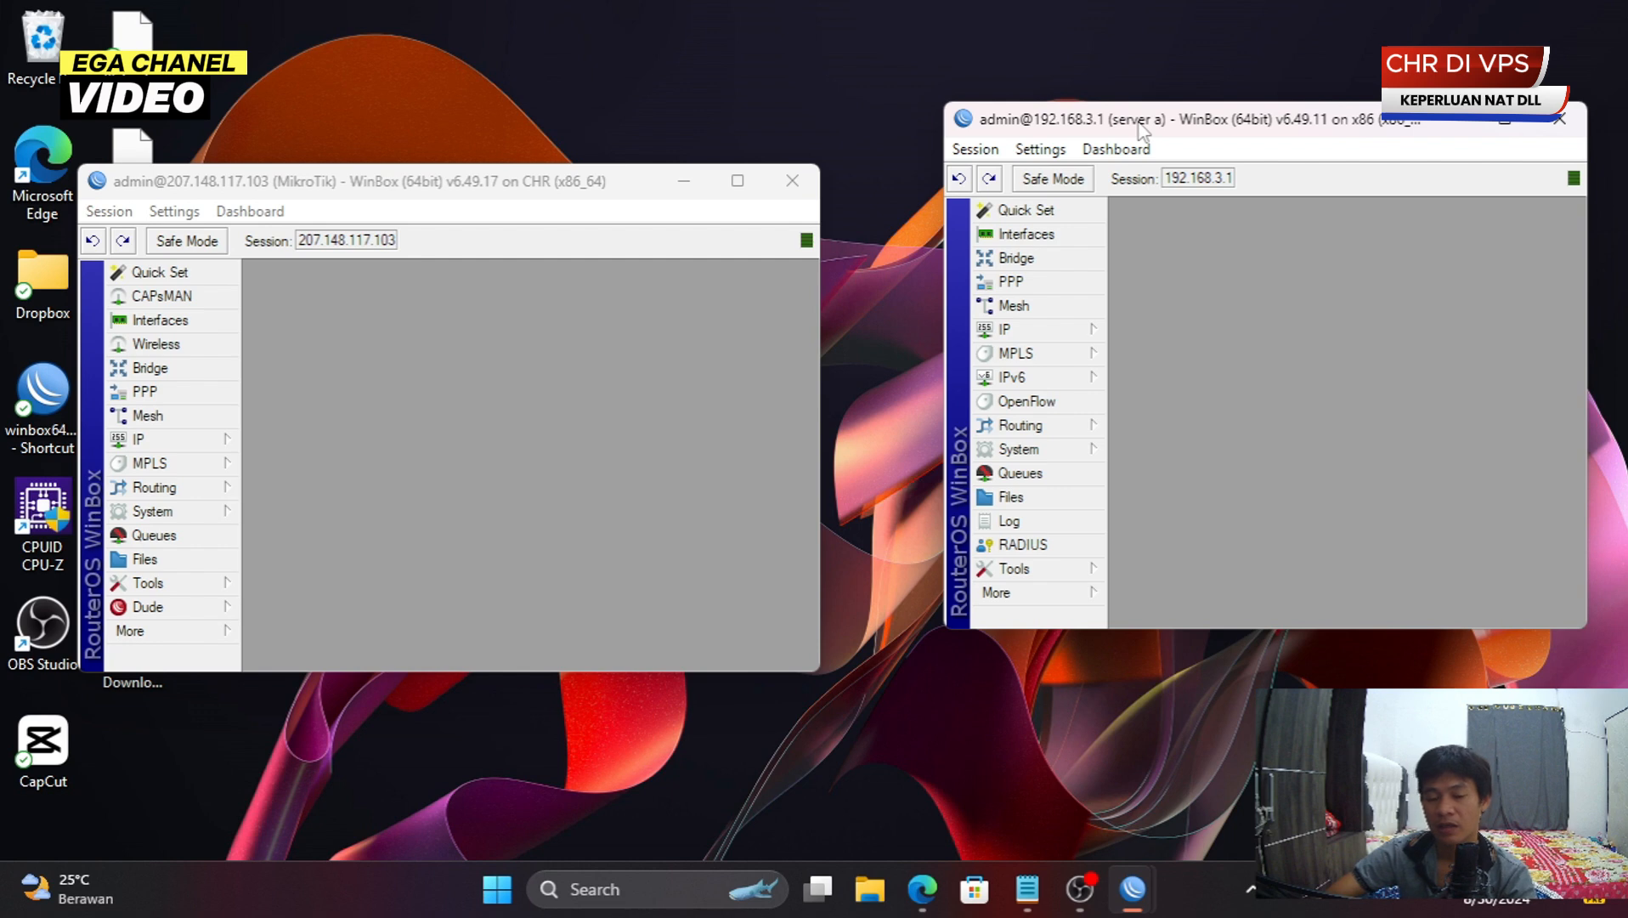
pyautogui.click(600, 379)
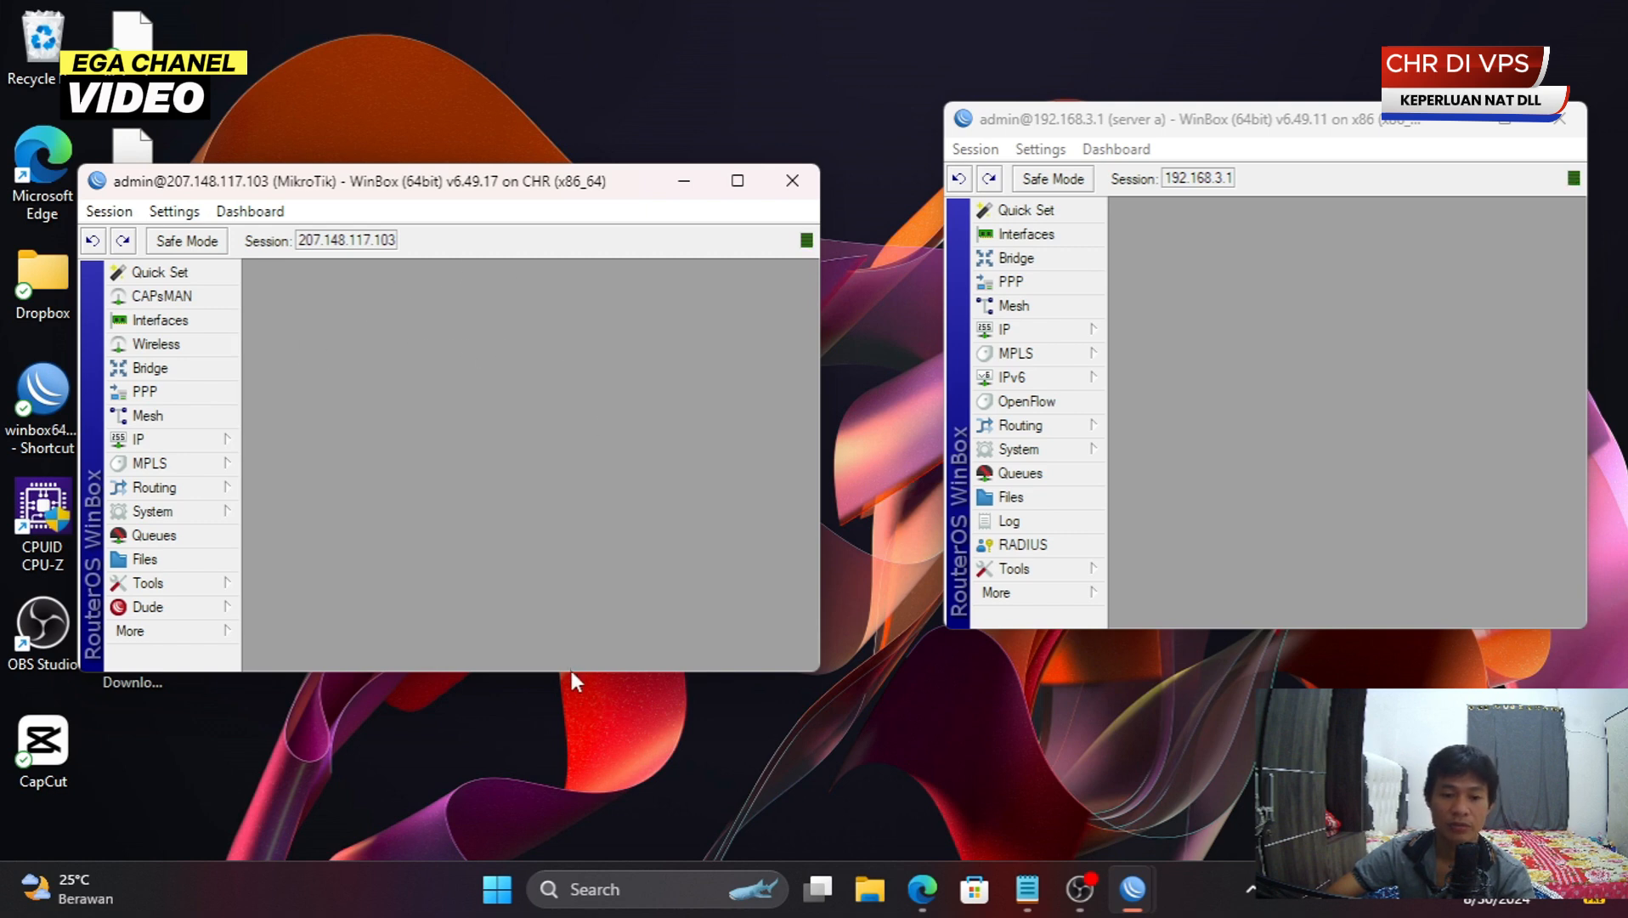
pyautogui.moveTo(571, 671); pyautogui.dragTo(537, 845)
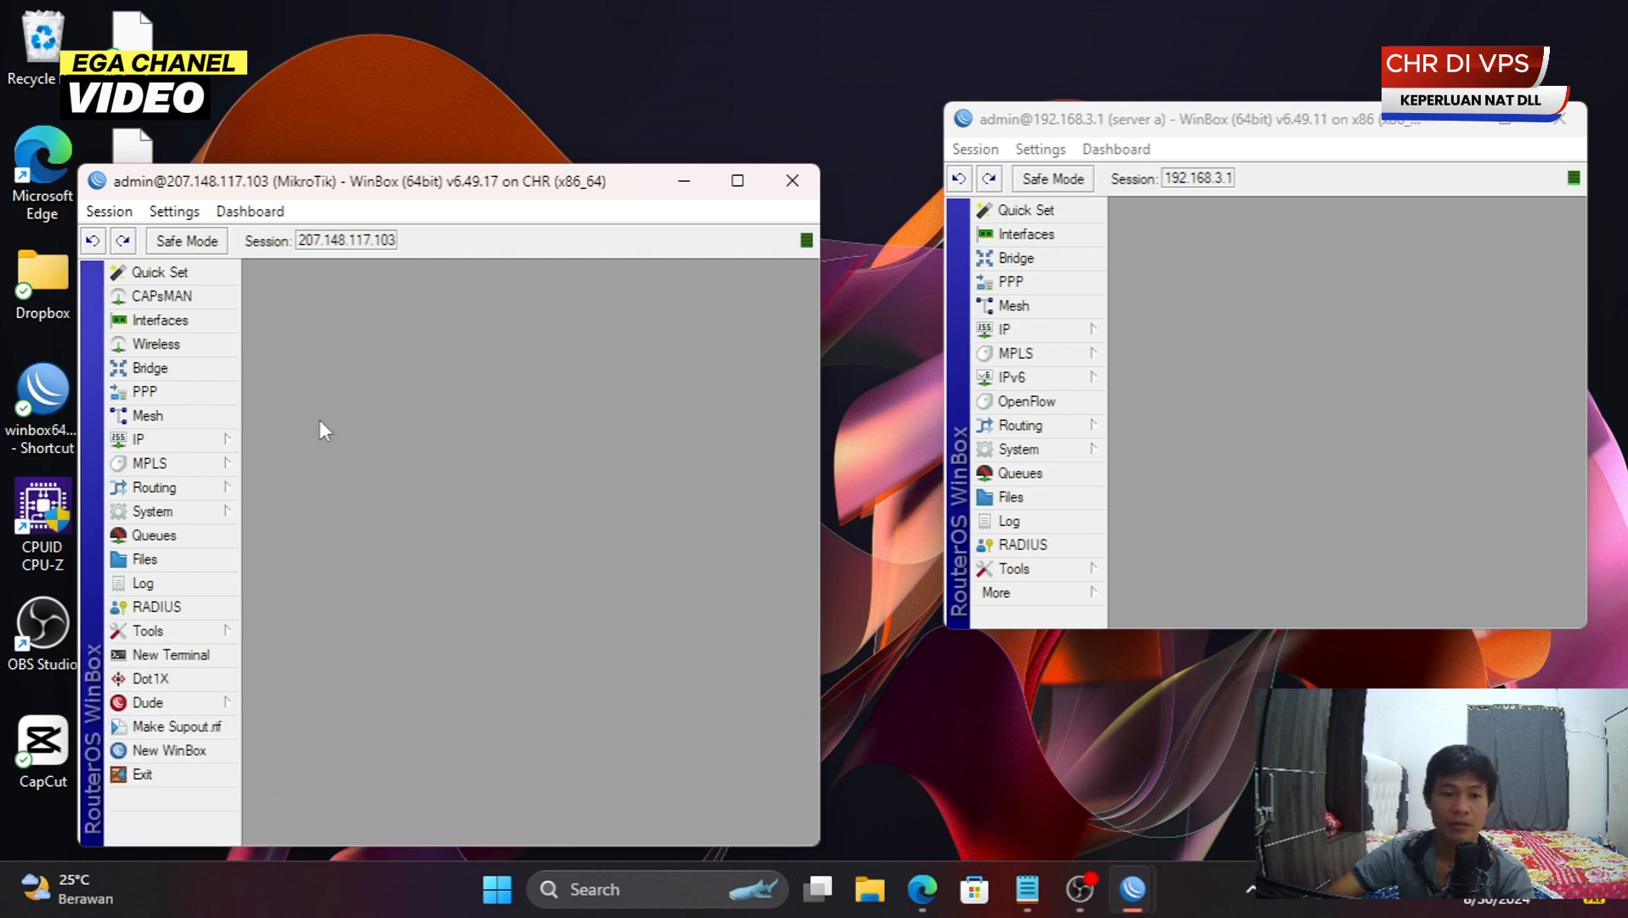
# - Set the VPS router's System Identity to vps and enlarge both windows to show full menus
pyautogui.click(198, 514)
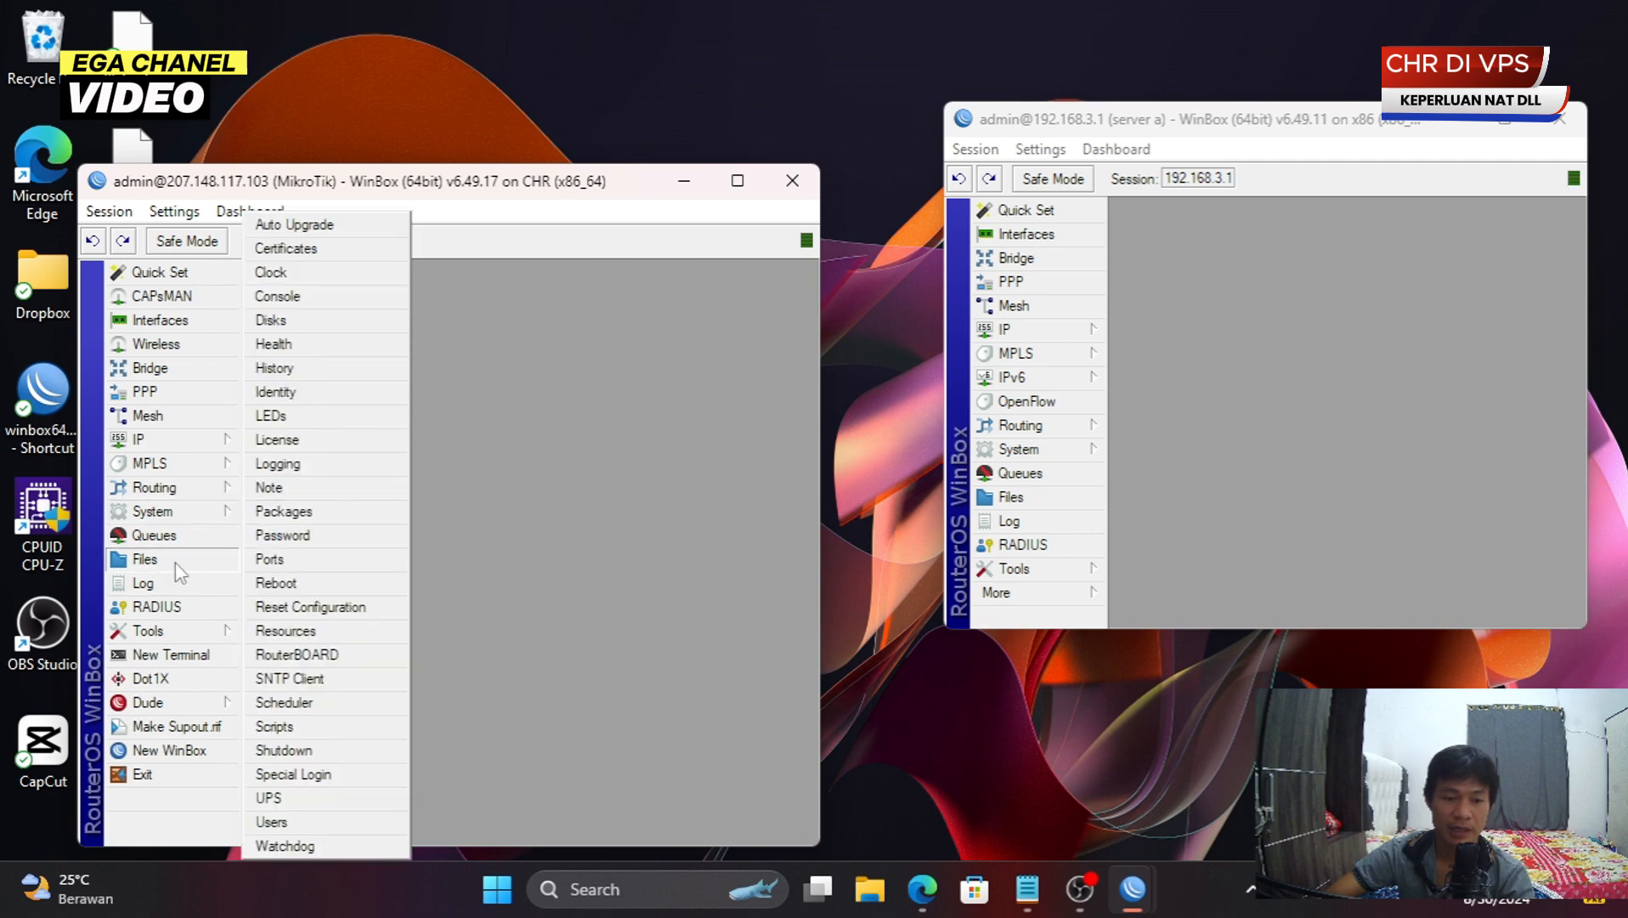
pyautogui.click(328, 397)
pyautogui.write('vps')
pyautogui.press('Return')
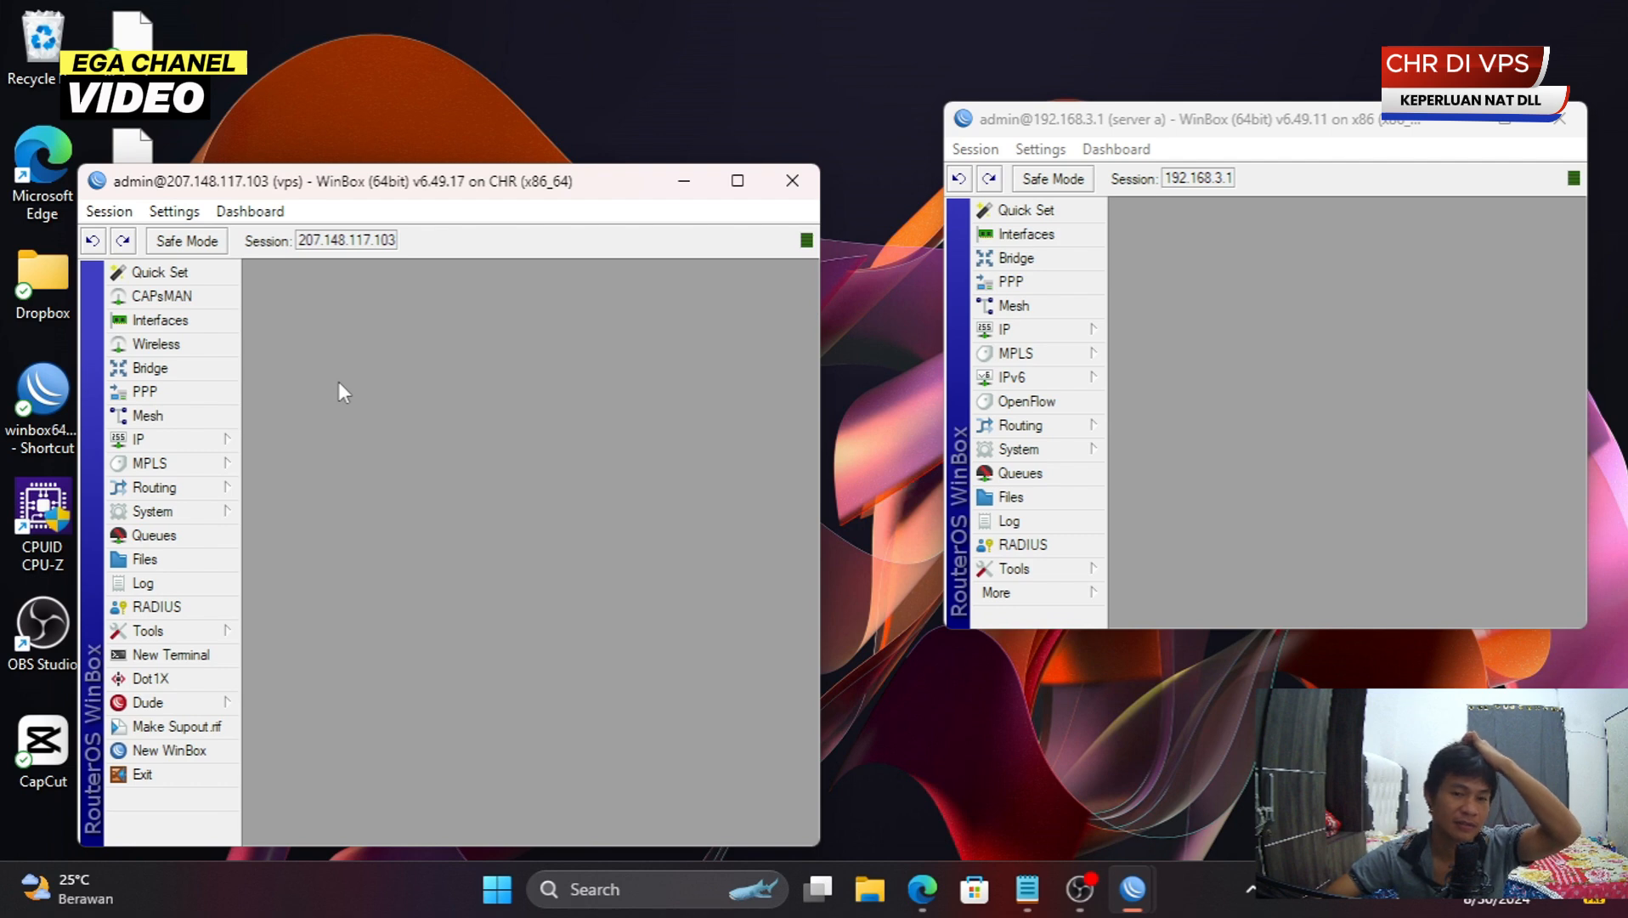
pyautogui.moveTo(1290, 629); pyautogui.dragTo(1296, 818)
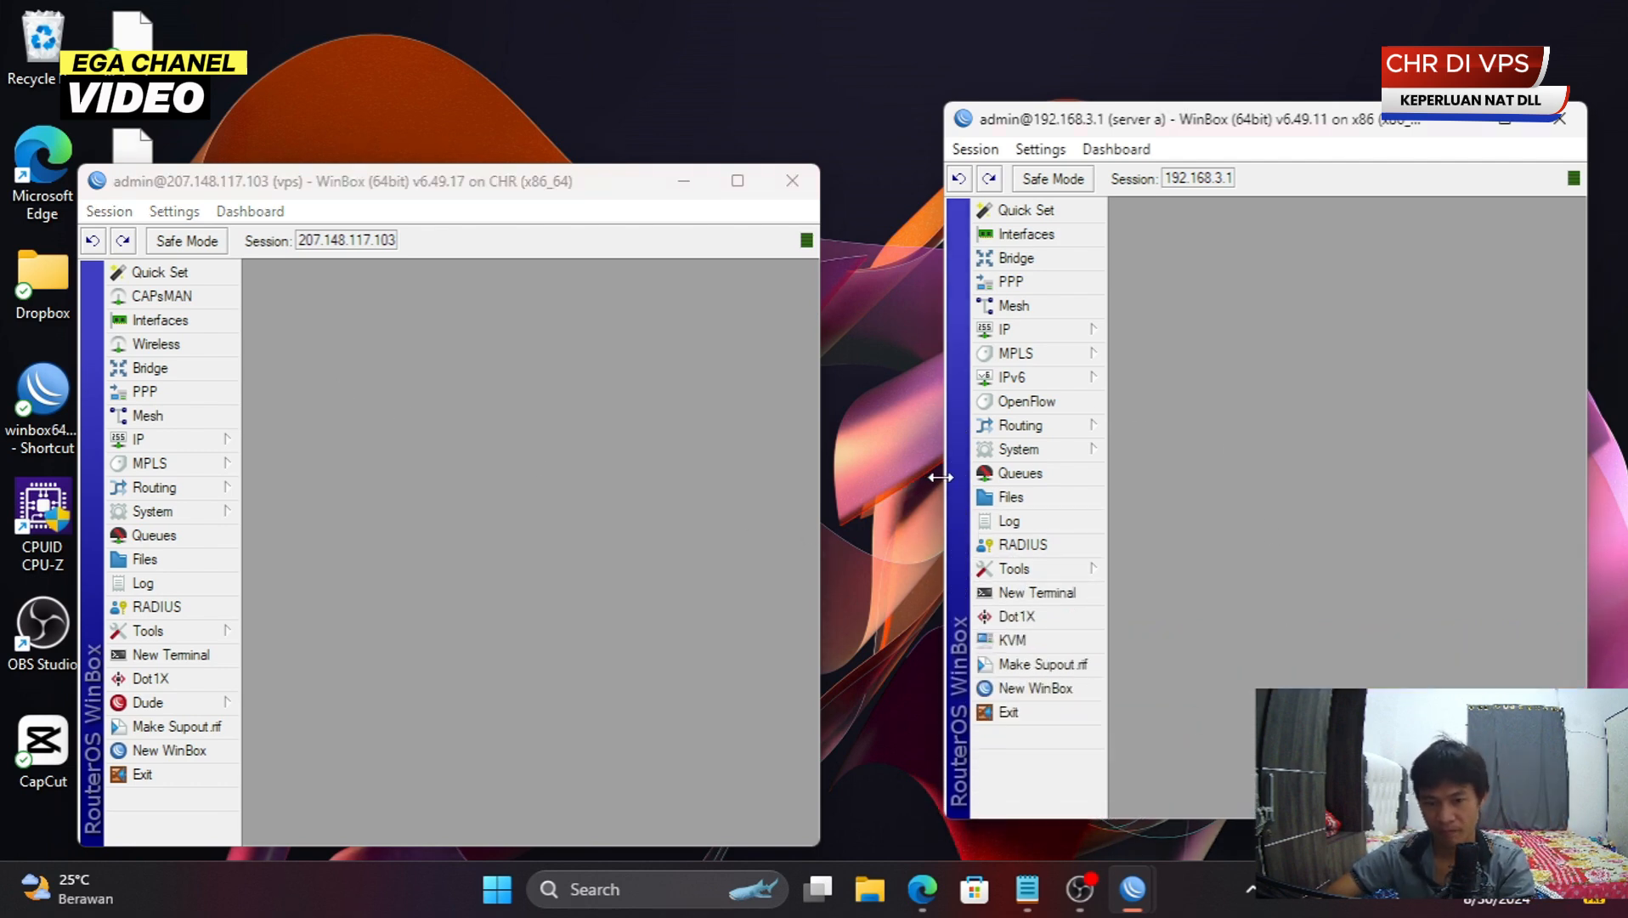
pyautogui.moveTo(940, 477); pyautogui.dragTo(878, 478)
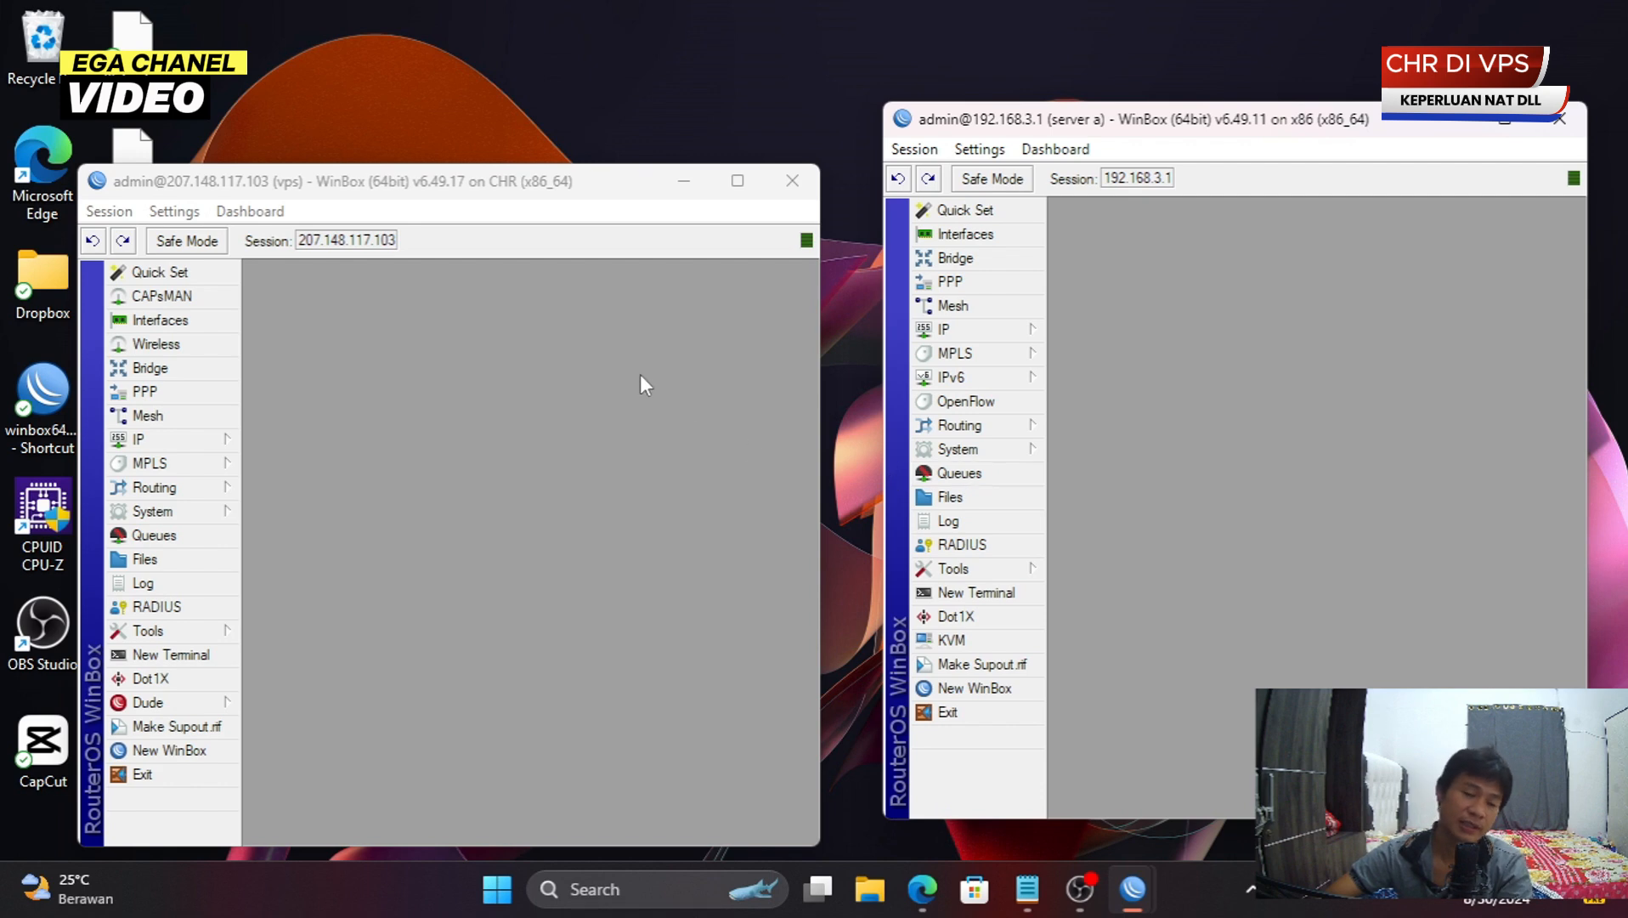
pyautogui.moveTo(598, 181); pyautogui.dragTo(603, 106)
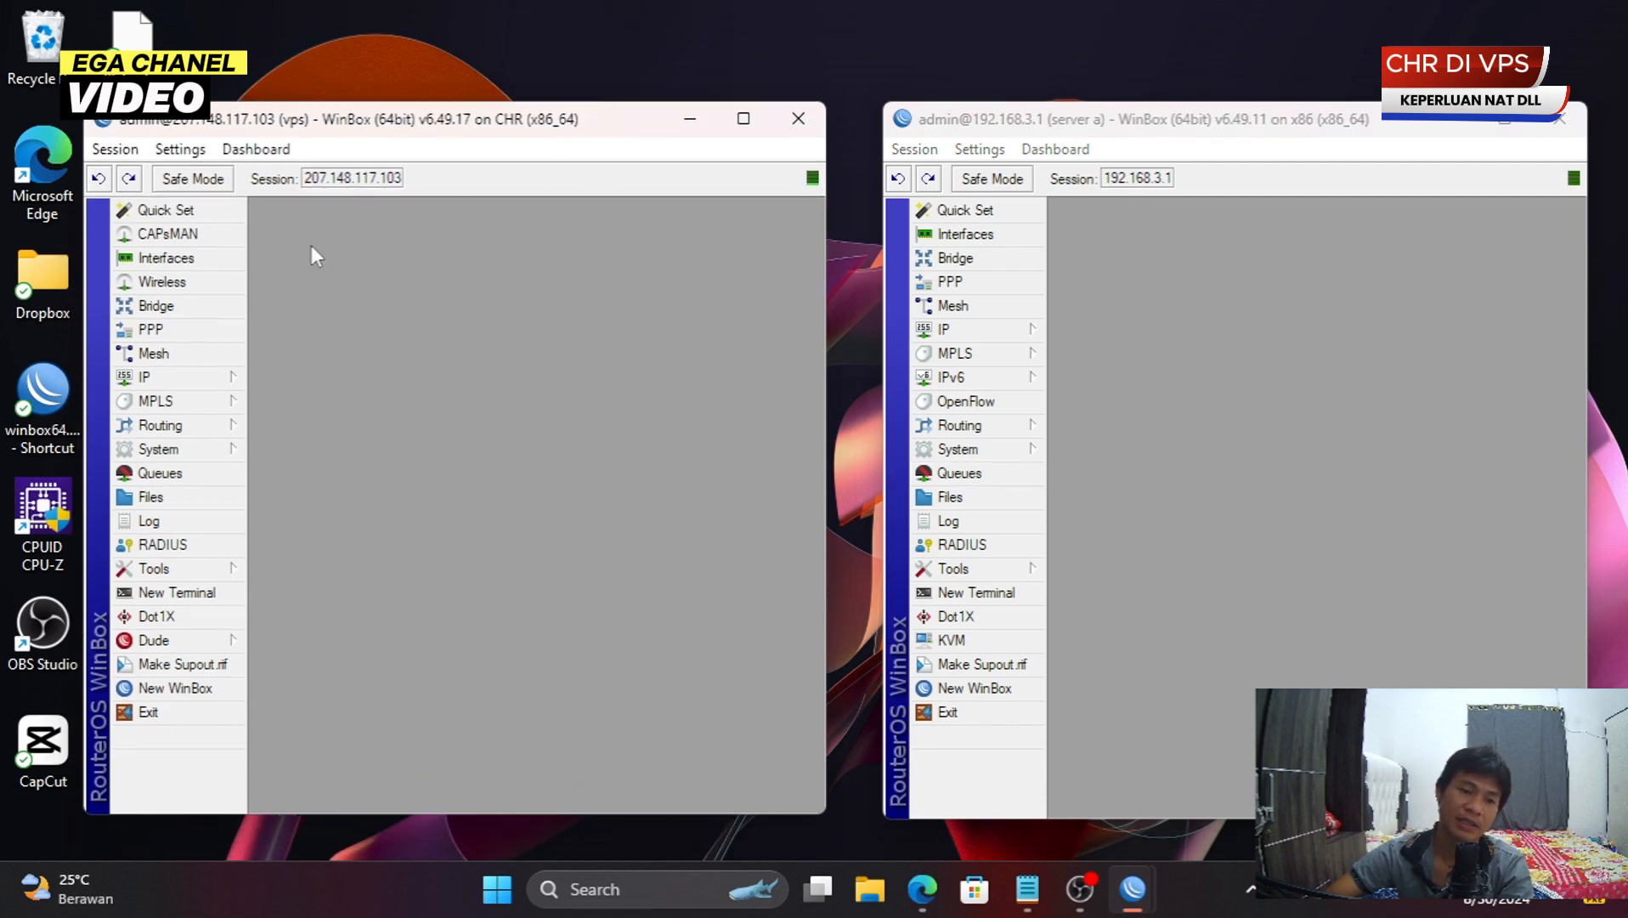
# - In the VPS's maximized PPP window, enable the PPTP, SSTP and L2TP servers
pyautogui.click(191, 336)
pyautogui.doubleClick(503, 372)
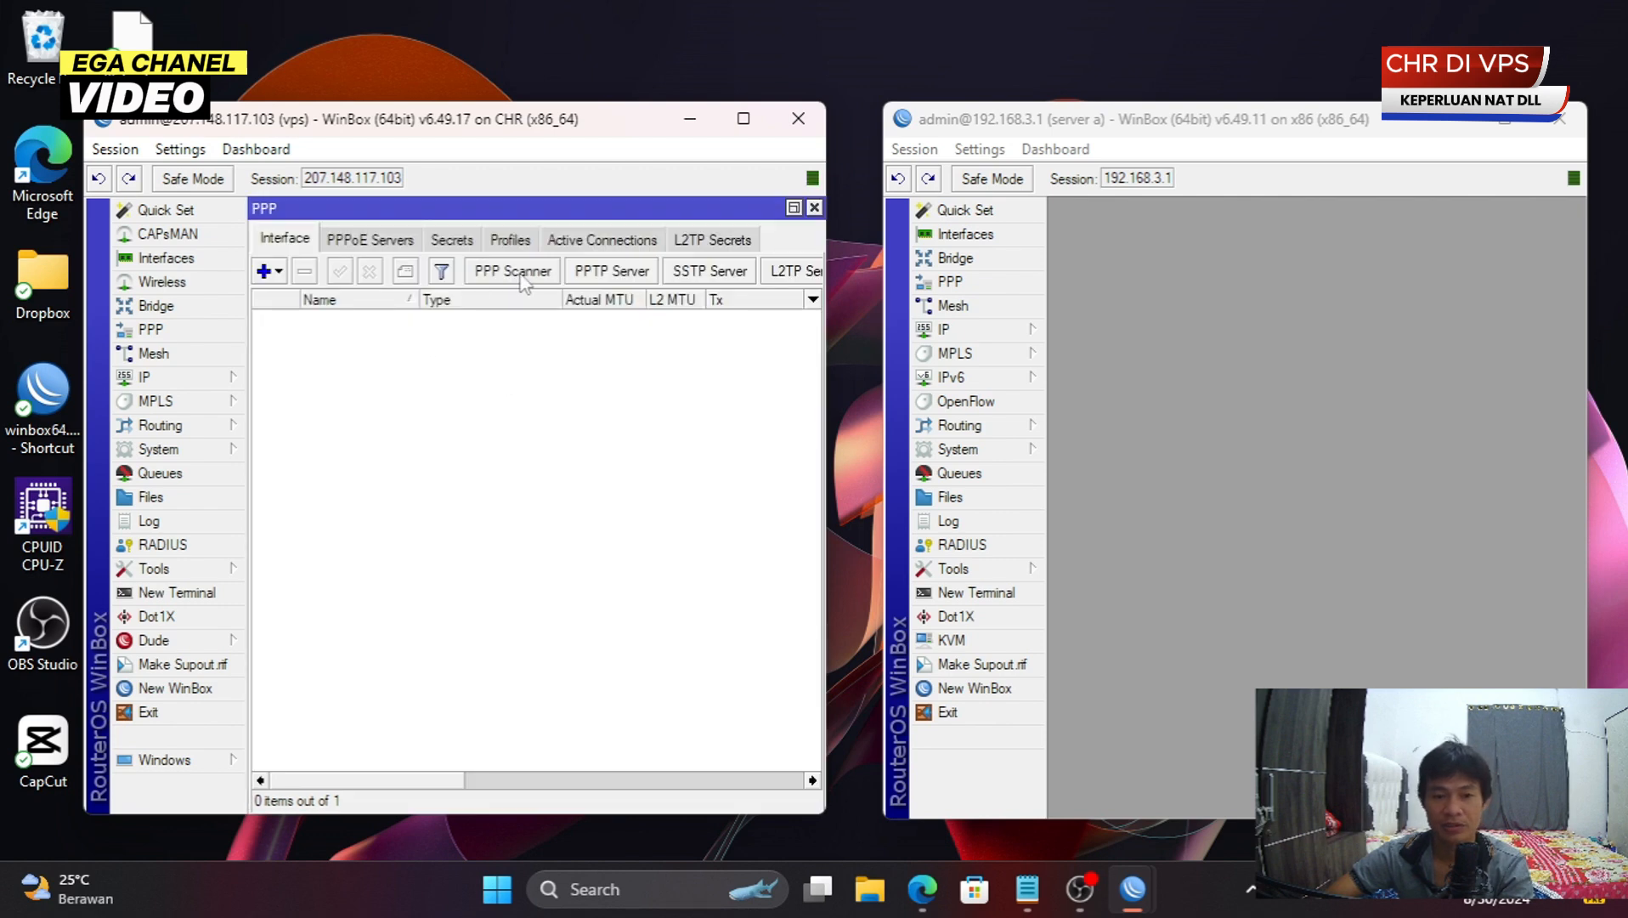
pyautogui.click(612, 272)
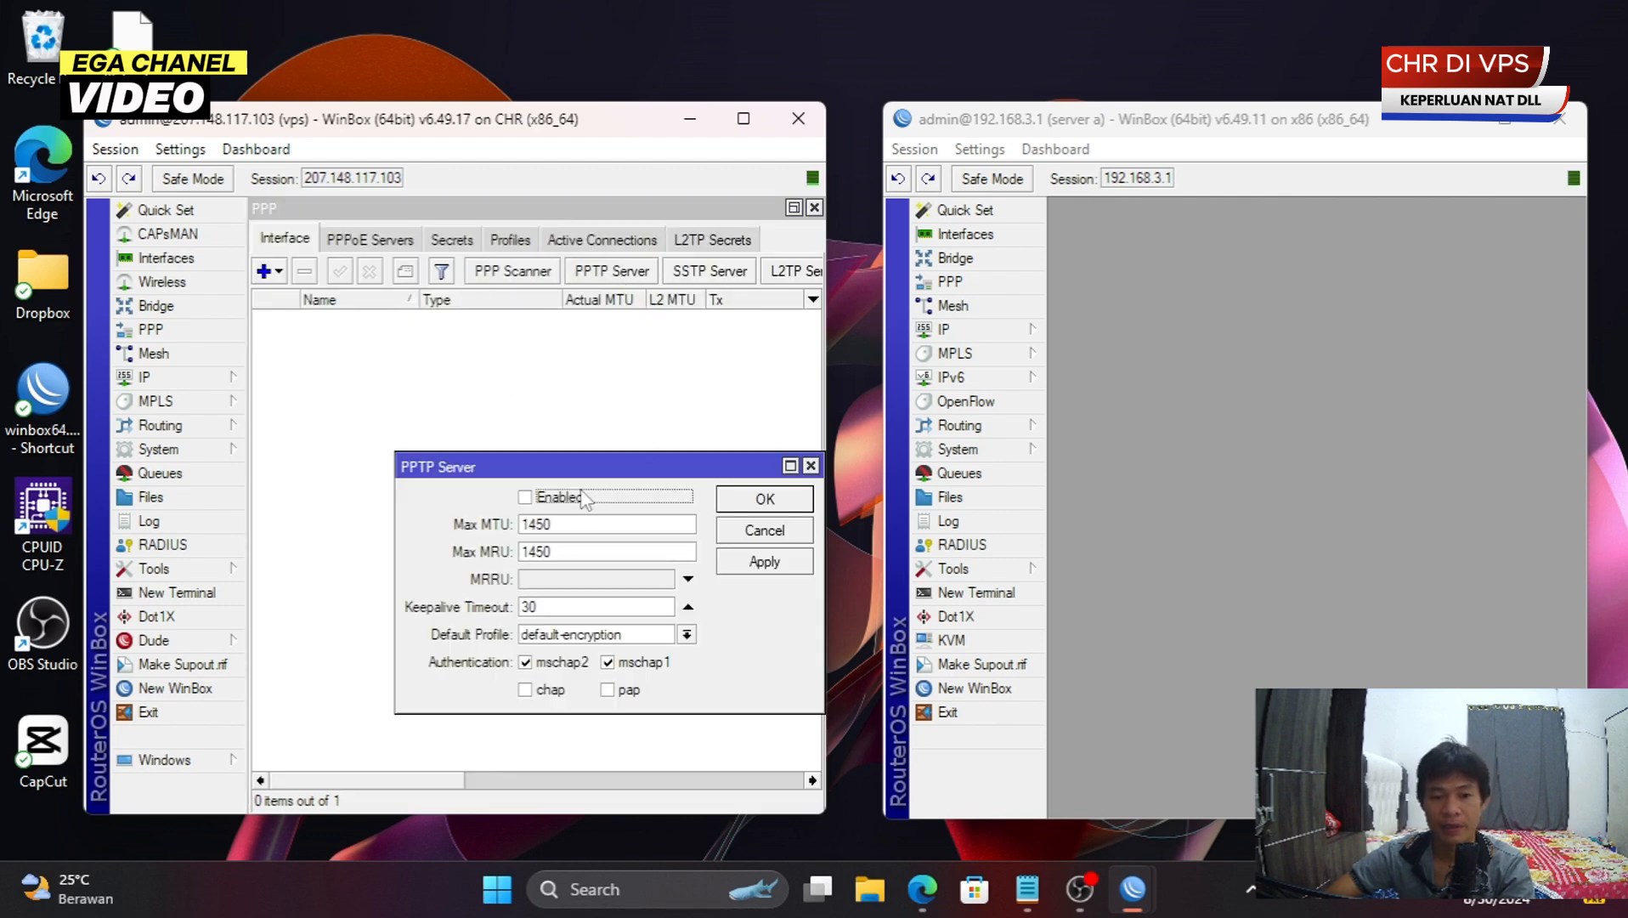
pyautogui.click(585, 497)
pyautogui.click(747, 500)
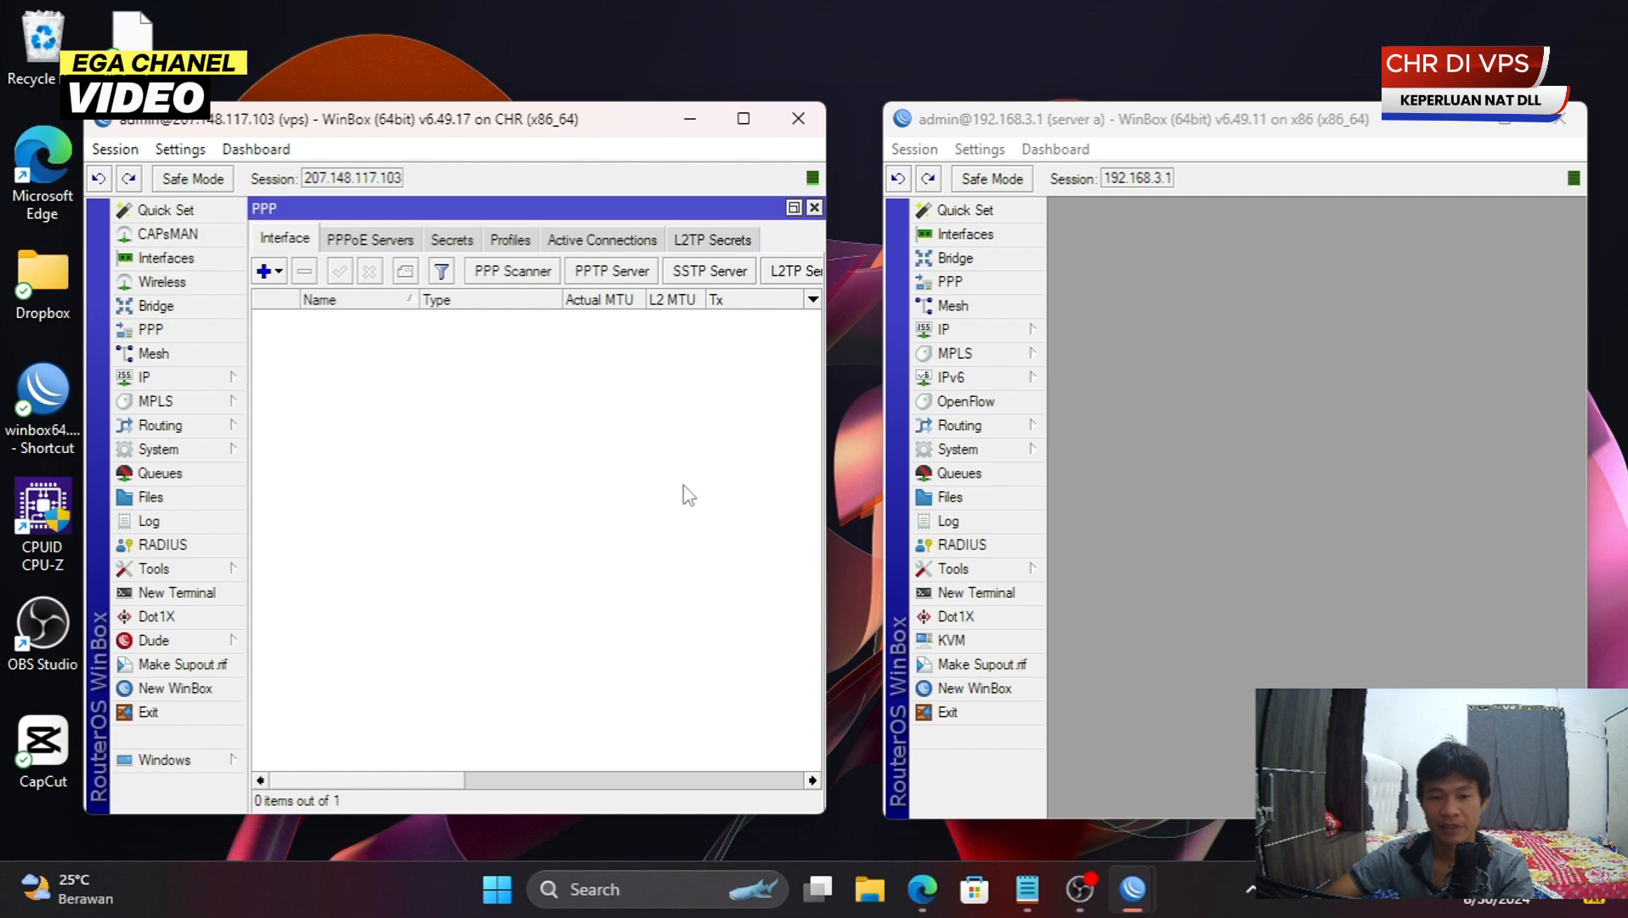
pyautogui.click(729, 272)
pyautogui.click(536, 332)
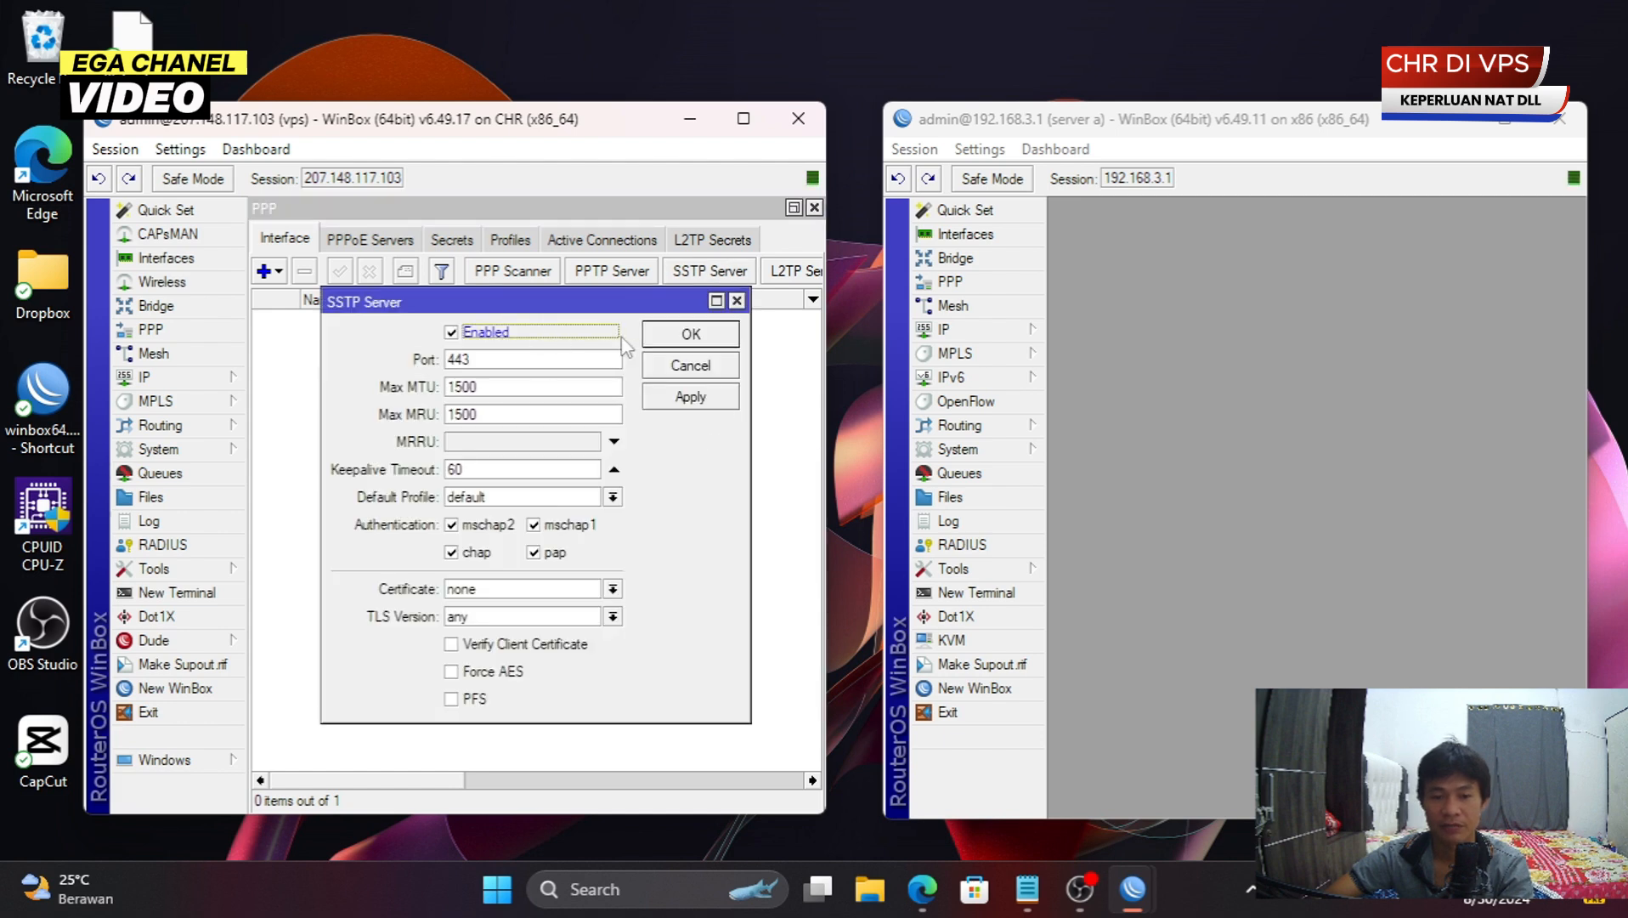
pyautogui.click(671, 334)
pyautogui.click(796, 271)
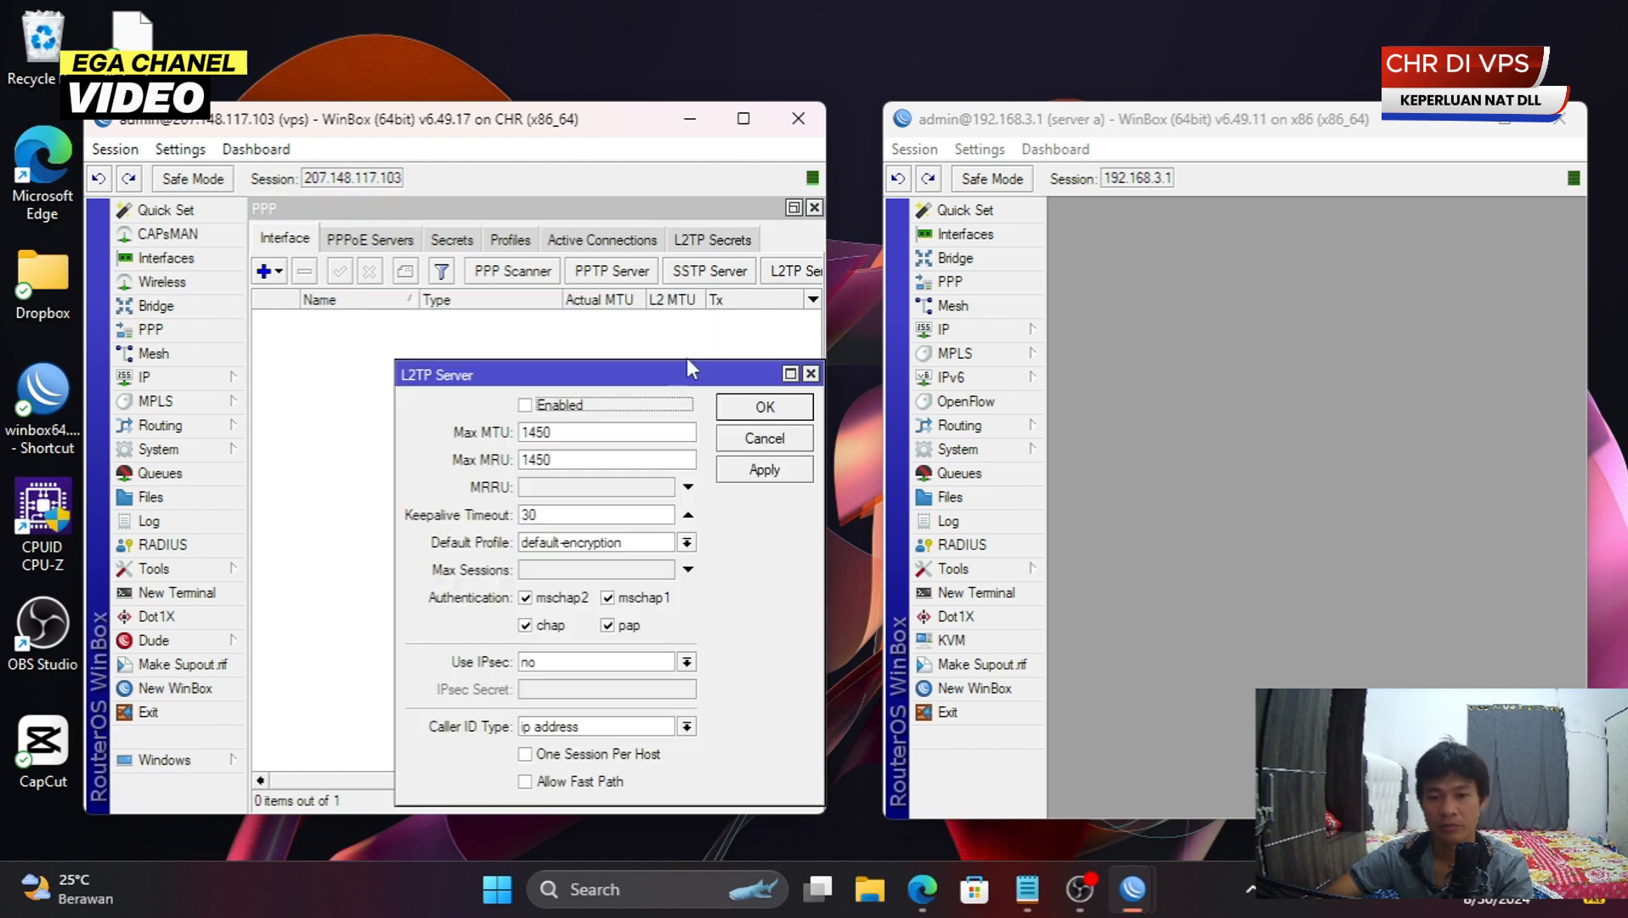
pyautogui.click(556, 407)
pyautogui.click(761, 411)
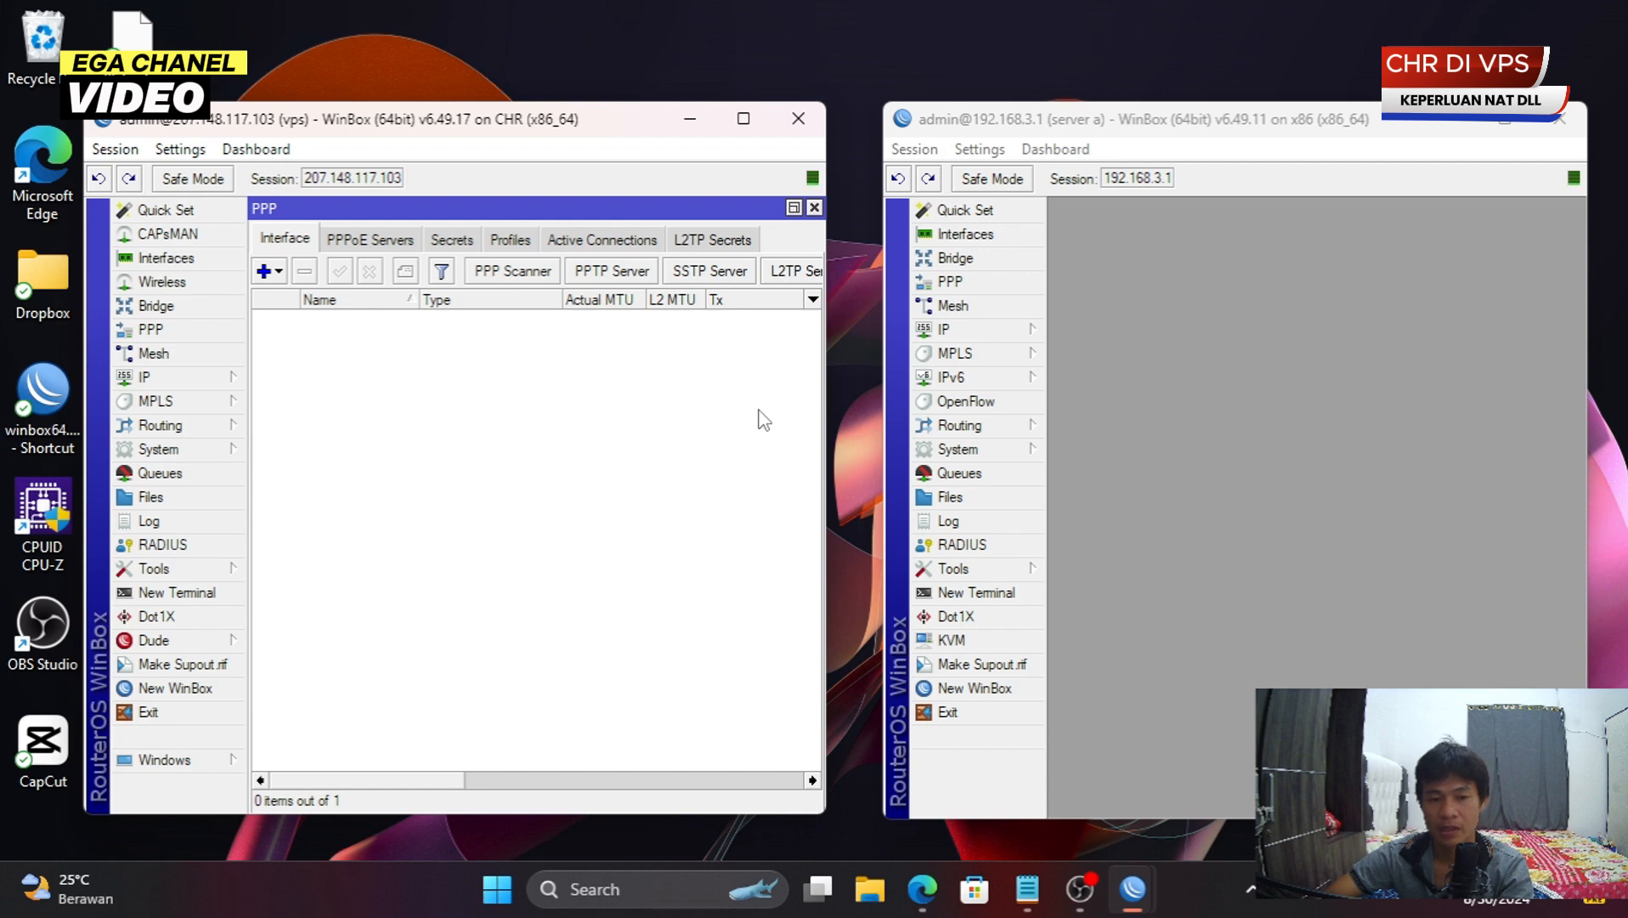
# - Start a new PPP secret on the VPS, entering its user name and password
pyautogui.click(456, 242)
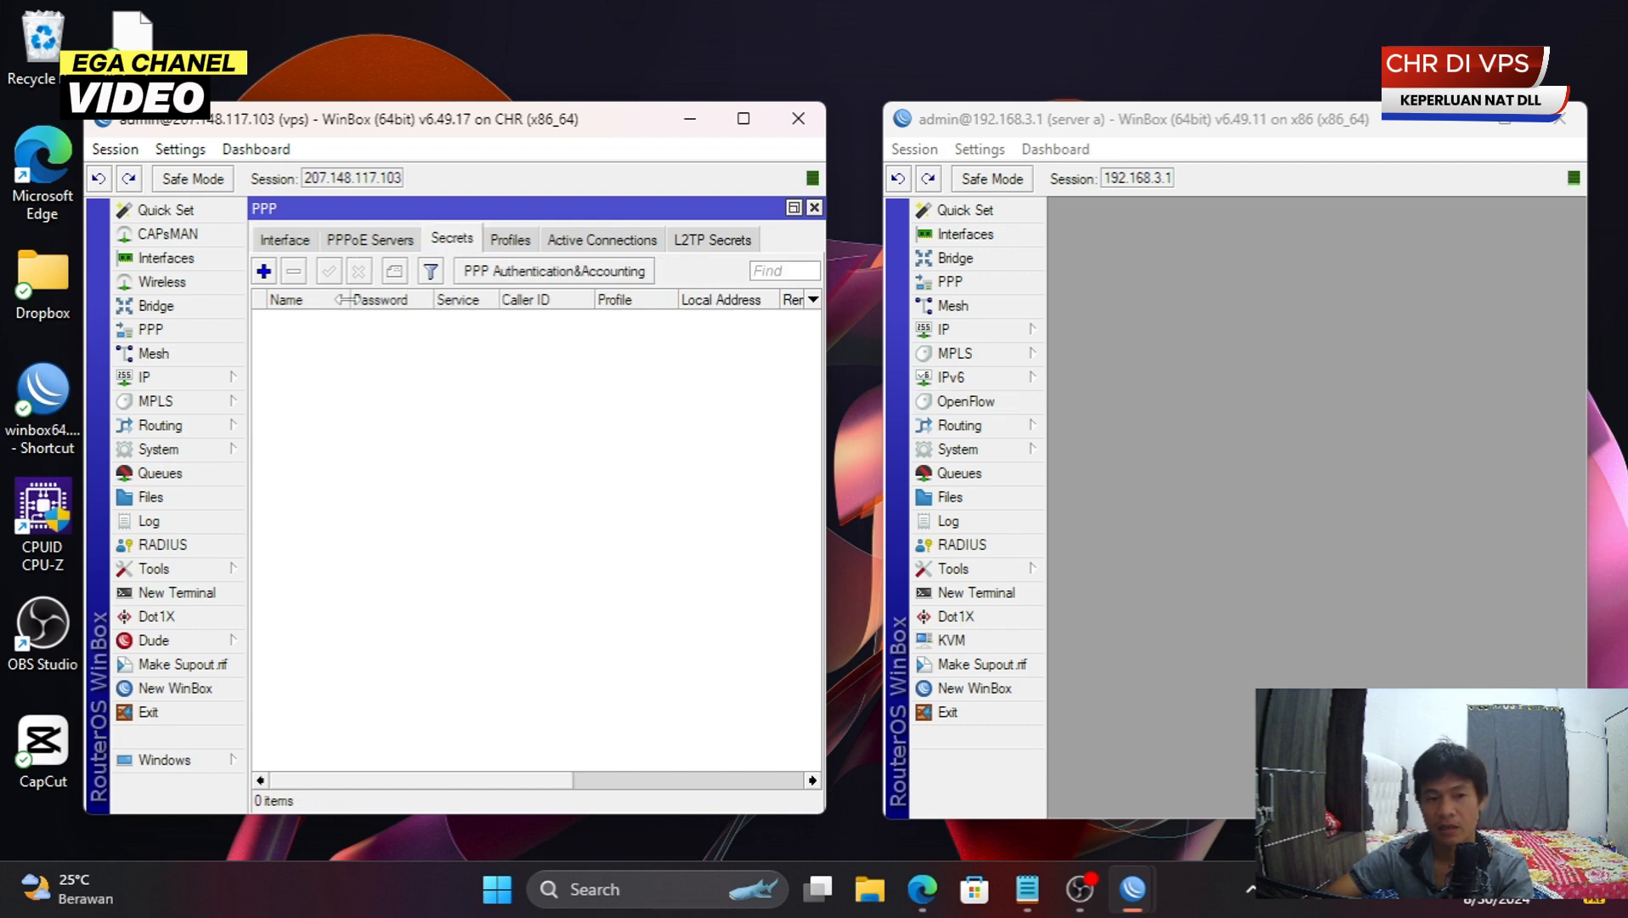
pyautogui.click(264, 272)
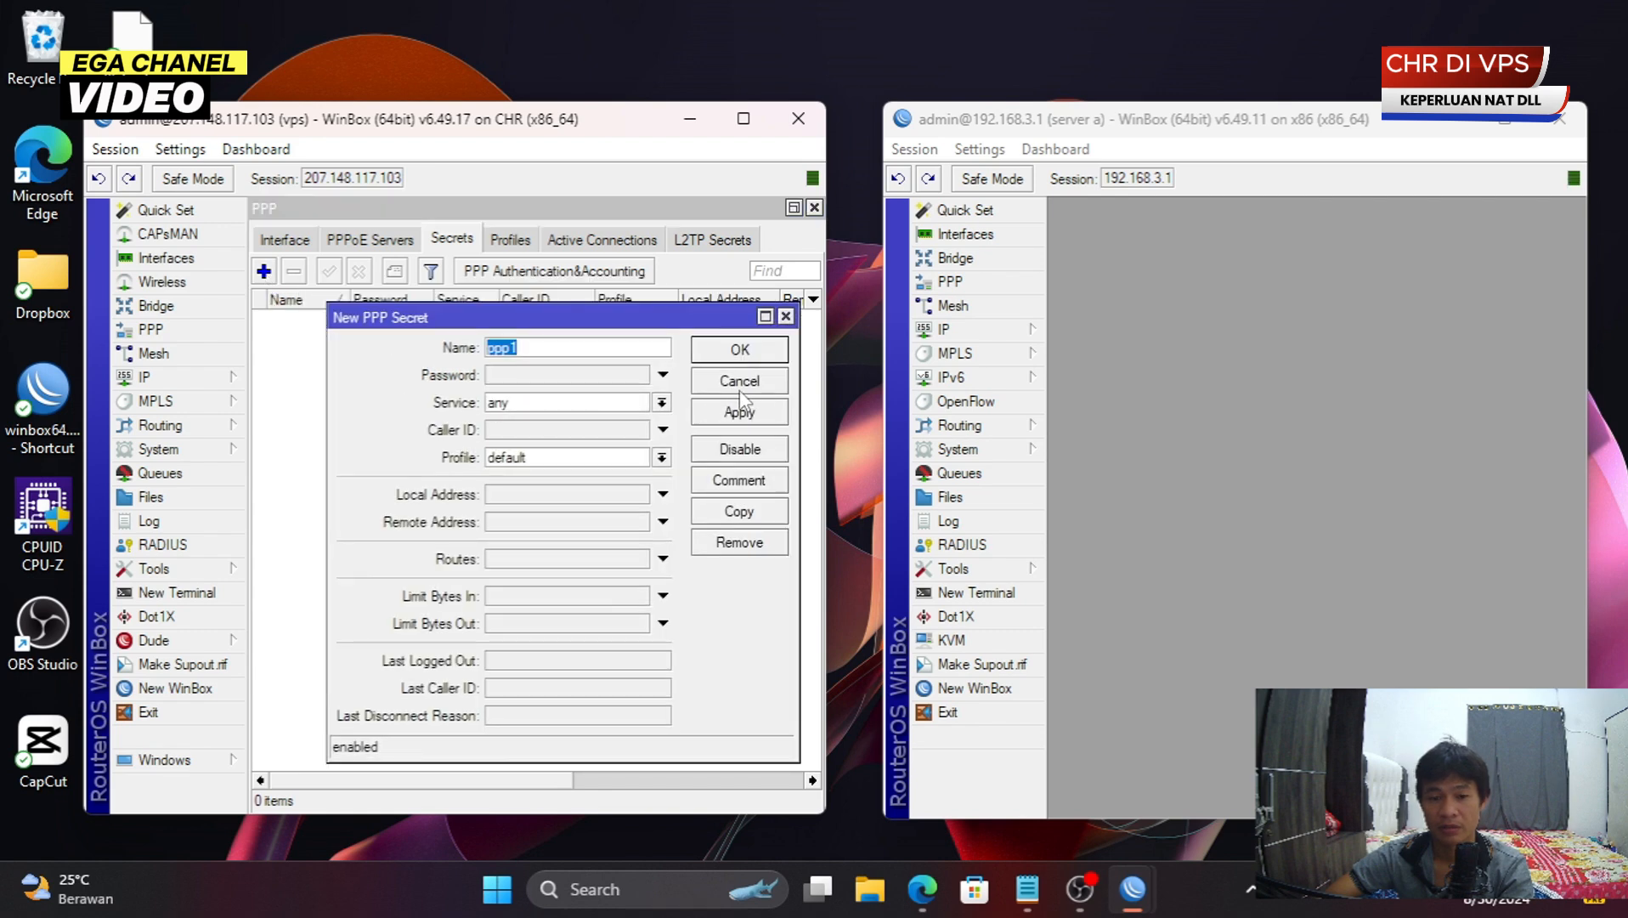
pyautogui.click(765, 381)
pyautogui.click(1289, 238)
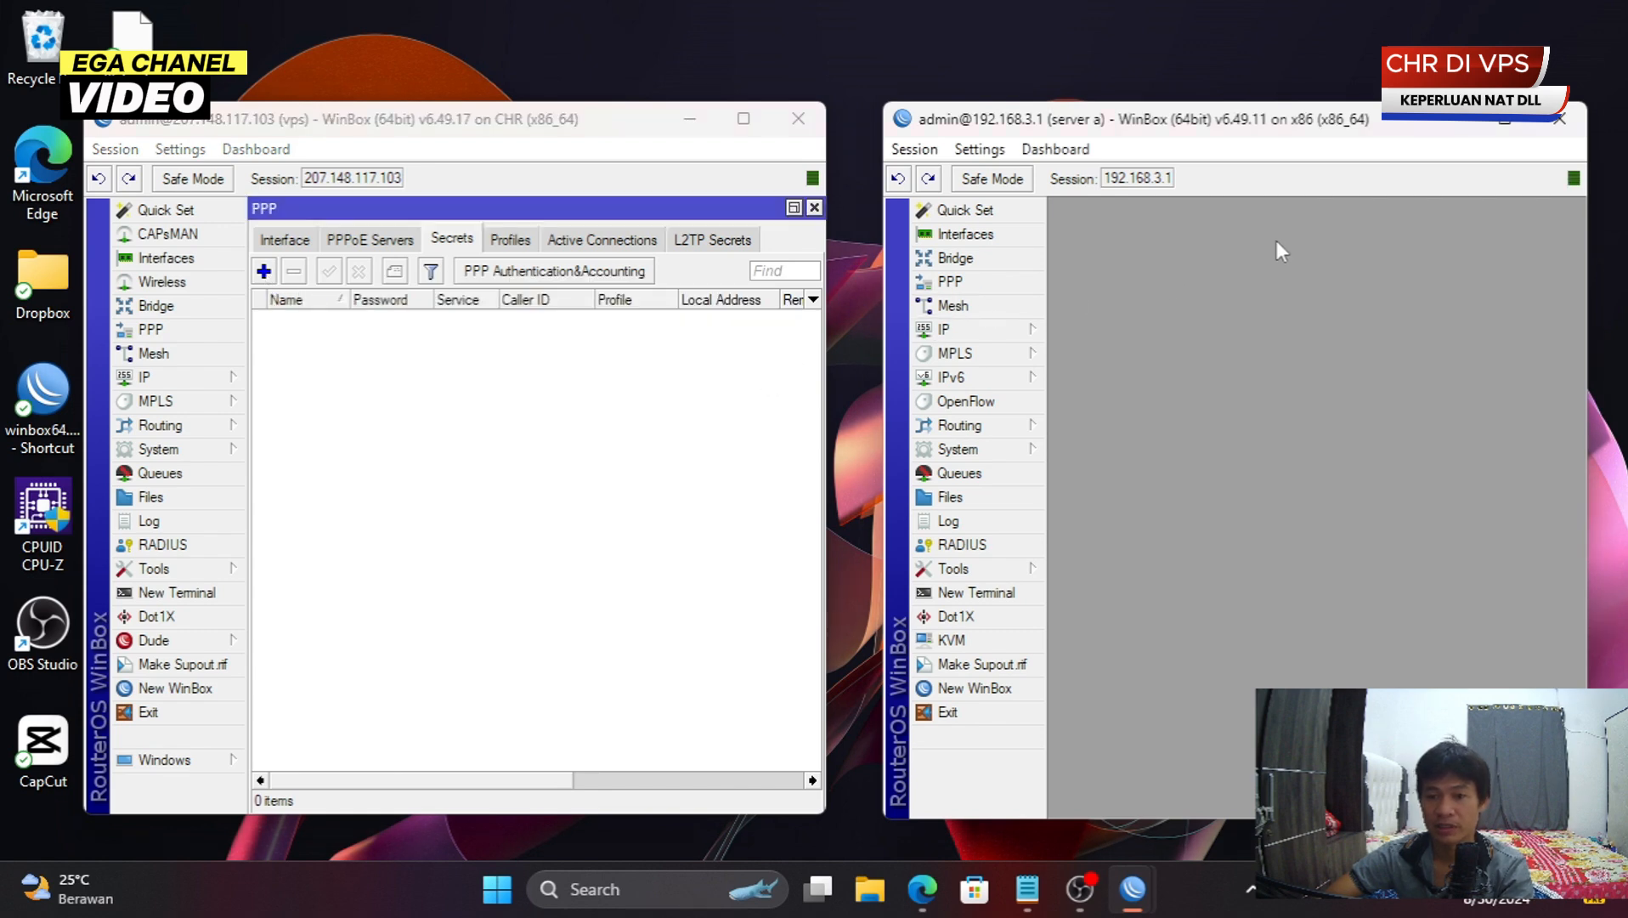
pyautogui.click(264, 271)
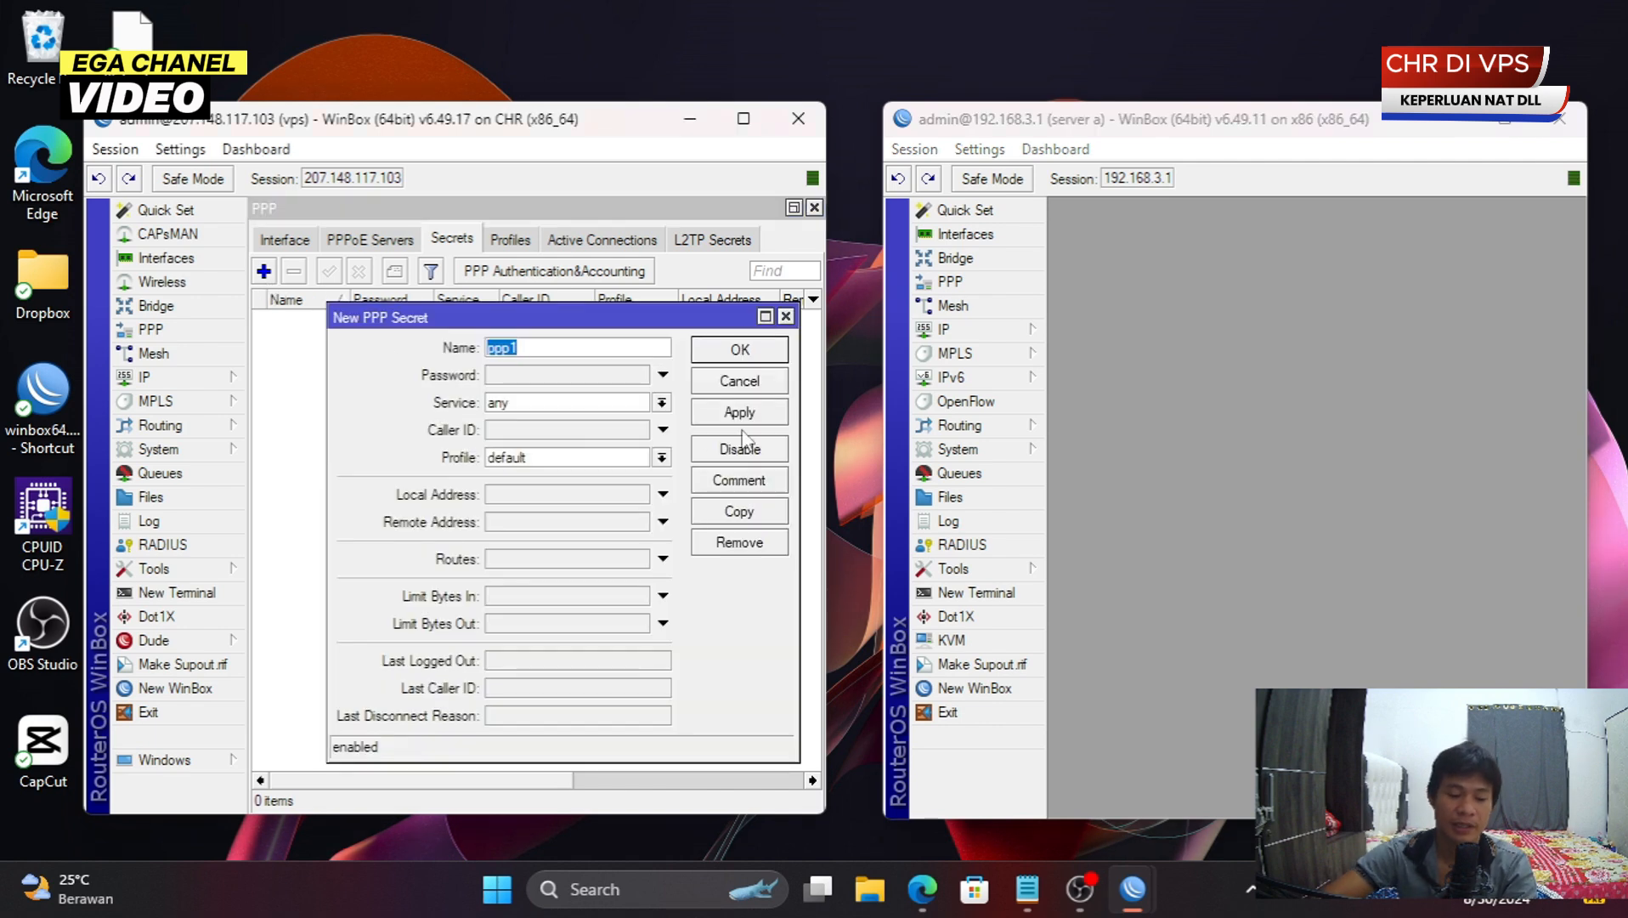
pyautogui.write('ser')
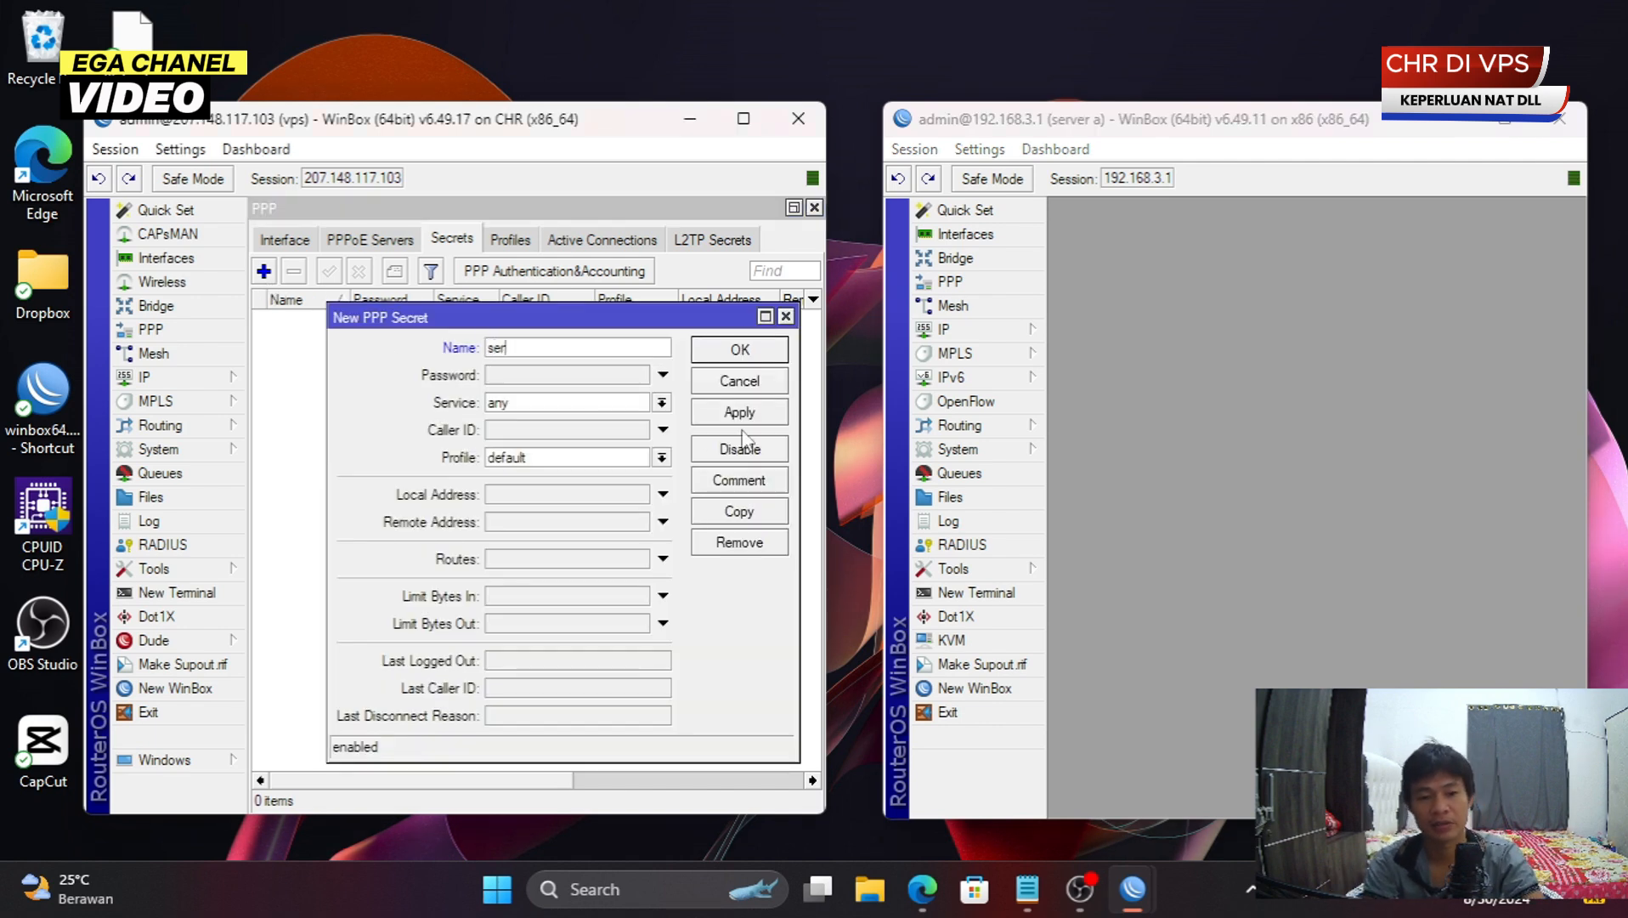
pyautogui.write('ver')
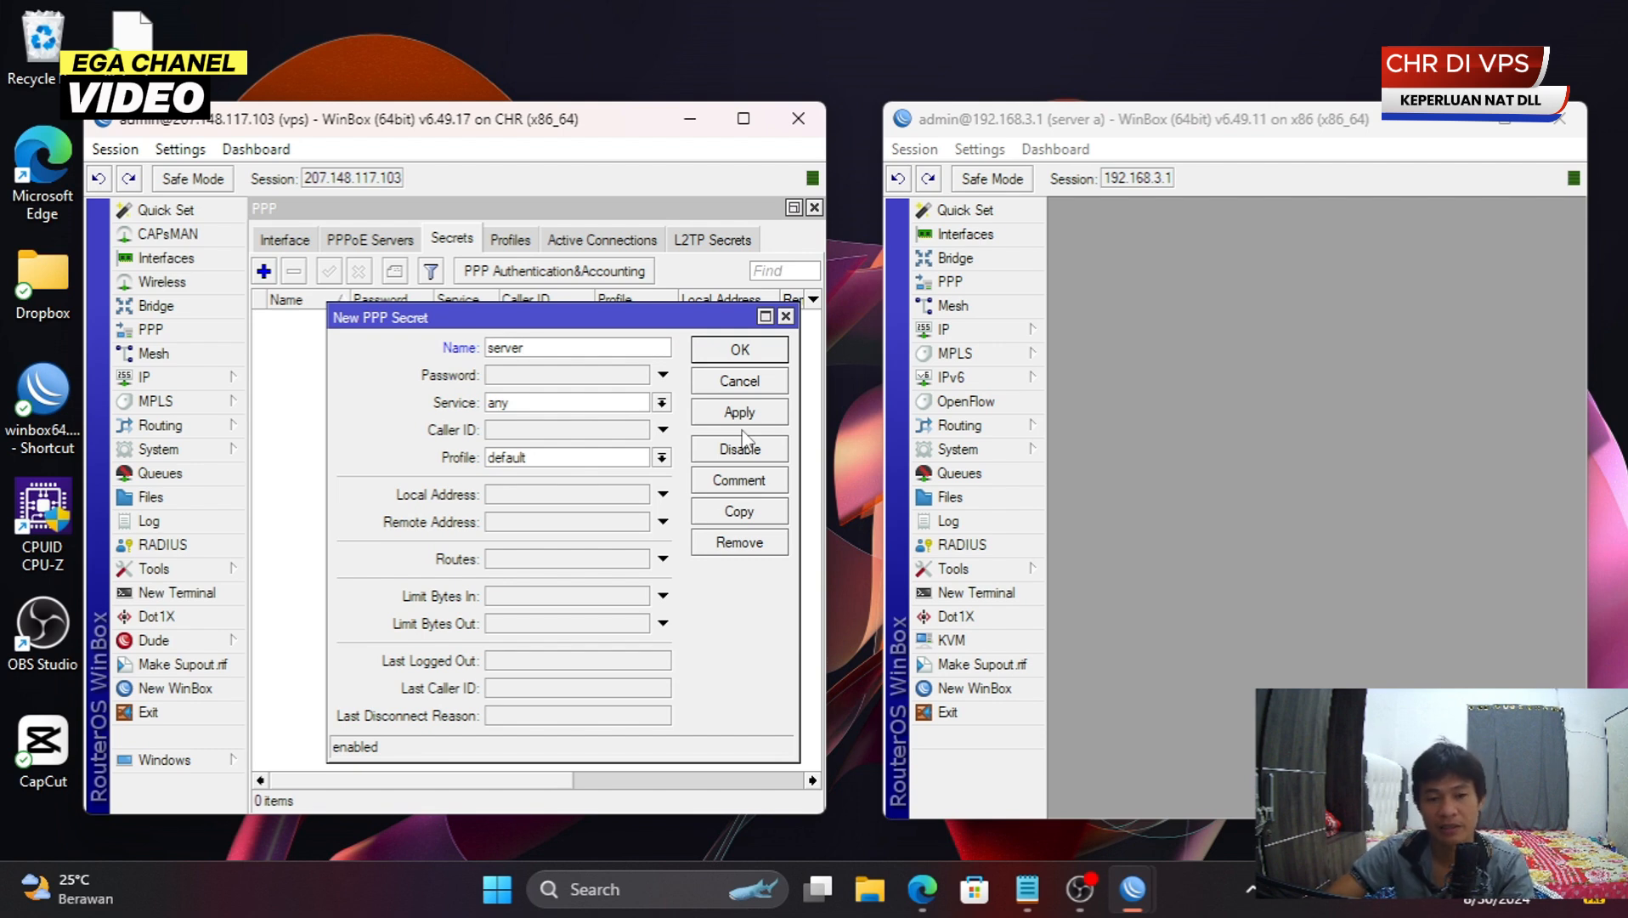
pyautogui.hotkey('ctrl', 'a')
pyautogui.write('ega1')
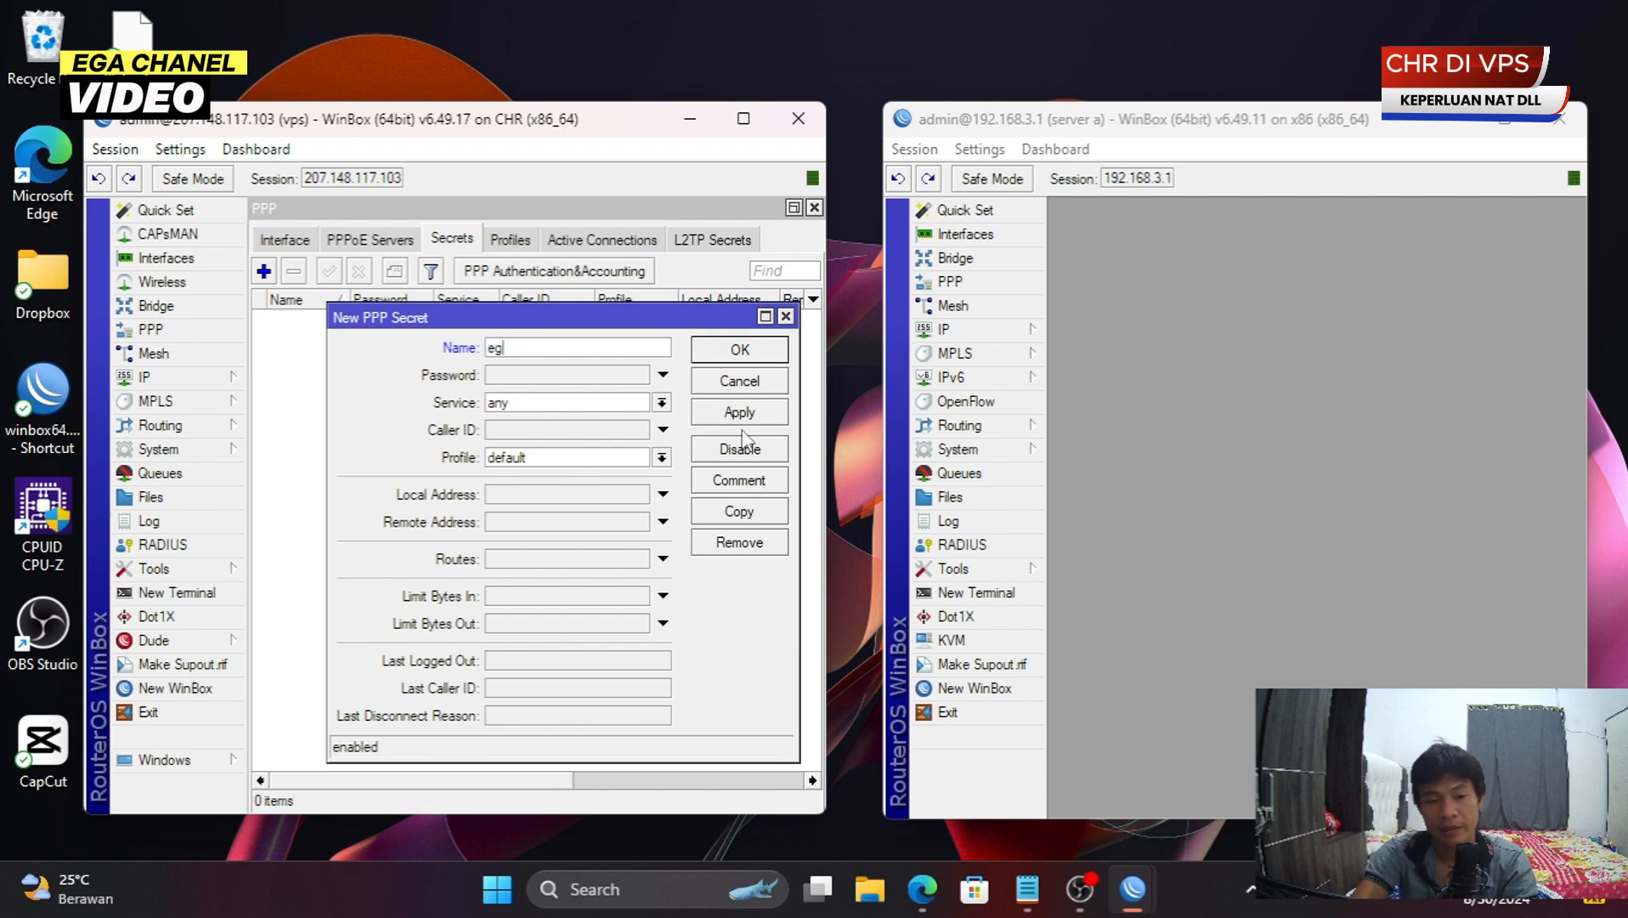
pyautogui.doubleClick(596, 348)
pyautogui.click(540, 377)
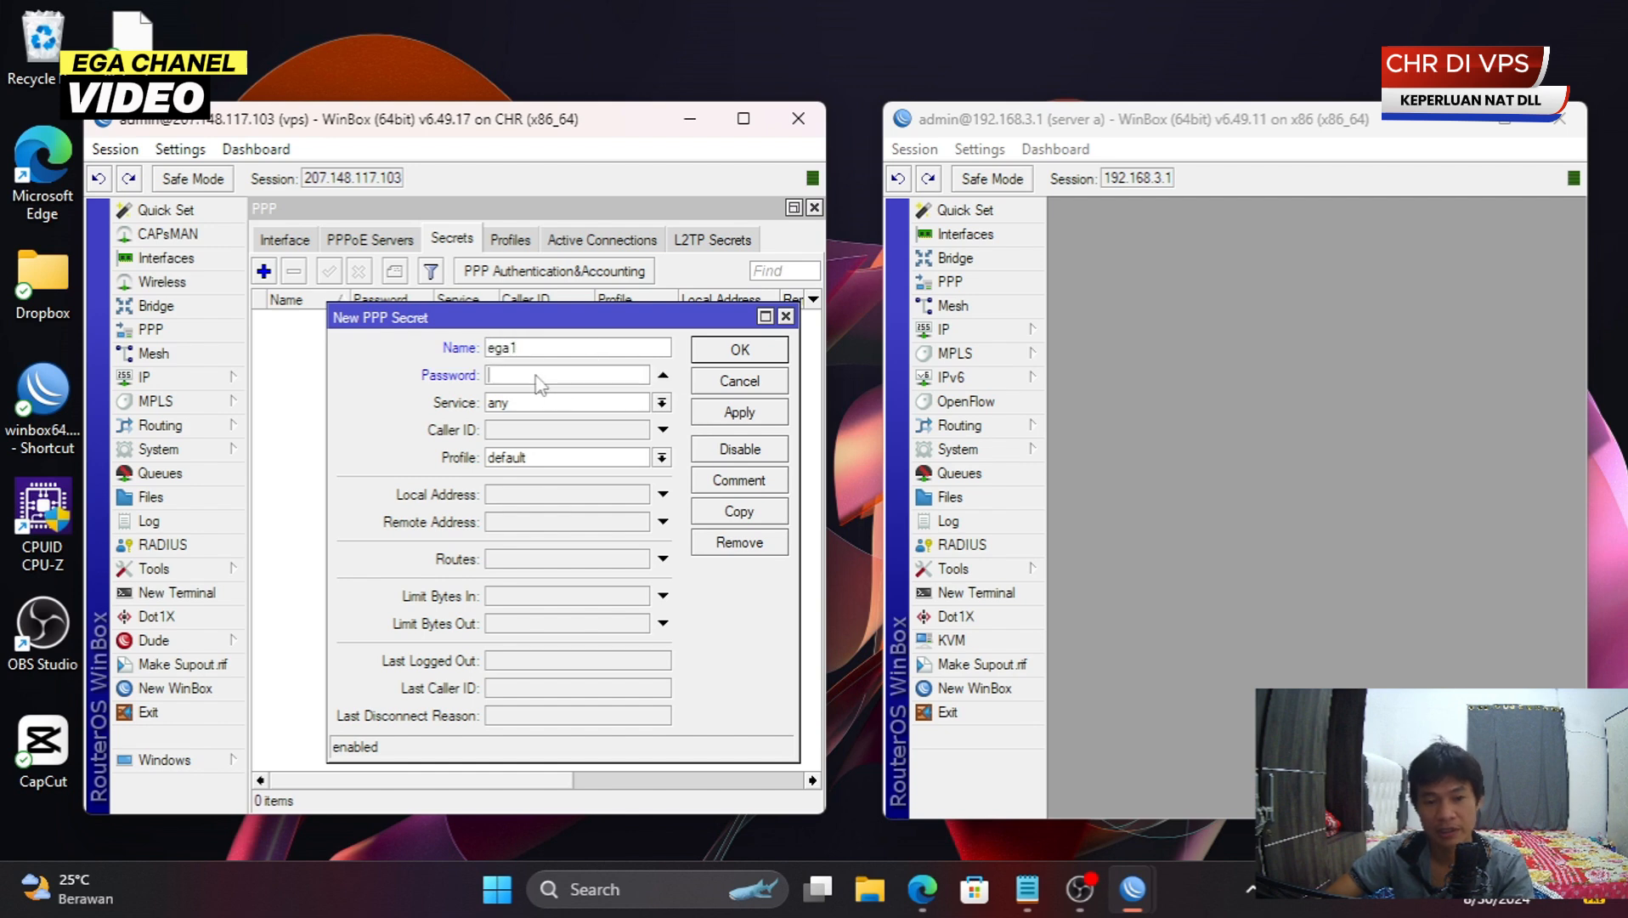
pyautogui.doubleClick(553, 350)
pyautogui.click(545, 374)
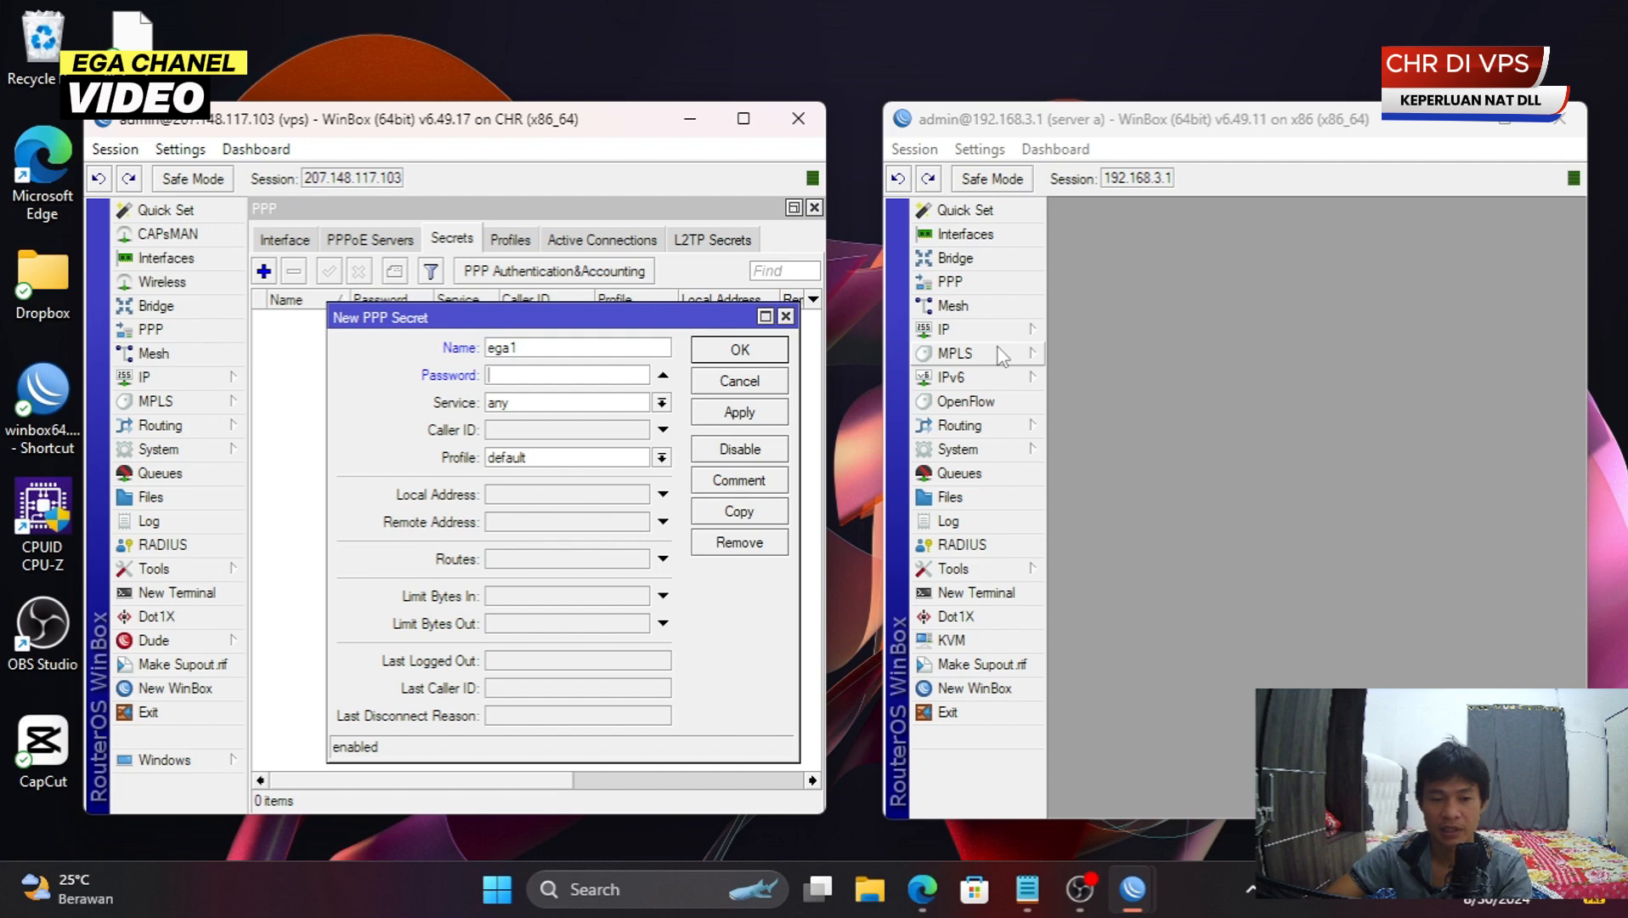
pyautogui.write('******')
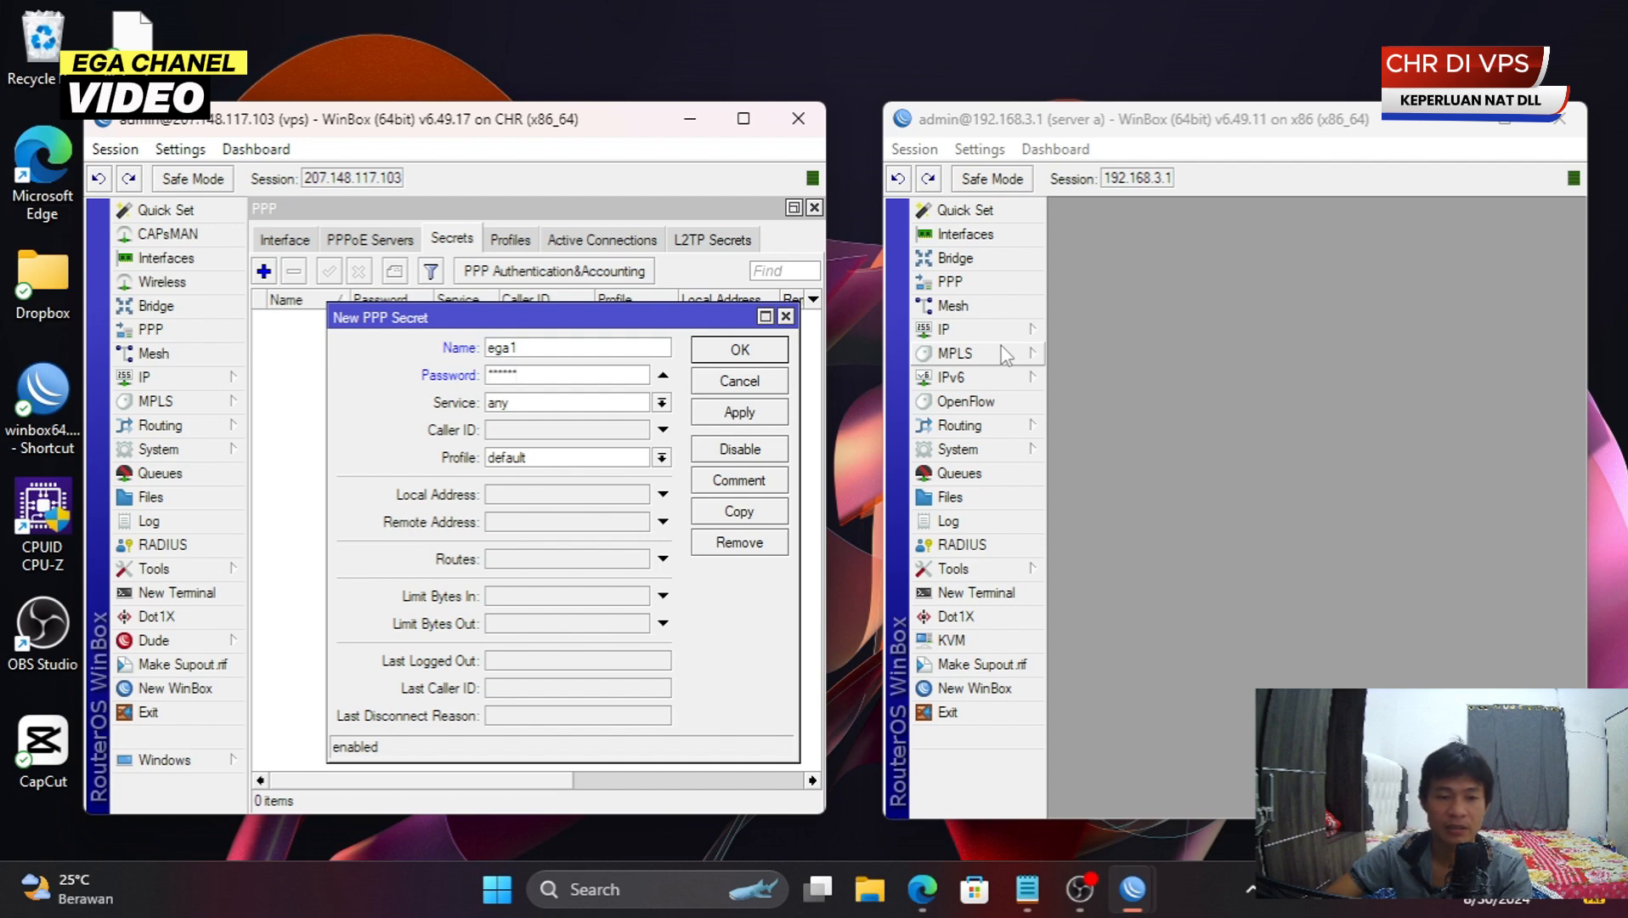
# - Keep the default profile, set local address 10.11.0.1 and remote 10.11.0.2, and save the secret
pyautogui.click(602, 460)
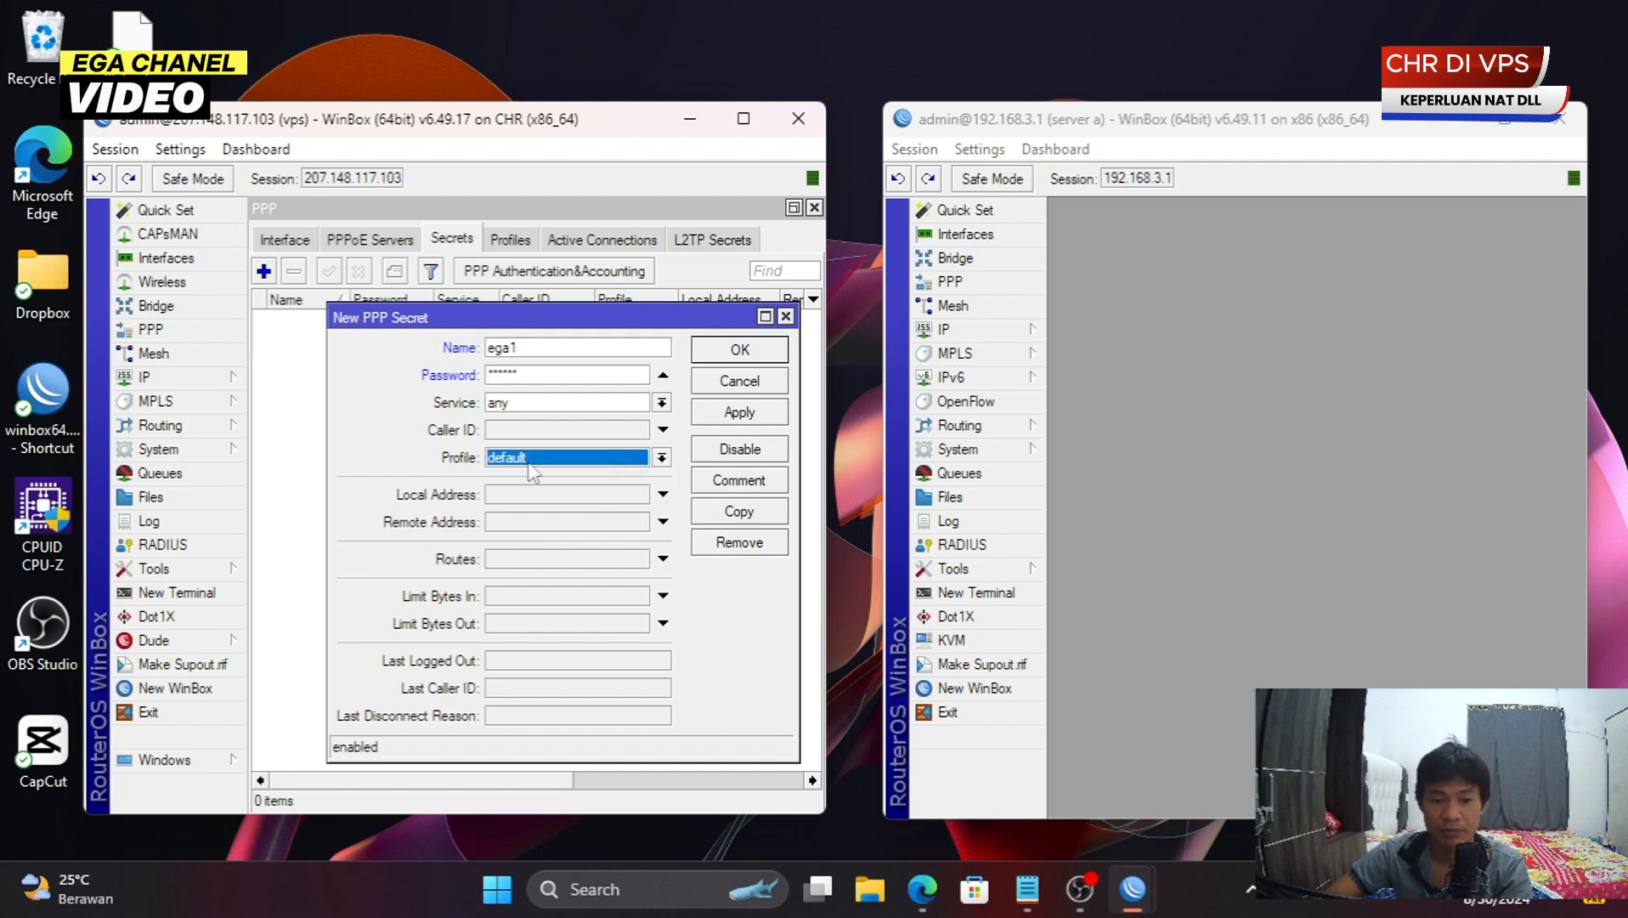
pyautogui.click(591, 495)
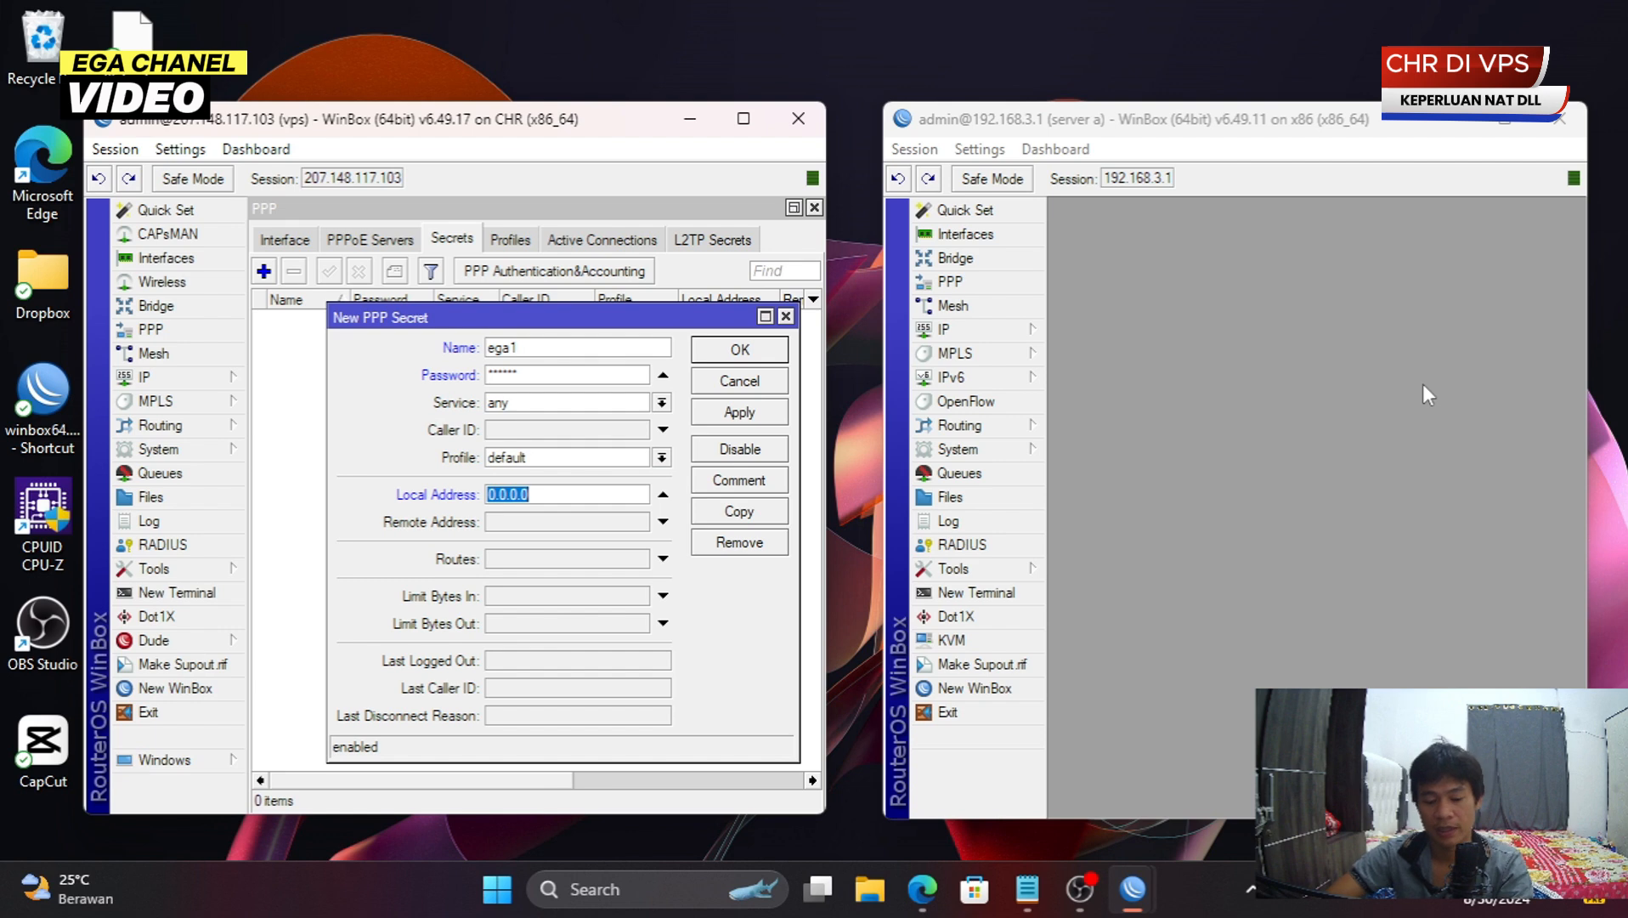
pyautogui.write('10.11.')
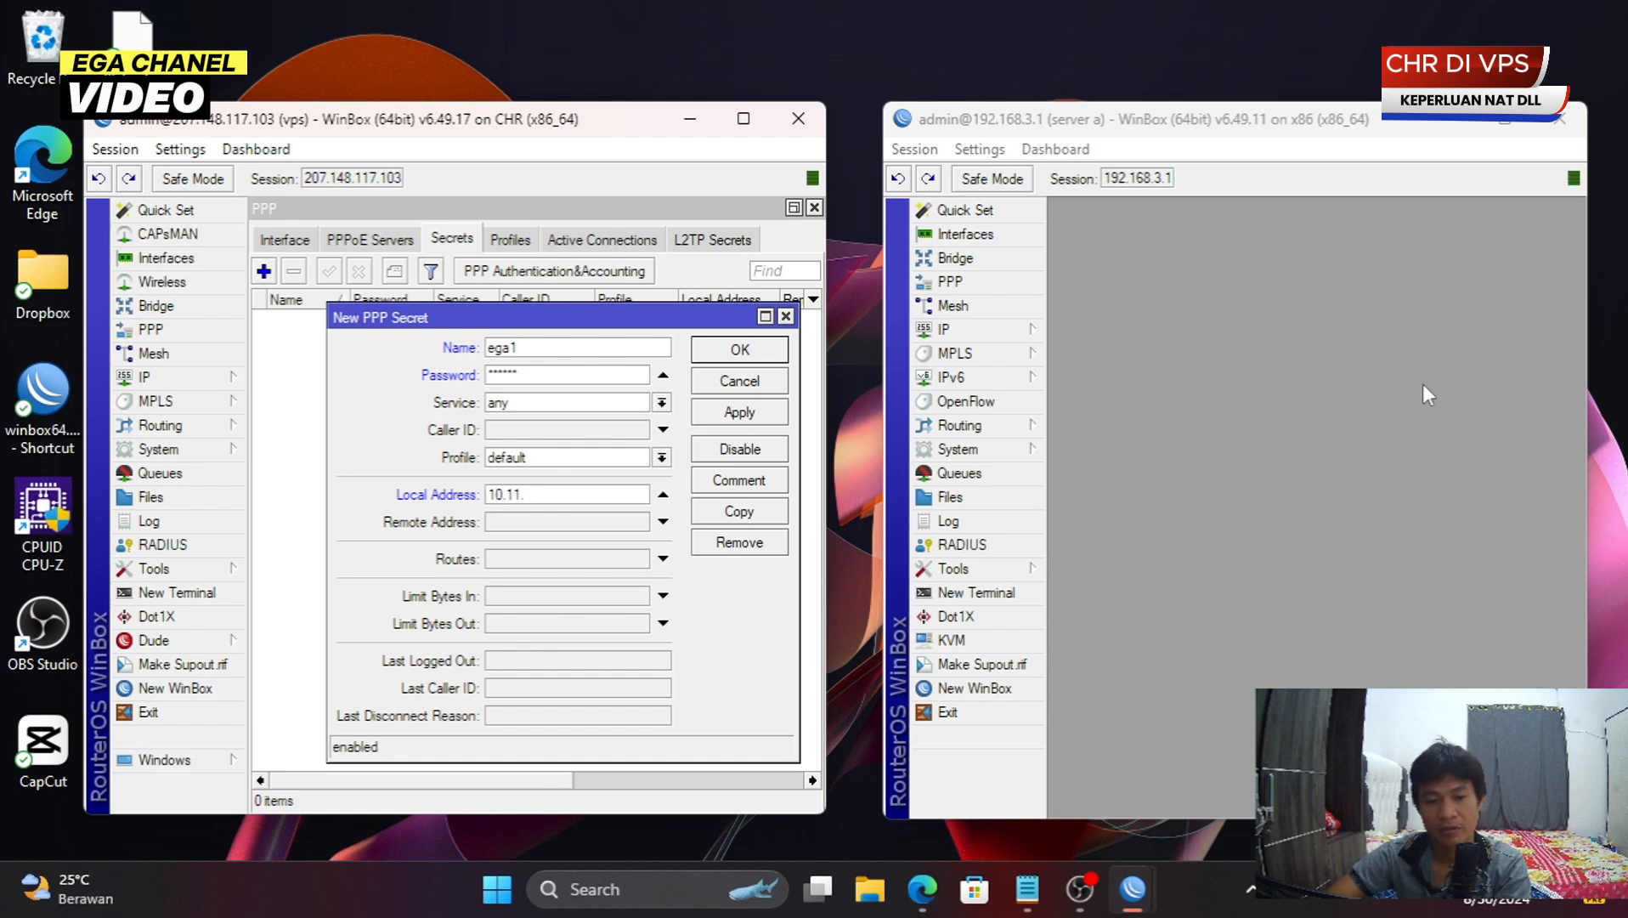
pyautogui.write('0.1')
pyautogui.hotkey('ctrl', 'a')
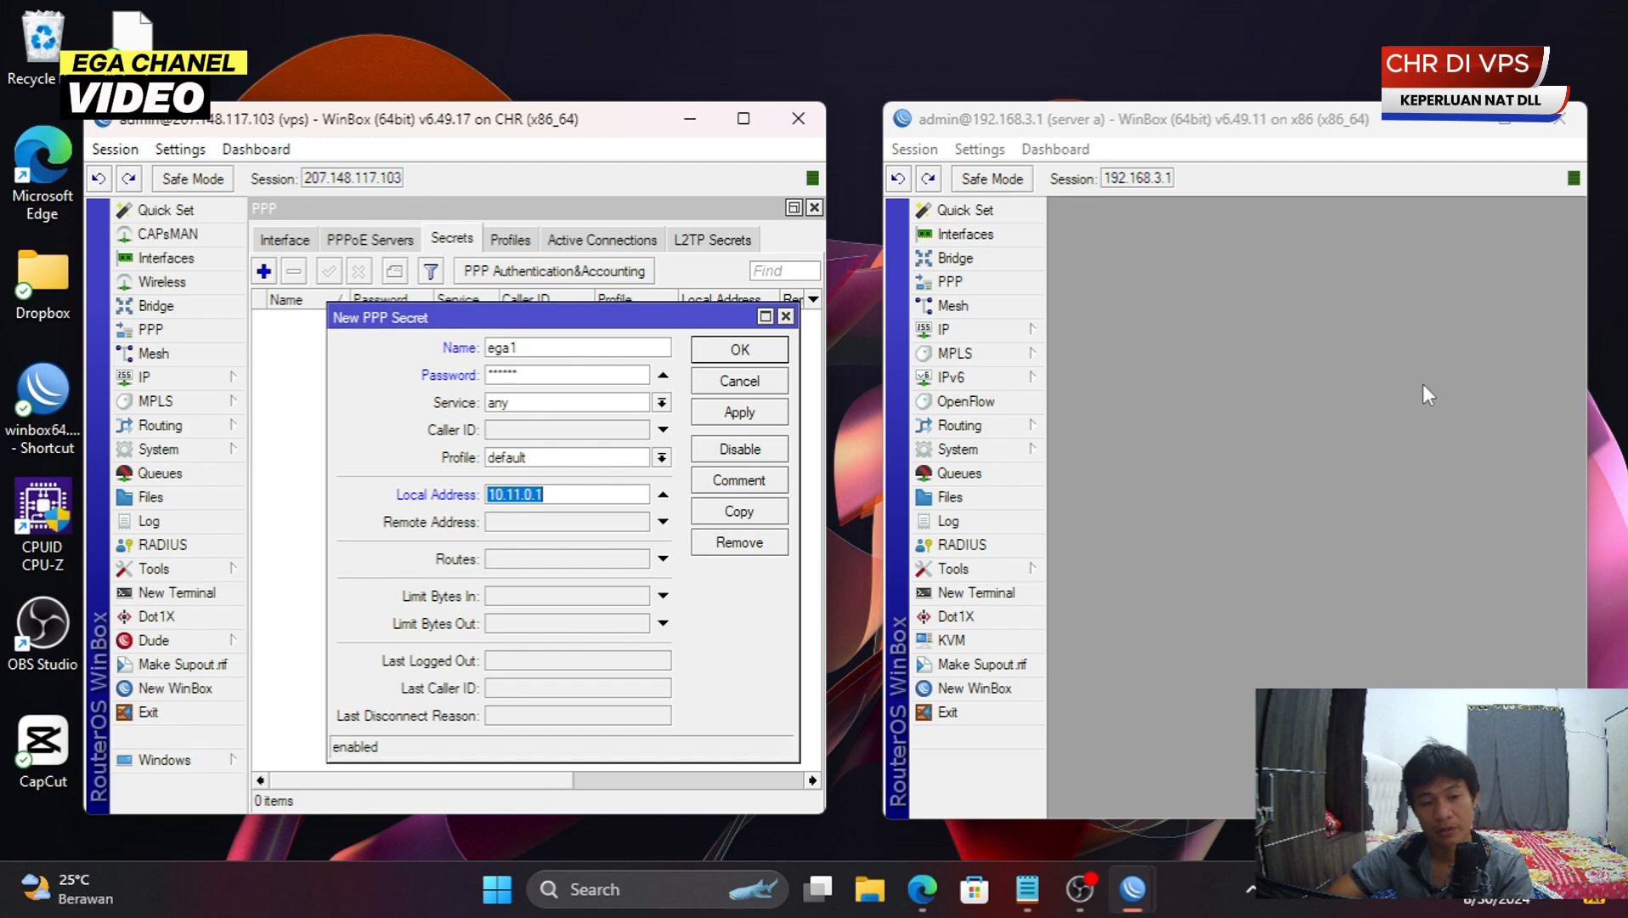
pyautogui.press('Tab')
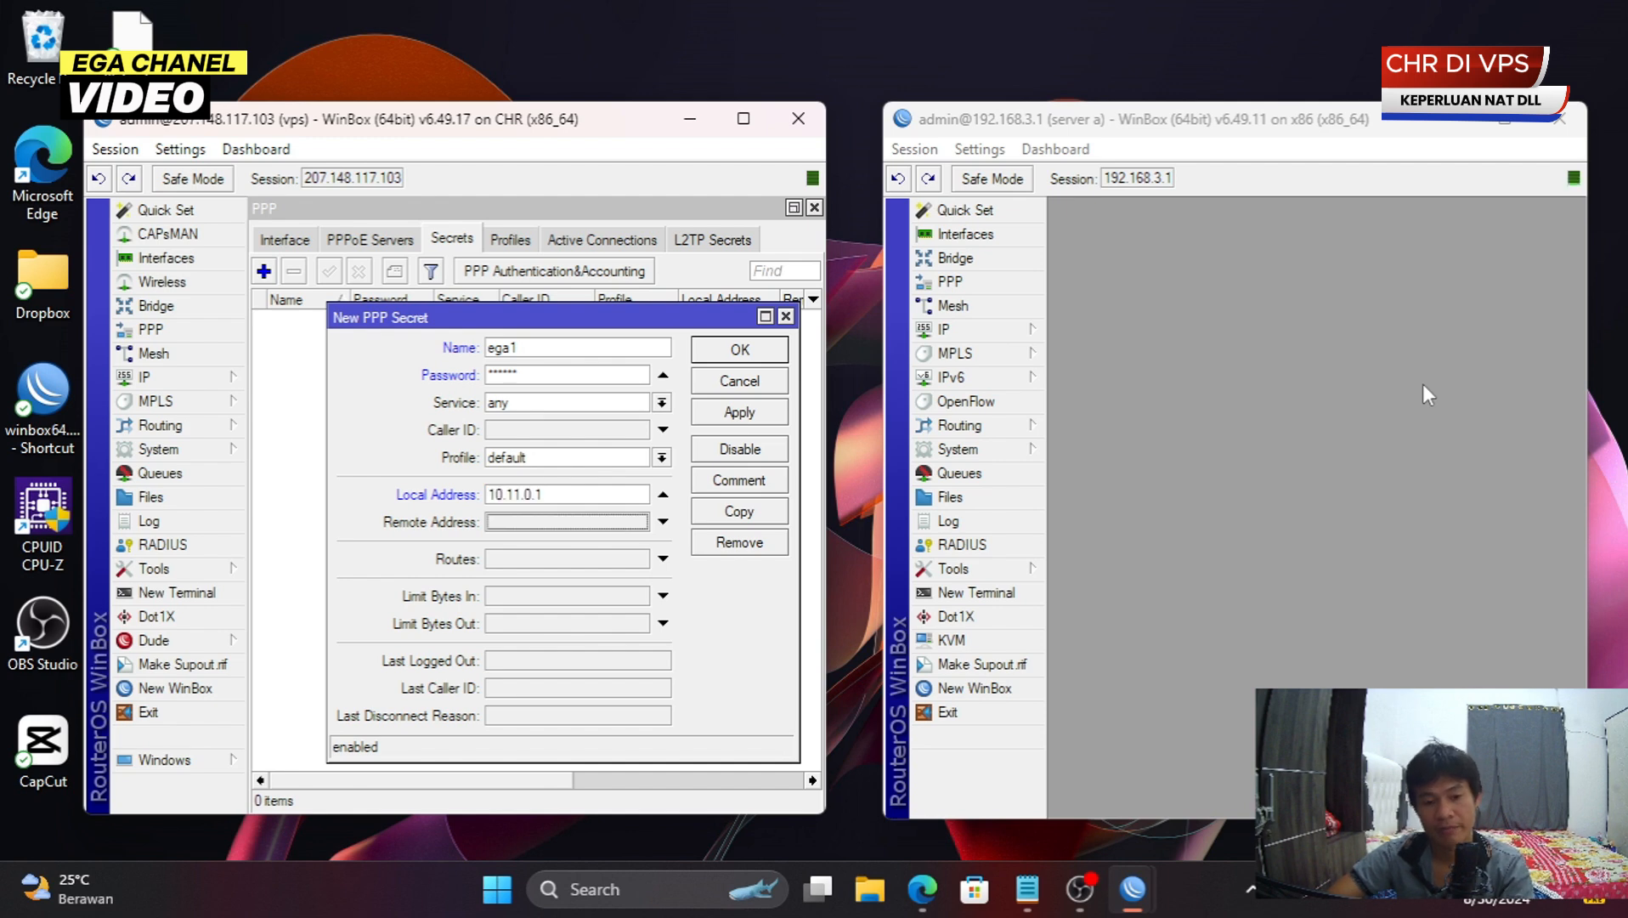
pyautogui.write('10.11.0.1')
pyautogui.hotkey('shift', 'Left')
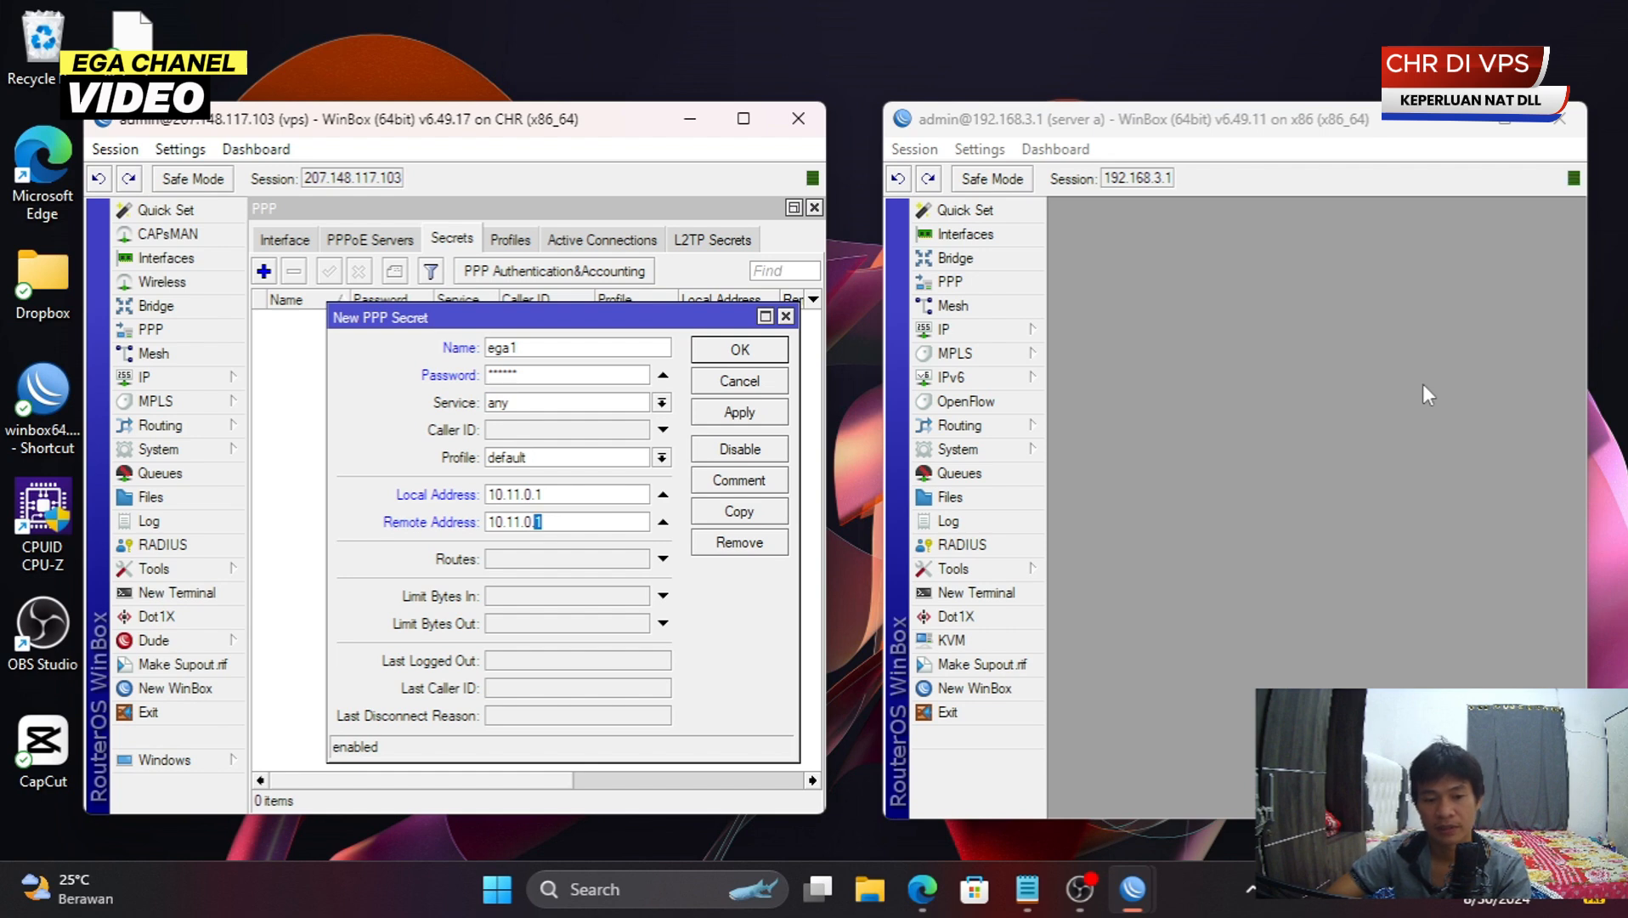
pyautogui.write('2')
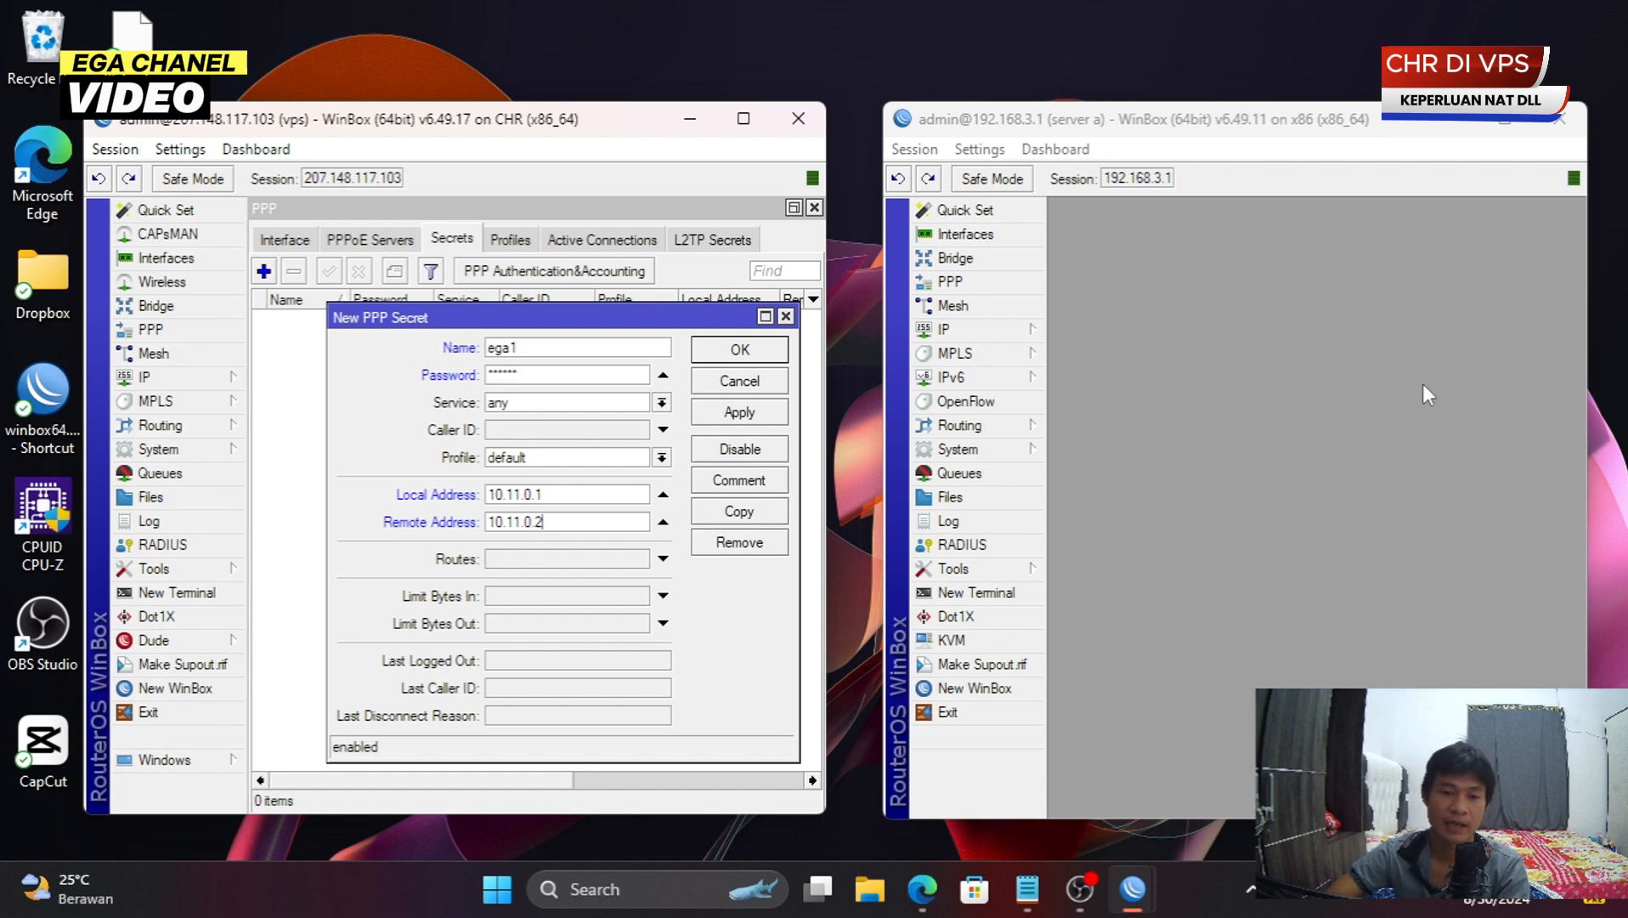
pyautogui.click(738, 412)
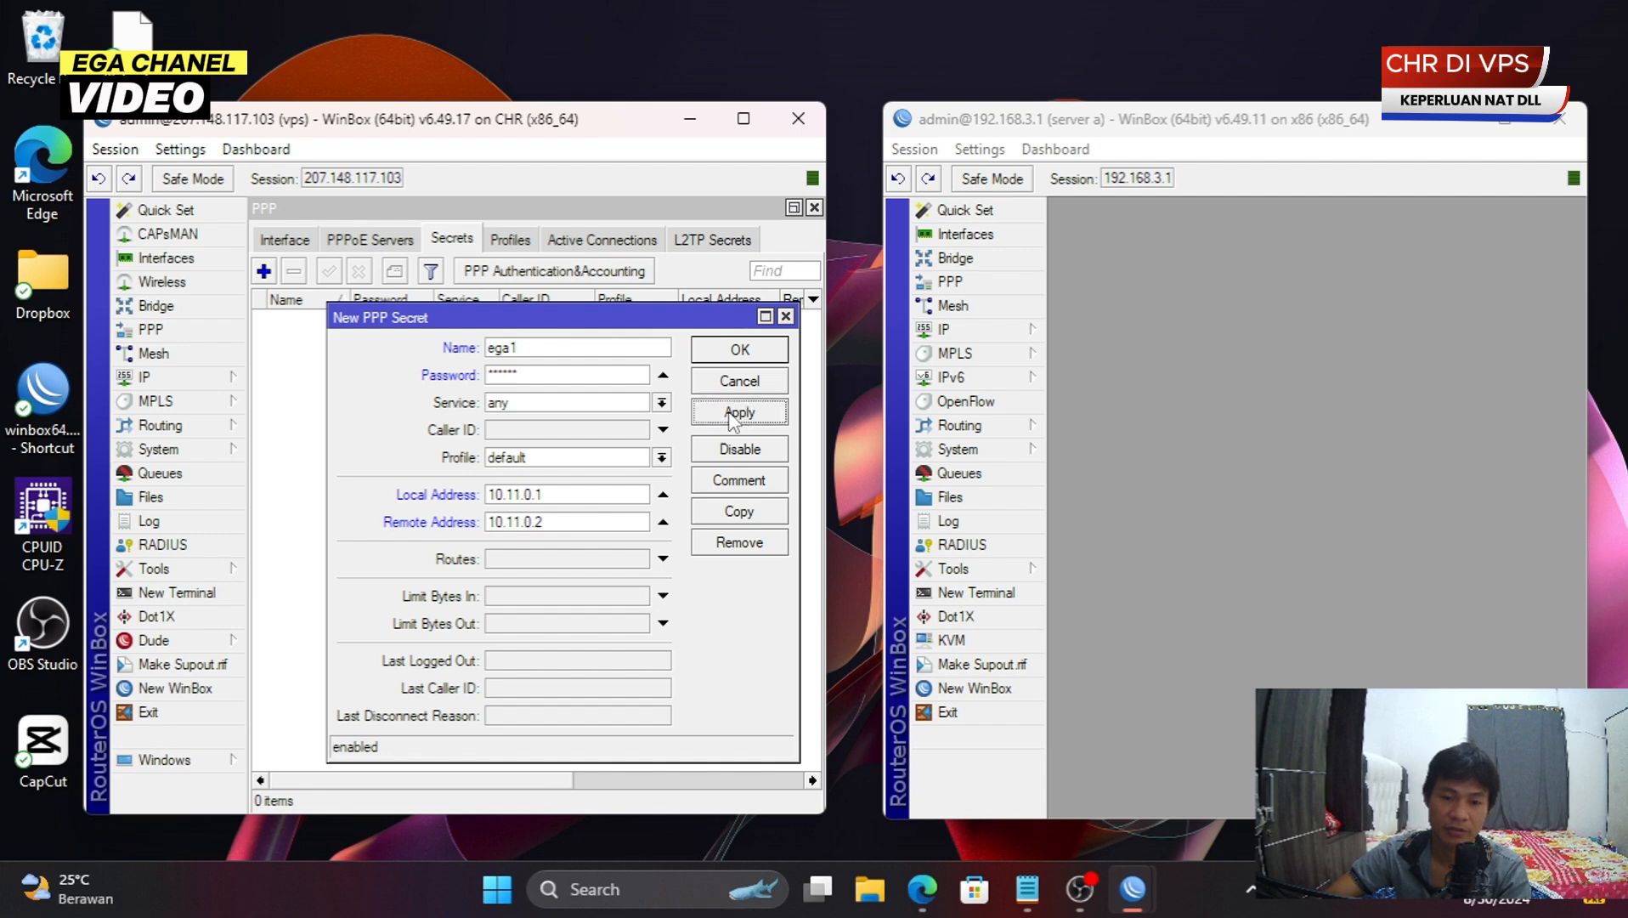
pyautogui.click(736, 353)
pyautogui.click(459, 319)
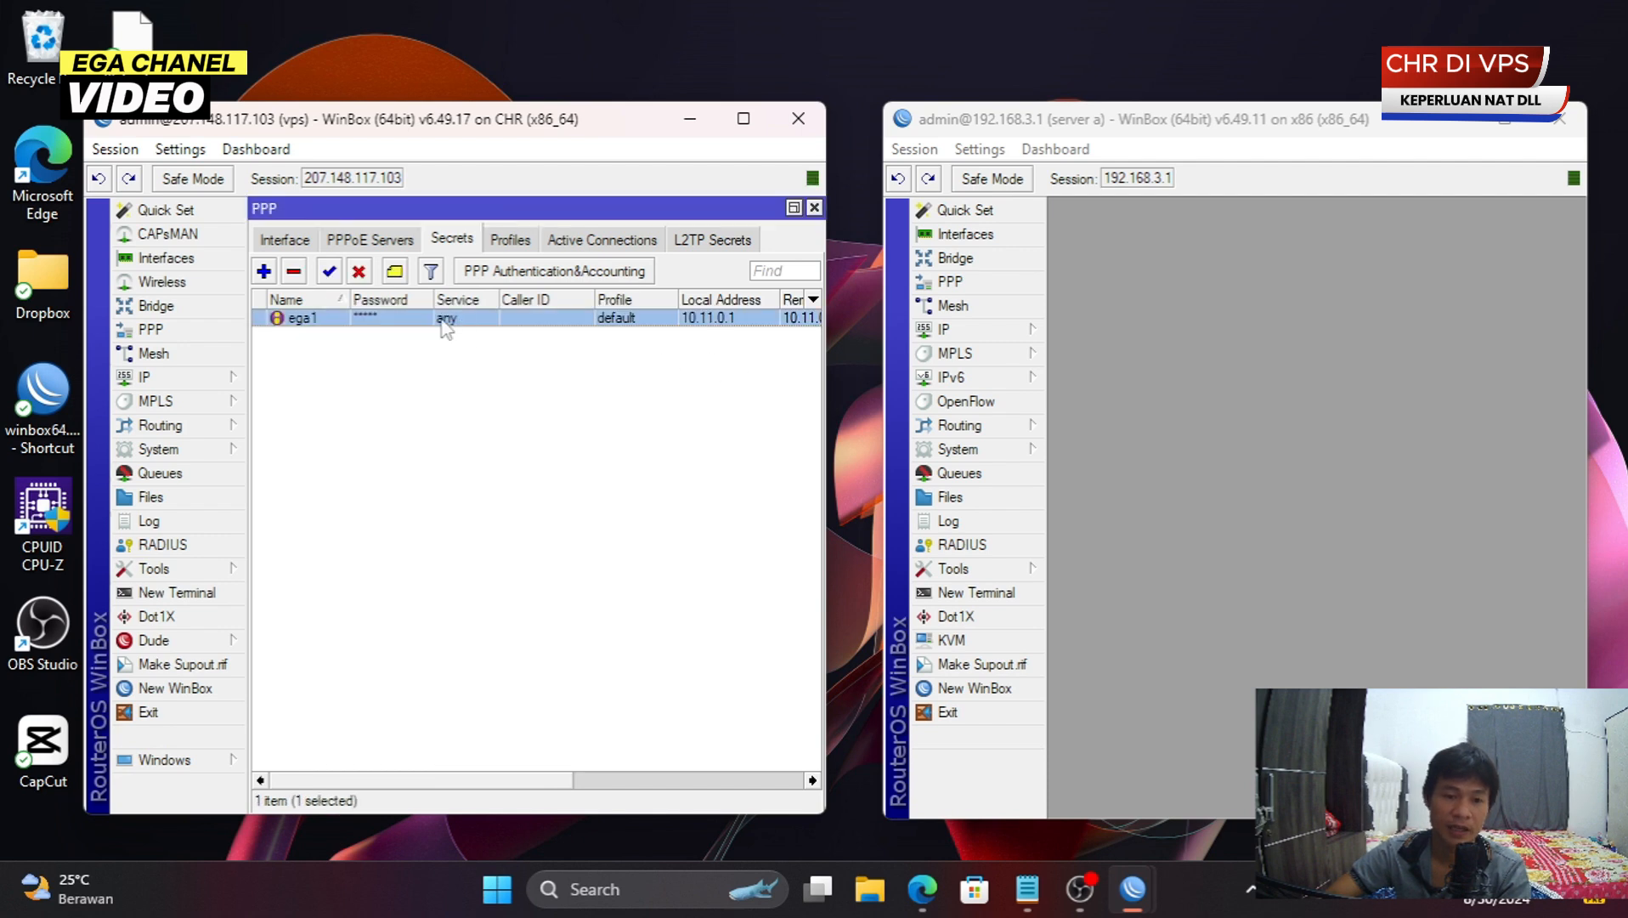
# - Show the VPS's PPP Active Connections list, still empty
pyautogui.click(601, 246)
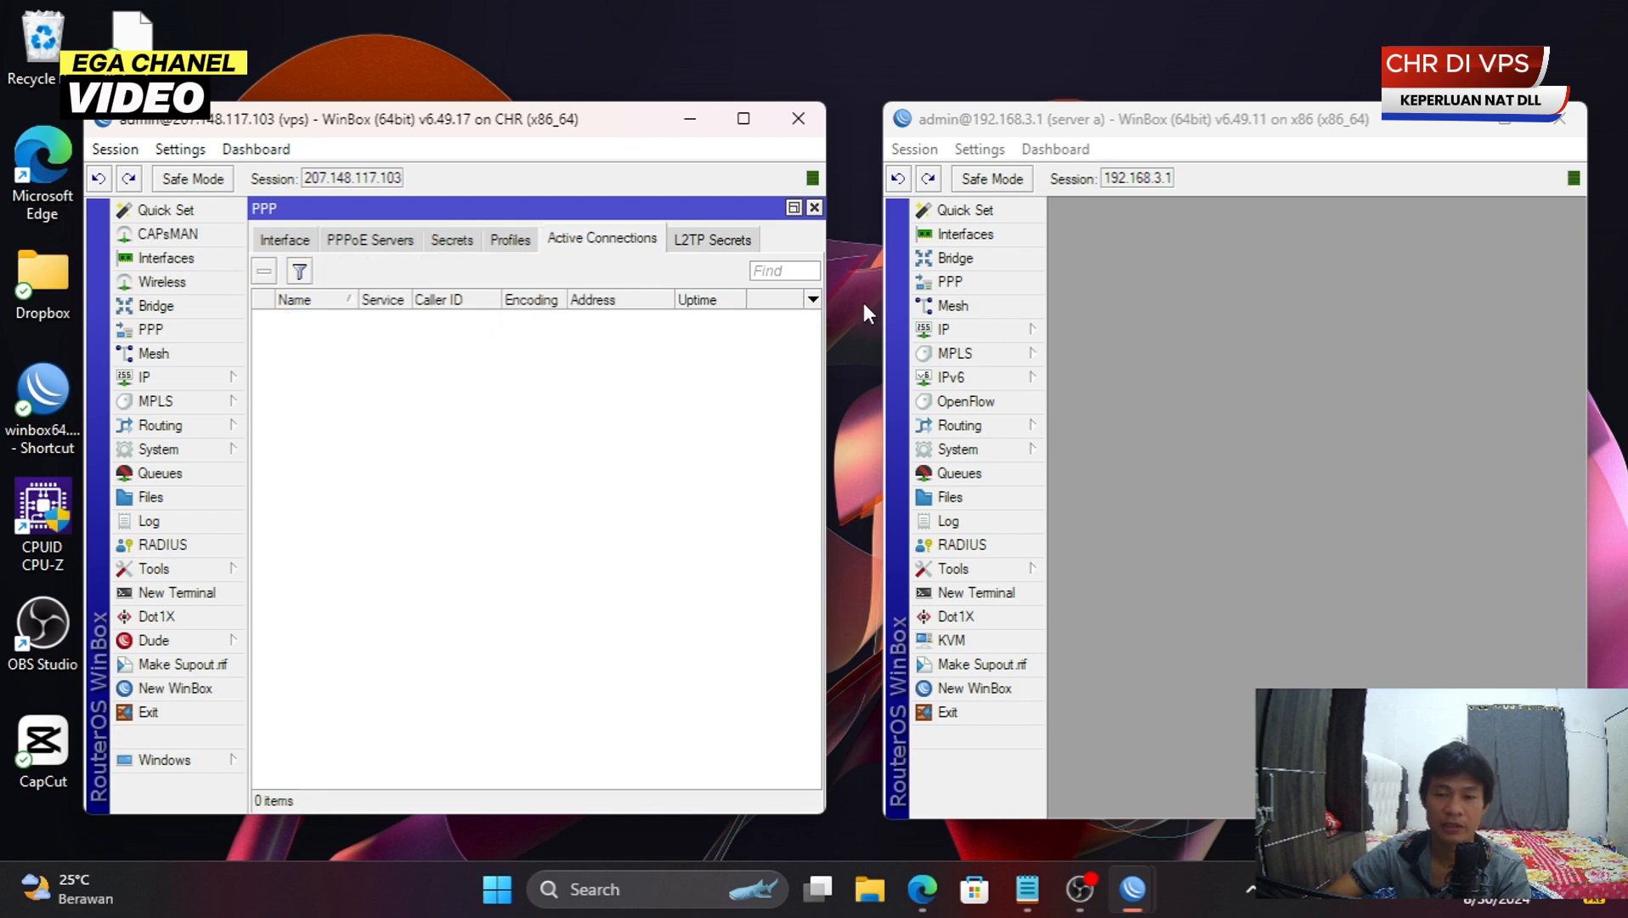
pyautogui.click(1275, 258)
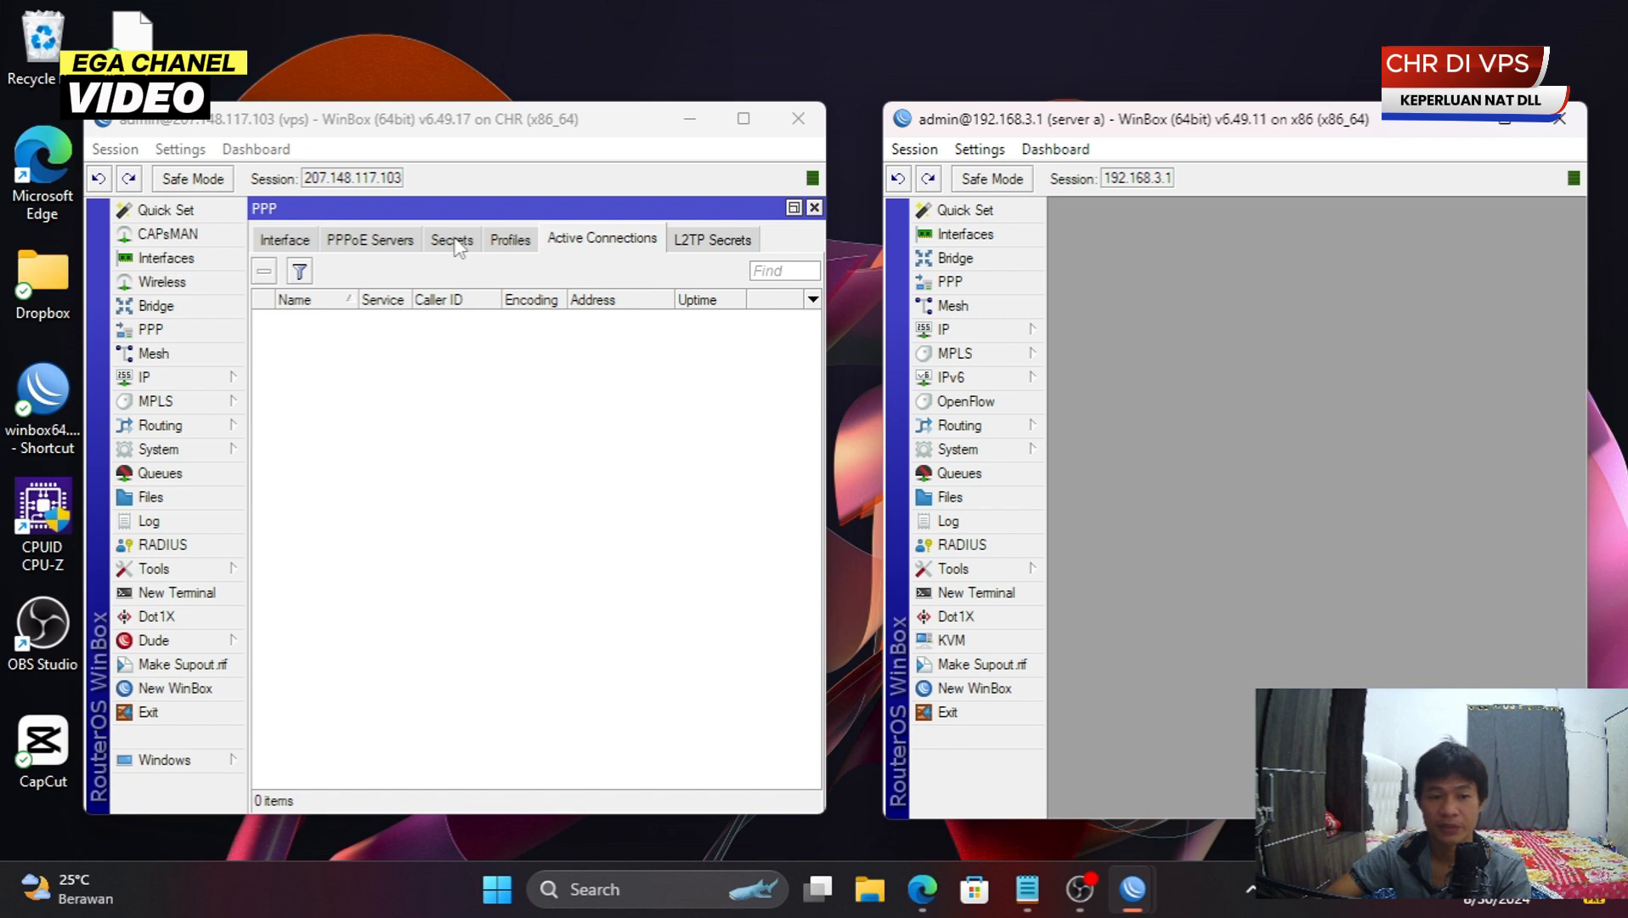
pyautogui.click(550, 431)
pyautogui.click(1214, 263)
pyautogui.click(366, 399)
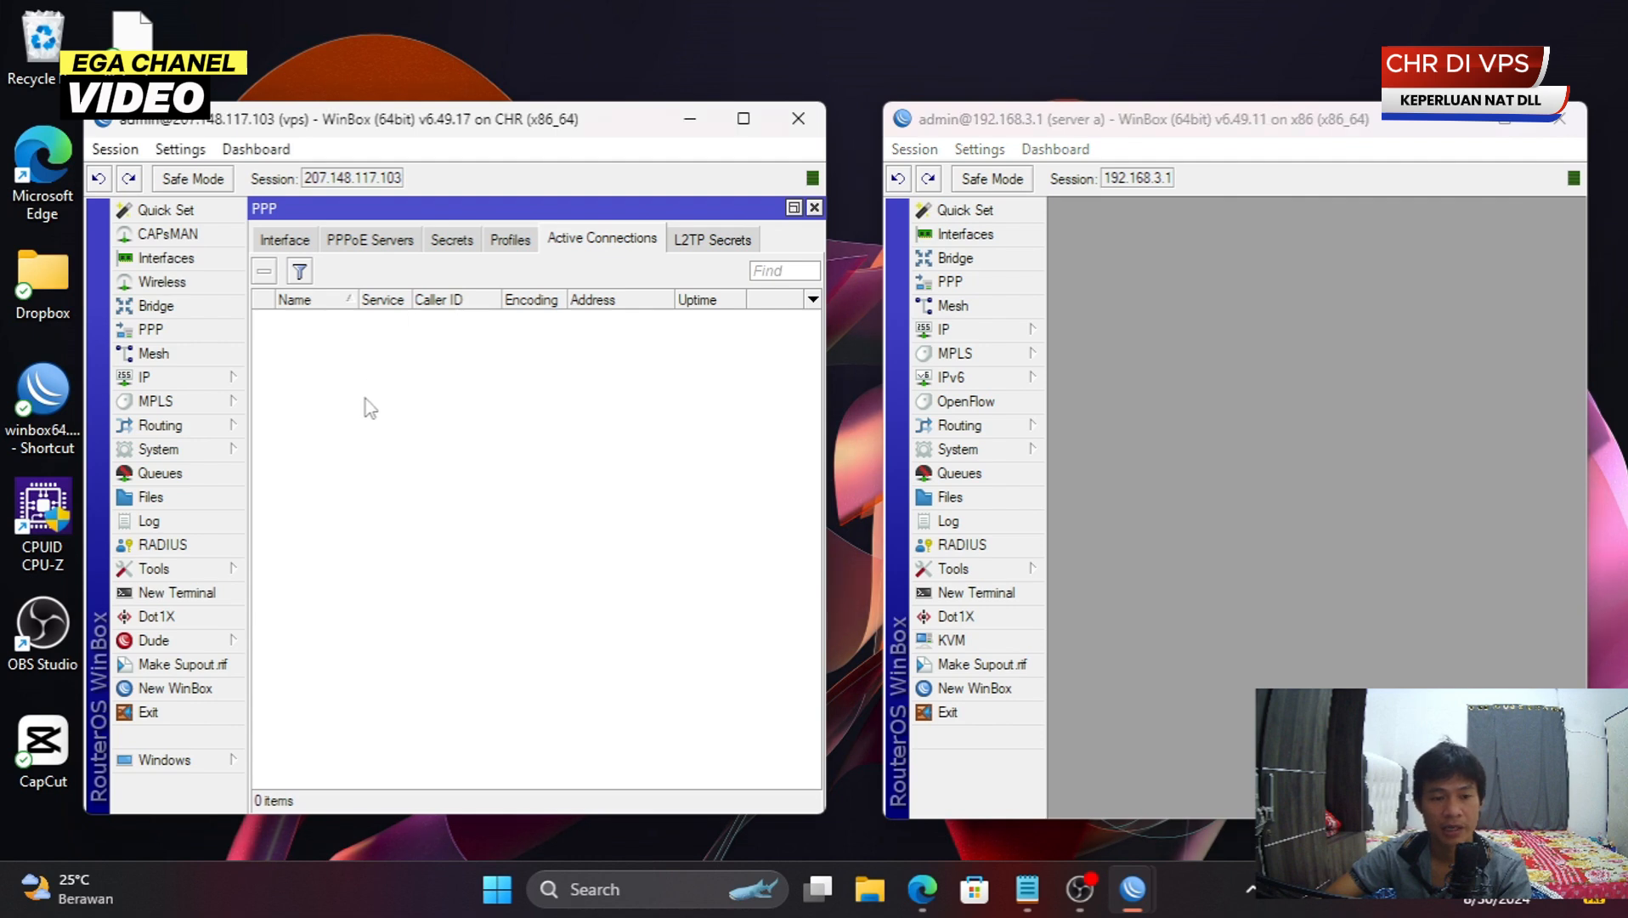
# - Copy the VPS's ether1 public address 207.148.117.103 from IP > Addresses
pyautogui.click(204, 389)
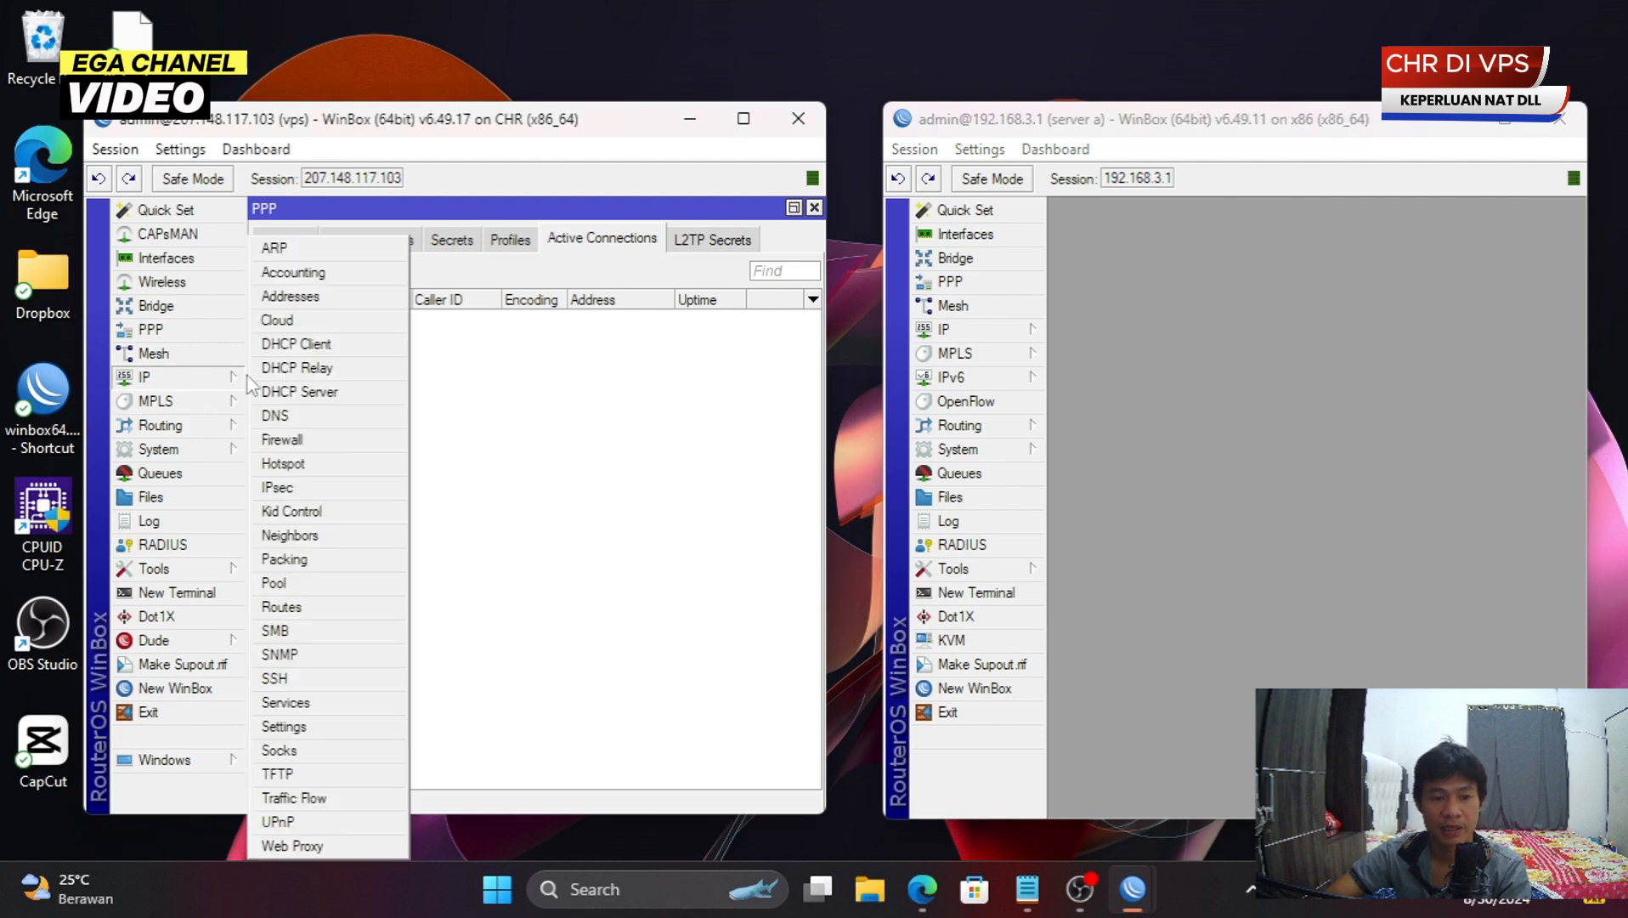
pyautogui.click(297, 295)
pyautogui.doubleClick(542, 387)
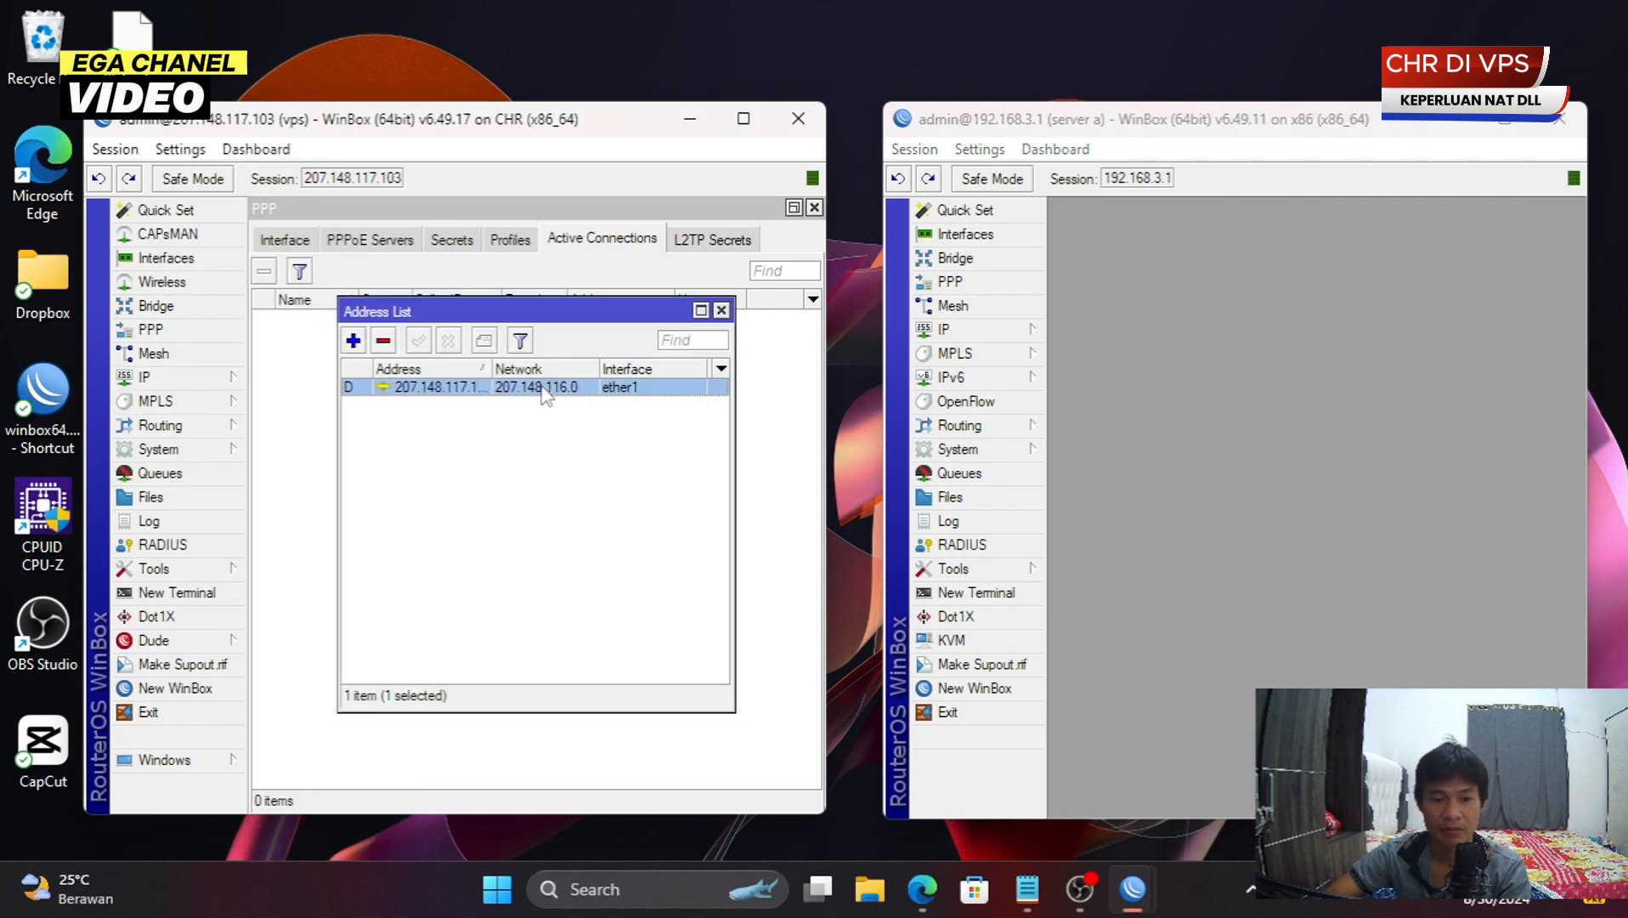
pyautogui.doubleClick(521, 469)
pyautogui.rightClick(520, 470)
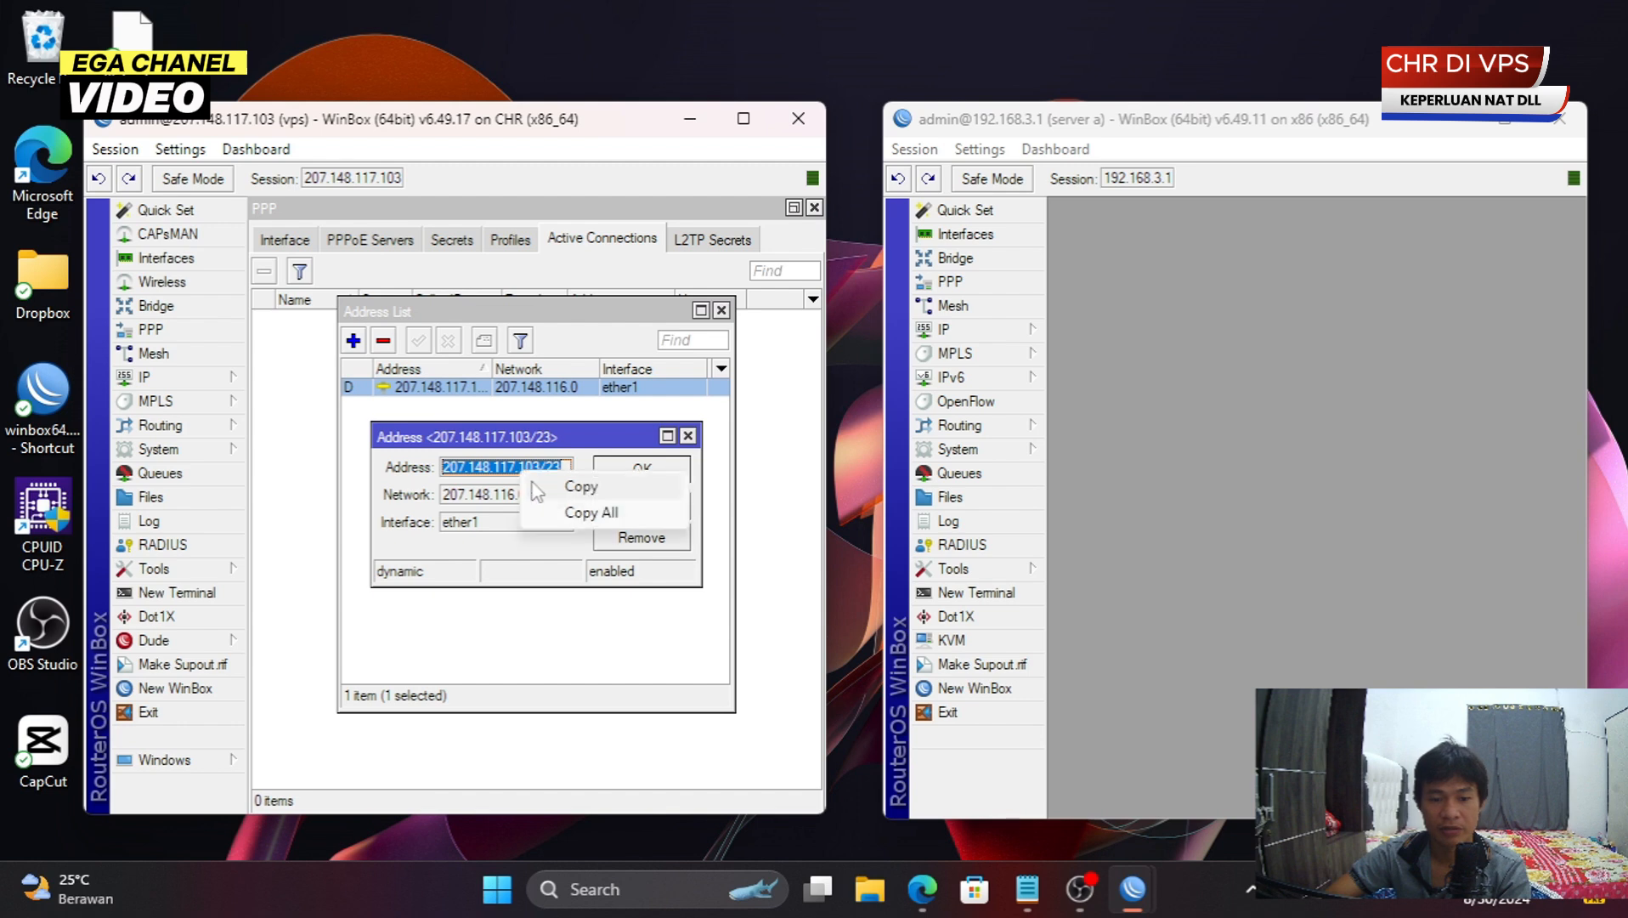
pyautogui.click(546, 491)
pyautogui.click(642, 468)
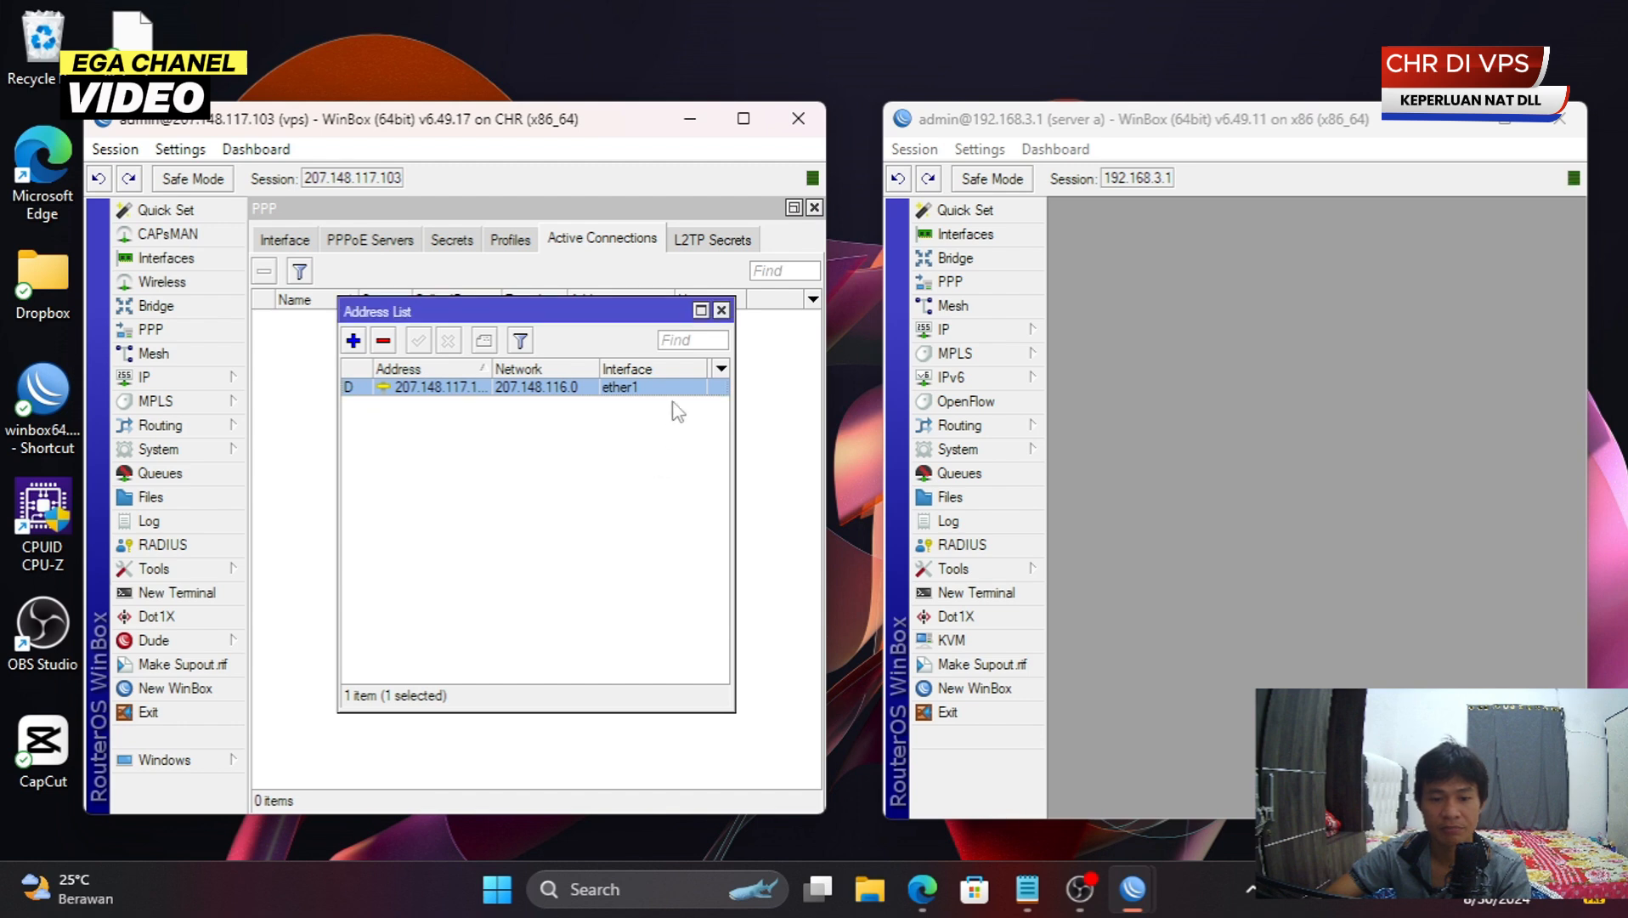
pyautogui.click(722, 310)
pyautogui.click(1283, 339)
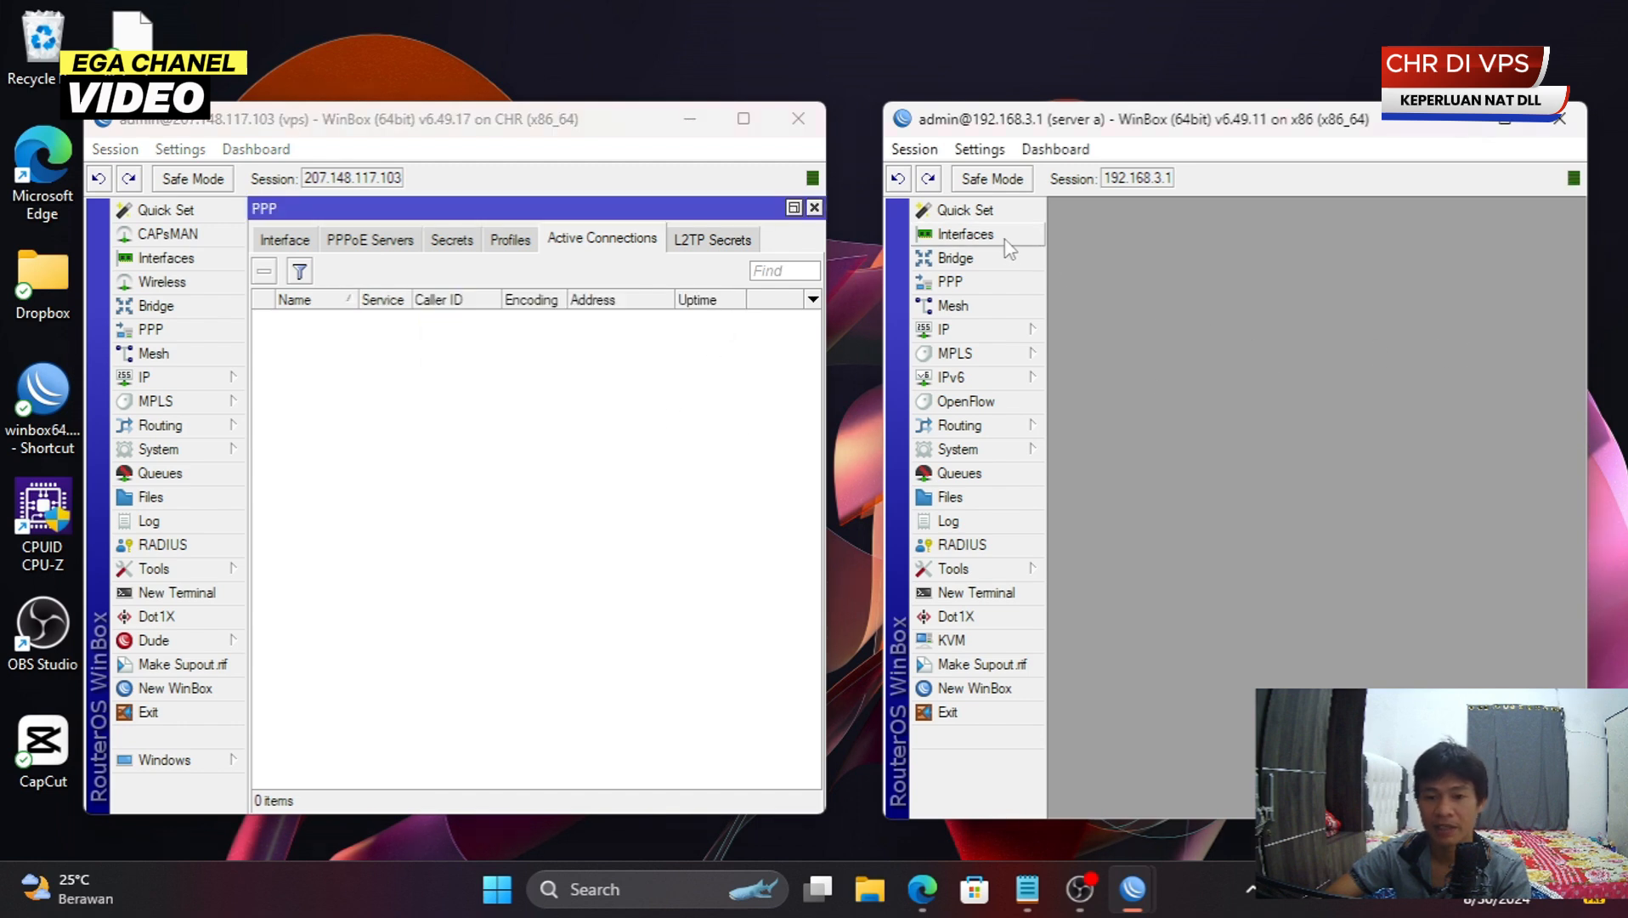
# - On the local router, add L2TP client 'ke vps' dialling 207.148.117.103 with the PPP credentials
pyautogui.click(965, 234)
pyautogui.click(1064, 272)
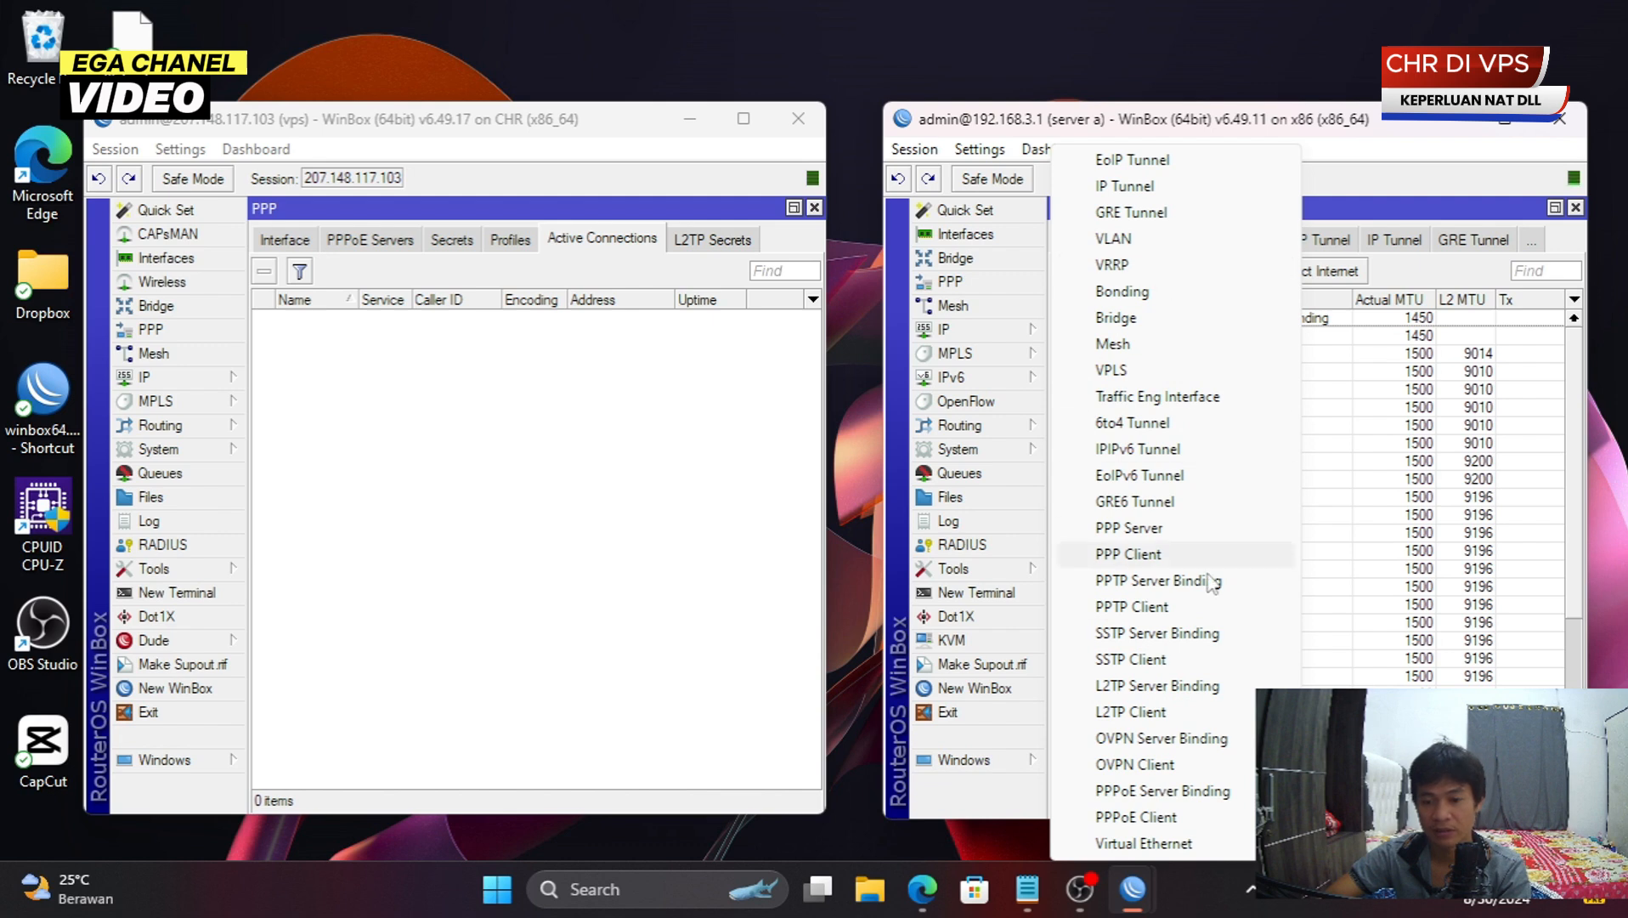
pyautogui.click(1171, 718)
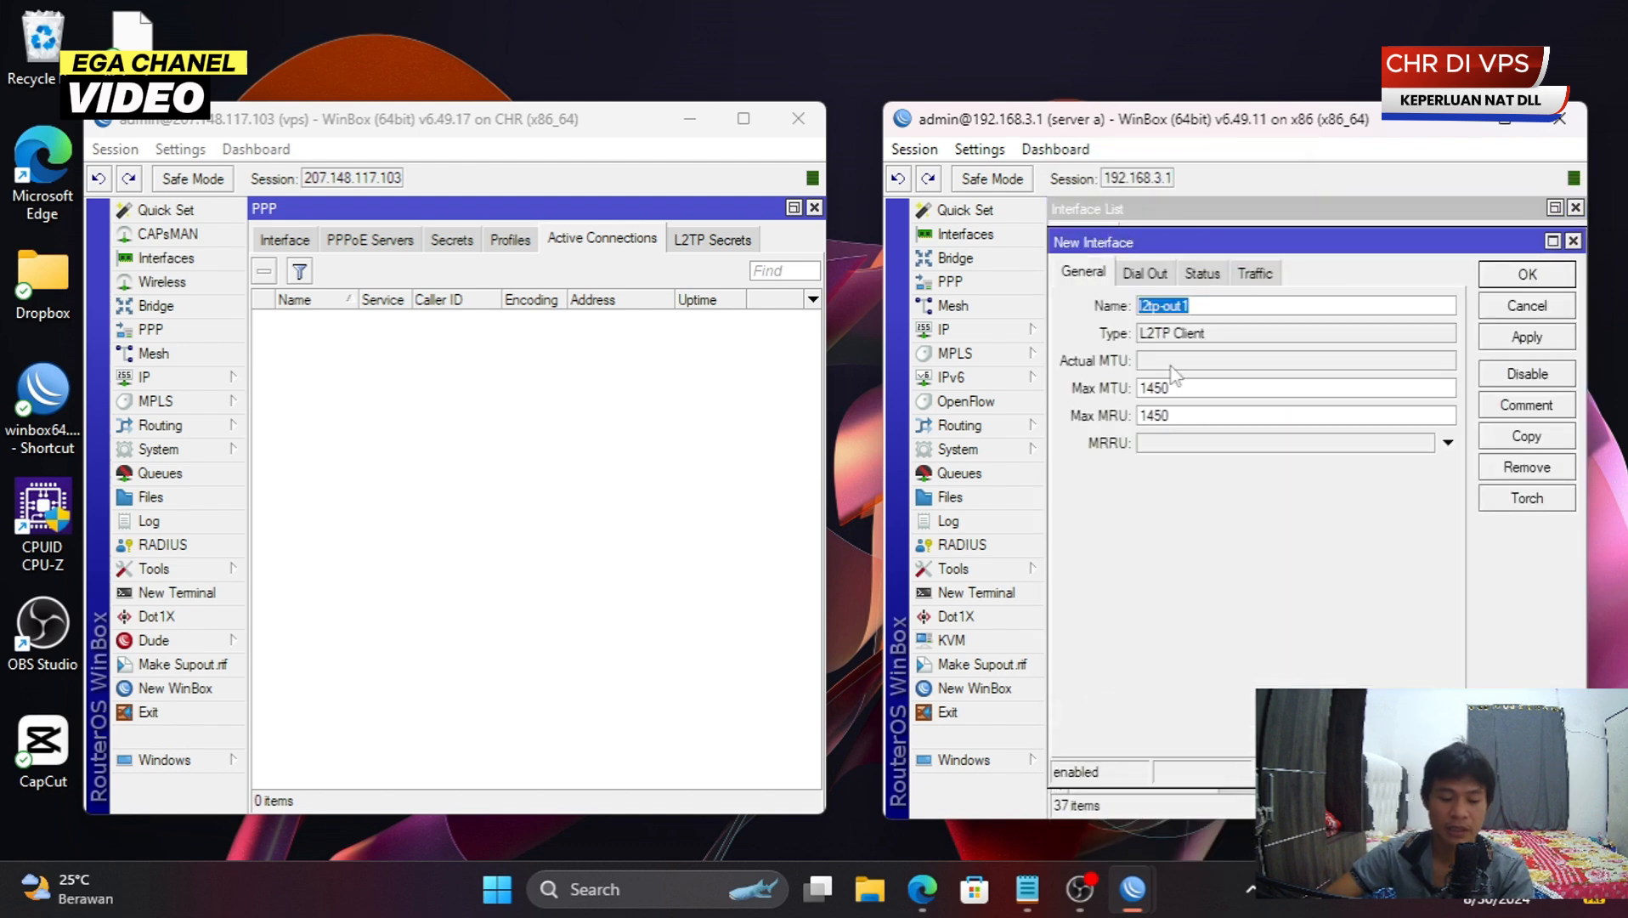
pyautogui.write('k')
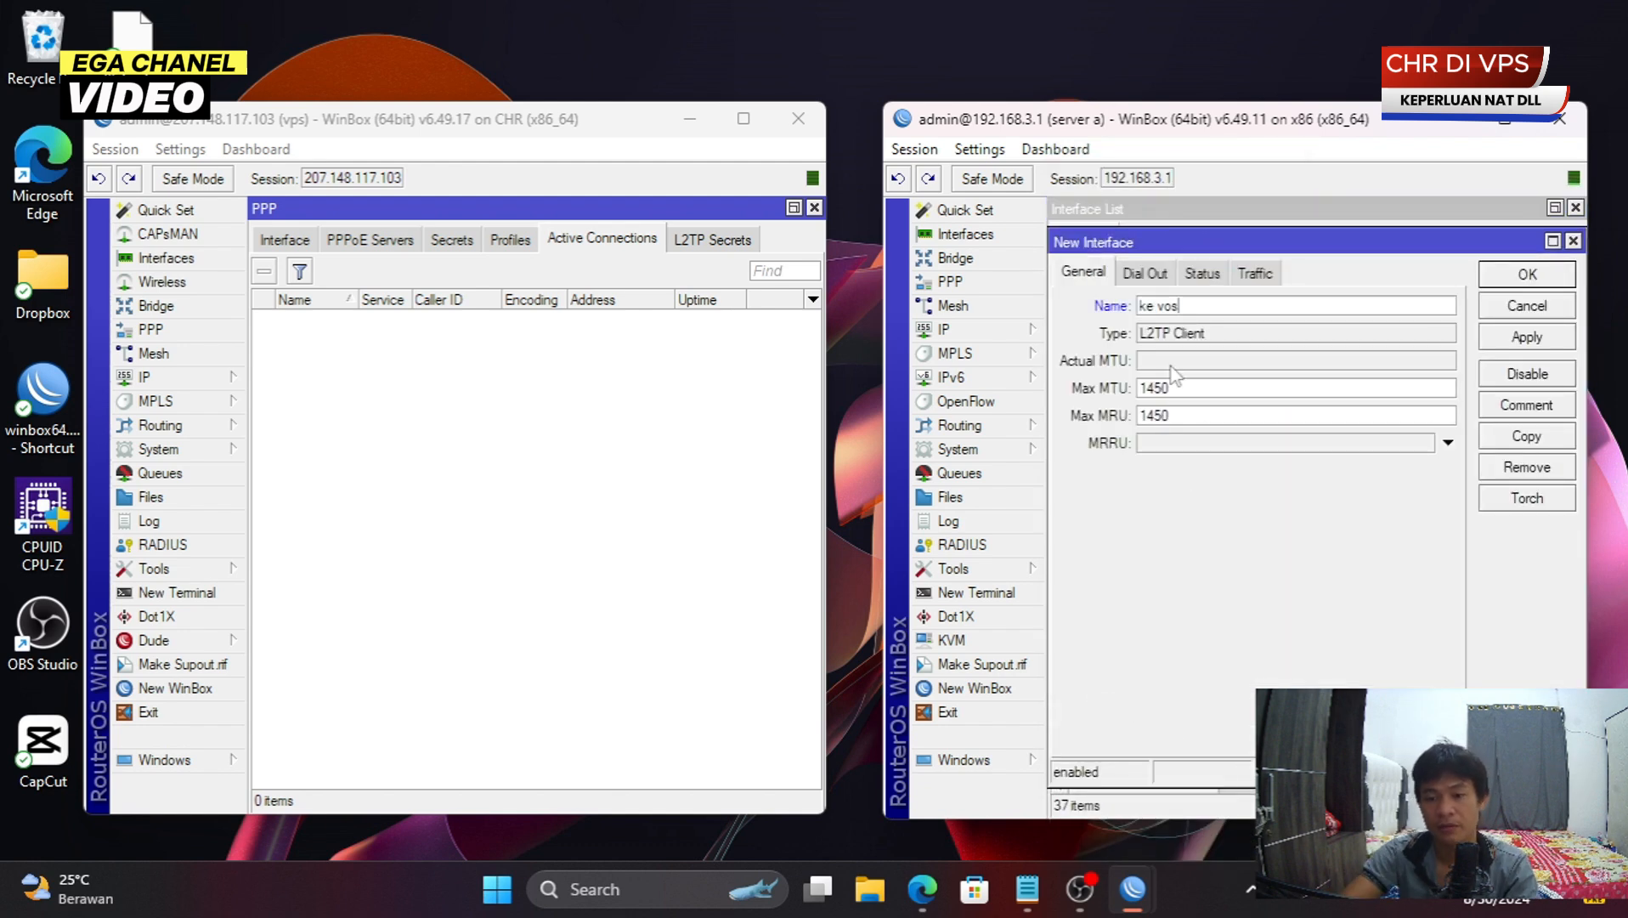
pyautogui.write('e vos')
pyautogui.press('BackSpace')
pyautogui.press('BackSpace')
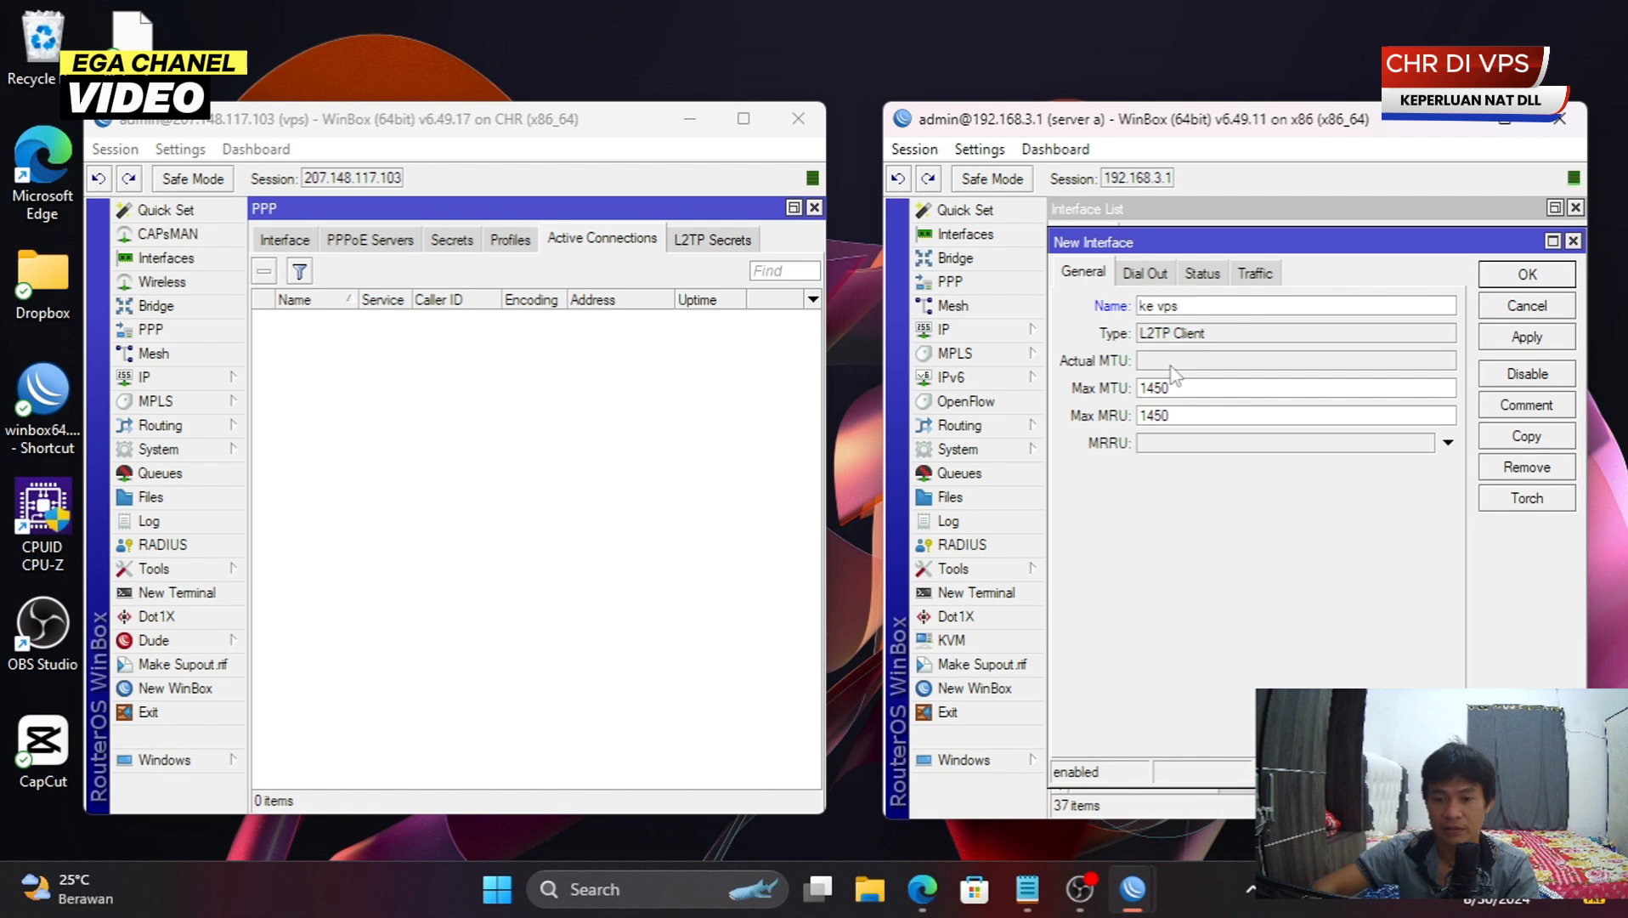
pyautogui.click(1165, 276)
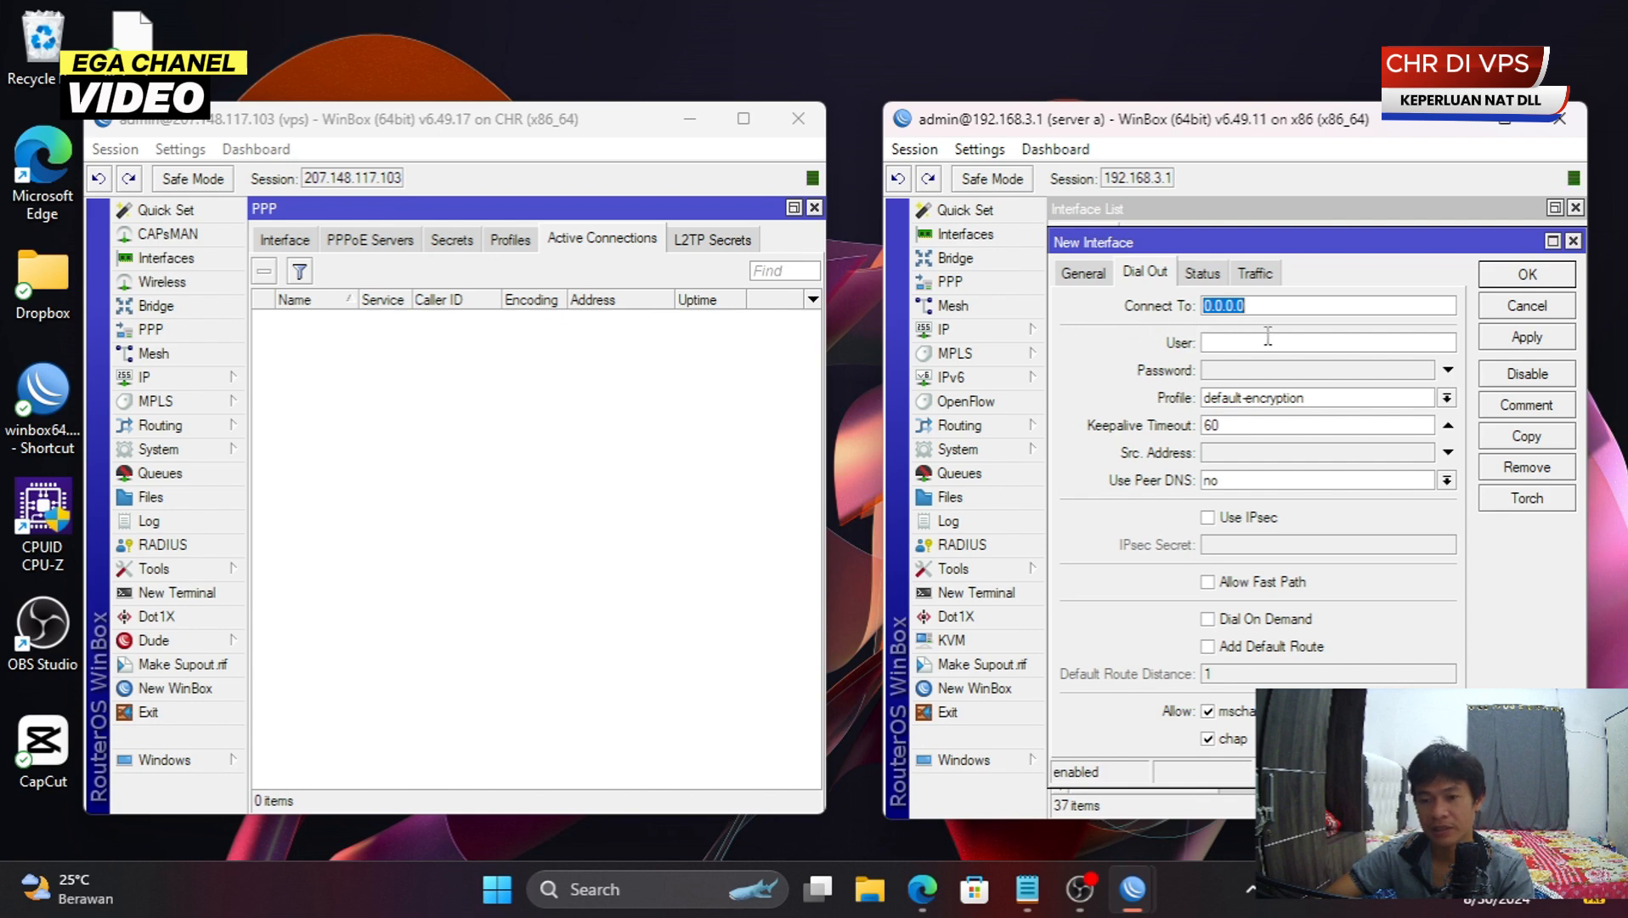
pyautogui.rightClick(1277, 304)
pyautogui.click(1308, 371)
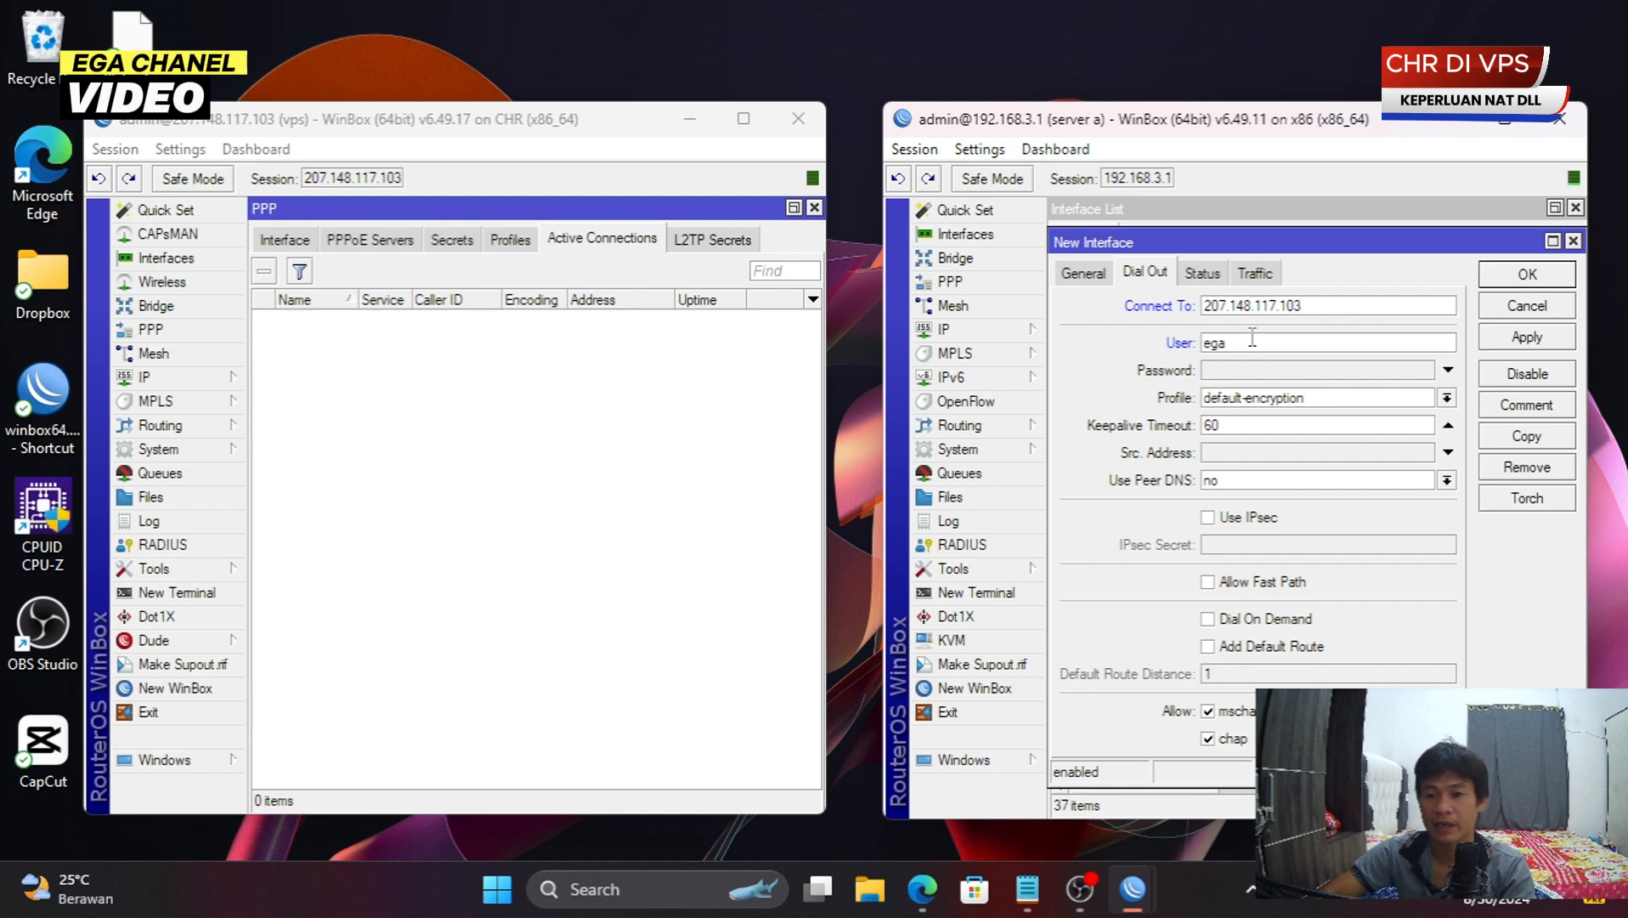
pyautogui.press('Tab')
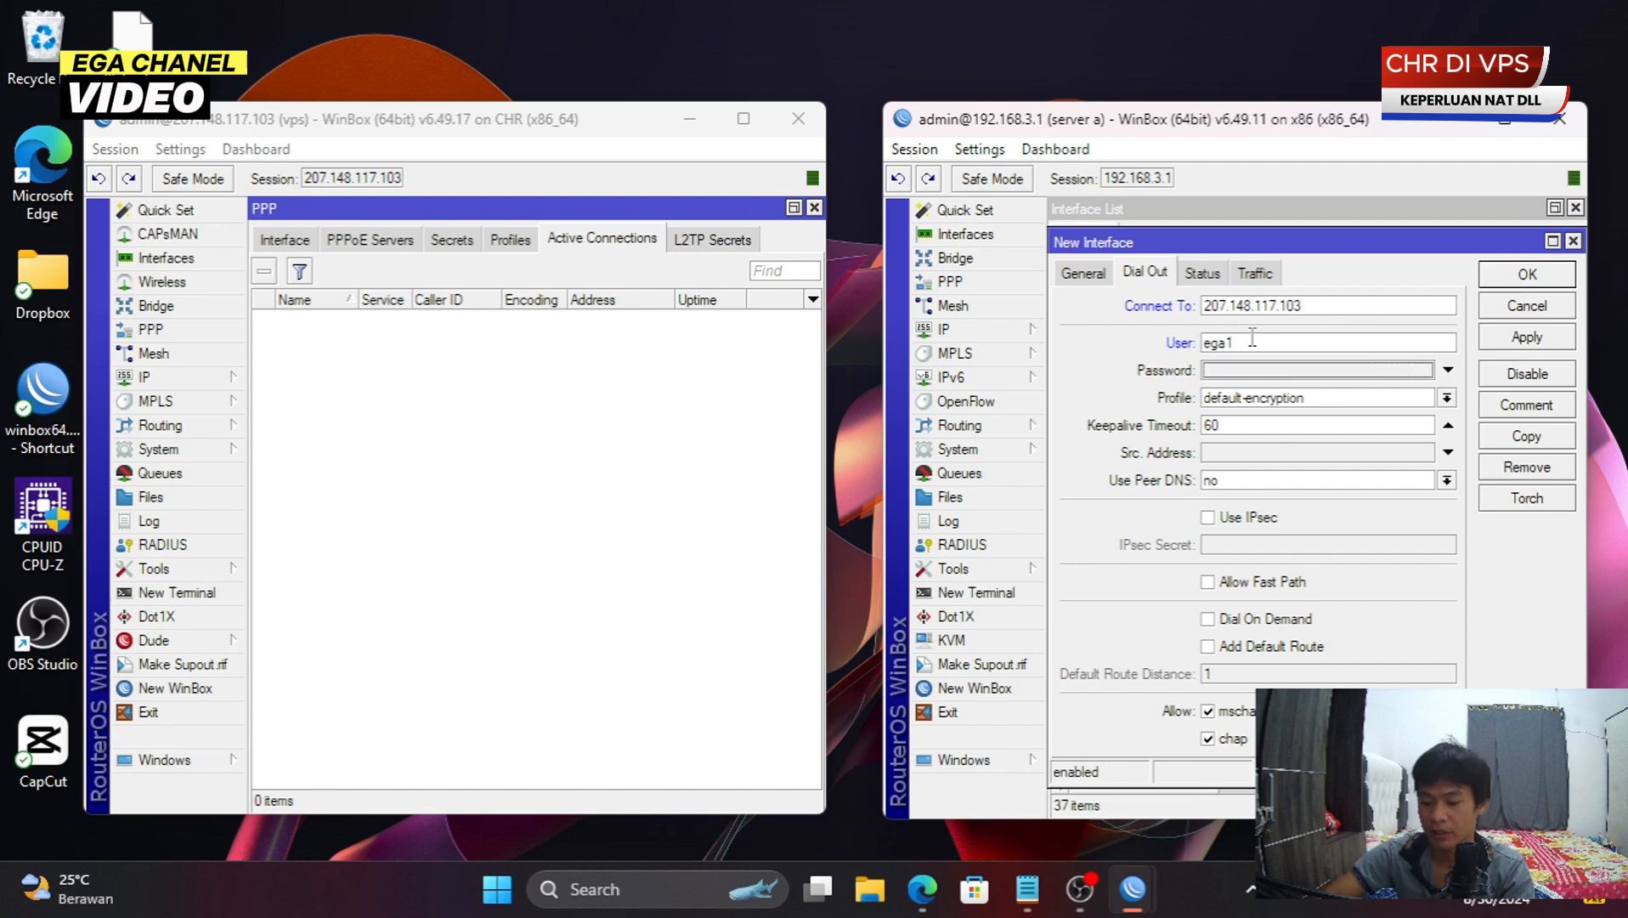
pyautogui.write('**')
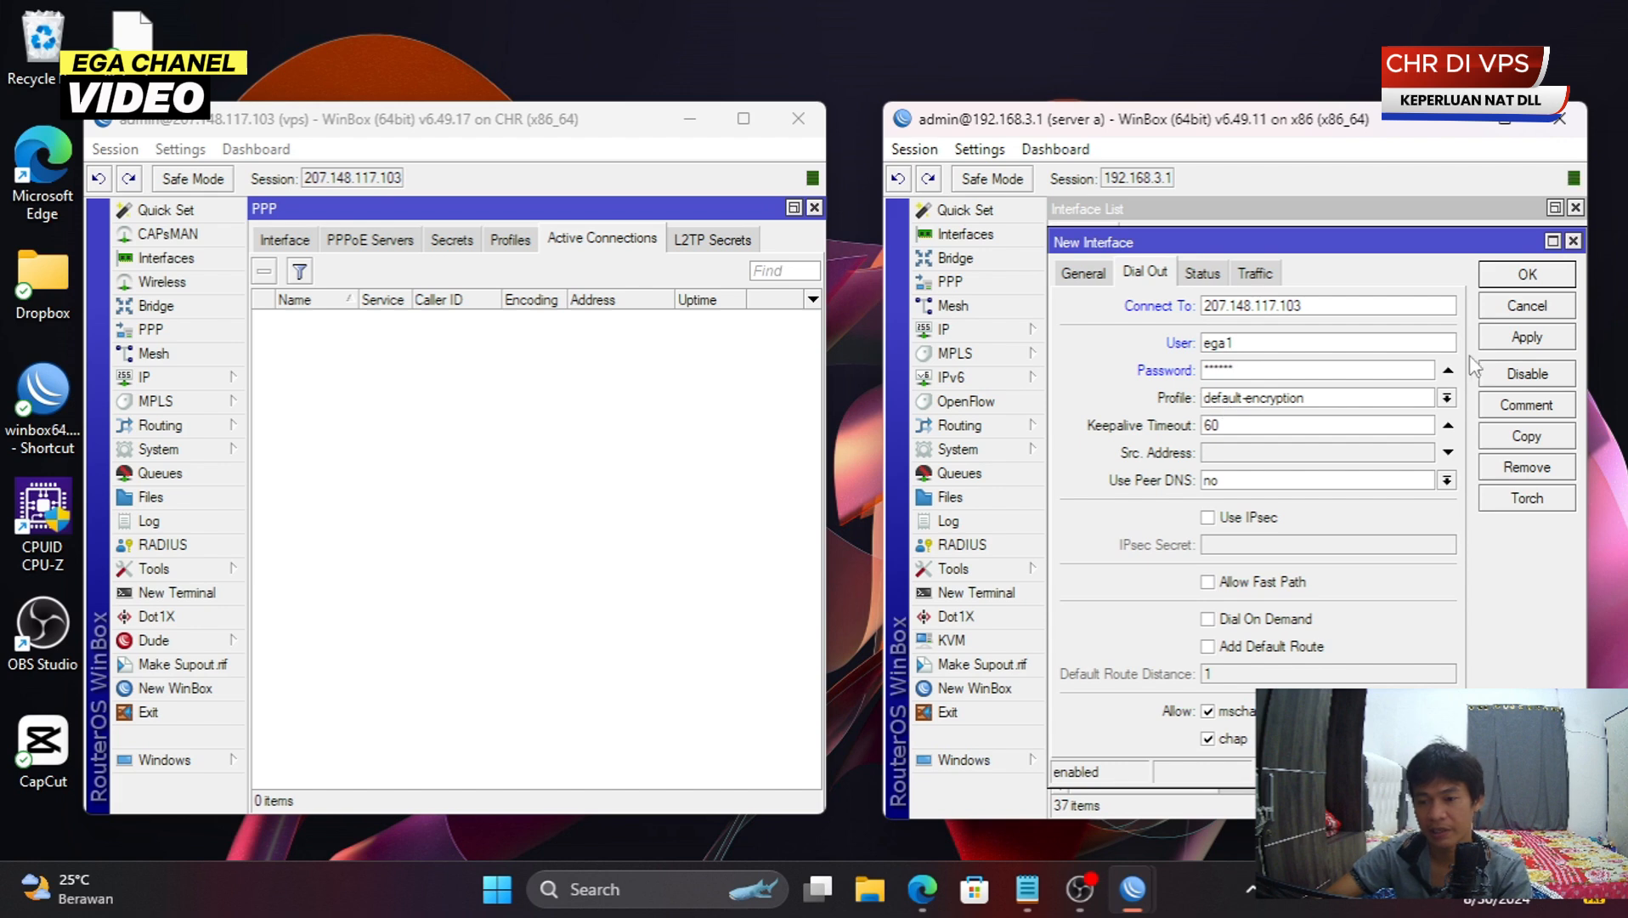
pyautogui.click(1509, 345)
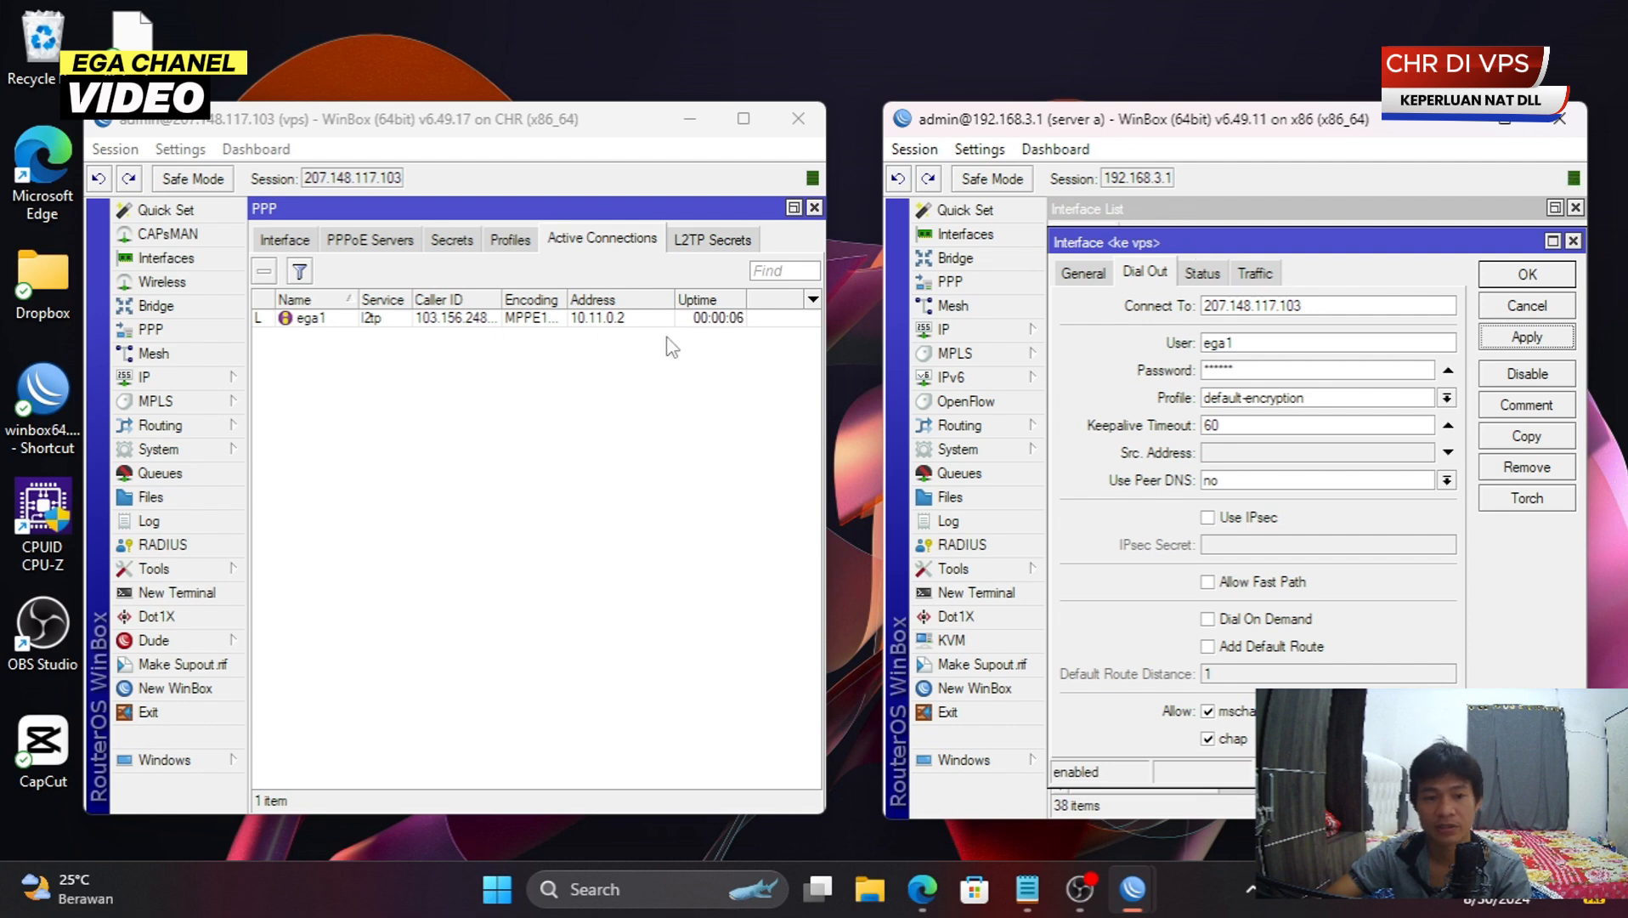
# - From the VPS's connected PPP user, start a ping to 10.11.0.2
pyautogui.click(1510, 282)
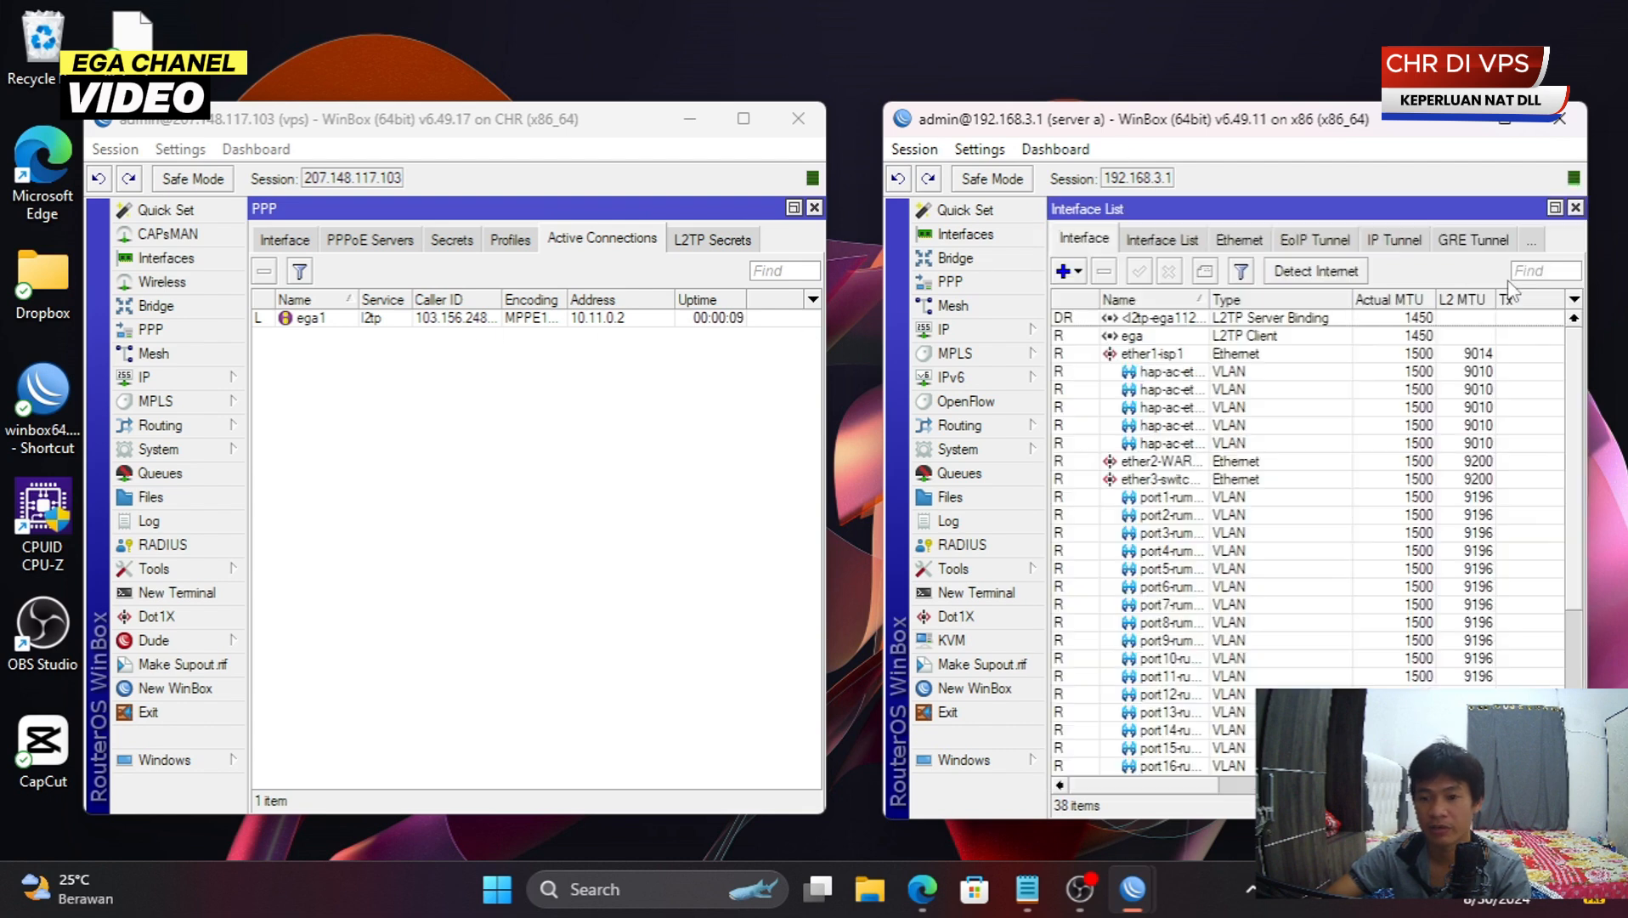
pyautogui.doubleClick(396, 319)
pyautogui.click(650, 446)
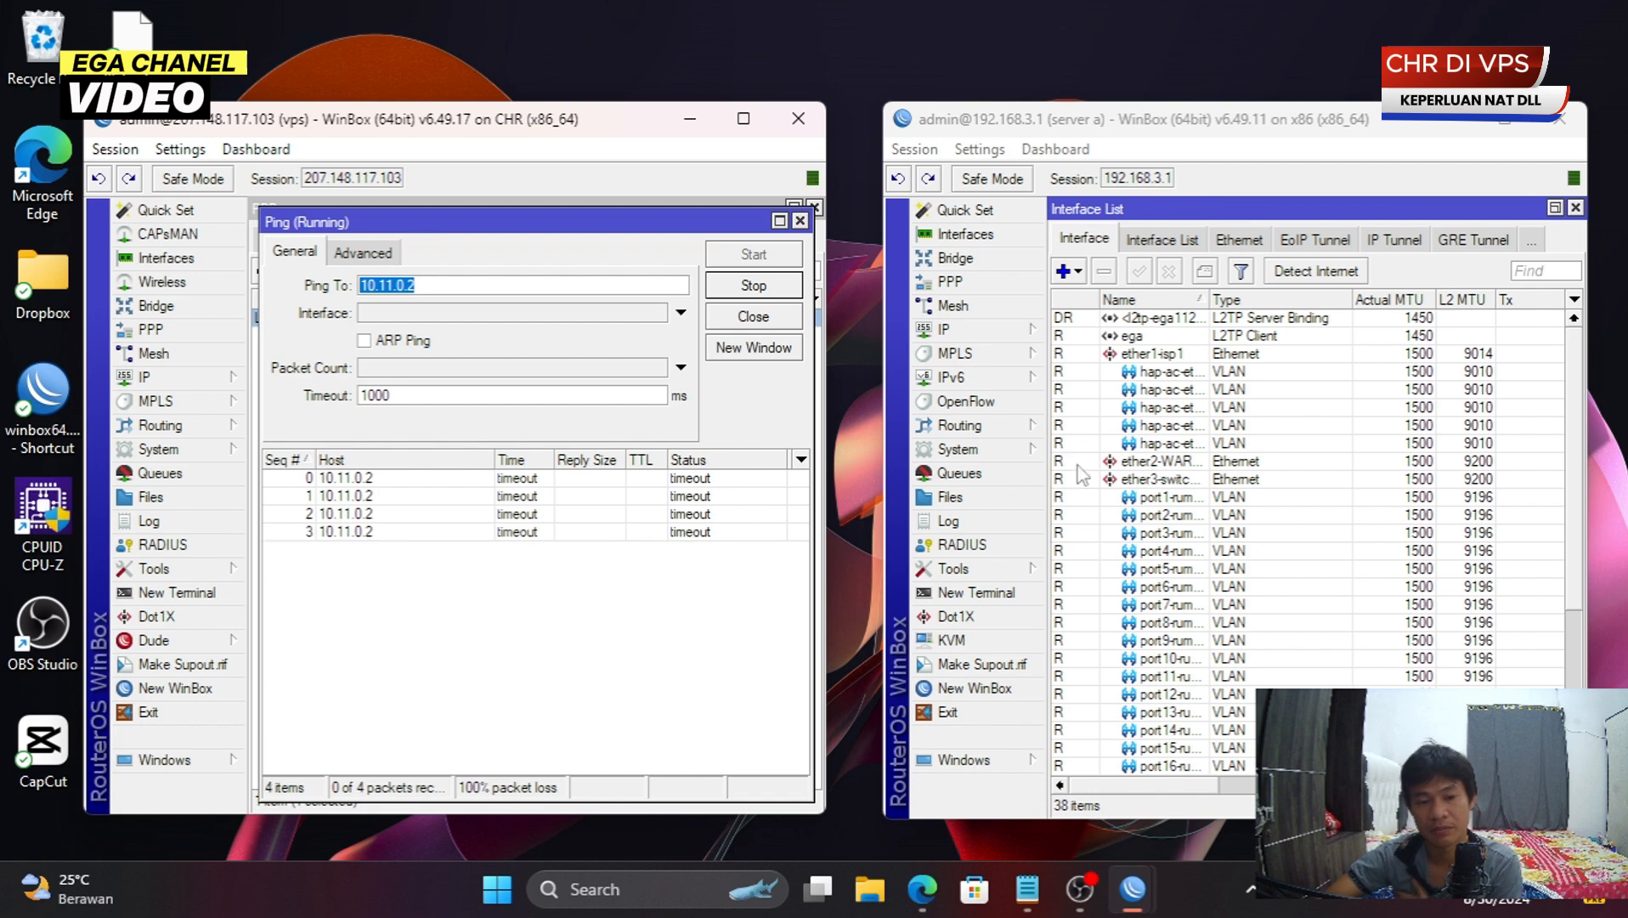
# - Disable the local router's clashing 10.11.0.1/16 address on port10, then stop the ping
pyautogui.click(977, 330)
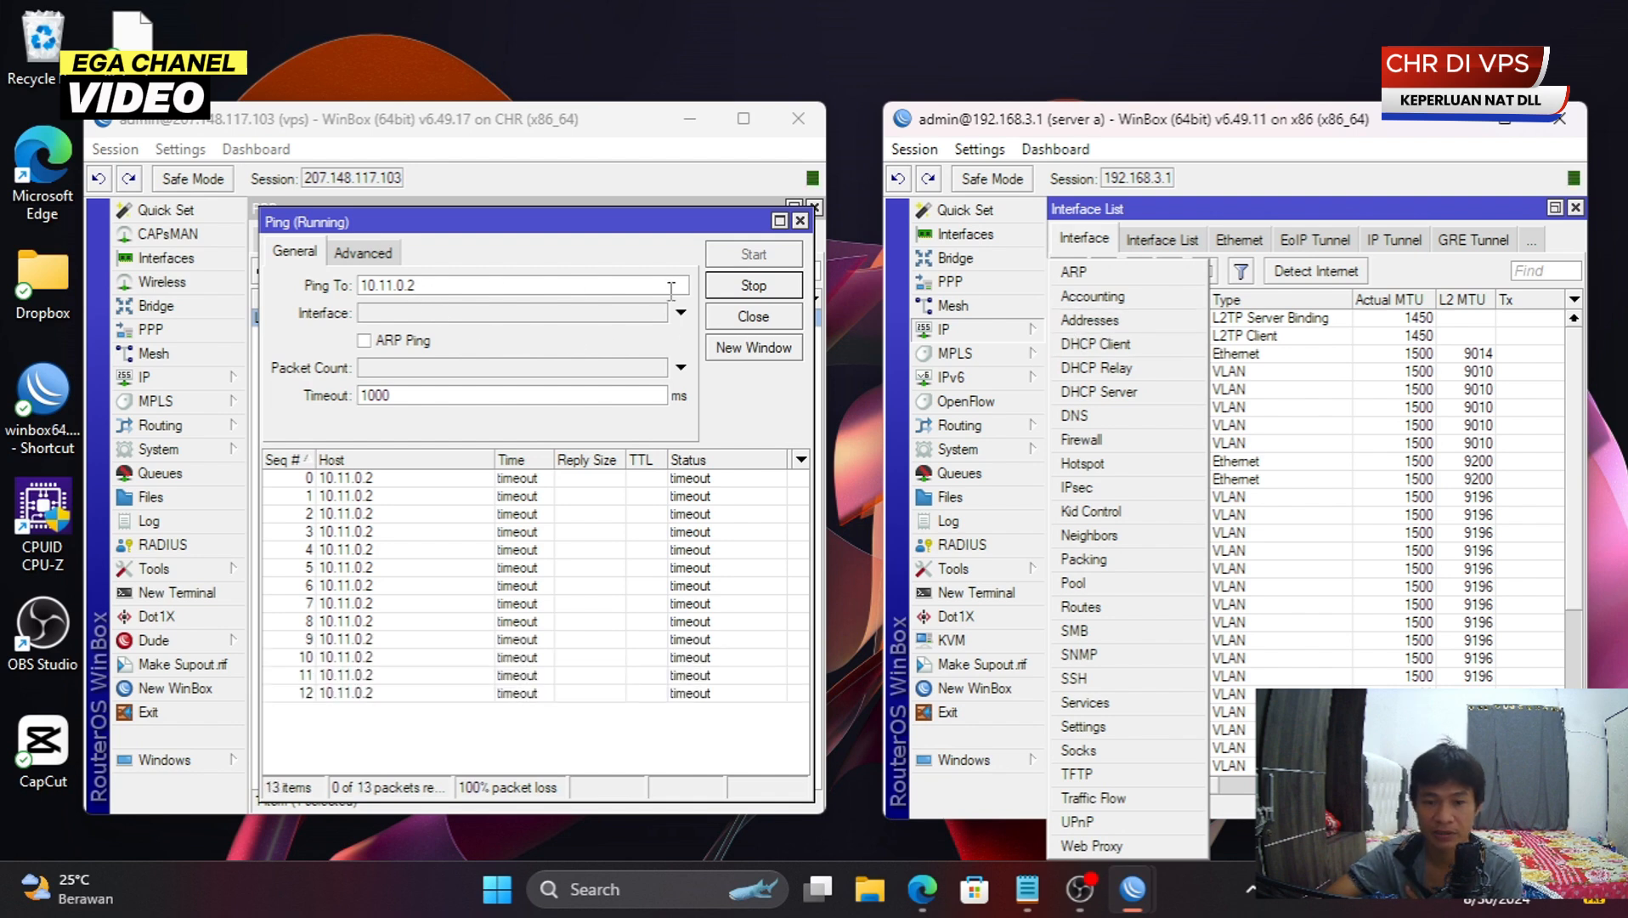
pyautogui.click(1090, 320)
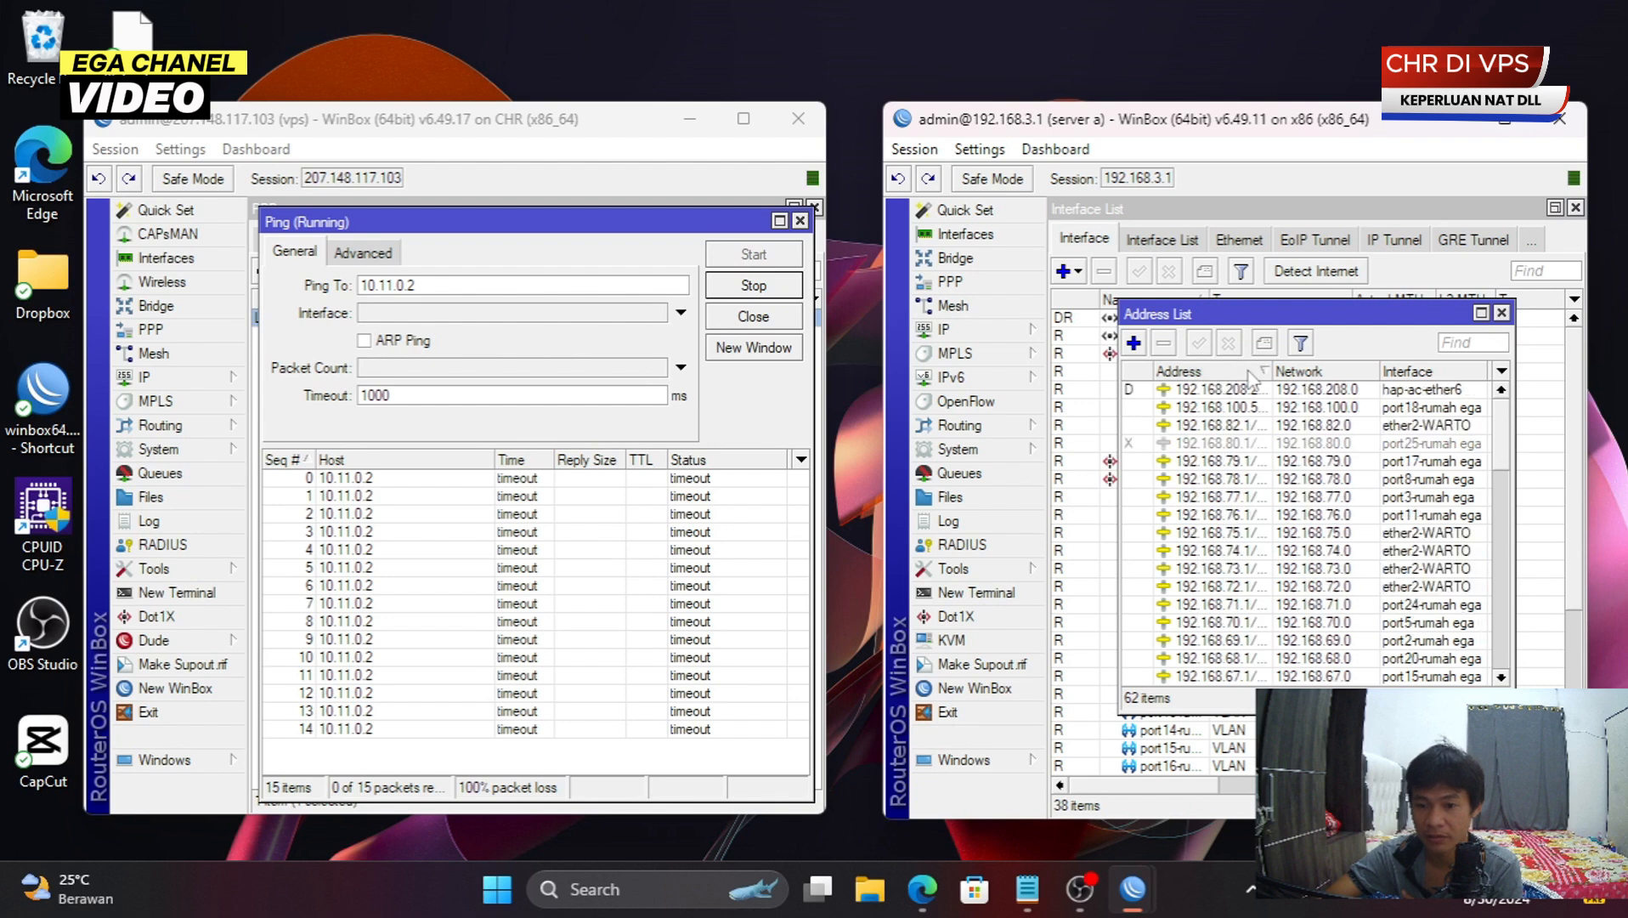
pyautogui.click(1251, 372)
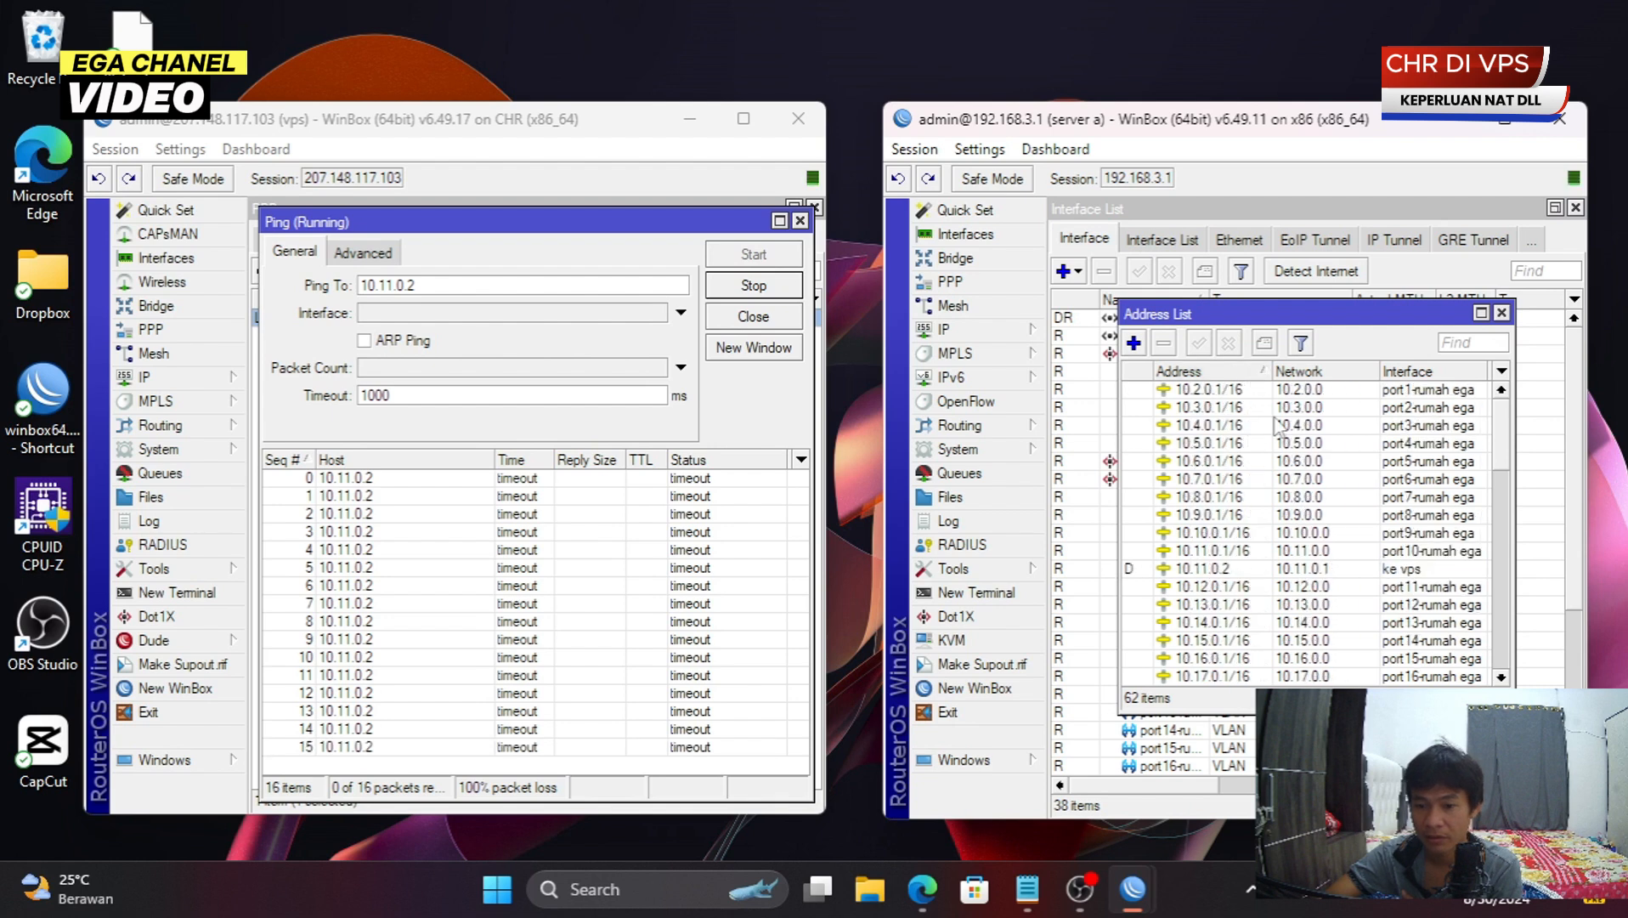
pyautogui.click(1215, 552)
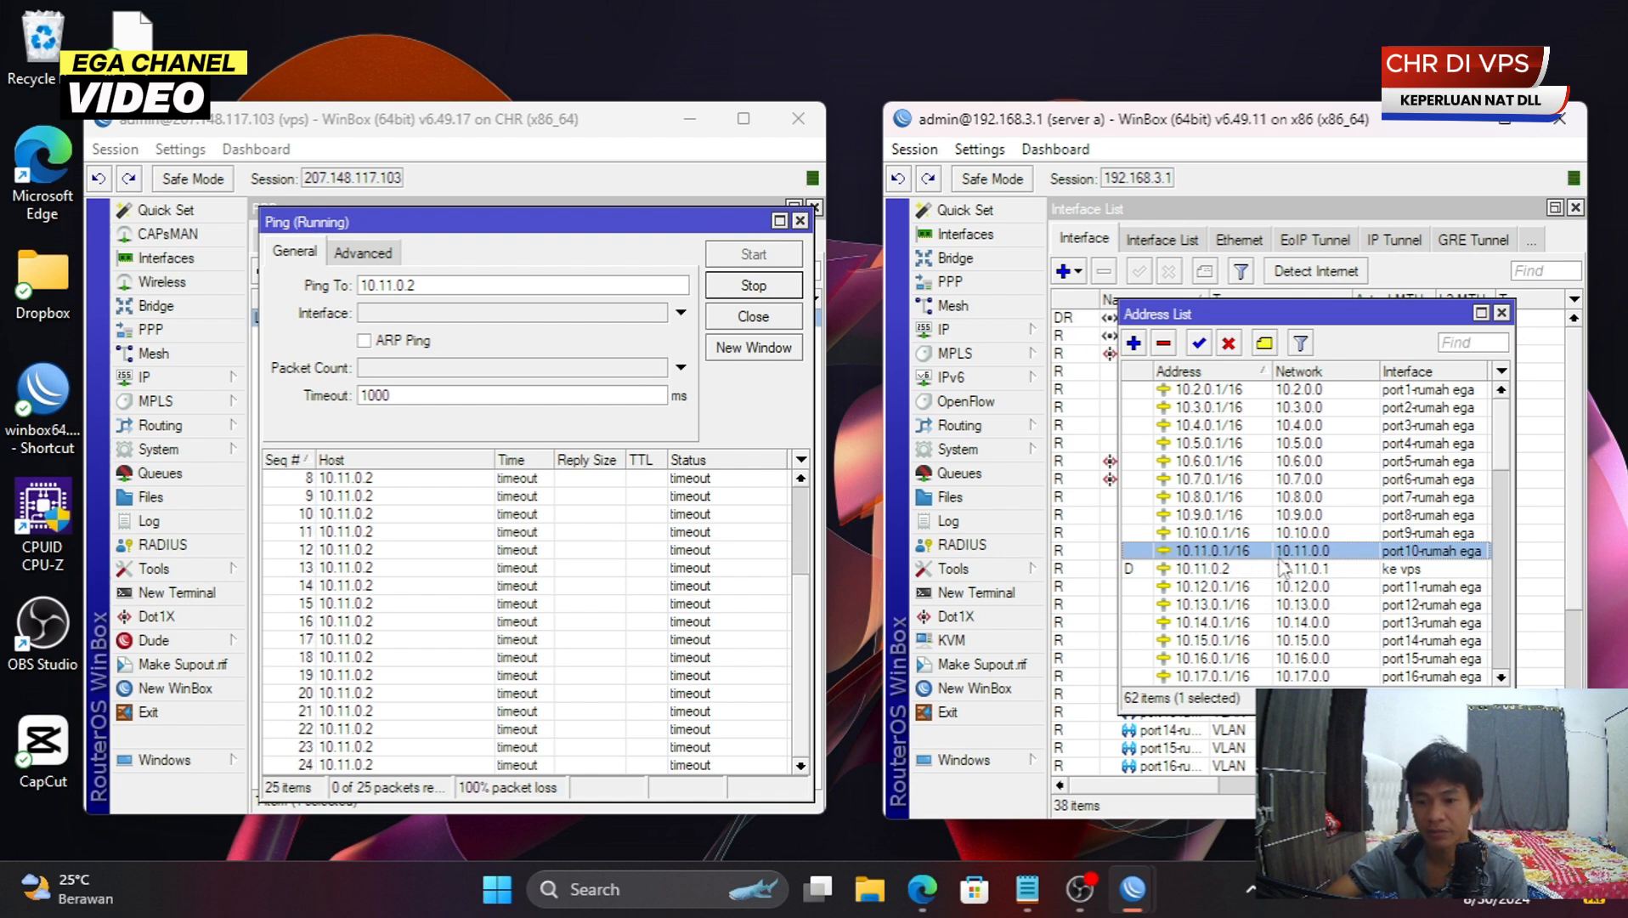
pyautogui.hotkey('ctrl', 'd')
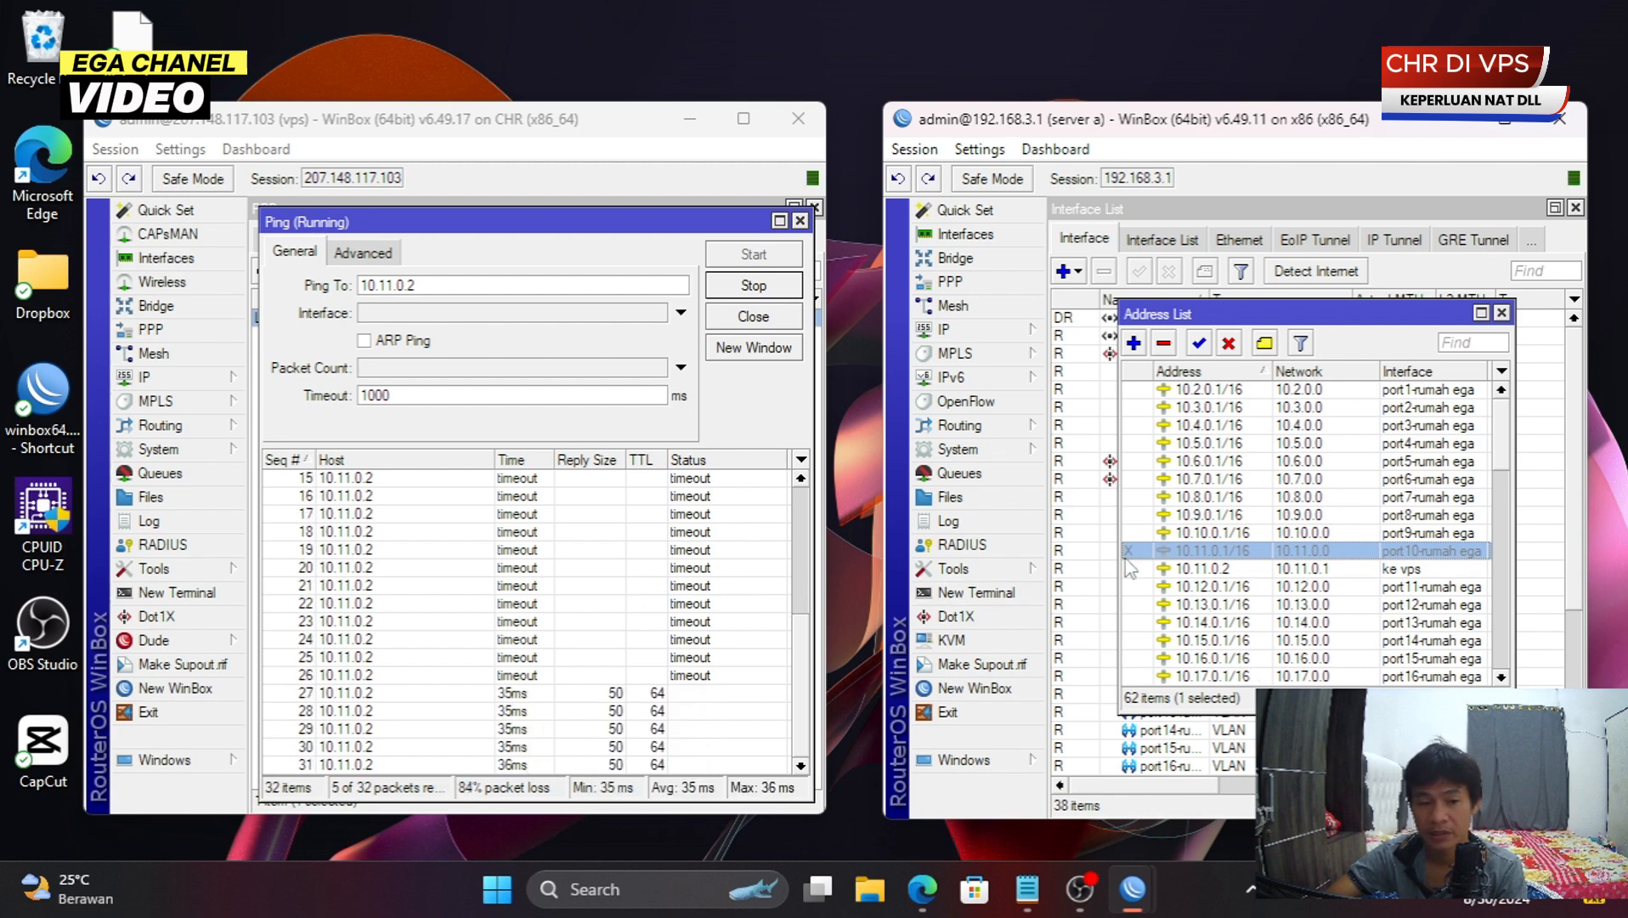
pyautogui.click(800, 221)
pyautogui.click(467, 246)
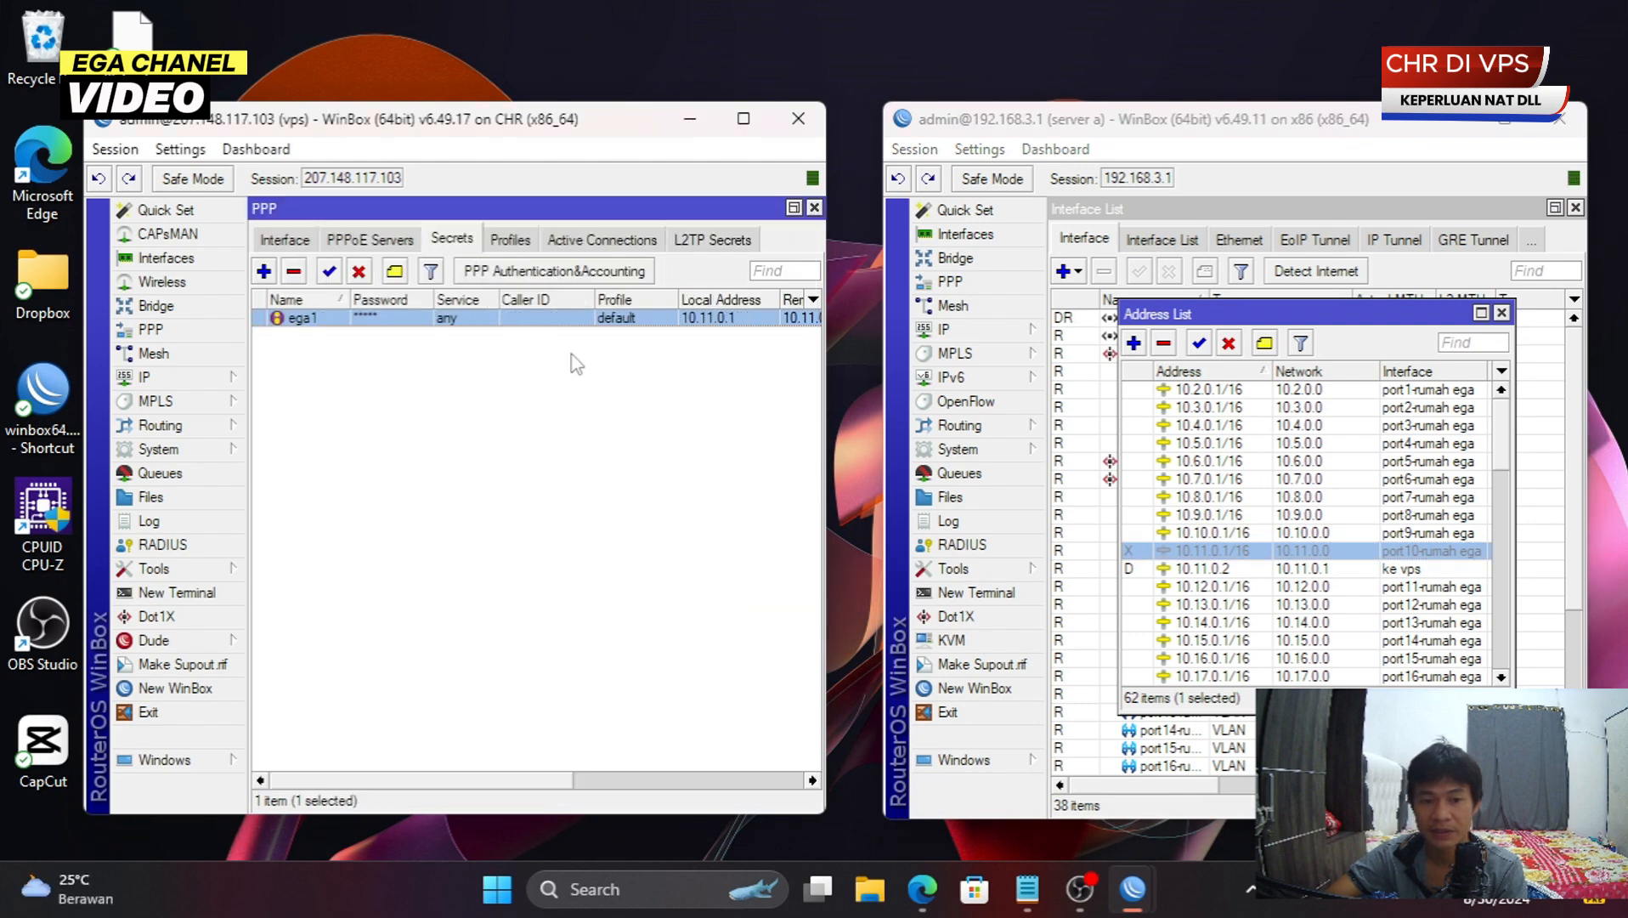
# - Ping the L2TP client at 10.11.0.2 from its active connection, getting replies with 0% loss
pyautogui.doubleClick(618, 331)
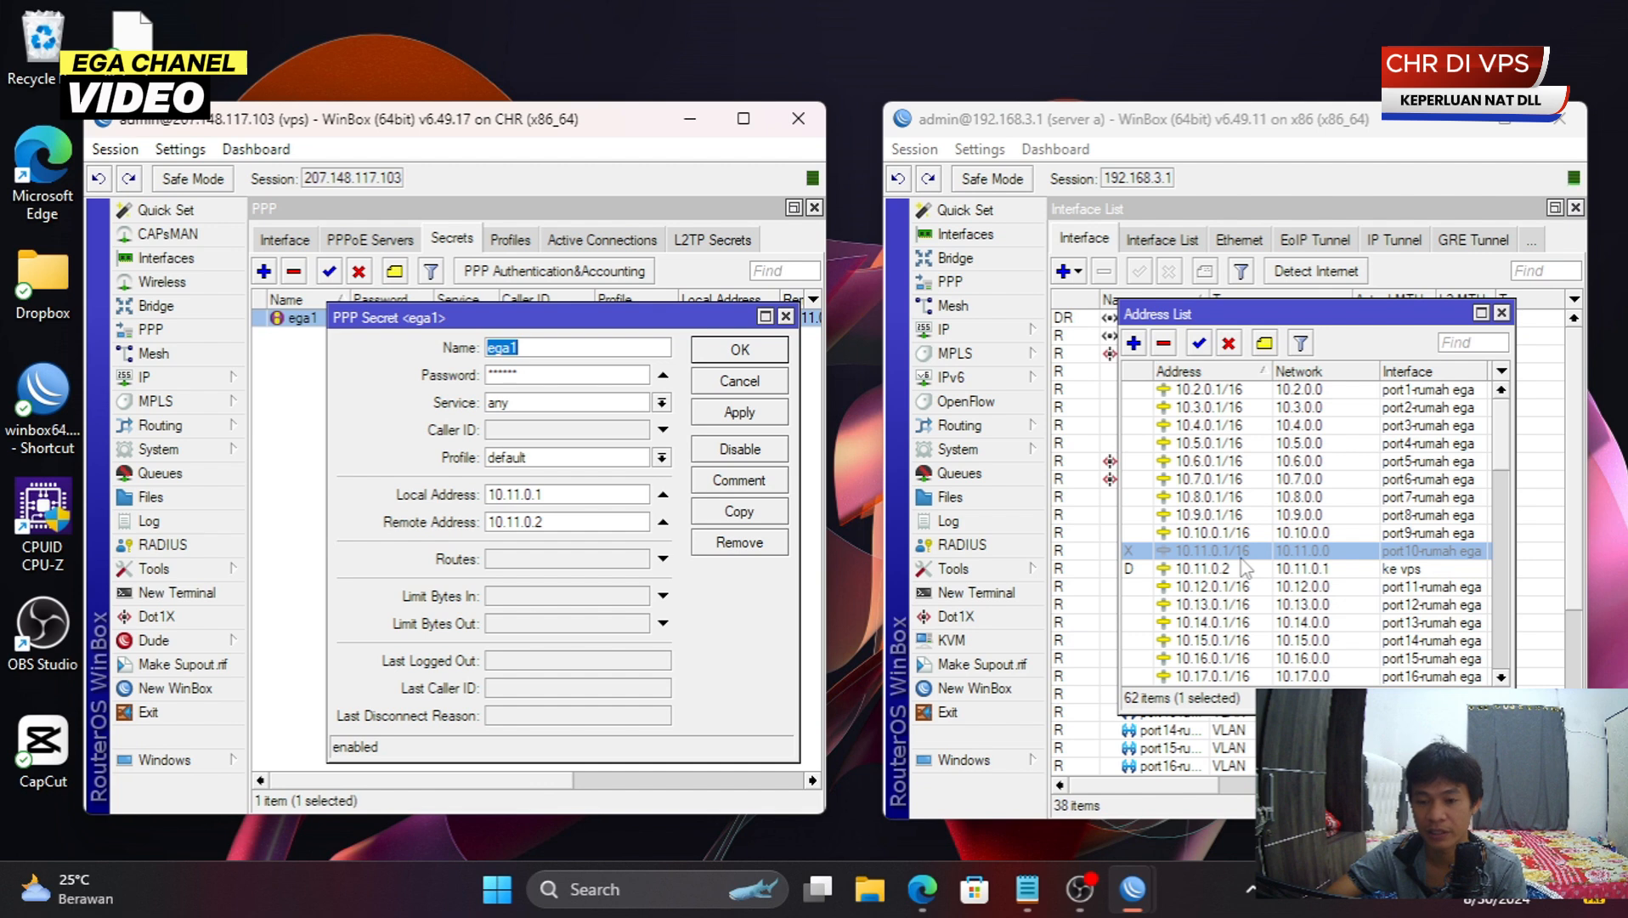
pyautogui.click(747, 381)
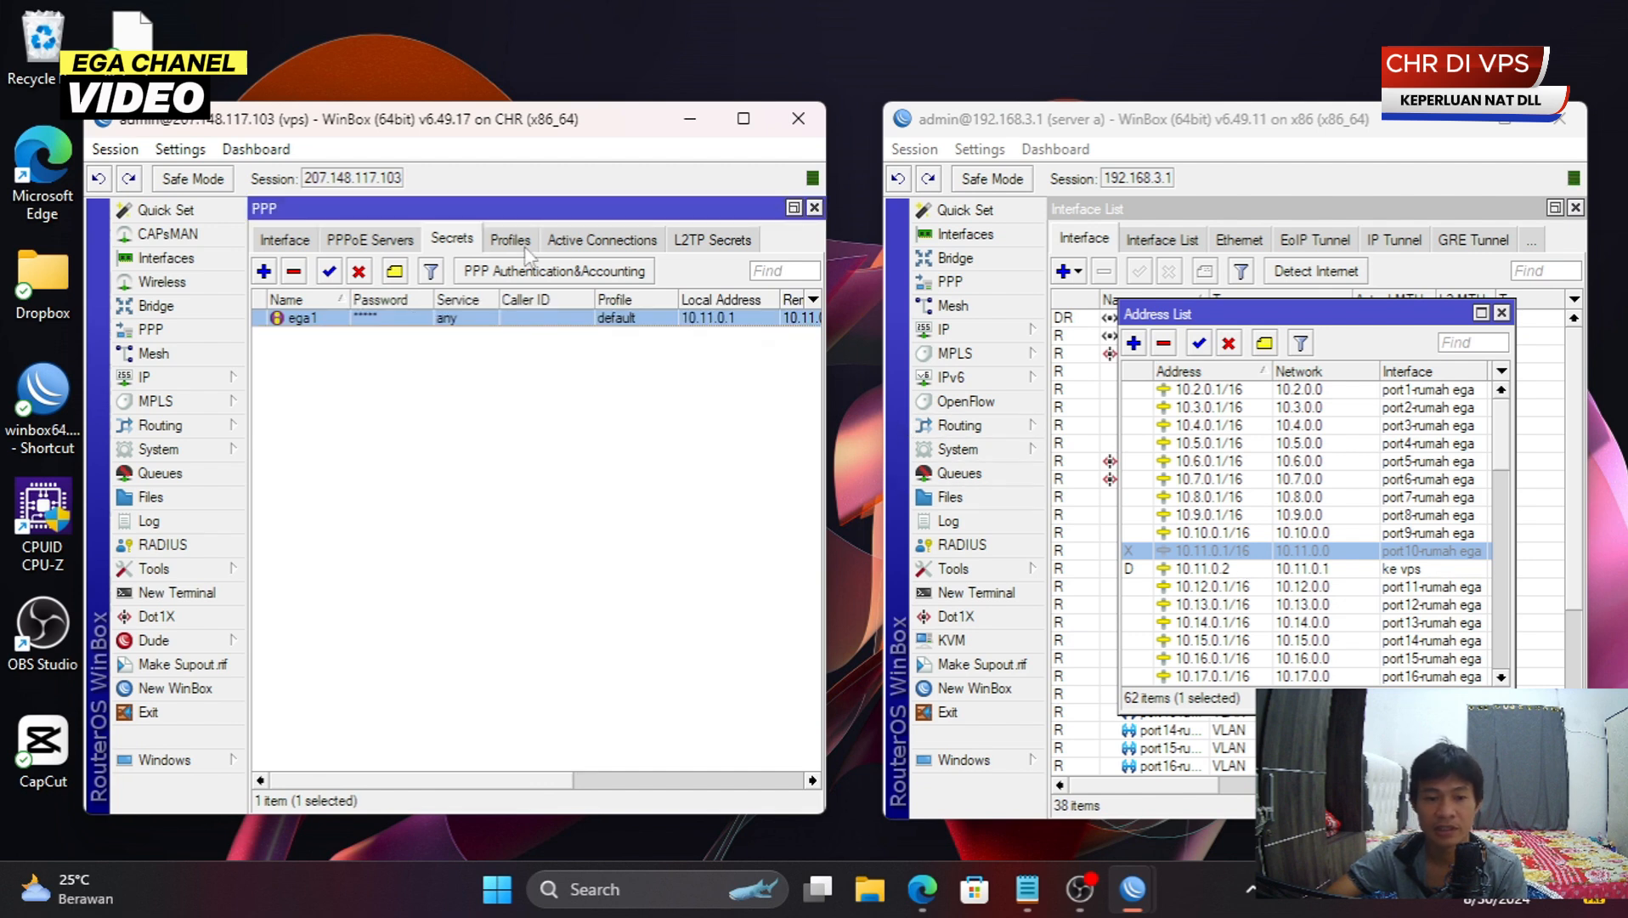
pyautogui.click(605, 244)
pyautogui.doubleClick(563, 318)
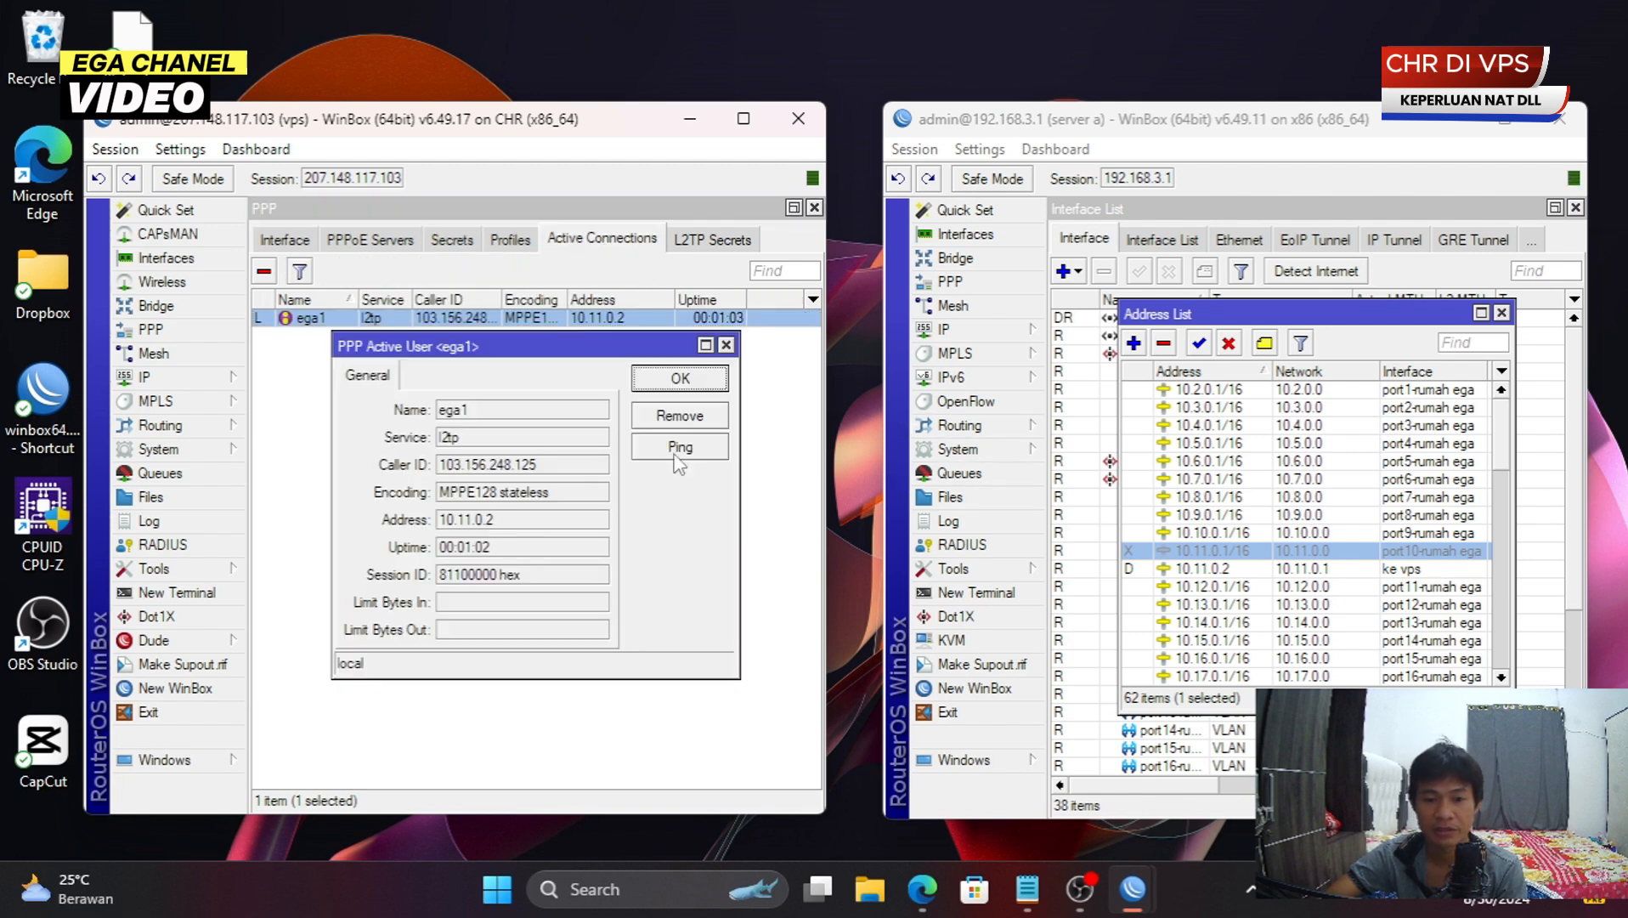
pyautogui.click(679, 448)
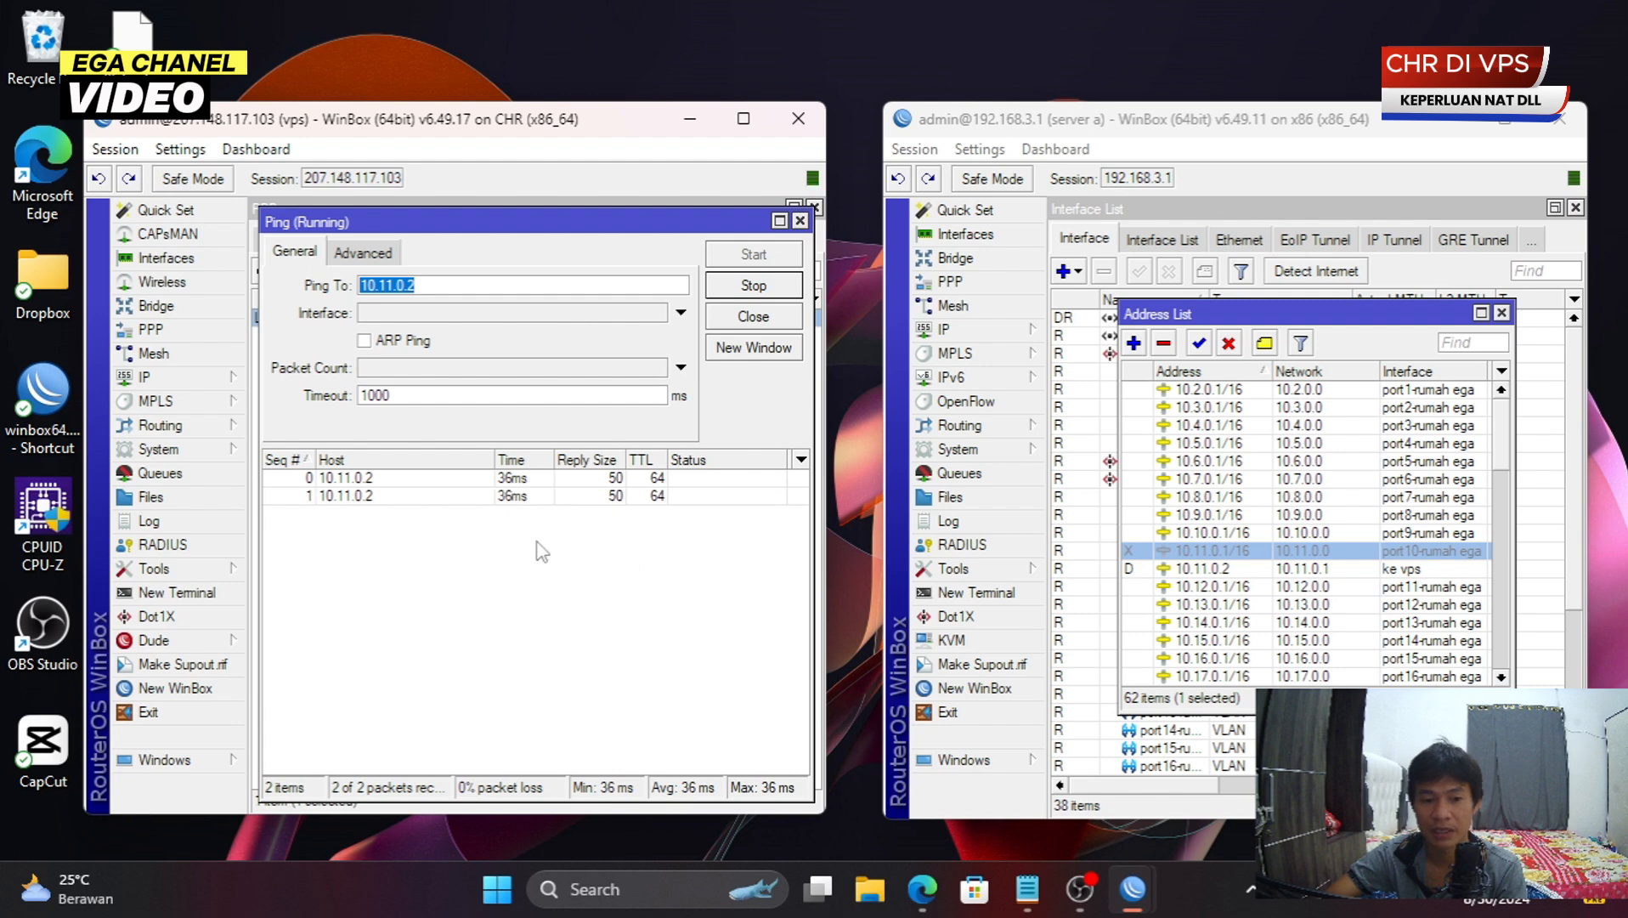
pyautogui.click(1501, 313)
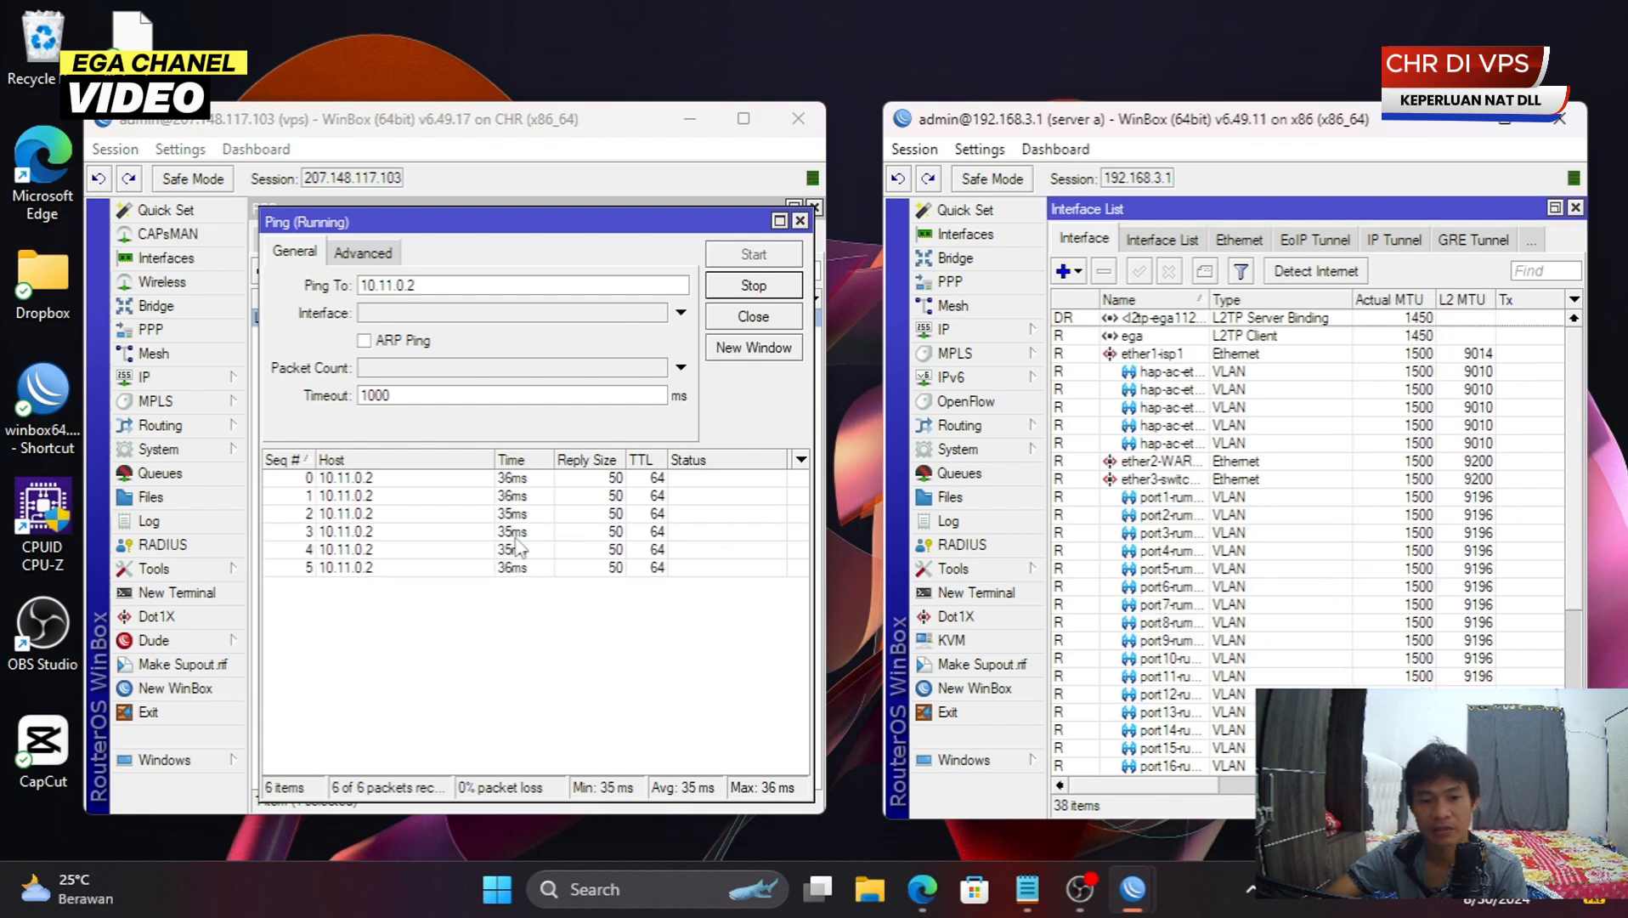
pyautogui.click(532, 481)
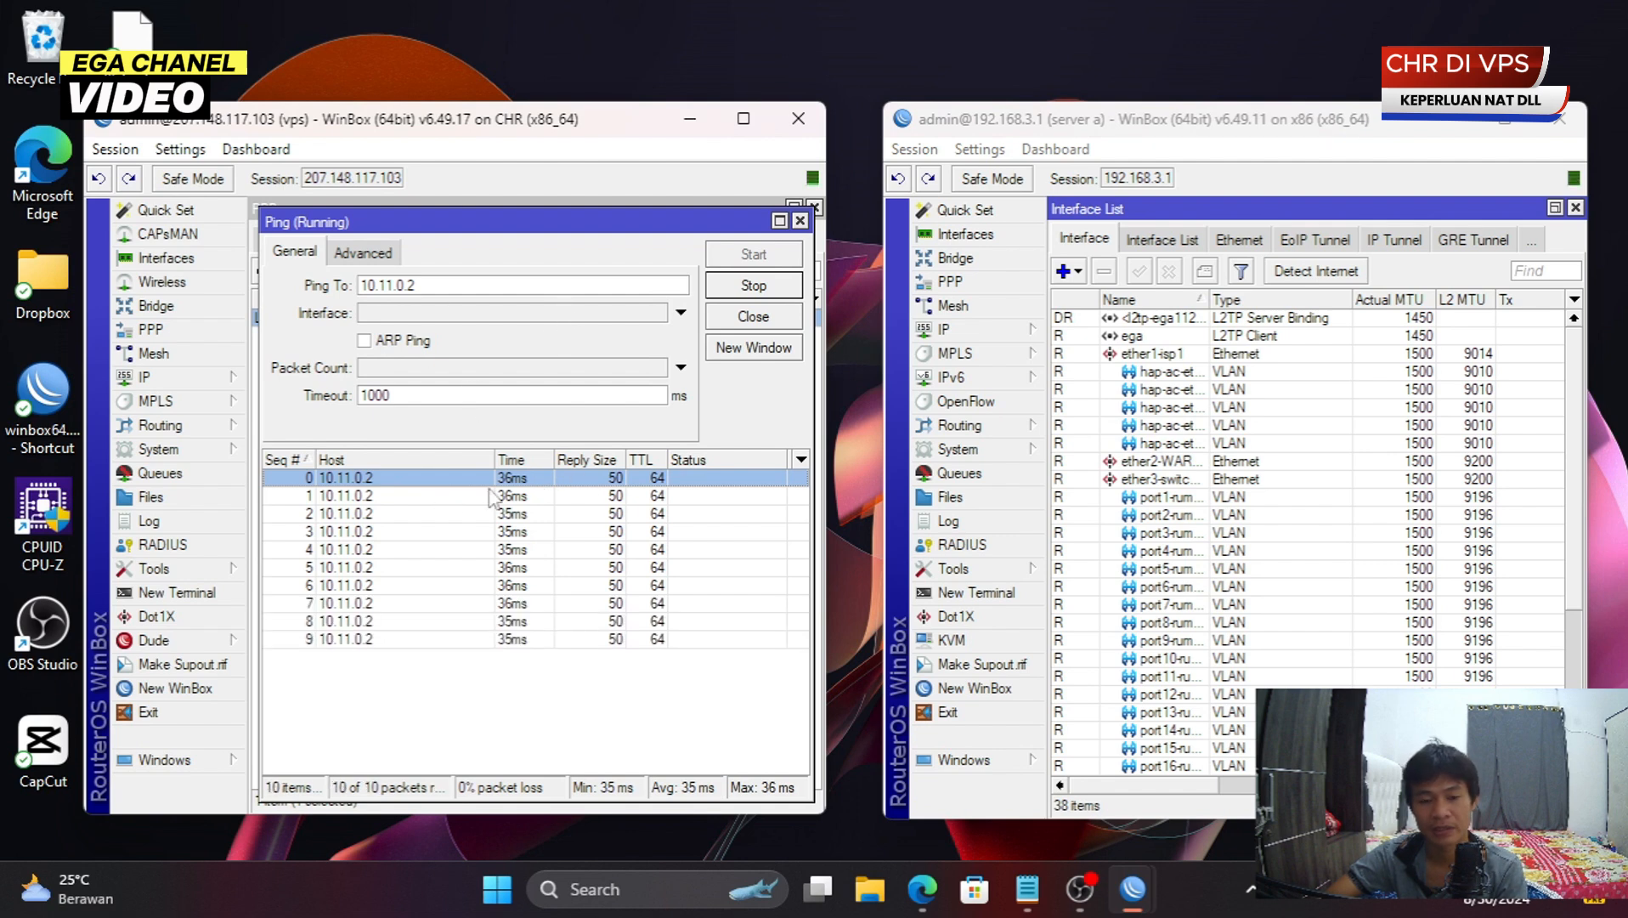
pyautogui.click(497, 496)
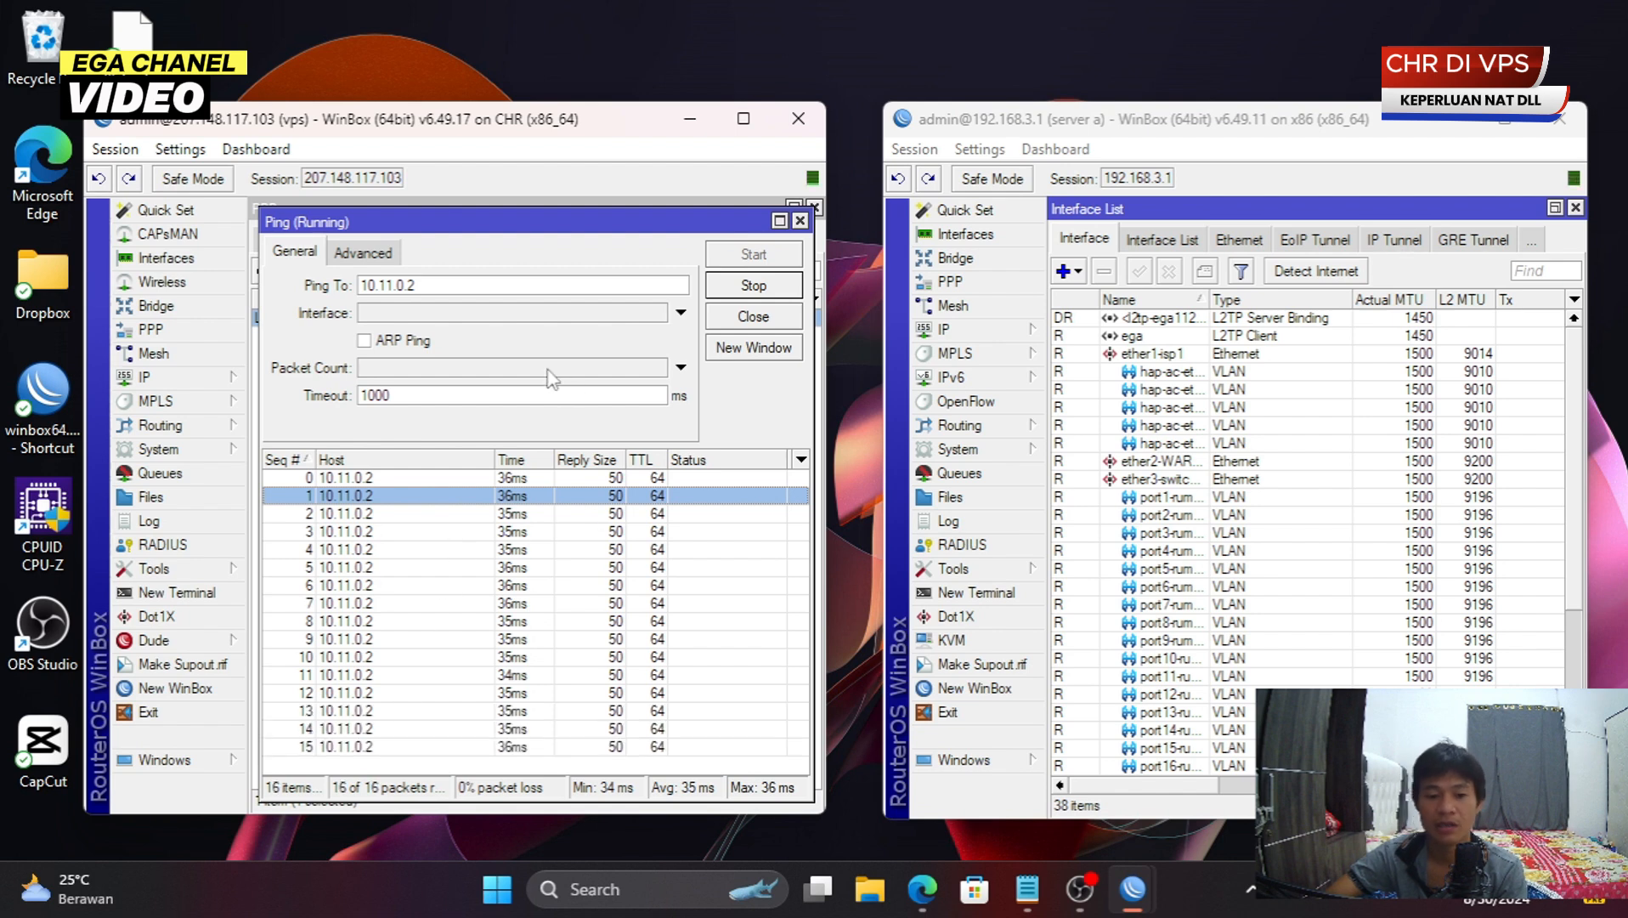
pyautogui.click(800, 220)
pyautogui.click(727, 346)
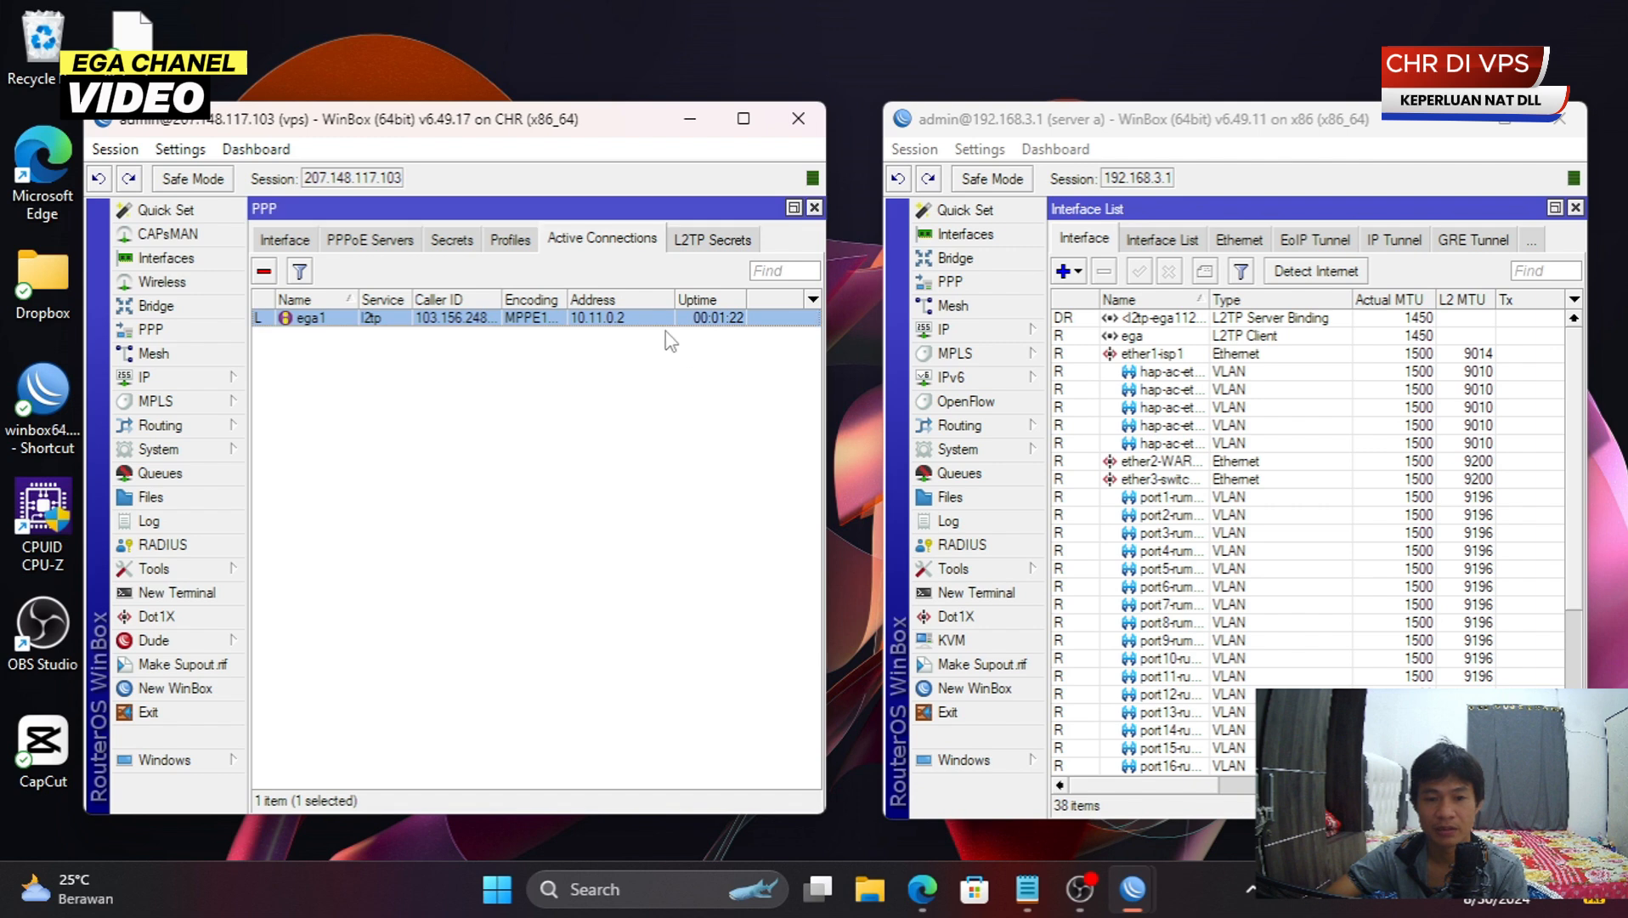
# - Copy the connection's address 10.11.0.2 and return to the active connections list
pyautogui.doubleClick(661, 317)
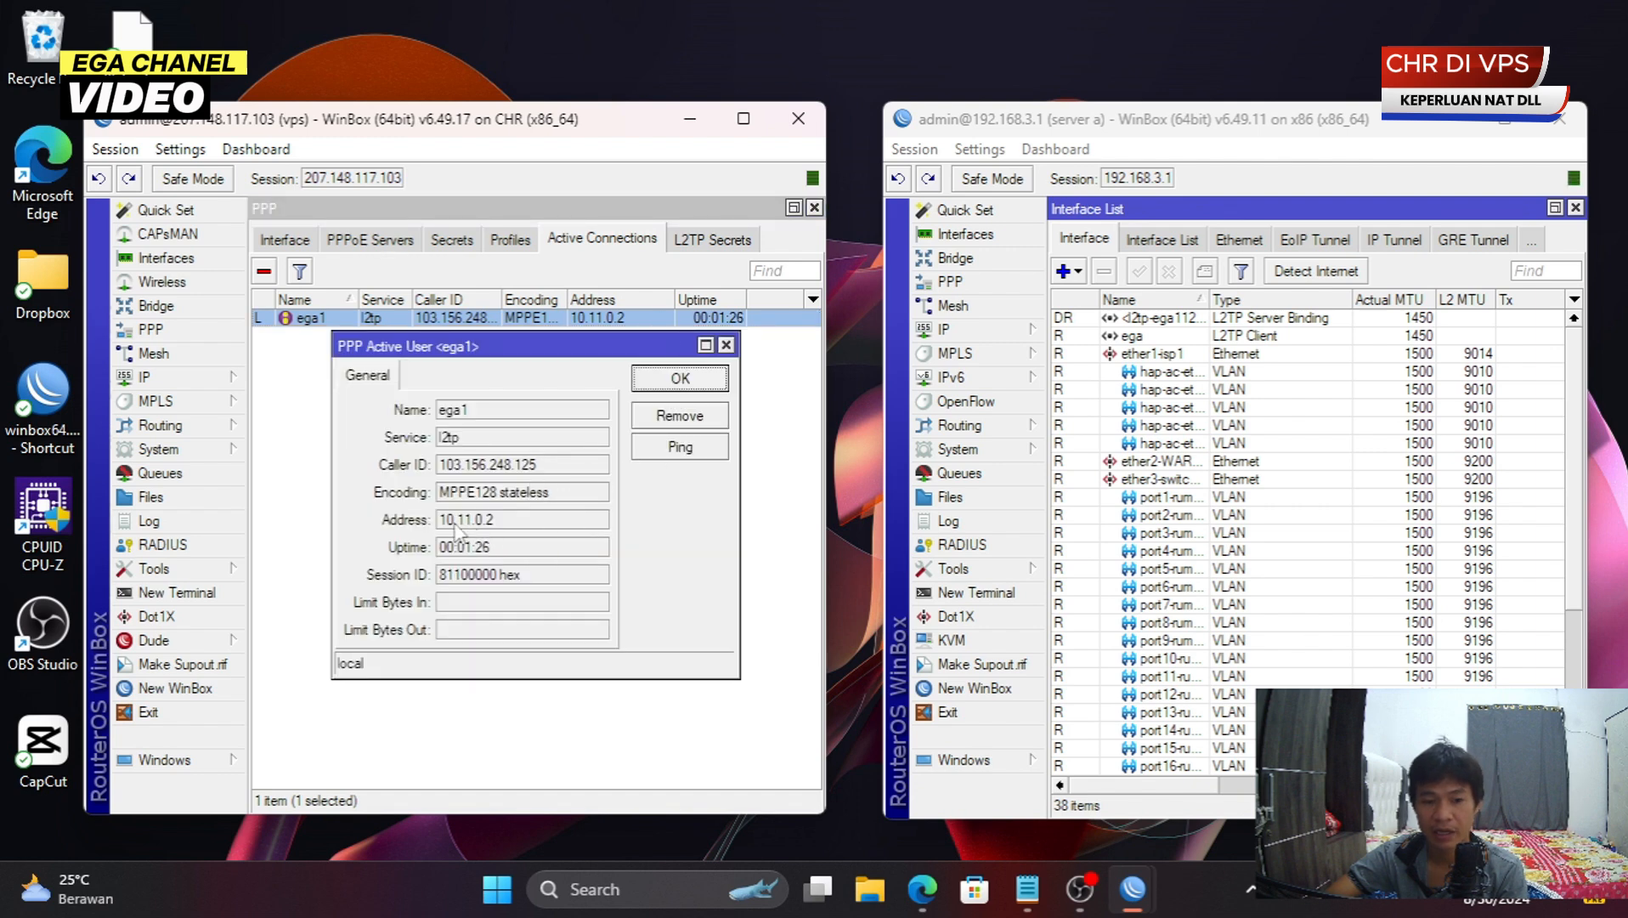
pyautogui.doubleClick(508, 520)
pyautogui.rightClick(513, 524)
pyautogui.click(544, 542)
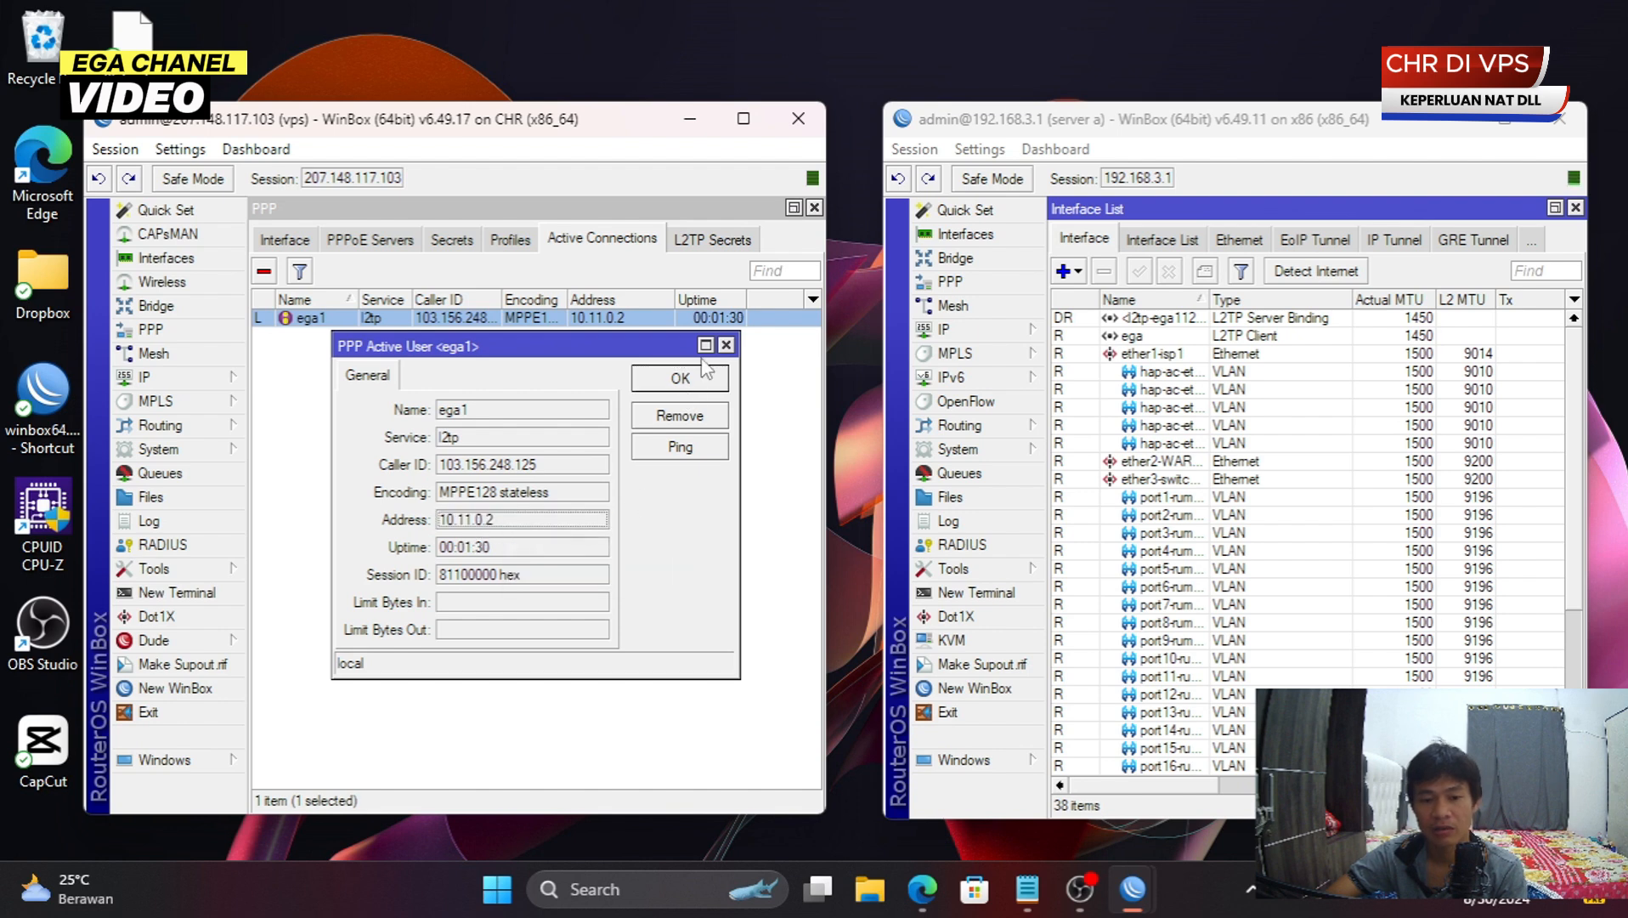
pyautogui.click(724, 346)
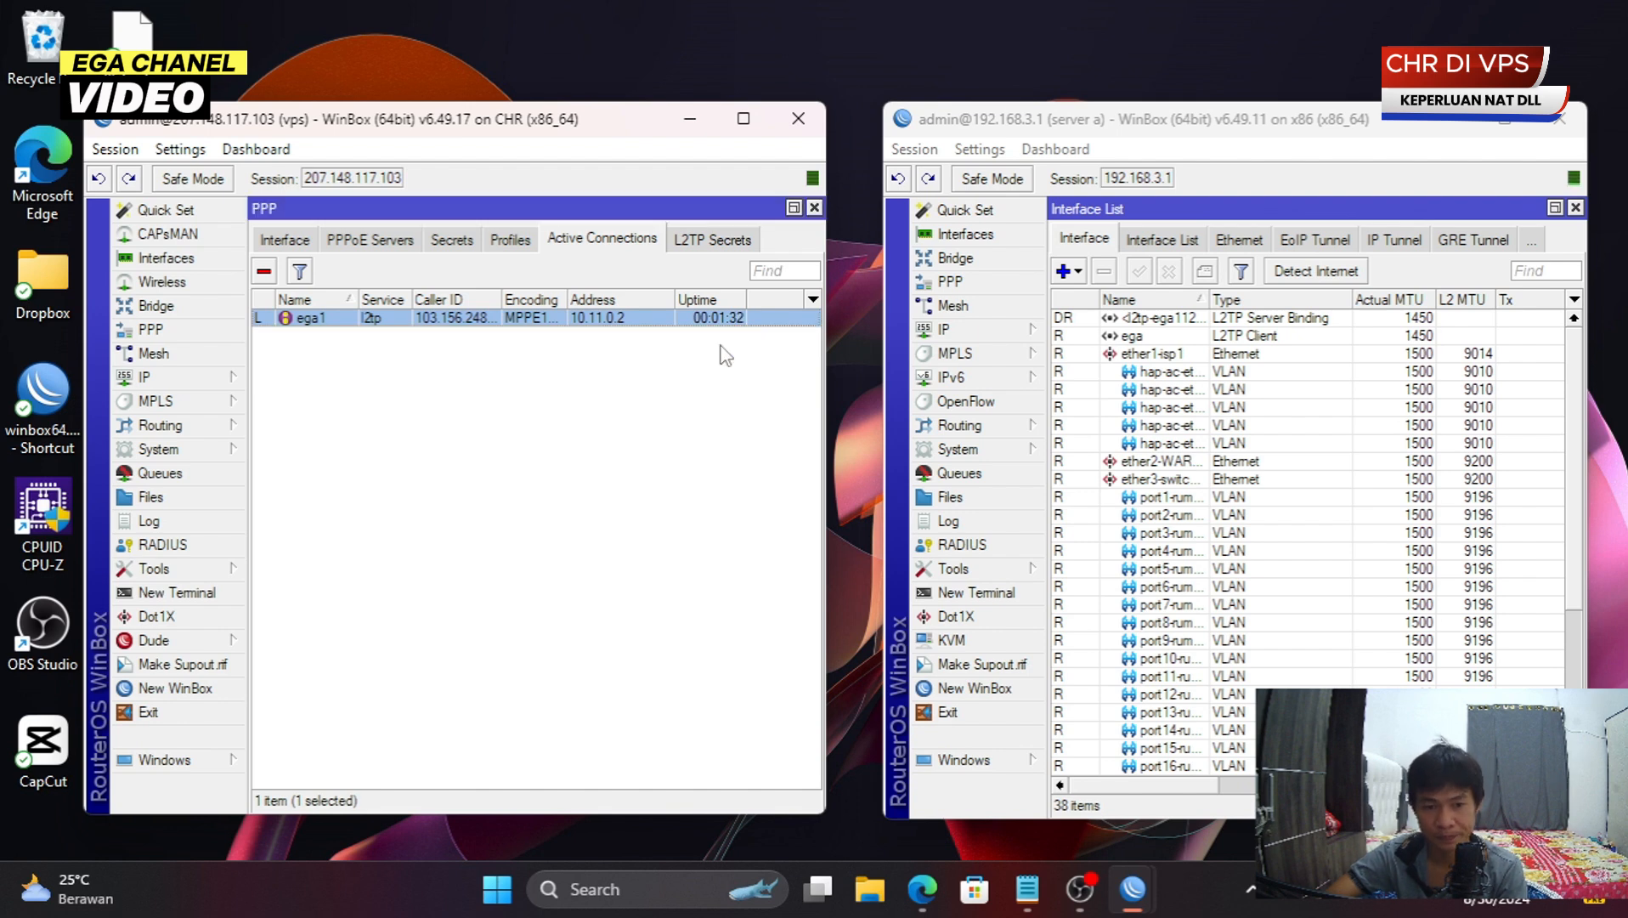
pyautogui.click(1250, 889)
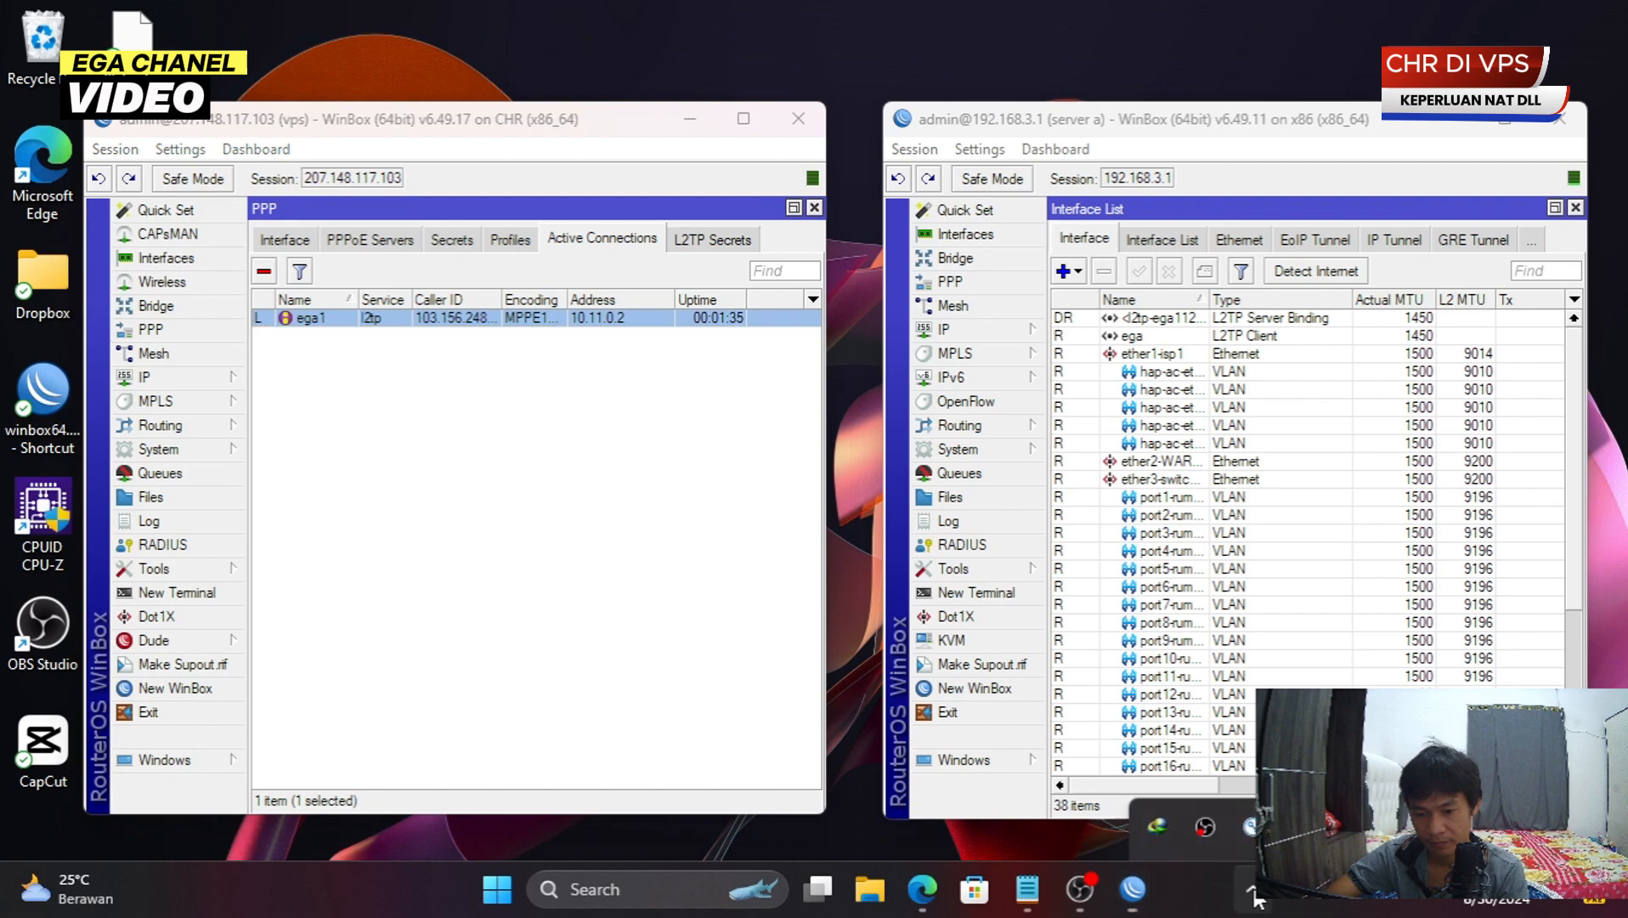
pyautogui.rightClick(1204, 765)
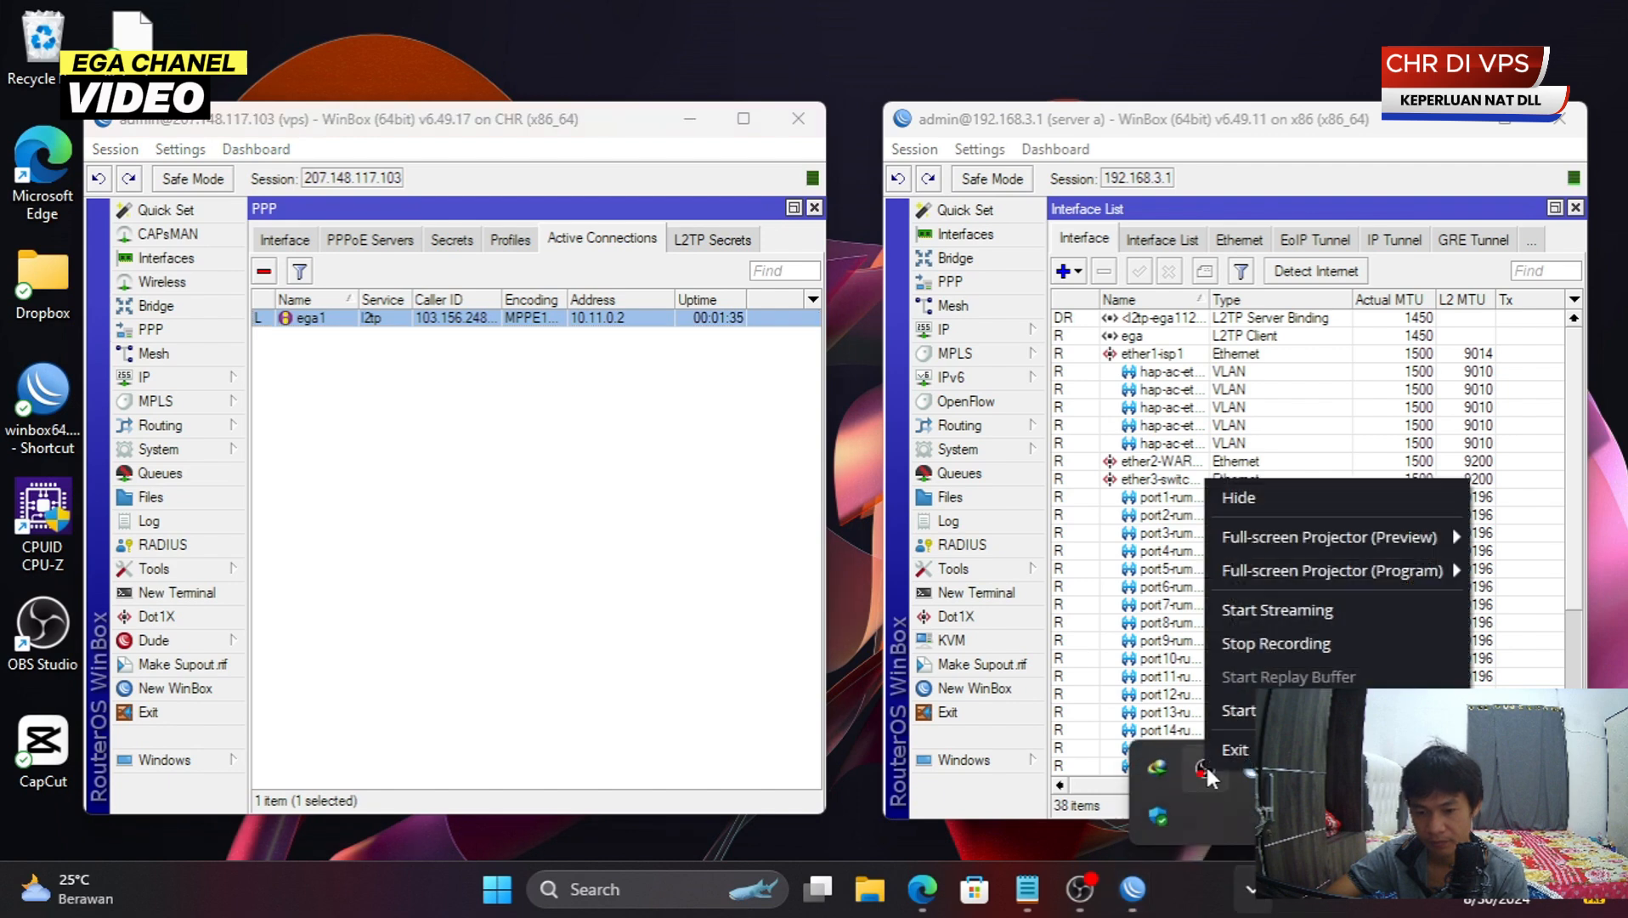
pyautogui.click(1298, 643)
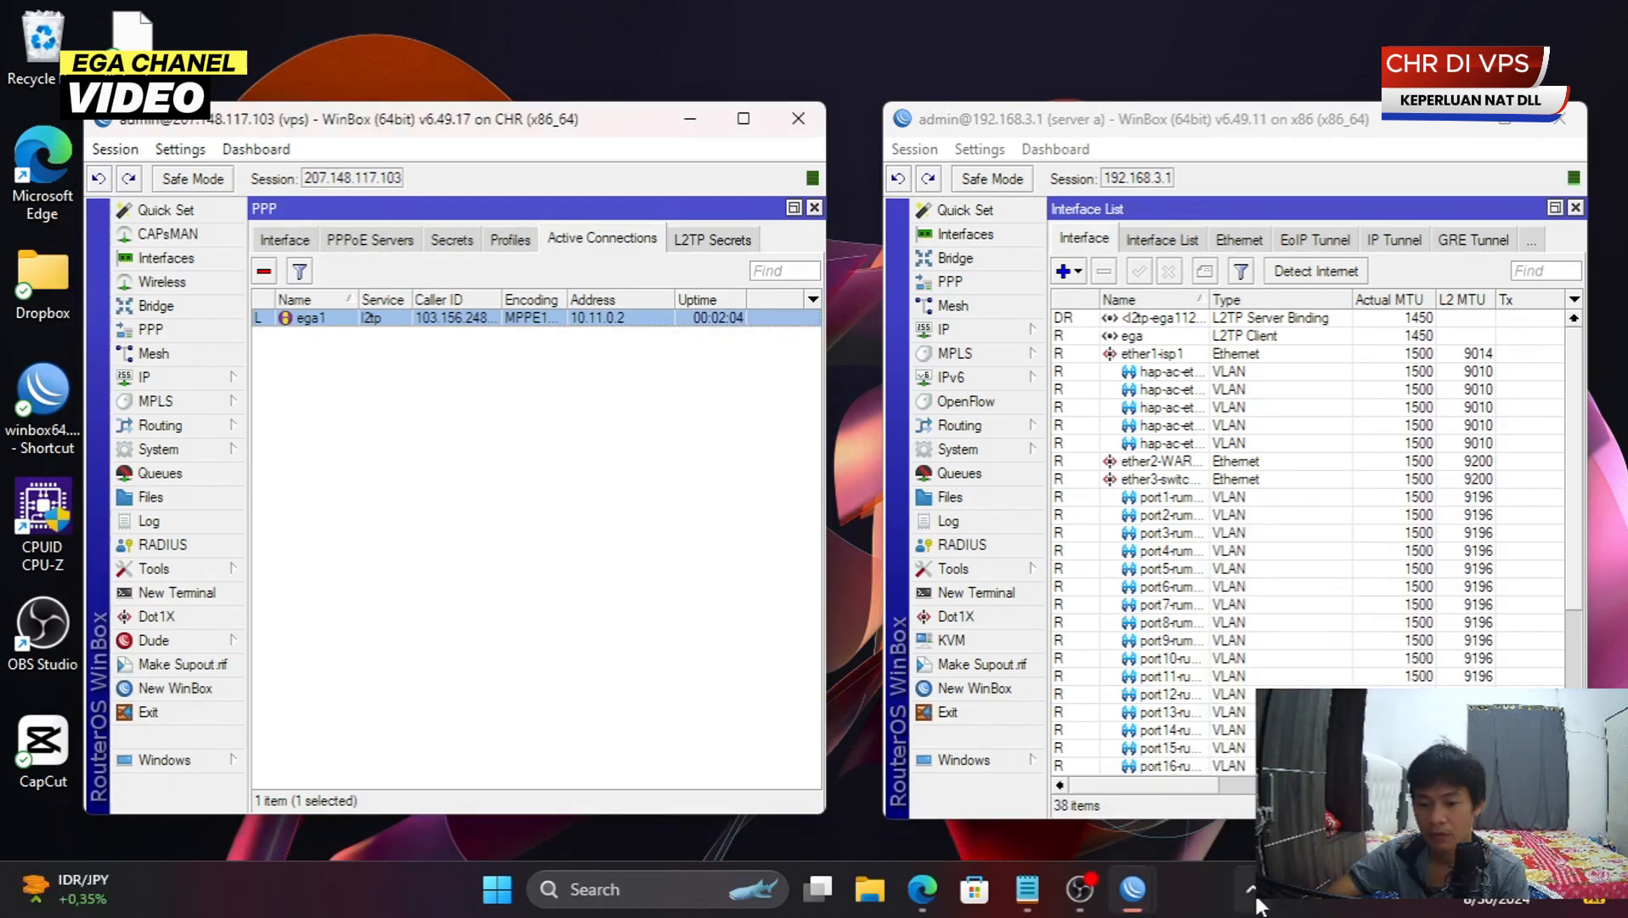
pyautogui.click(511, 496)
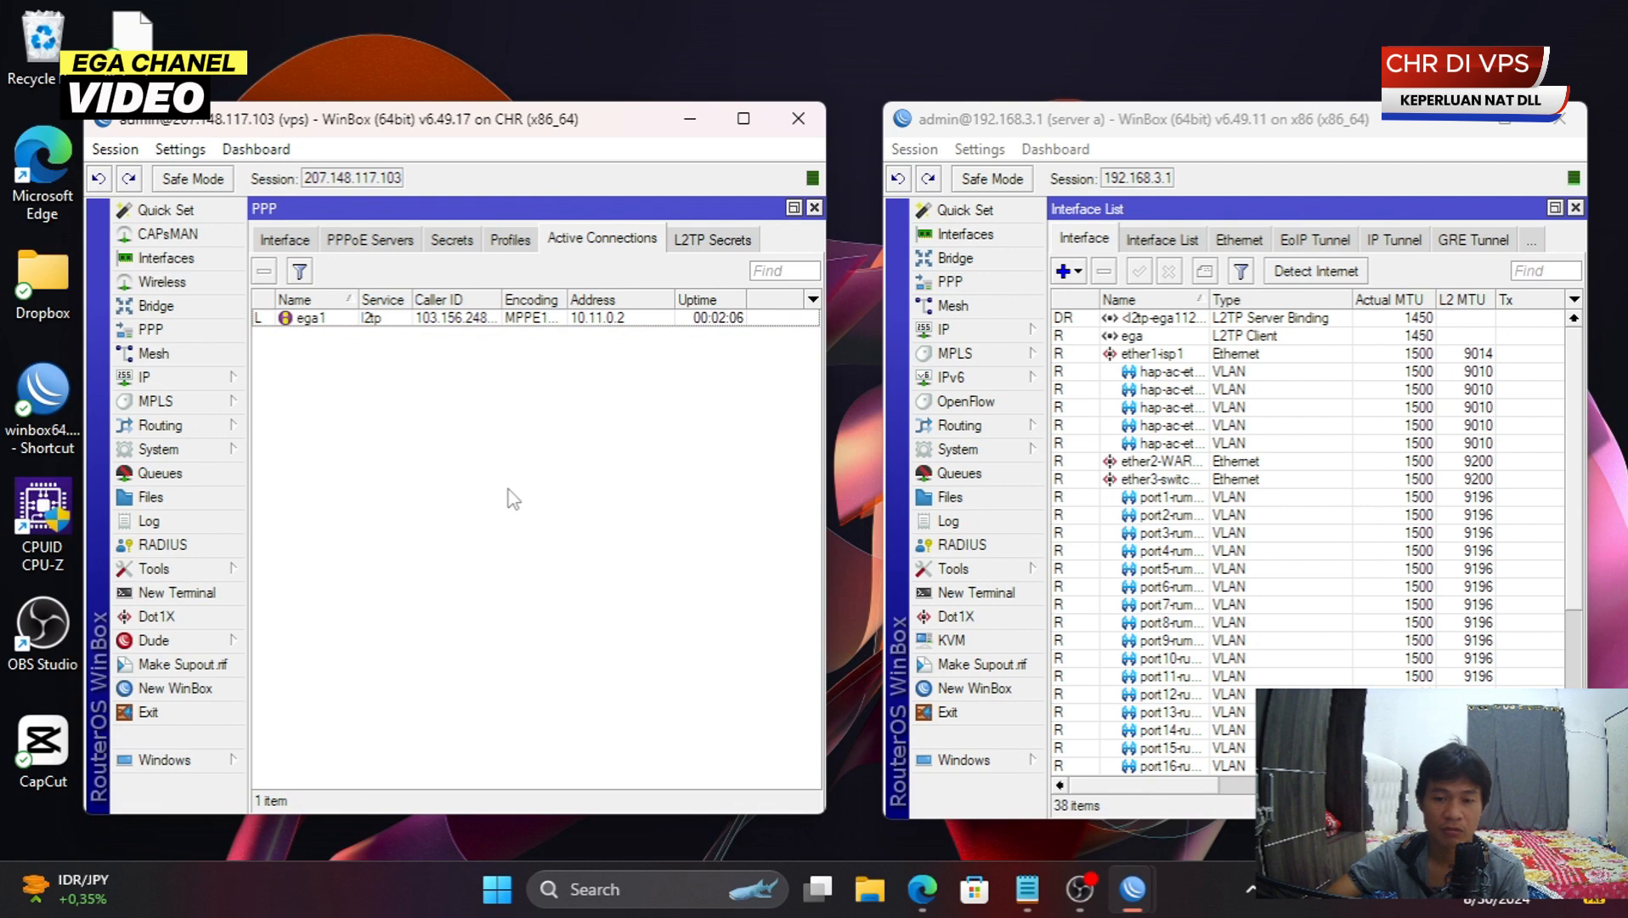
# - Open the VPS's IP > Firewall NAT rules and start a new rule
pyautogui.click(1138, 131)
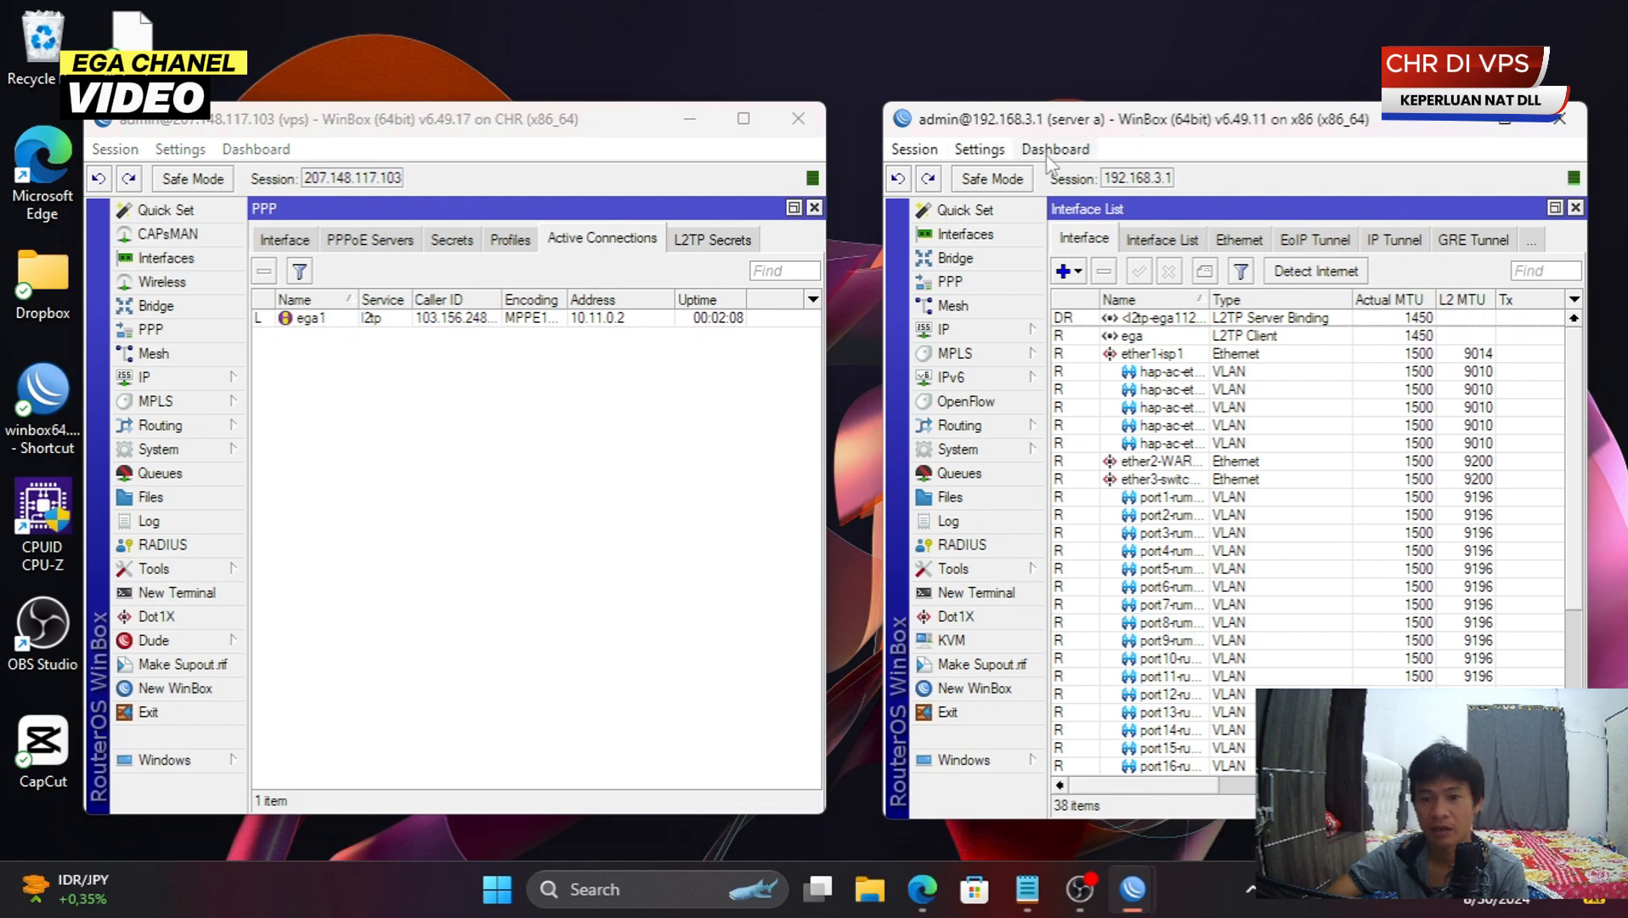
pyautogui.click(217, 382)
pyautogui.click(346, 449)
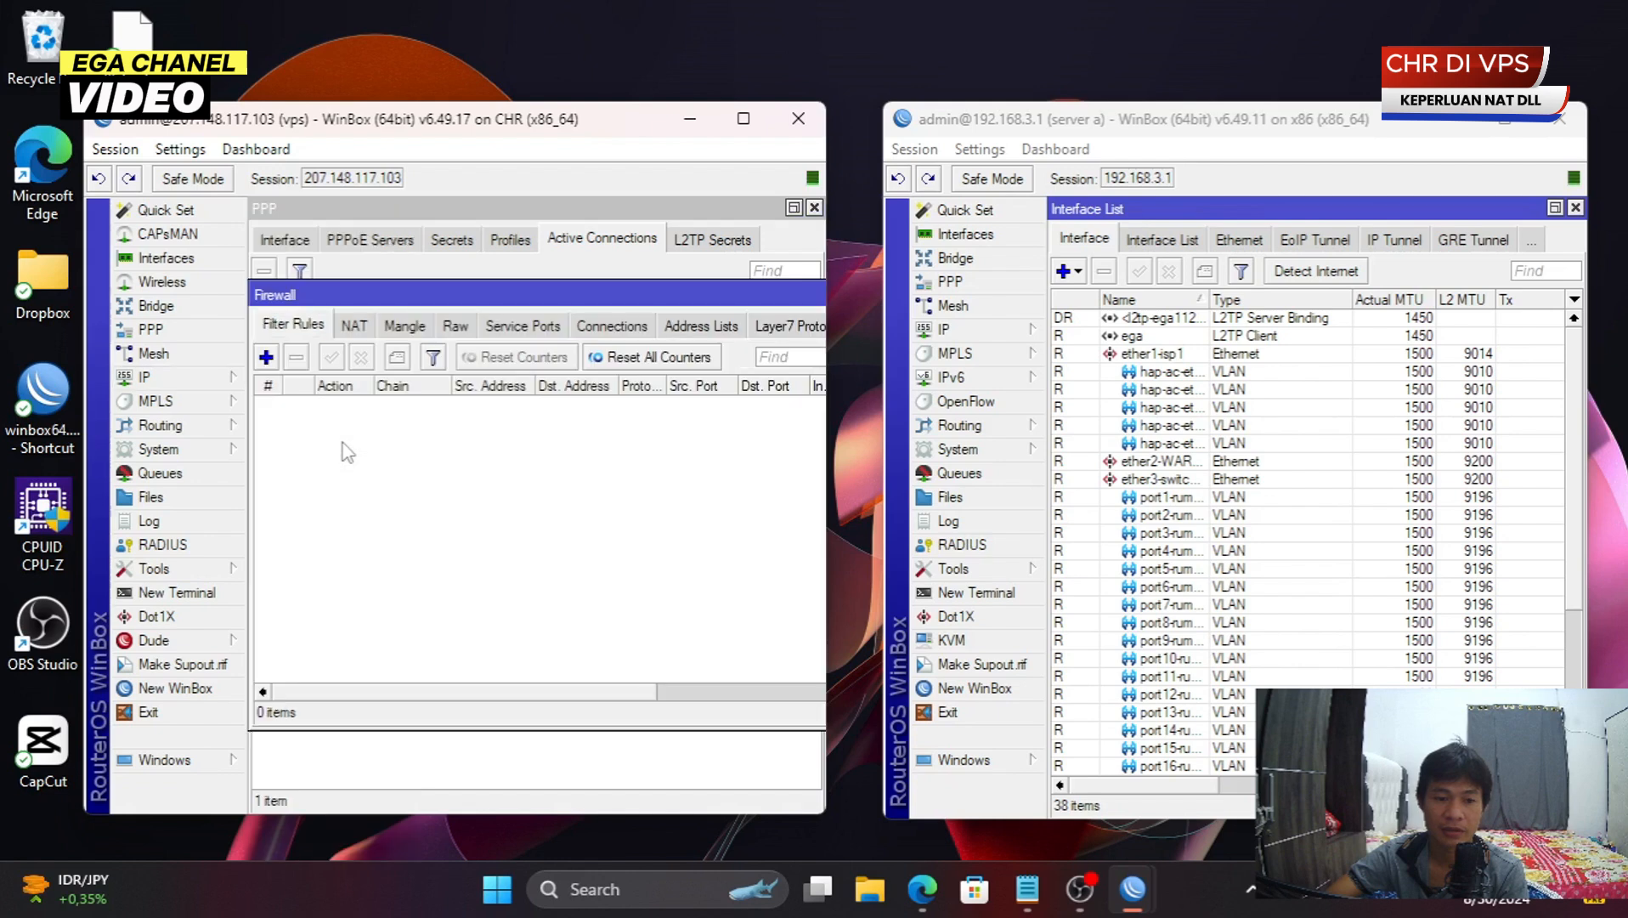
pyautogui.click(357, 328)
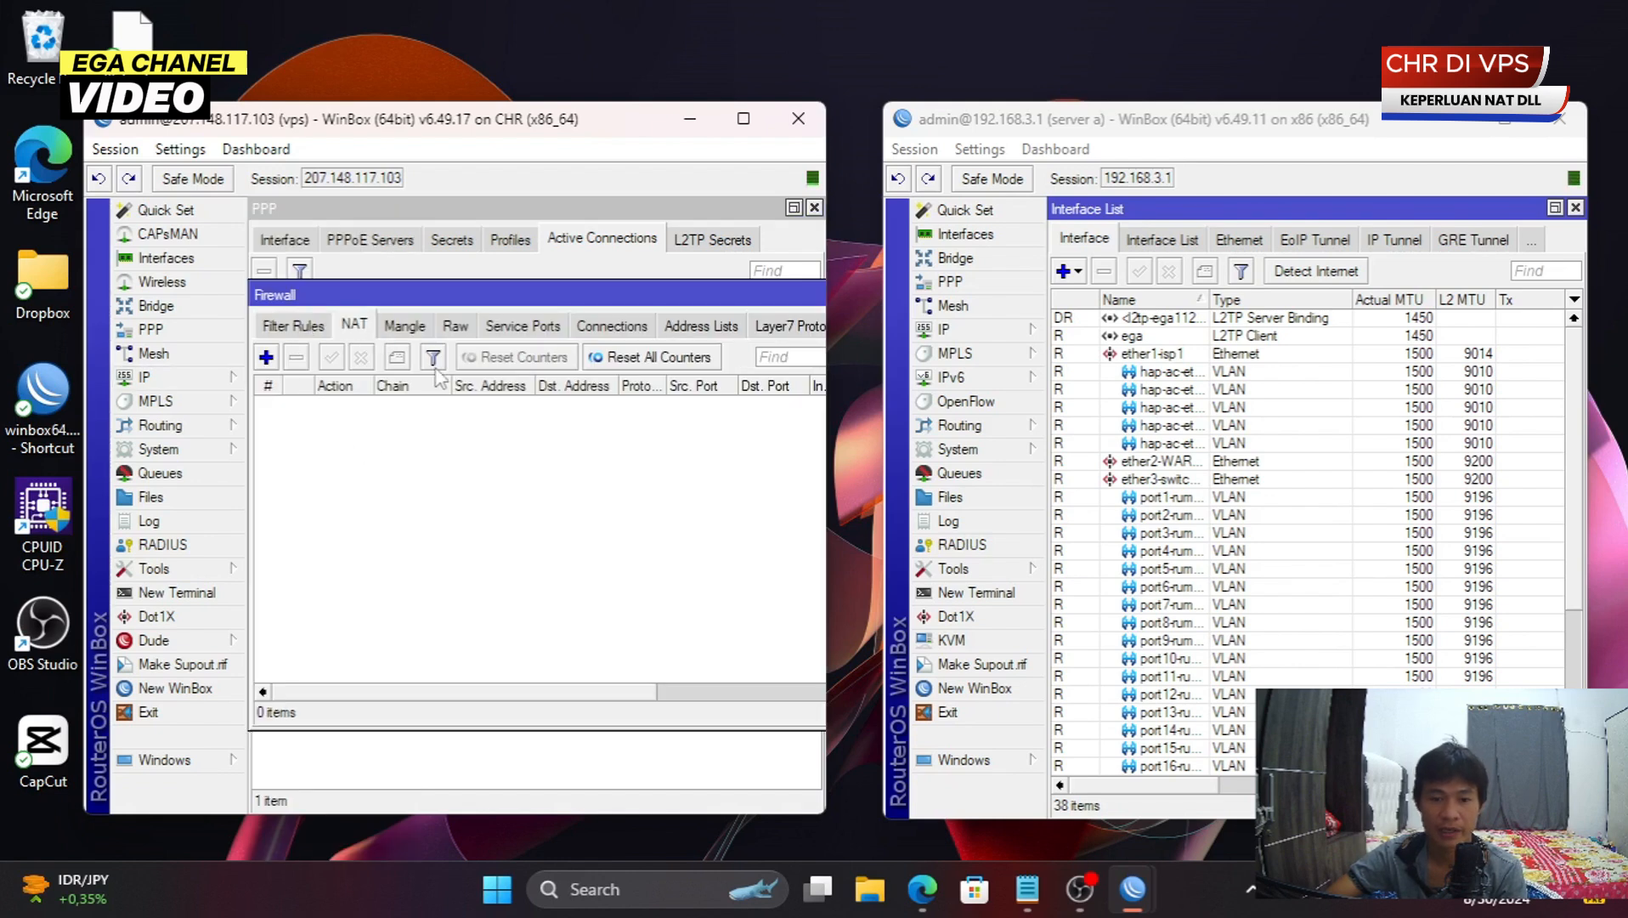
pyautogui.moveTo(486, 299); pyautogui.dragTo(487, 388)
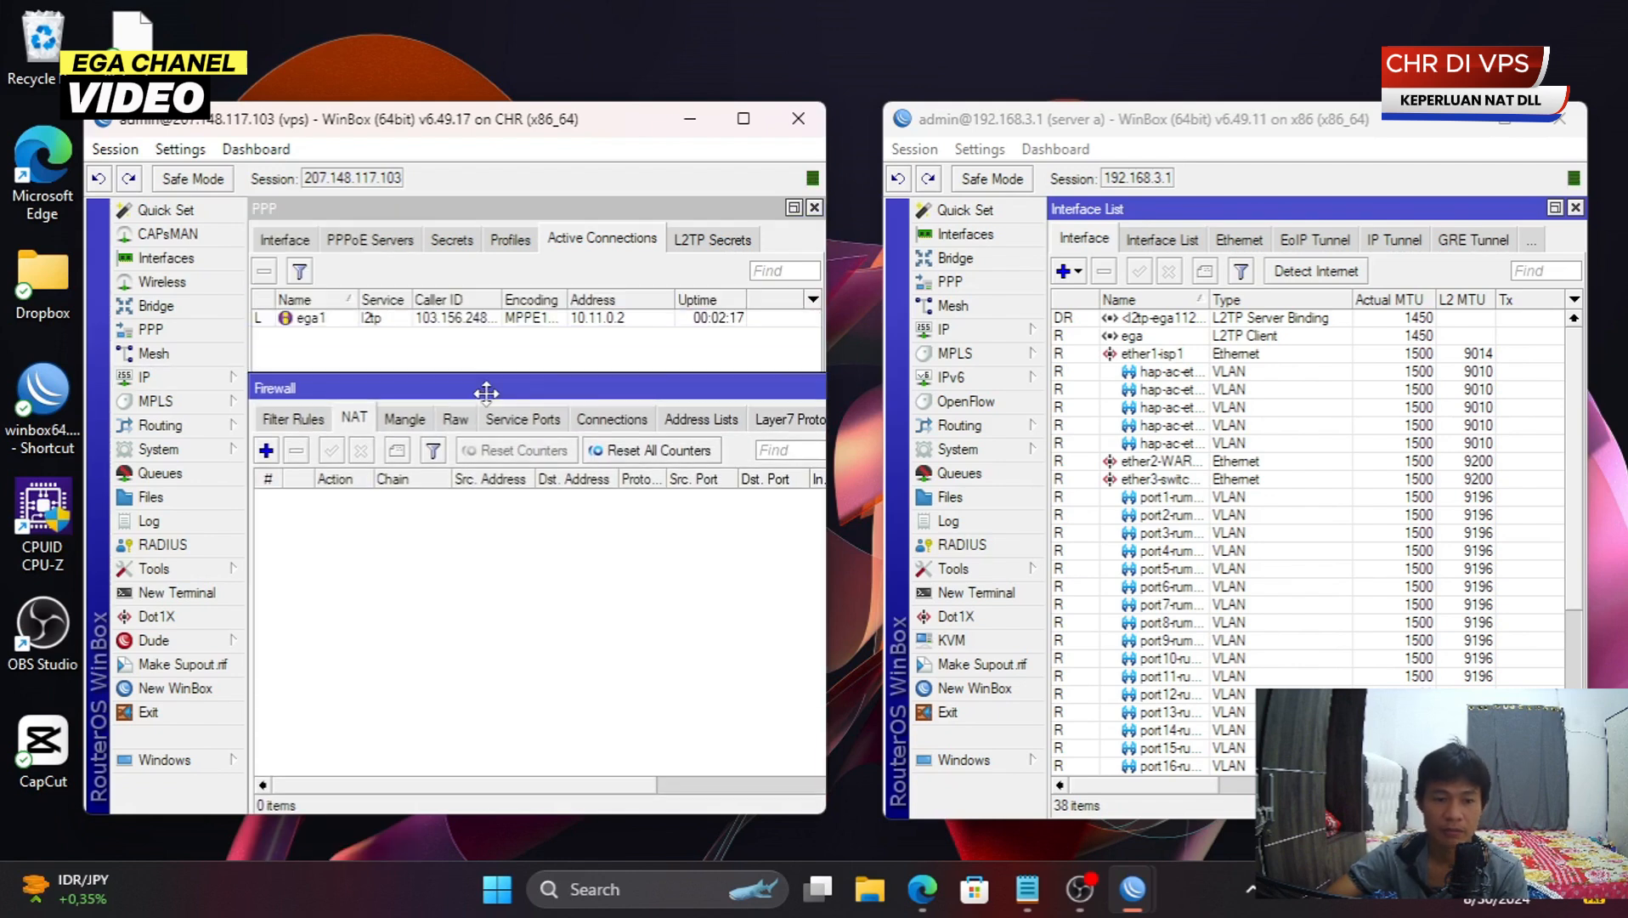
pyautogui.click(265, 451)
# - Set the rule's chain to dstnat, Dst. Address 207.148.117.103 and protocol 6 (tcp)
pyautogui.click(573, 296)
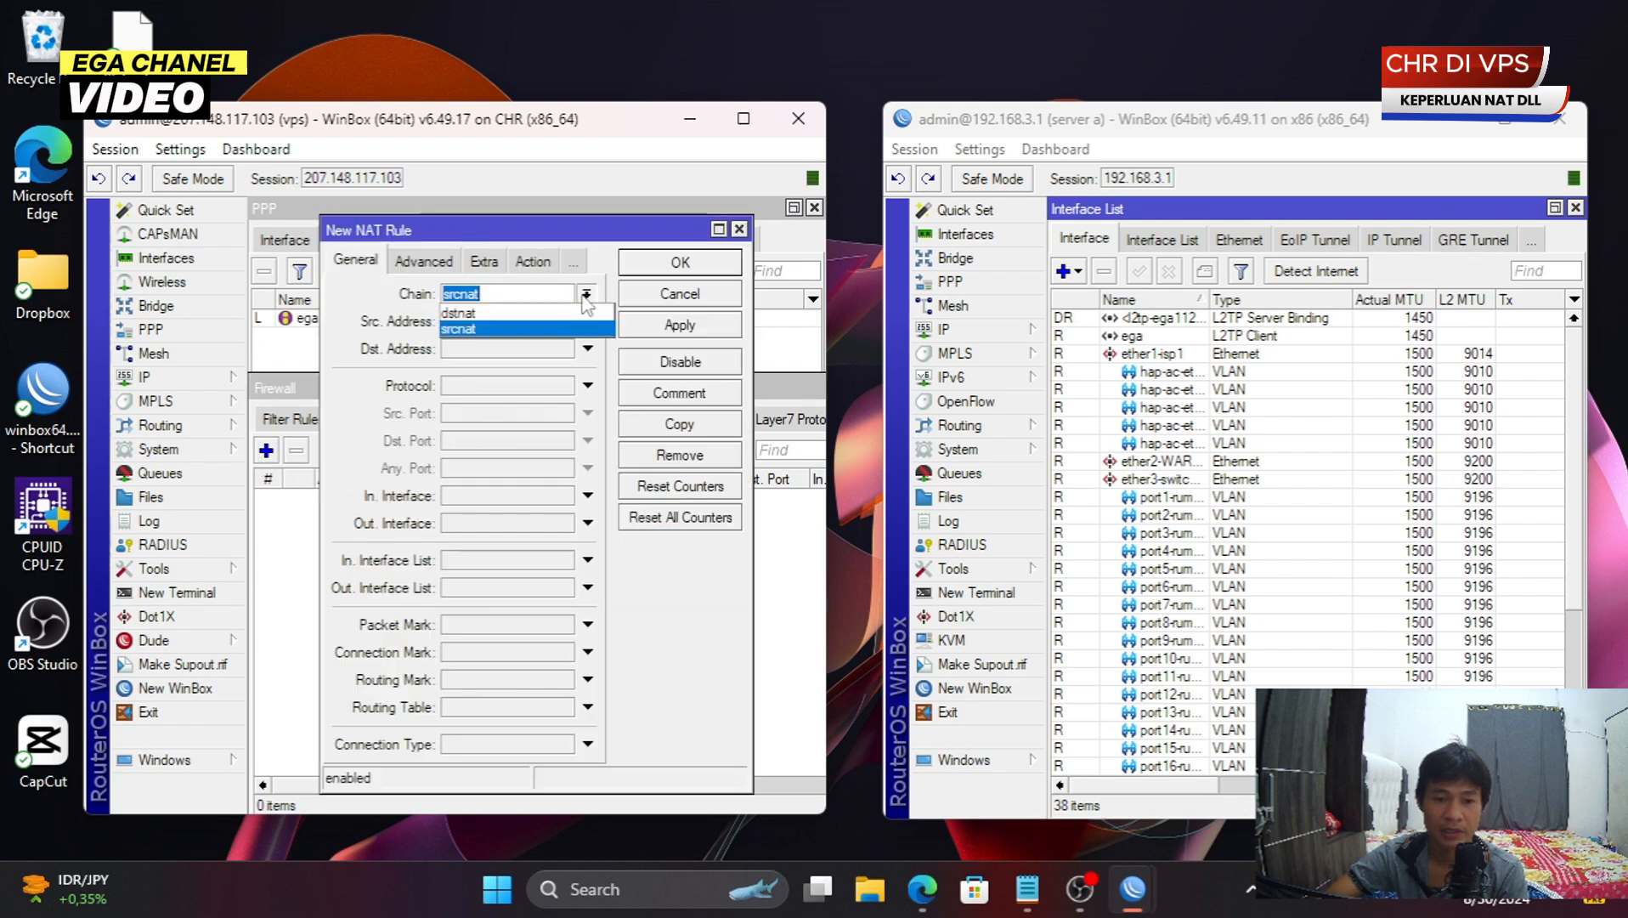
pyautogui.click(546, 314)
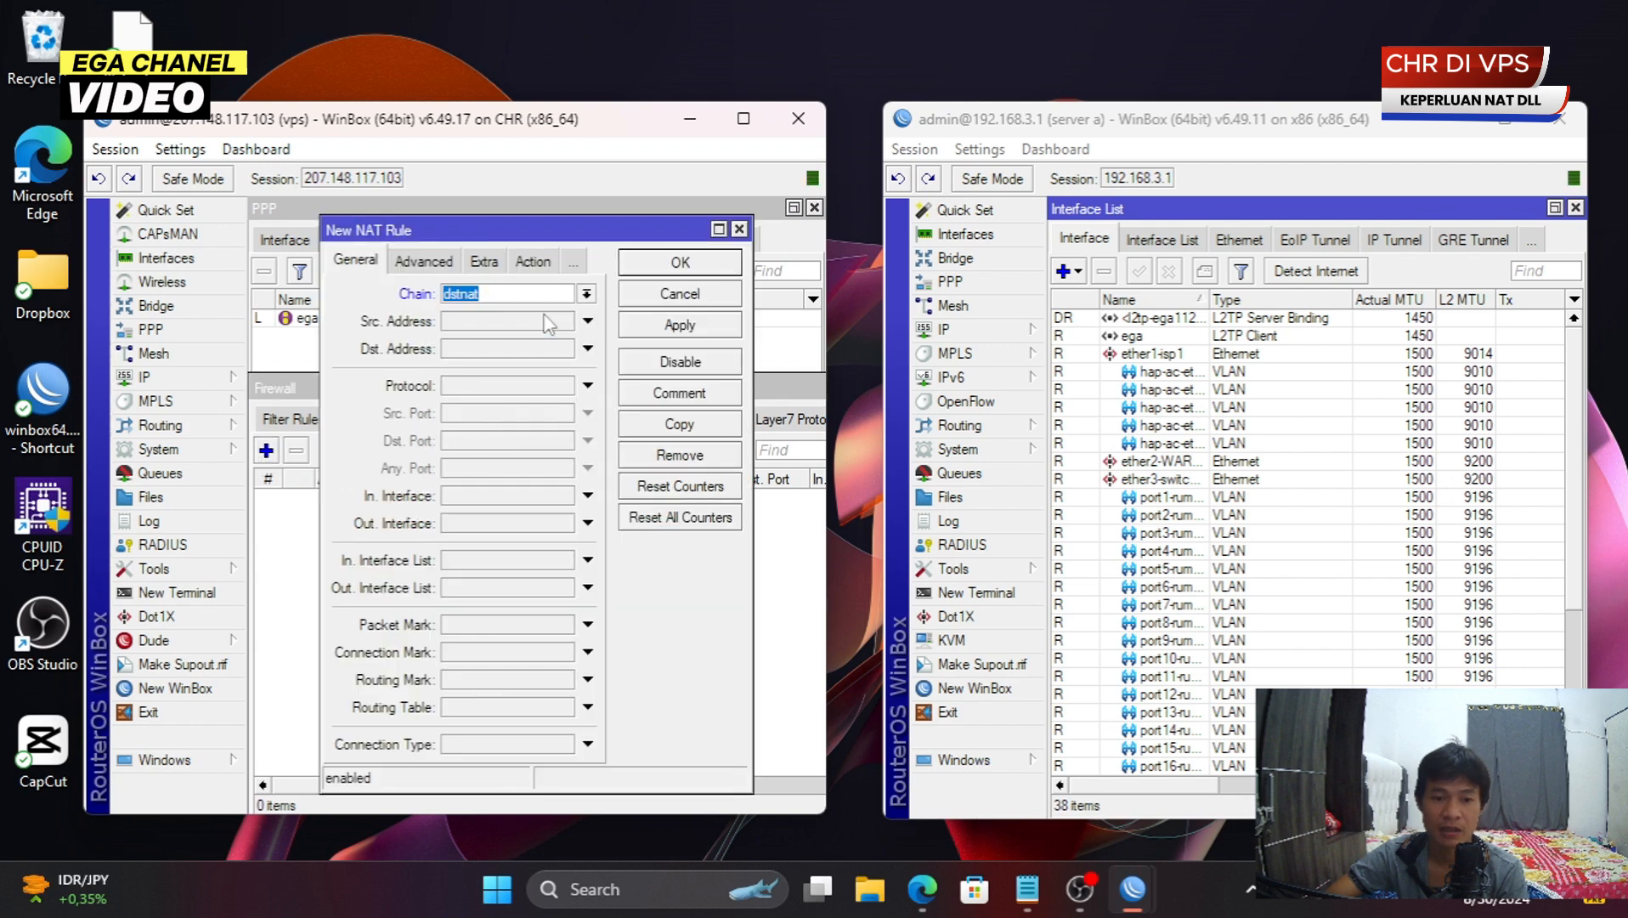
pyautogui.click(482, 349)
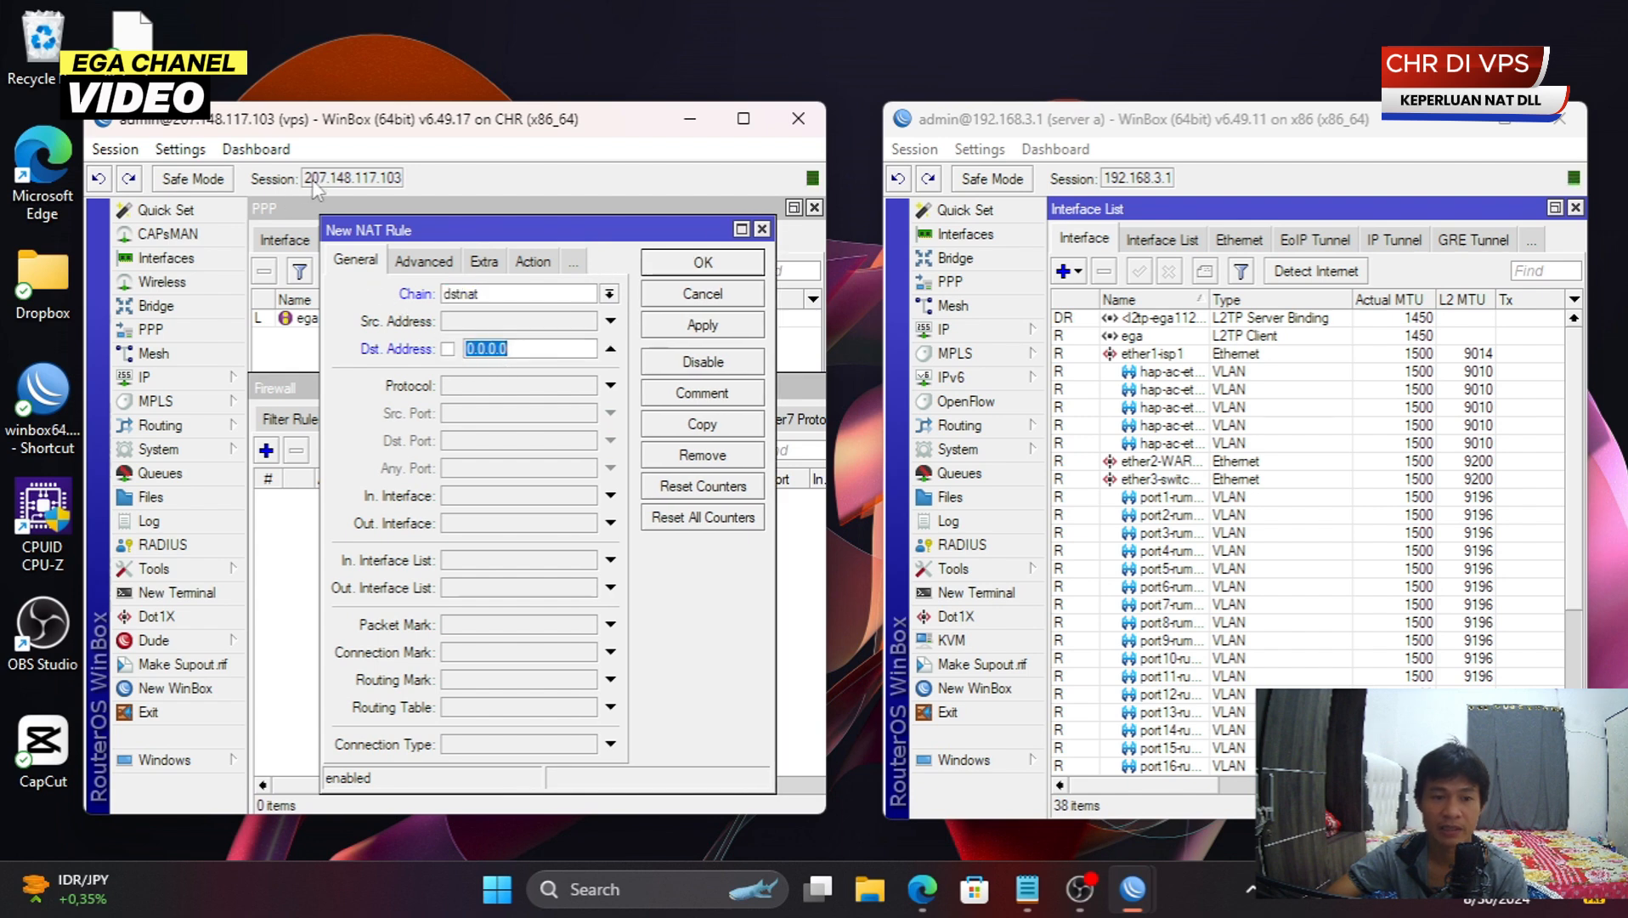
pyautogui.write('207.')
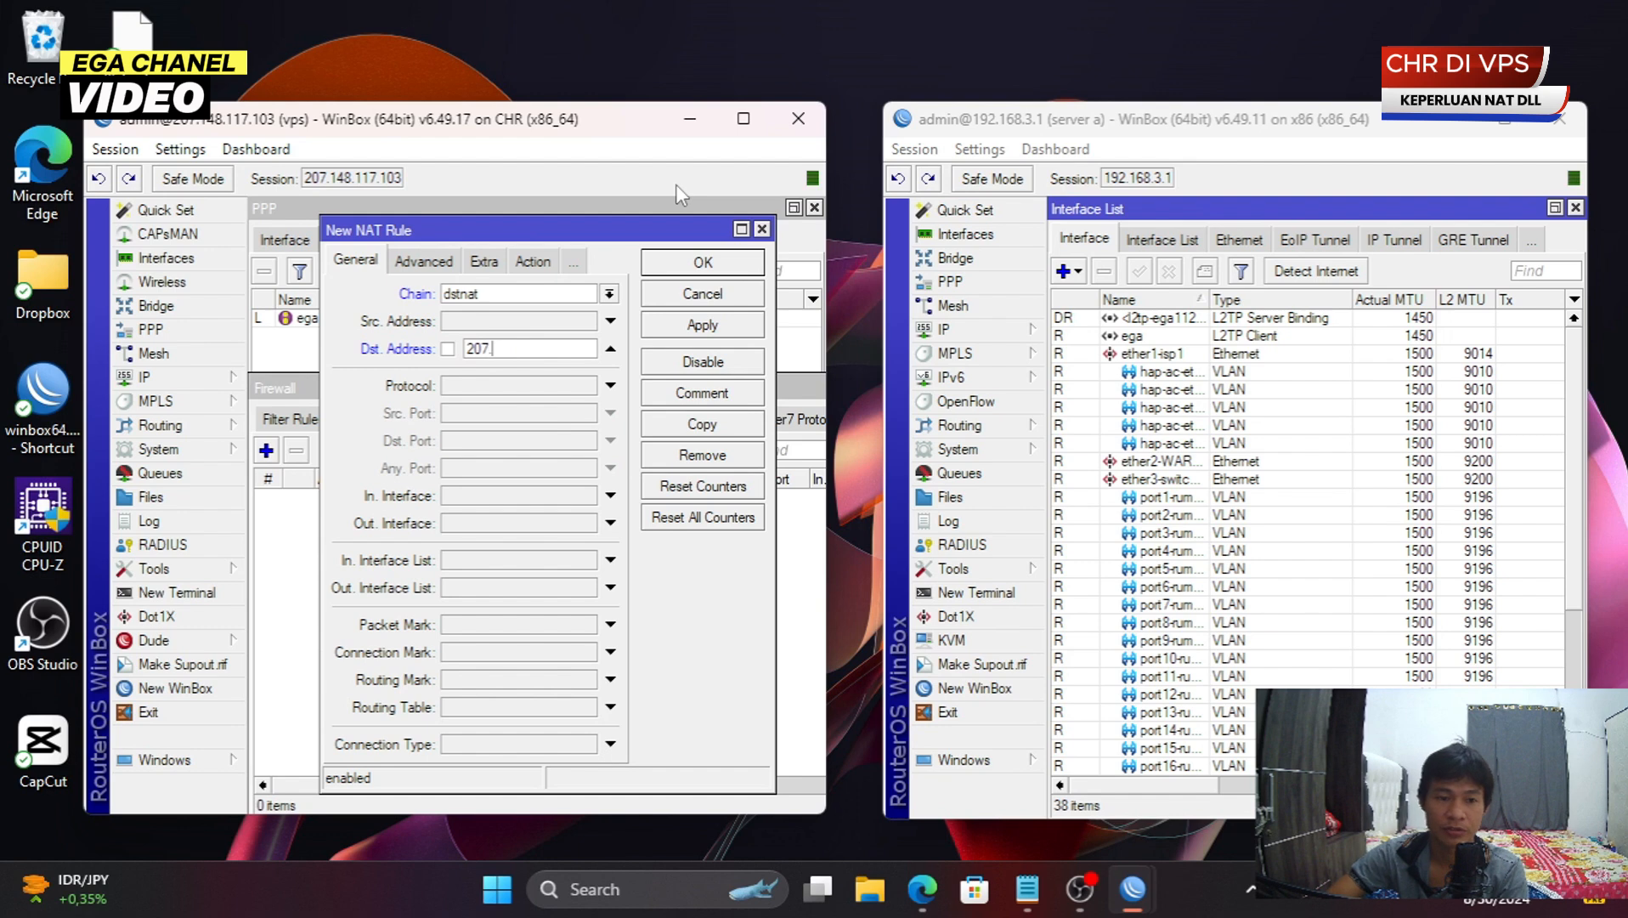
pyautogui.write('148.1117.')
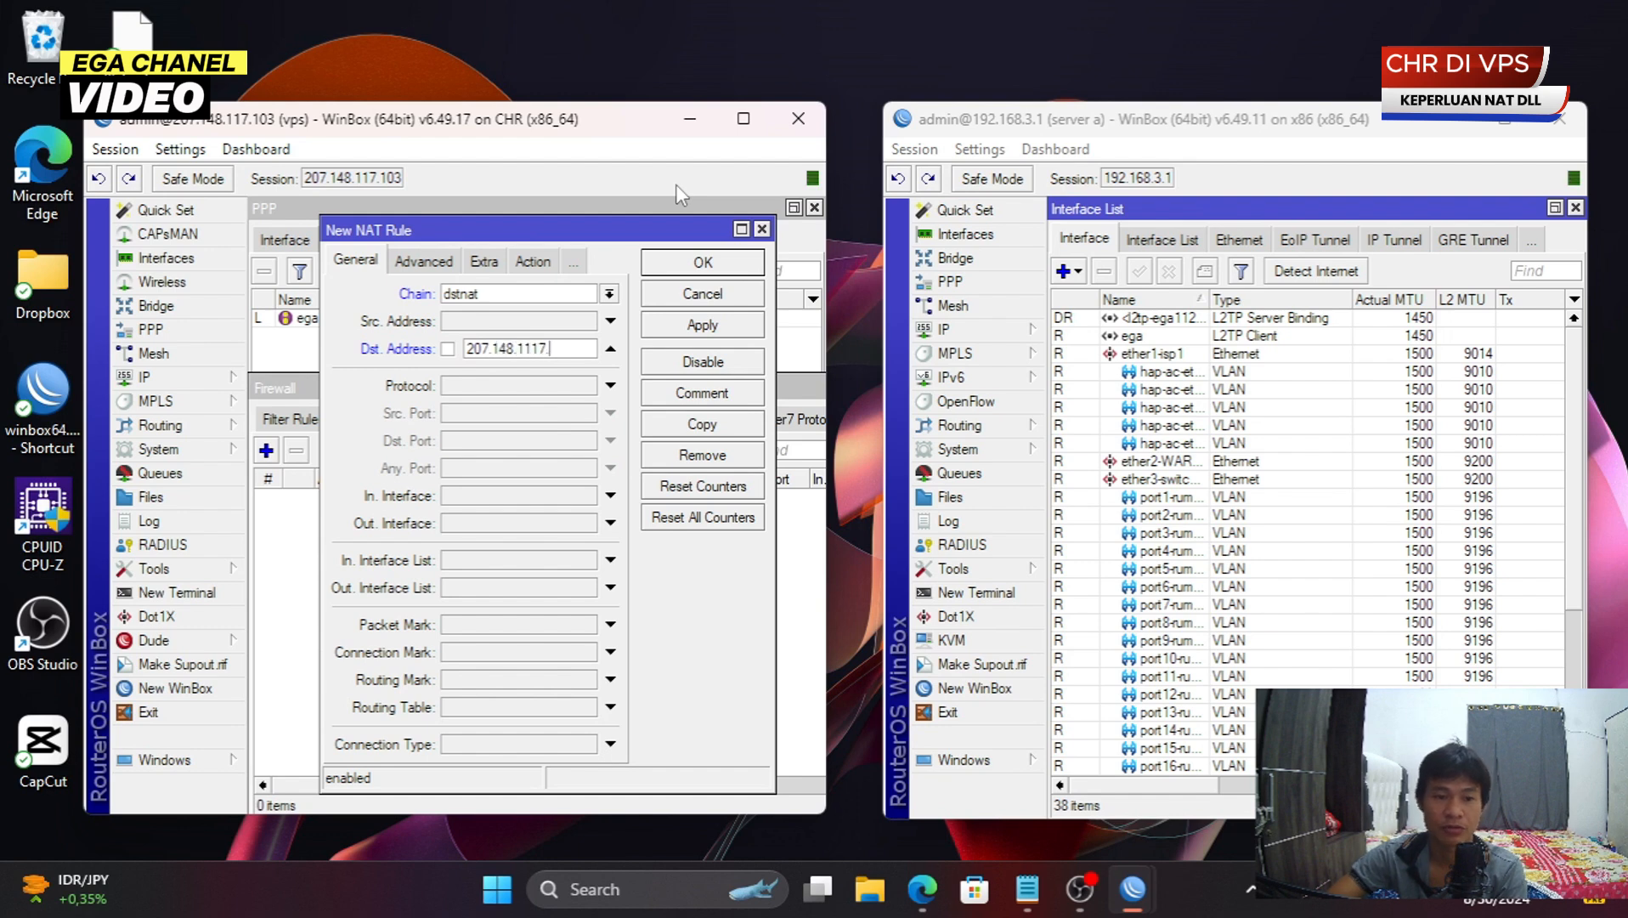
pyautogui.write('103')
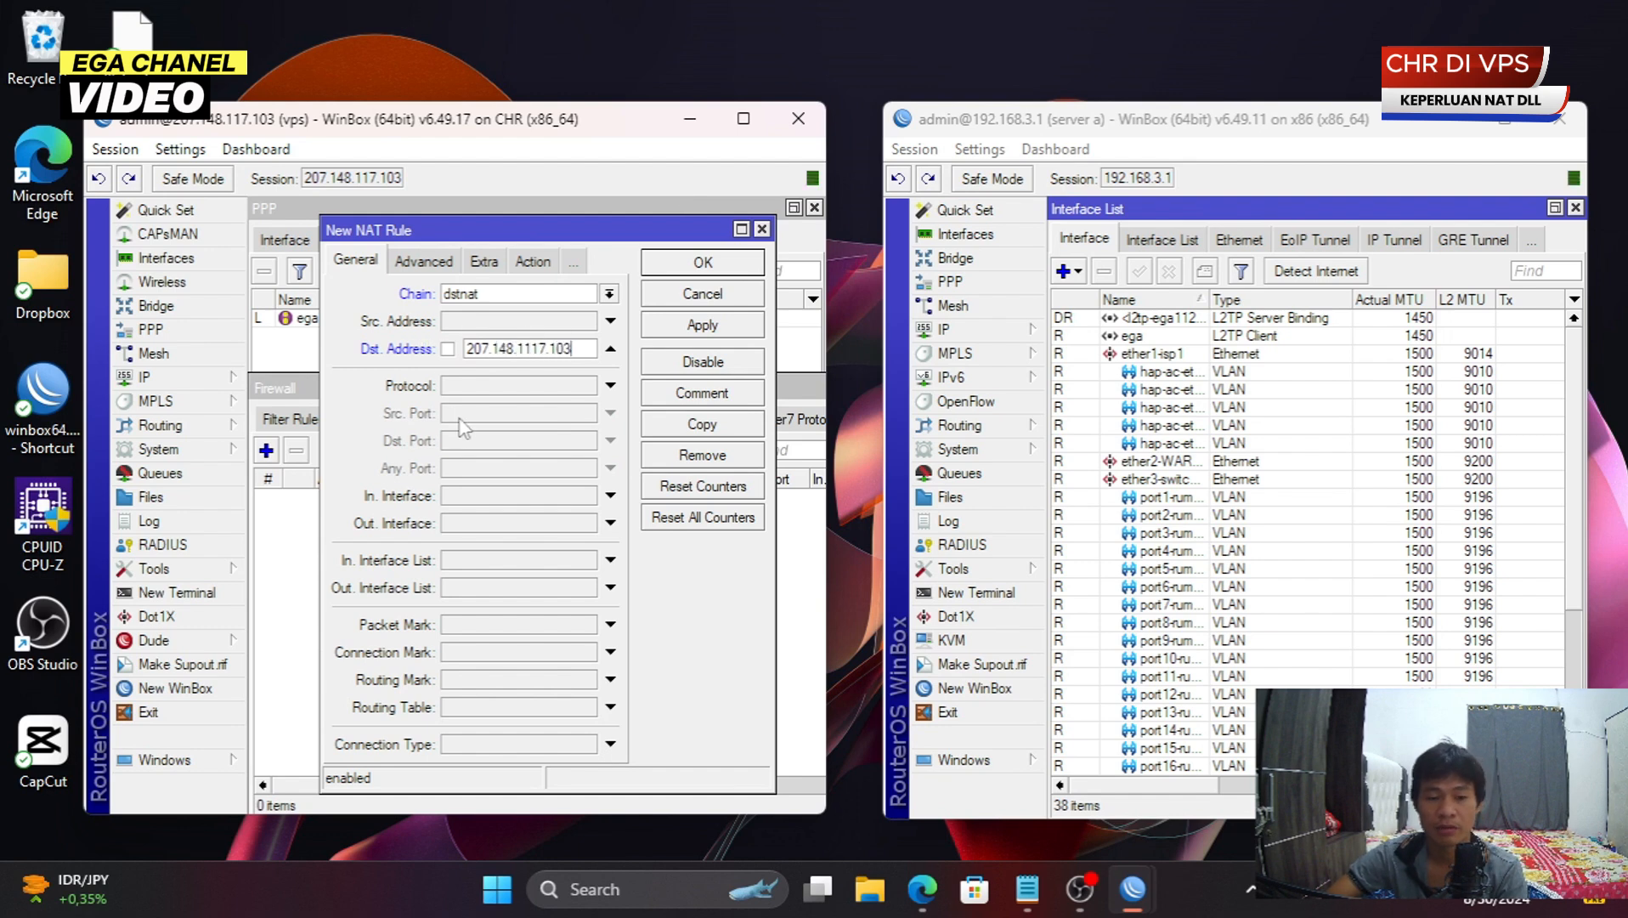
pyautogui.click(485, 390)
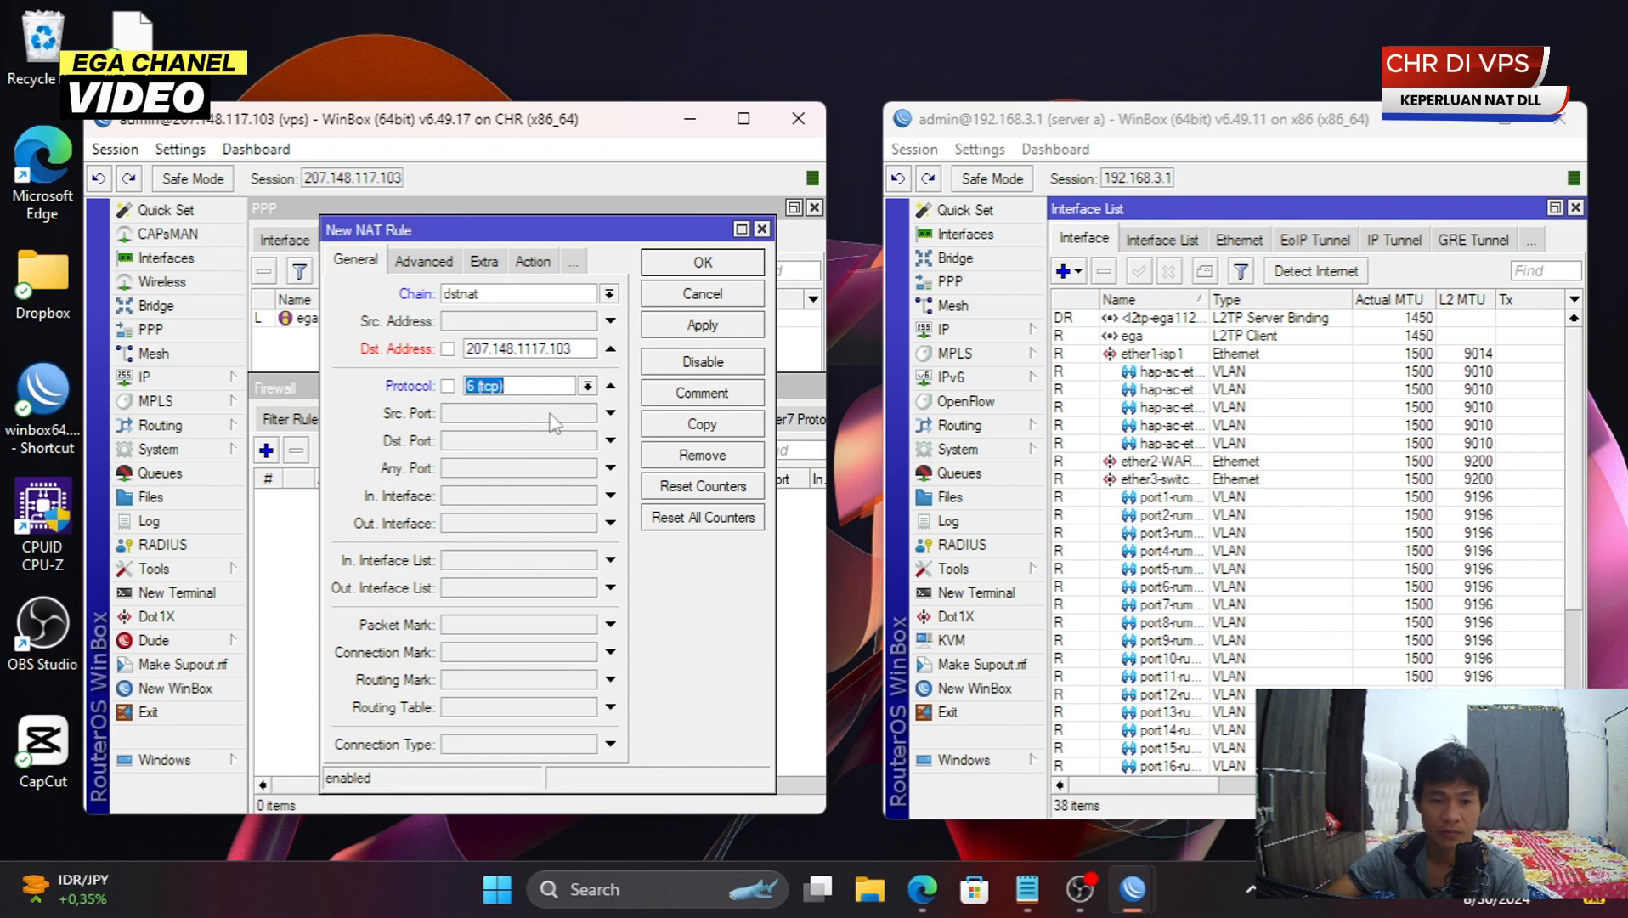
pyautogui.click(533, 353)
pyautogui.press('BackSpace')
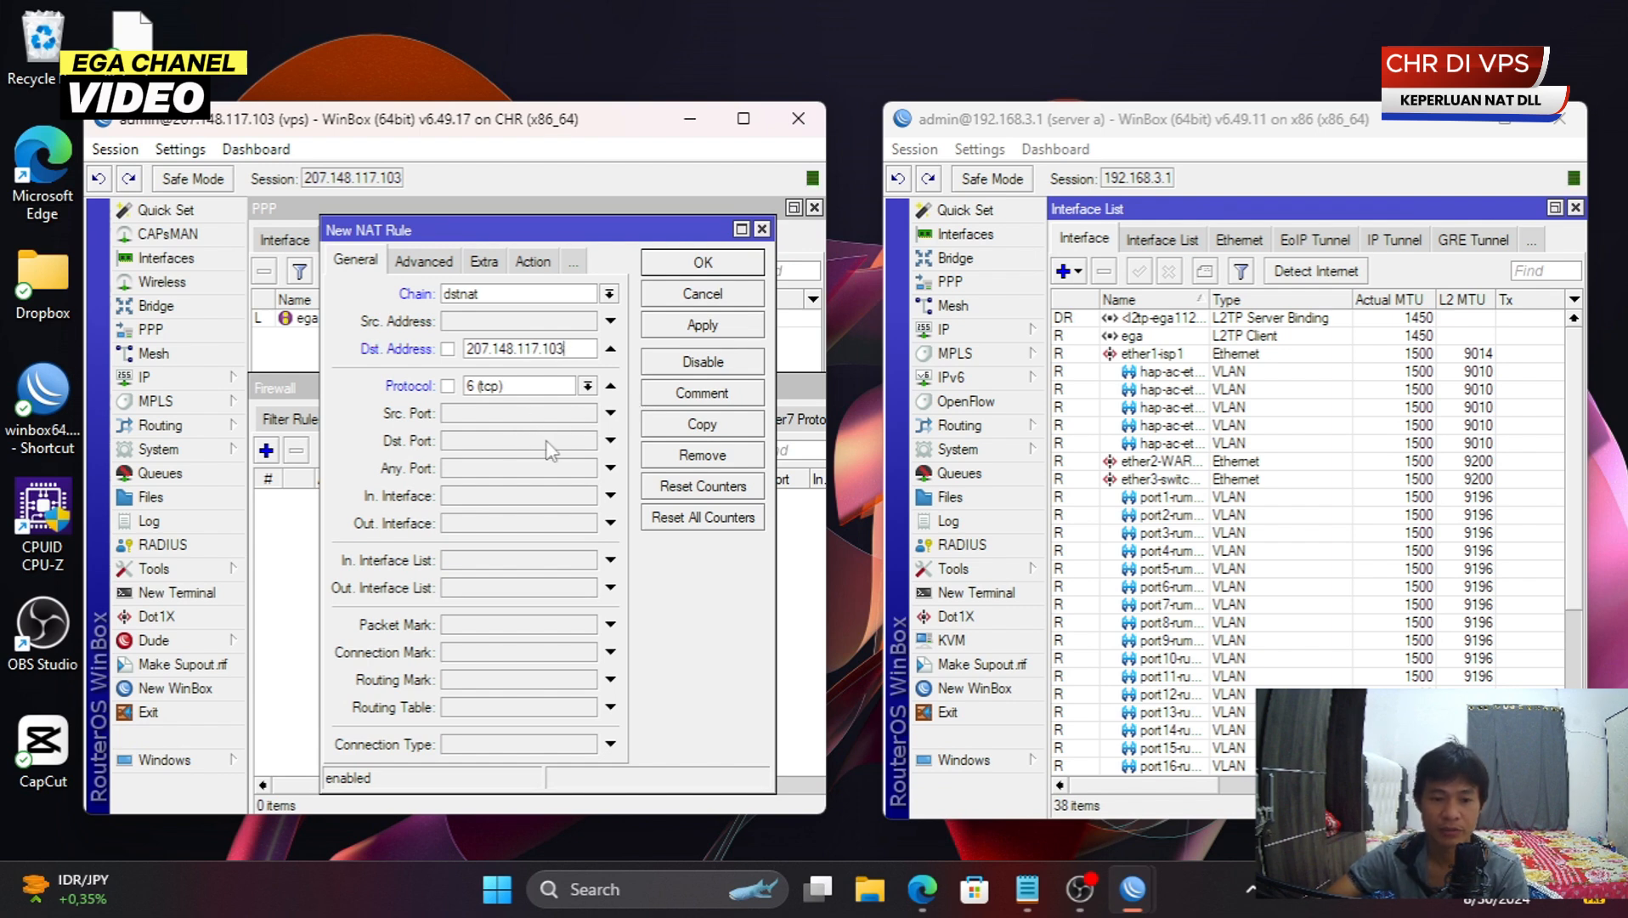
pyautogui.click(481, 445)
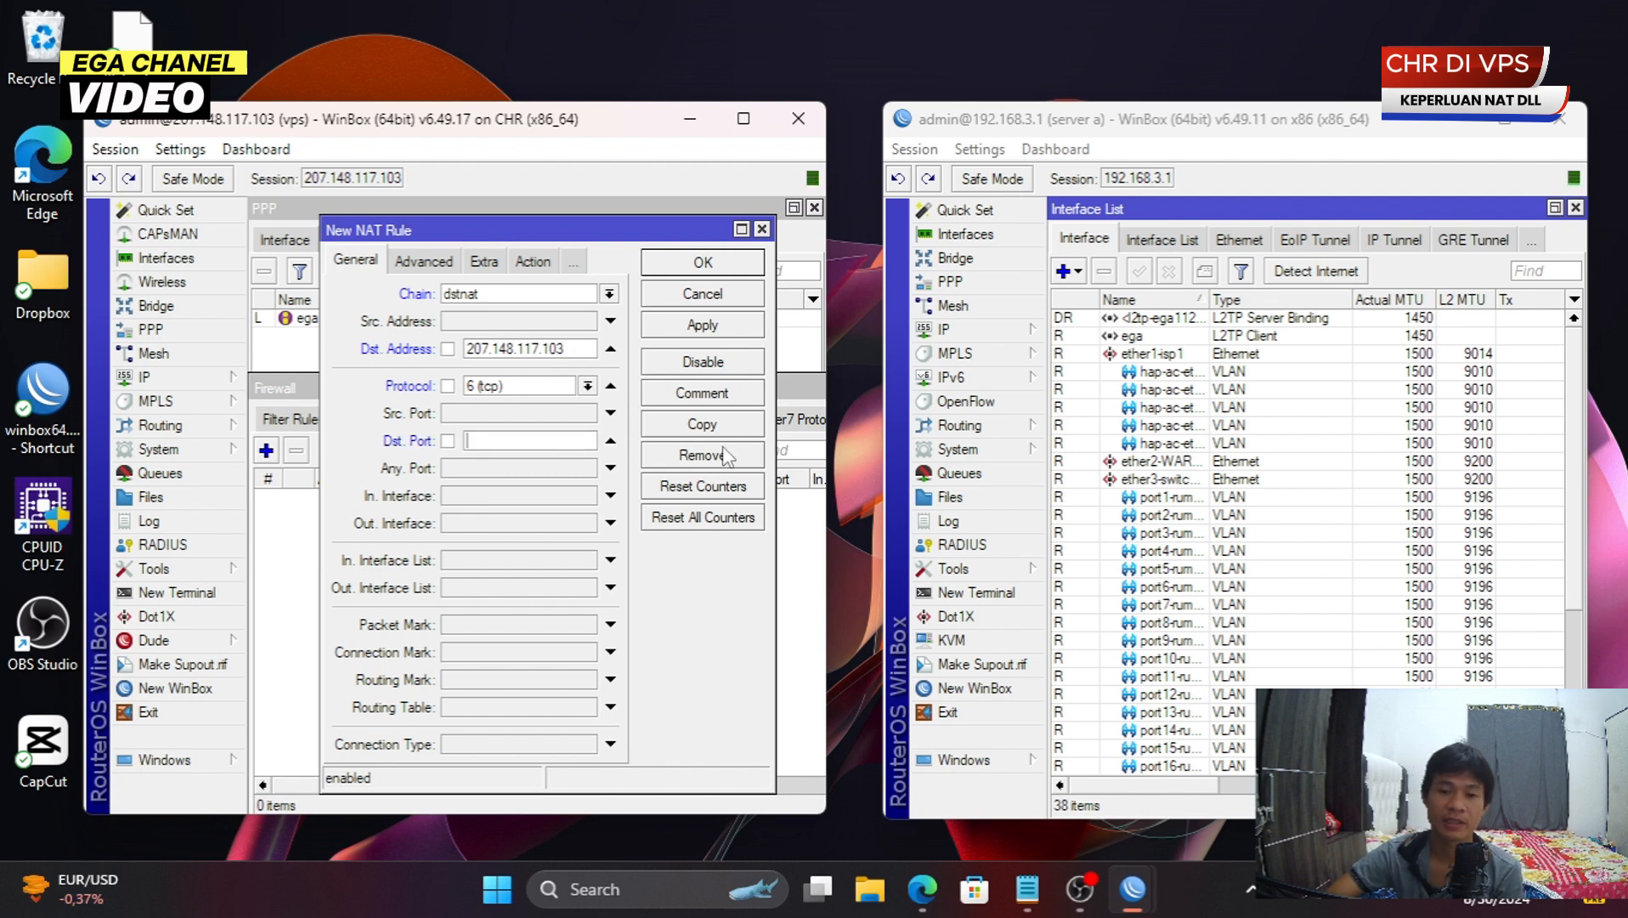
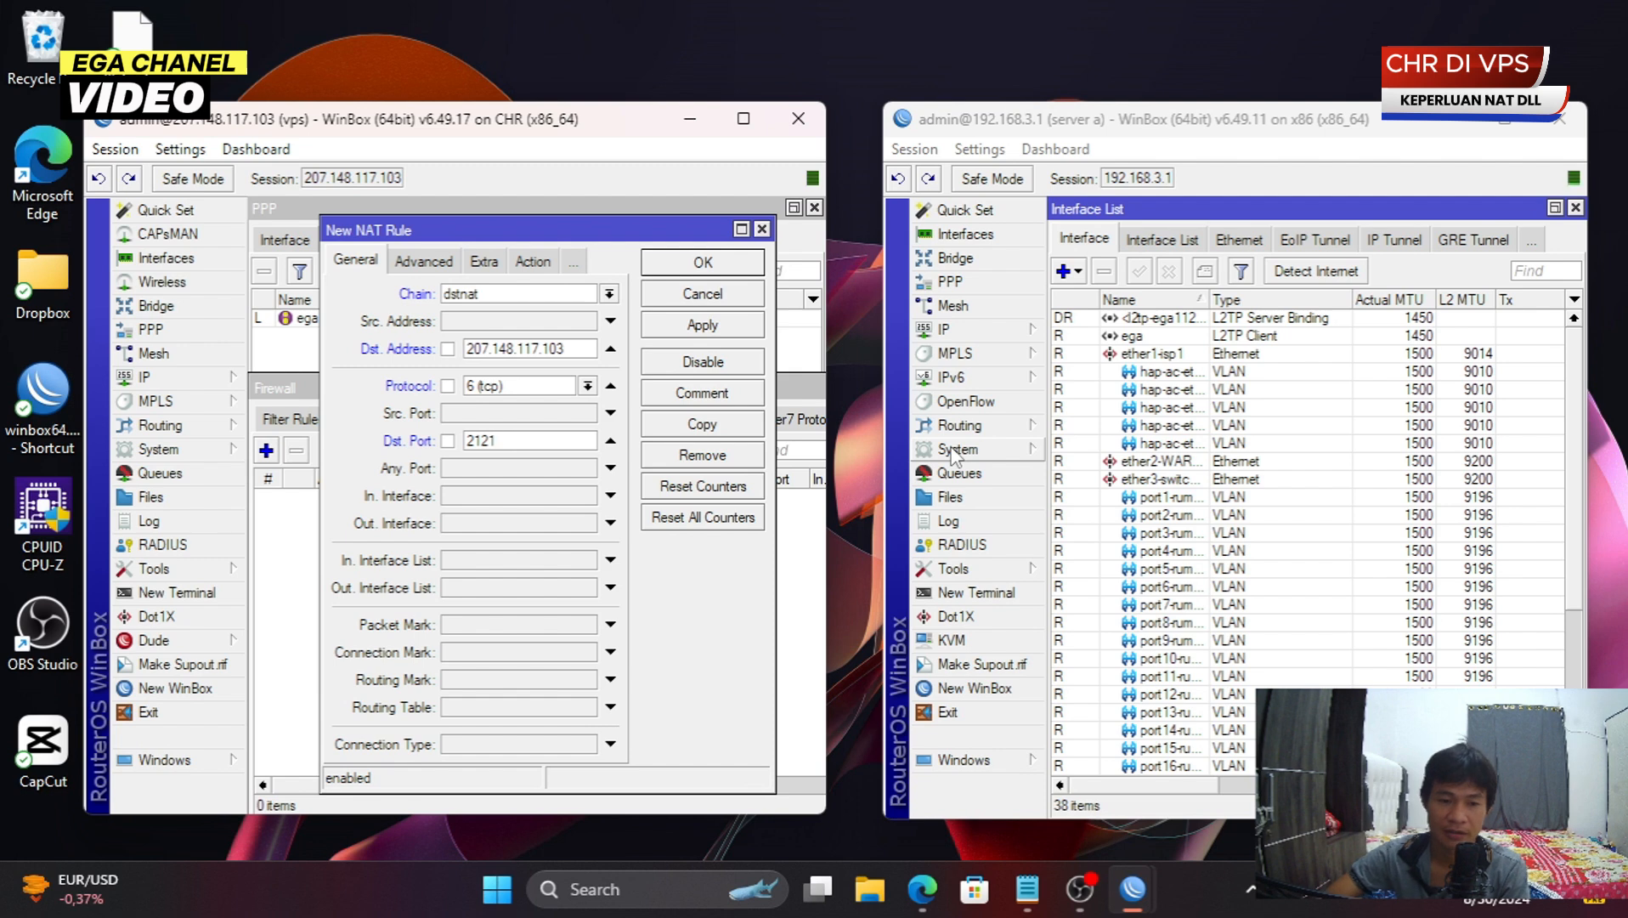
# - Set the new NAT rule's action to dst-nat
pyautogui.click(530, 264)
pyautogui.click(542, 296)
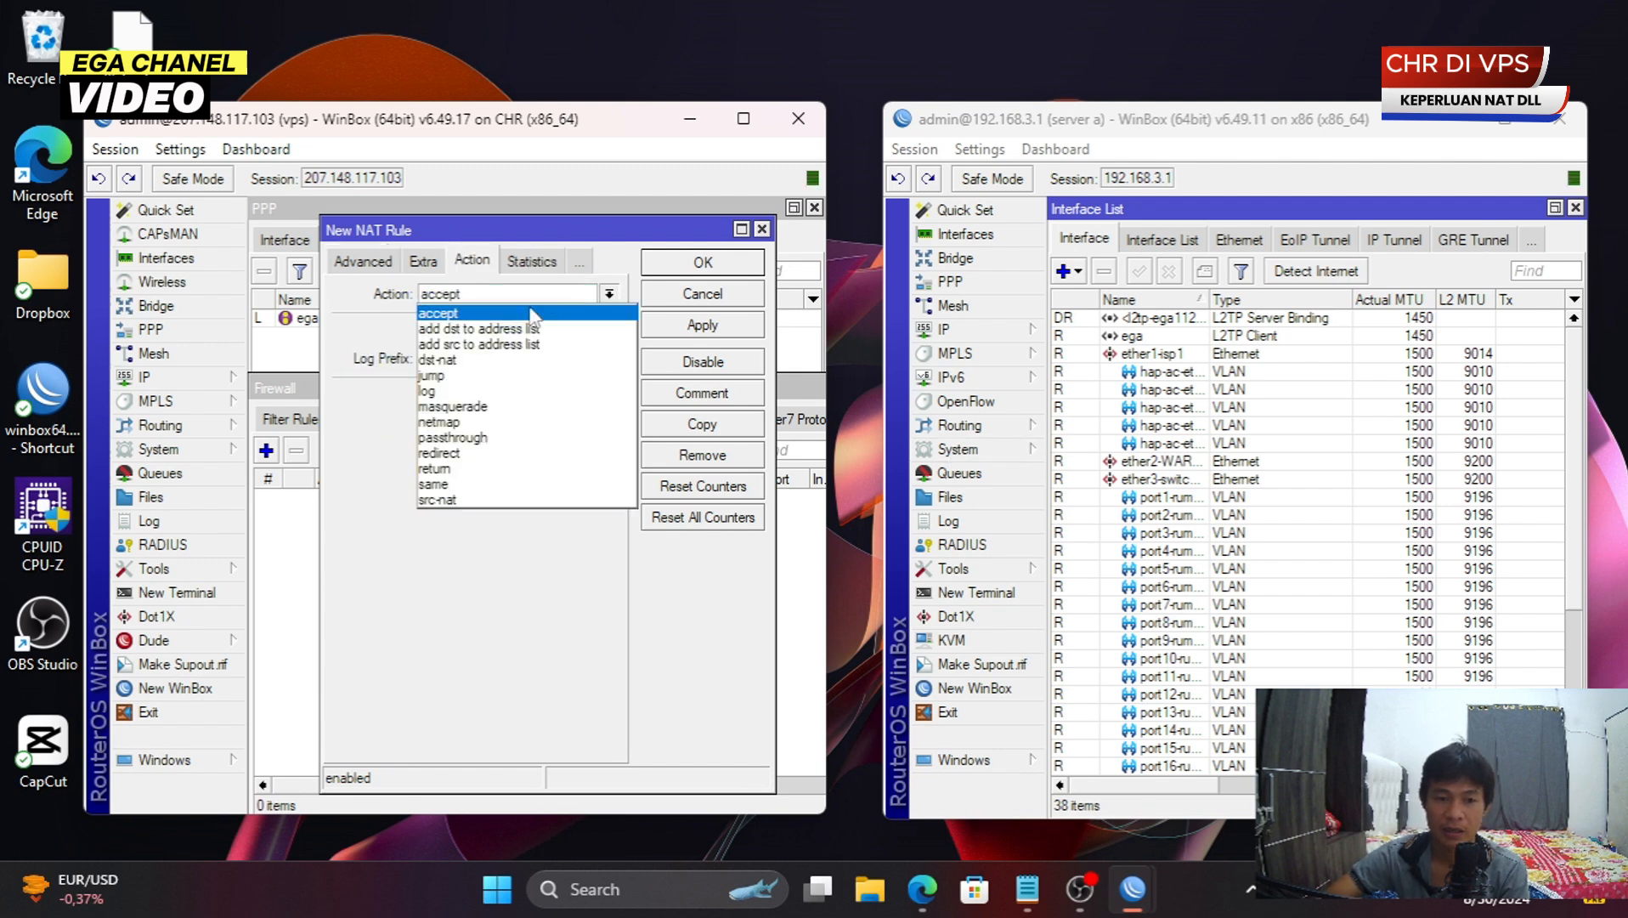
pyautogui.click(491, 361)
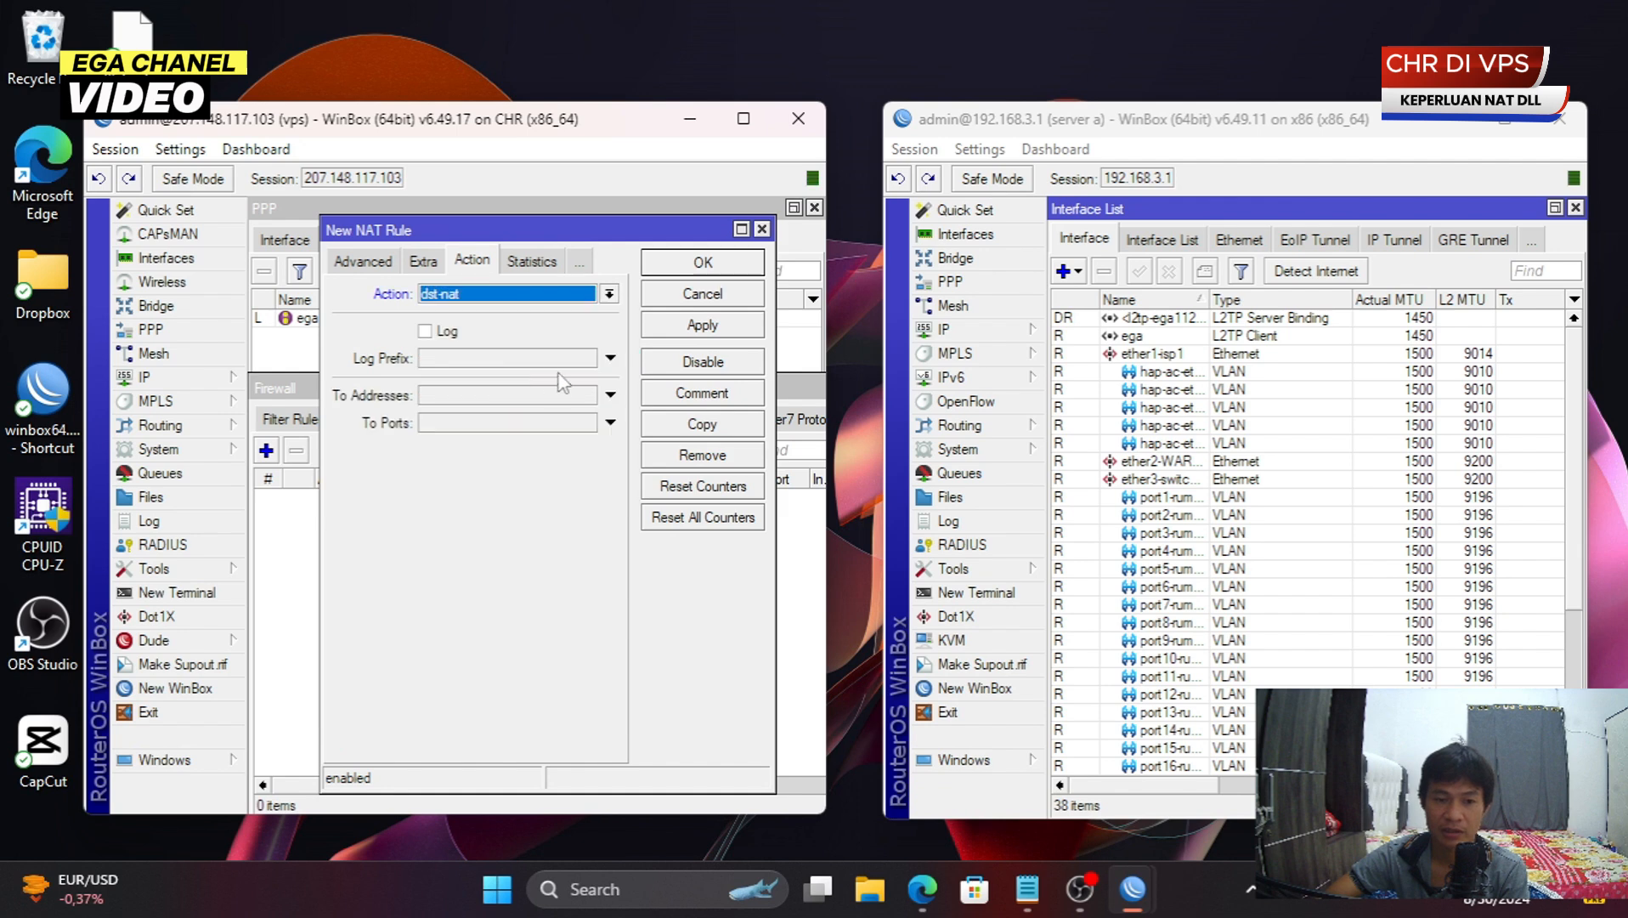
# - Copy the ega1 connection's caller ID and paste it into To Addresses
pyautogui.moveTo(527, 238); pyautogui.dragTo(530, 327)
pyautogui.doubleClick(308, 318)
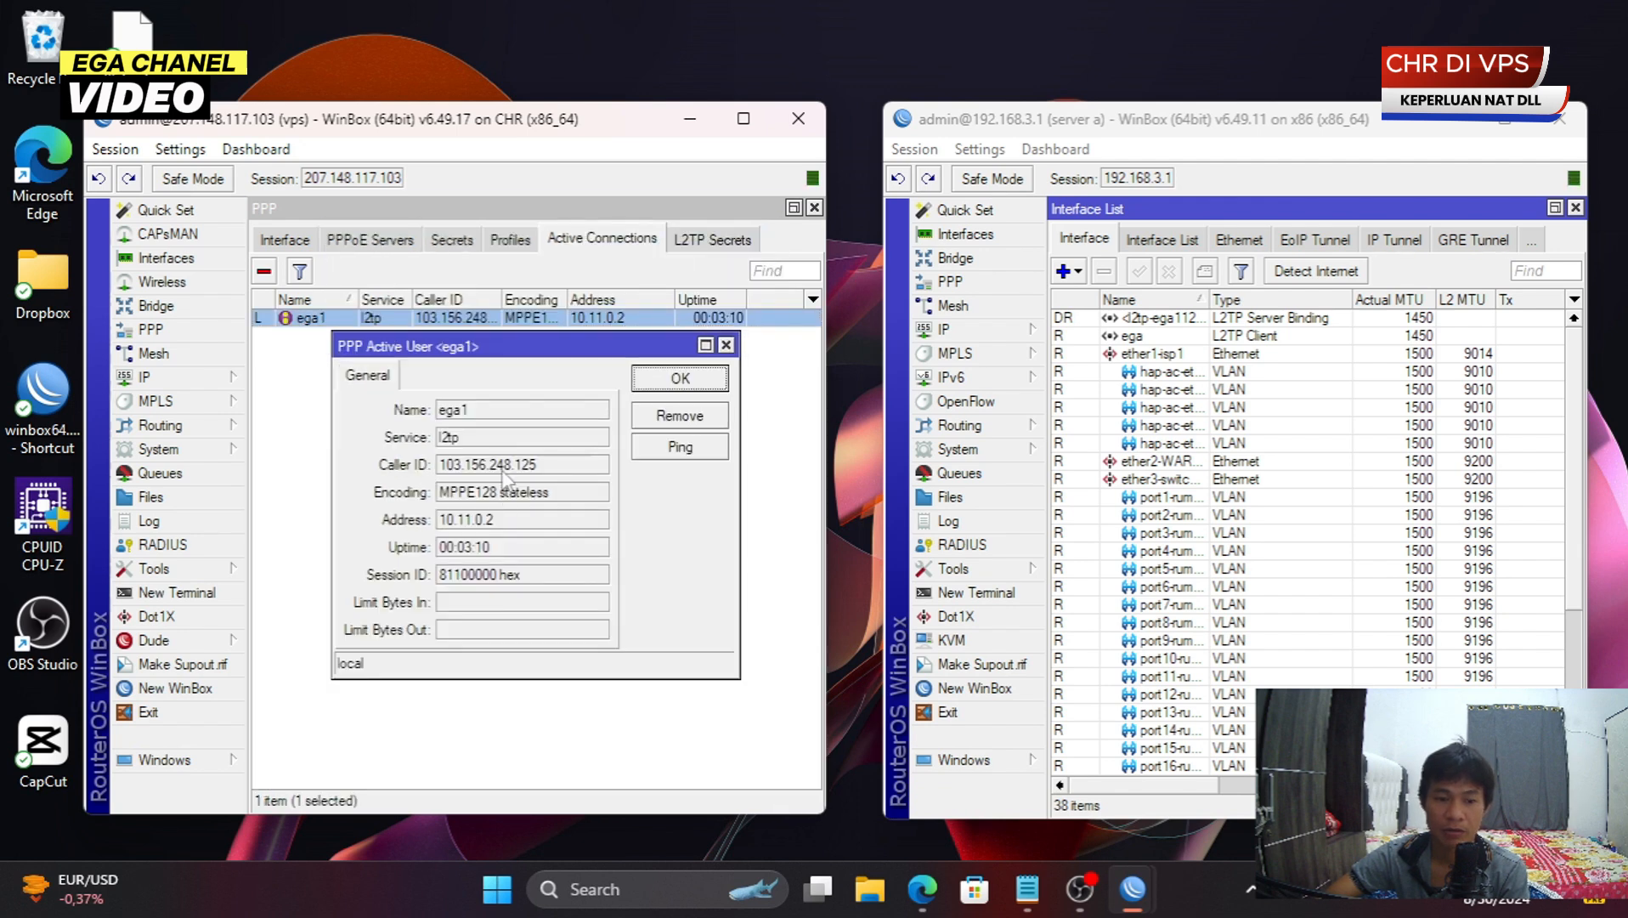
pyautogui.doubleClick(507, 467)
pyautogui.rightClick(518, 473)
pyautogui.click(531, 488)
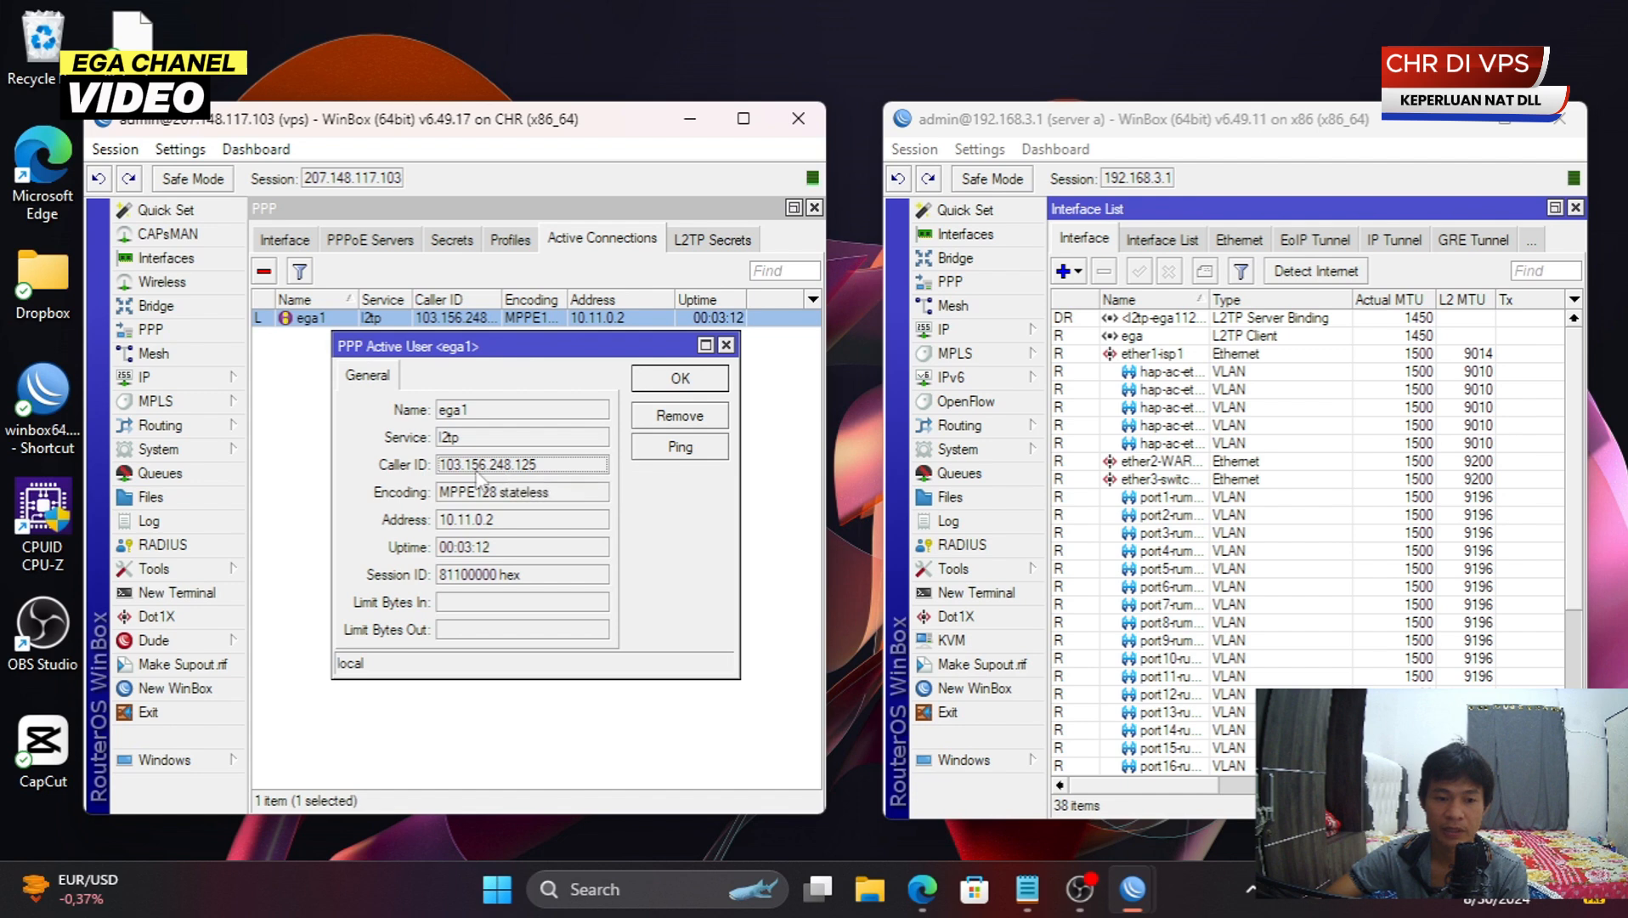
pyautogui.click(726, 345)
pyautogui.click(793, 207)
pyautogui.click(678, 322)
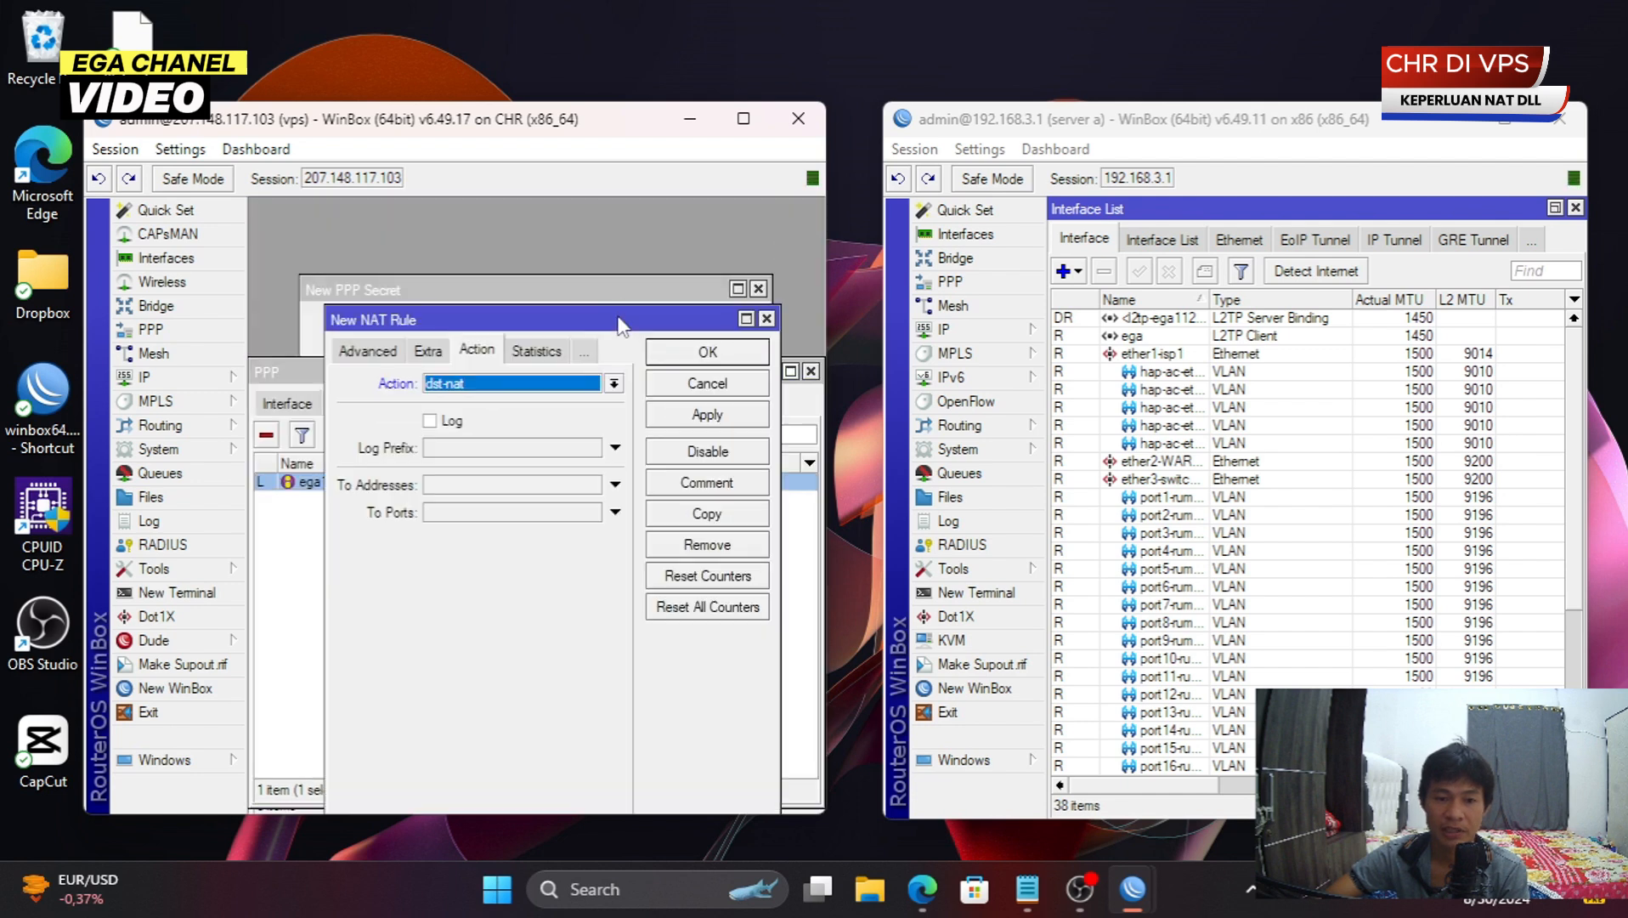
pyautogui.doubleClick(567, 320)
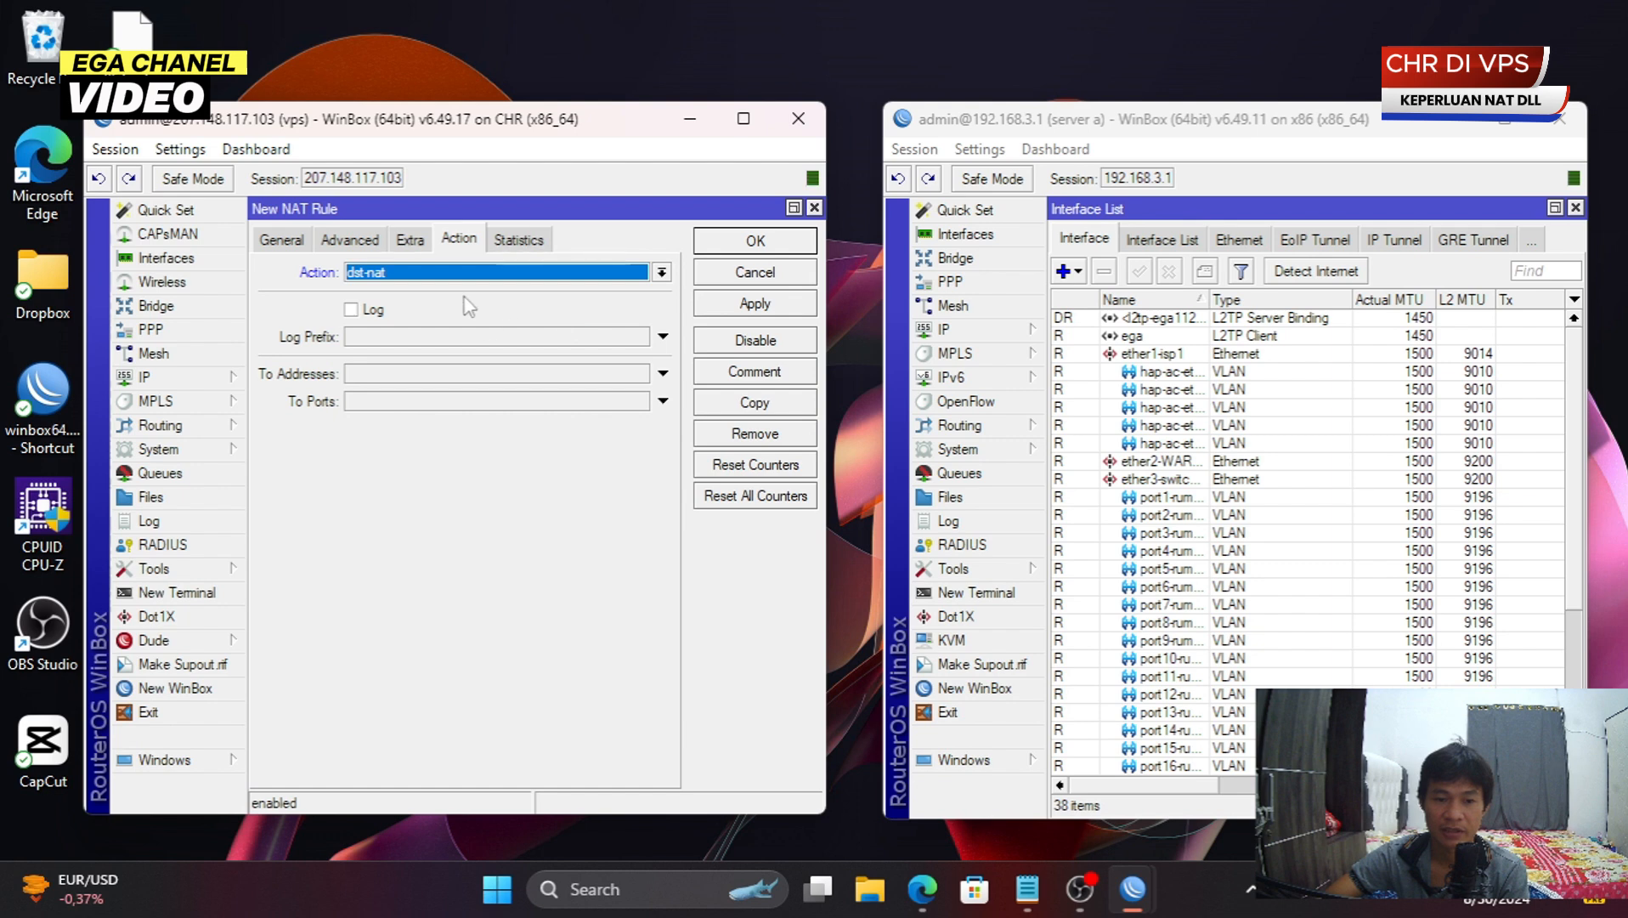
pyautogui.click(400, 376)
pyautogui.hotkey('ctrl', 'v')
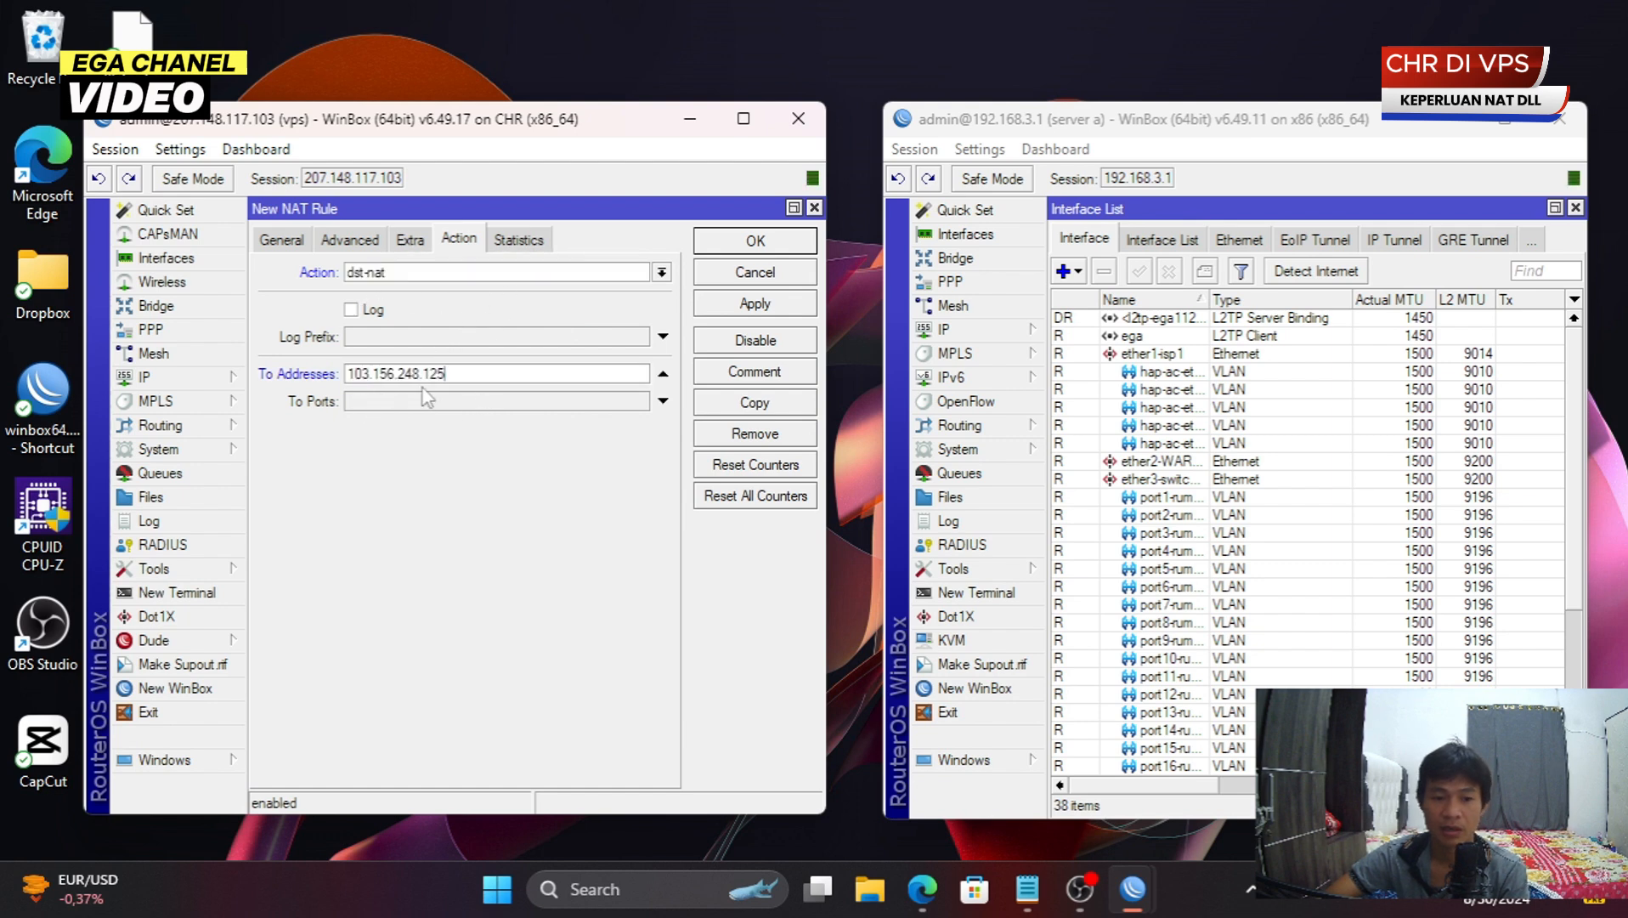
# - Replace the To Addresses value with ega1's tunnel address 10.11.0.2
pyautogui.click(165, 257)
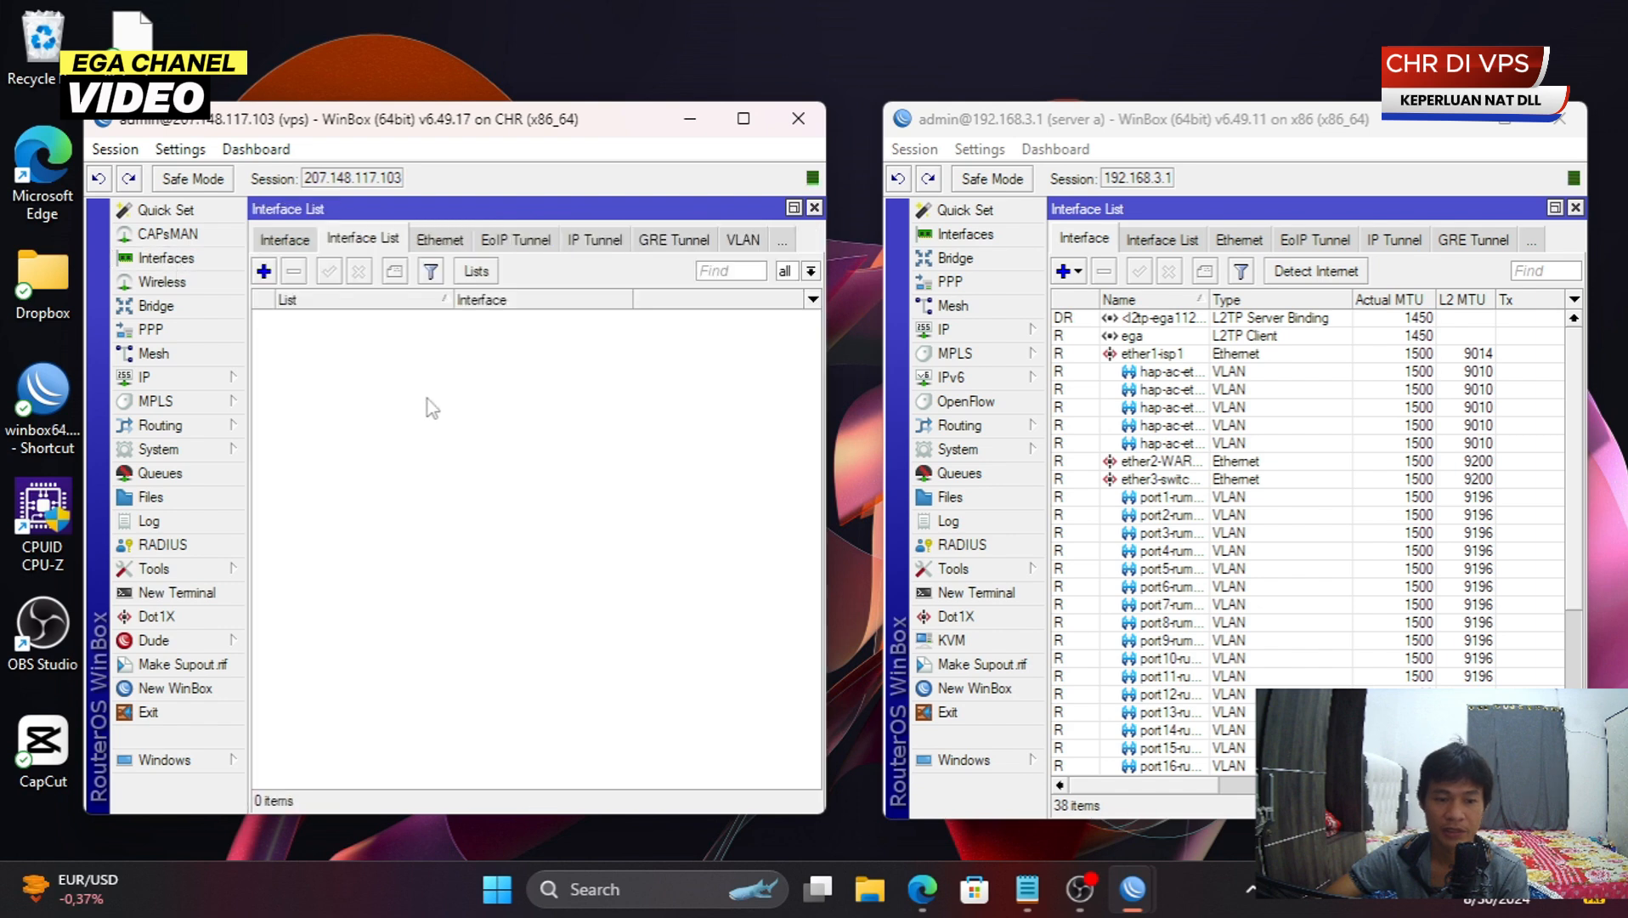
pyautogui.click(814, 207)
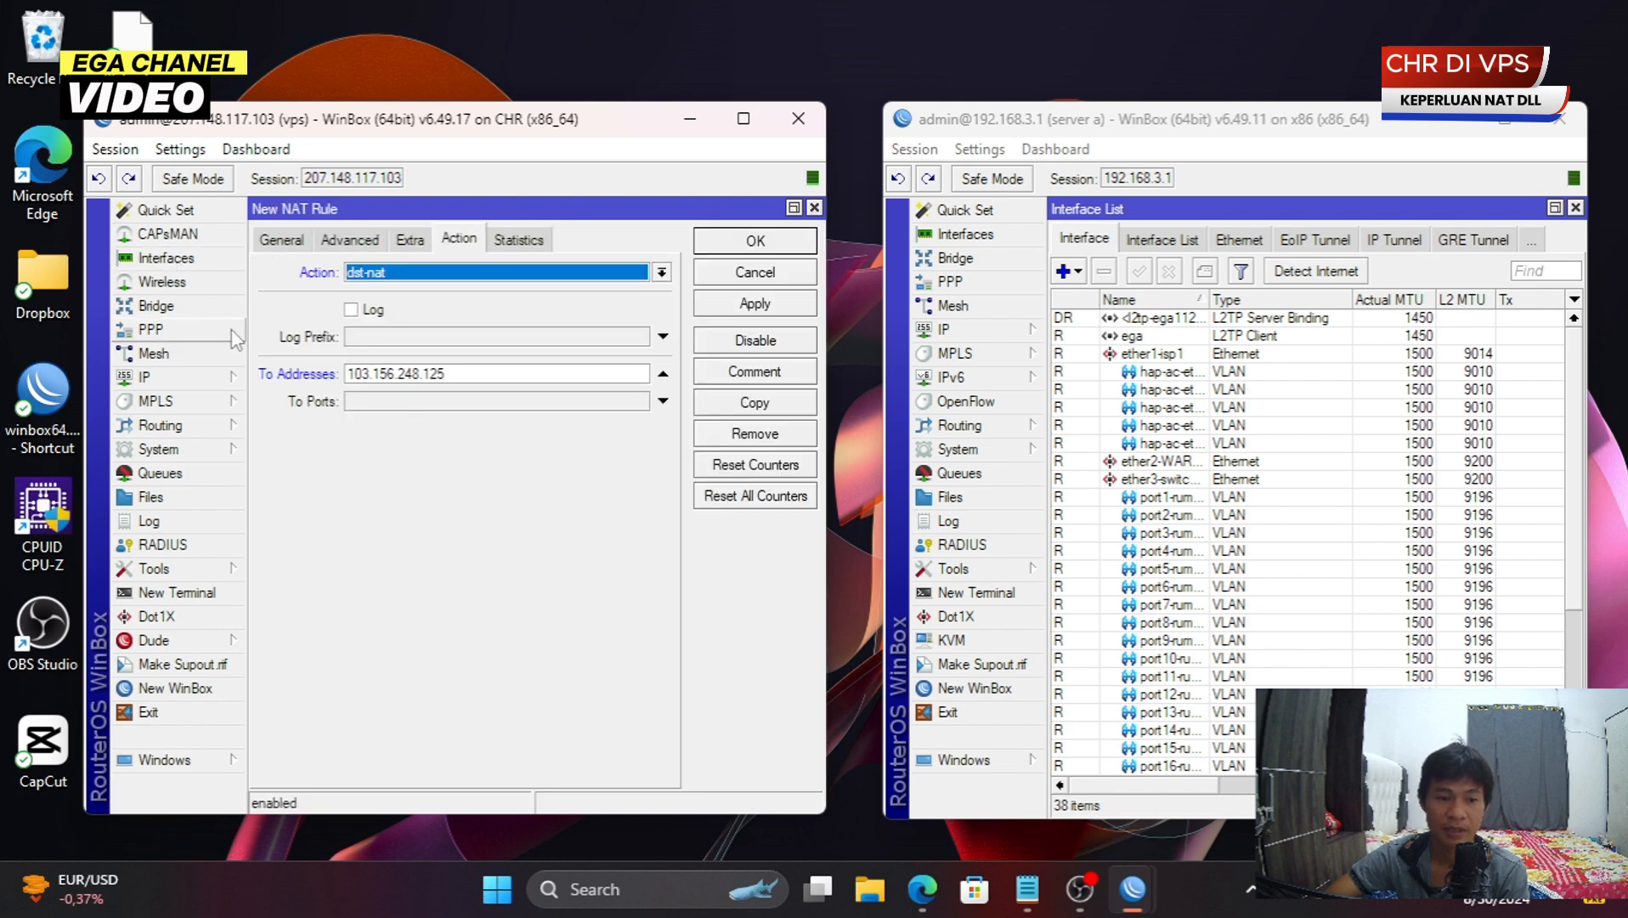
pyautogui.click(151, 328)
pyautogui.doubleClick(529, 482)
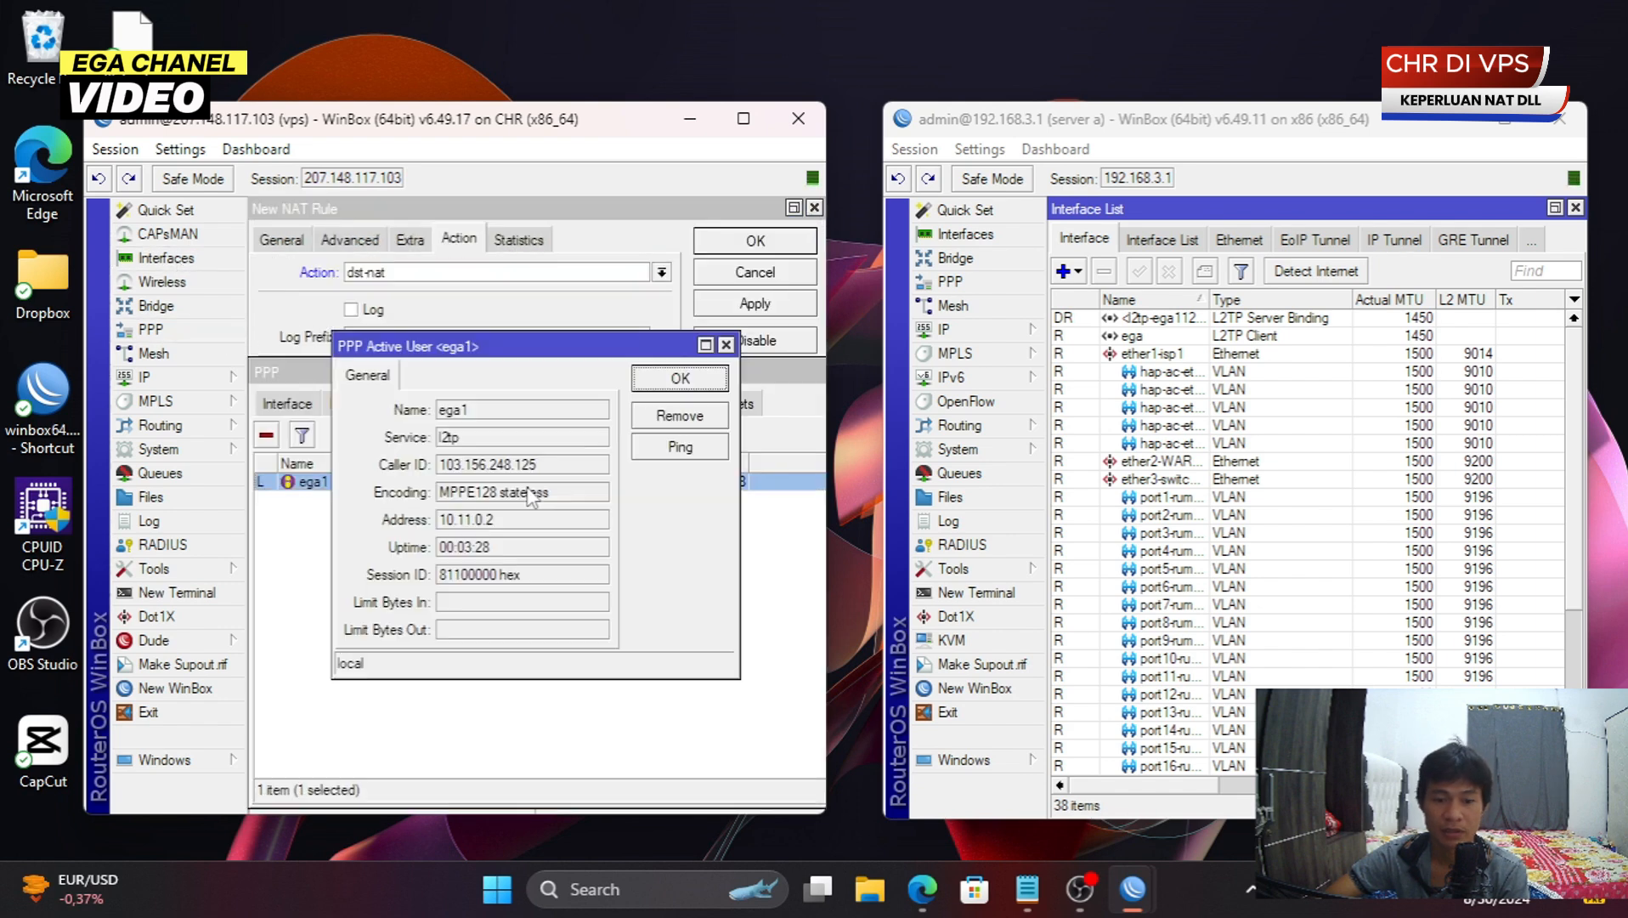
pyautogui.doubleClick(520, 527)
pyautogui.rightClick(520, 527)
pyautogui.click(561, 533)
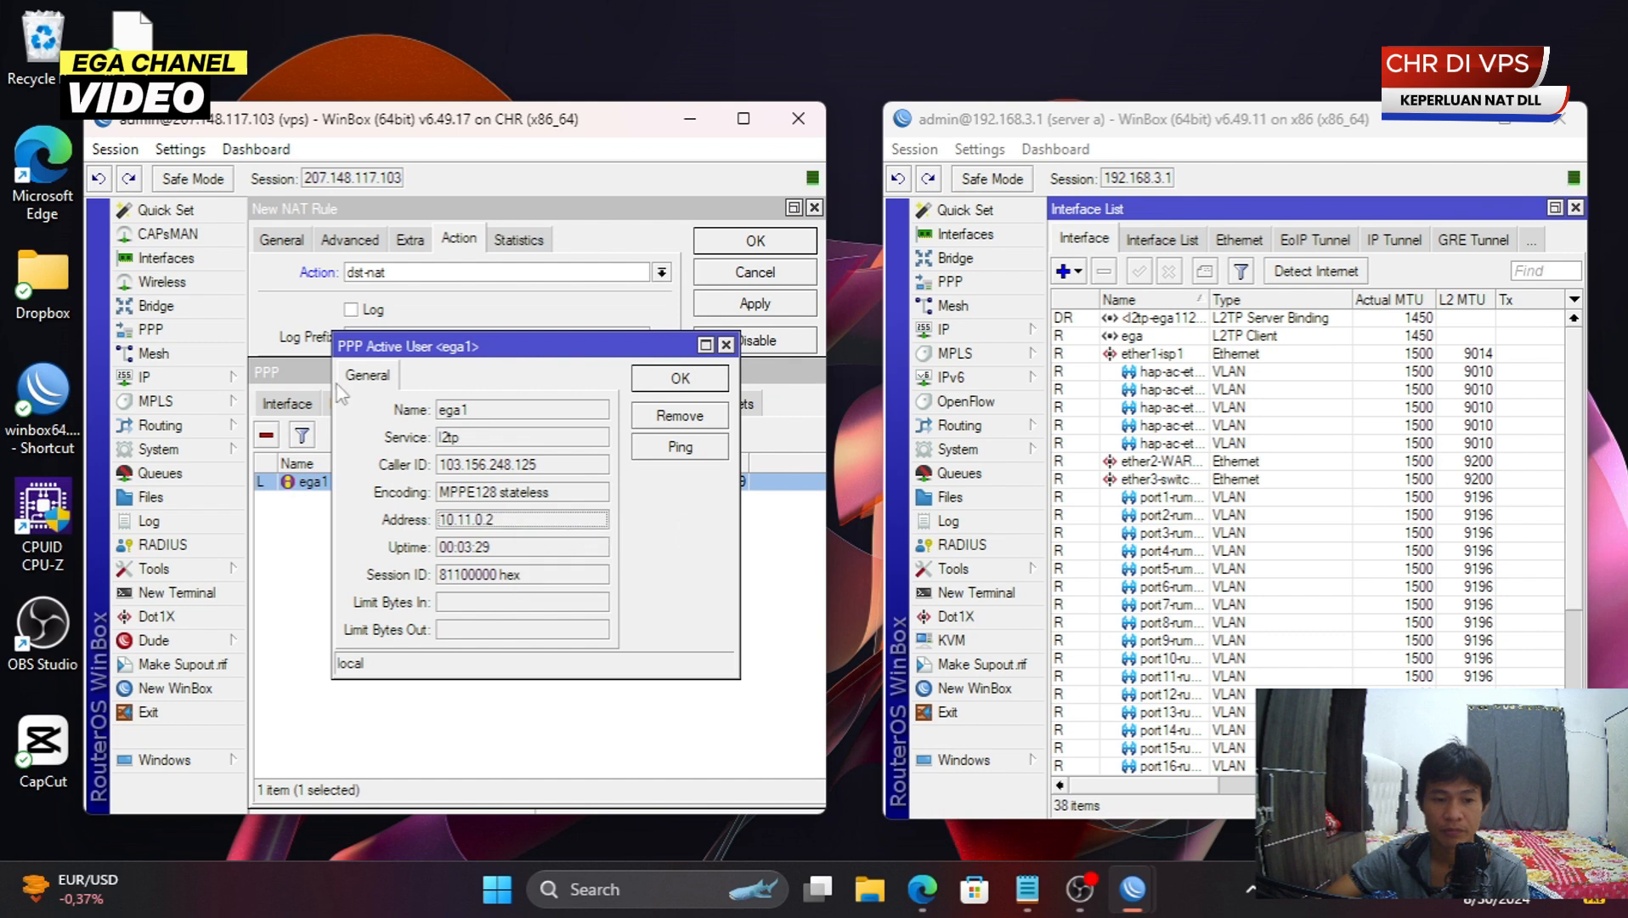
pyautogui.click(312, 333)
pyautogui.doubleClick(452, 374)
pyautogui.hotkey('ctrl', 'v')
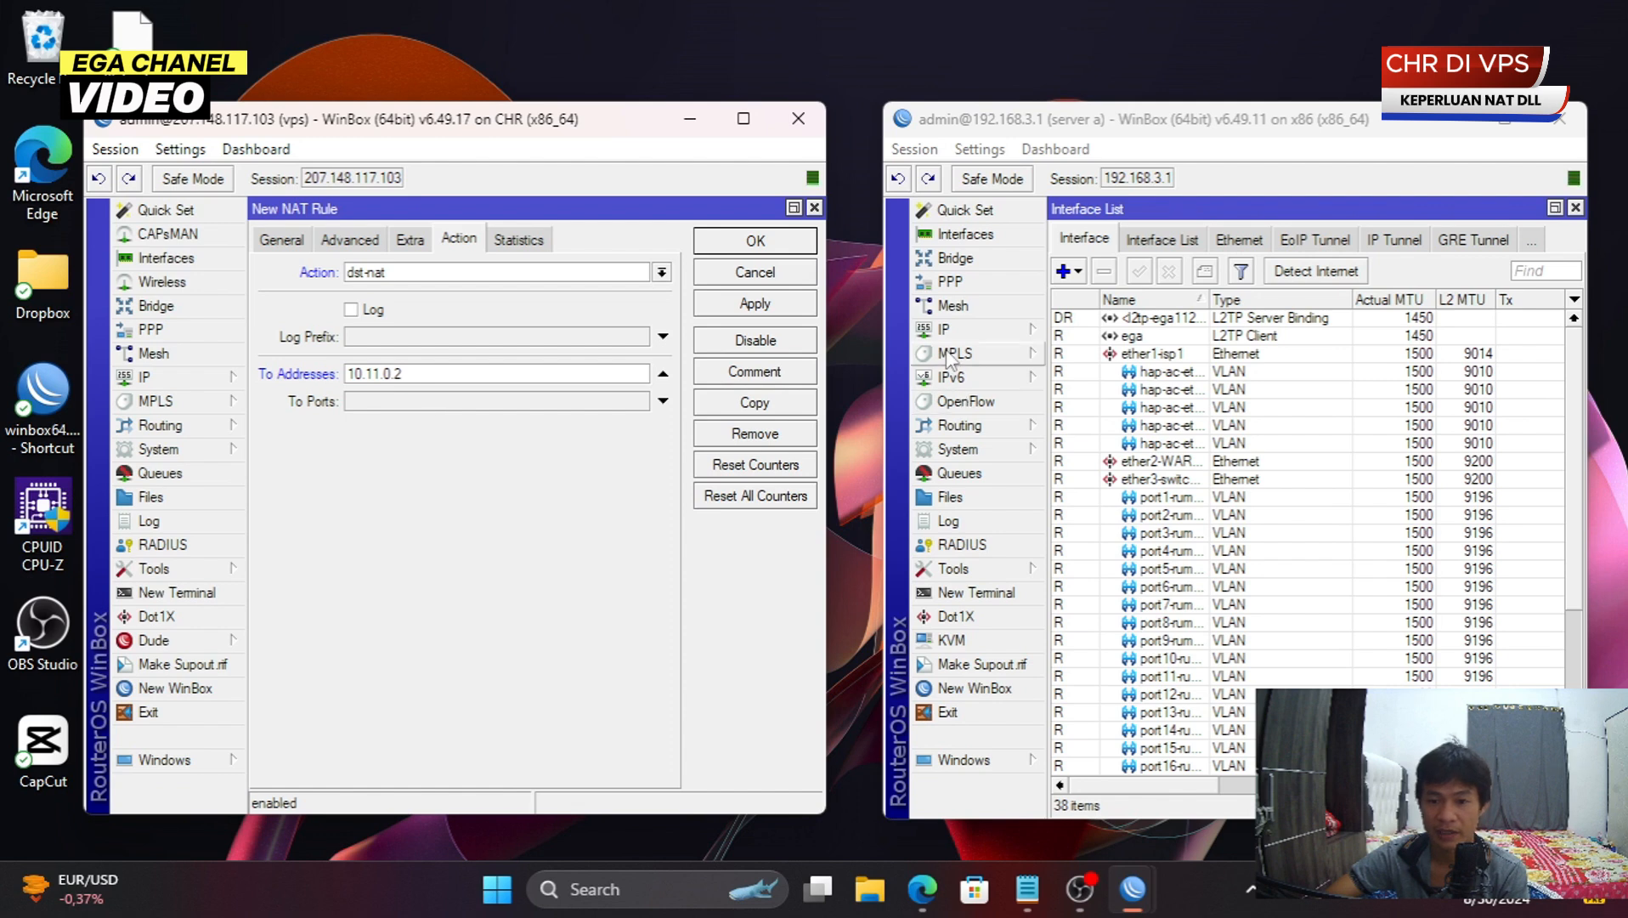
pyautogui.click(996, 328)
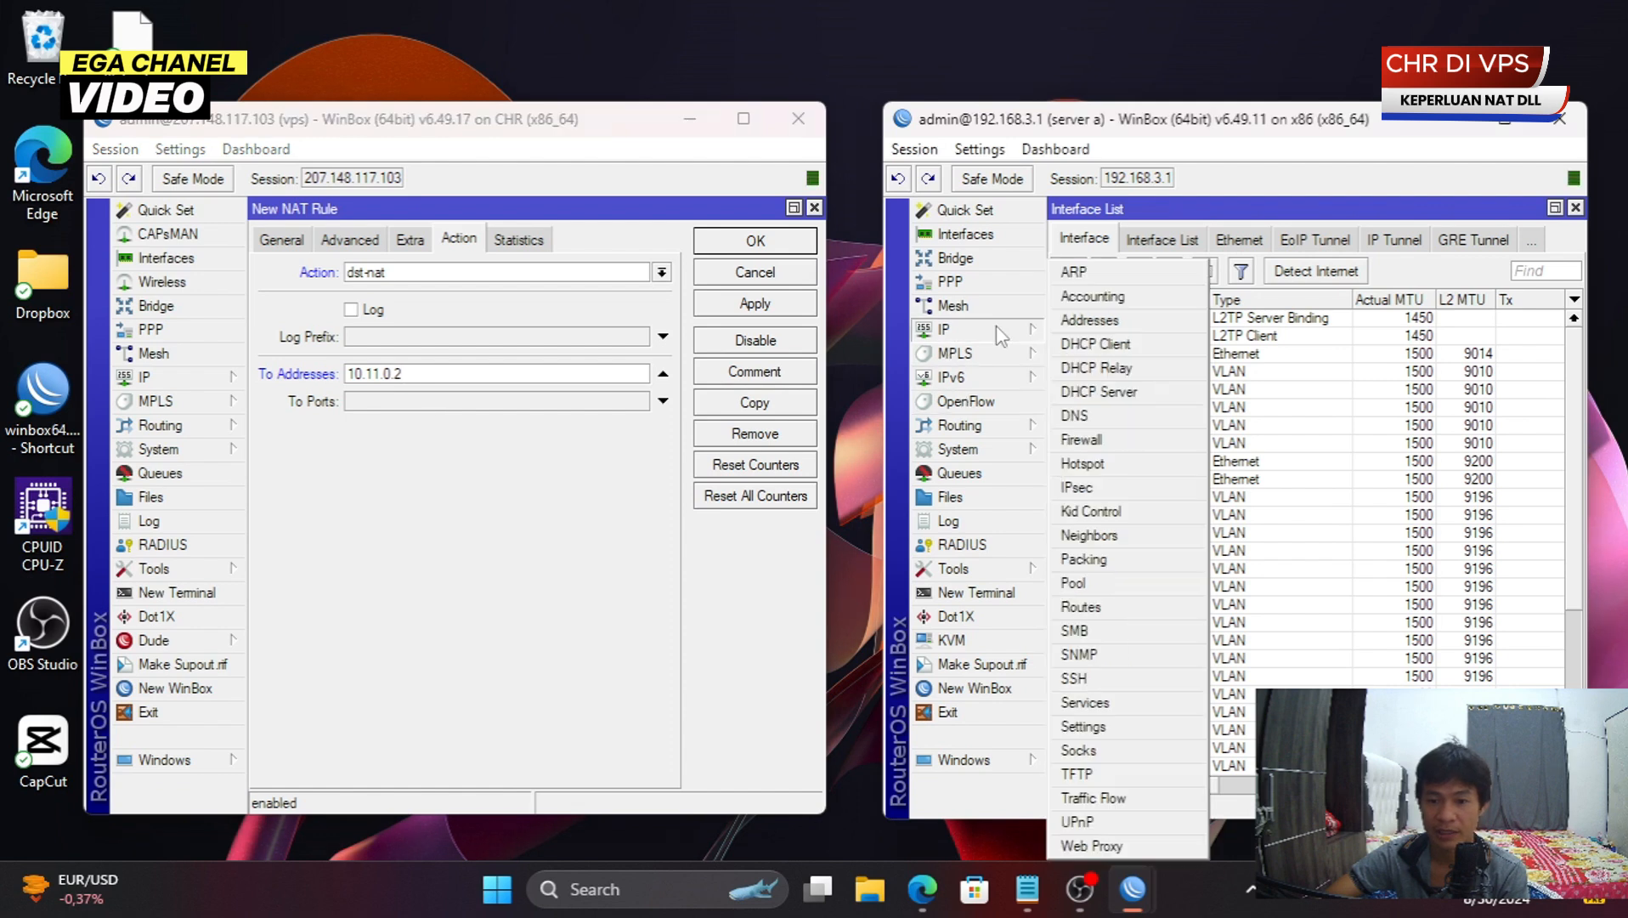
# - Check the local router's service ports and set To Ports to the winbox port 8291
pyautogui.click(1120, 704)
pyautogui.click(1156, 424)
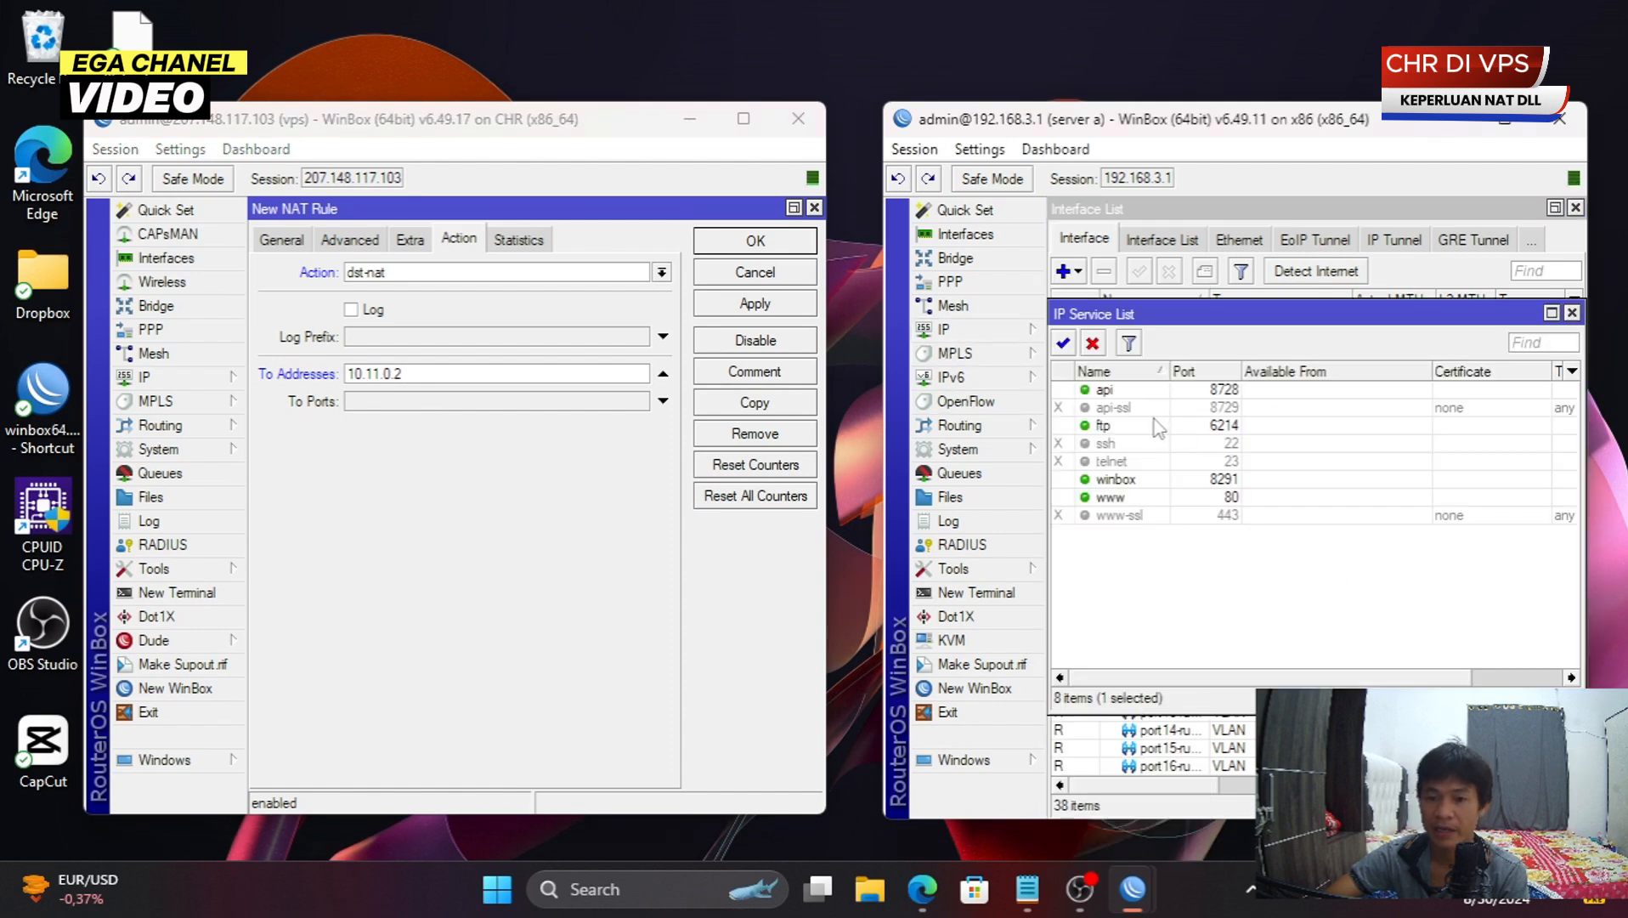
pyautogui.click(1140, 497)
pyautogui.click(1166, 480)
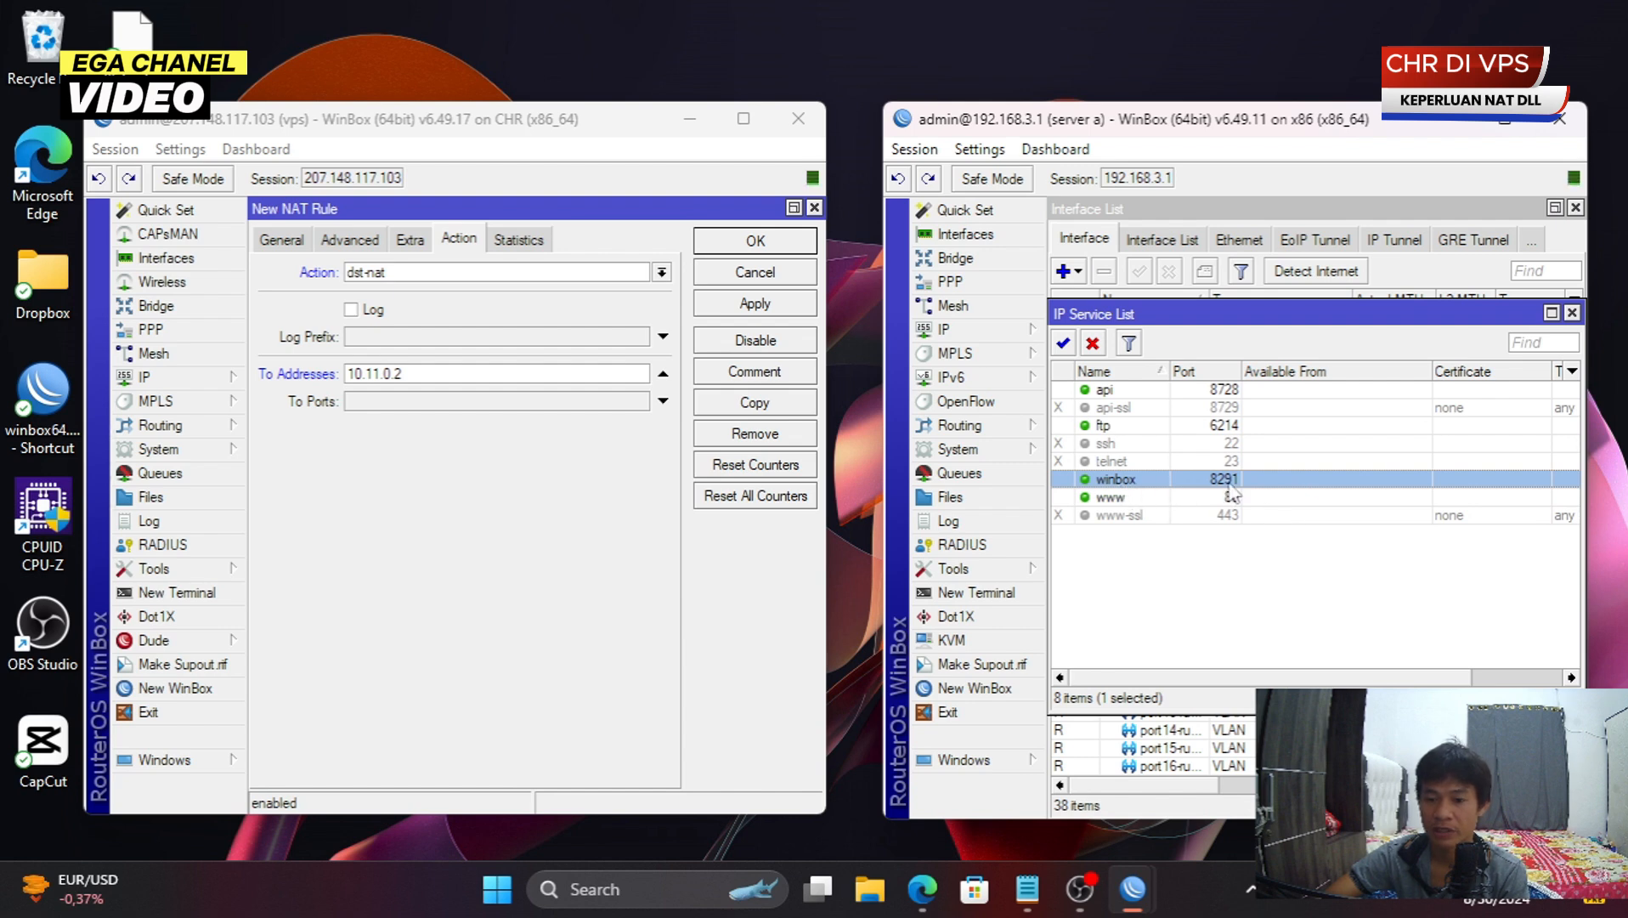
pyautogui.click(433, 402)
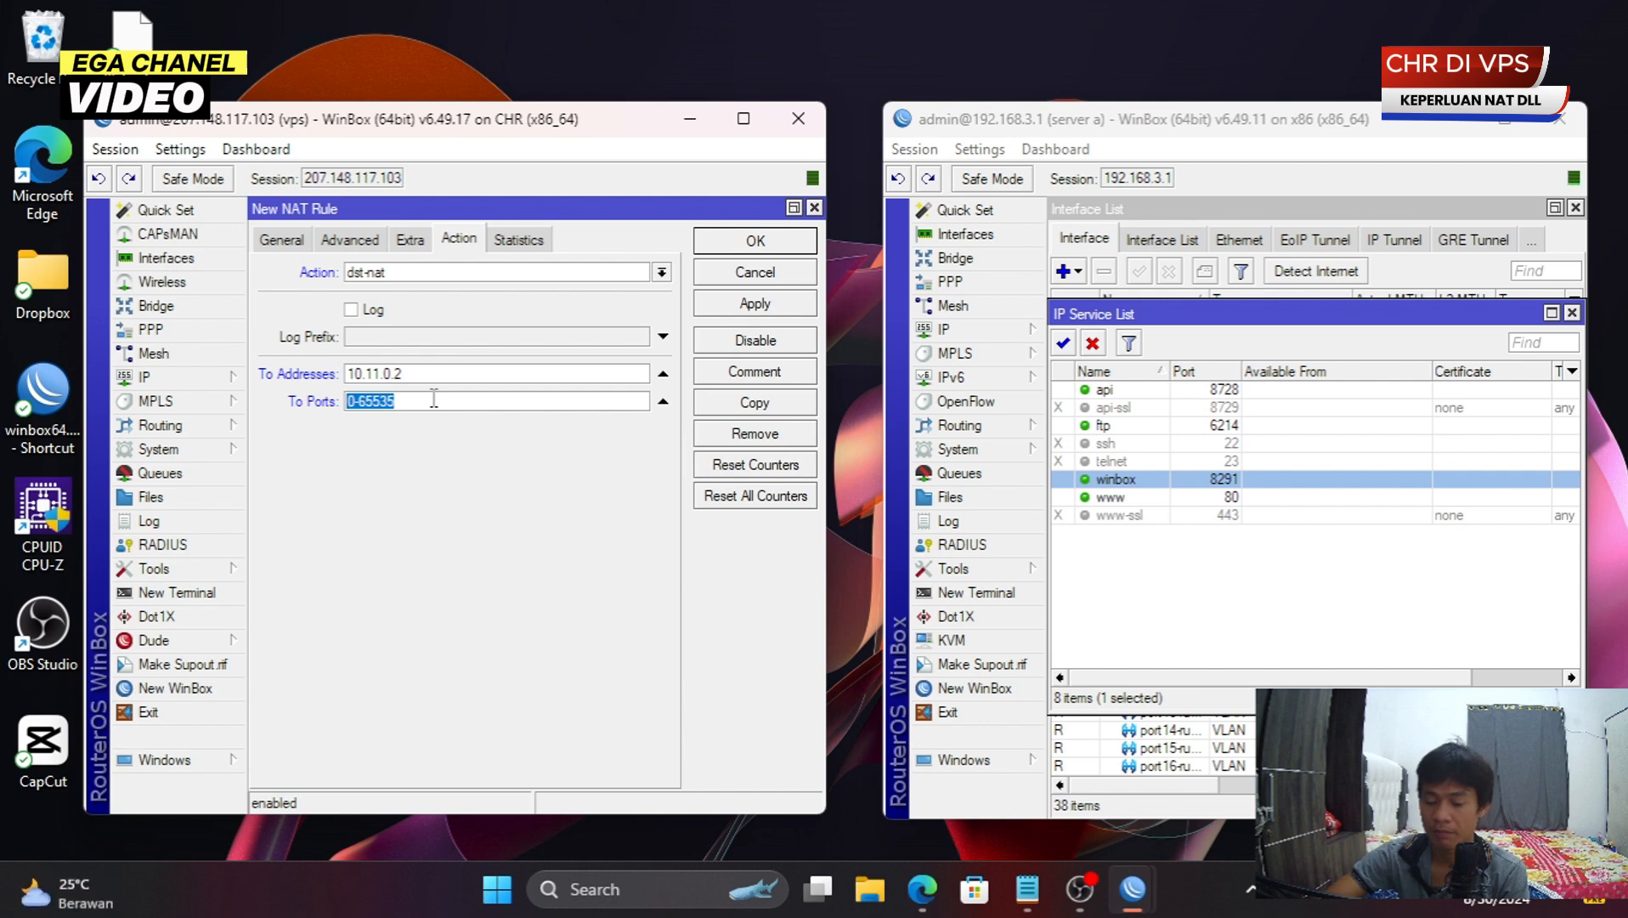
pyautogui.write('8291')
# - Comment the rule 'ega winbox' and save it
pyautogui.click(769, 376)
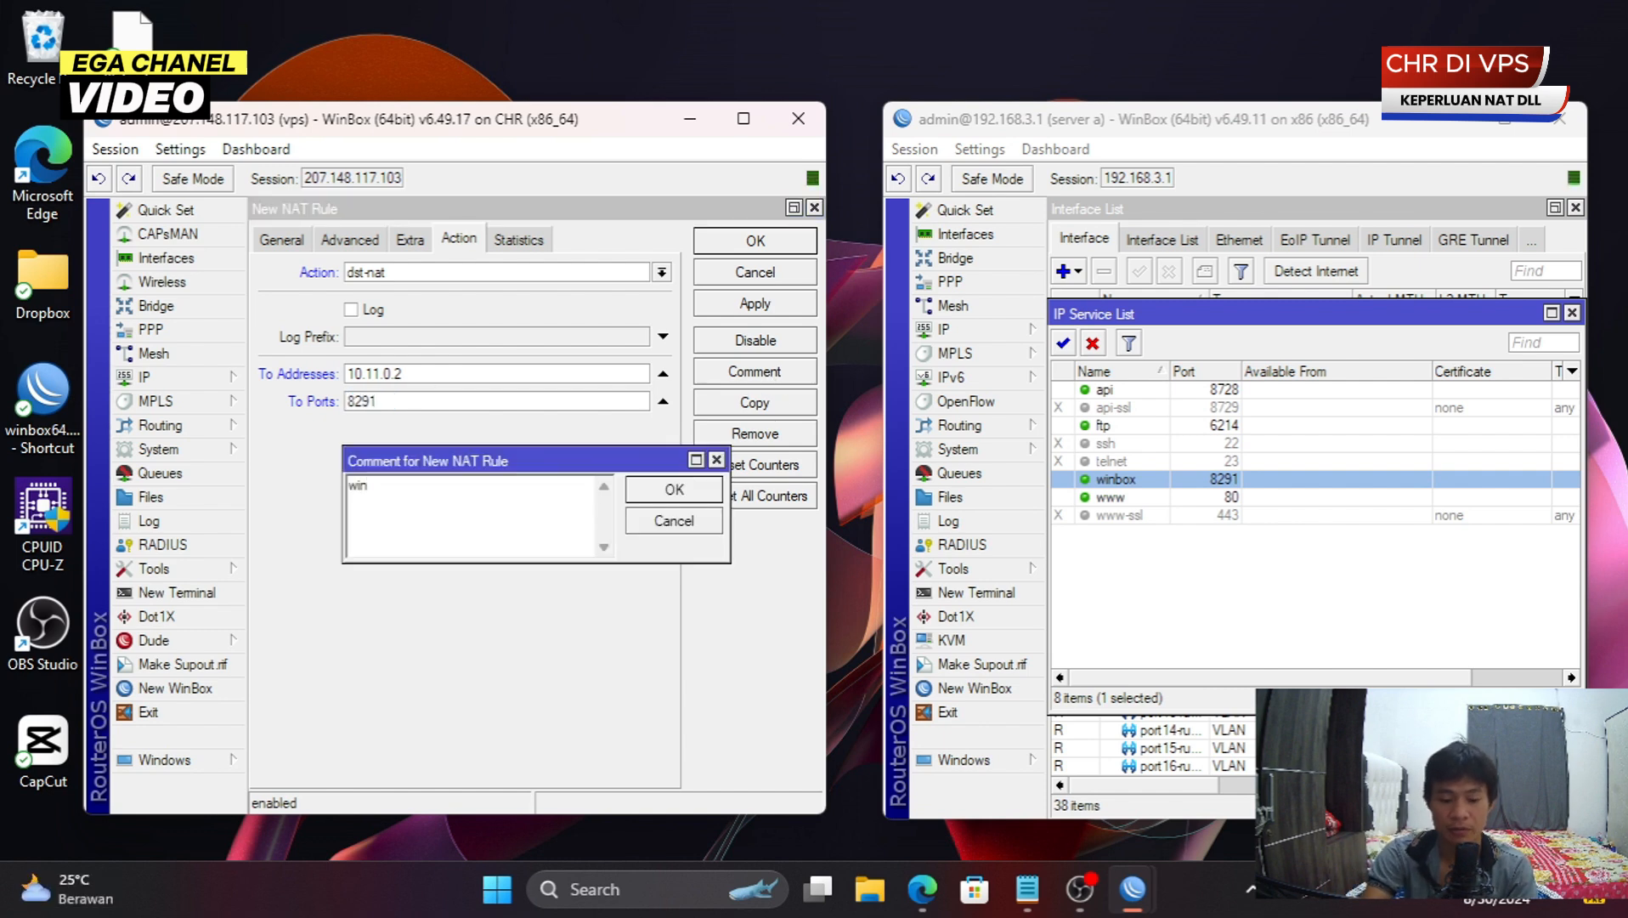
pyautogui.press('Return')
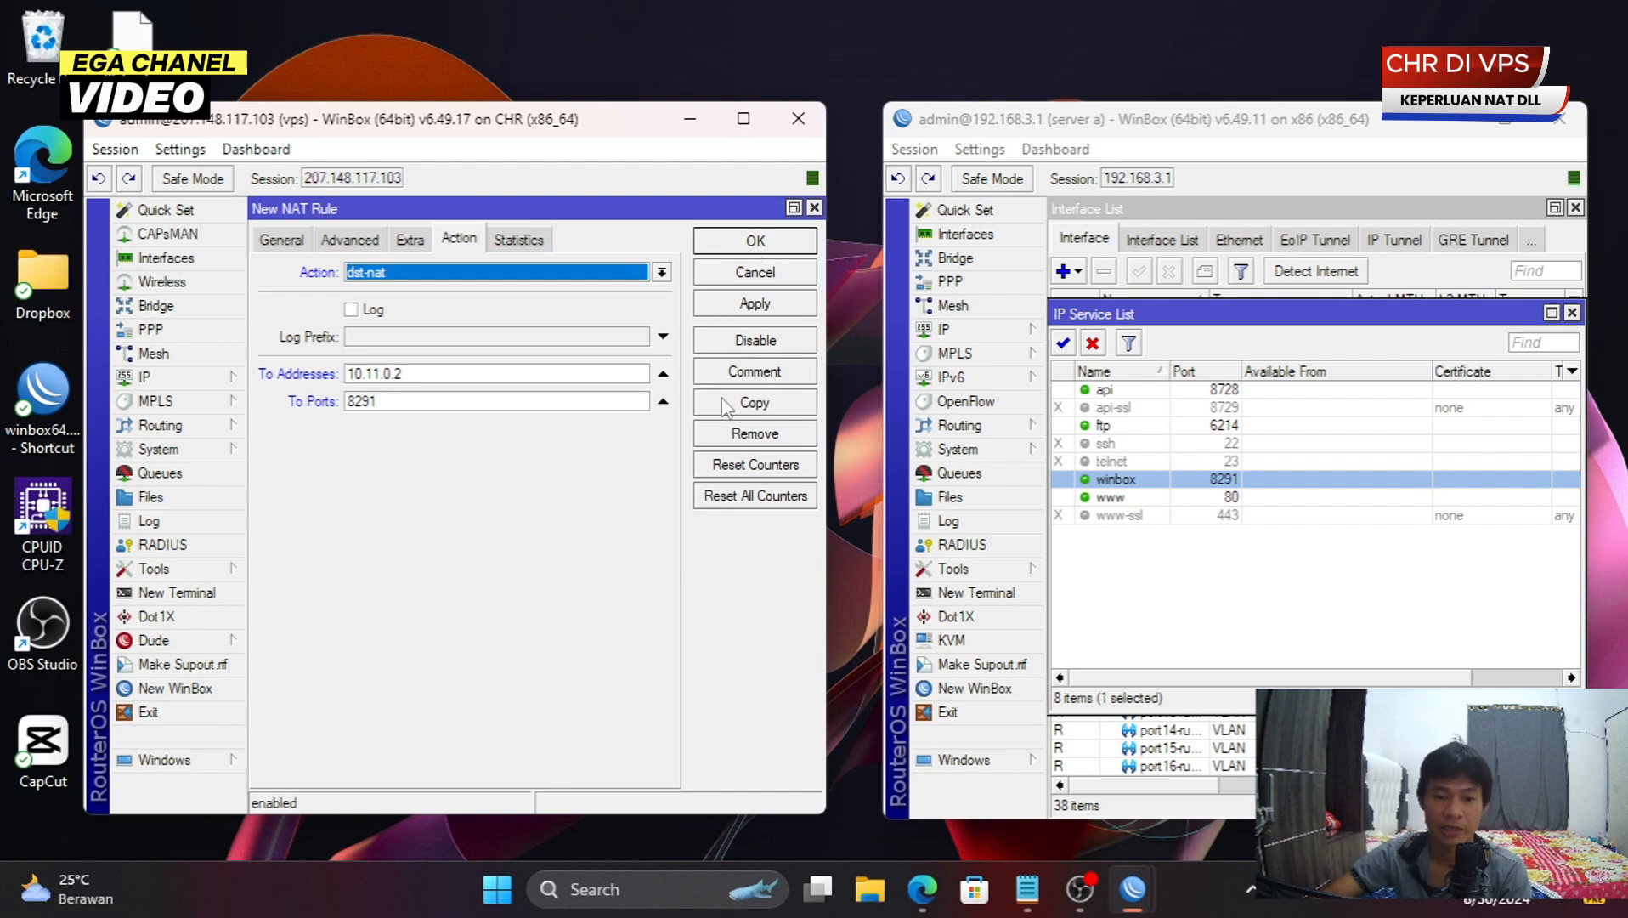
pyautogui.click(740, 373)
pyautogui.click(423, 494)
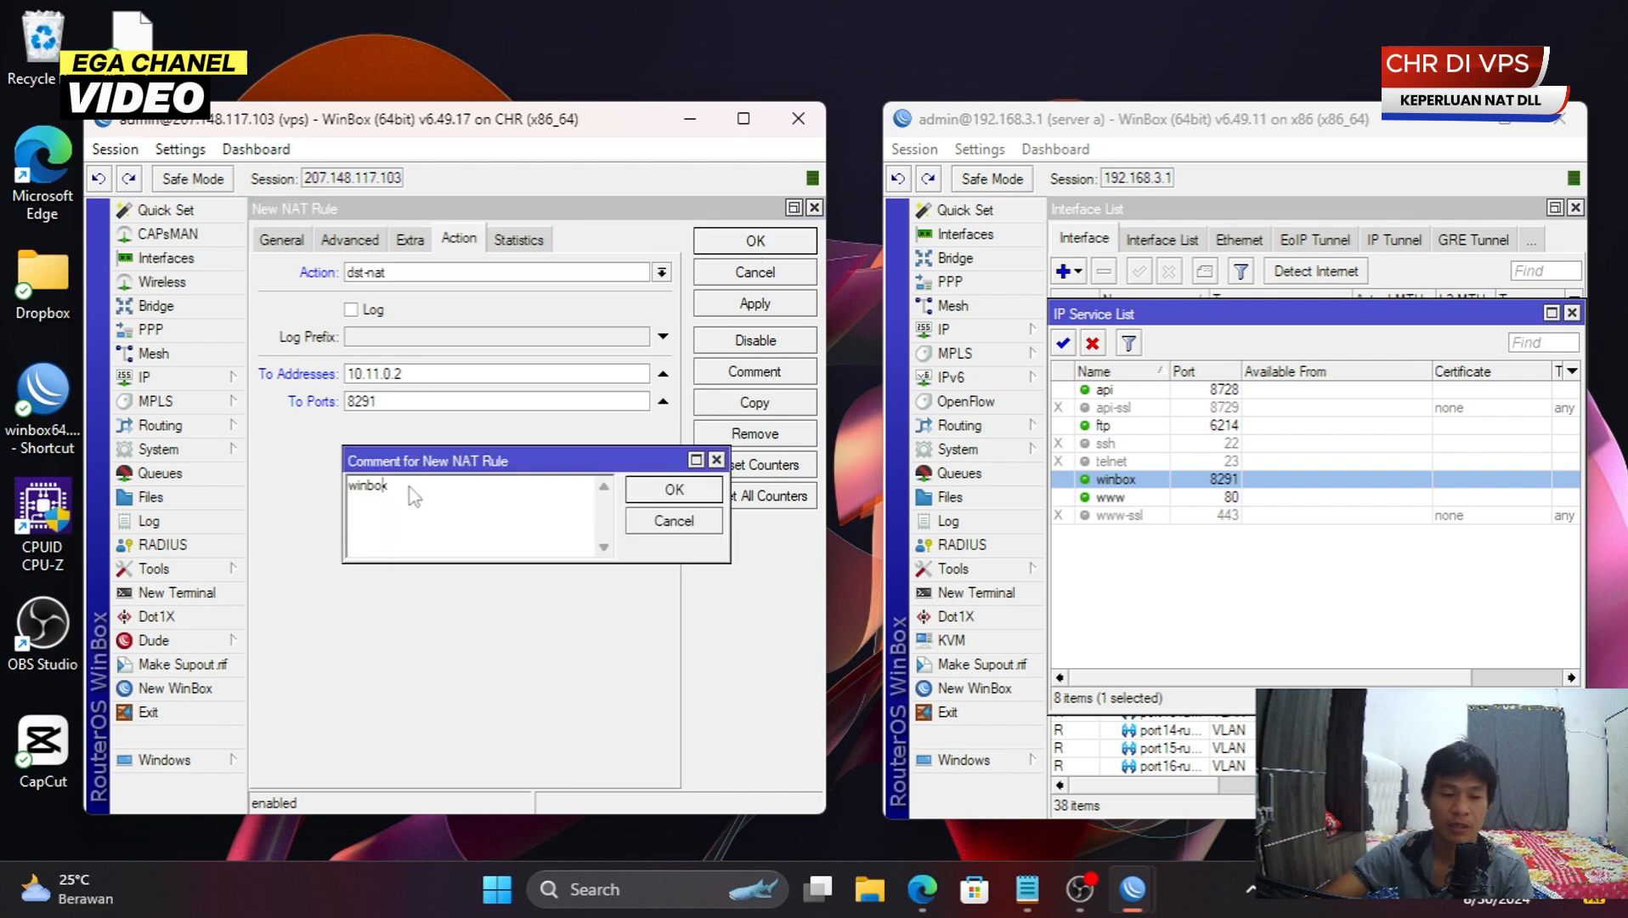
pyautogui.write('ega')
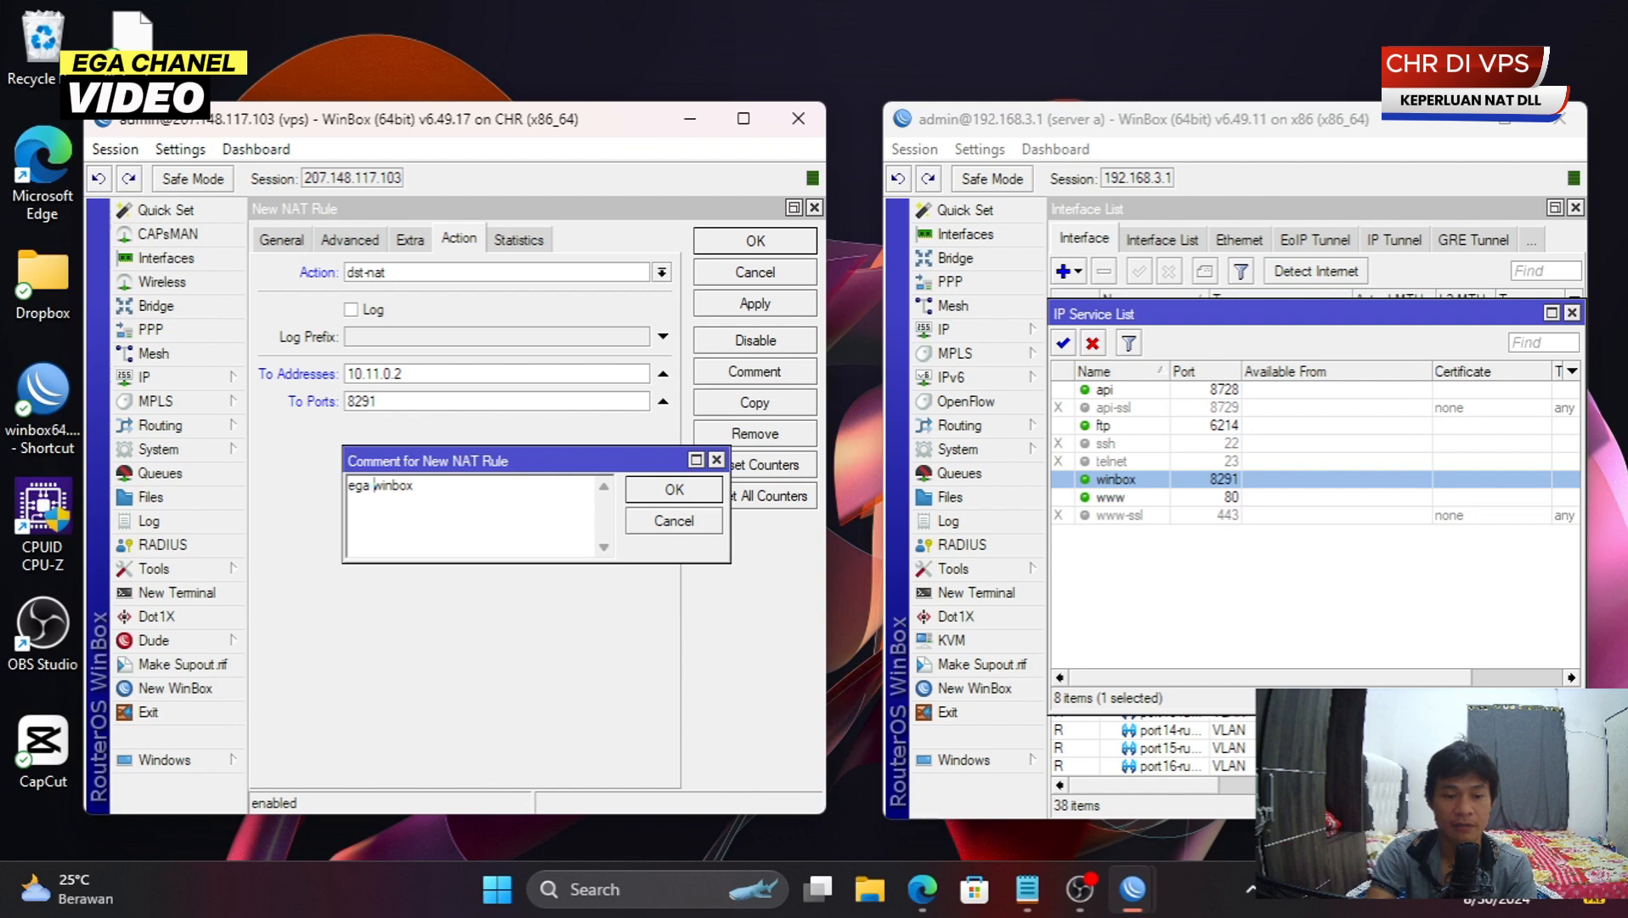
pyautogui.click(685, 500)
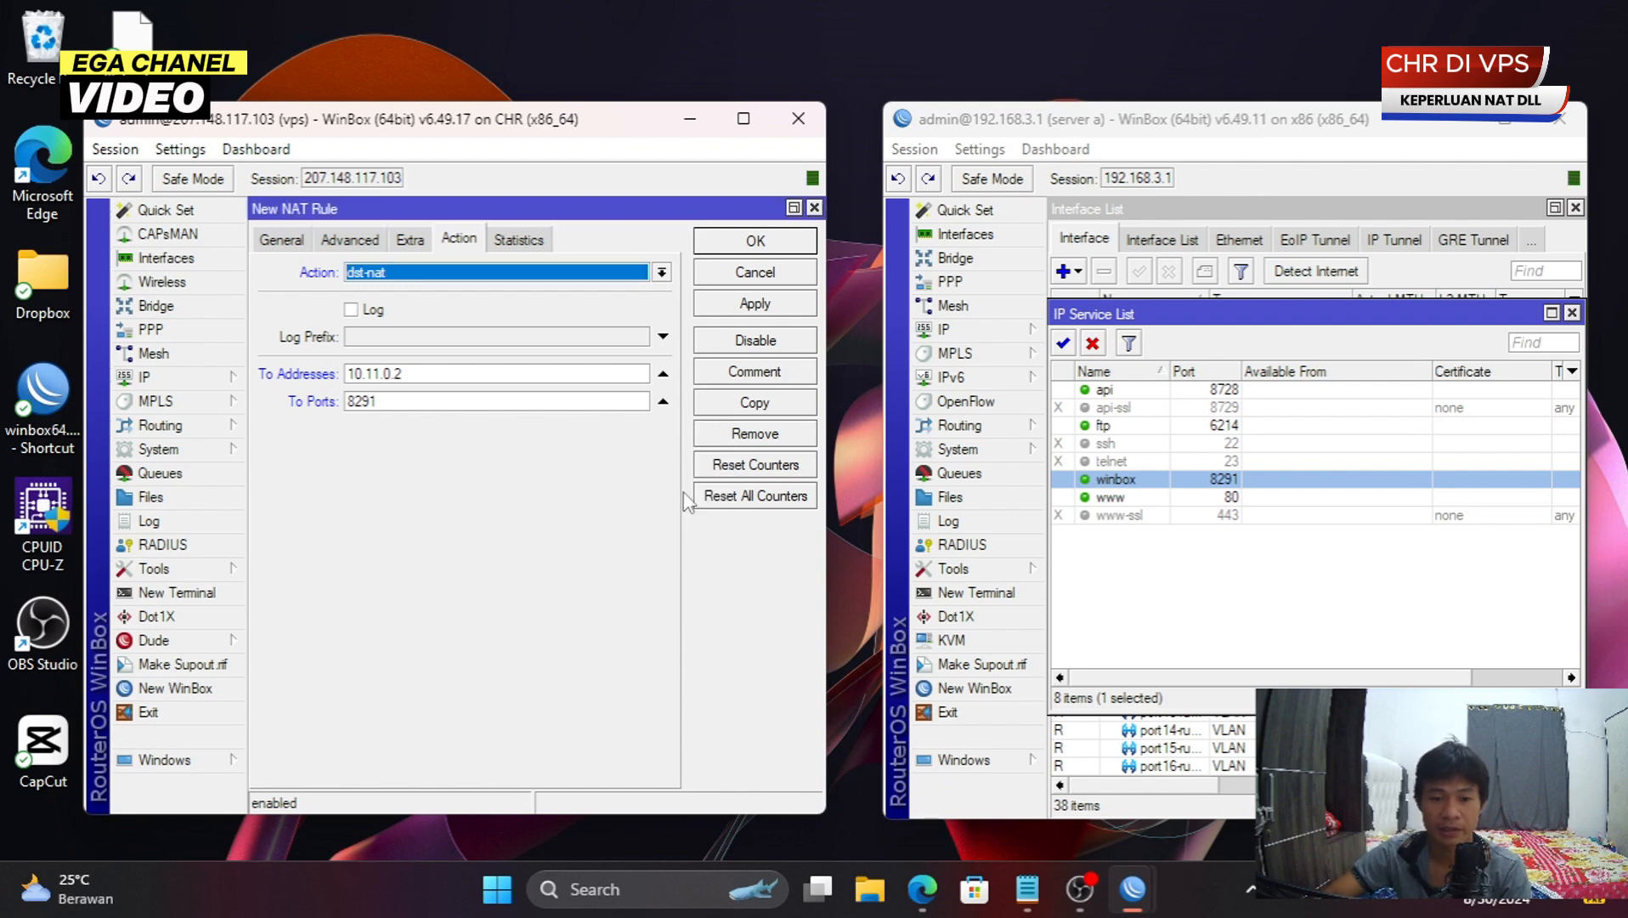
pyautogui.click(759, 243)
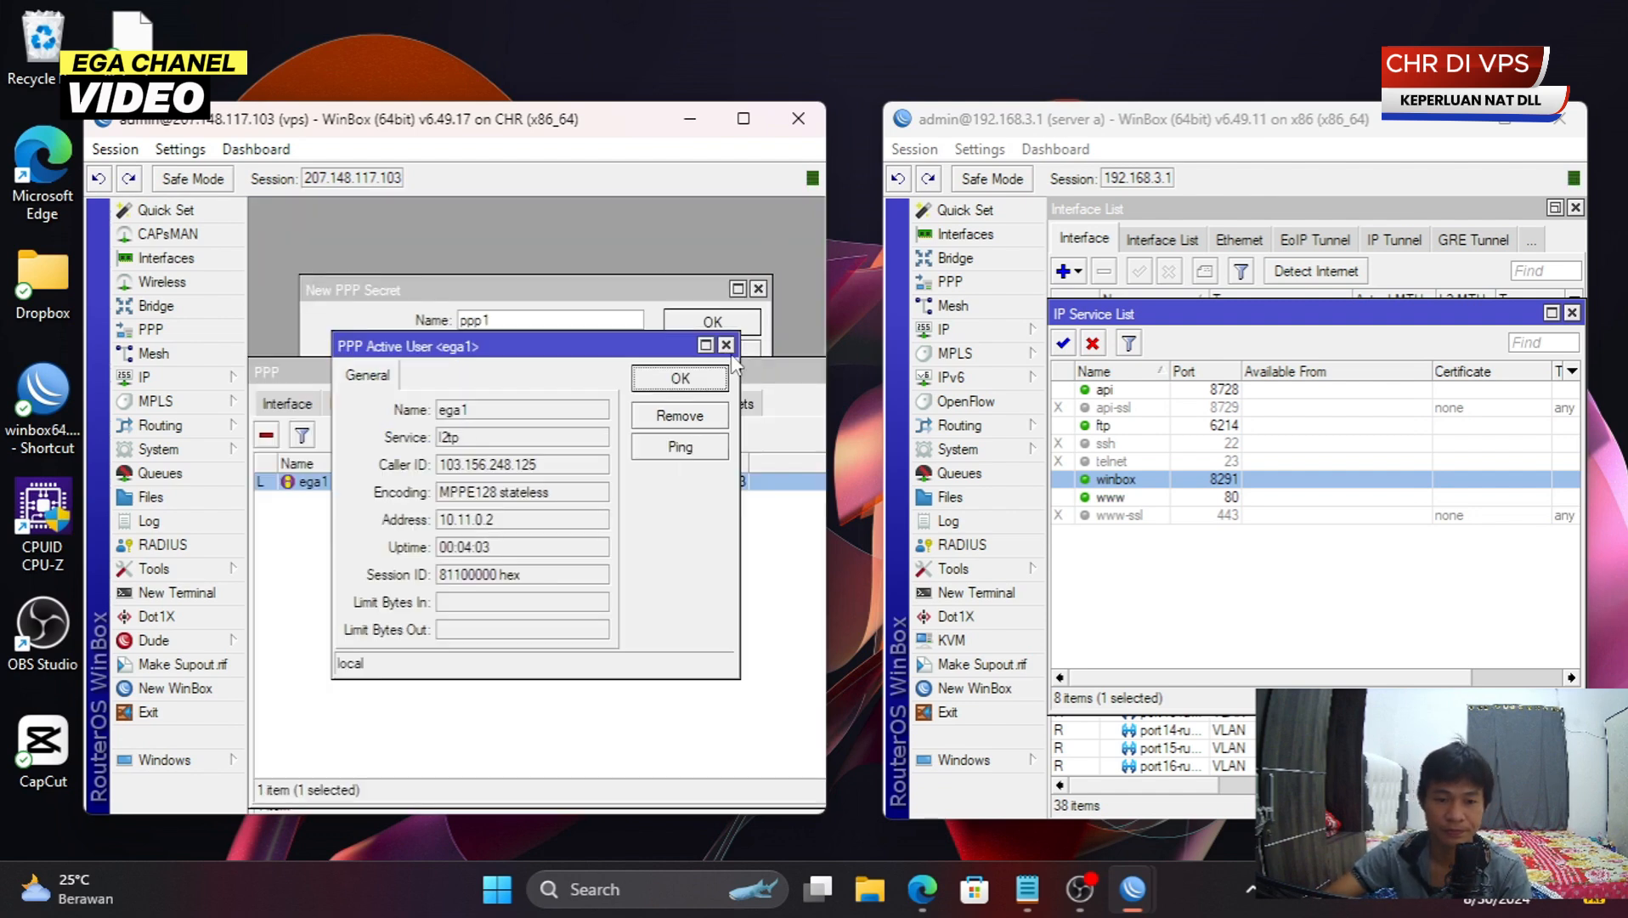
pyautogui.click(726, 344)
# - Open the VPS's Firewall NAT list and select the new port-2121 rule
pyautogui.click(230, 378)
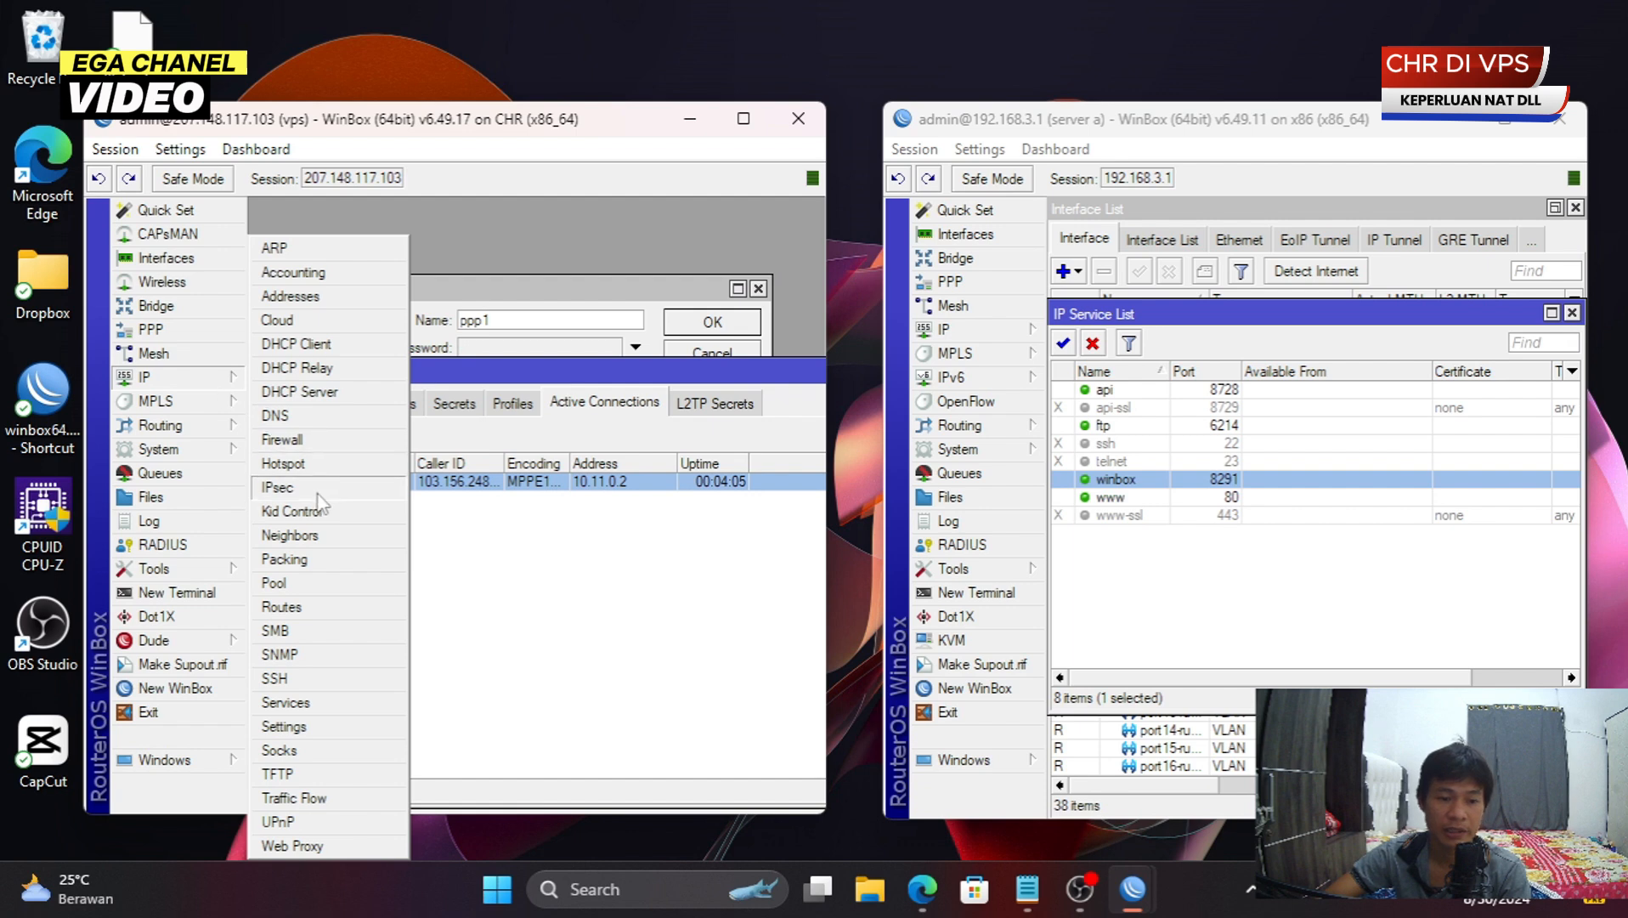
pyautogui.click(281, 439)
pyautogui.doubleClick(447, 378)
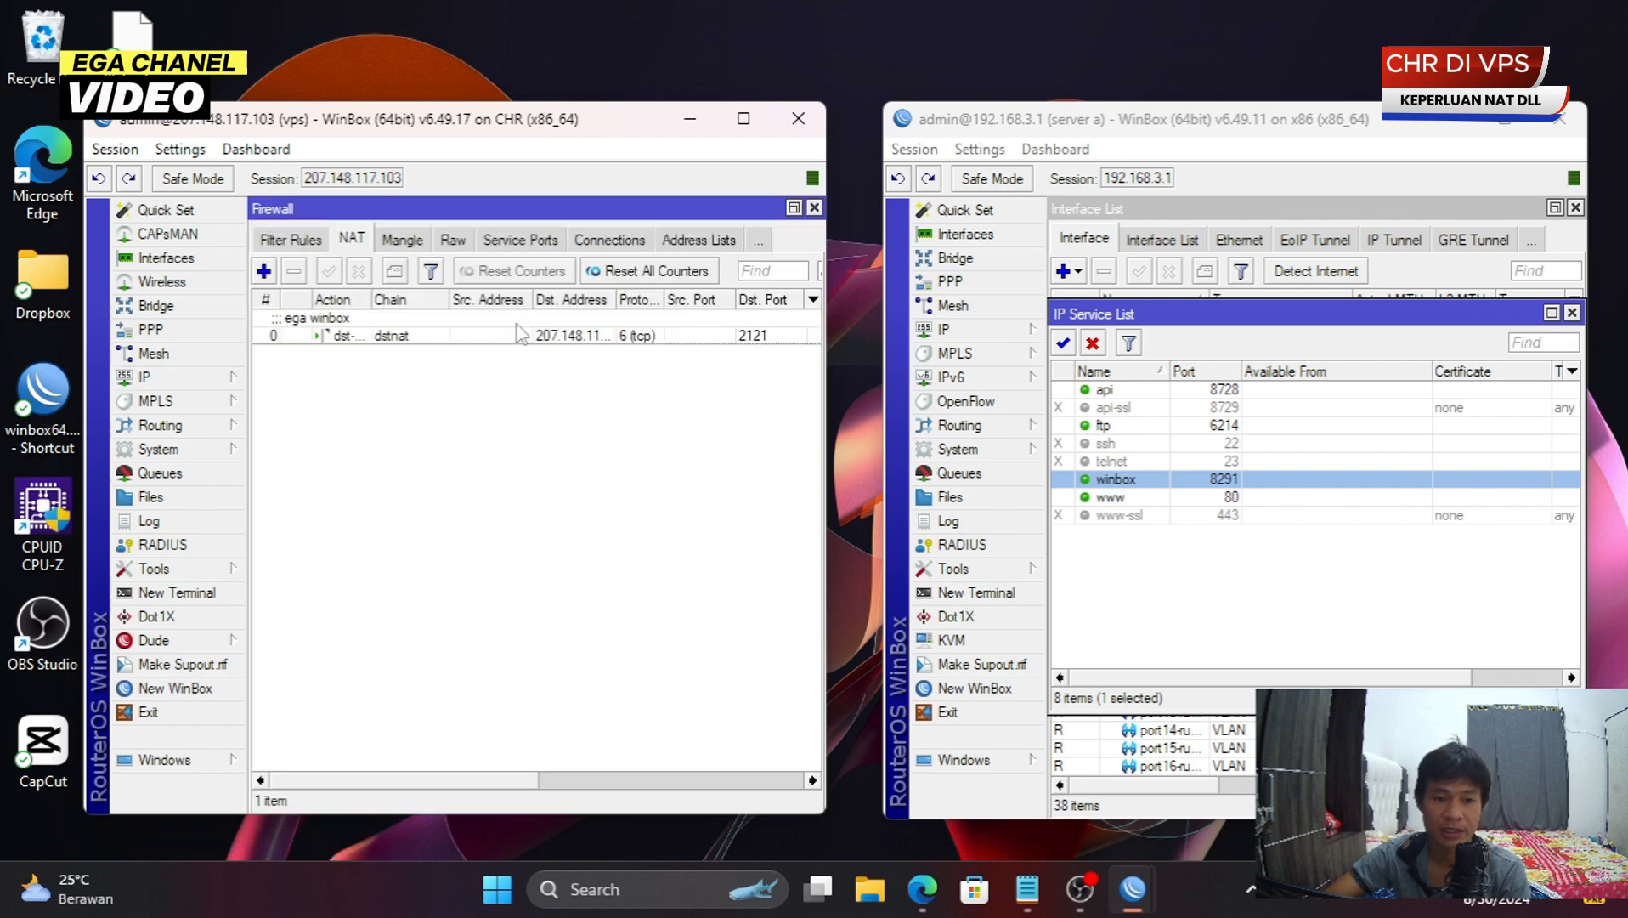
pyautogui.click(431, 335)
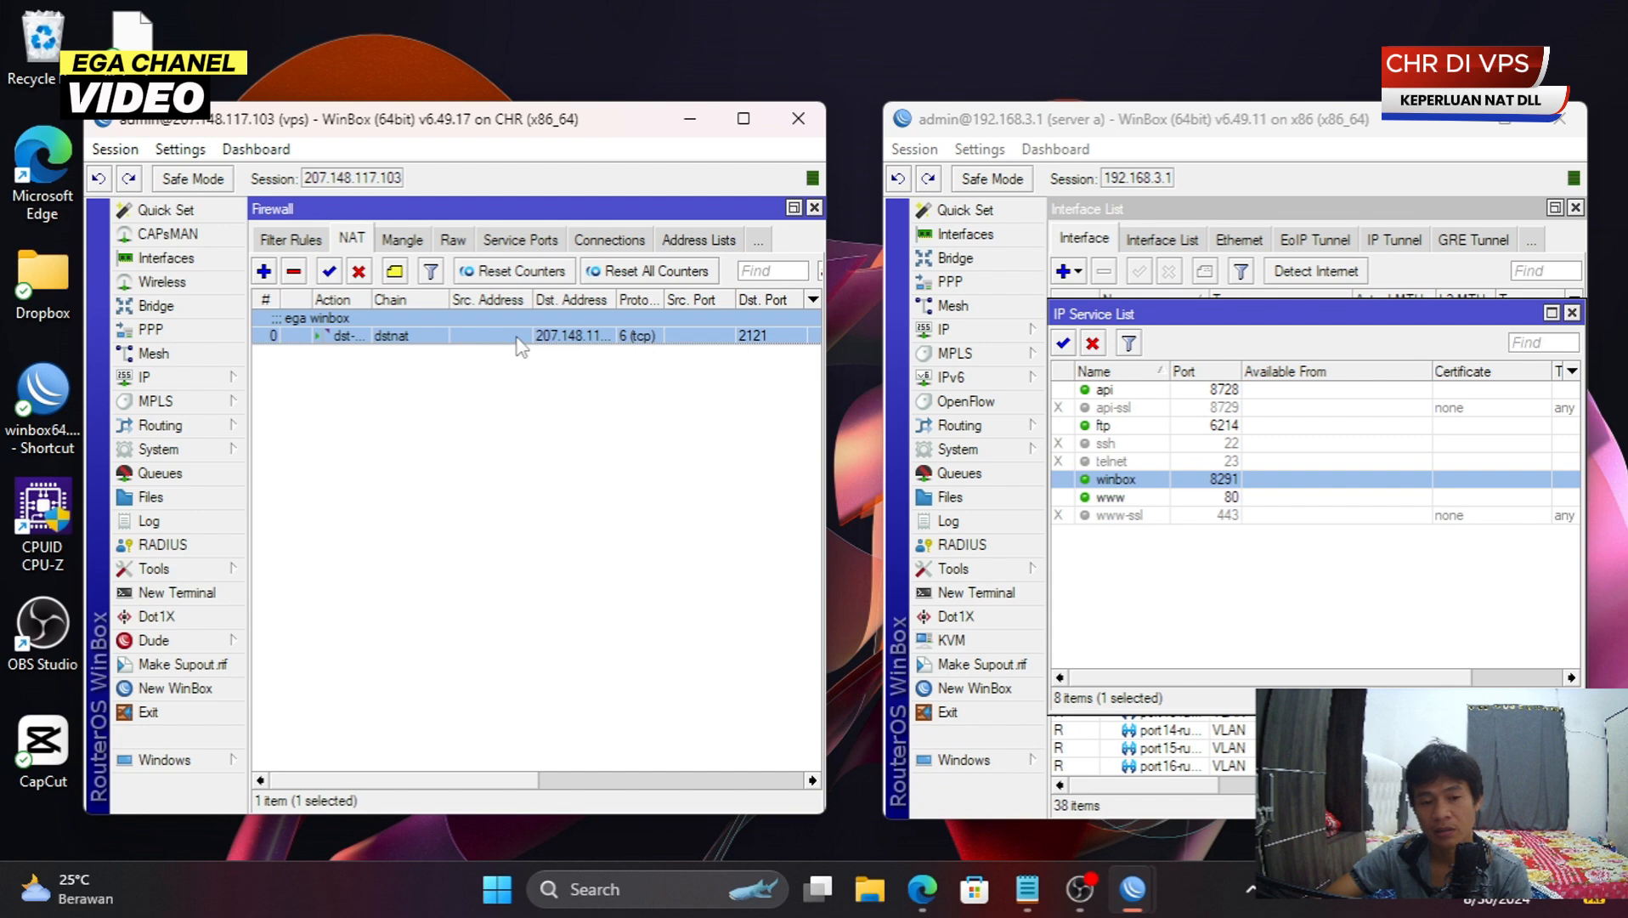
# - Open the port-2121 ega winbox rule, try a copy, then commit and close it
pyautogui.click(504, 433)
pyautogui.click(536, 338)
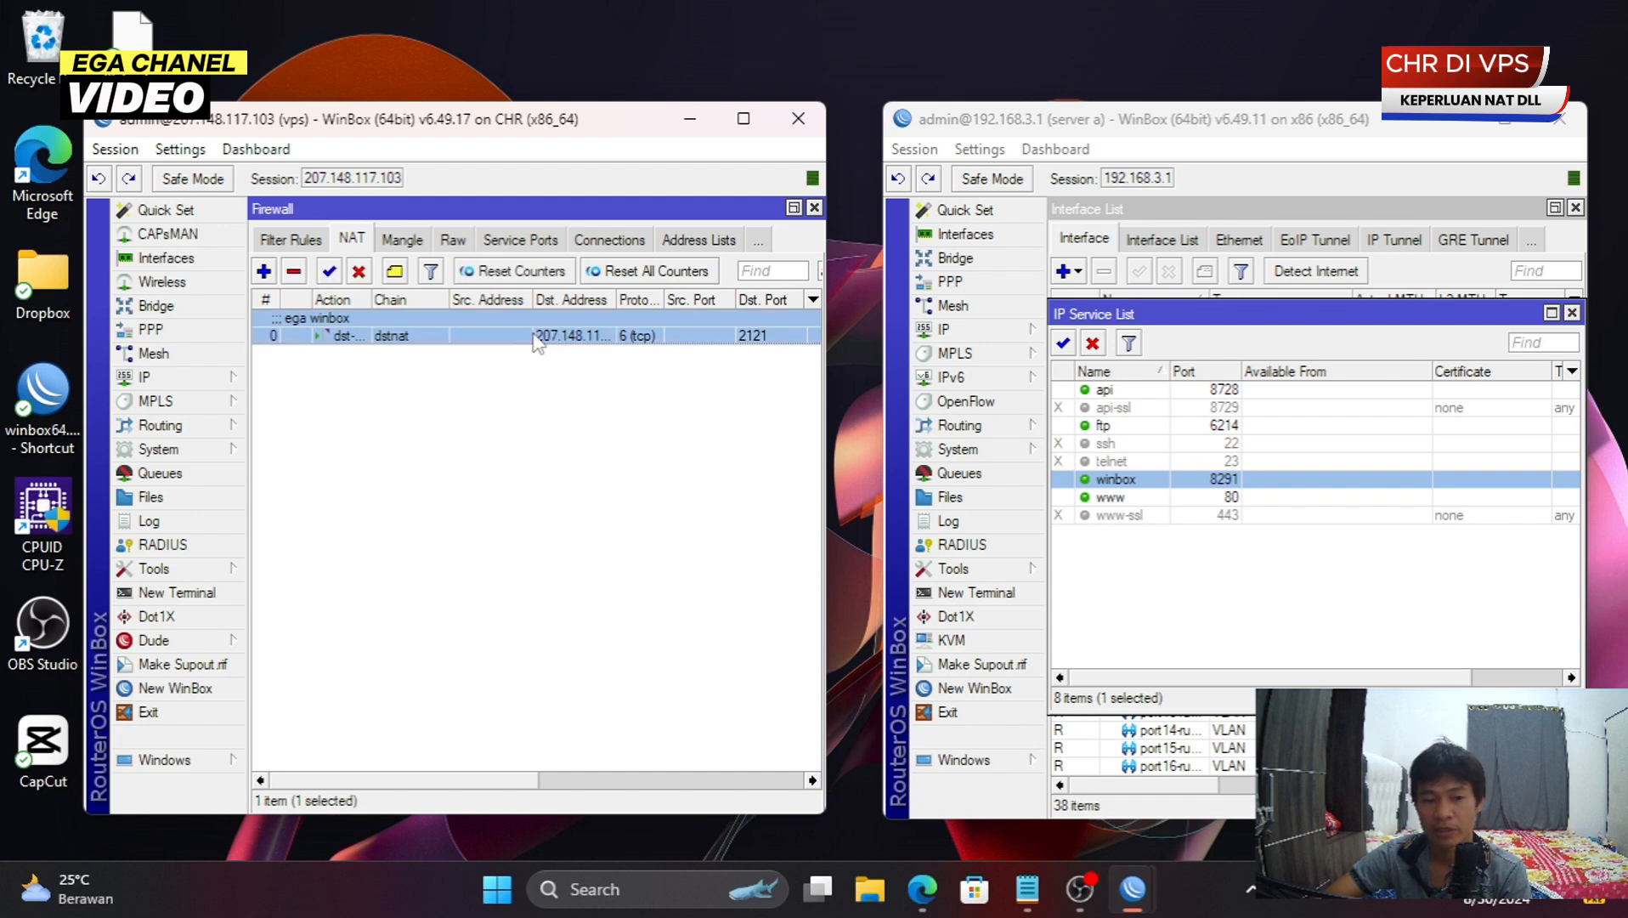
pyautogui.doubleClick(536, 339)
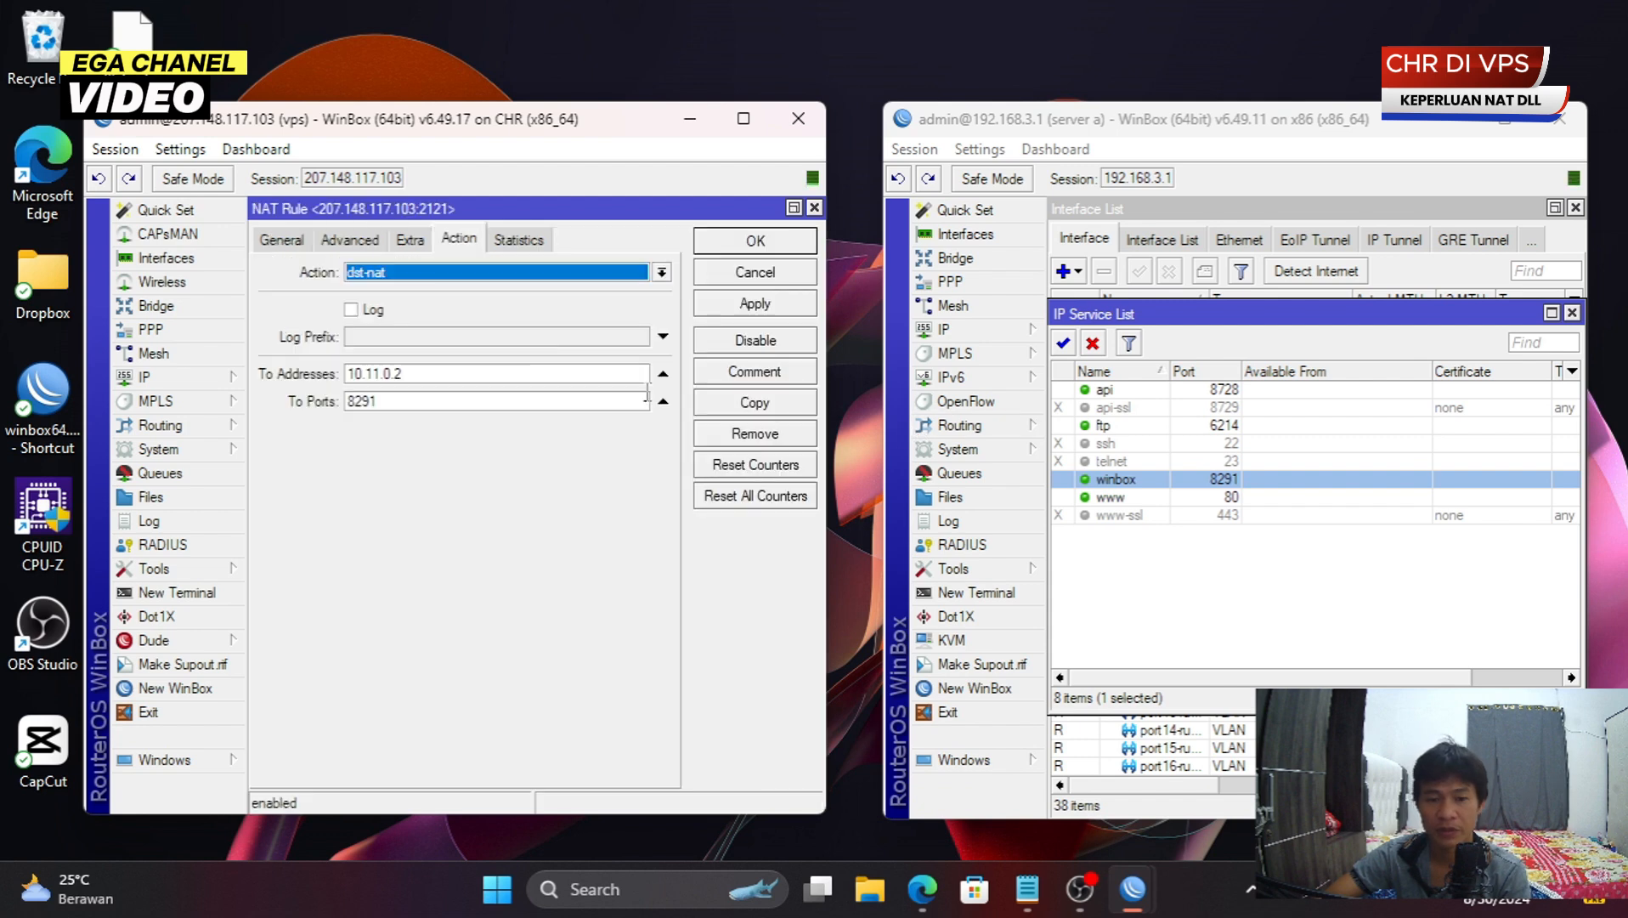
pyautogui.click(731, 404)
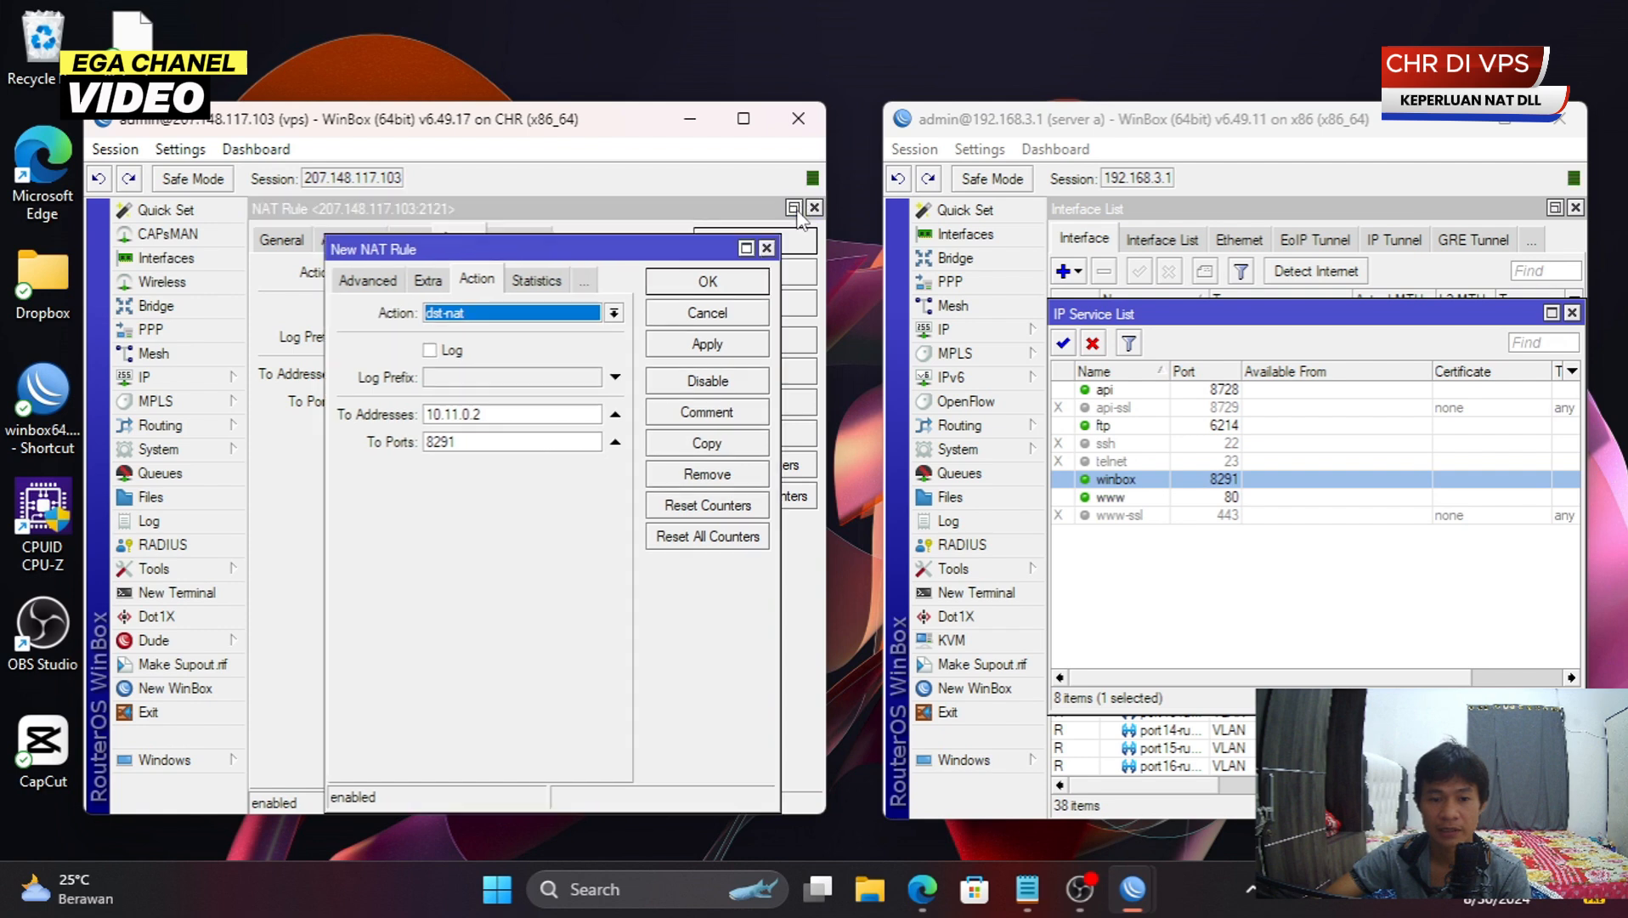
pyautogui.moveTo(600, 254); pyautogui.dragTo(699, 252)
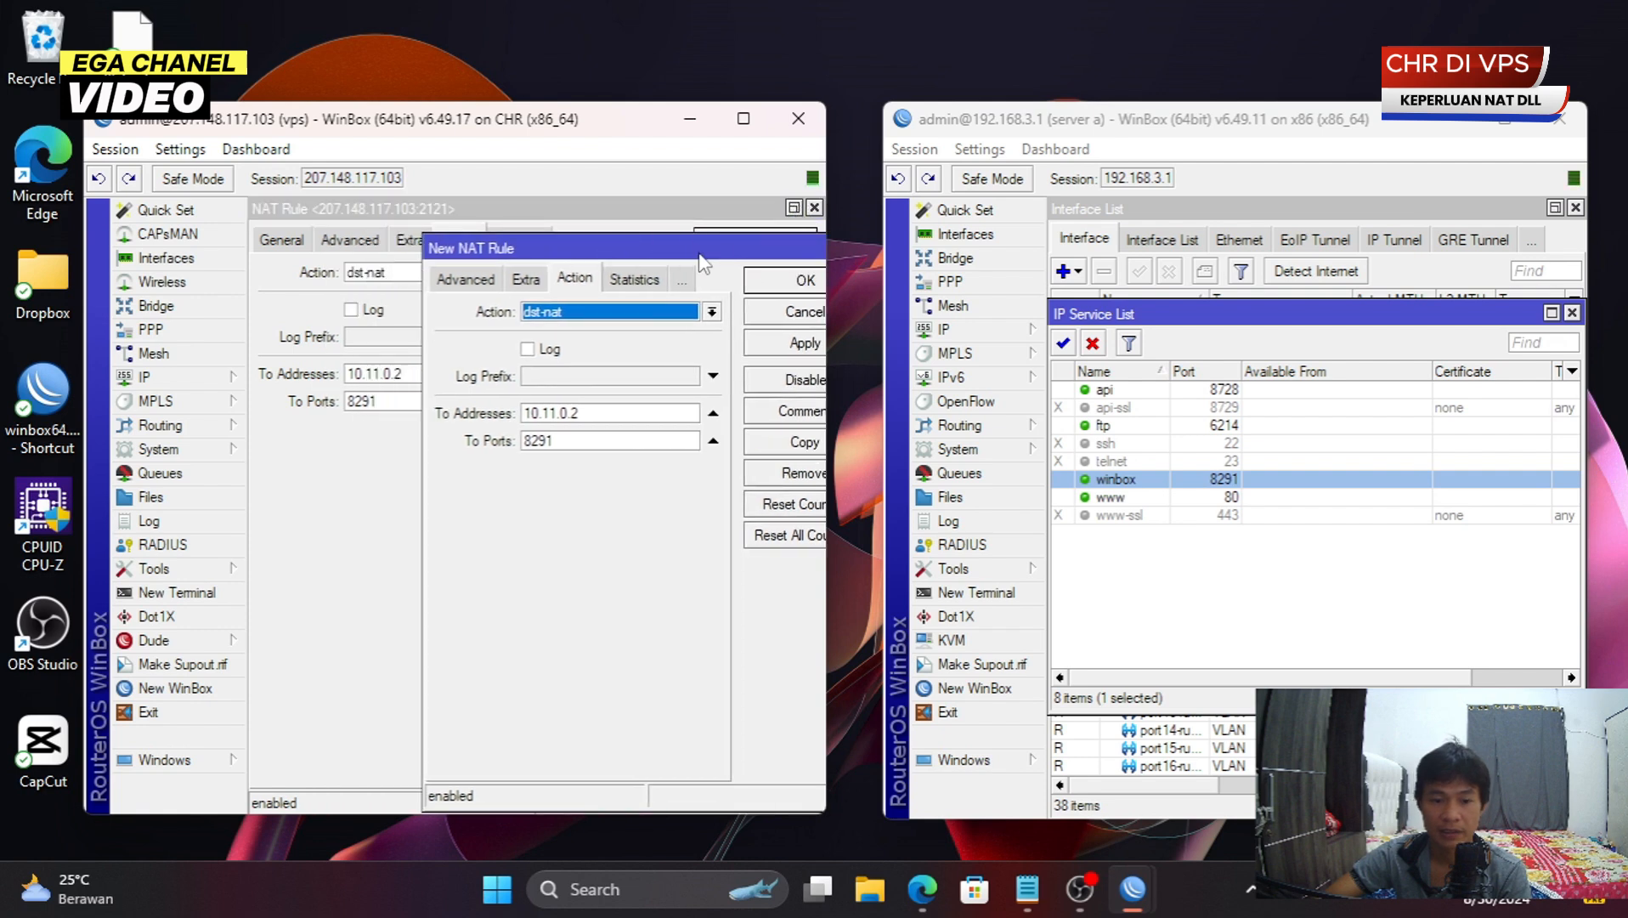
pyautogui.doubleClick(559, 253)
pyautogui.click(757, 374)
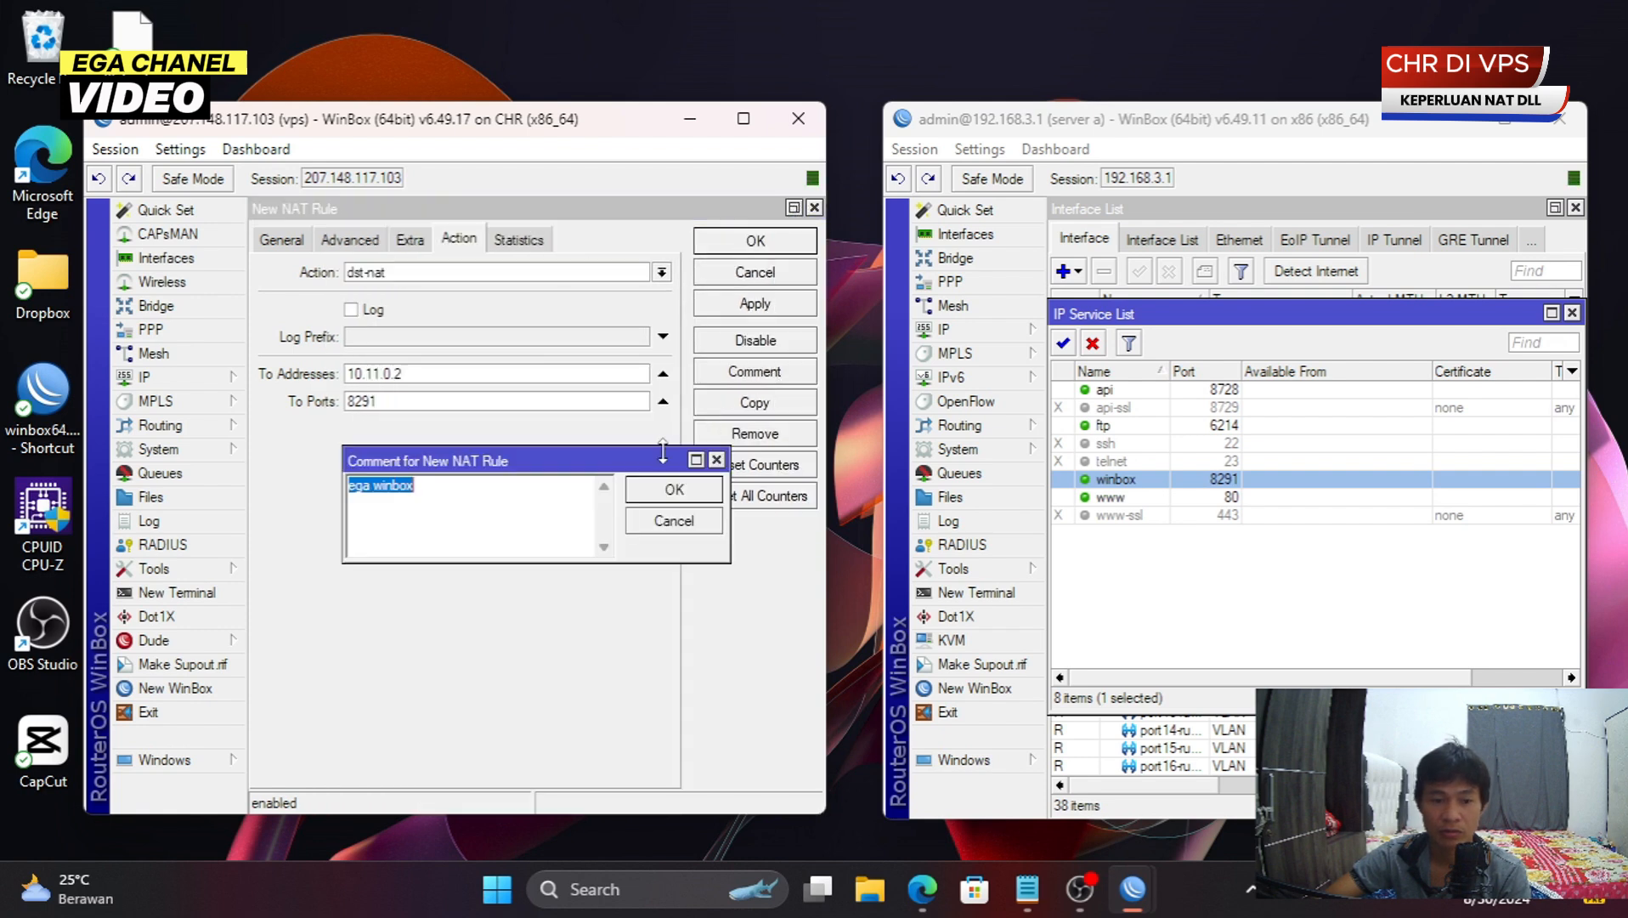
pyautogui.click(675, 520)
pyautogui.click(722, 304)
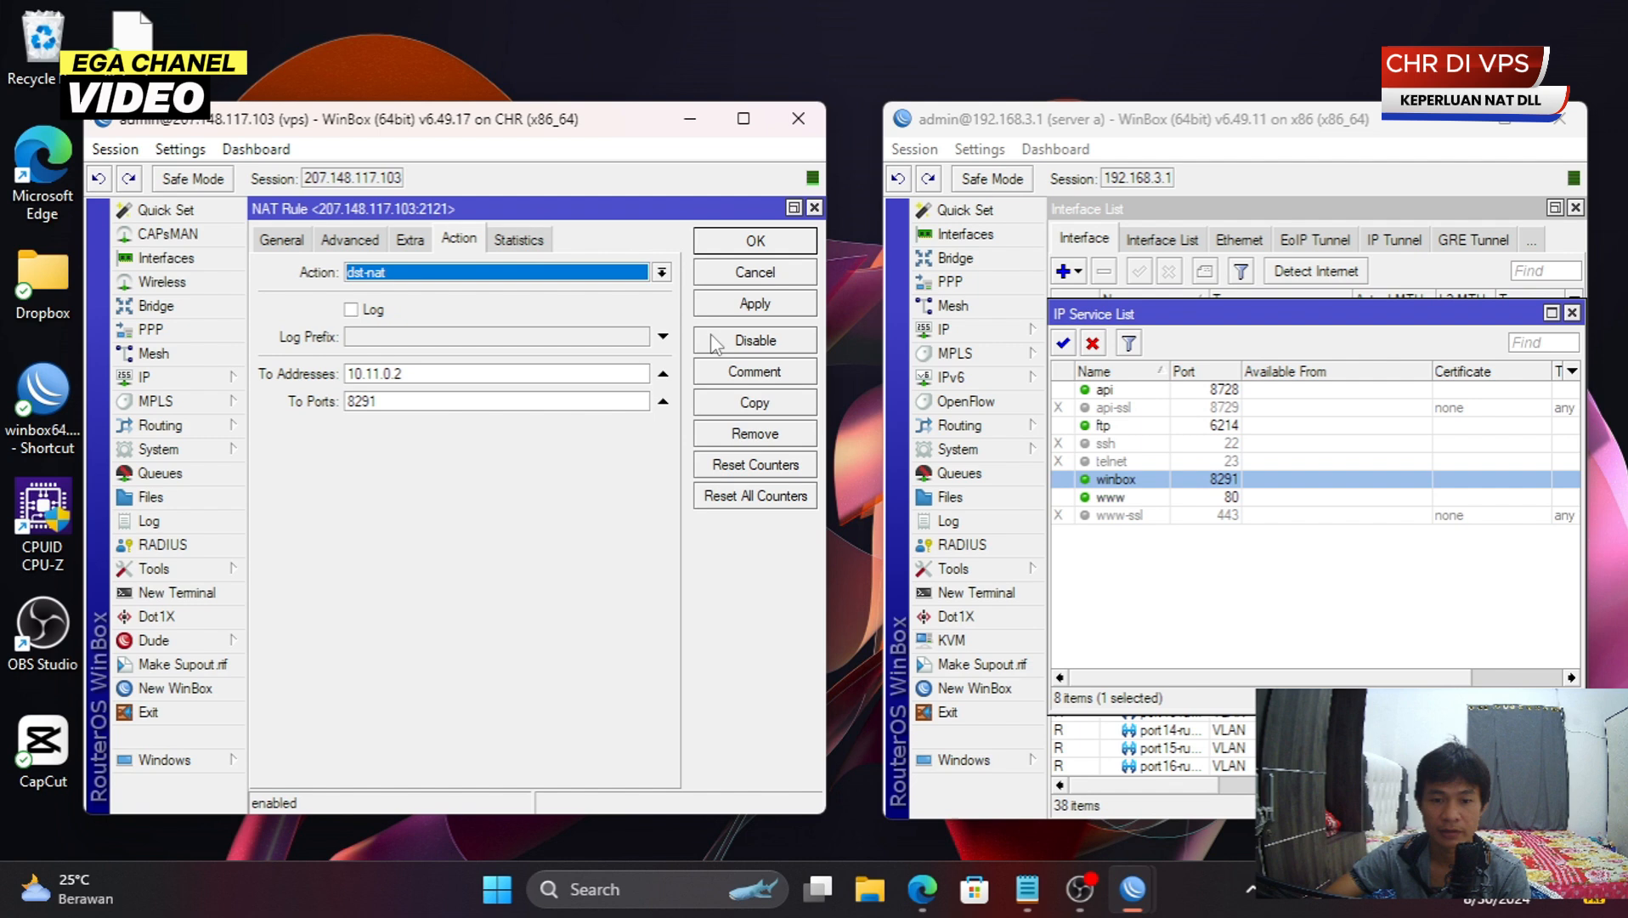
pyautogui.click(705, 276)
# - Copy the ega winbox rule and comment the copy 'ega port 80/http'
pyautogui.doubleClick(569, 333)
pyautogui.click(698, 406)
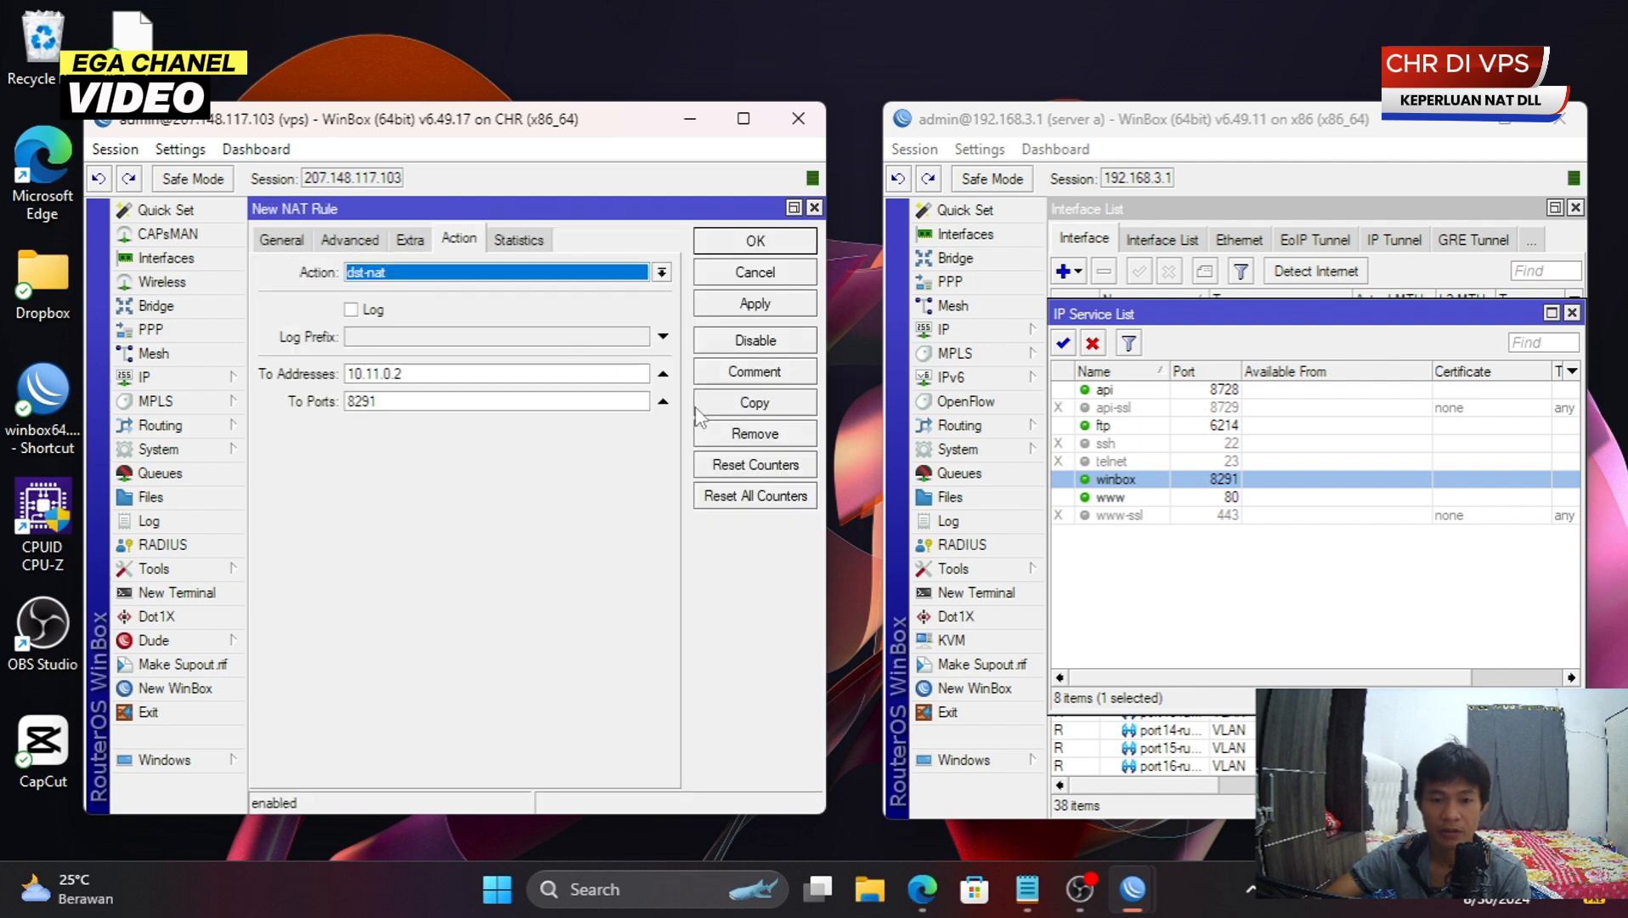
pyautogui.click(724, 379)
pyautogui.click(488, 481)
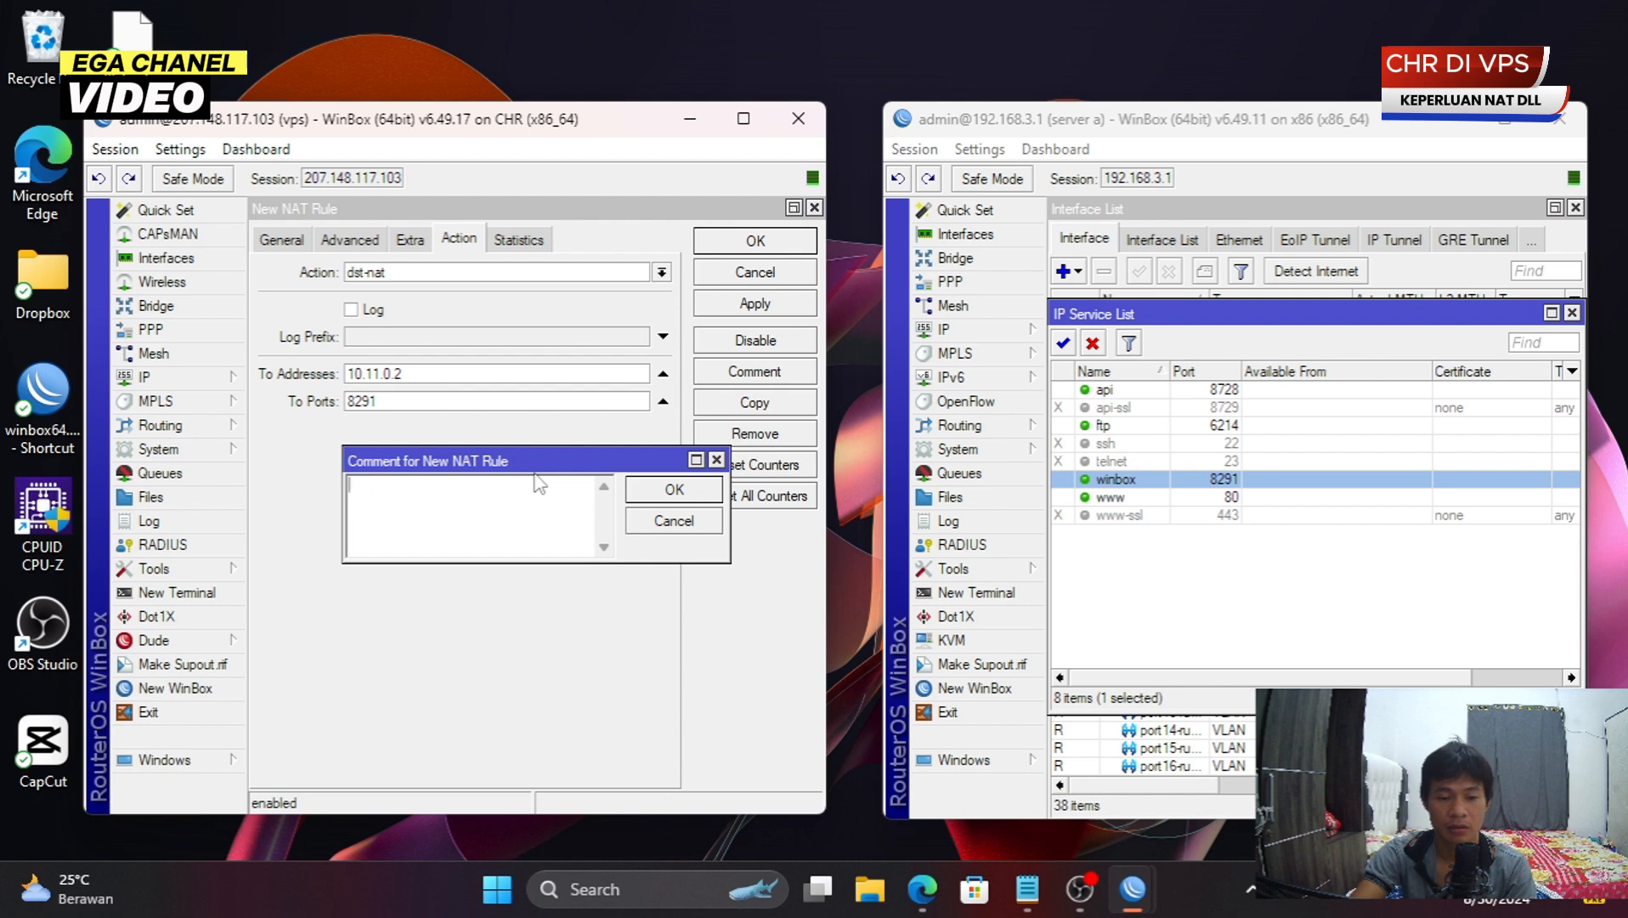
pyautogui.write('ega port 80/http')
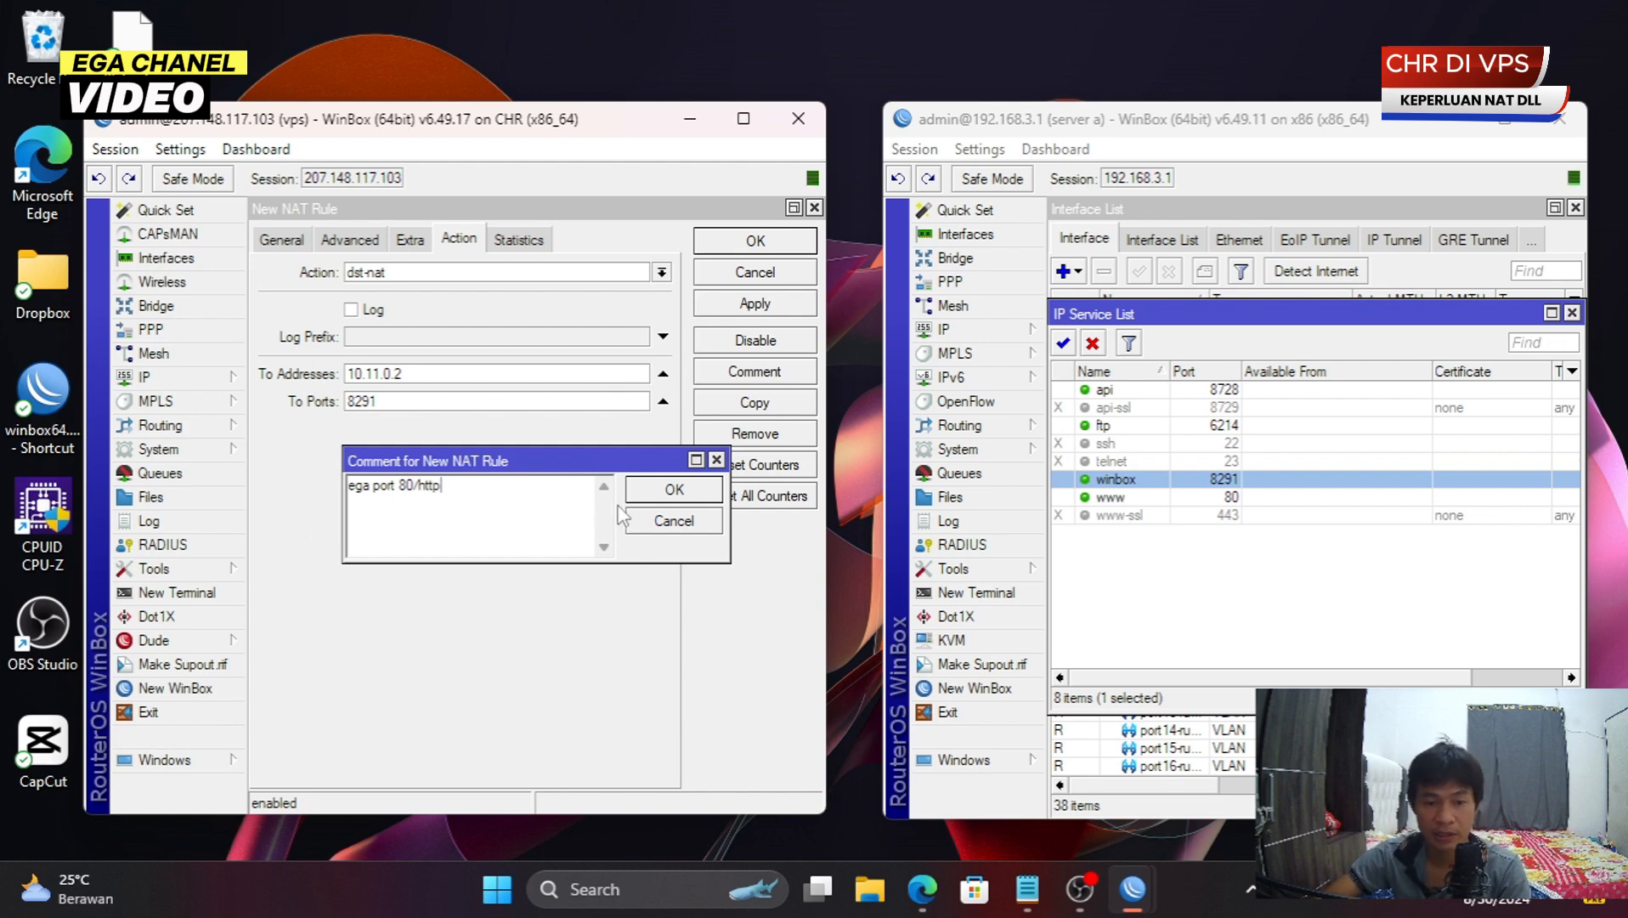
pyautogui.click(659, 495)
# - Set the copy's To Ports to the www port 80 and save it
pyautogui.doubleClick(544, 400)
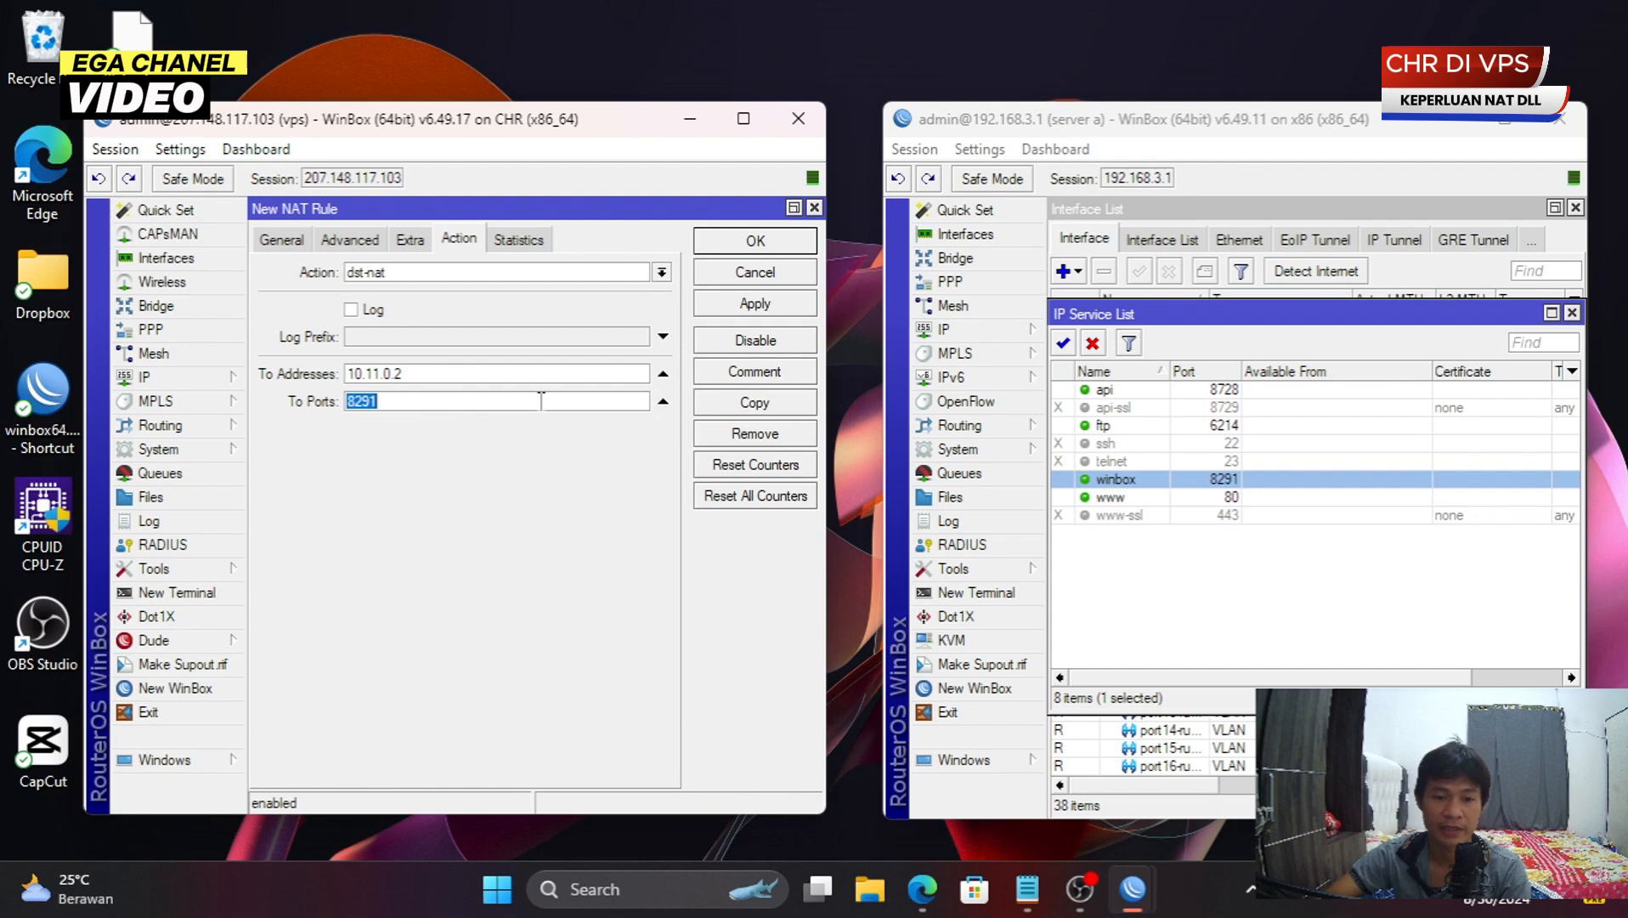
pyautogui.click(1137, 499)
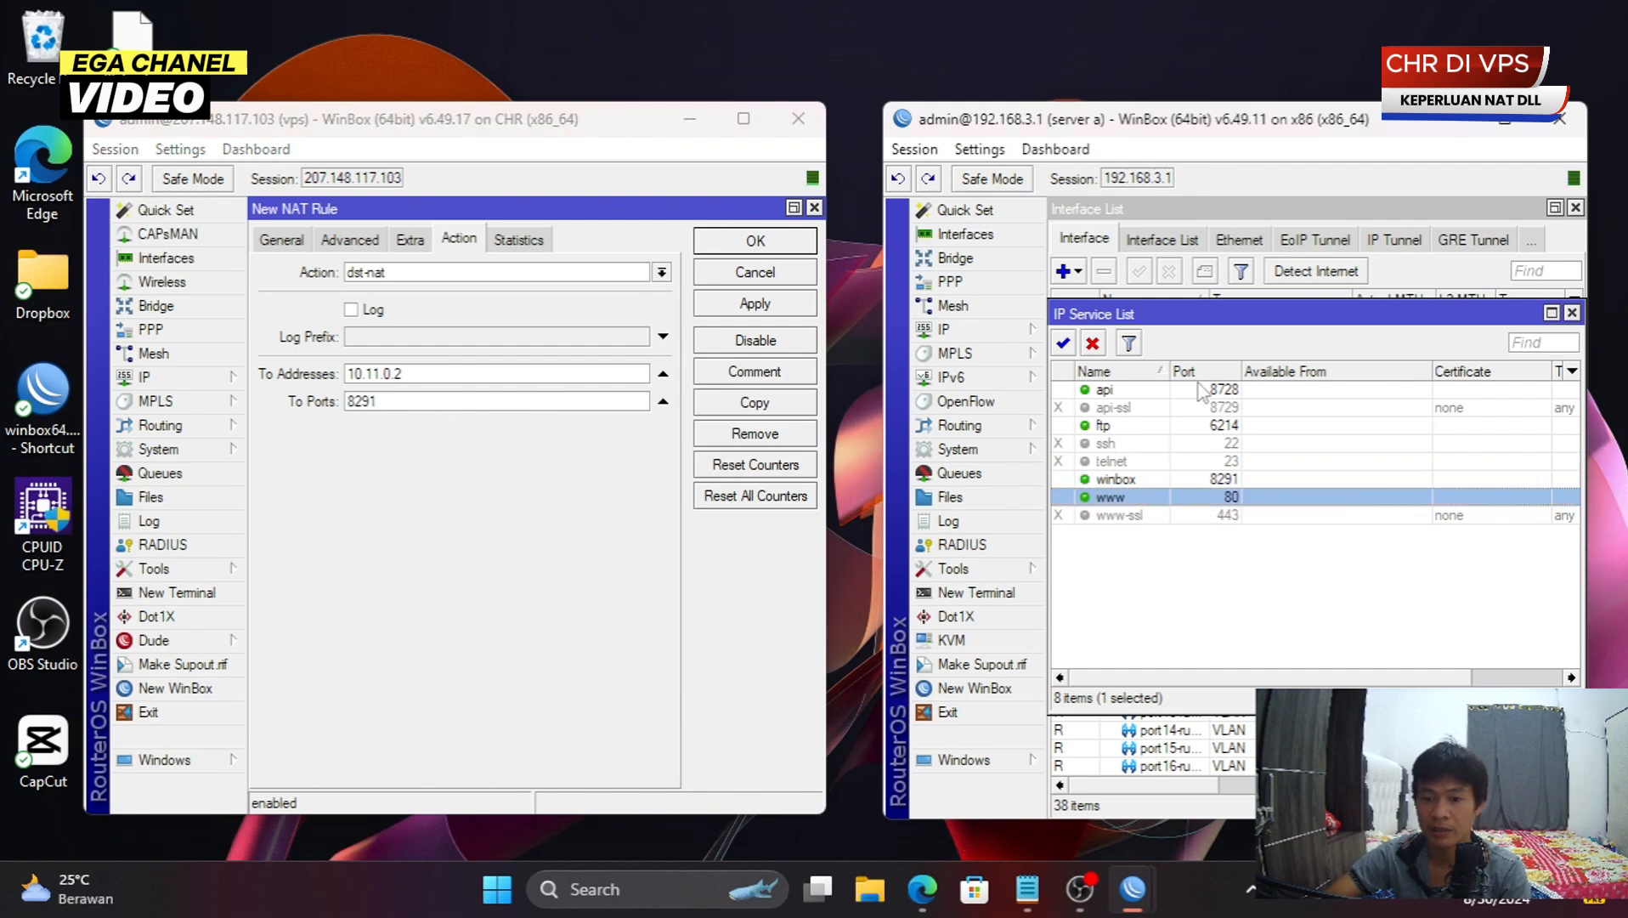
pyautogui.doubleClick(463, 400)
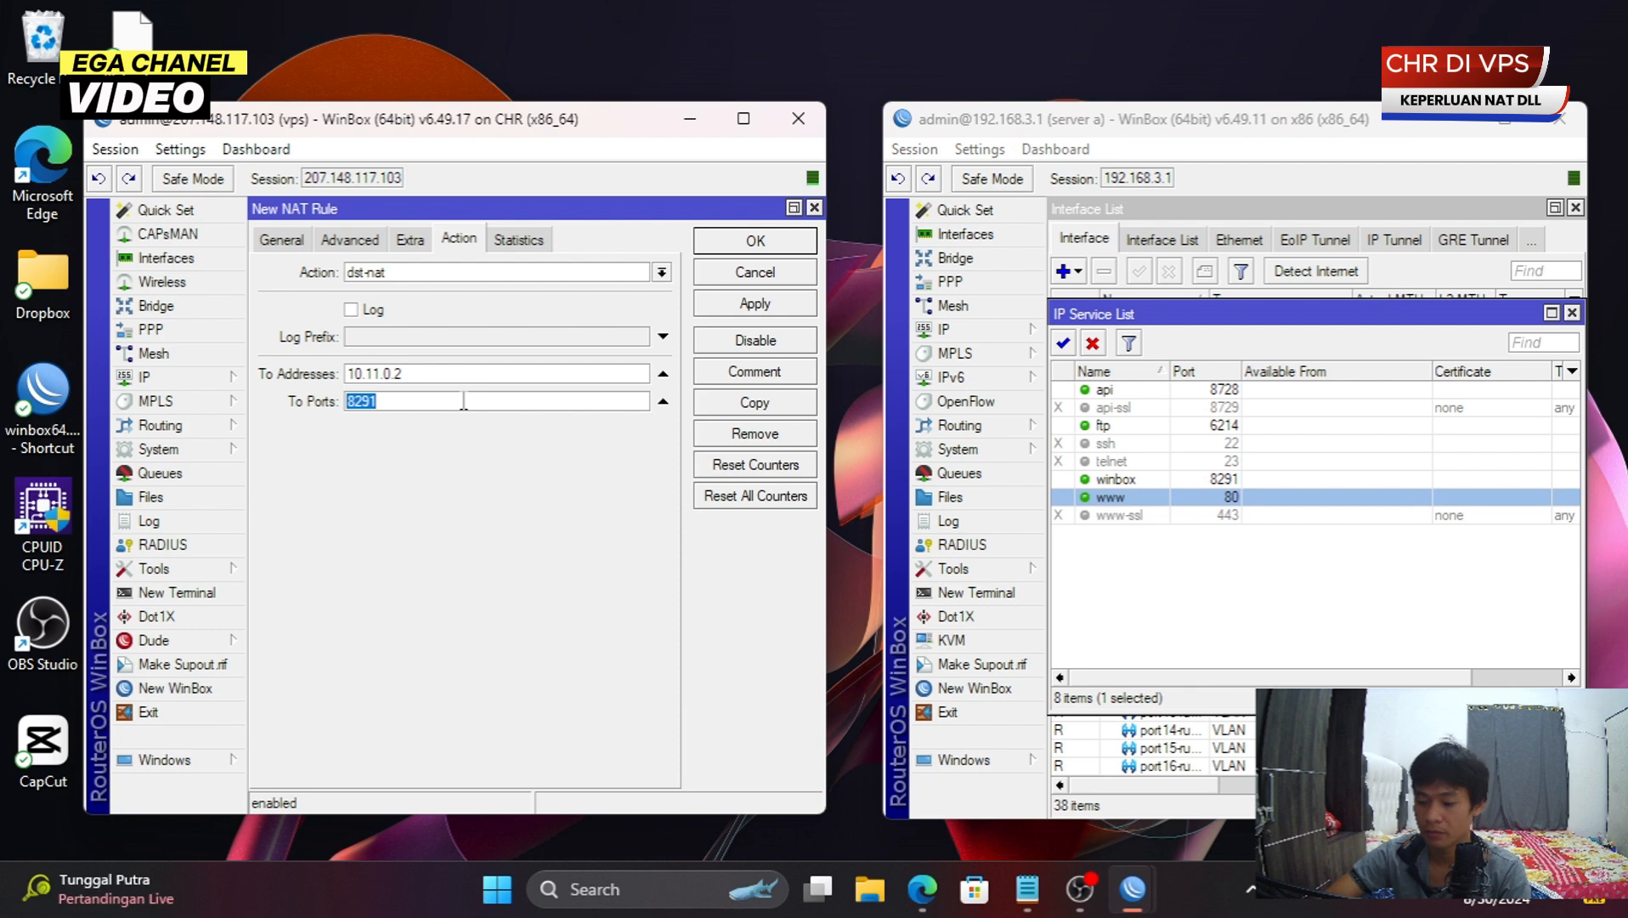
pyautogui.write('80')
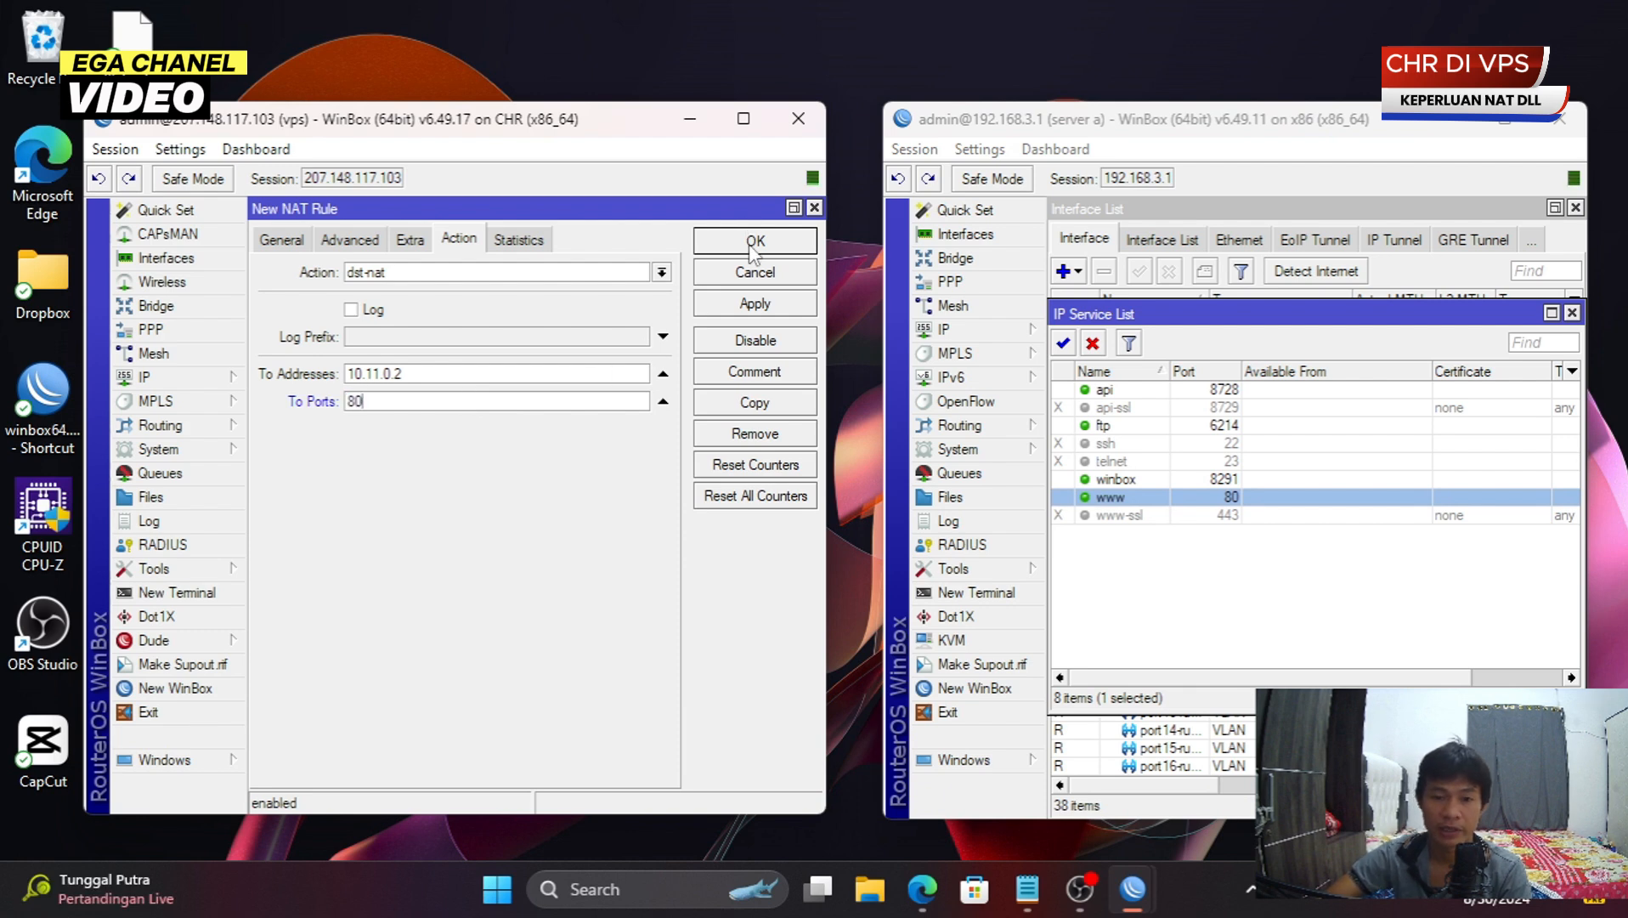
pyautogui.click(750, 245)
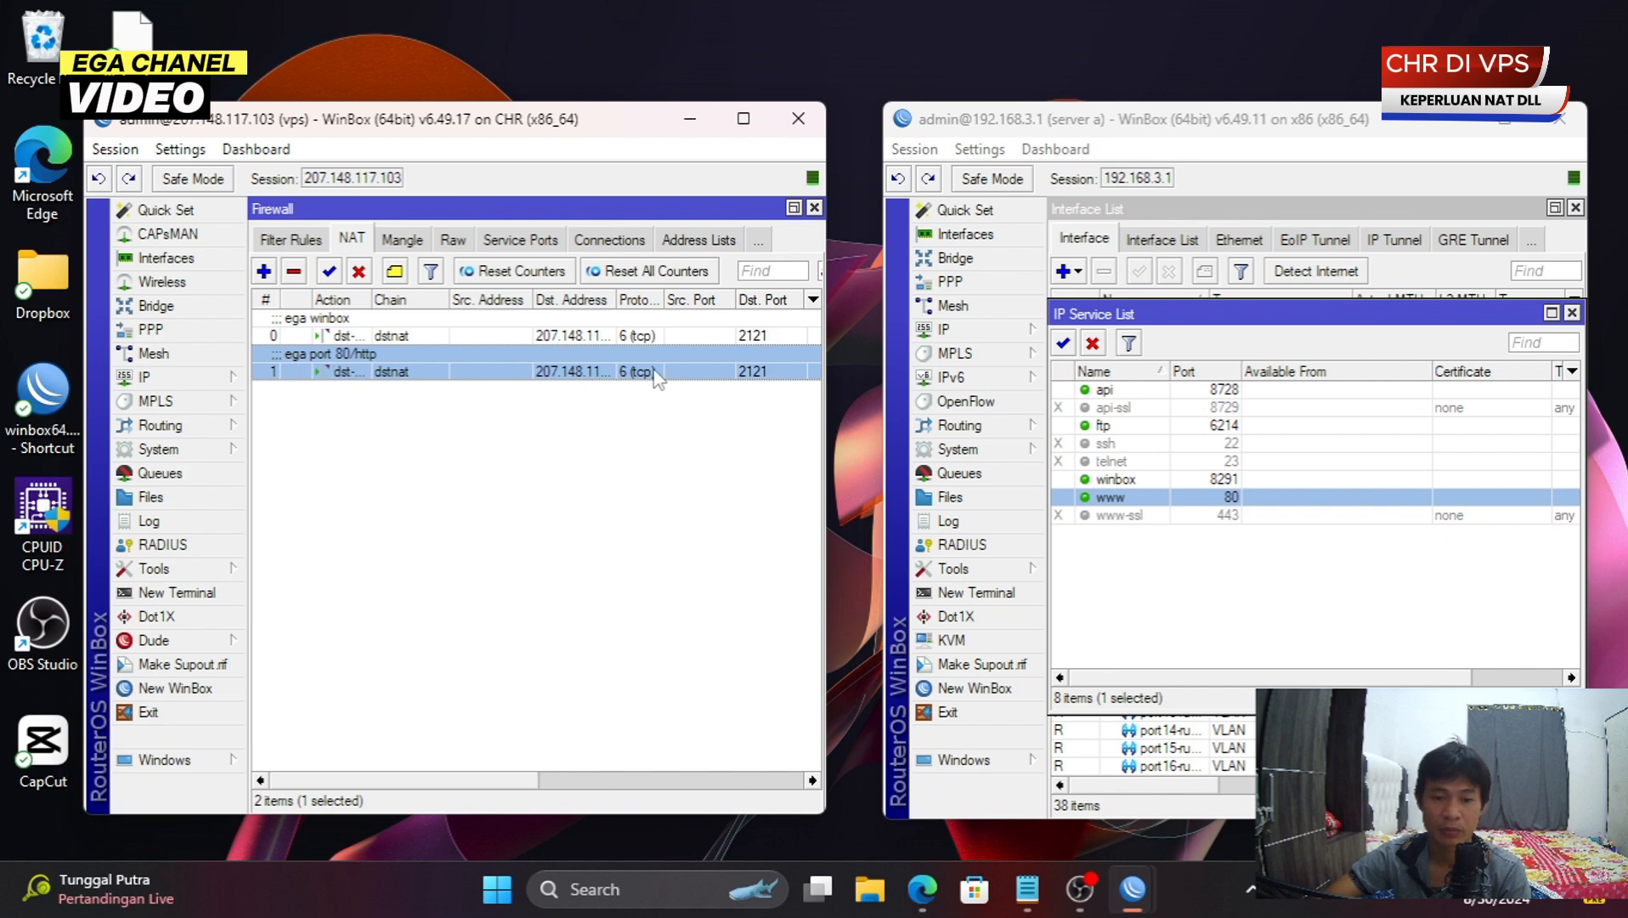
# - Change the new rule's Dst. Port from 2121 to 2122 and save it
pyautogui.doubleClick(775, 385)
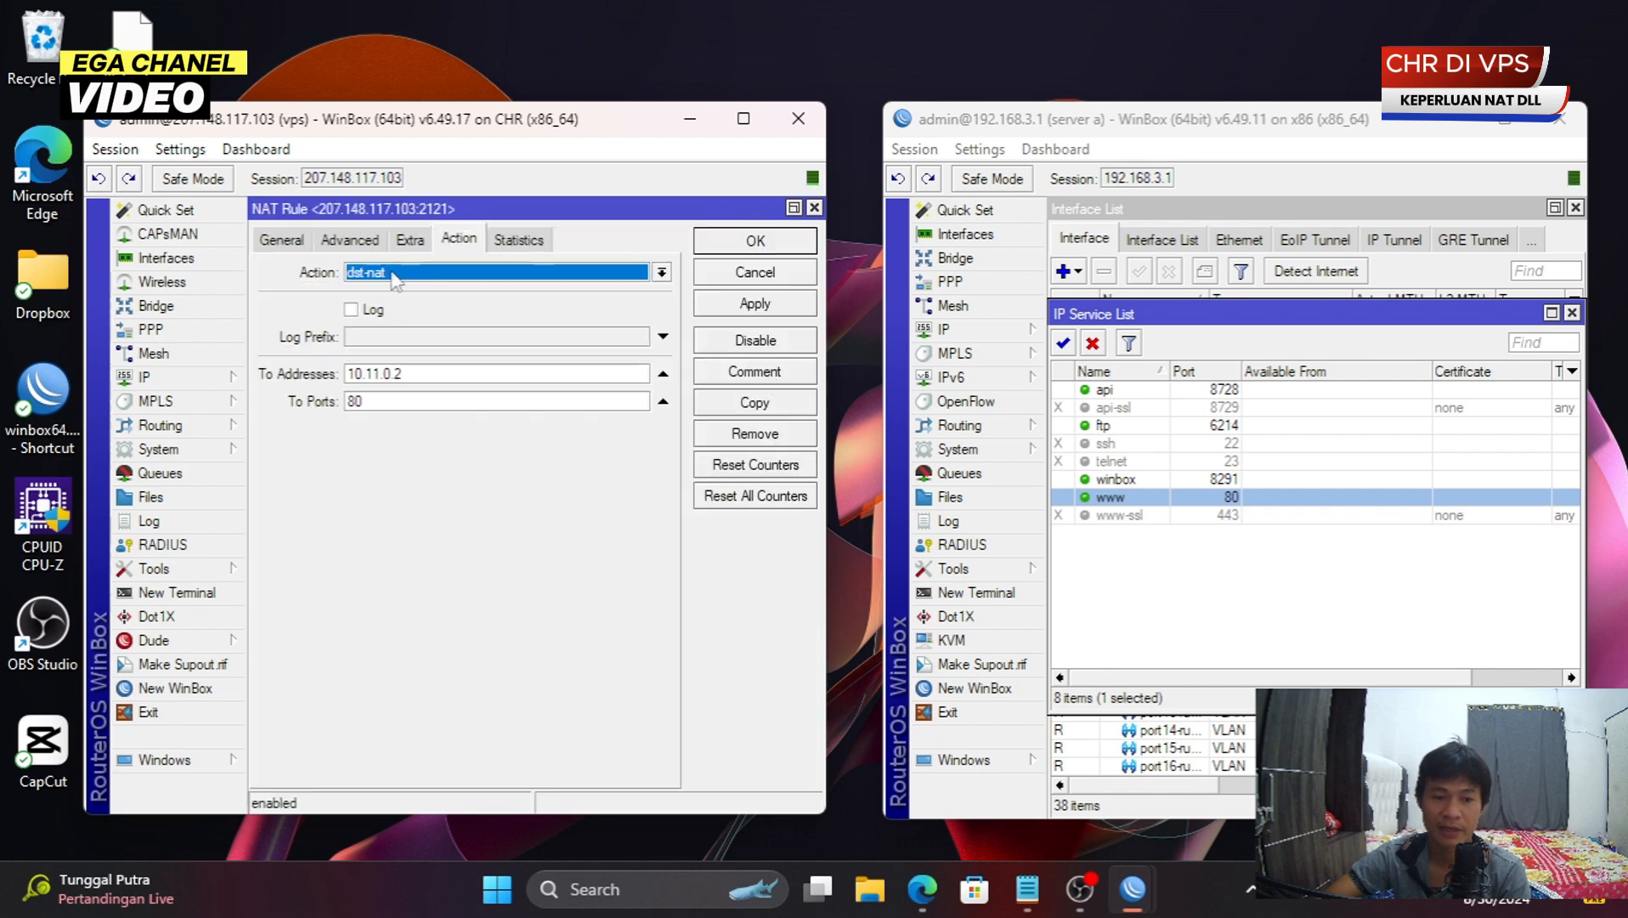
pyautogui.click(293, 242)
pyautogui.doubleClick(456, 414)
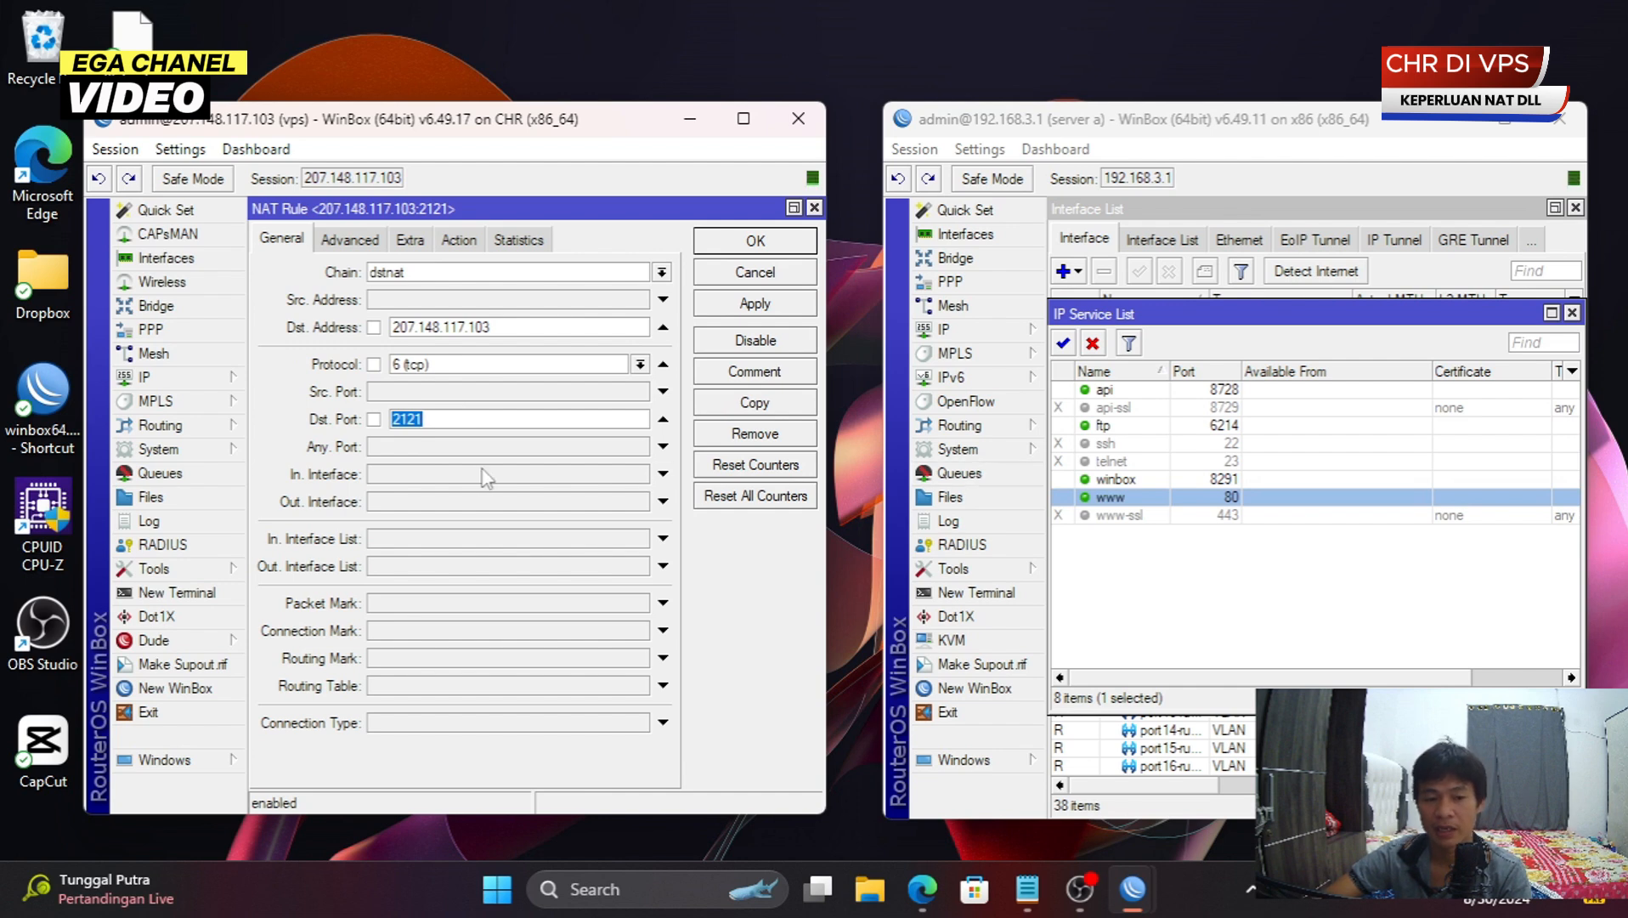
pyautogui.write('21')
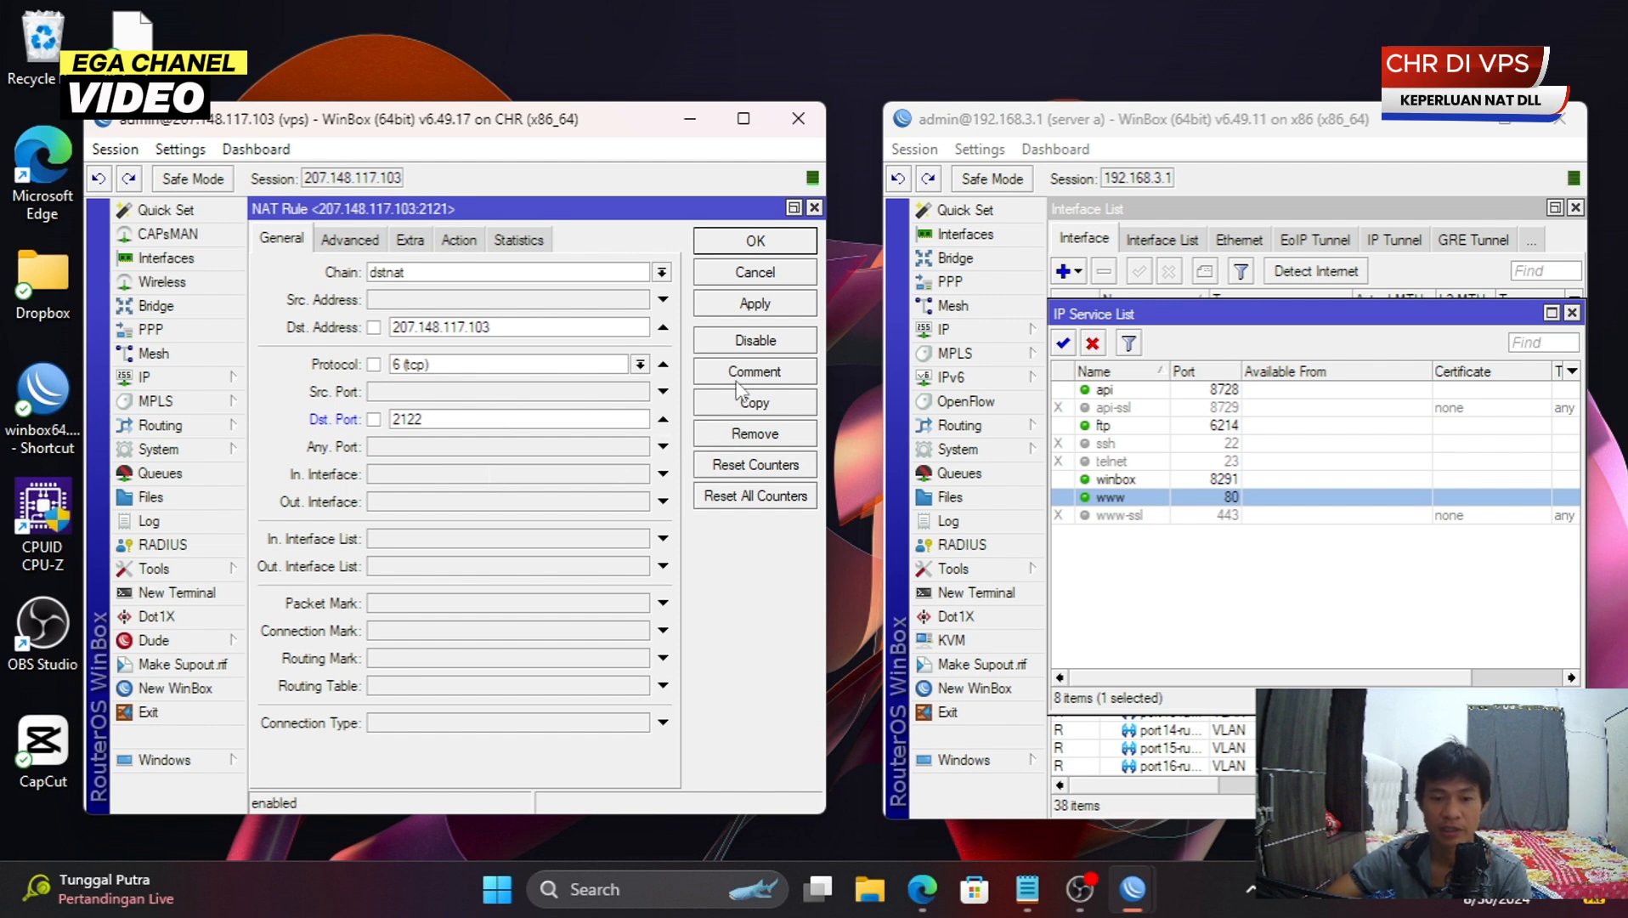
pyautogui.click(756, 241)
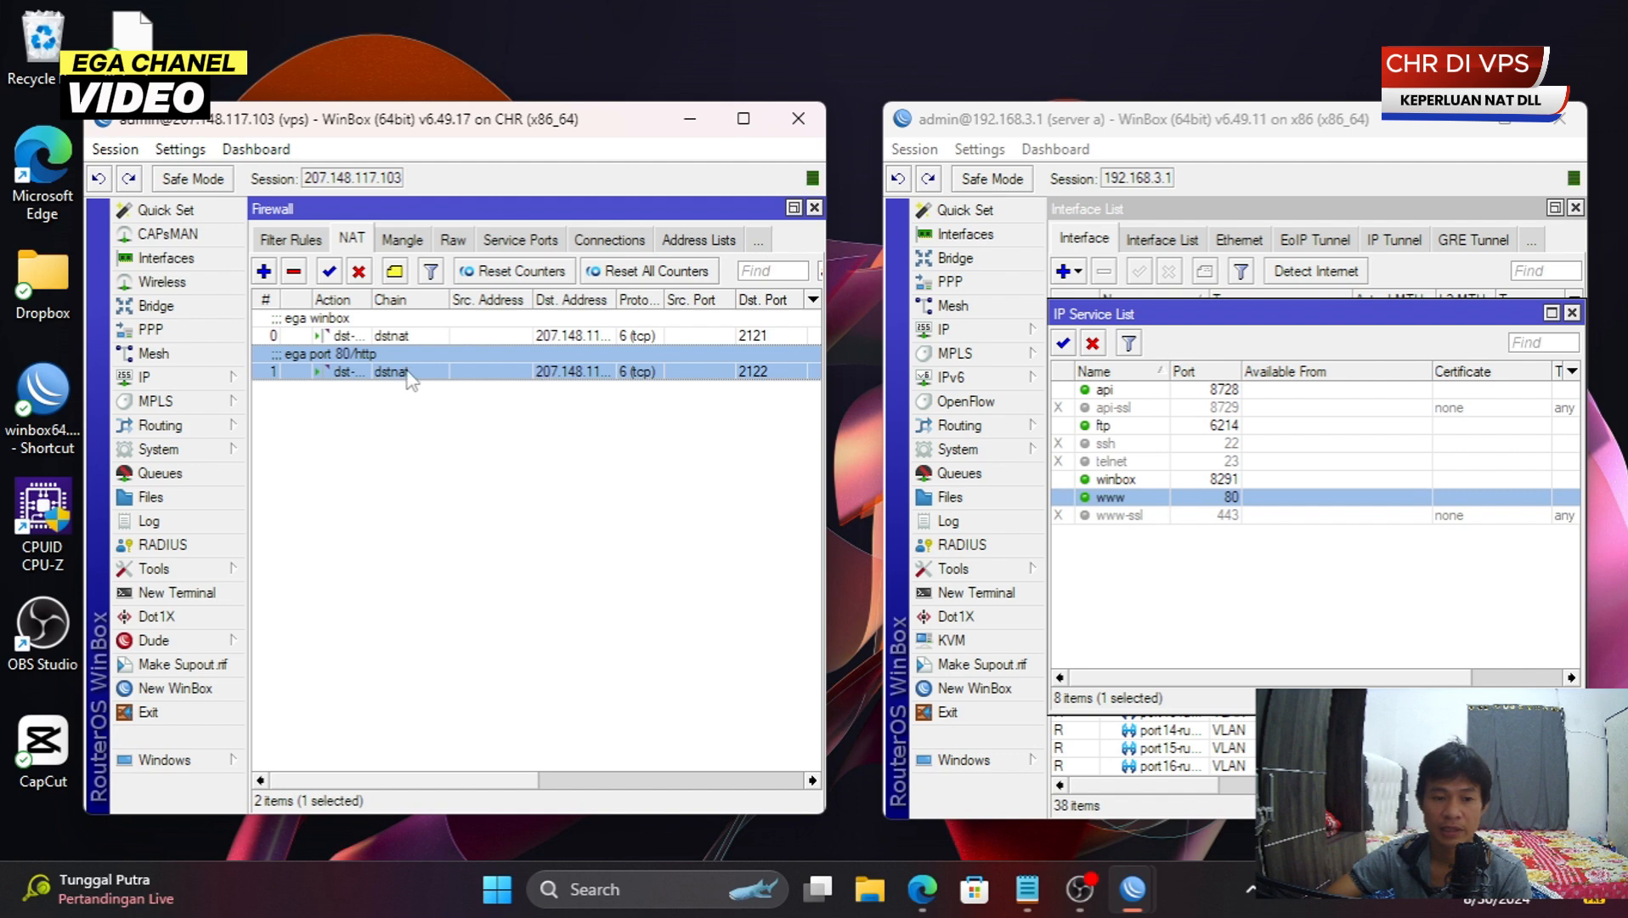
# - Copy the port 80 rule and set the copy's Dst. Port to 2123
pyautogui.doubleClick(611, 374)
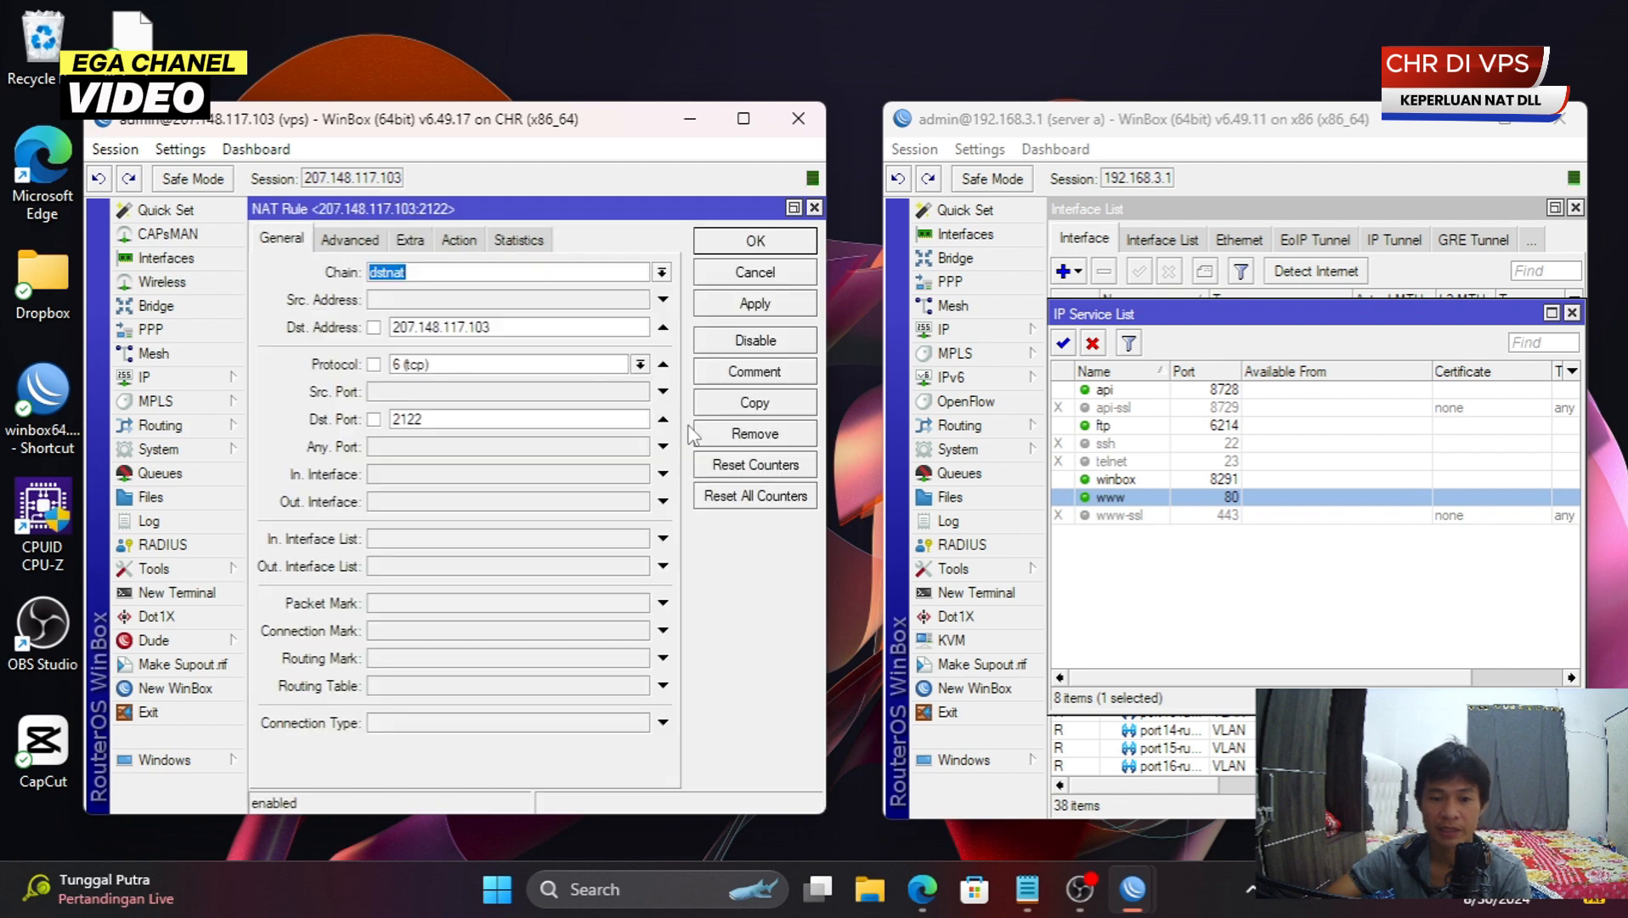
pyautogui.click(755, 402)
pyautogui.doubleClick(550, 419)
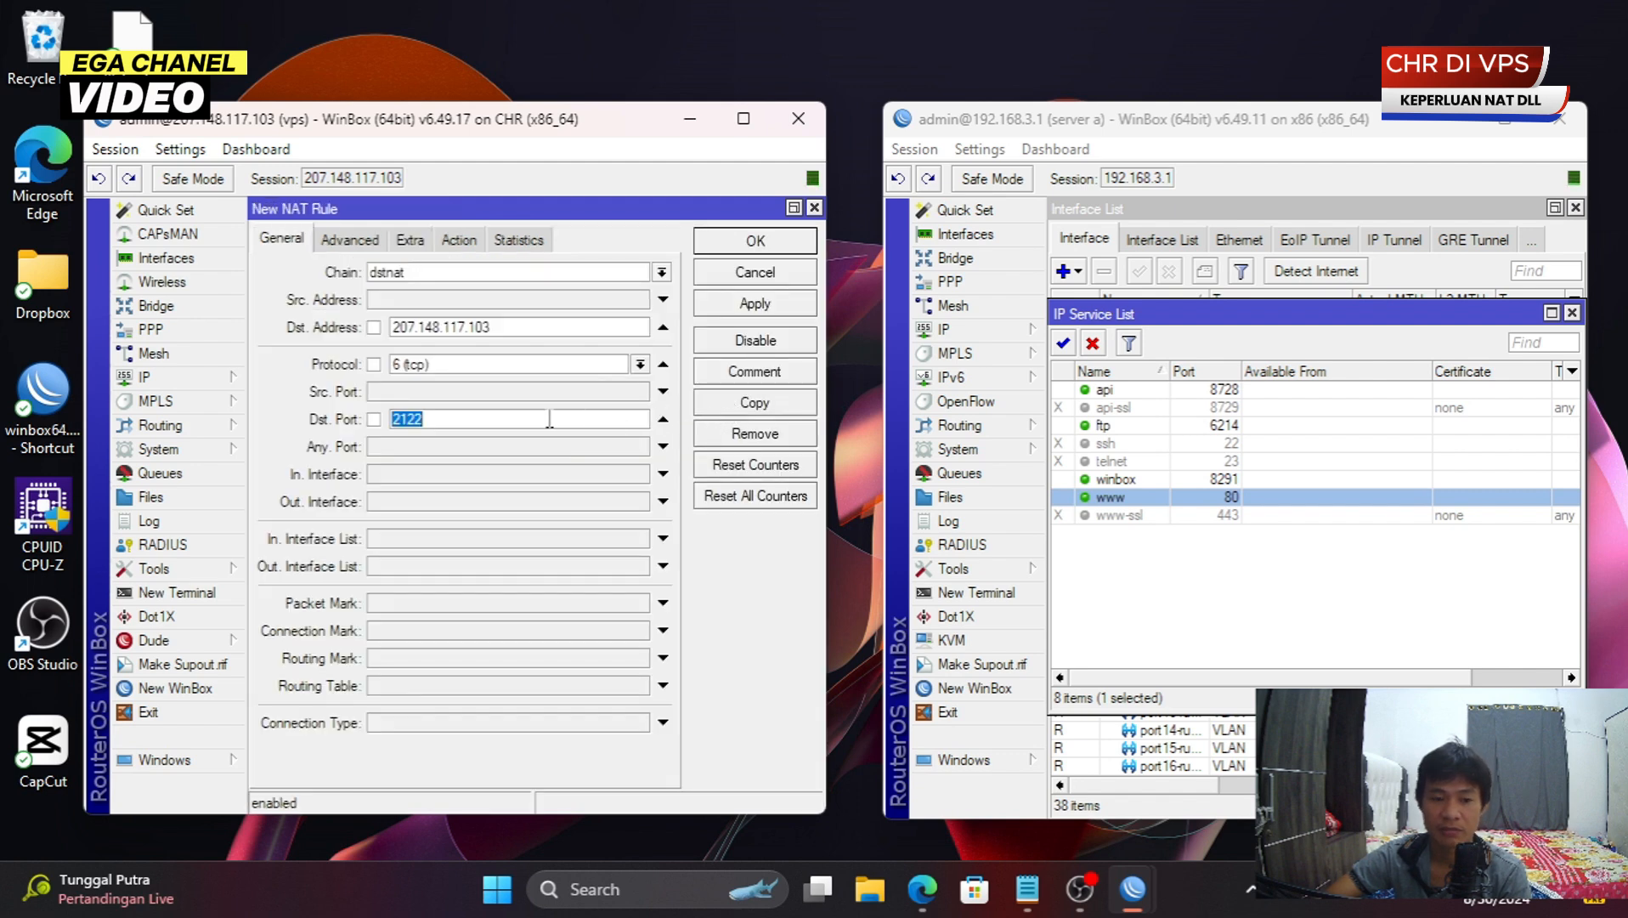
pyautogui.click(1266, 391)
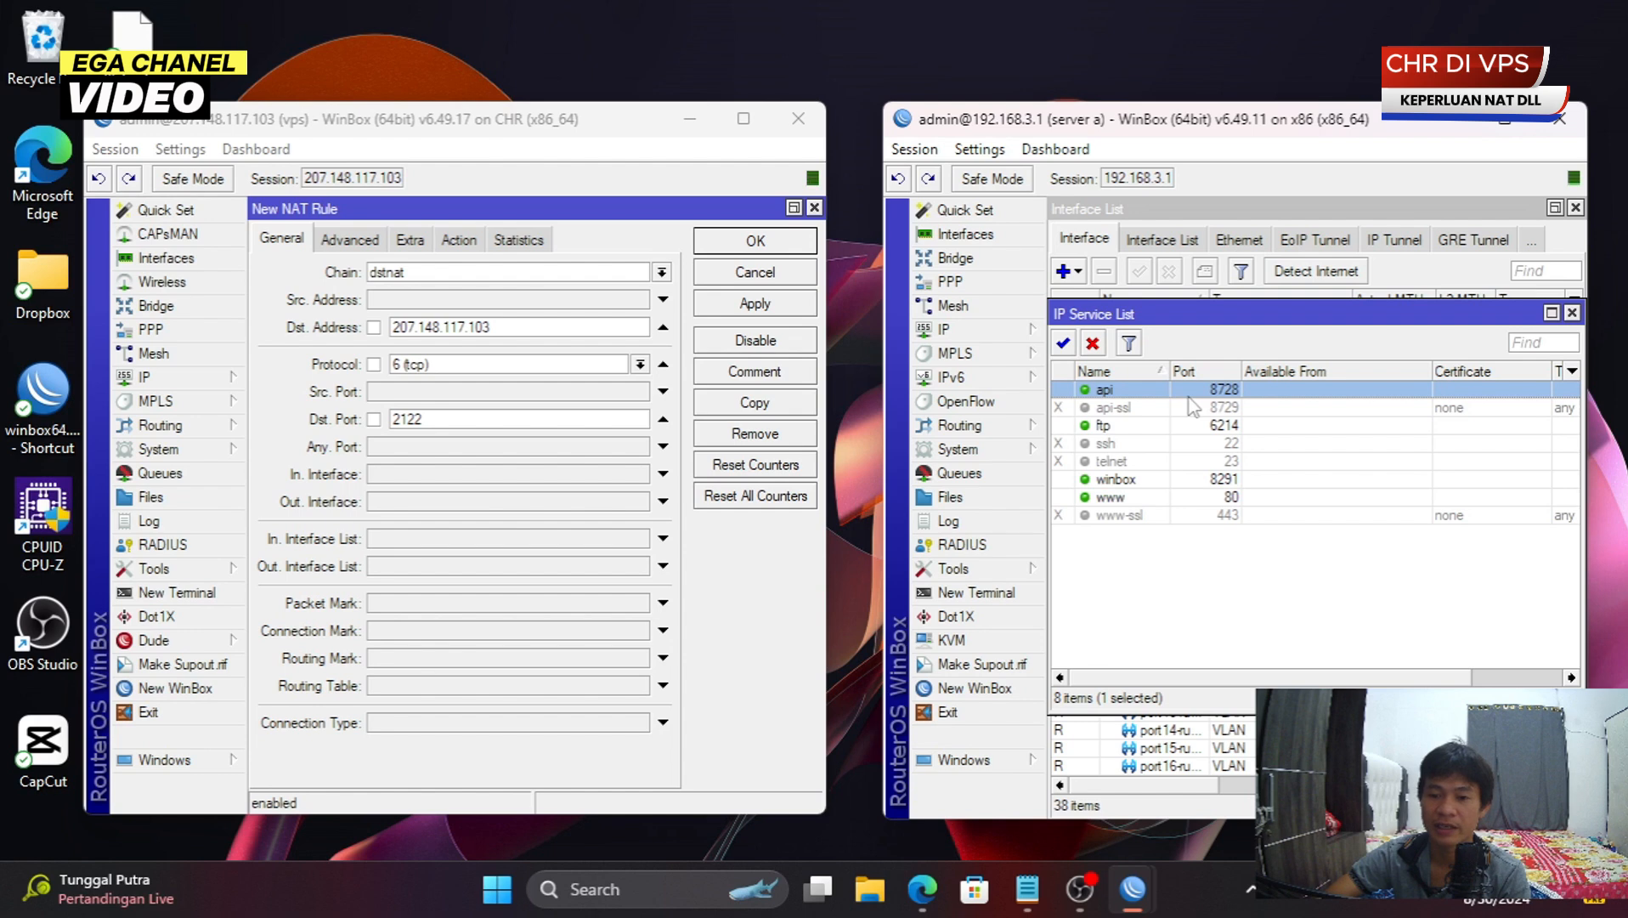
pyautogui.doubleClick(571, 417)
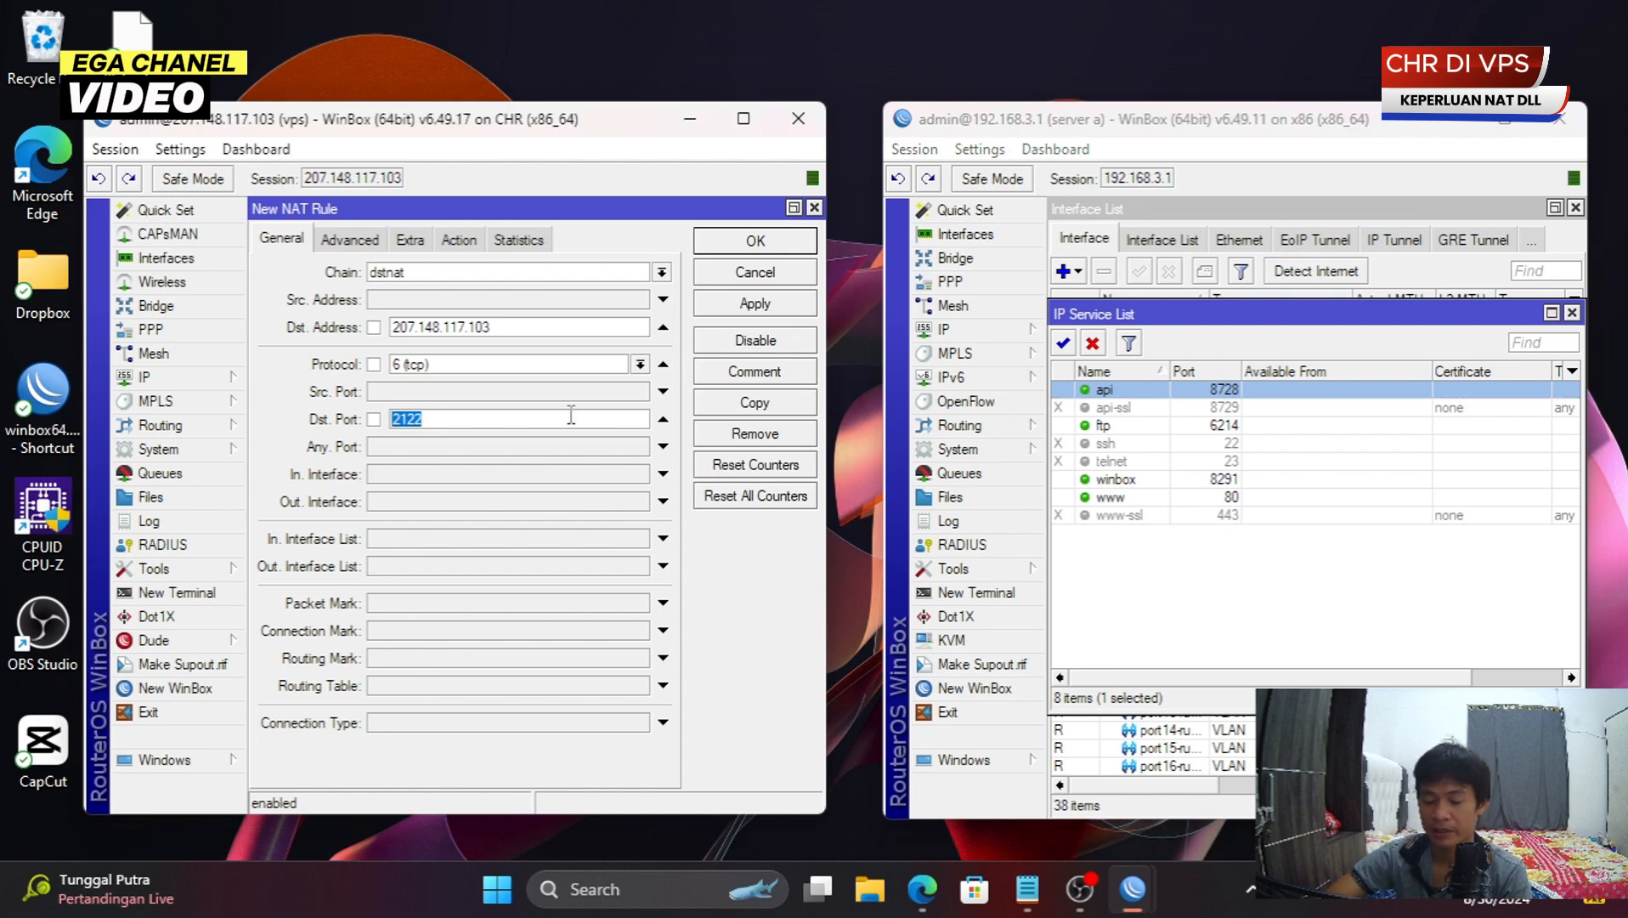
pyautogui.write('2')
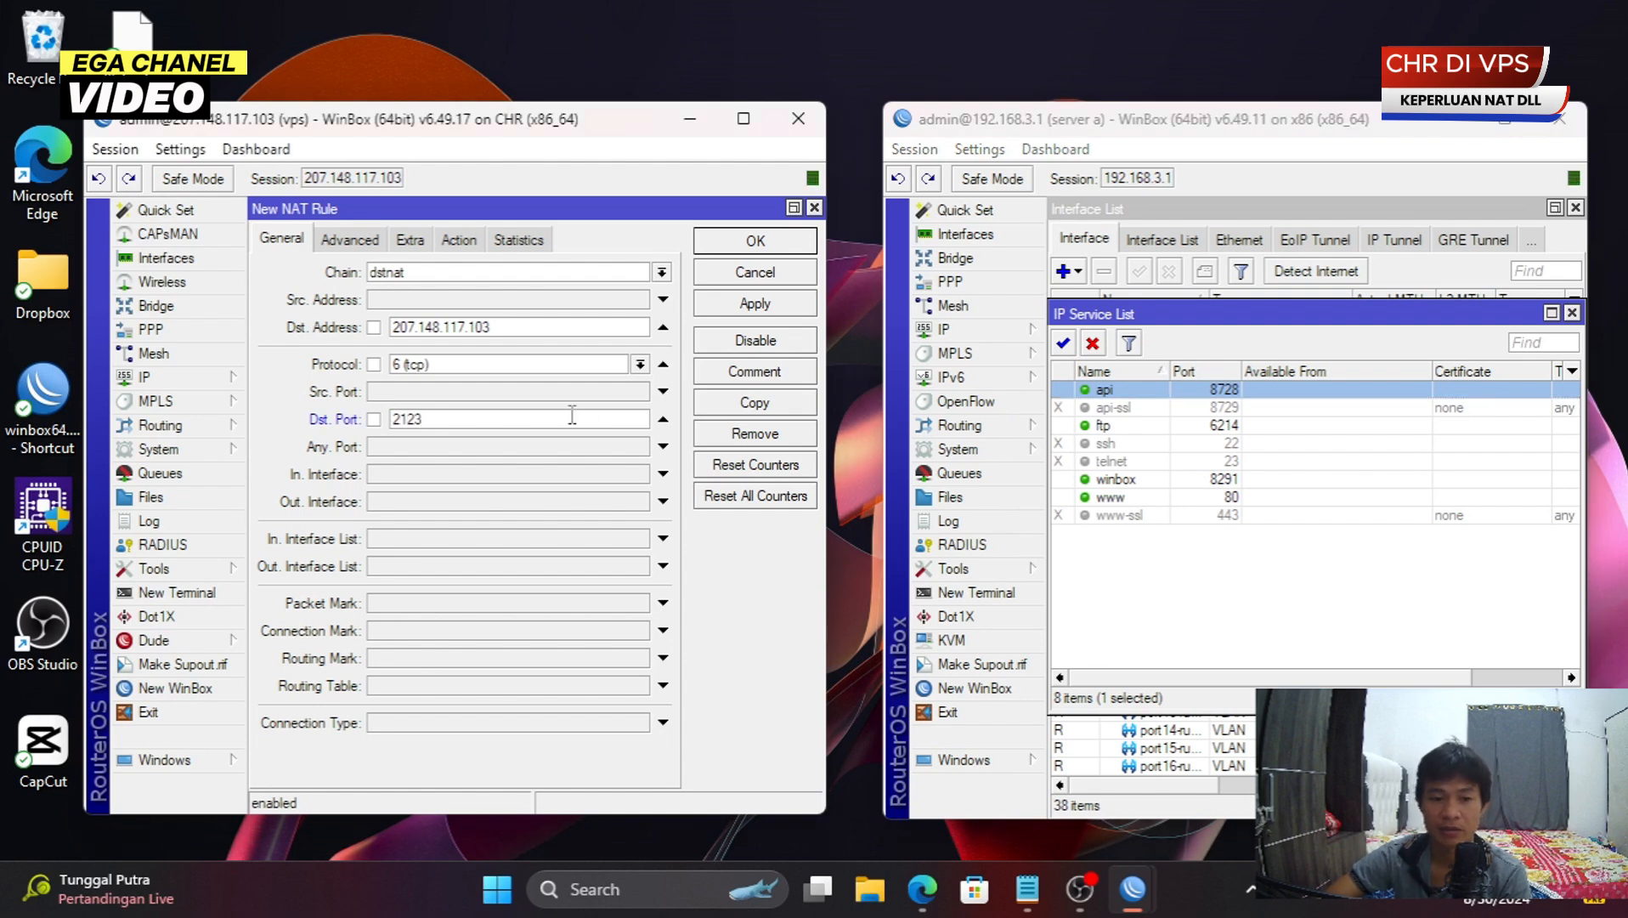
# - Set To Ports to the api port 8728, comment the rule 'ega api', and save it
pyautogui.click(372, 242)
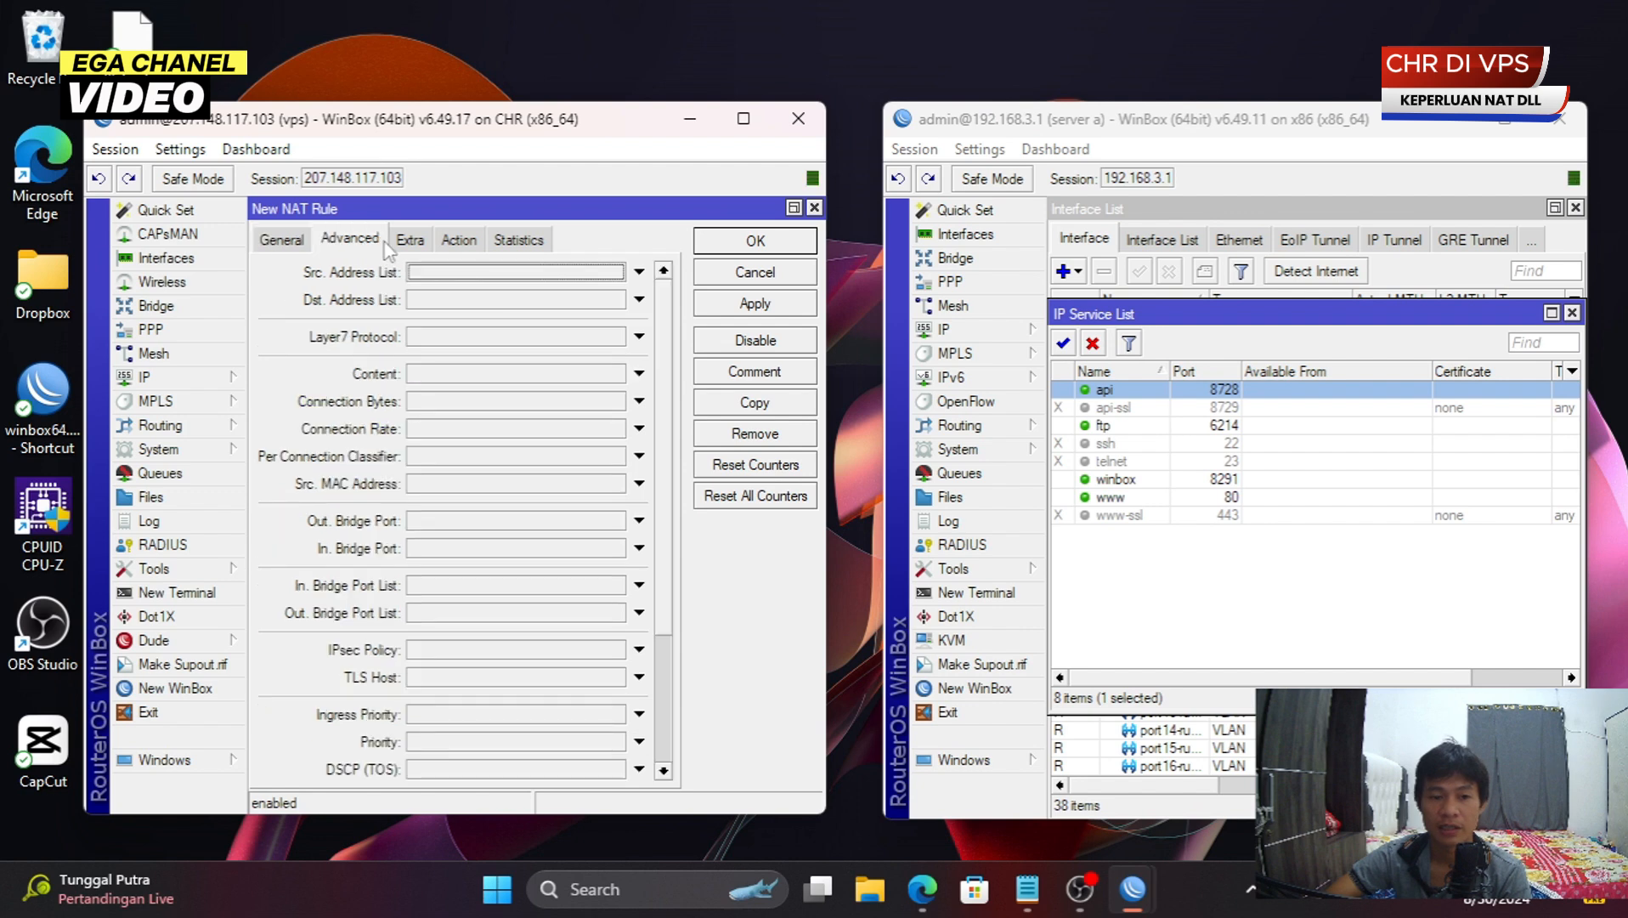
pyautogui.click(410, 241)
pyautogui.click(459, 240)
pyautogui.click(444, 407)
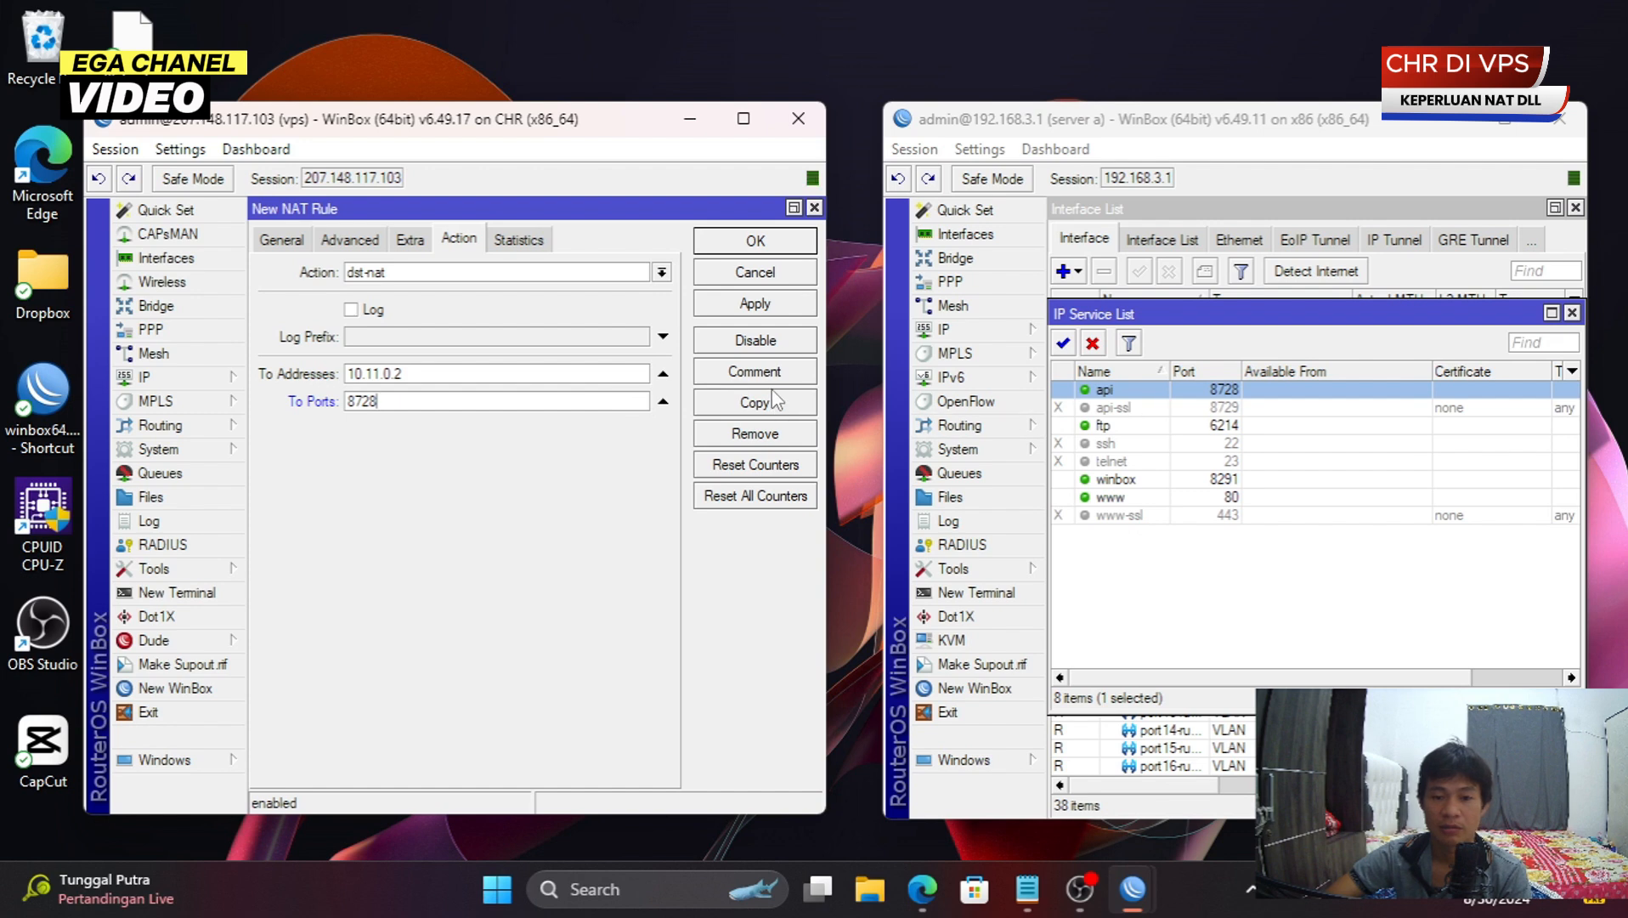
pyautogui.click(754, 372)
pyautogui.click(510, 516)
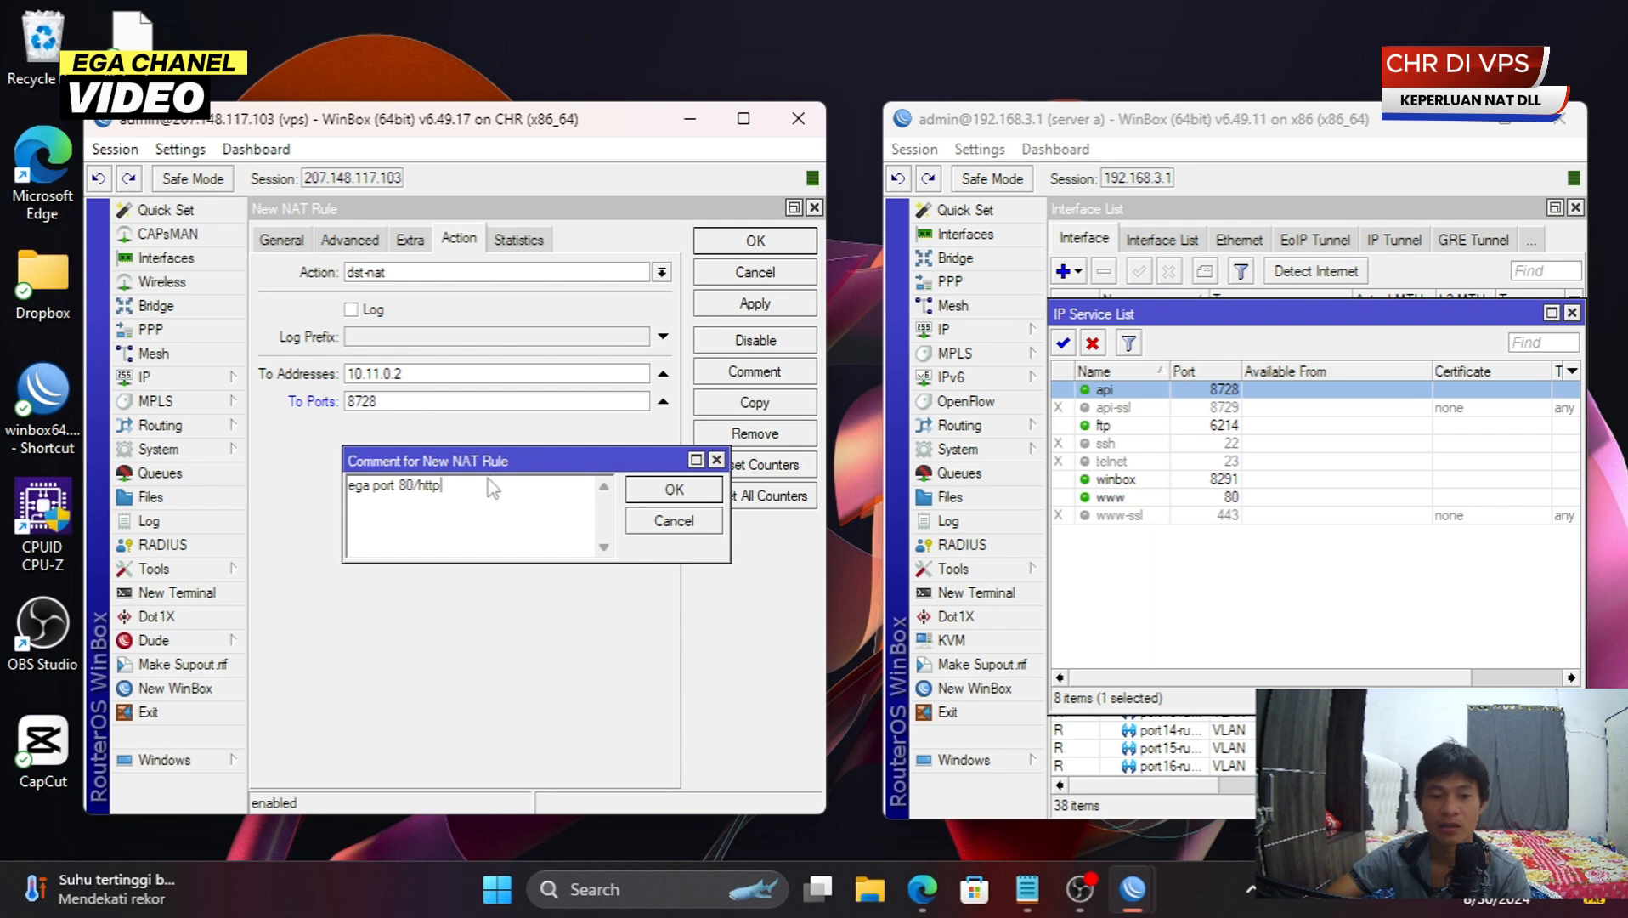
pyautogui.moveTo(442, 491); pyautogui.dragTo(374, 490)
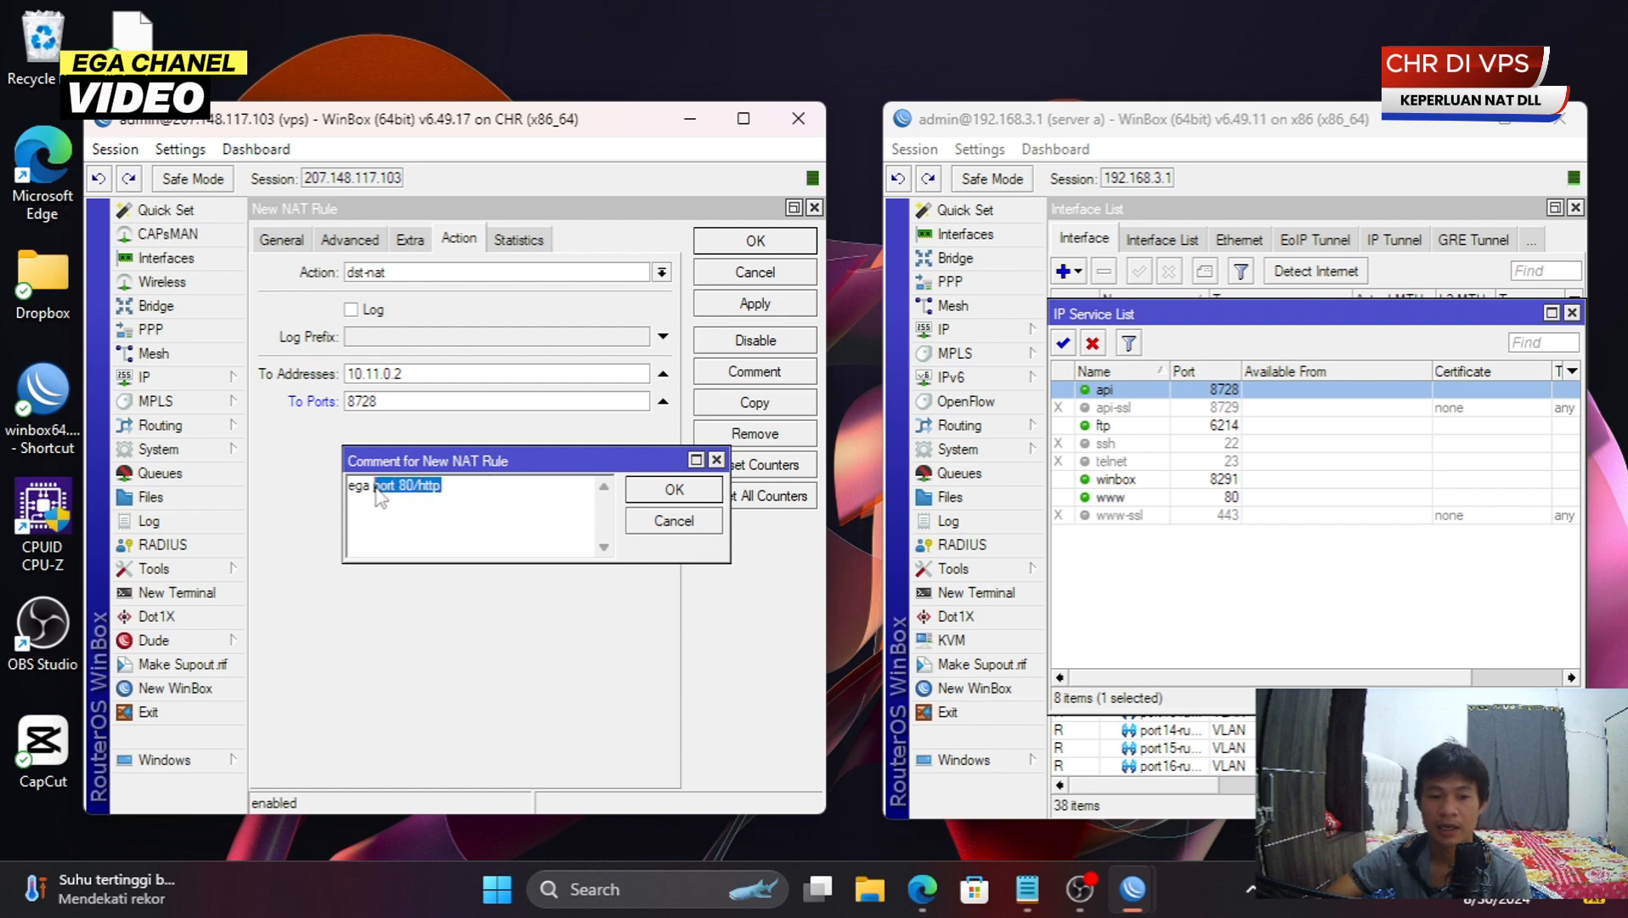
pyautogui.write('api')
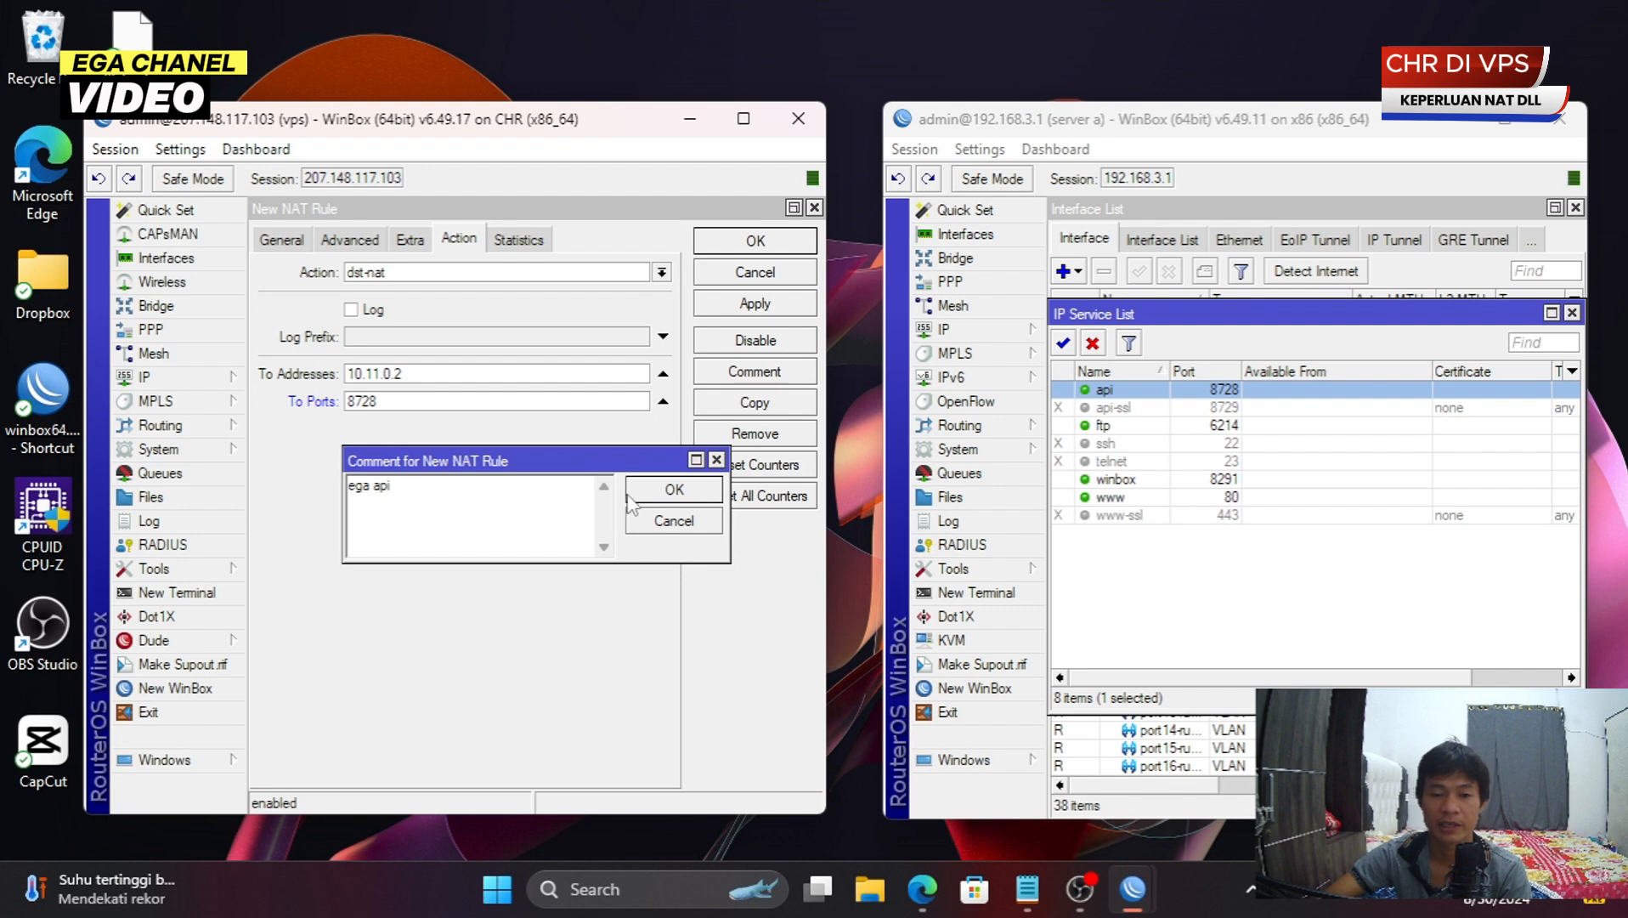
pyautogui.click(674, 489)
pyautogui.click(739, 247)
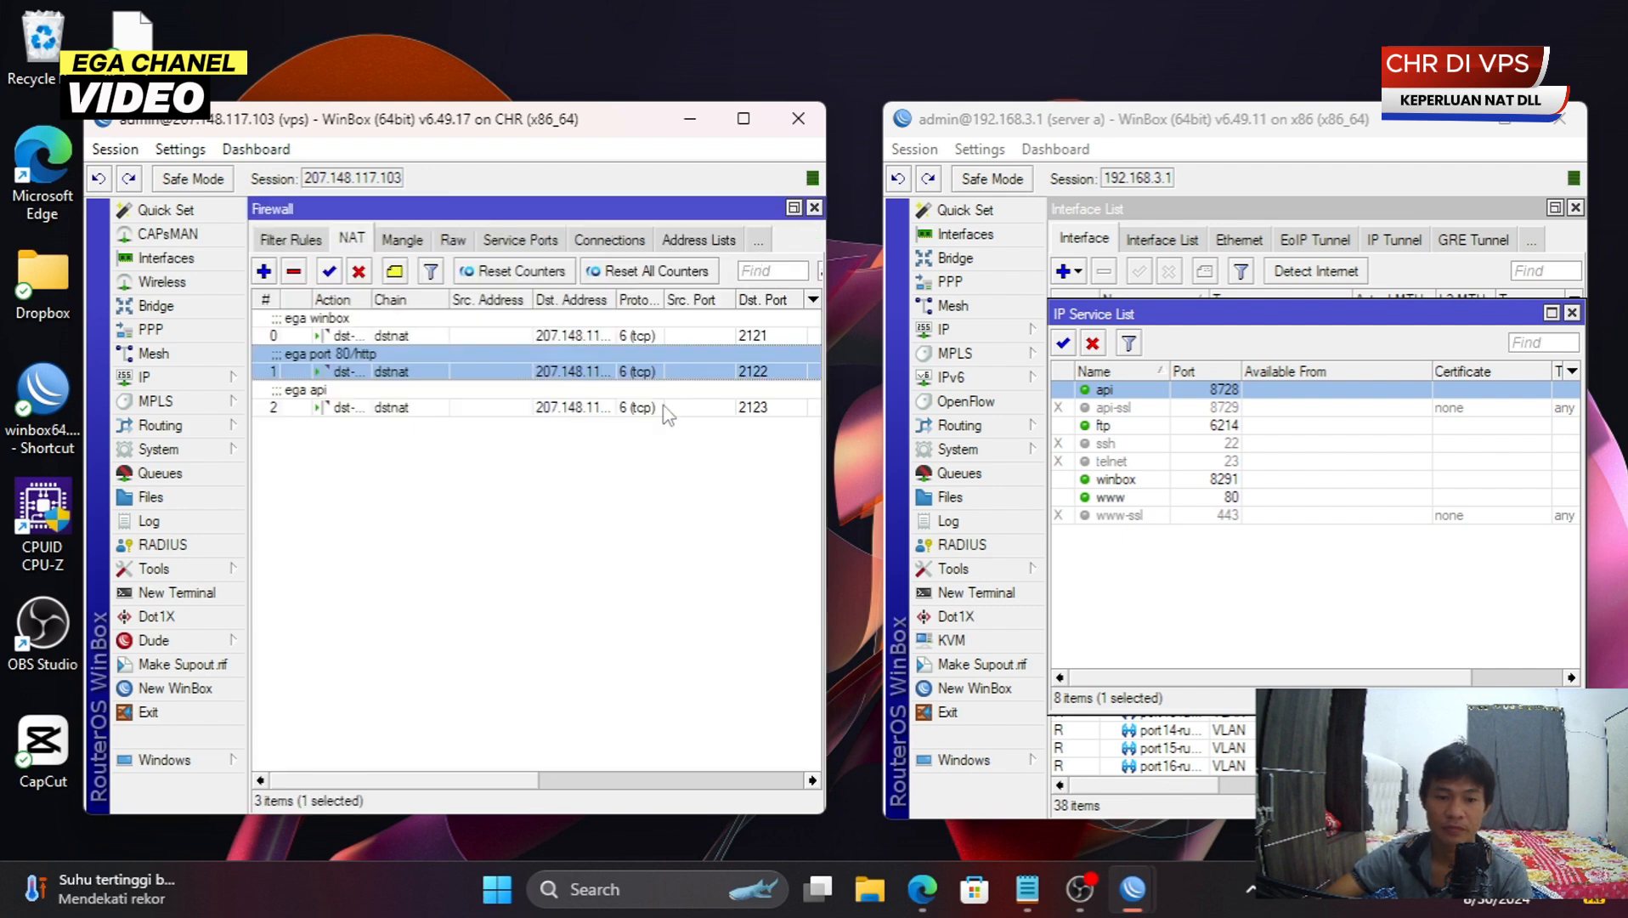
# - Enlarge the VPS window and widen the NAT list's Protocol and Dst. Address columns
pyautogui.click(685, 361)
pyautogui.click(667, 336)
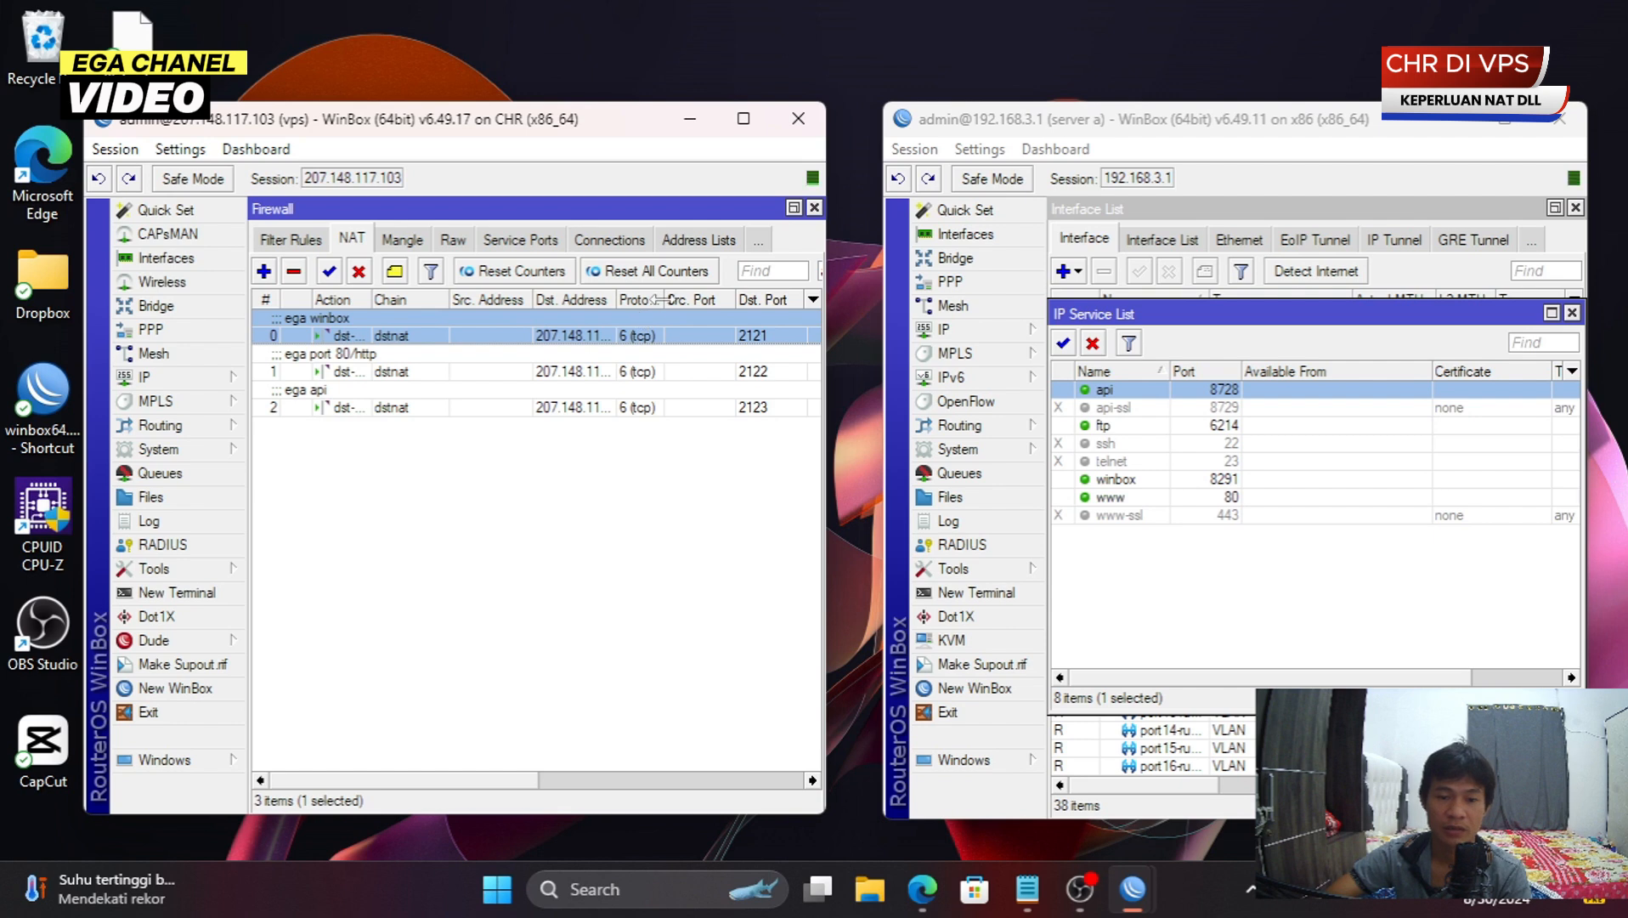
pyautogui.moveTo(663, 299); pyautogui.dragTo(716, 299)
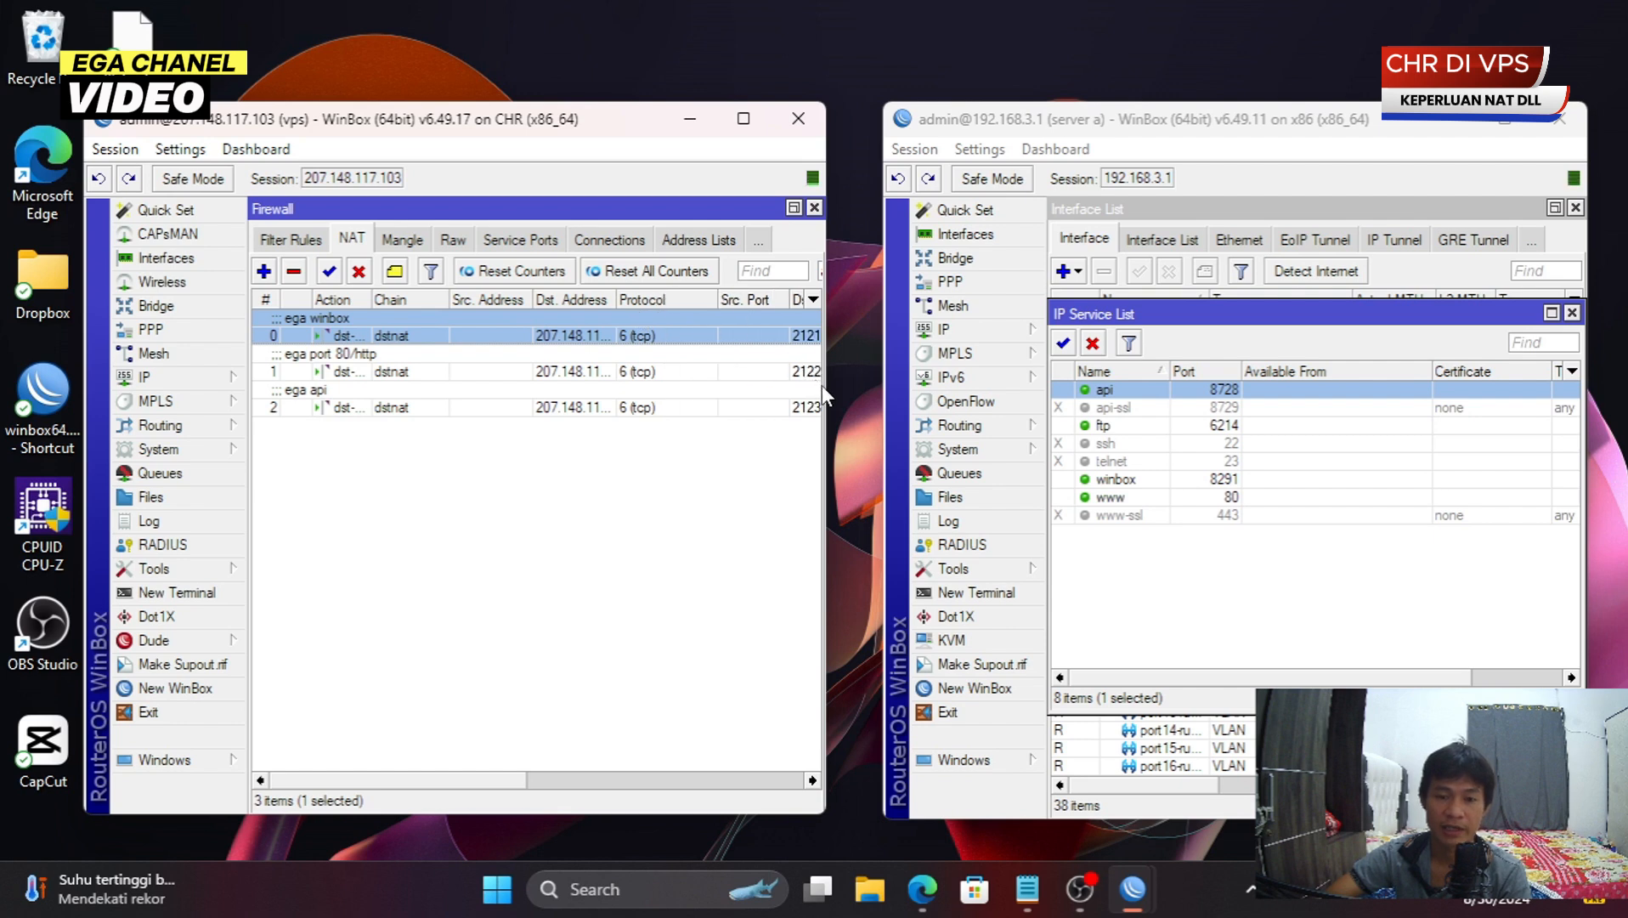
pyautogui.moveTo(825, 389); pyautogui.dragTo(944, 407)
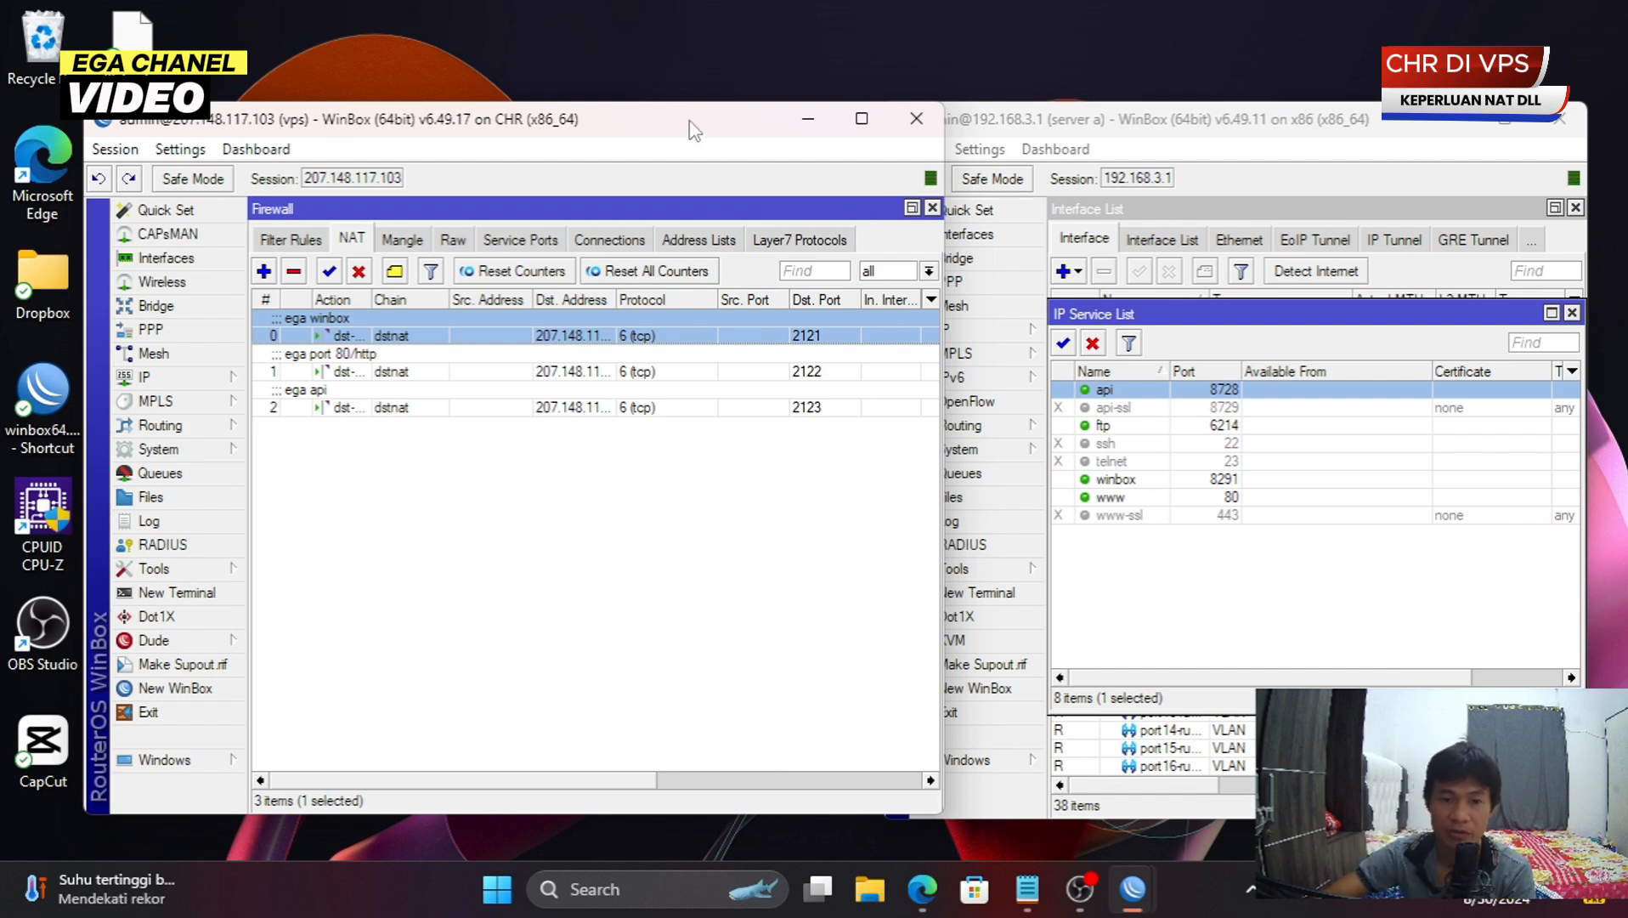
pyautogui.moveTo(693, 128); pyautogui.dragTo(659, 91)
pyautogui.click(827, 82)
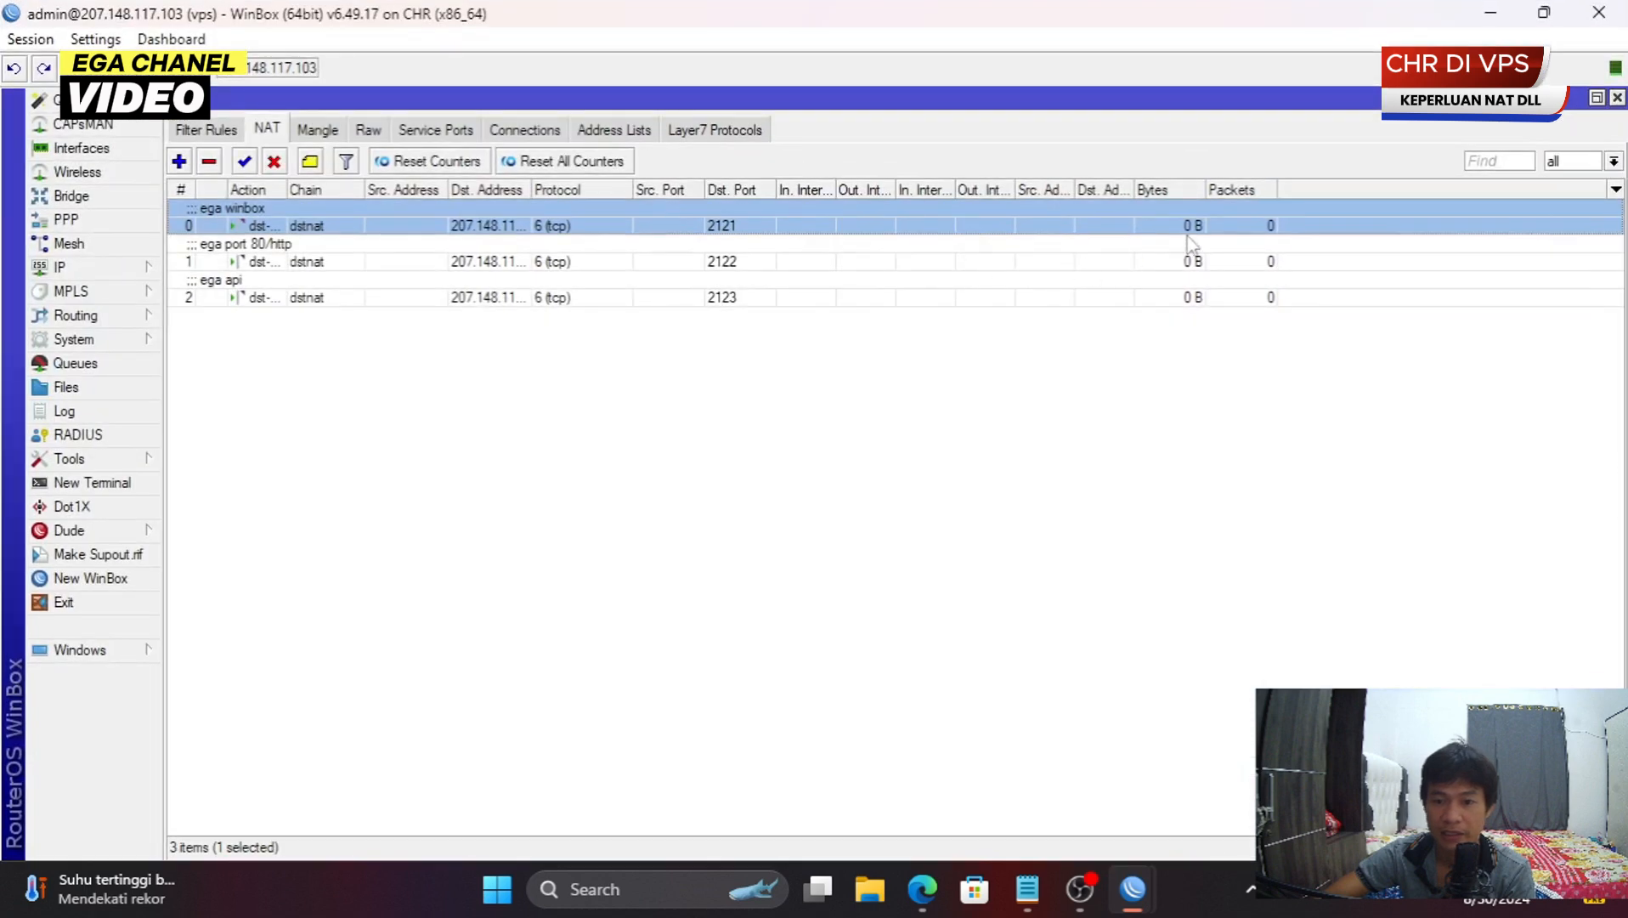
pyautogui.click(735, 259)
pyautogui.click(1259, 231)
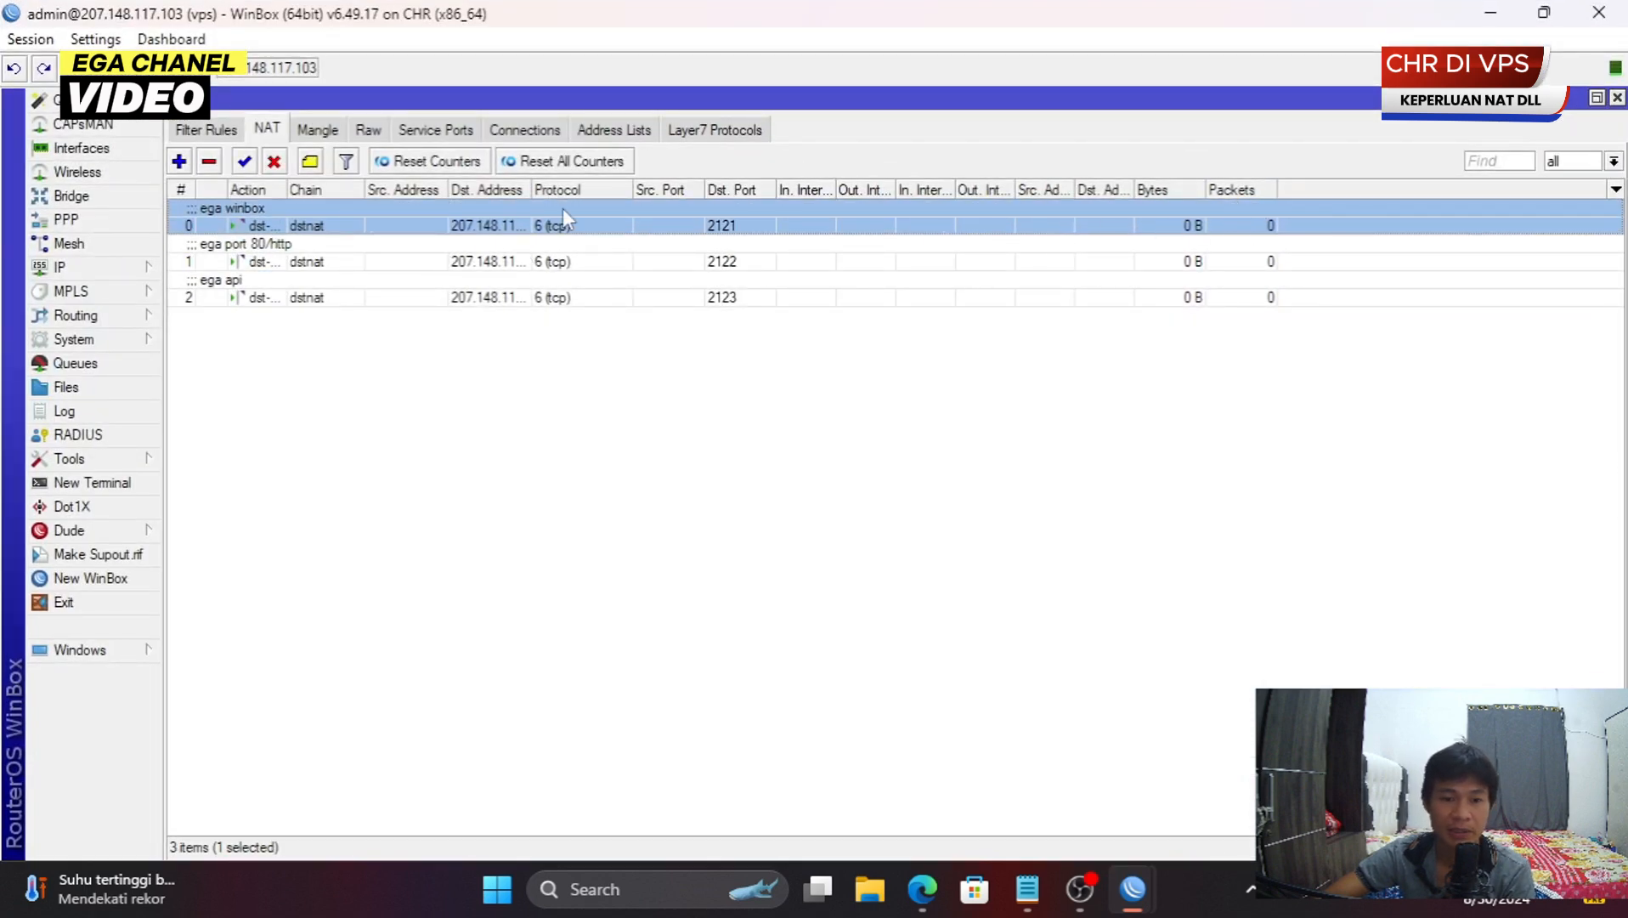
pyautogui.moveTo(532, 191); pyautogui.dragTo(674, 191)
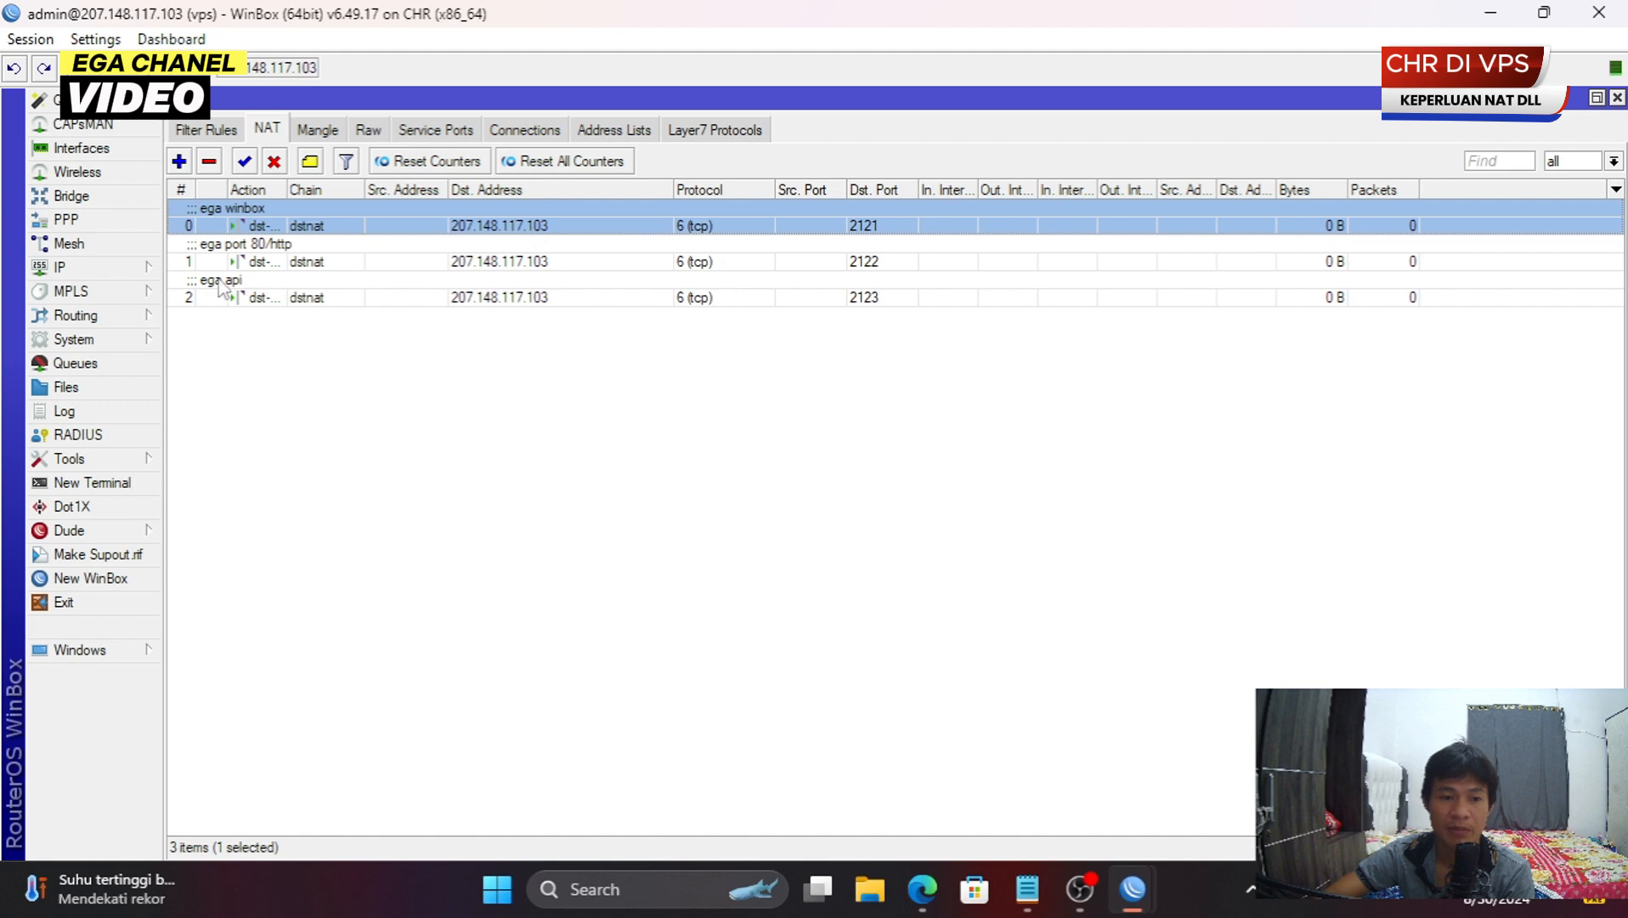
# - Copy the VPS public address 207.148.117.103 from IP > Addresses
pyautogui.click(108, 275)
pyautogui.click(255, 299)
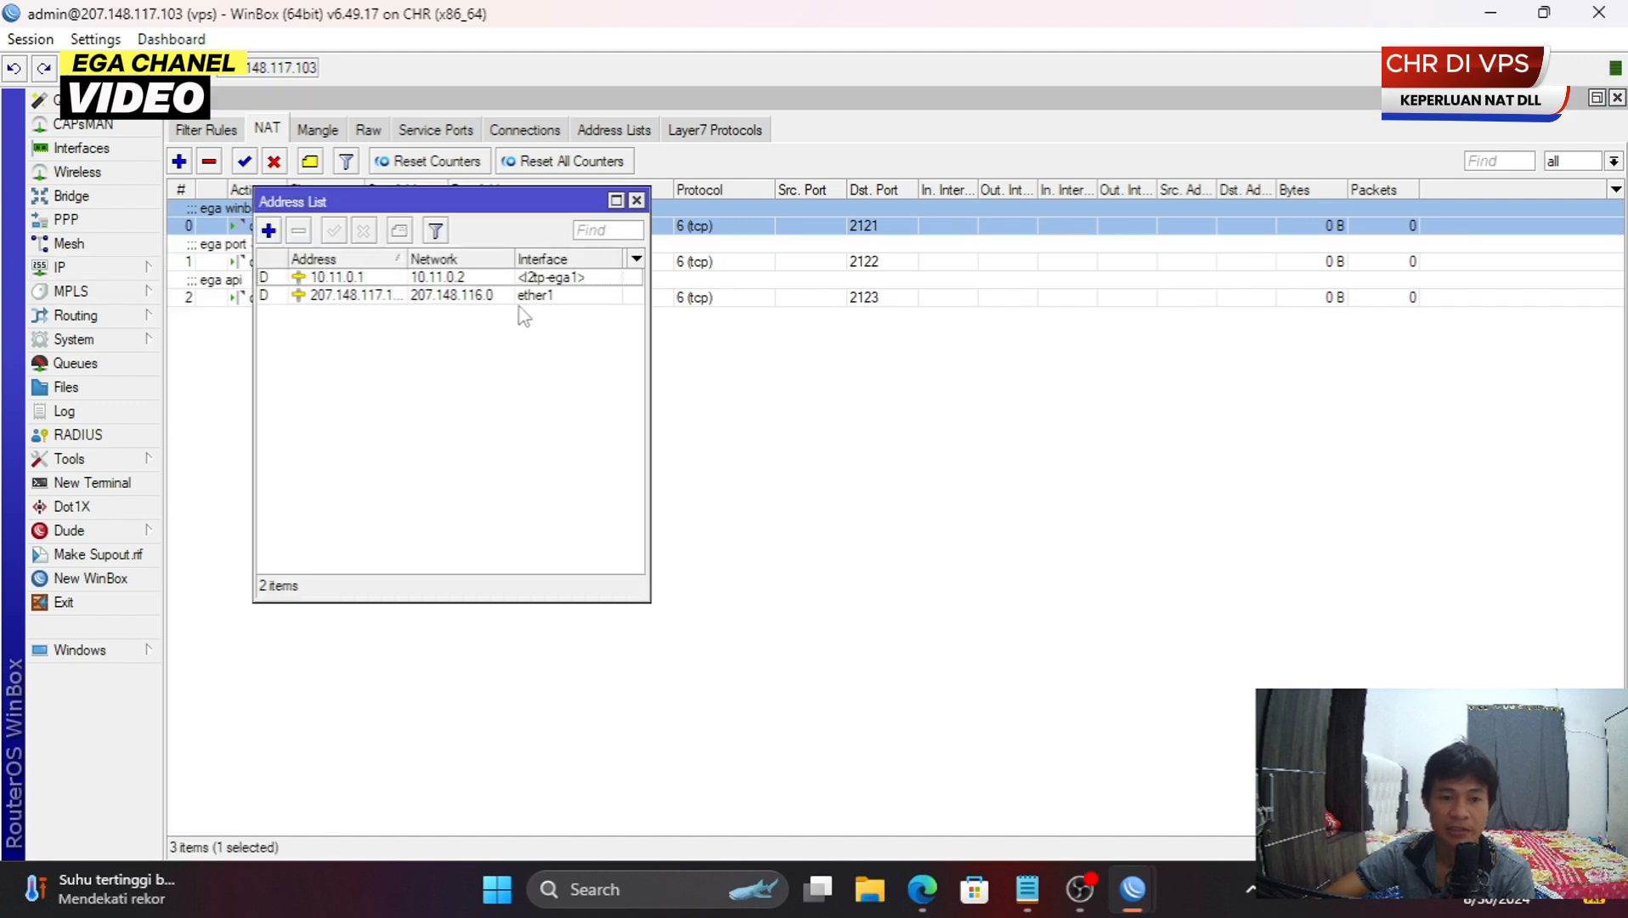
pyautogui.click(434, 297)
pyautogui.doubleClick(433, 298)
pyautogui.moveTo(359, 356); pyautogui.dragTo(480, 356)
pyautogui.rightClick(480, 357)
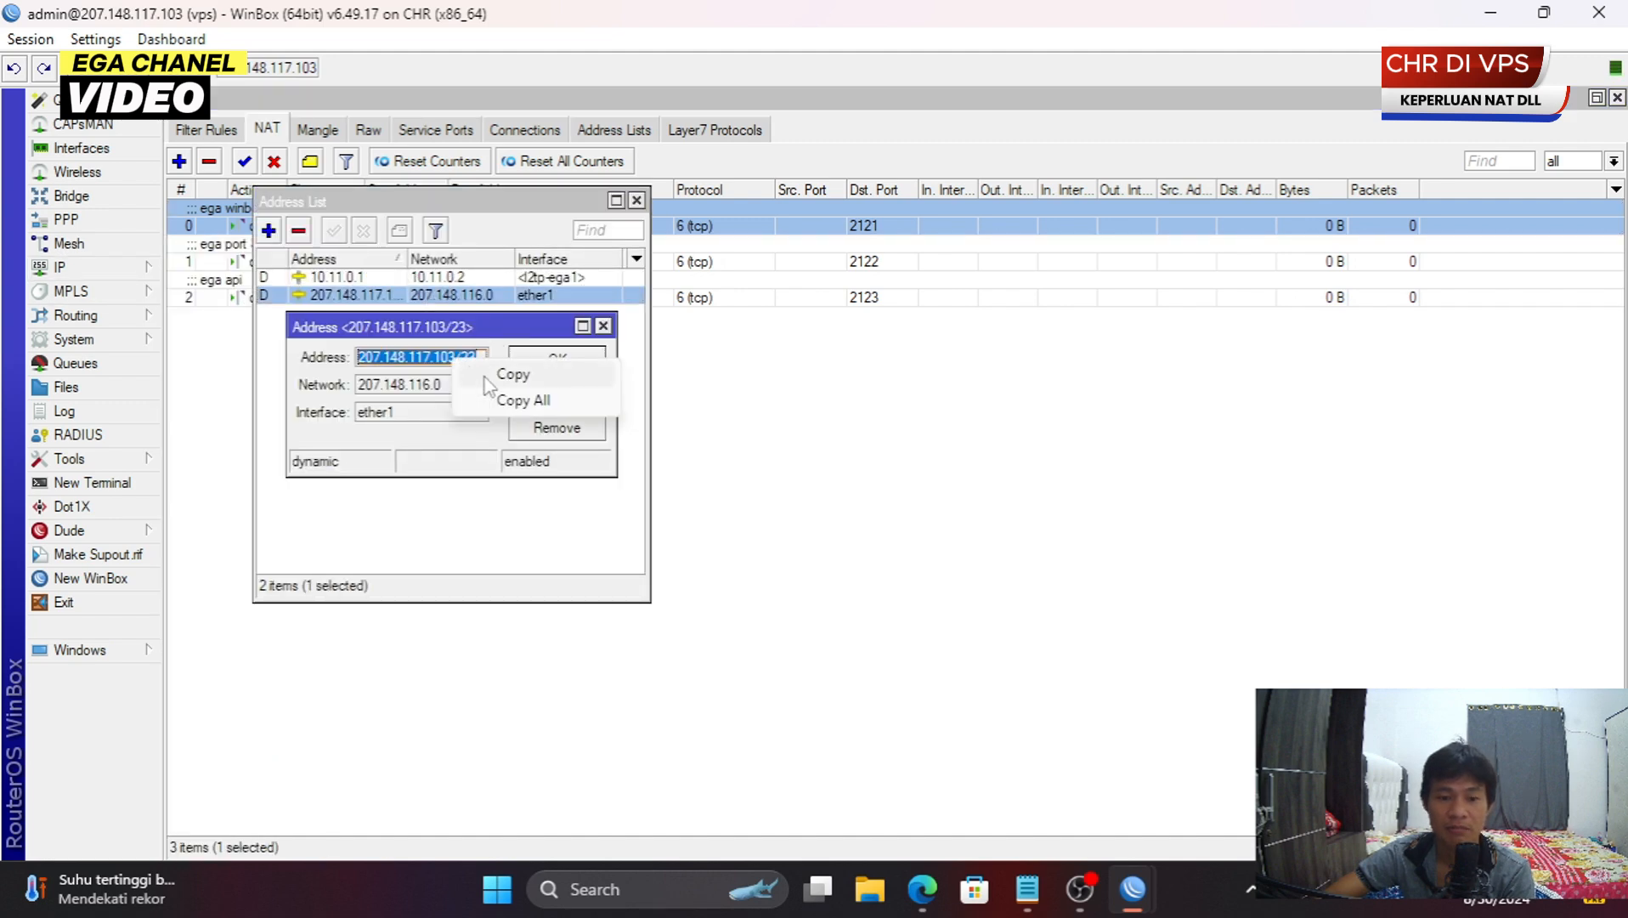
pyautogui.click(510, 375)
pyautogui.click(603, 325)
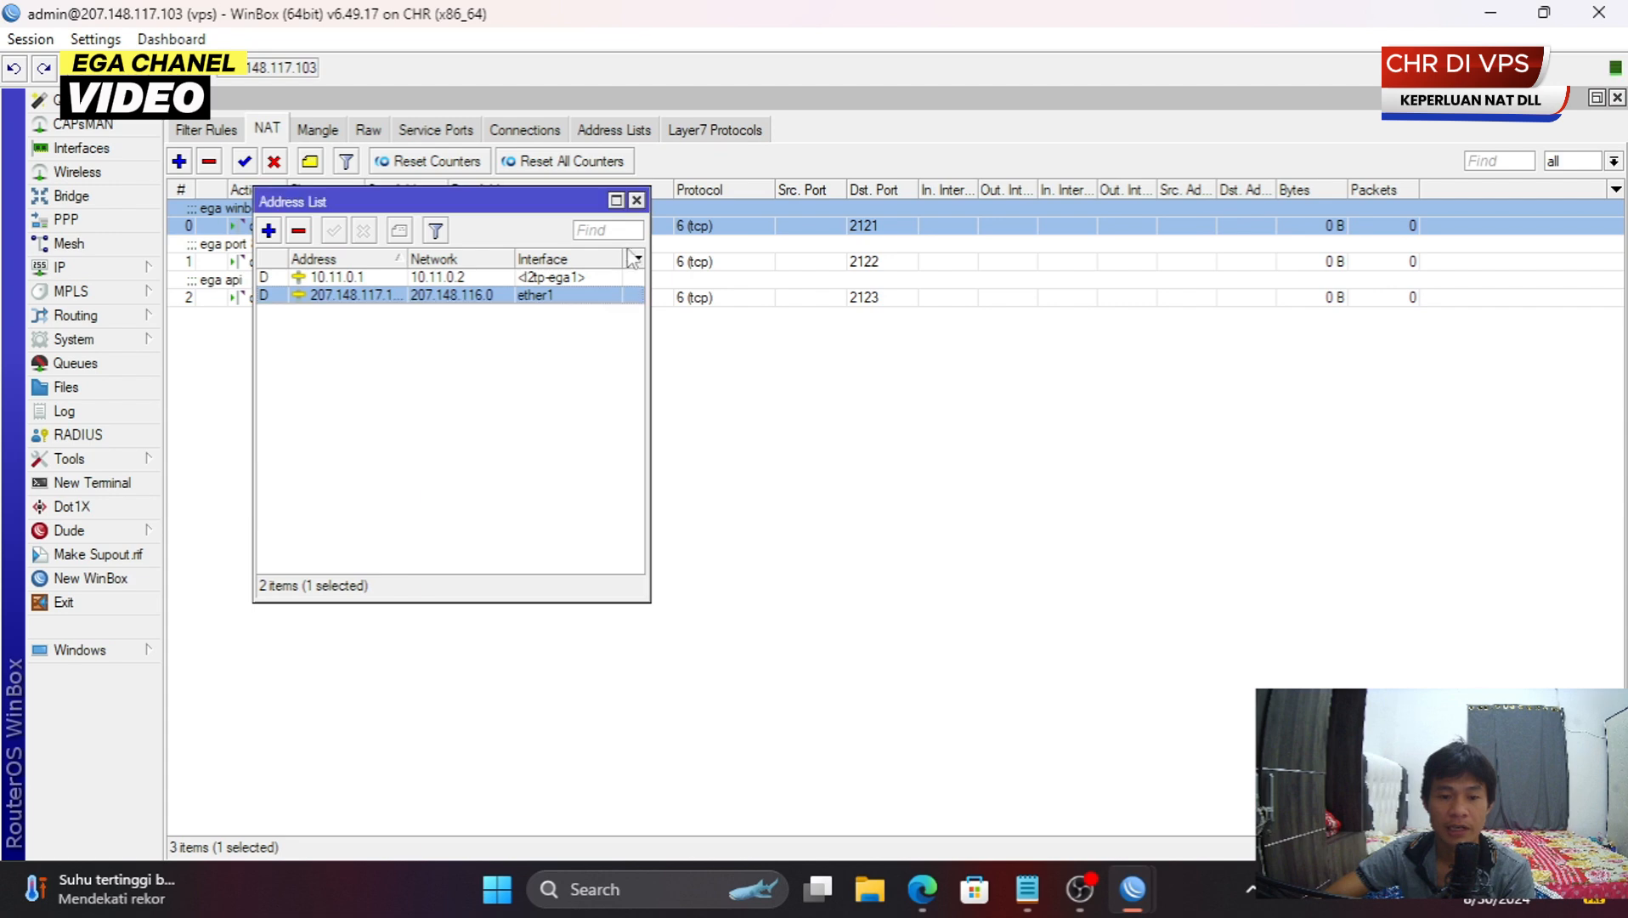
pyautogui.click(637, 199)
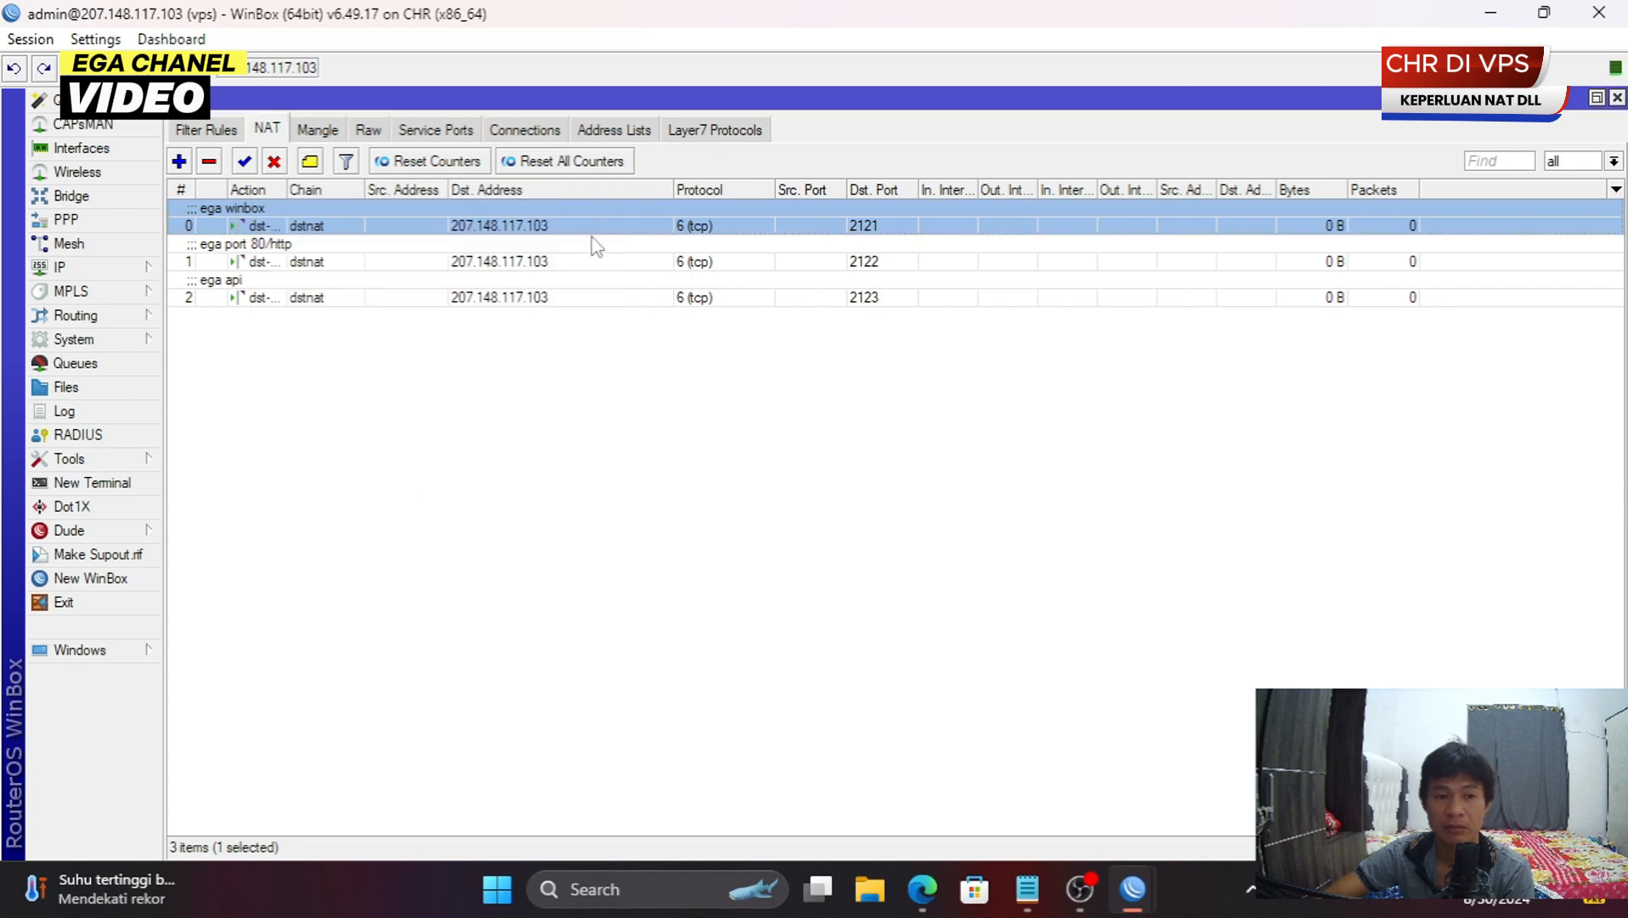
# - Close the 192.168.3.1 router session and open a new WinBox login launcher
pyautogui.moveTo(1131, 909)
pyautogui.click(1275, 765)
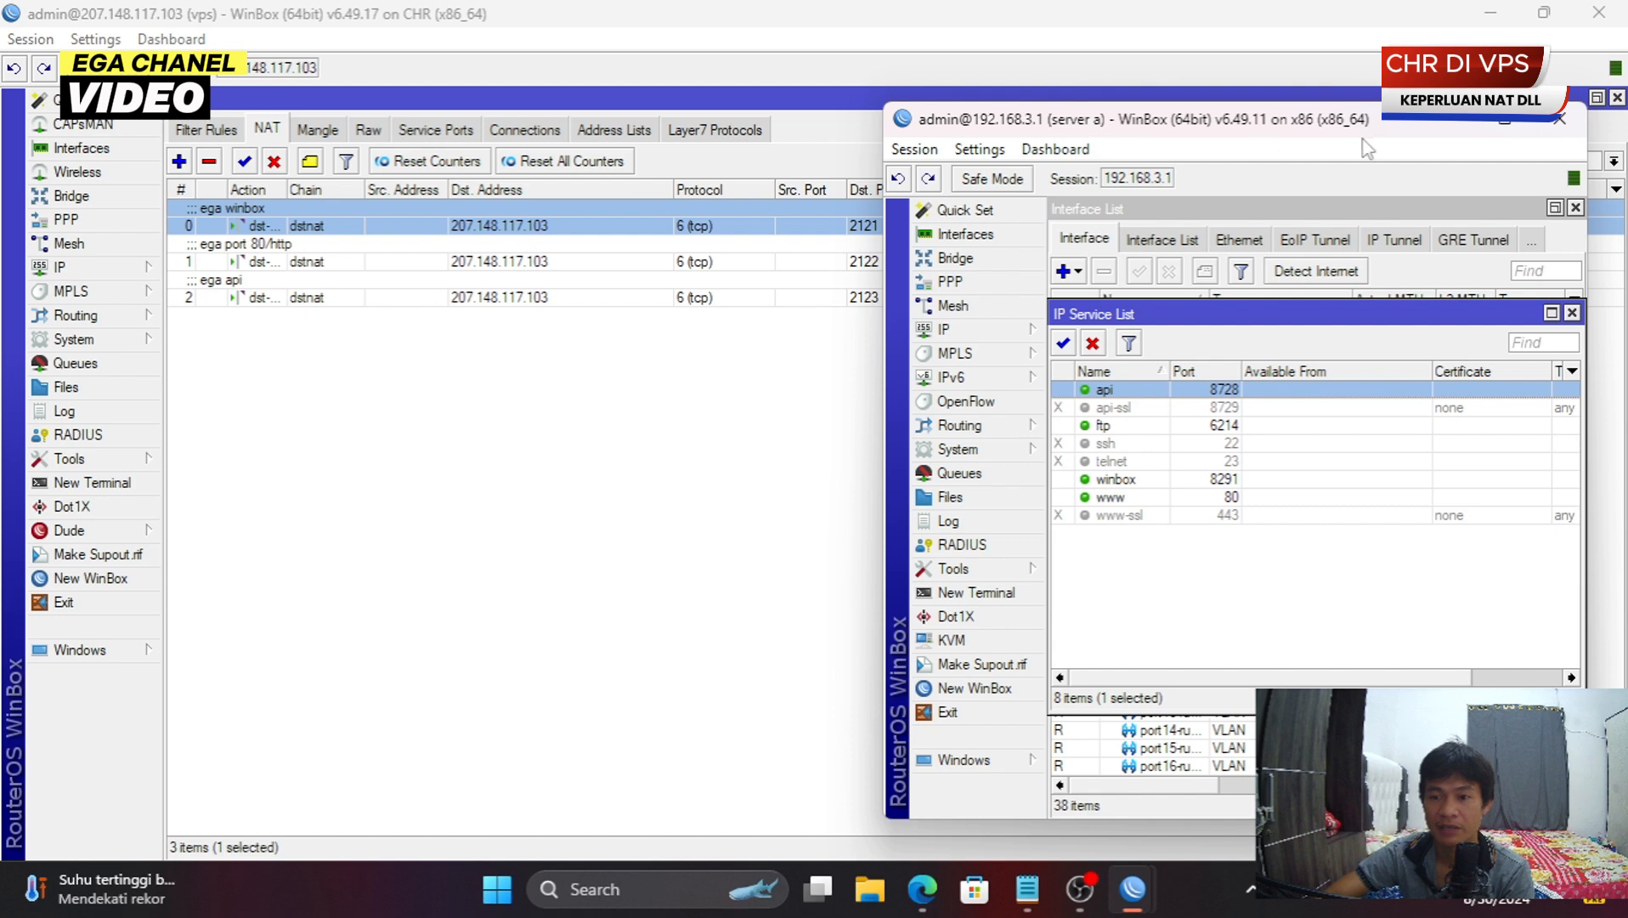
pyautogui.click(1560, 126)
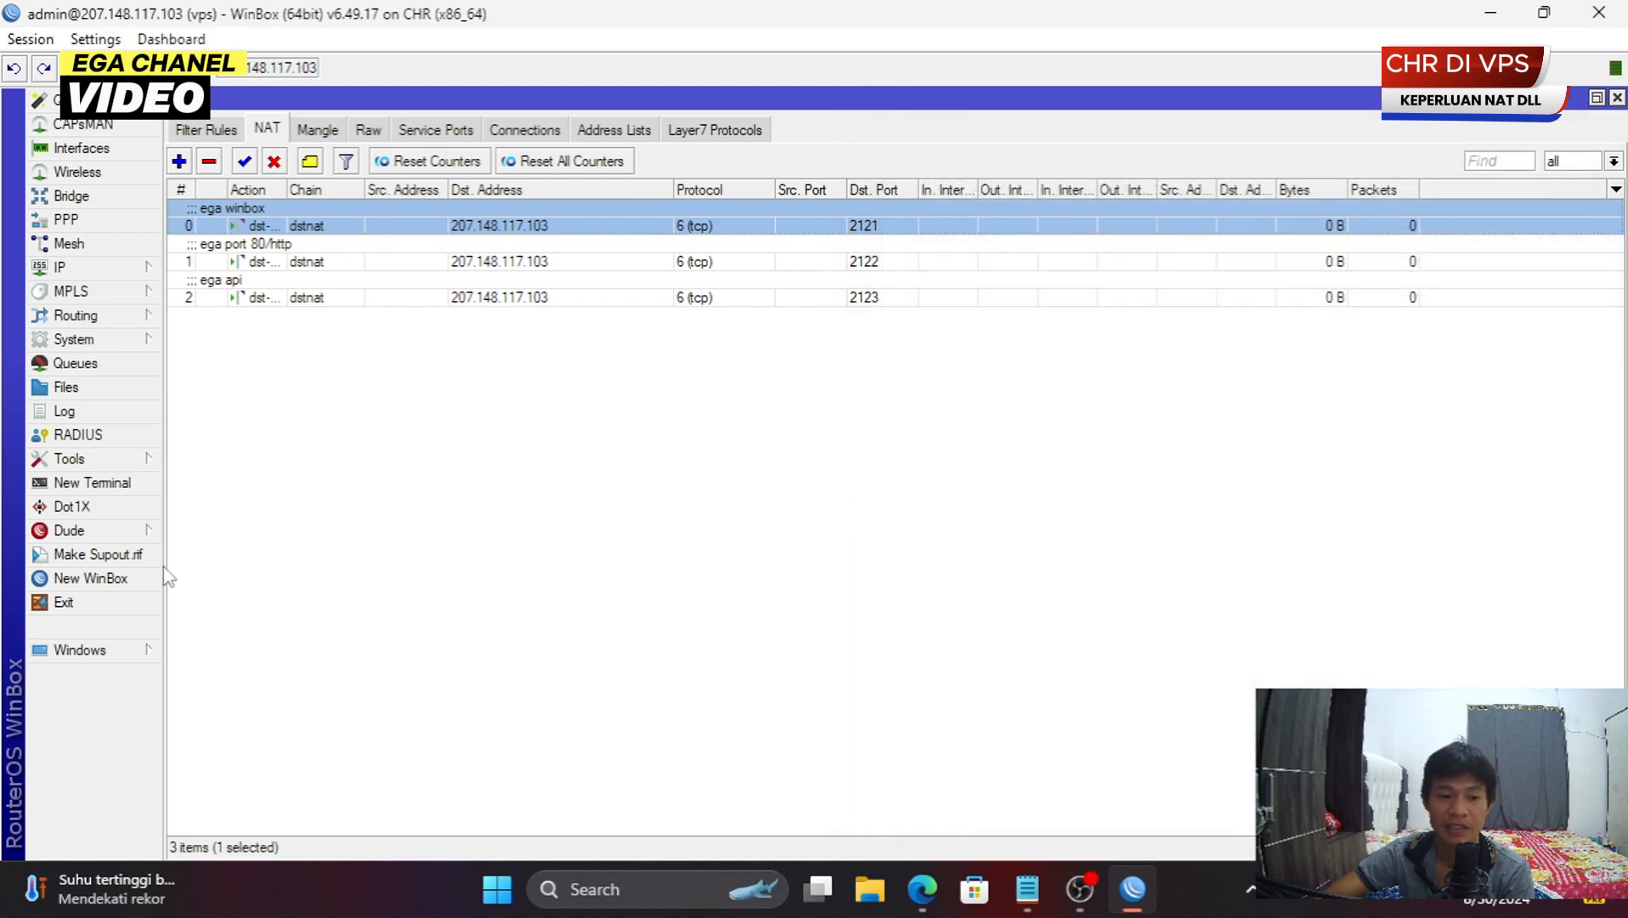
pyautogui.click(136, 577)
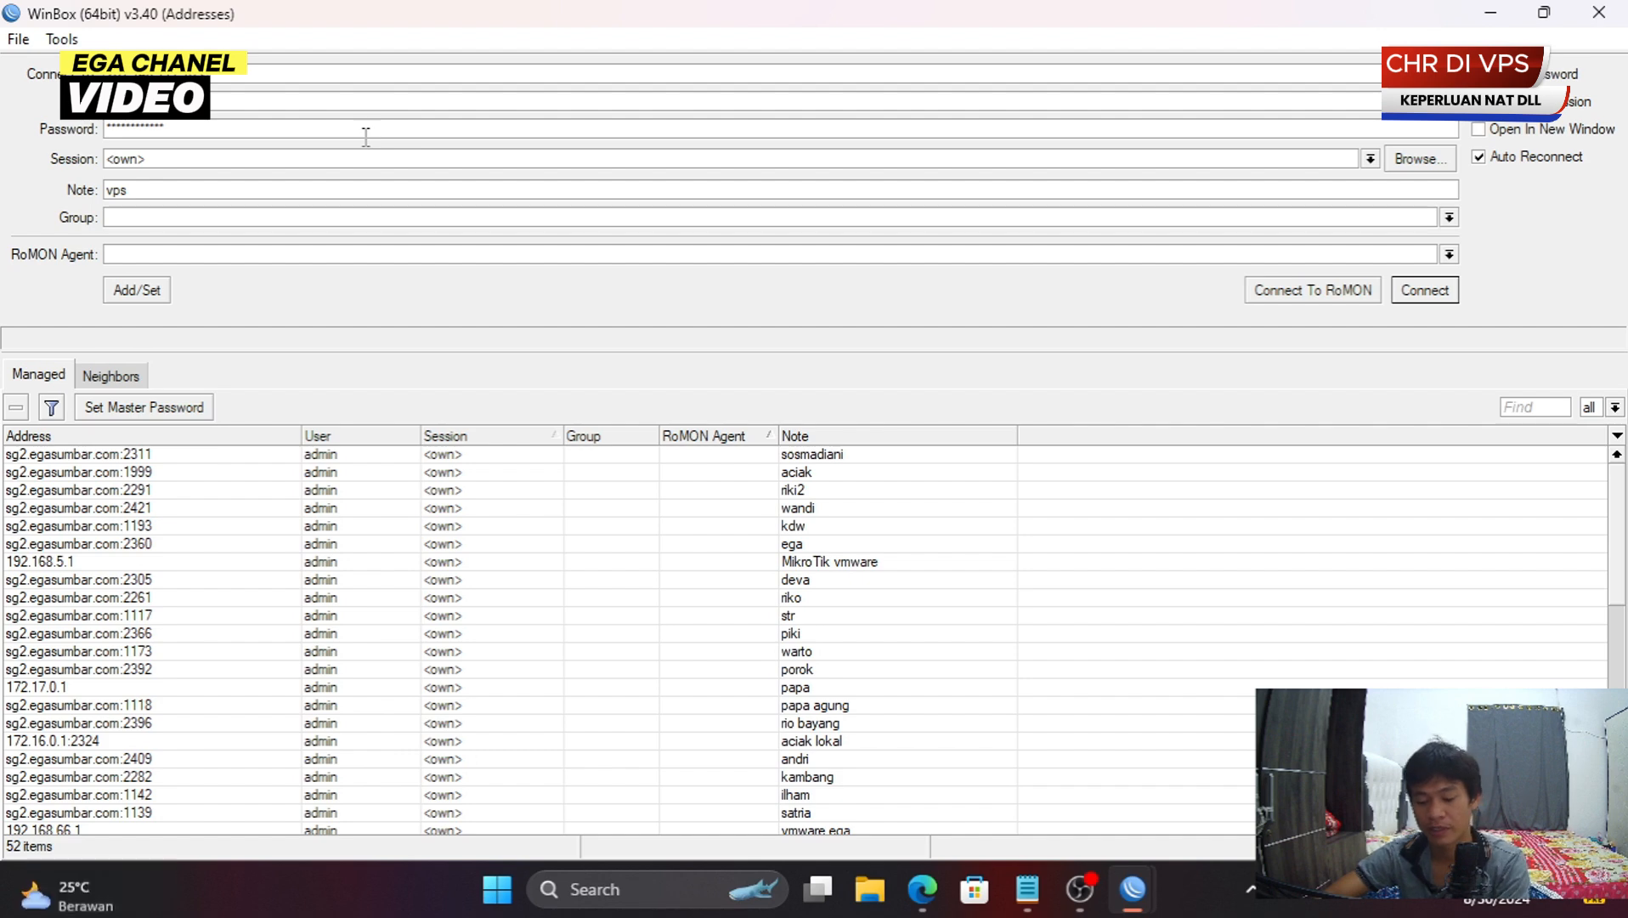
# - Set the launcher's Connect To to 207.148.117.103:2121 and re-enter the password
pyautogui.click(1545, 11)
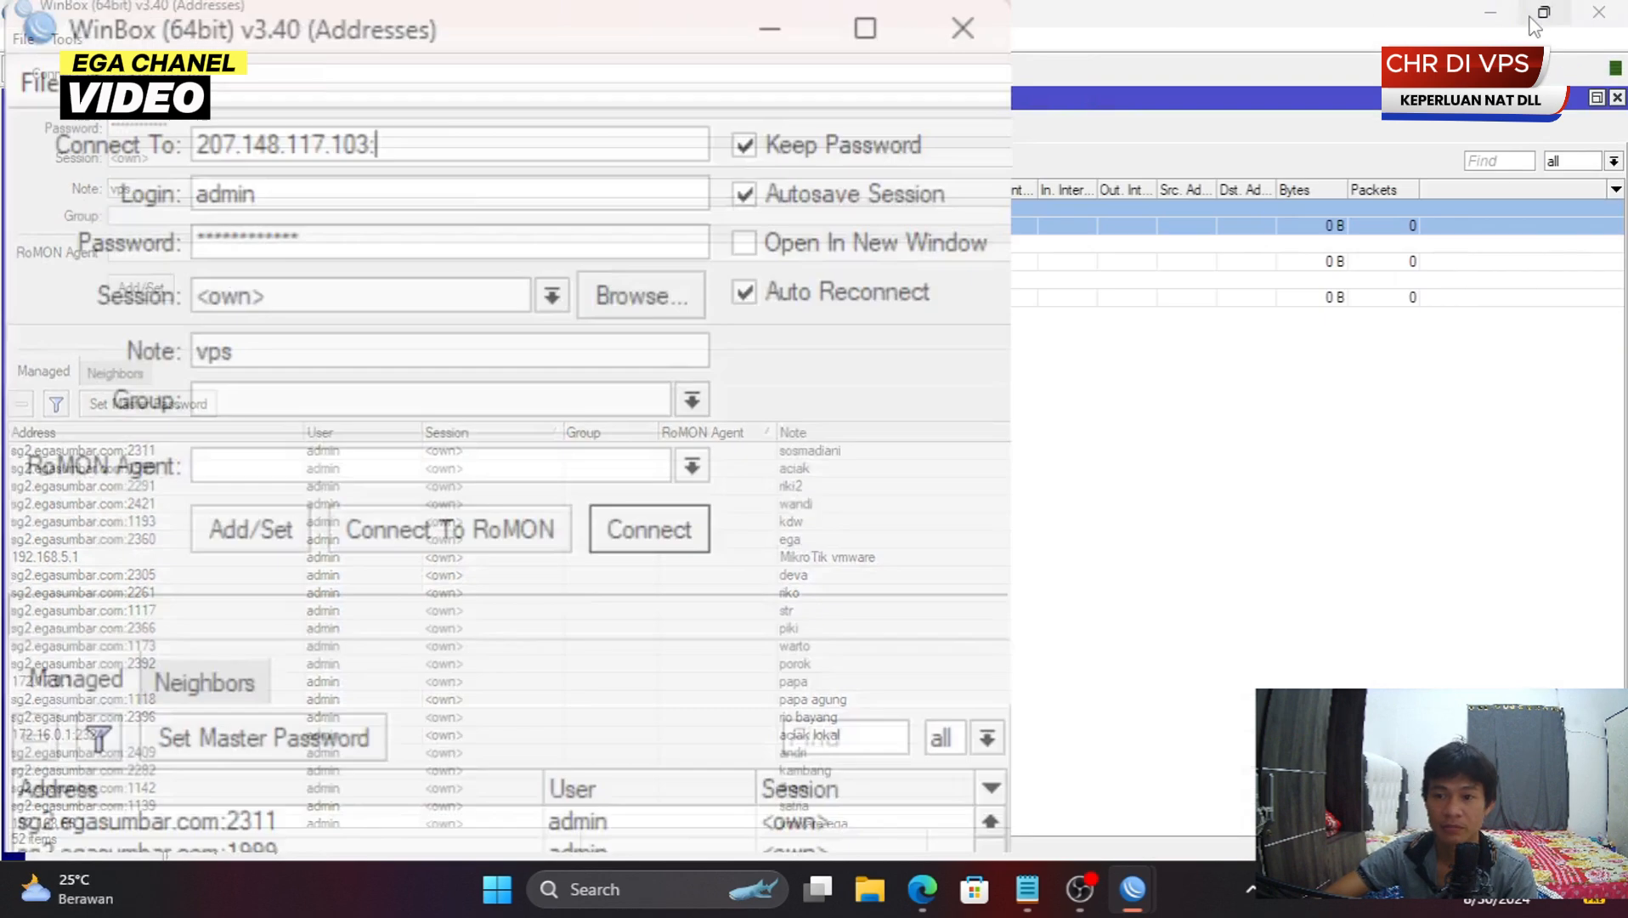
pyautogui.click(922, 376)
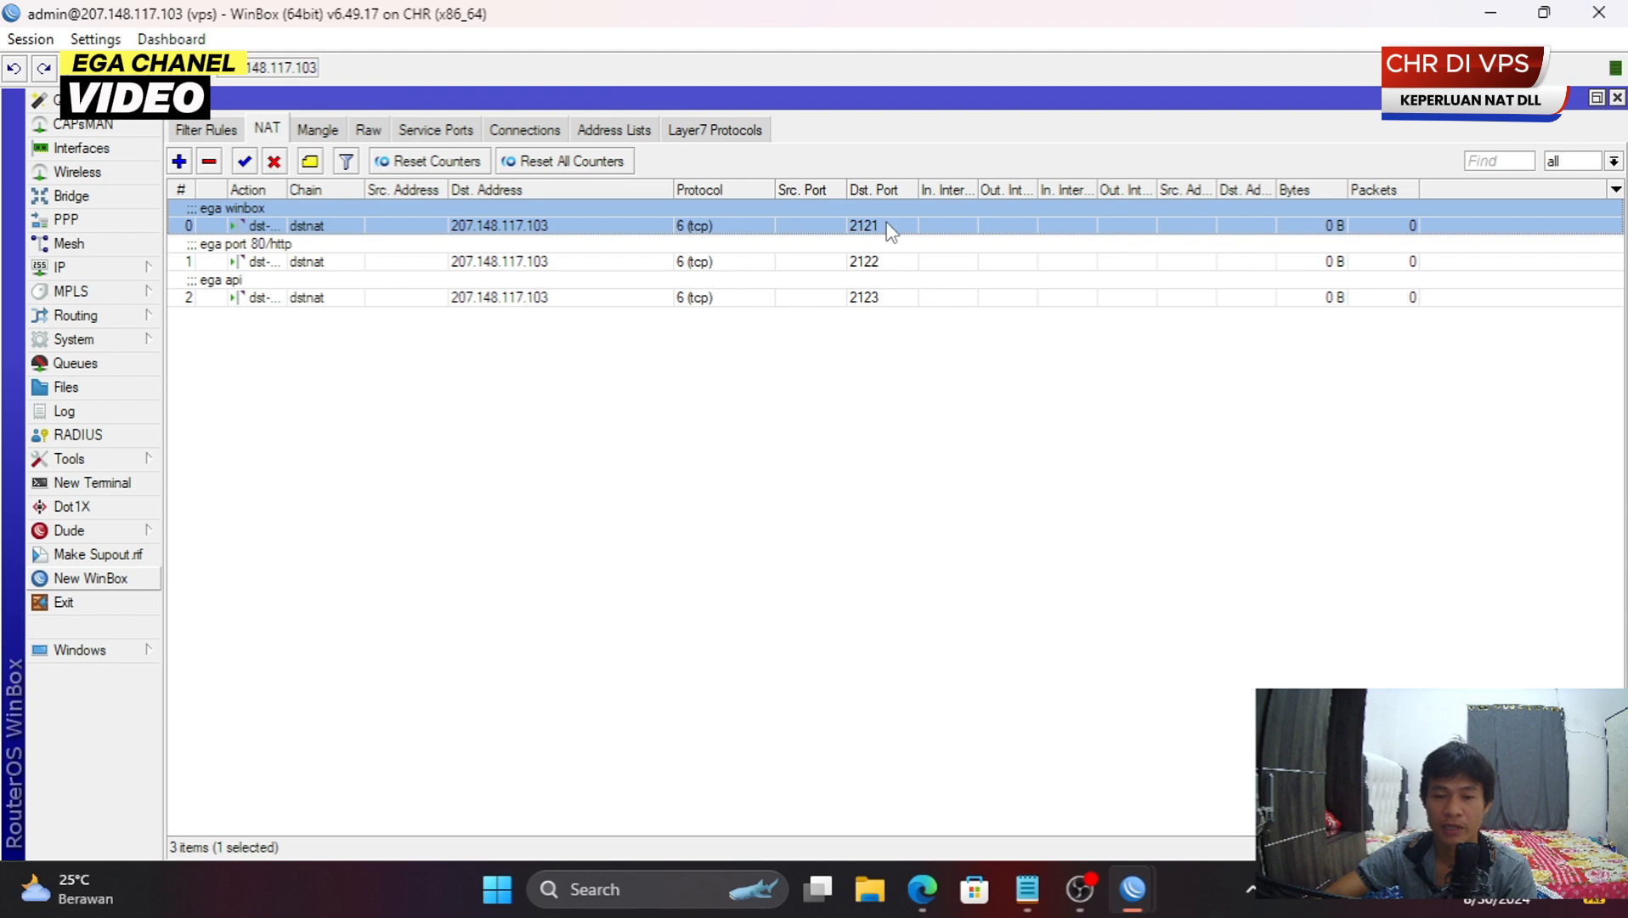
pyautogui.moveTo(1133, 889)
pyautogui.click(1243, 777)
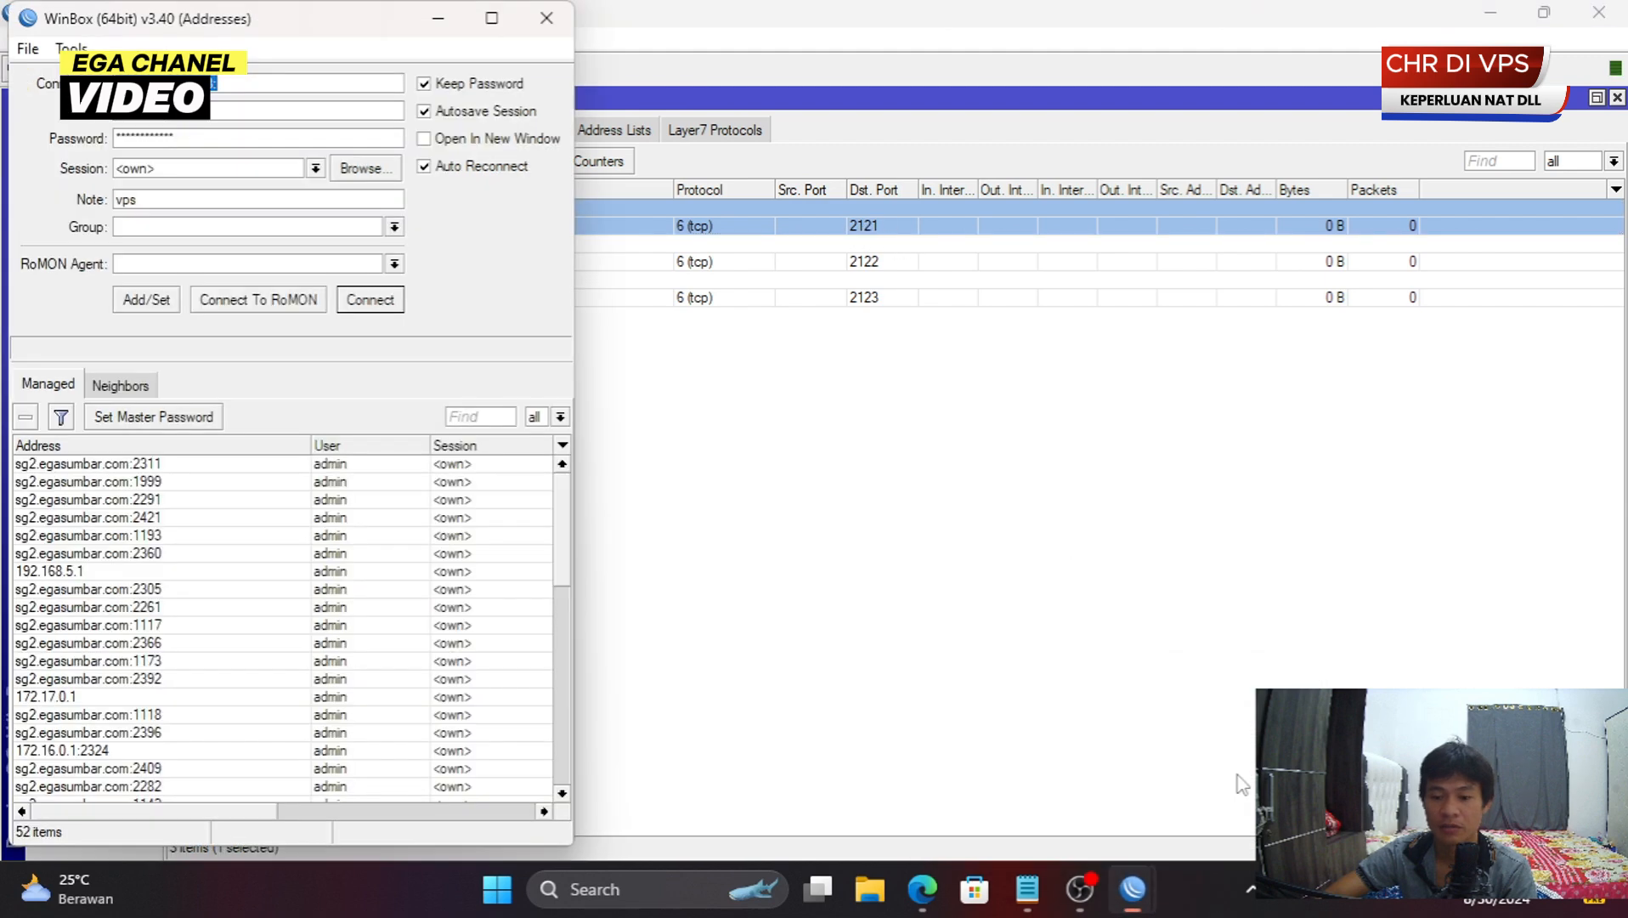
pyautogui.click(289, 81)
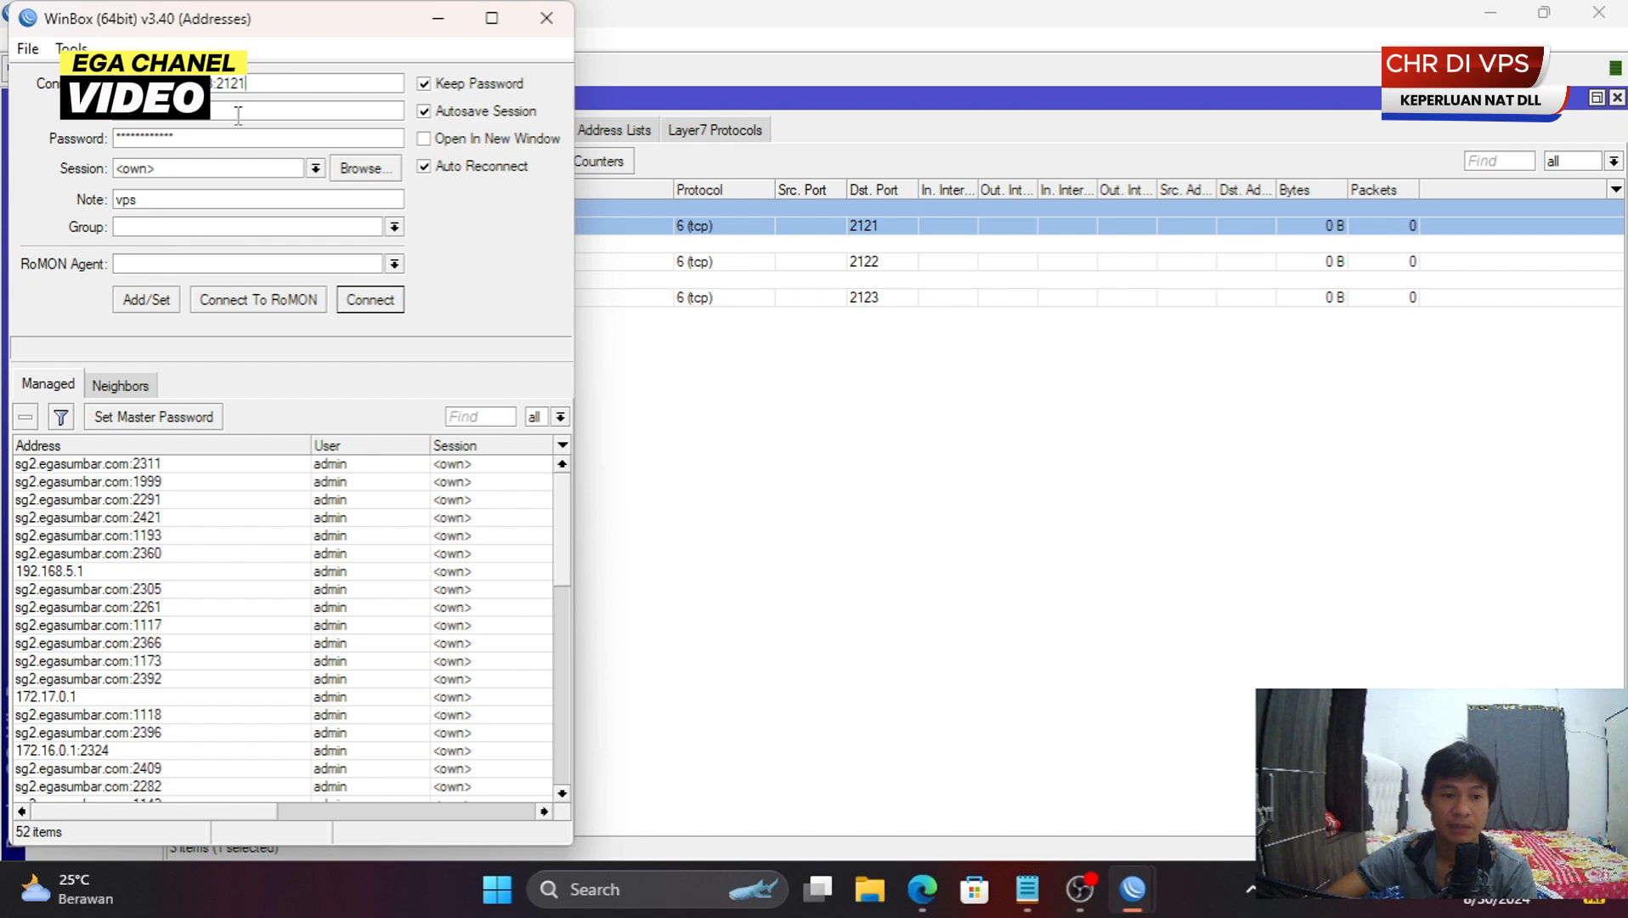
pyautogui.doubleClick(217, 140)
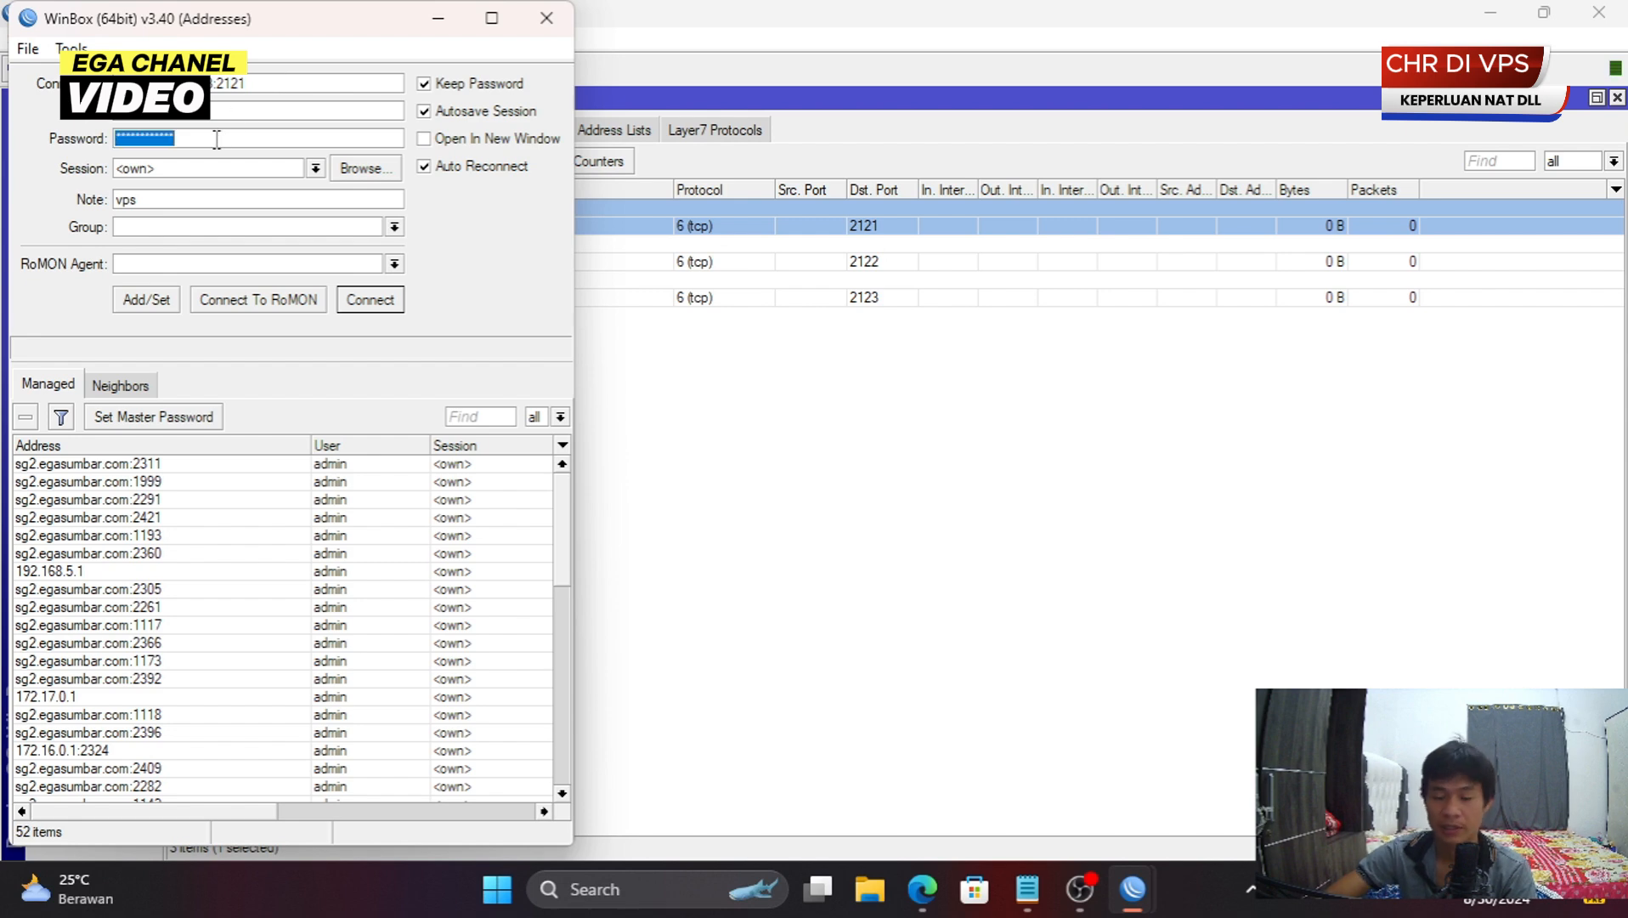
pyautogui.write('***')
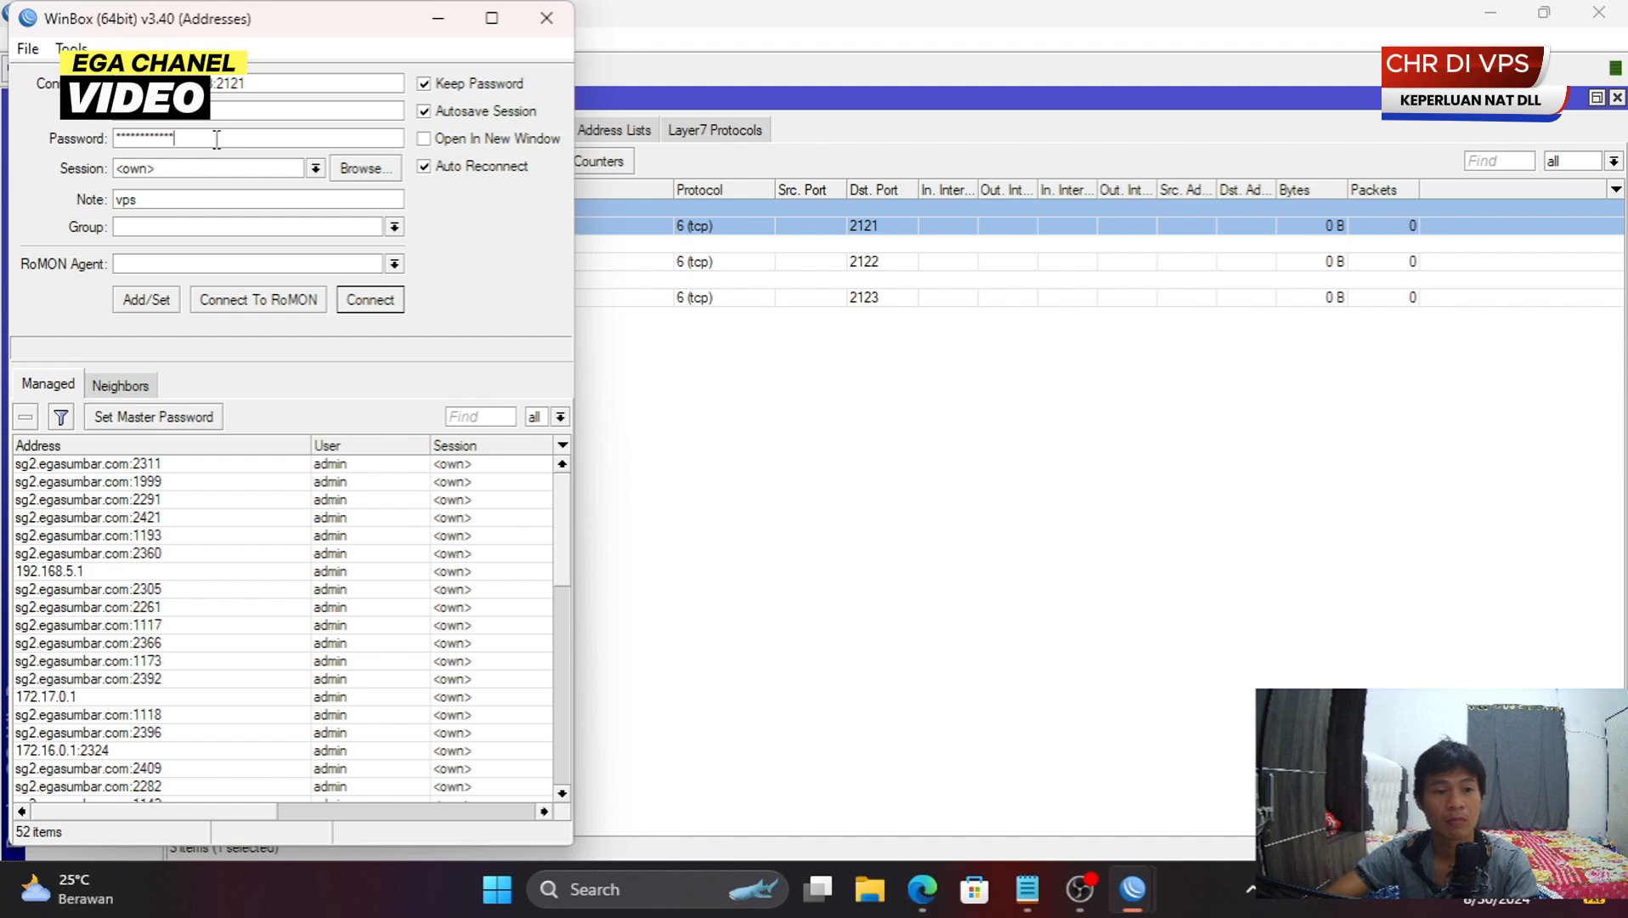
# - Connect through port 2121, cancelling and retrying the attempt several times
pyautogui.press('Return')
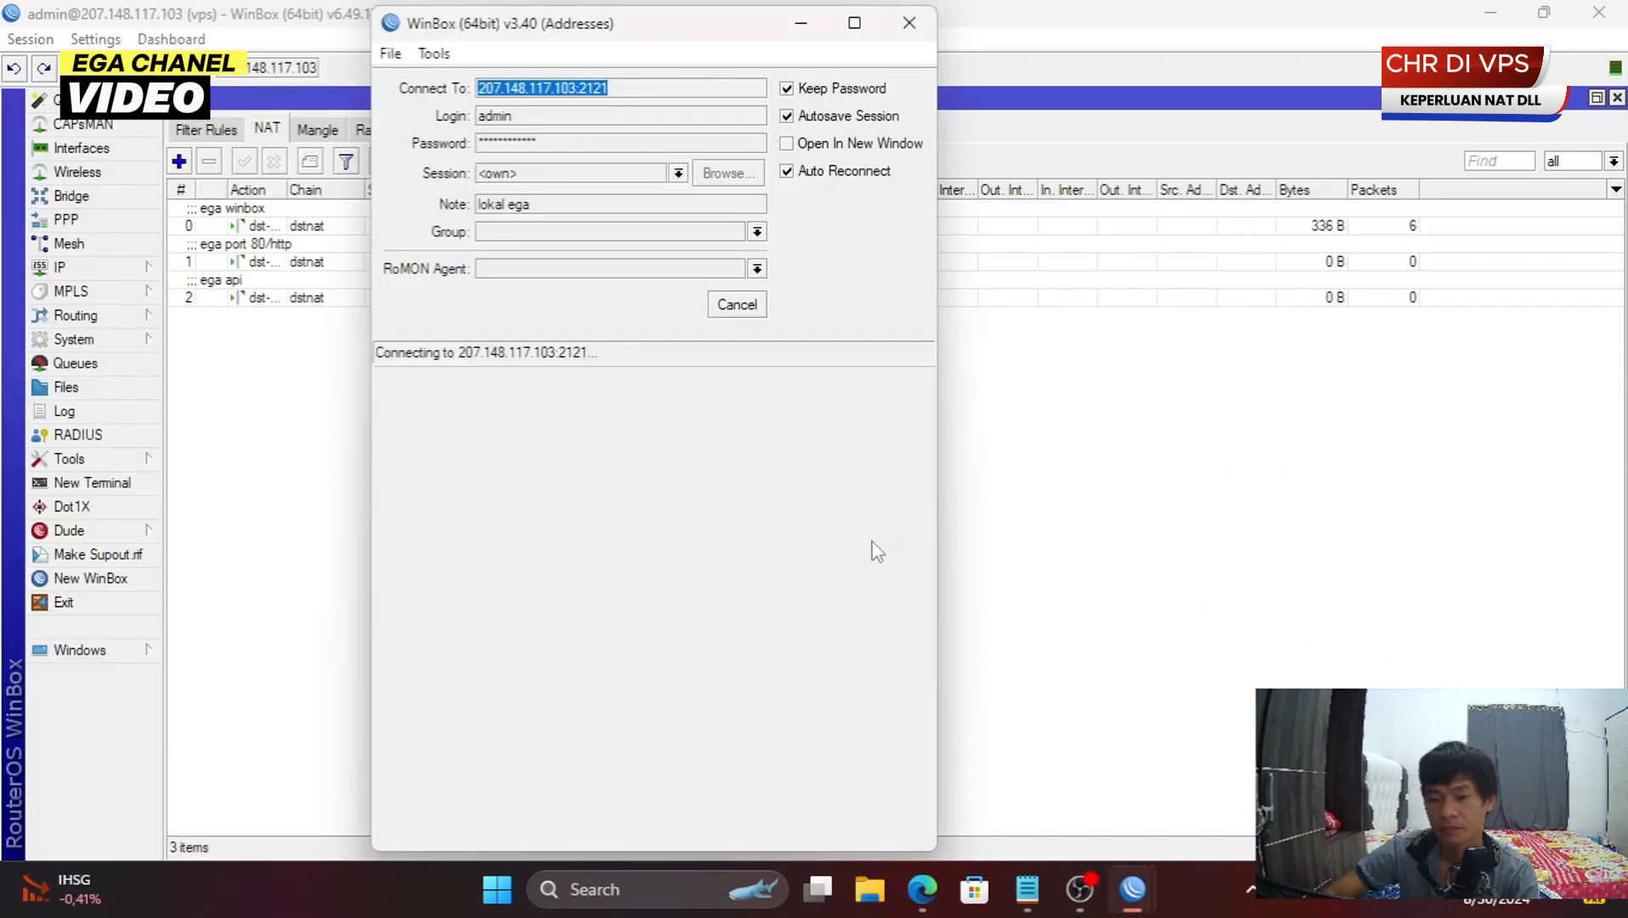
pyautogui.click(737, 311)
pyautogui.click(736, 314)
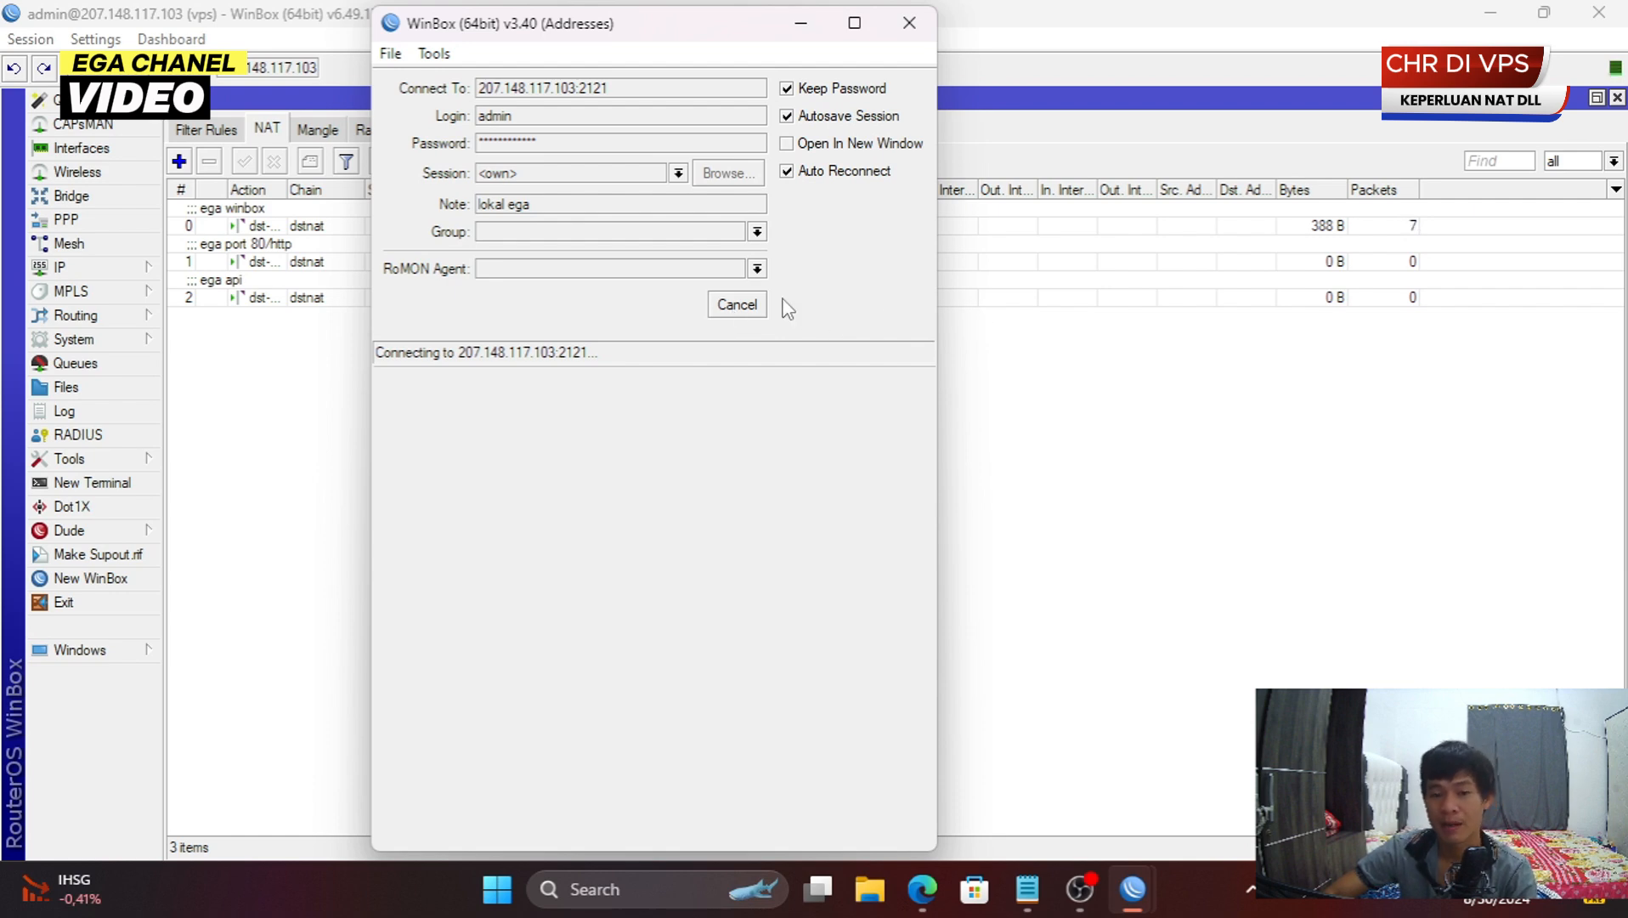
pyautogui.click(752, 310)
pyautogui.click(735, 309)
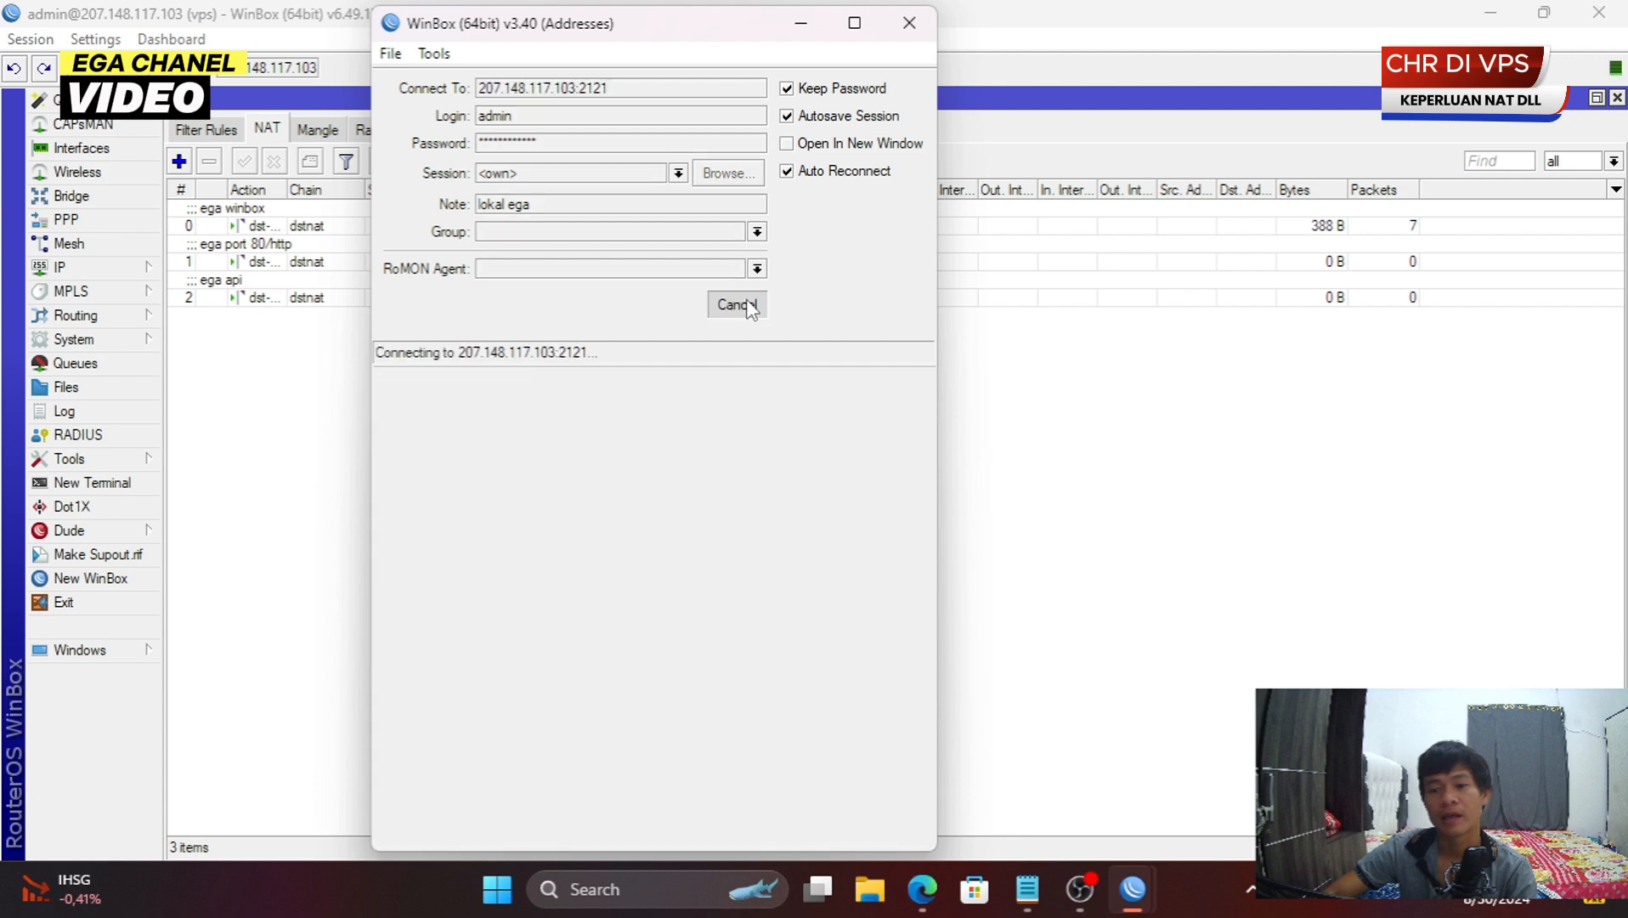
pyautogui.click(754, 313)
pyautogui.click(733, 306)
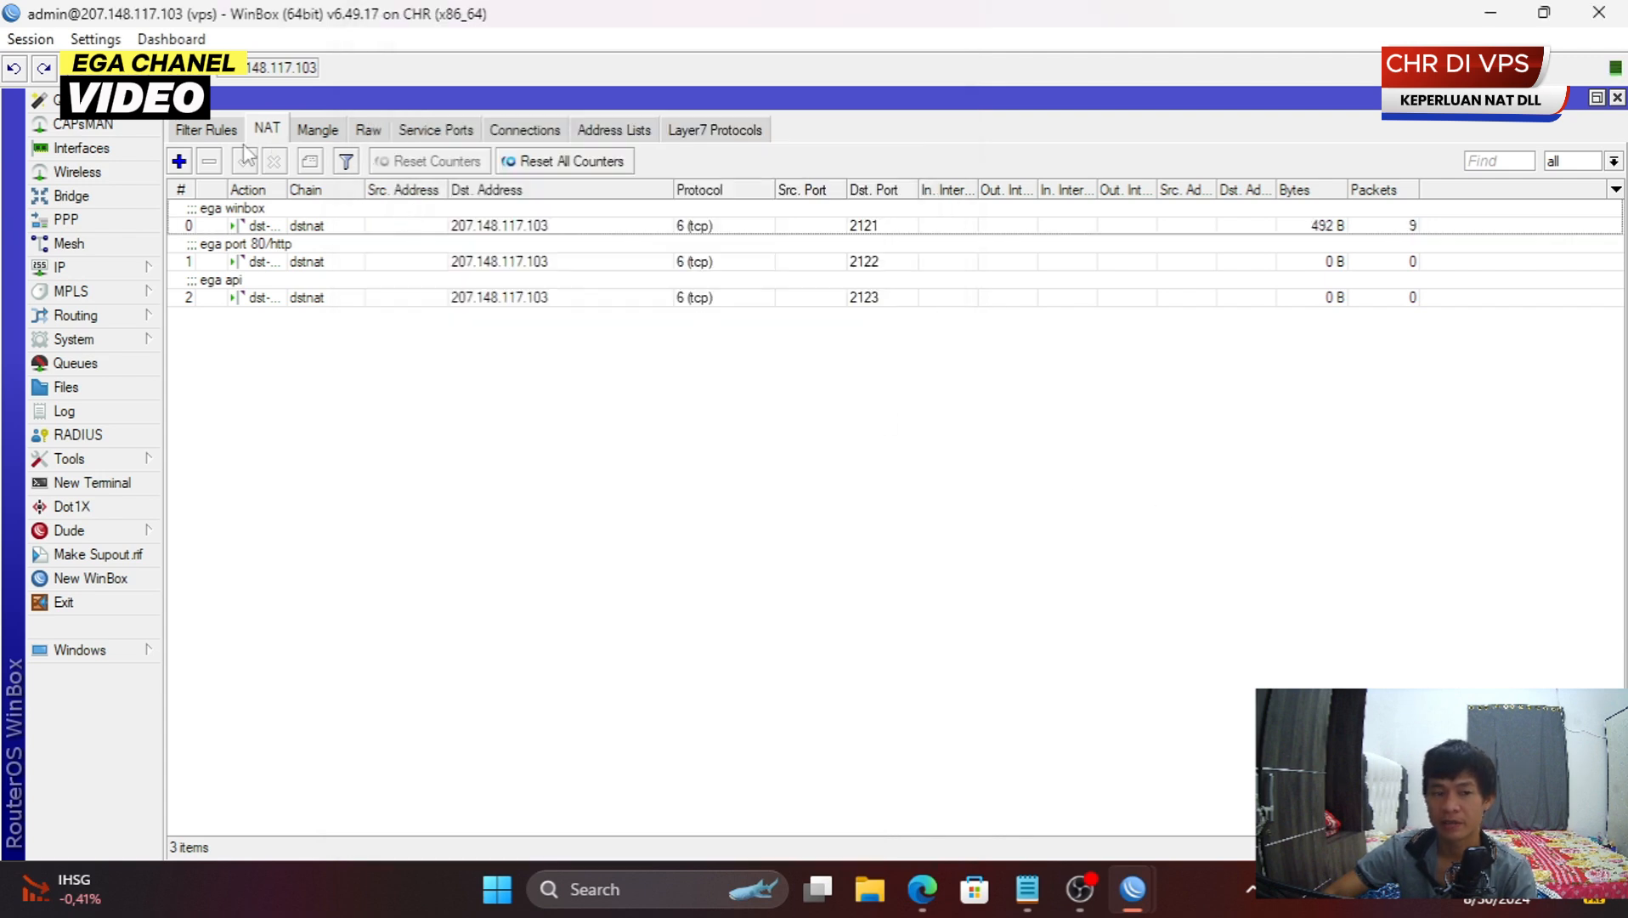
# - Create a masquerade NAT rule with Out. Interface set to all ppp
pyautogui.click(178, 163)
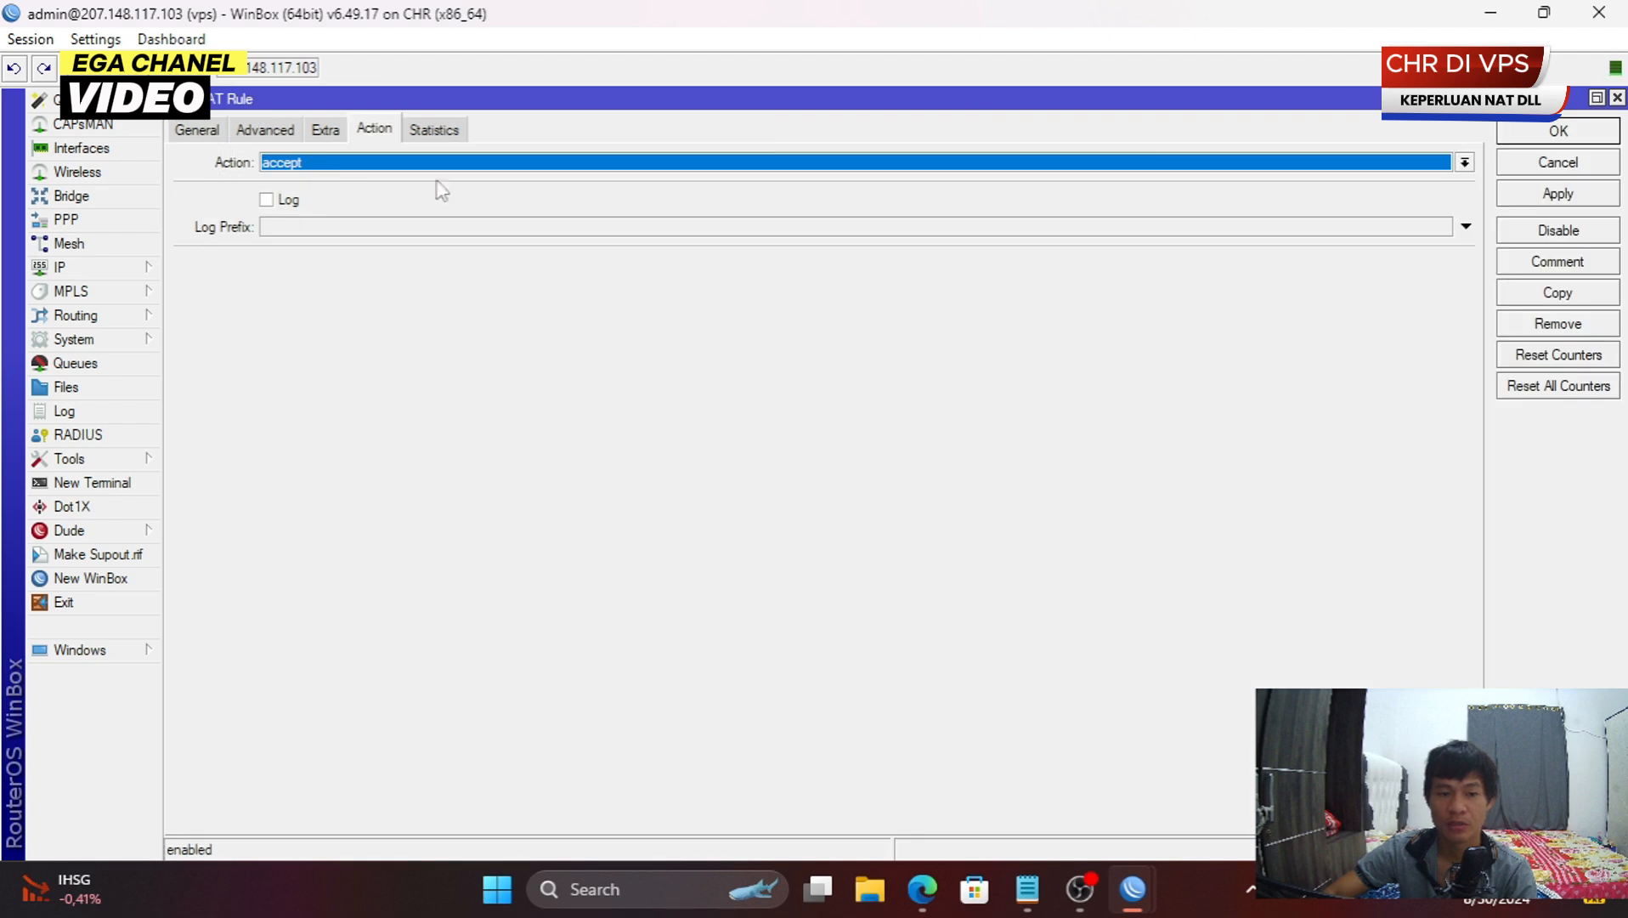
pyautogui.click(201, 131)
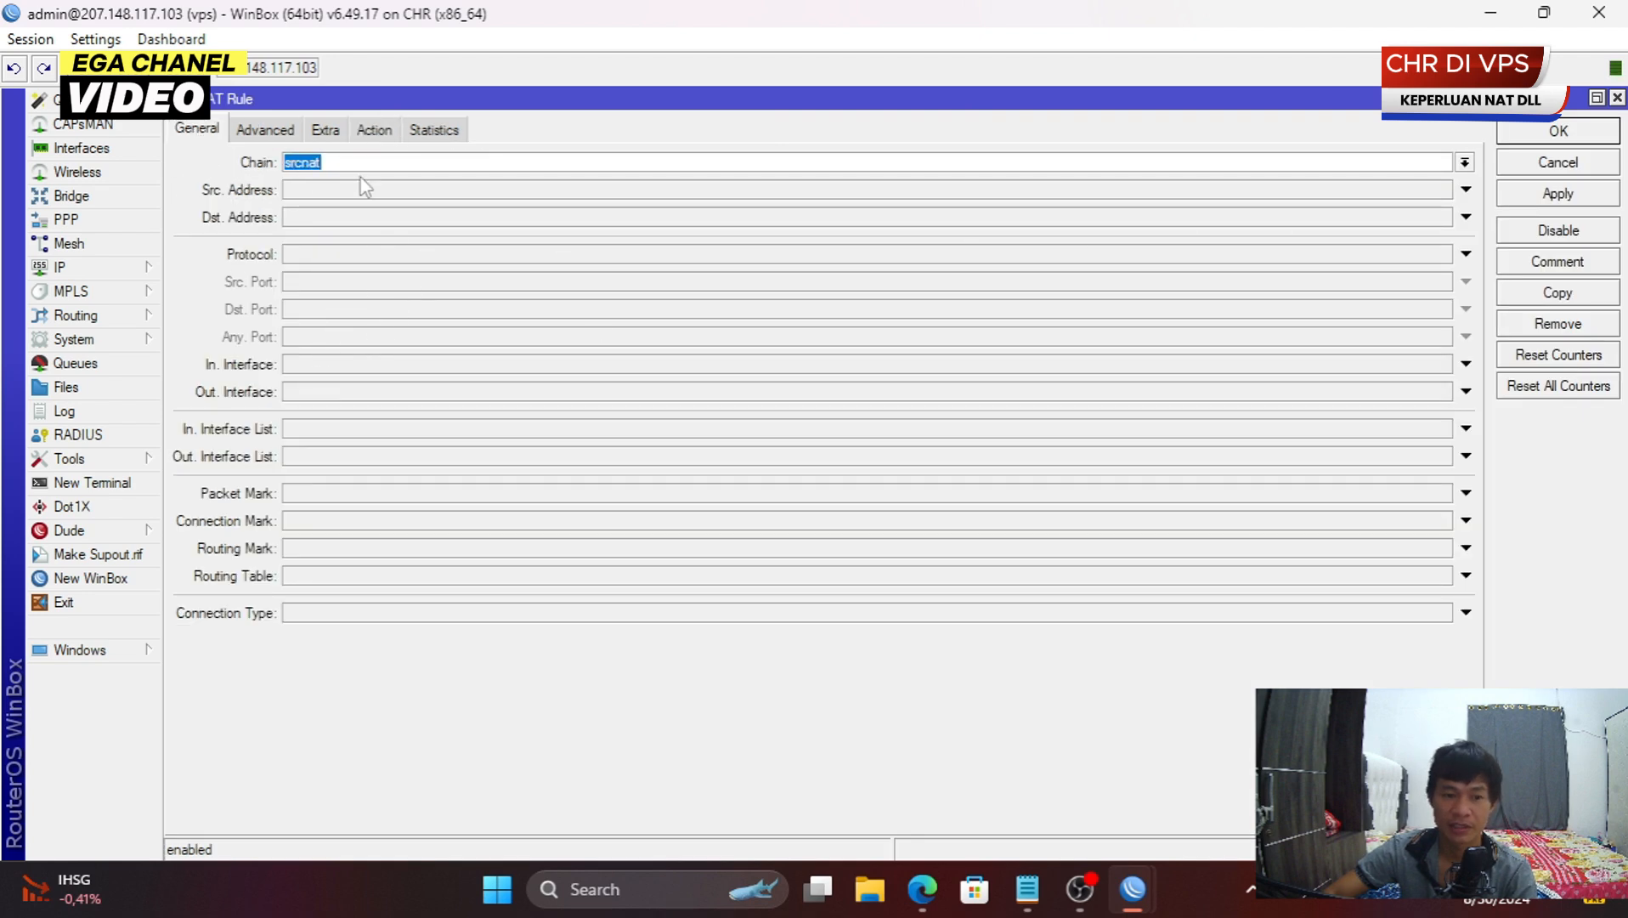
pyautogui.click(358, 393)
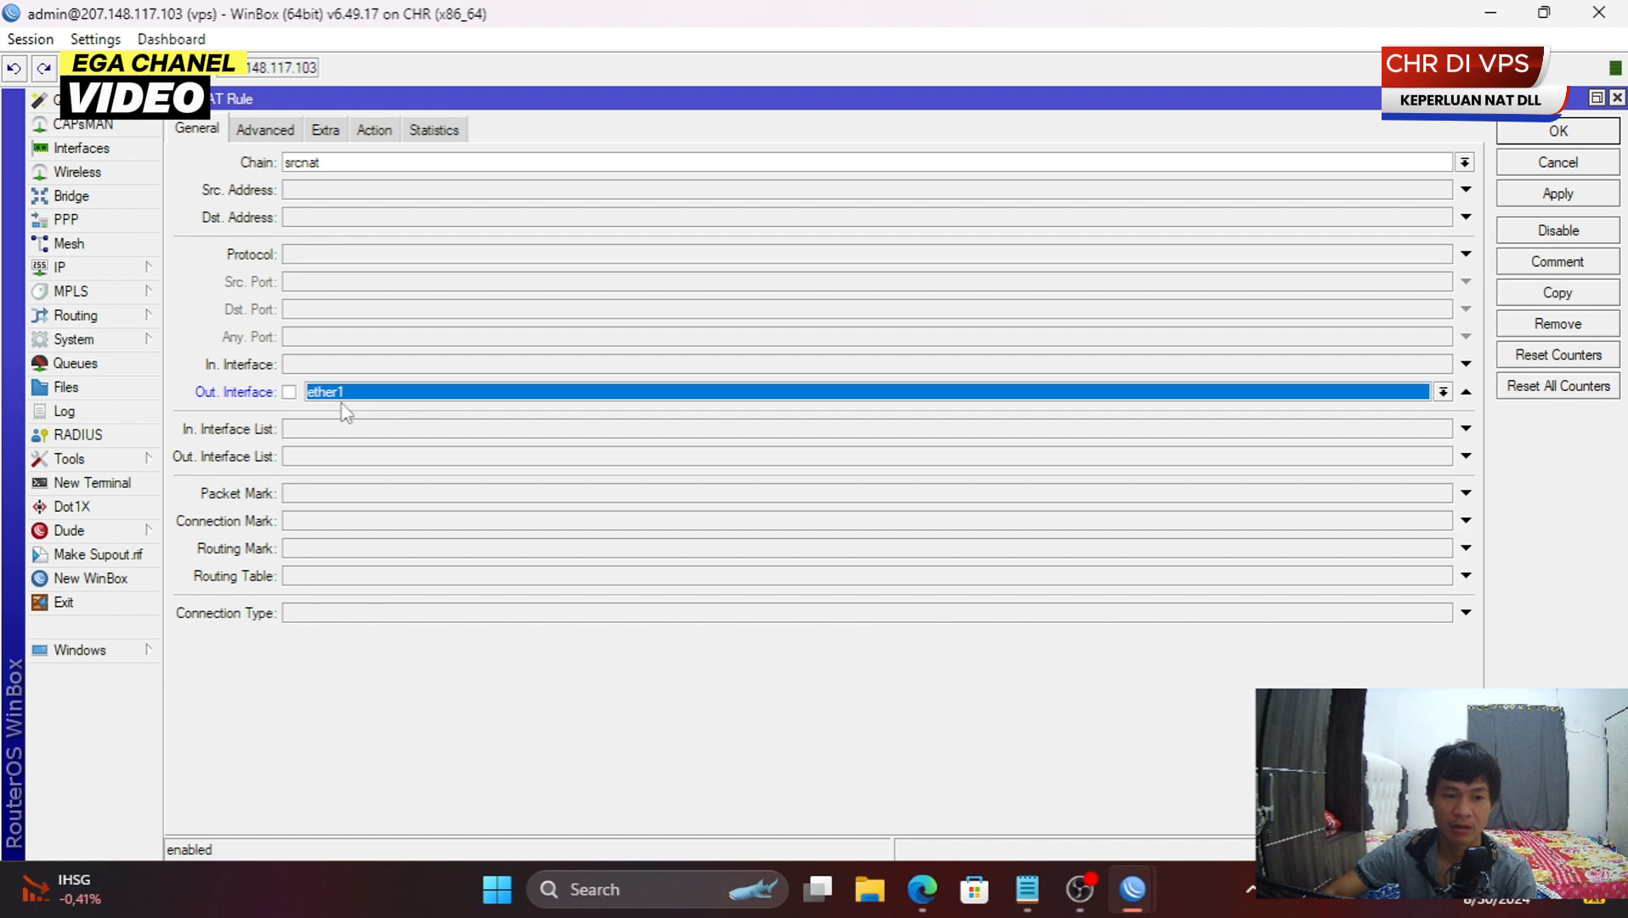
pyautogui.click(447, 393)
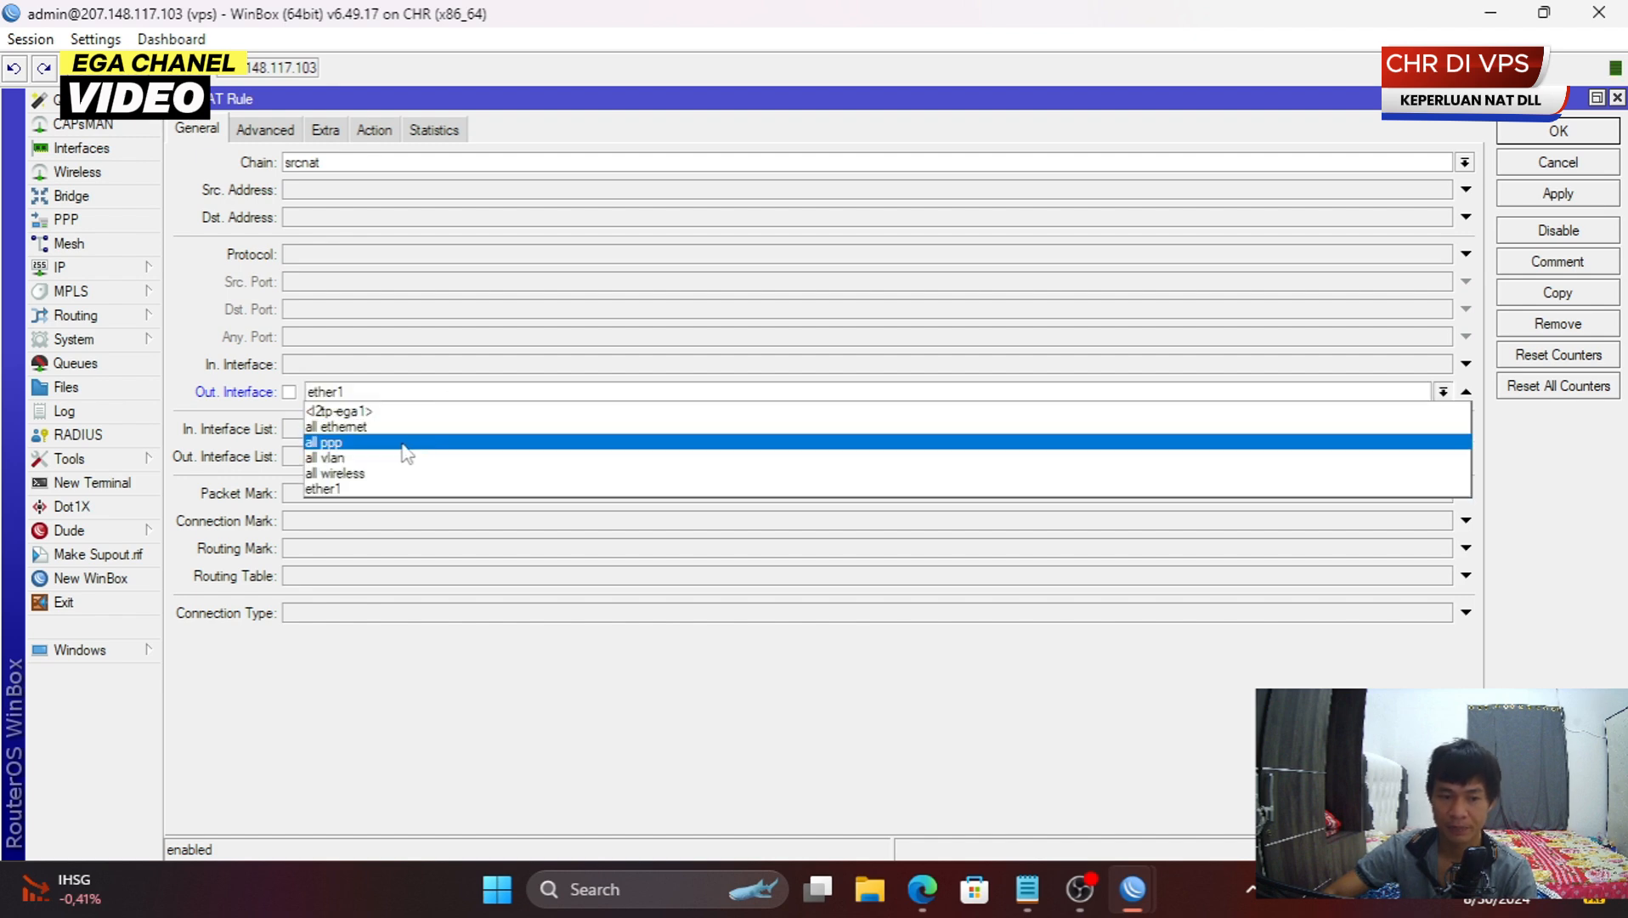
pyautogui.click(403, 443)
pyautogui.click(374, 129)
pyautogui.click(408, 162)
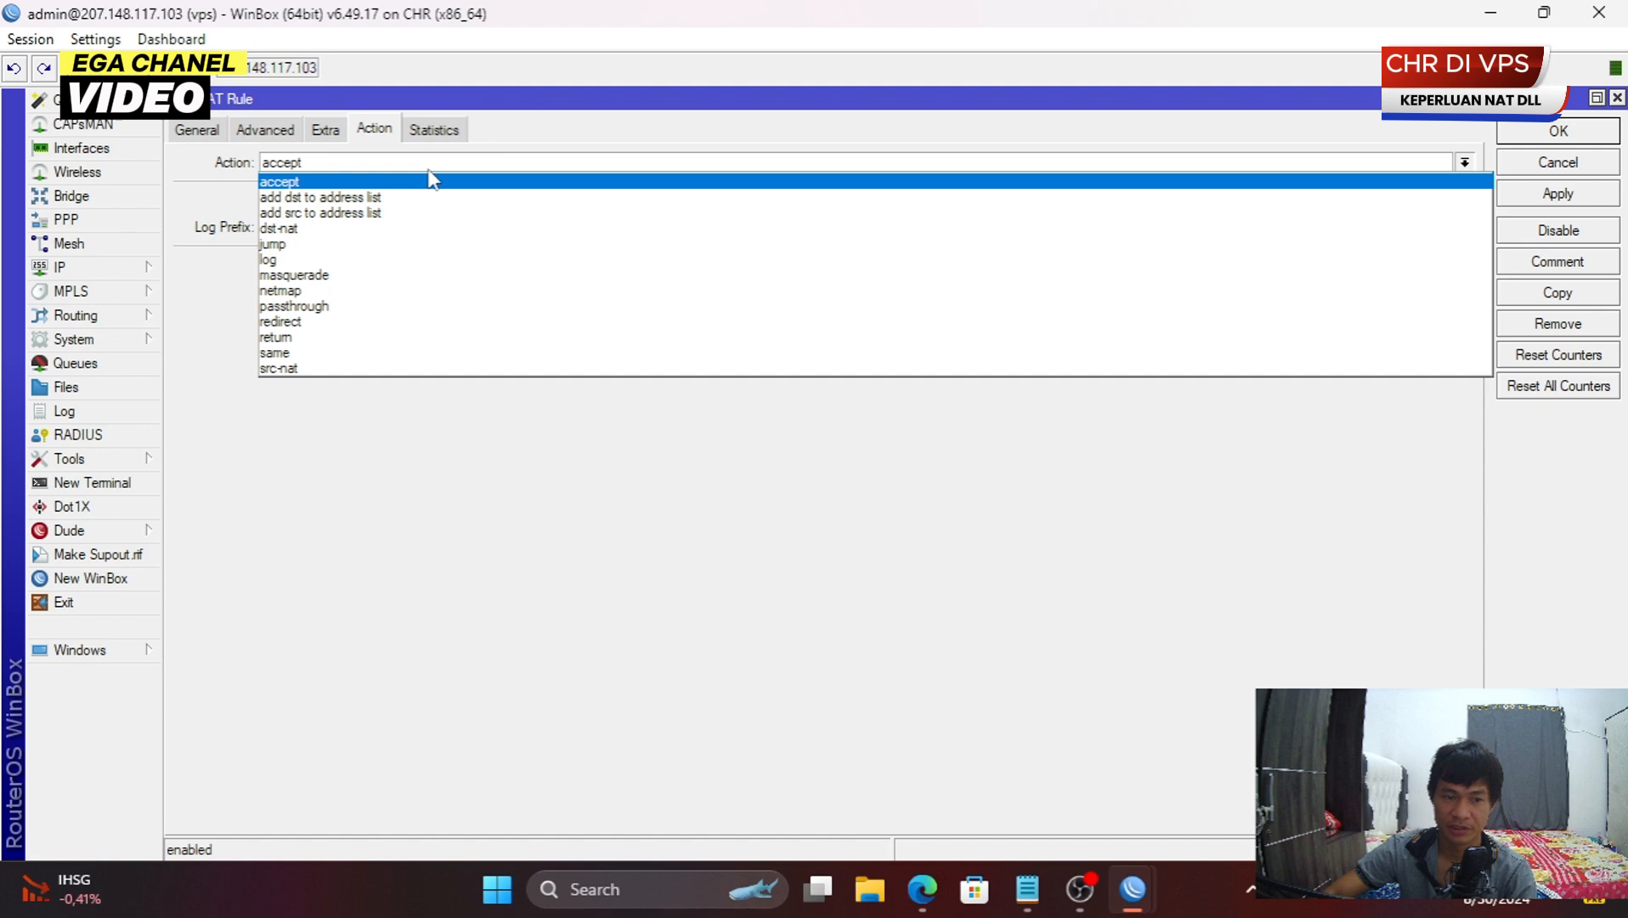
pyautogui.click(397, 274)
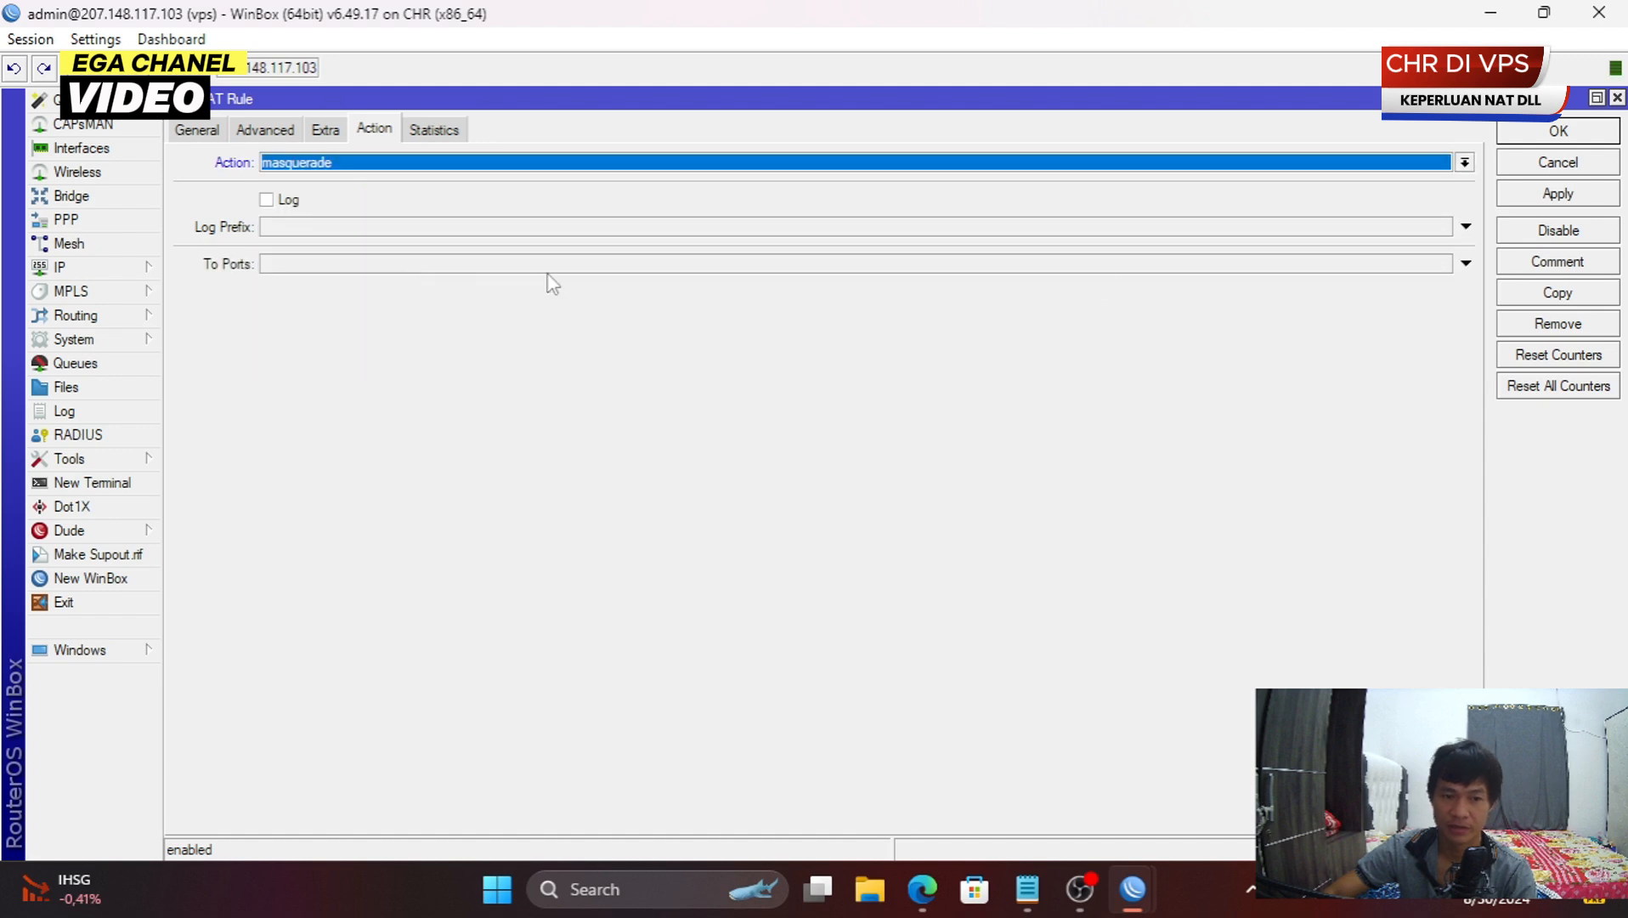
# - Copy it as a masquerade rule for all ethernet, save, and select both rules
pyautogui.click(1557, 292)
pyautogui.click(908, 465)
pyautogui.click(196, 129)
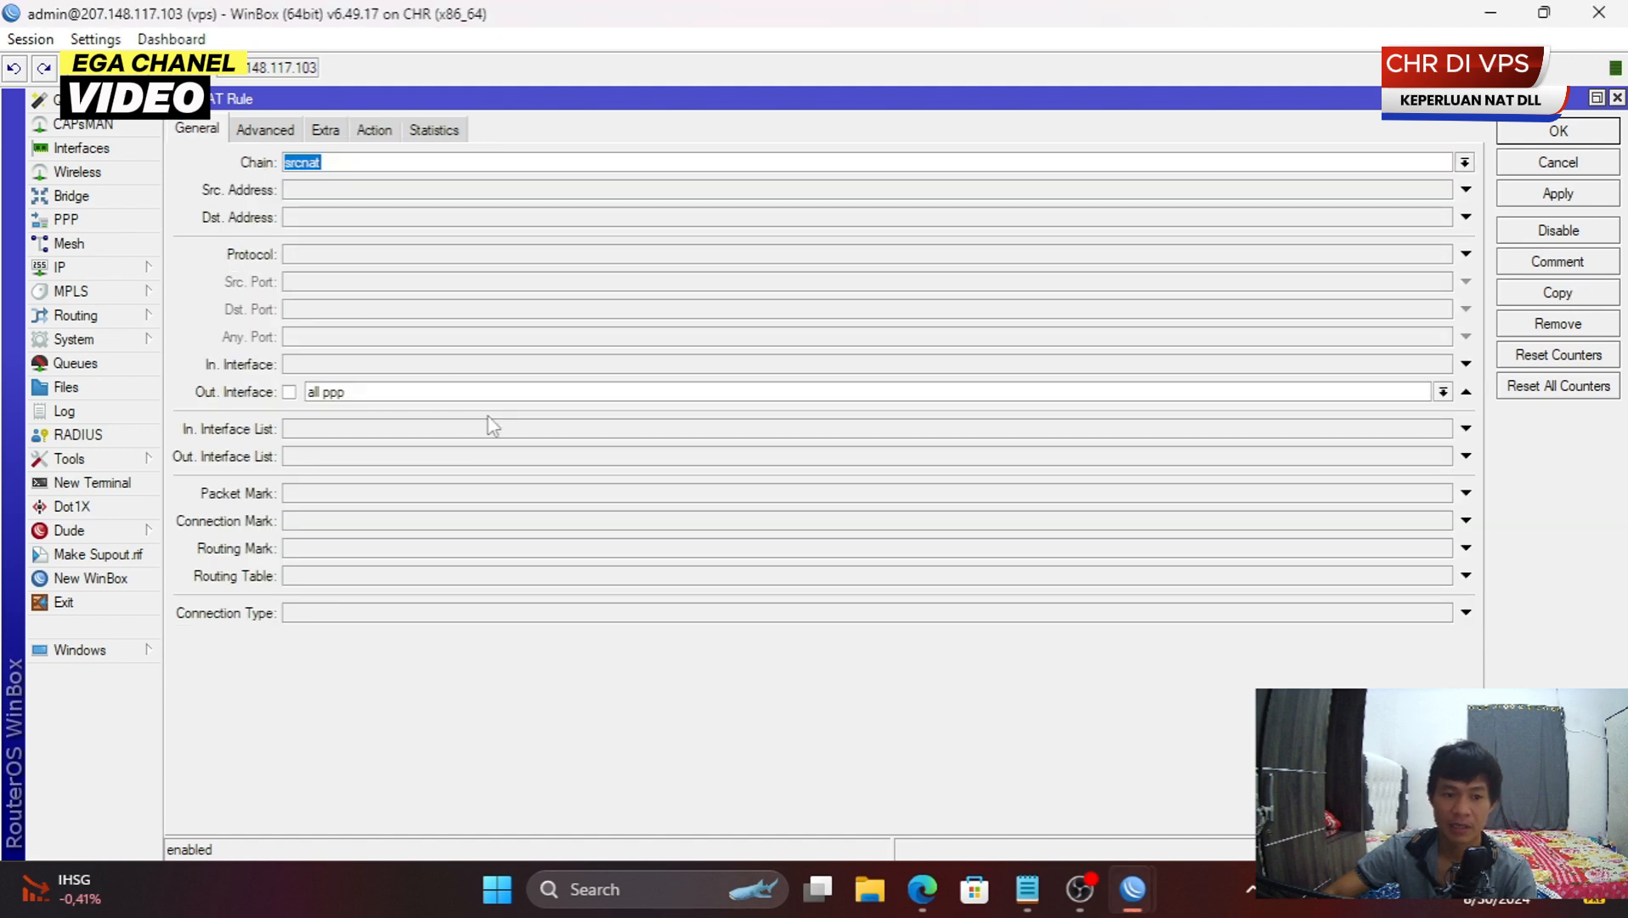
pyautogui.click(418, 396)
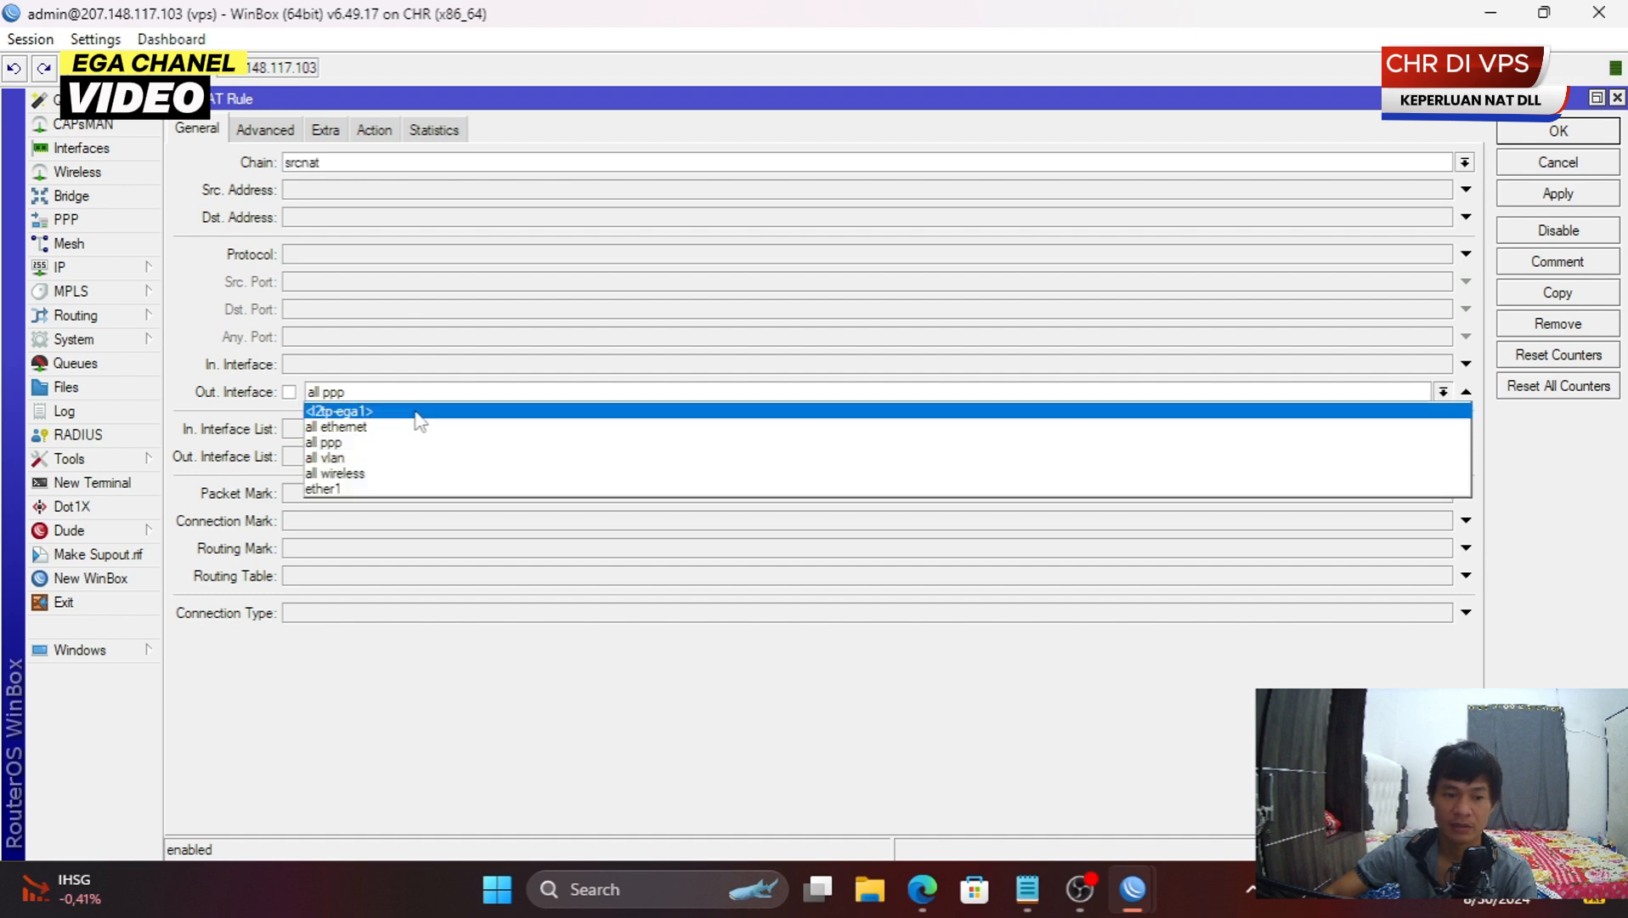
pyautogui.click(406, 427)
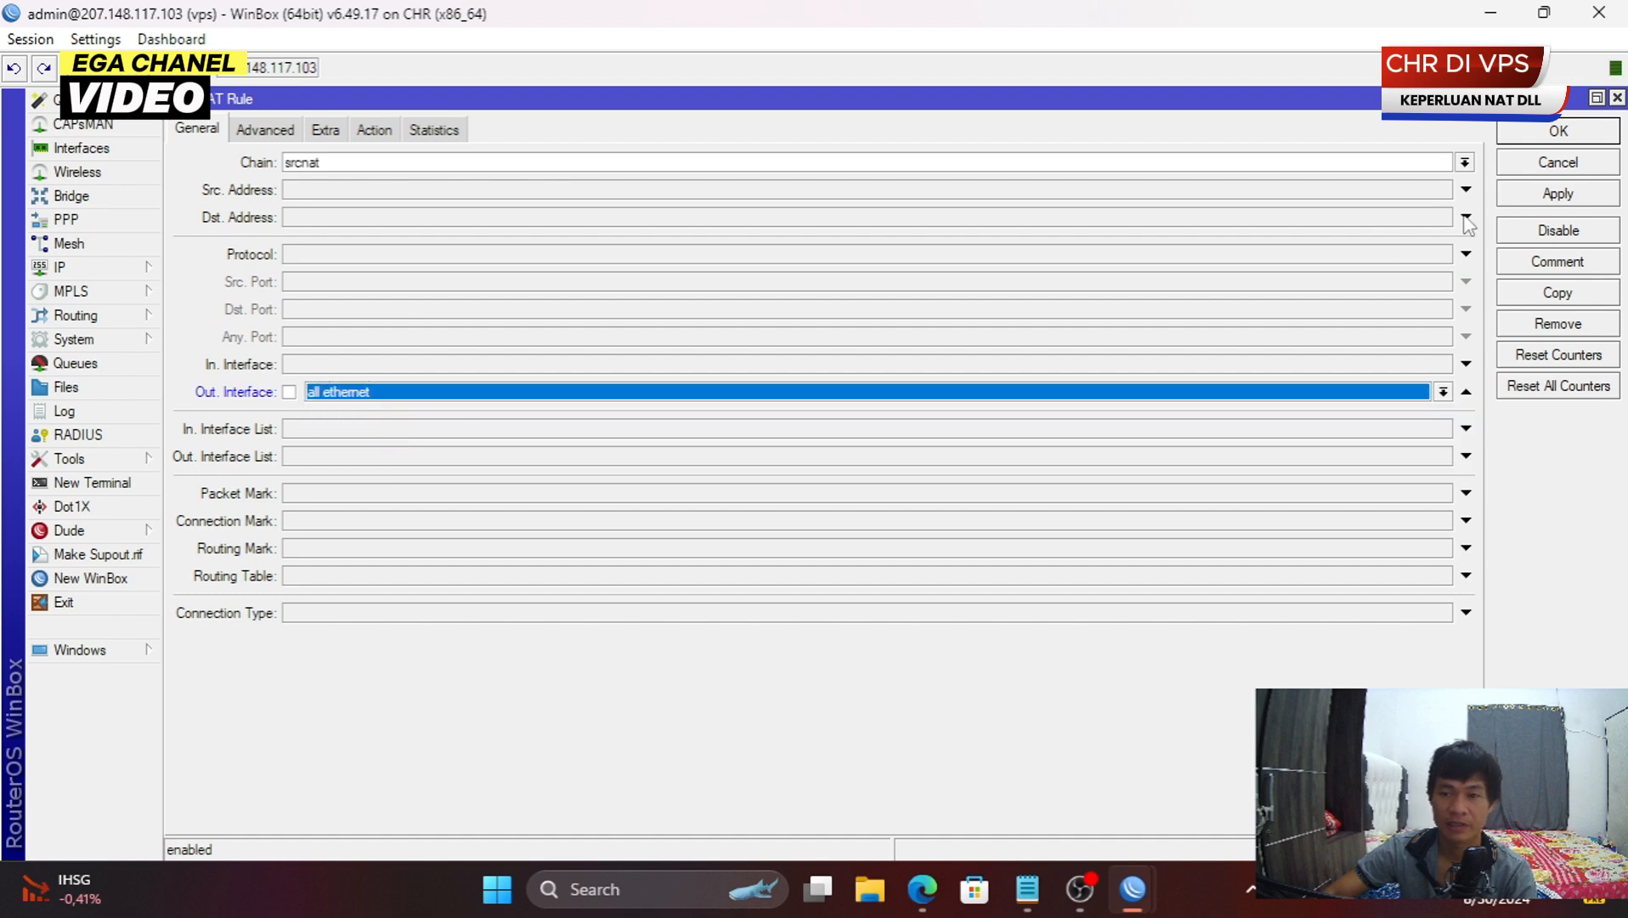
pyautogui.click(1557, 132)
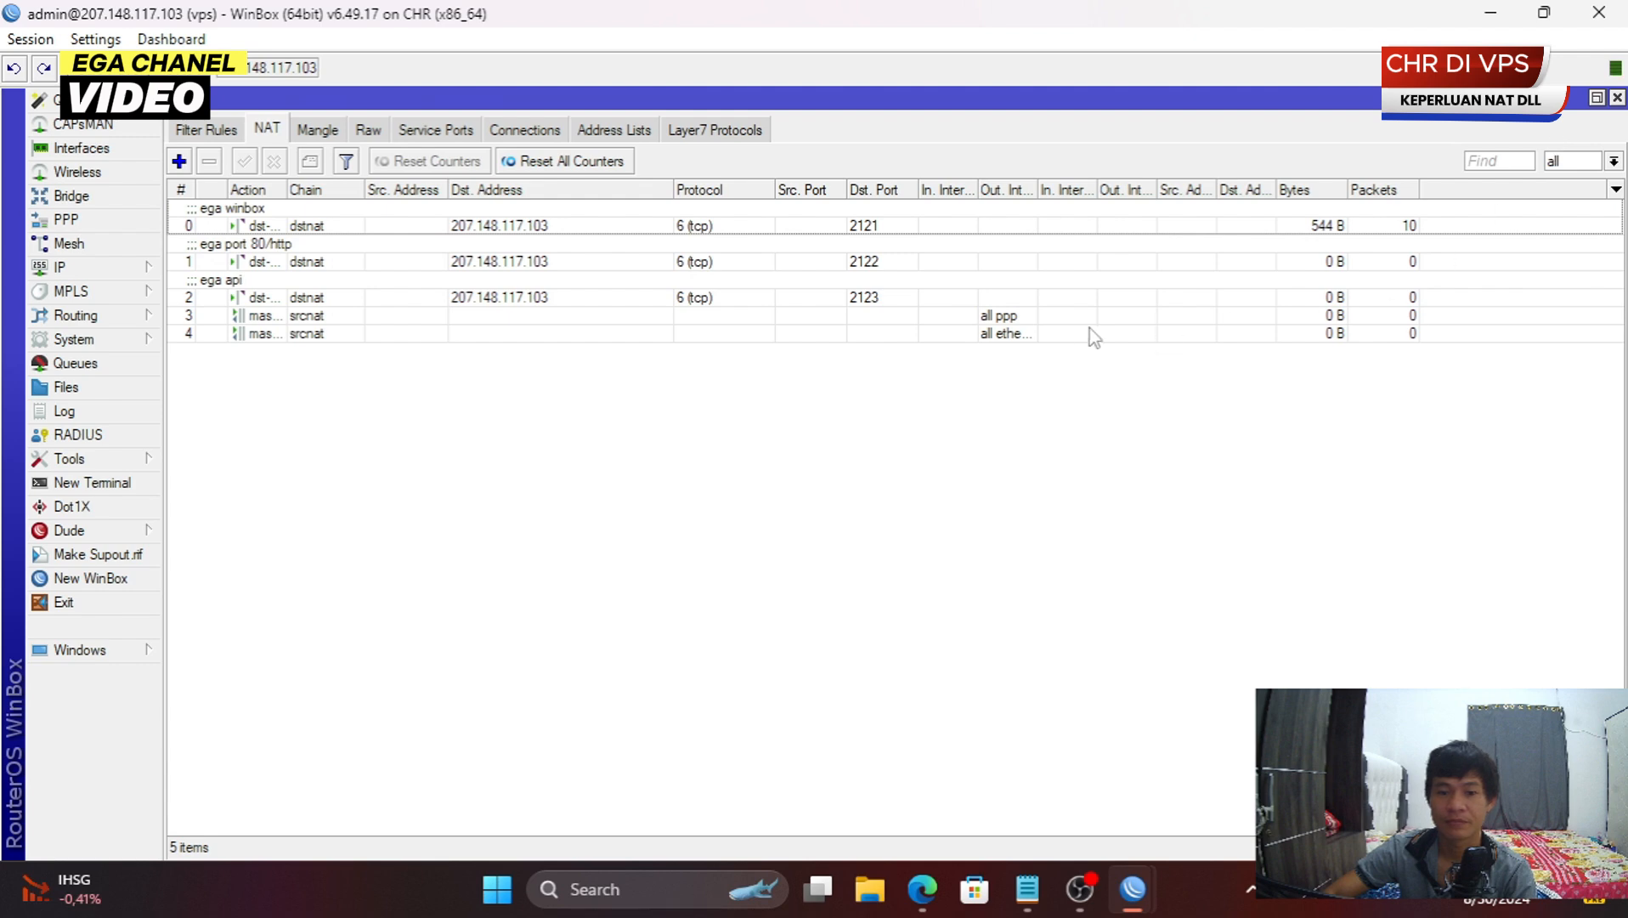
pyautogui.click(1024, 319)
pyautogui.keyDown('shift'); pyautogui.click(992, 337); pyautogui.keyUp('shift')
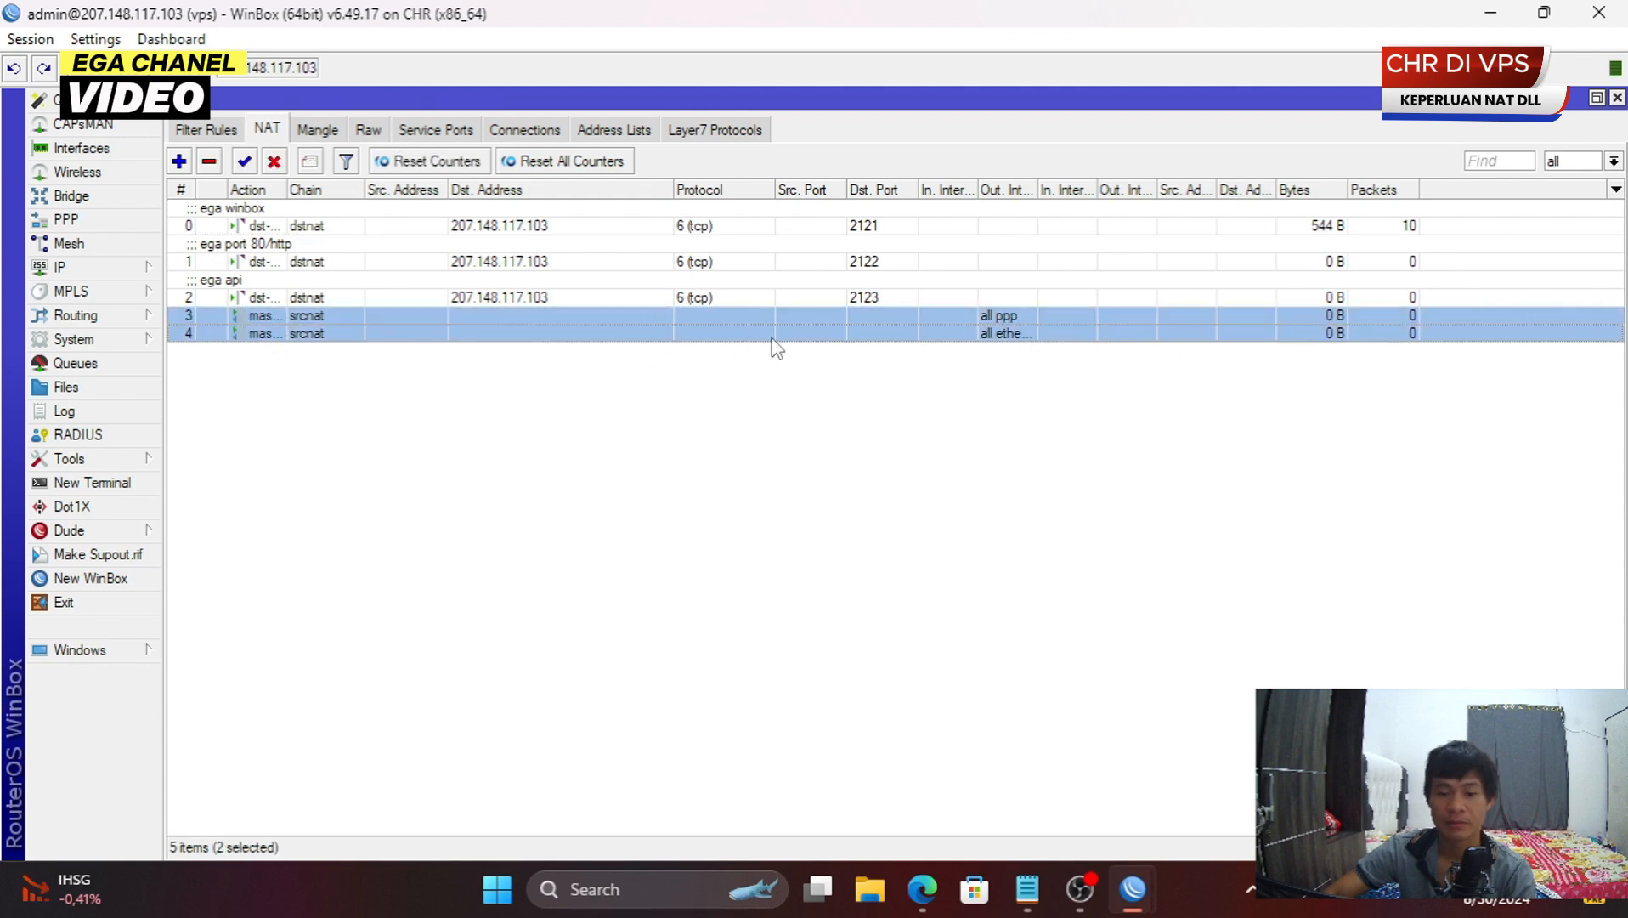
# - Close the server a session and connect a new maximized WinBox to 207.148.117.103:2121
pyautogui.moveTo(1129, 906)
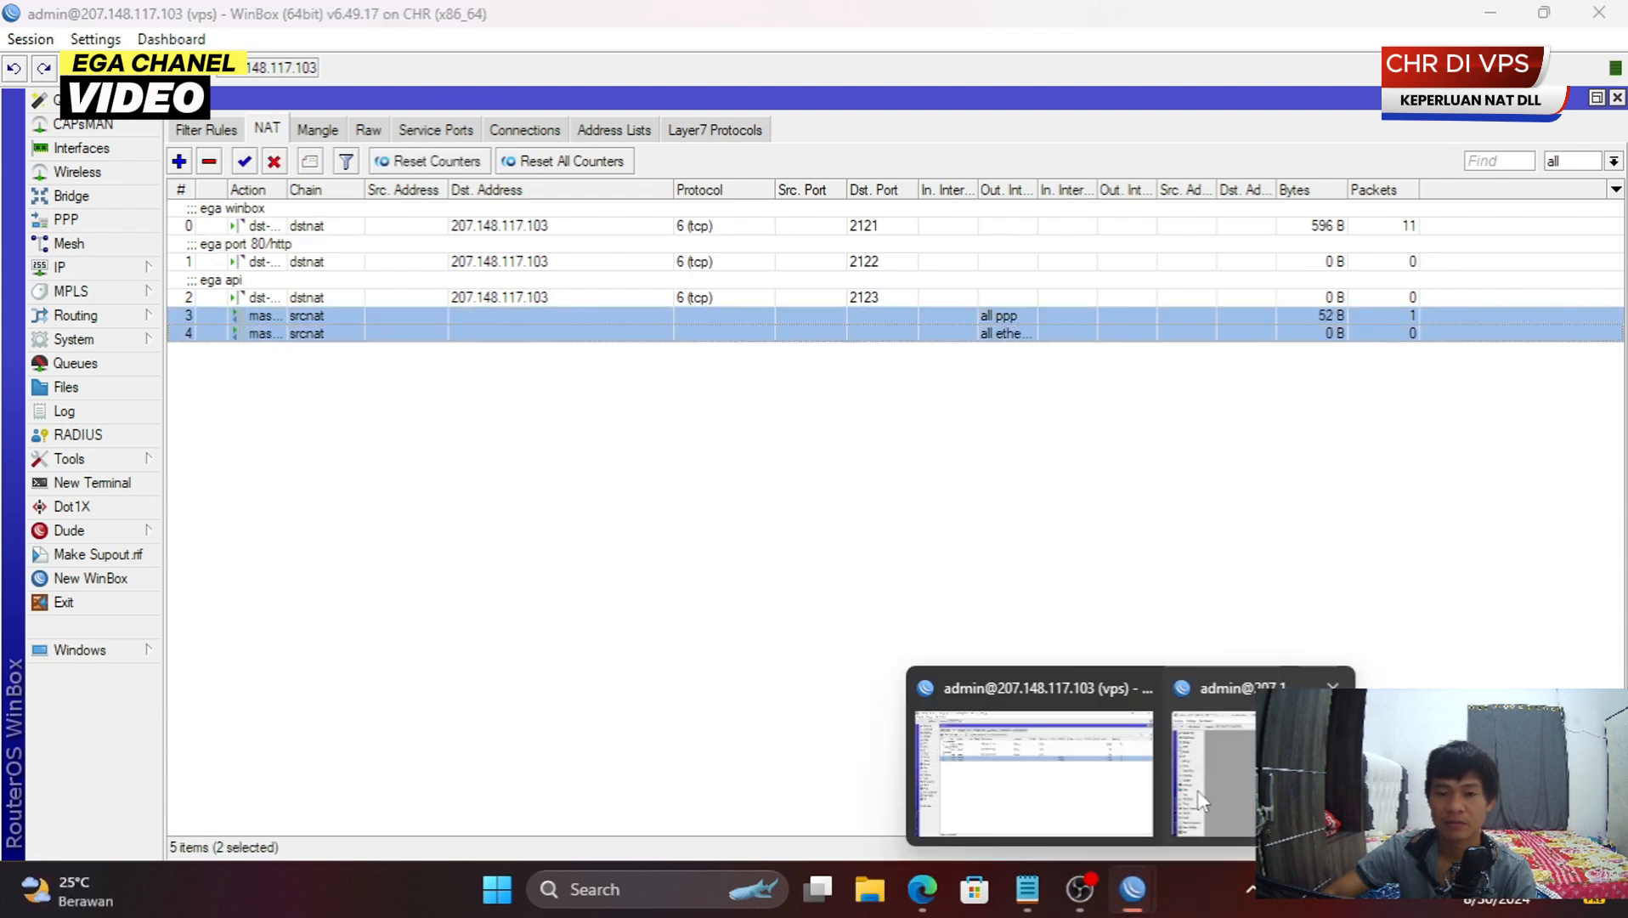
pyautogui.click(1216, 757)
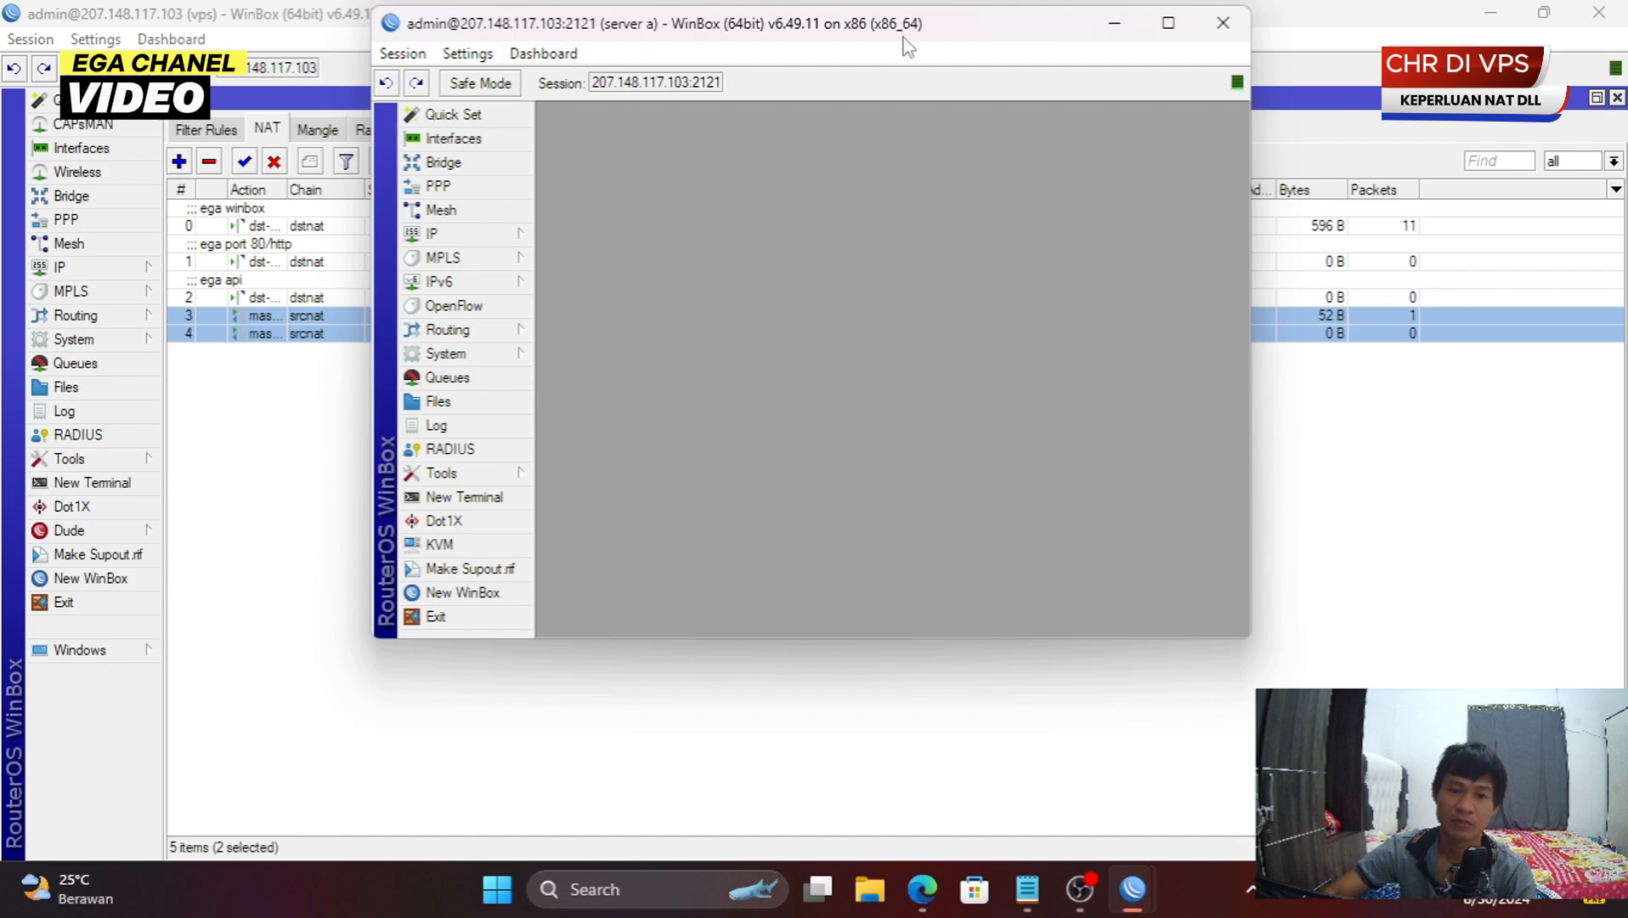
pyautogui.click(463, 592)
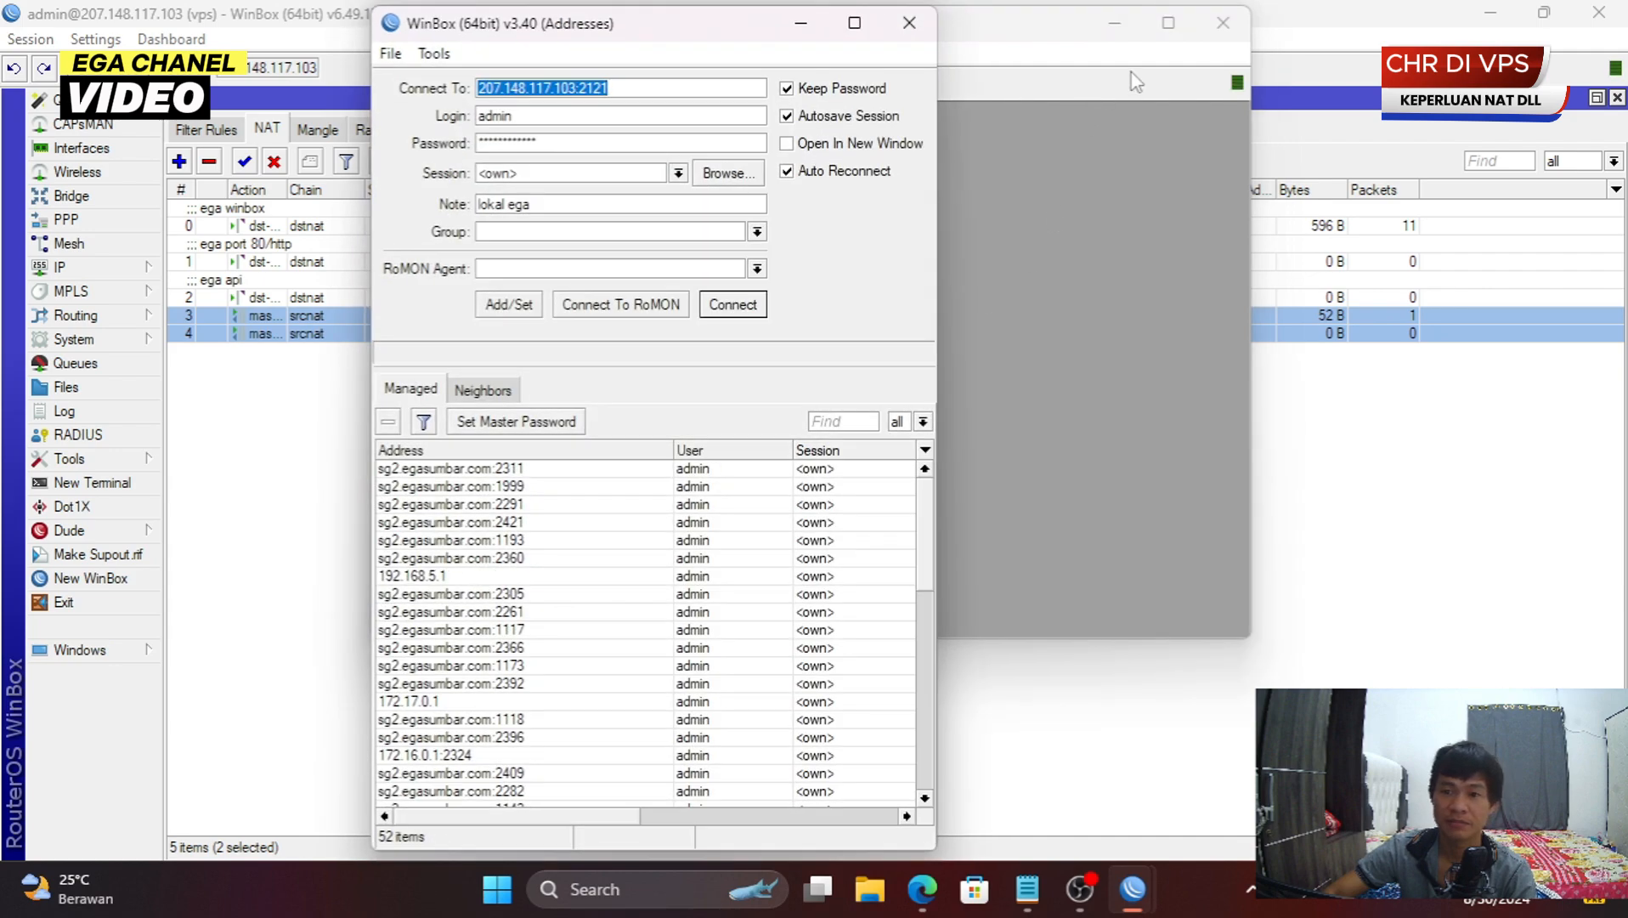
pyautogui.click(1218, 28)
pyautogui.click(1221, 25)
pyautogui.click(854, 33)
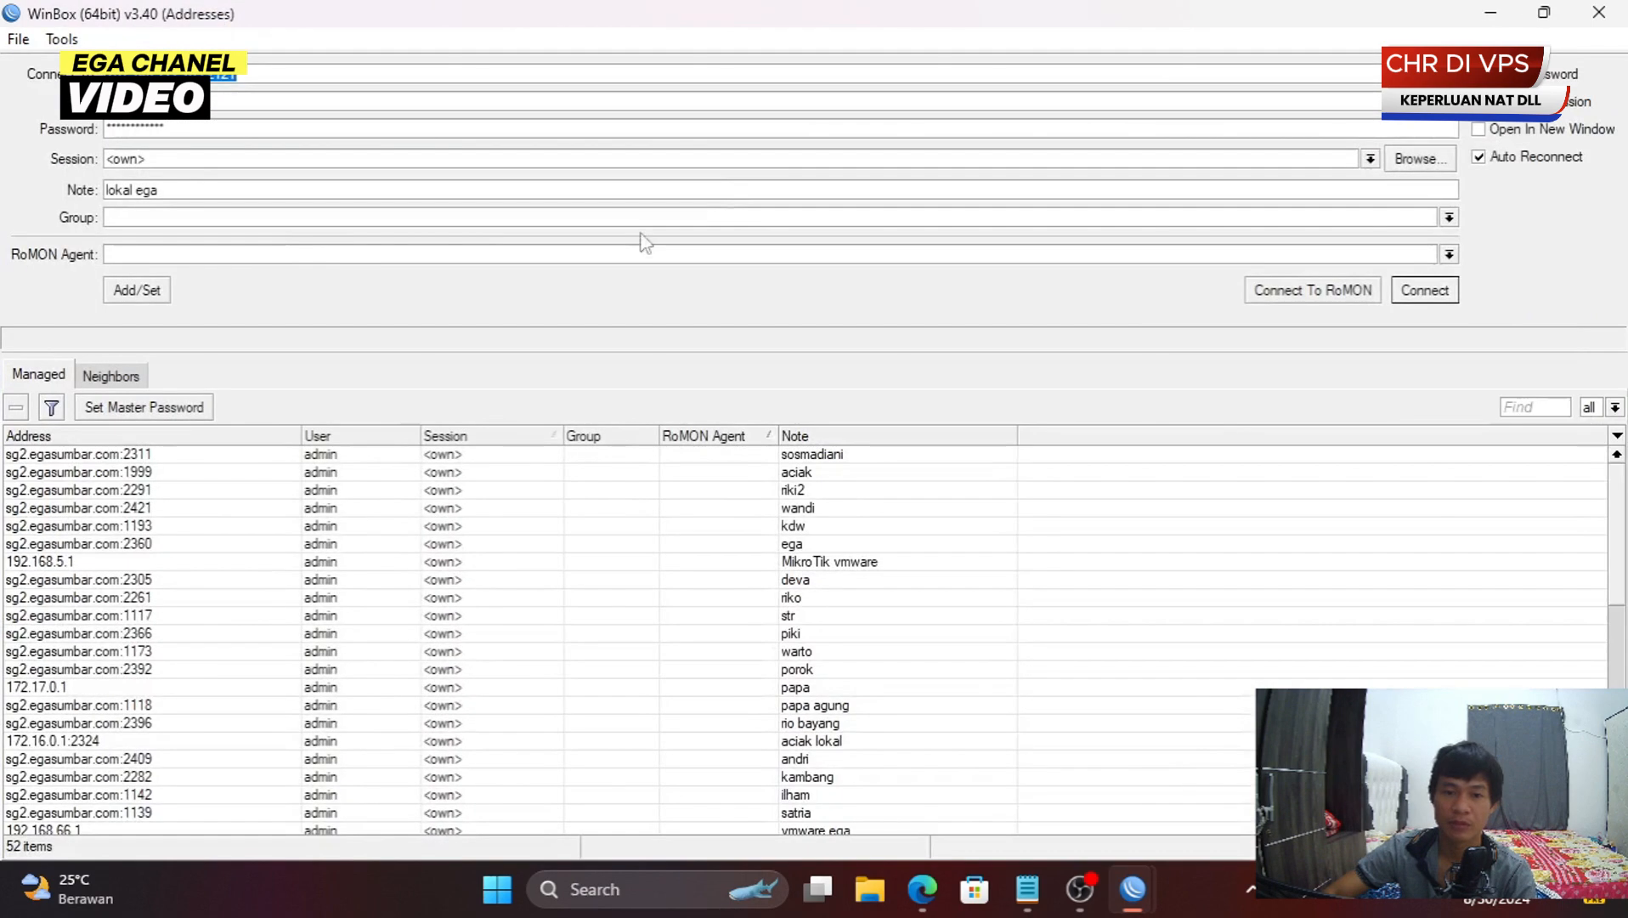
pyautogui.click(1452, 285)
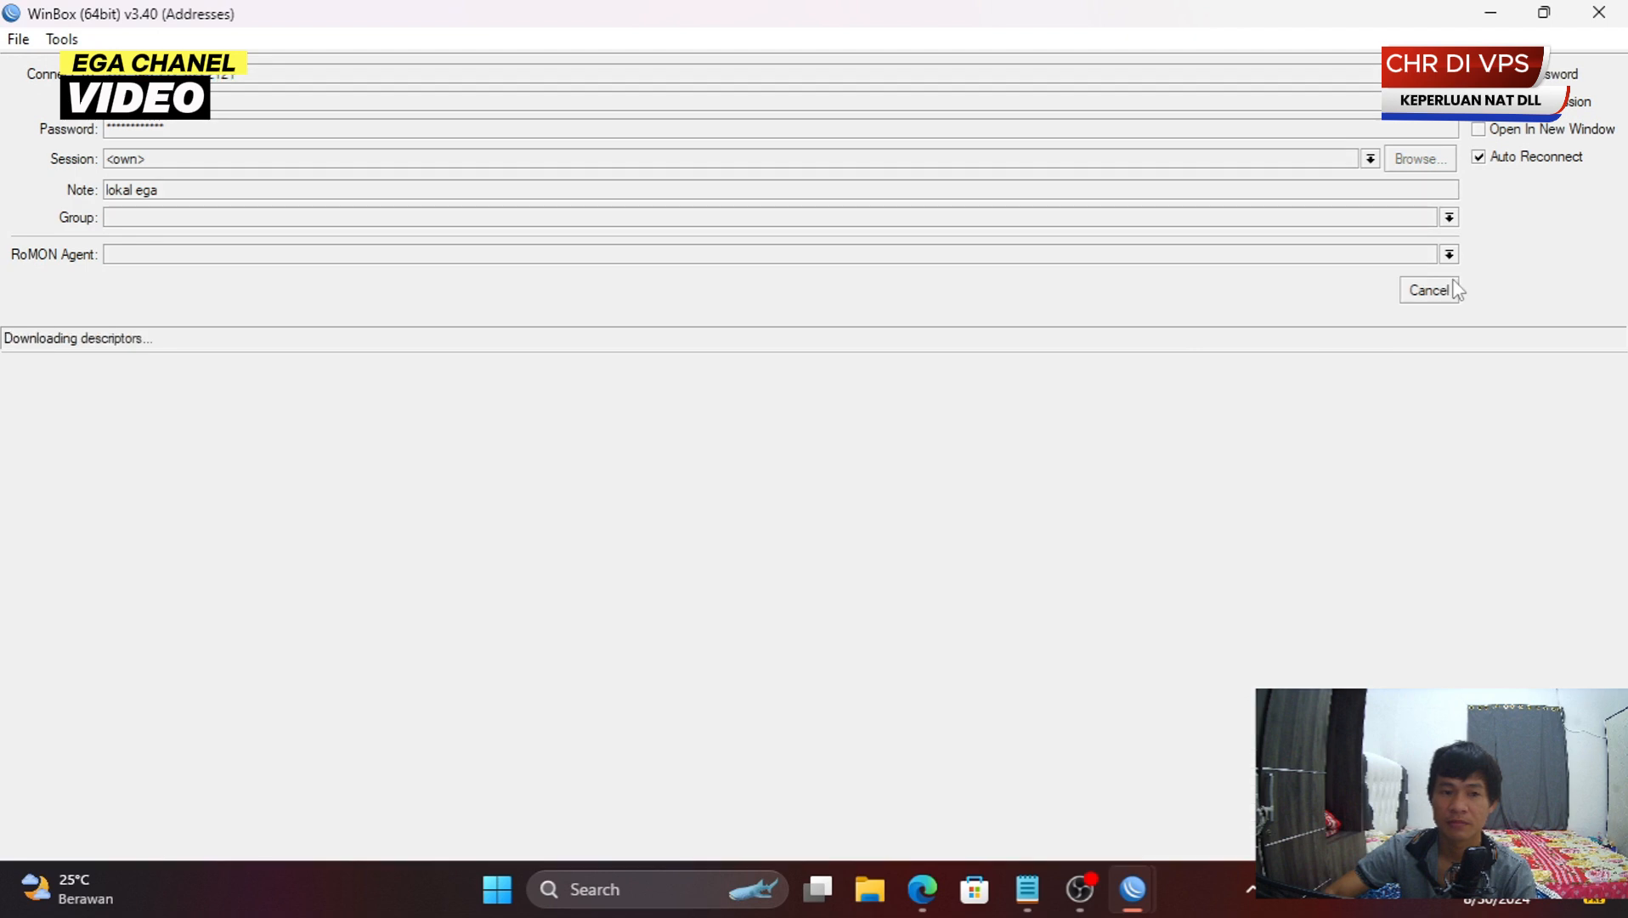
pyautogui.click(806, 18)
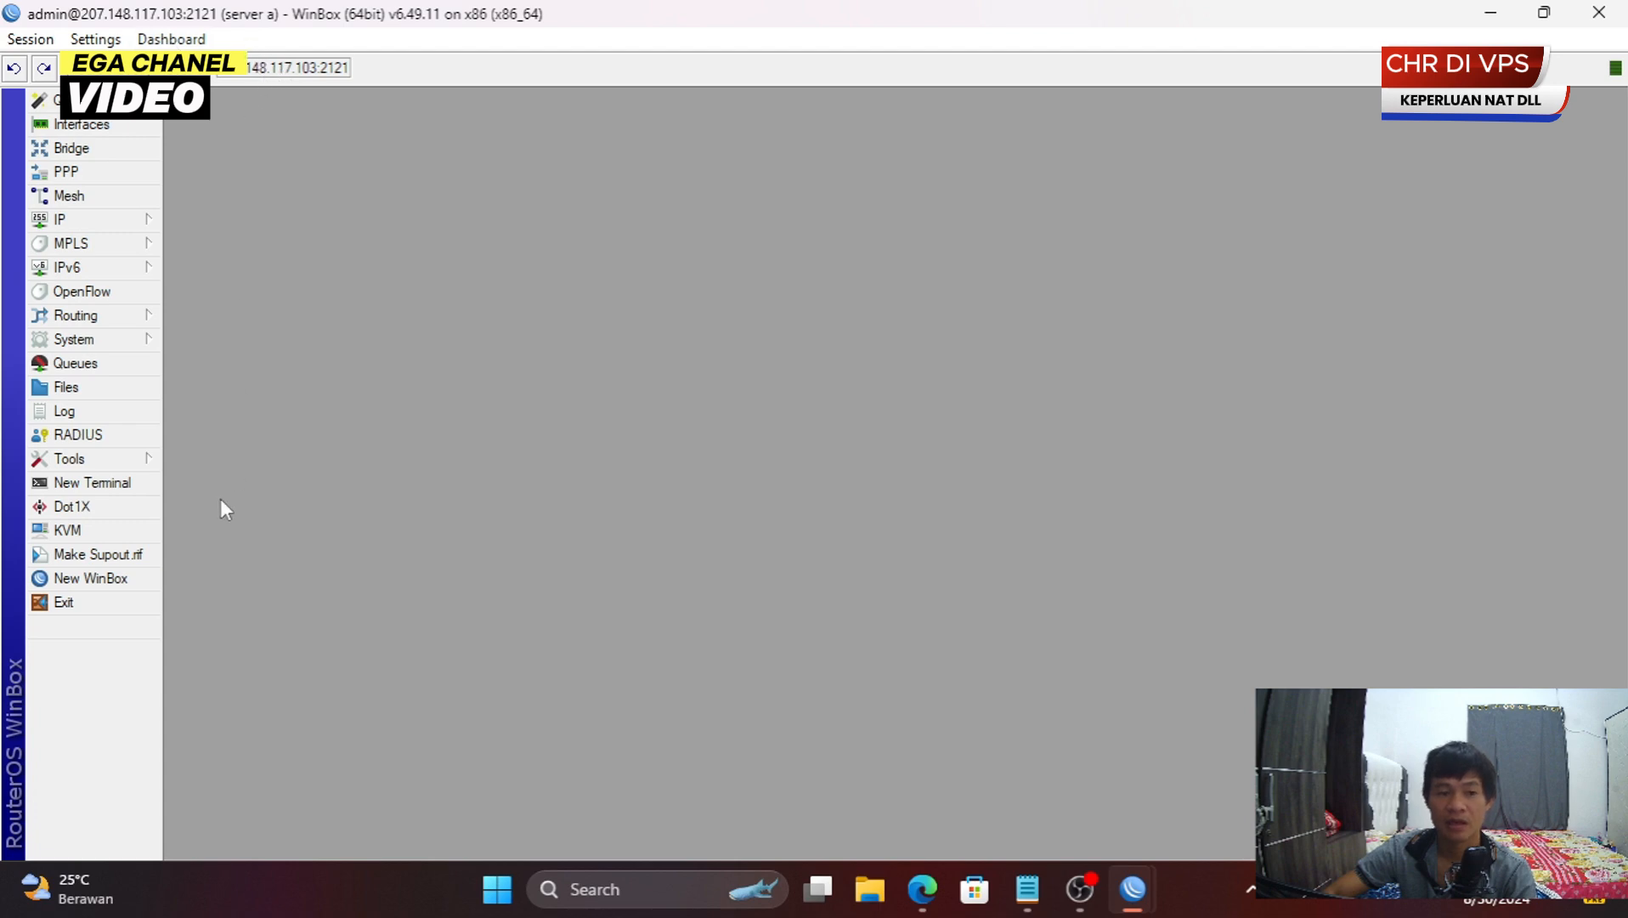
# - Copy the router address in another login window and check the ega NAT rule counters
pyautogui.click(93, 578)
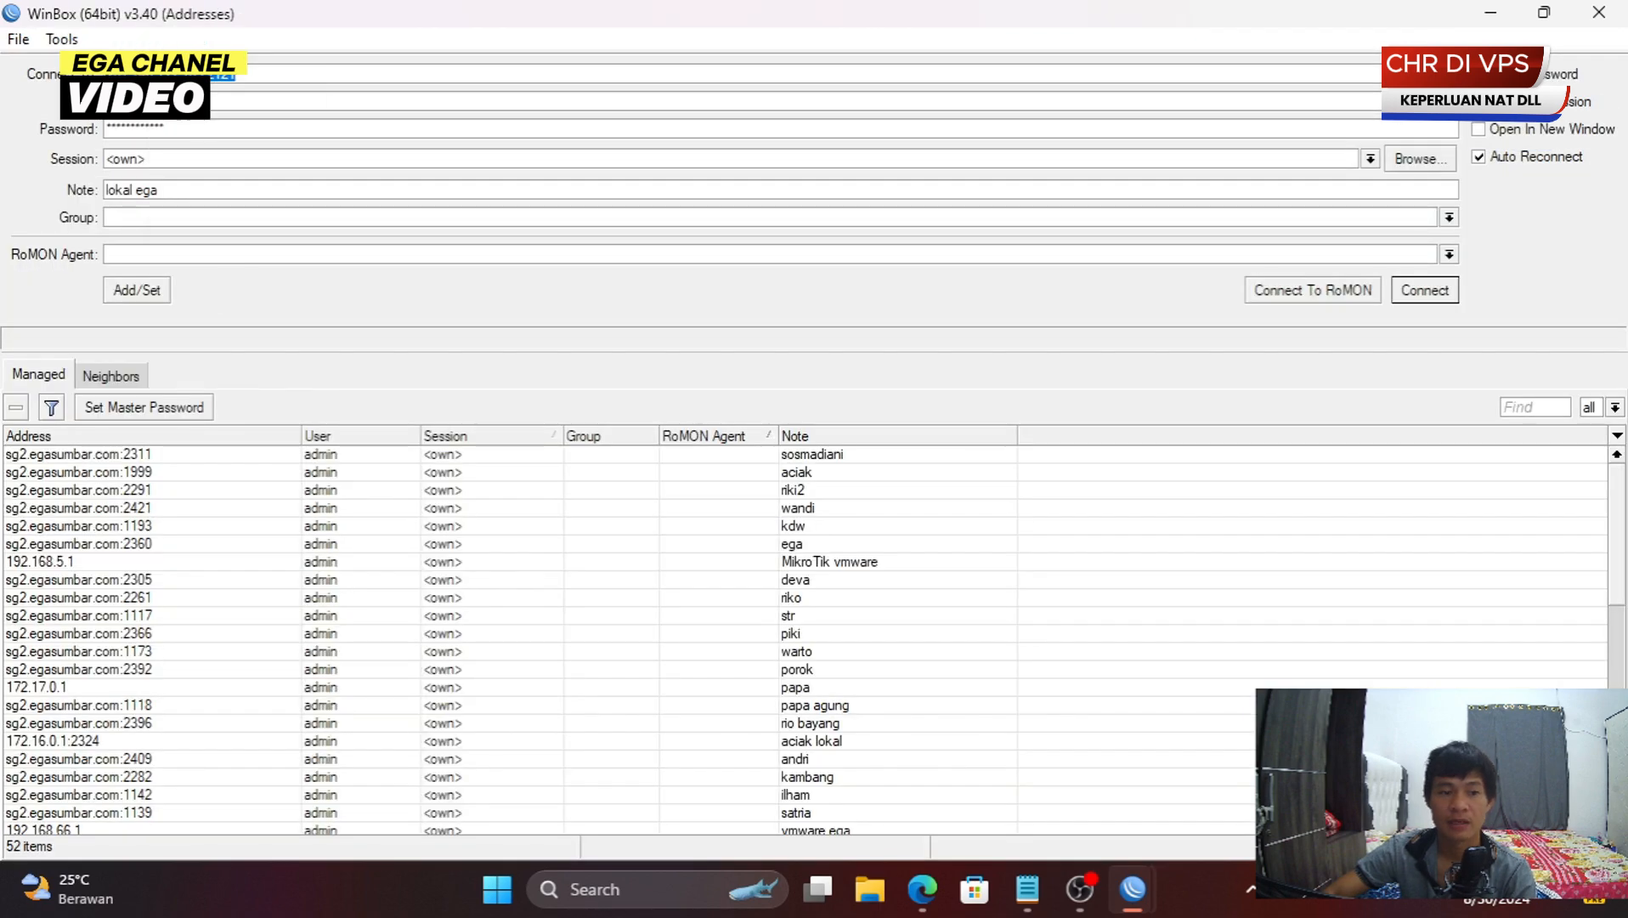
pyautogui.rightClick(149, 76)
pyautogui.click(218, 130)
pyautogui.rightClick(231, 72)
pyautogui.click(319, 116)
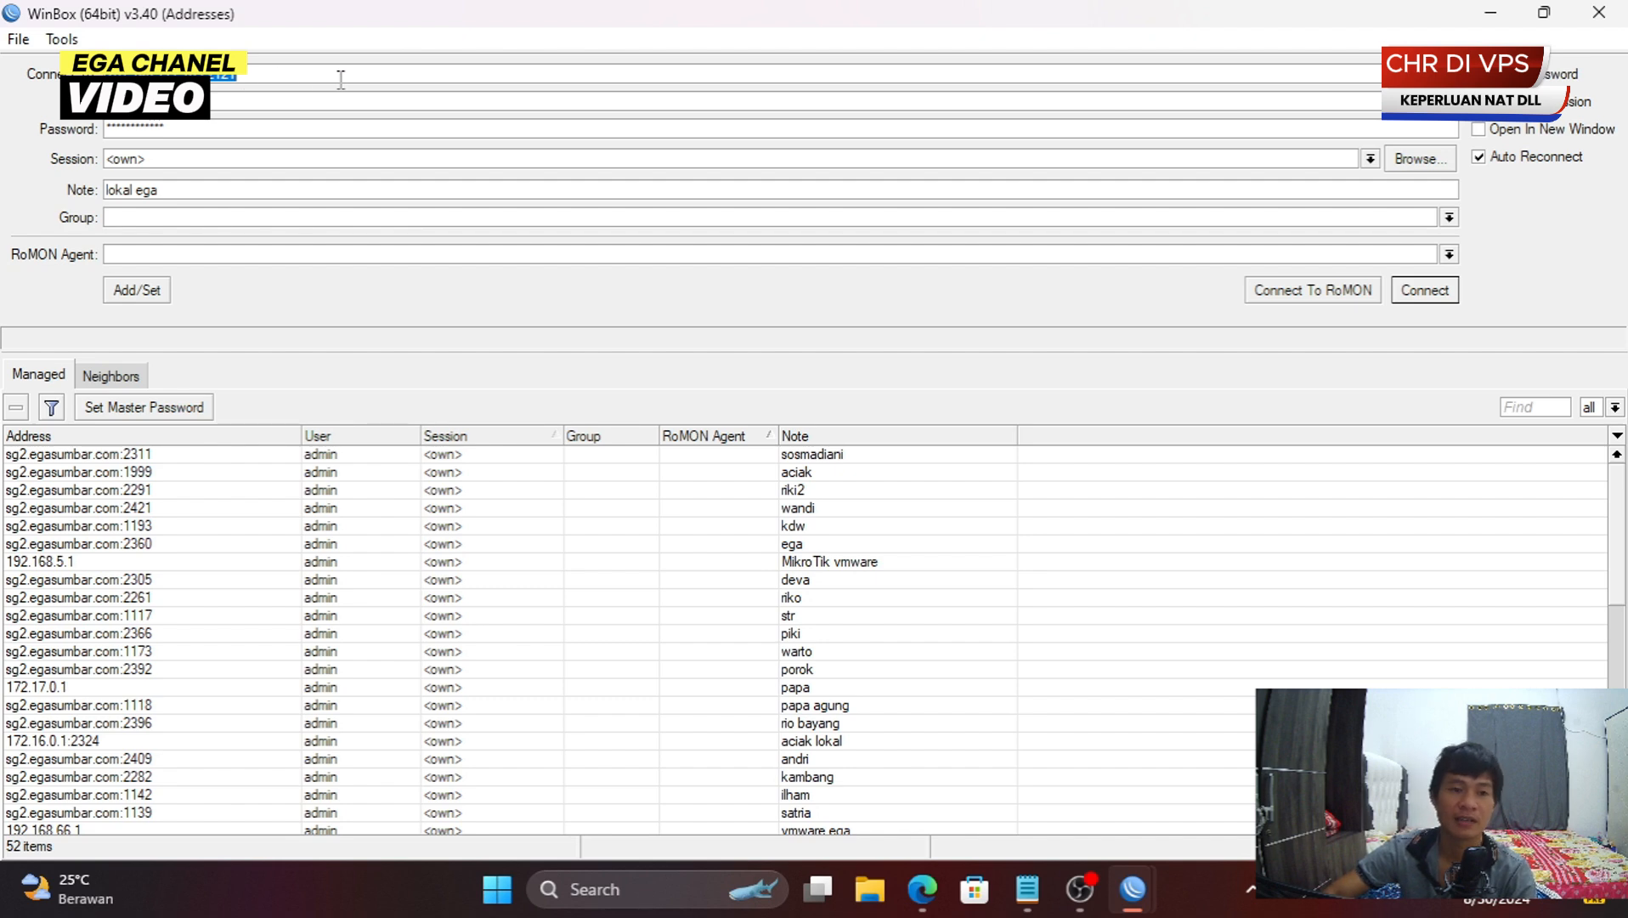
pyautogui.rightClick(284, 80)
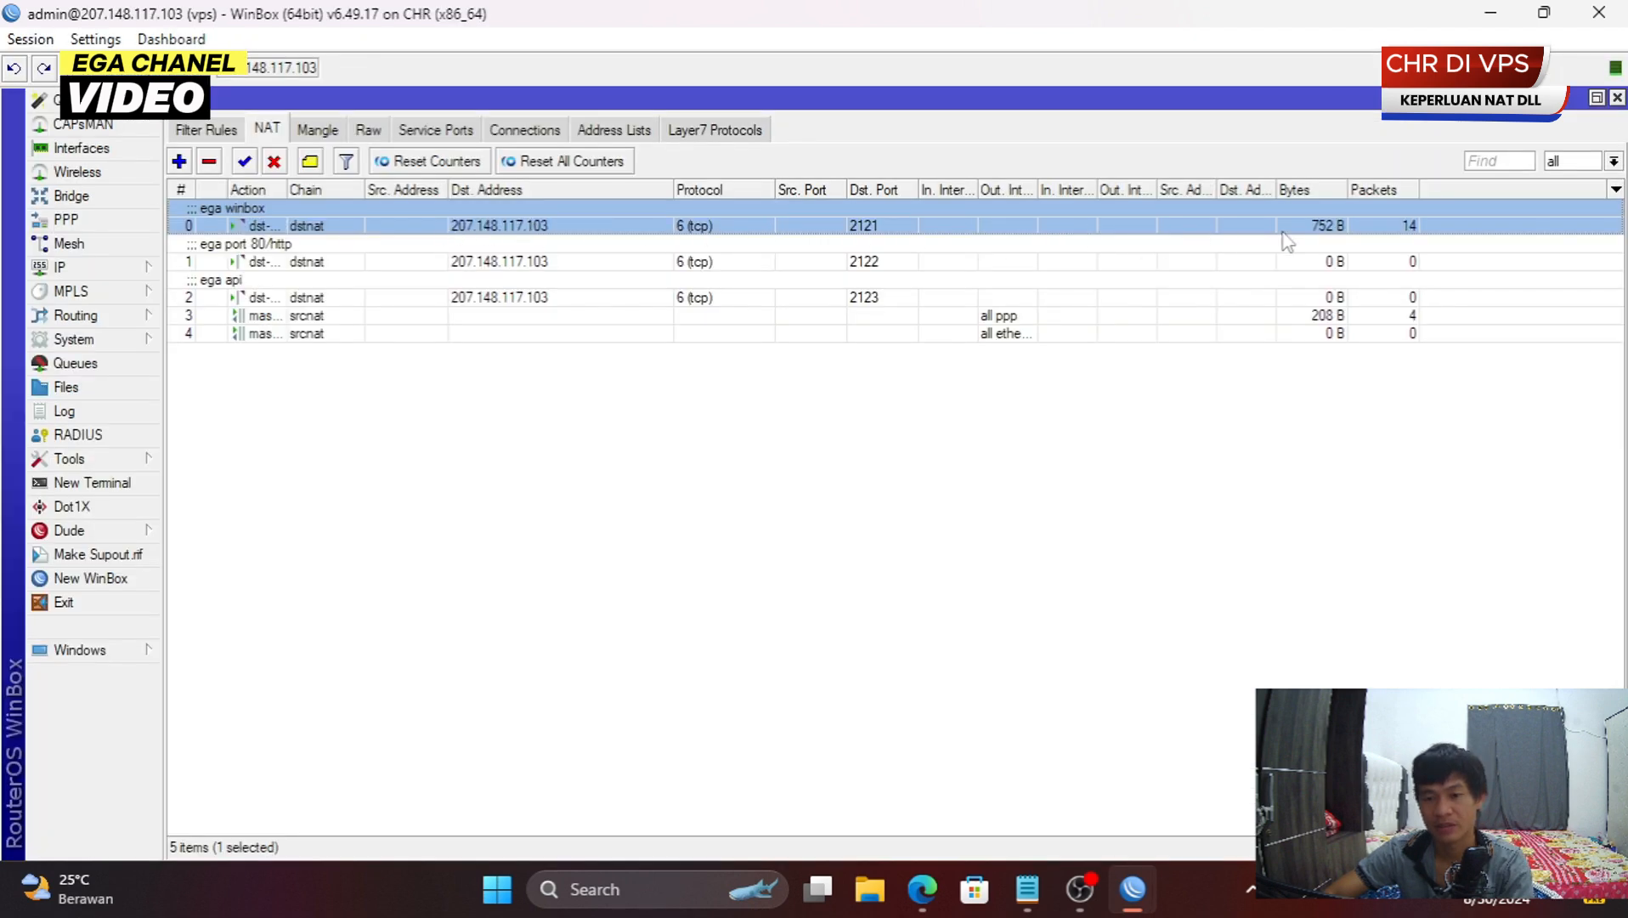
pyautogui.click(1148, 260)
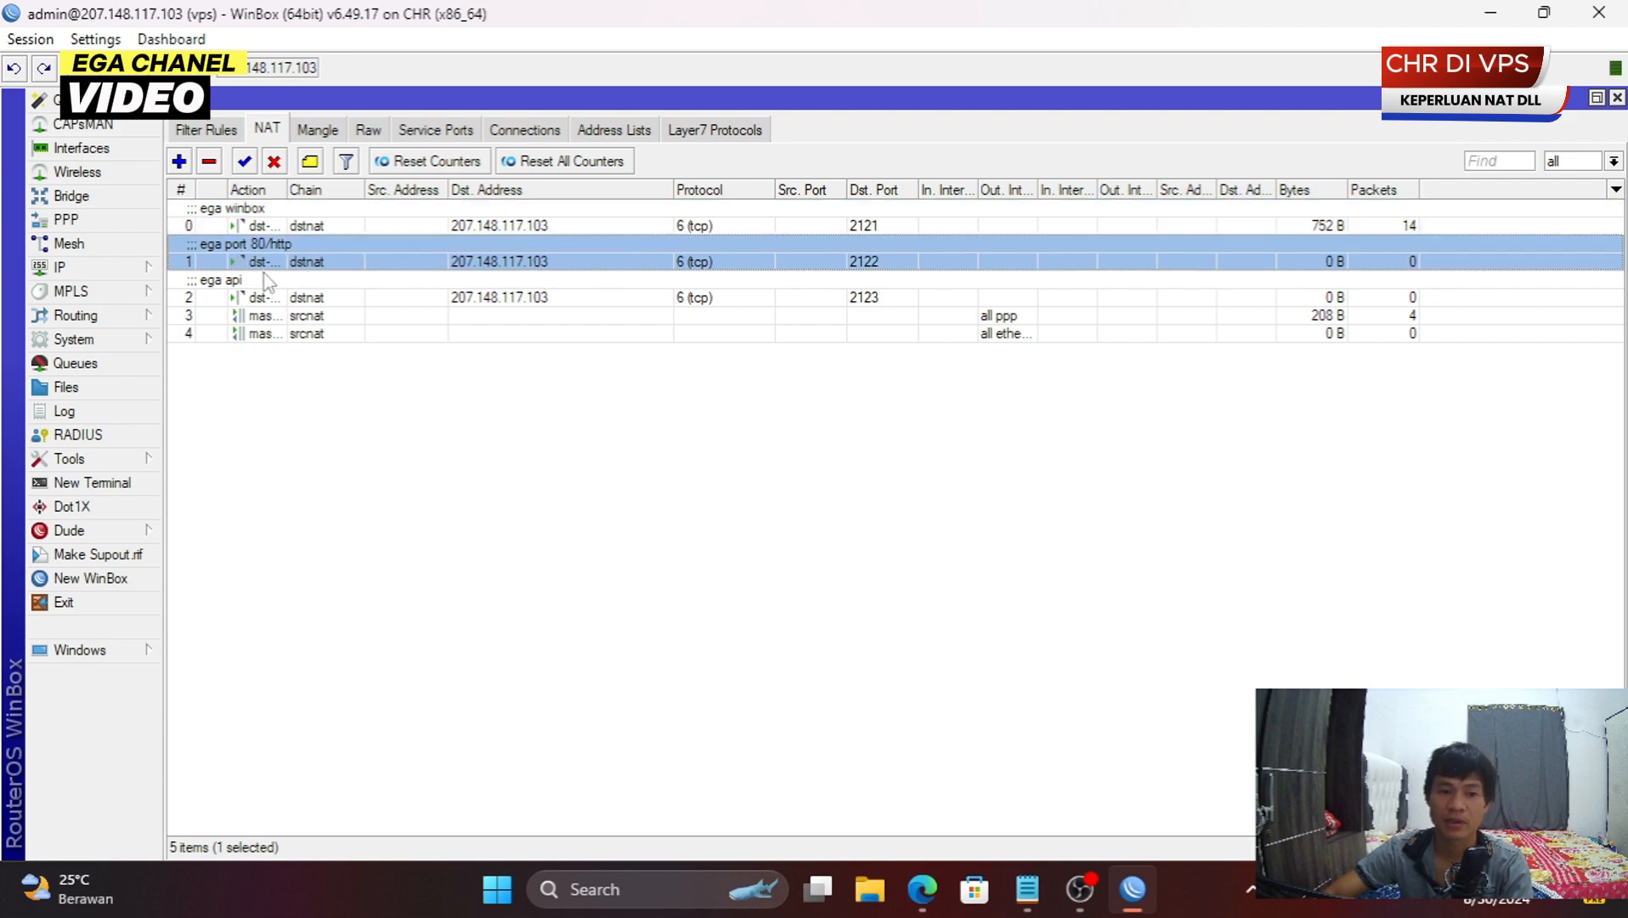
pyautogui.click(920, 907)
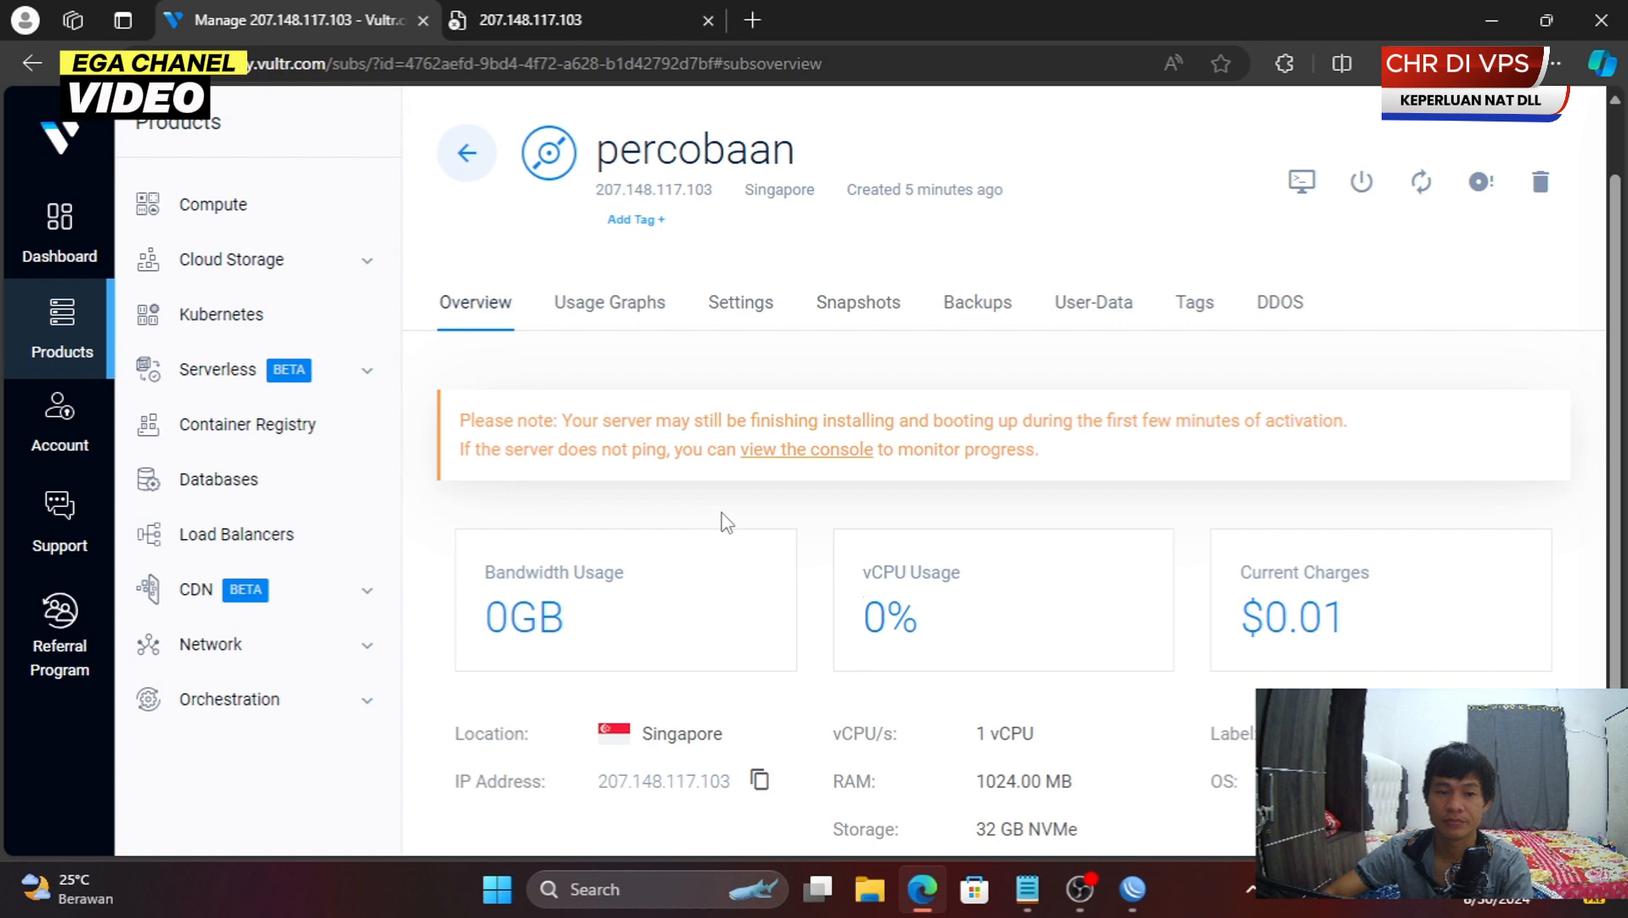
# - Load 207.148.117.103:2122 in the second tab and log in to WebFig as admin without saving the password
pyautogui.click(539, 18)
pyautogui.click(507, 72)
pyautogui.click(509, 74)
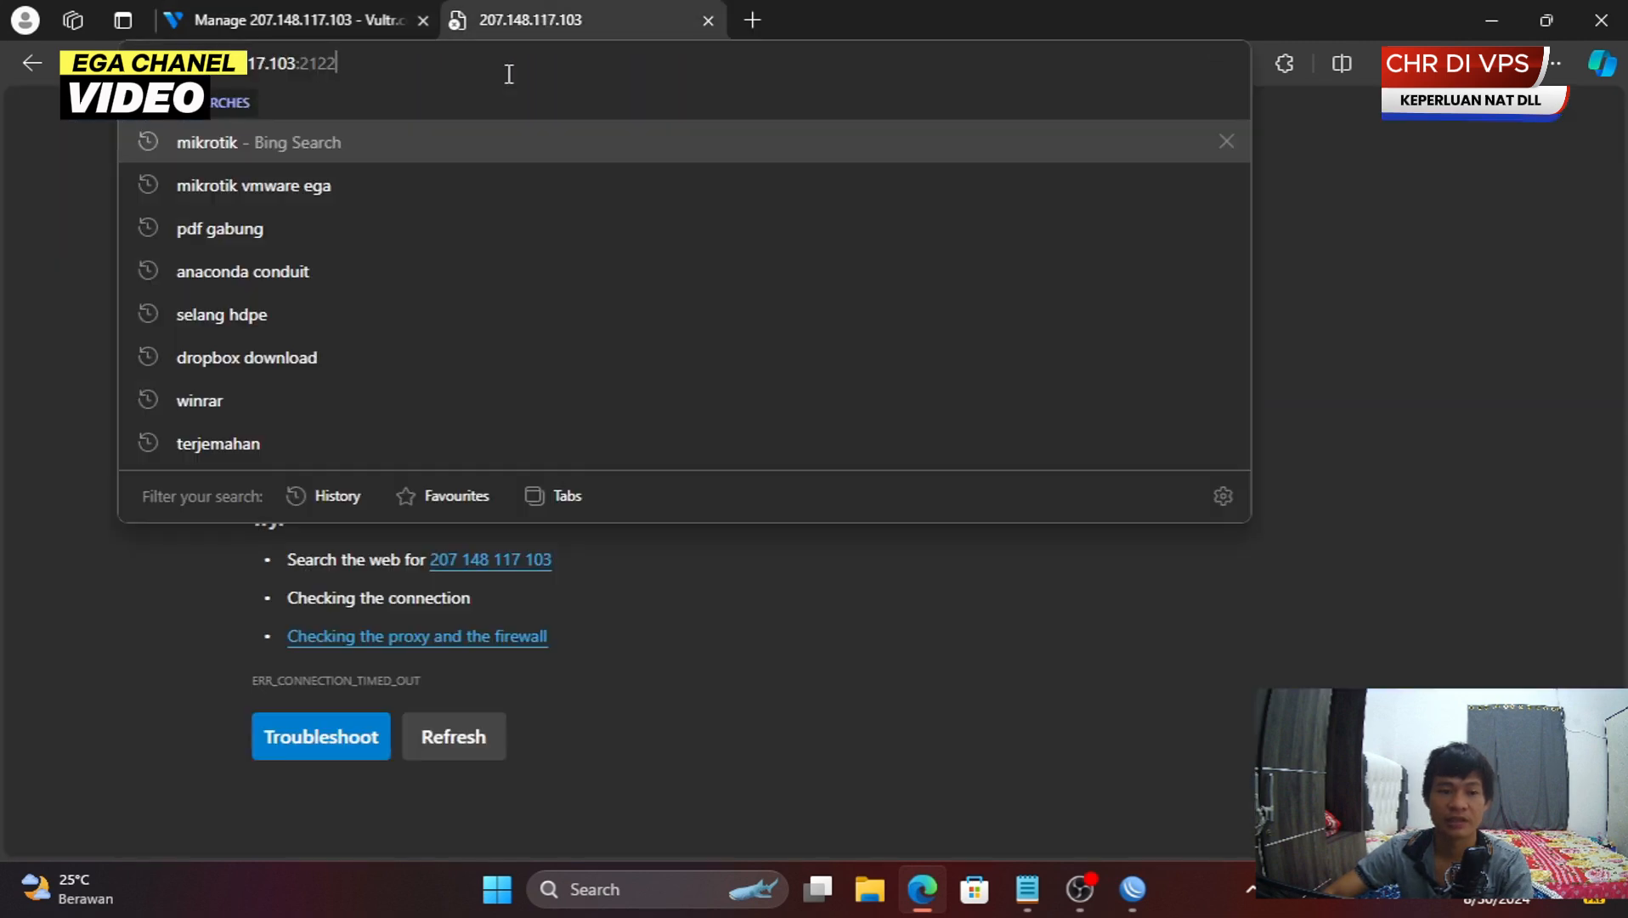
pyautogui.press('Return')
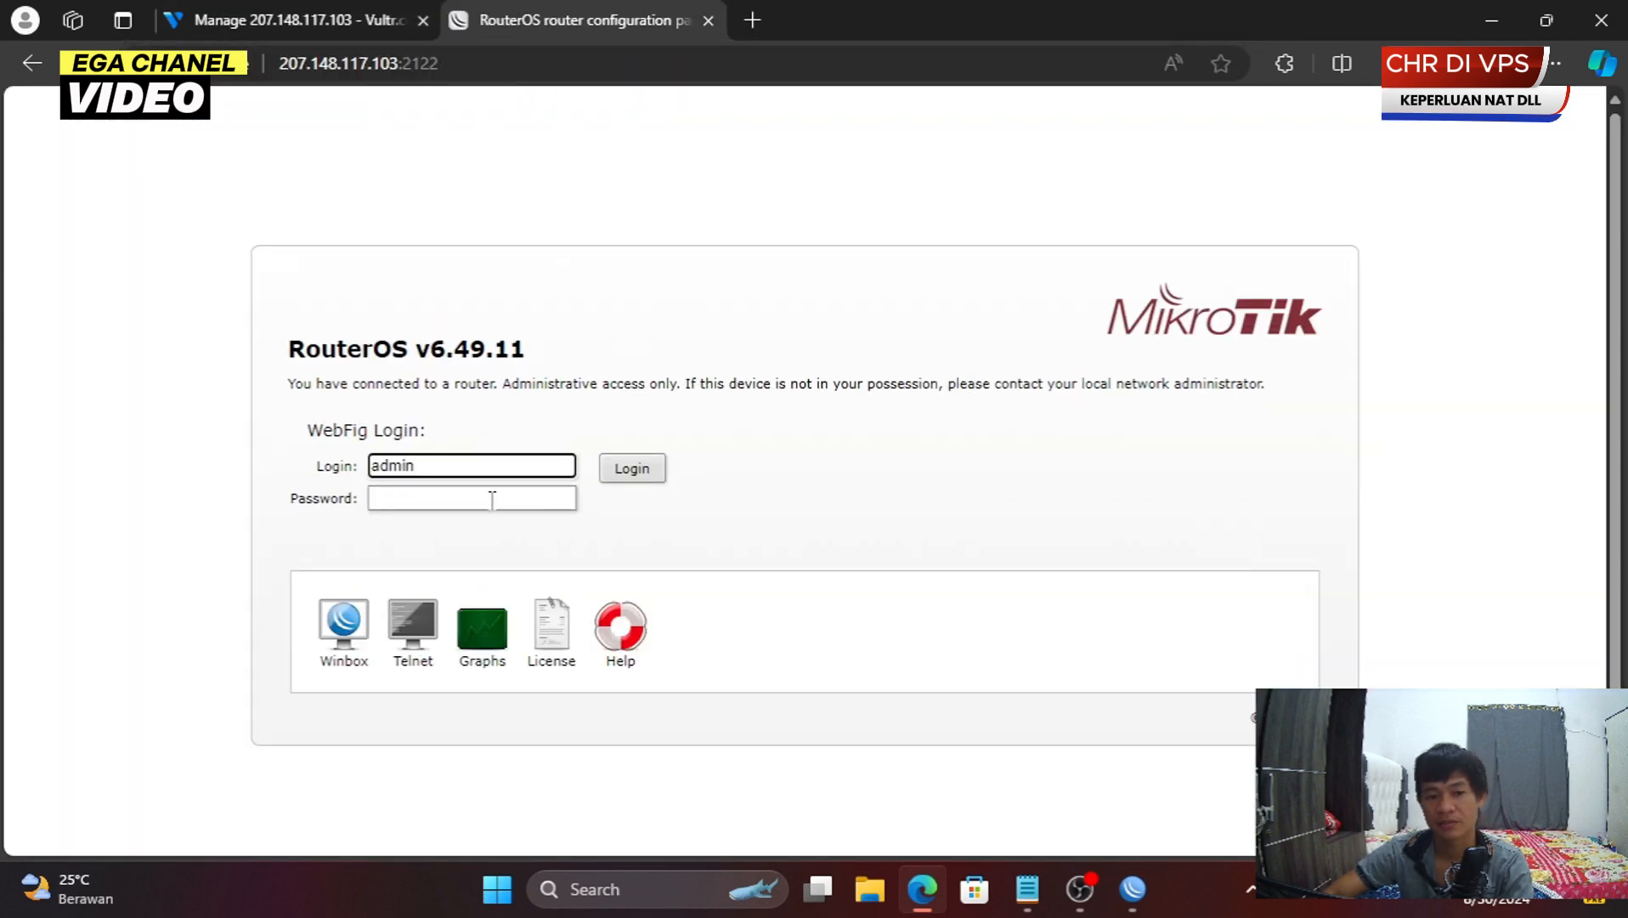
pyautogui.click(493, 499)
pyautogui.write('*****')
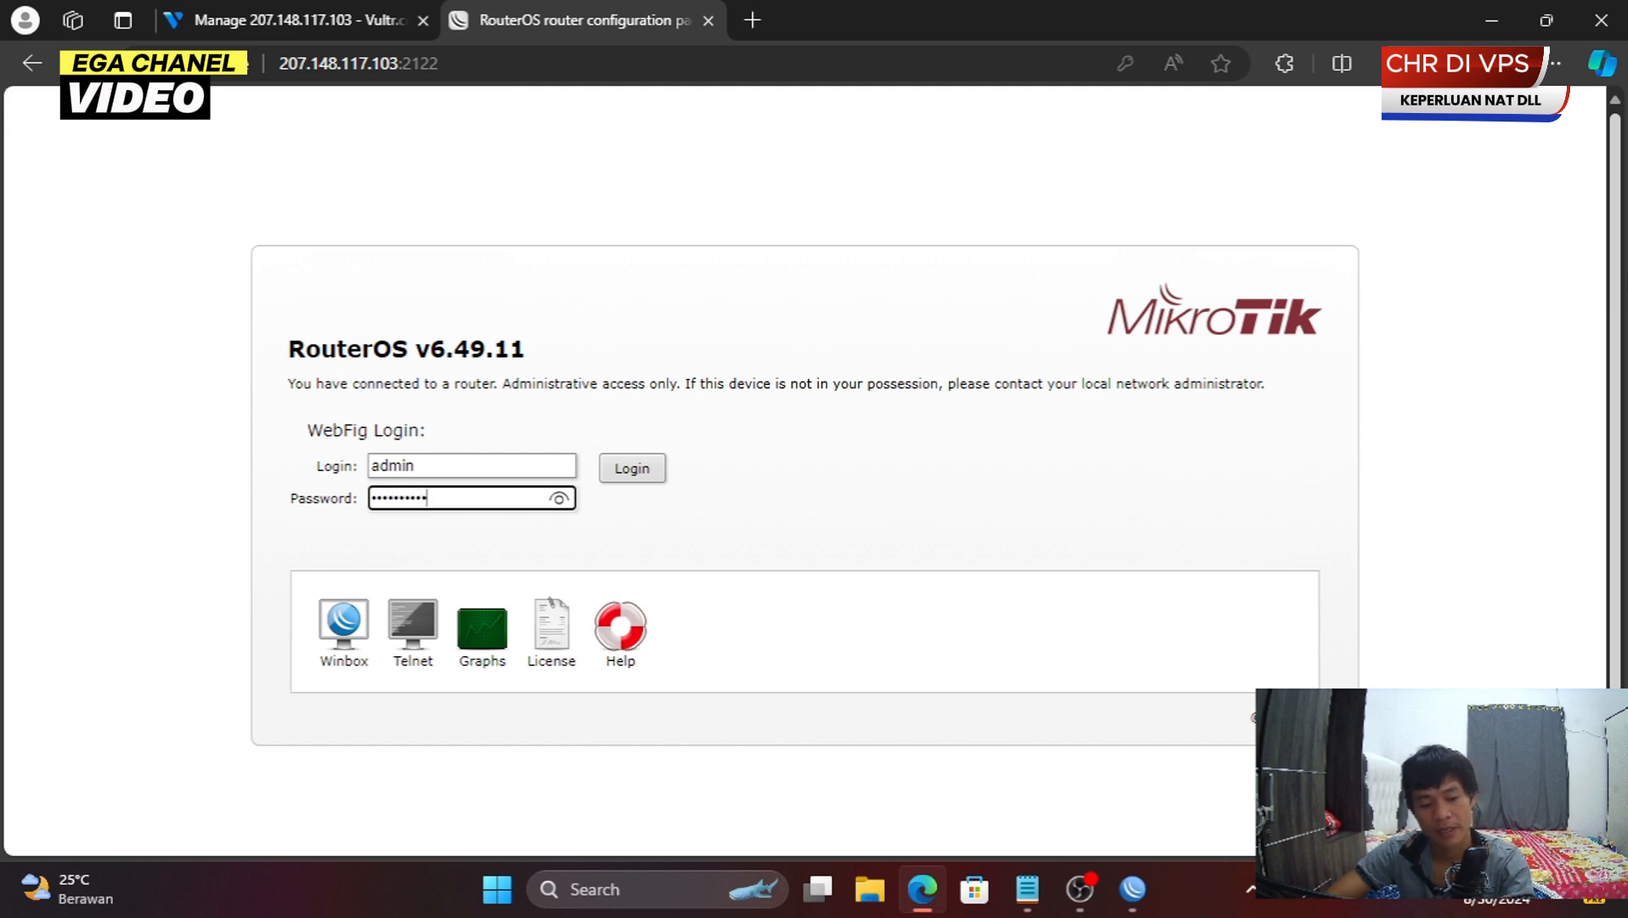
pyautogui.write('*******')
pyautogui.press('Return')
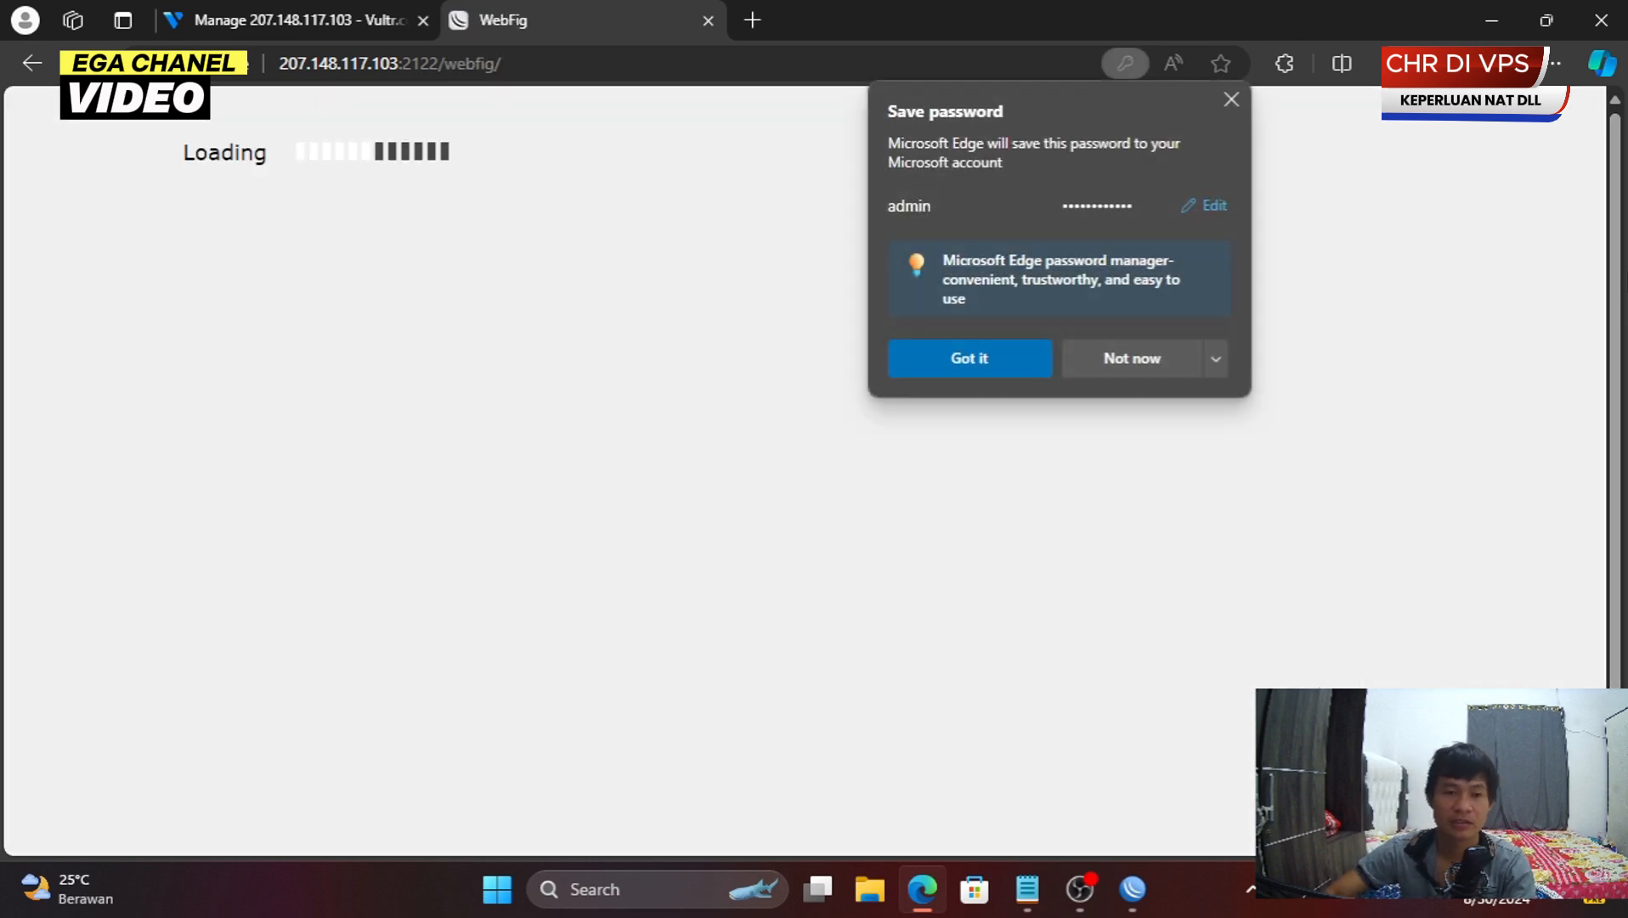
pyautogui.click(1132, 355)
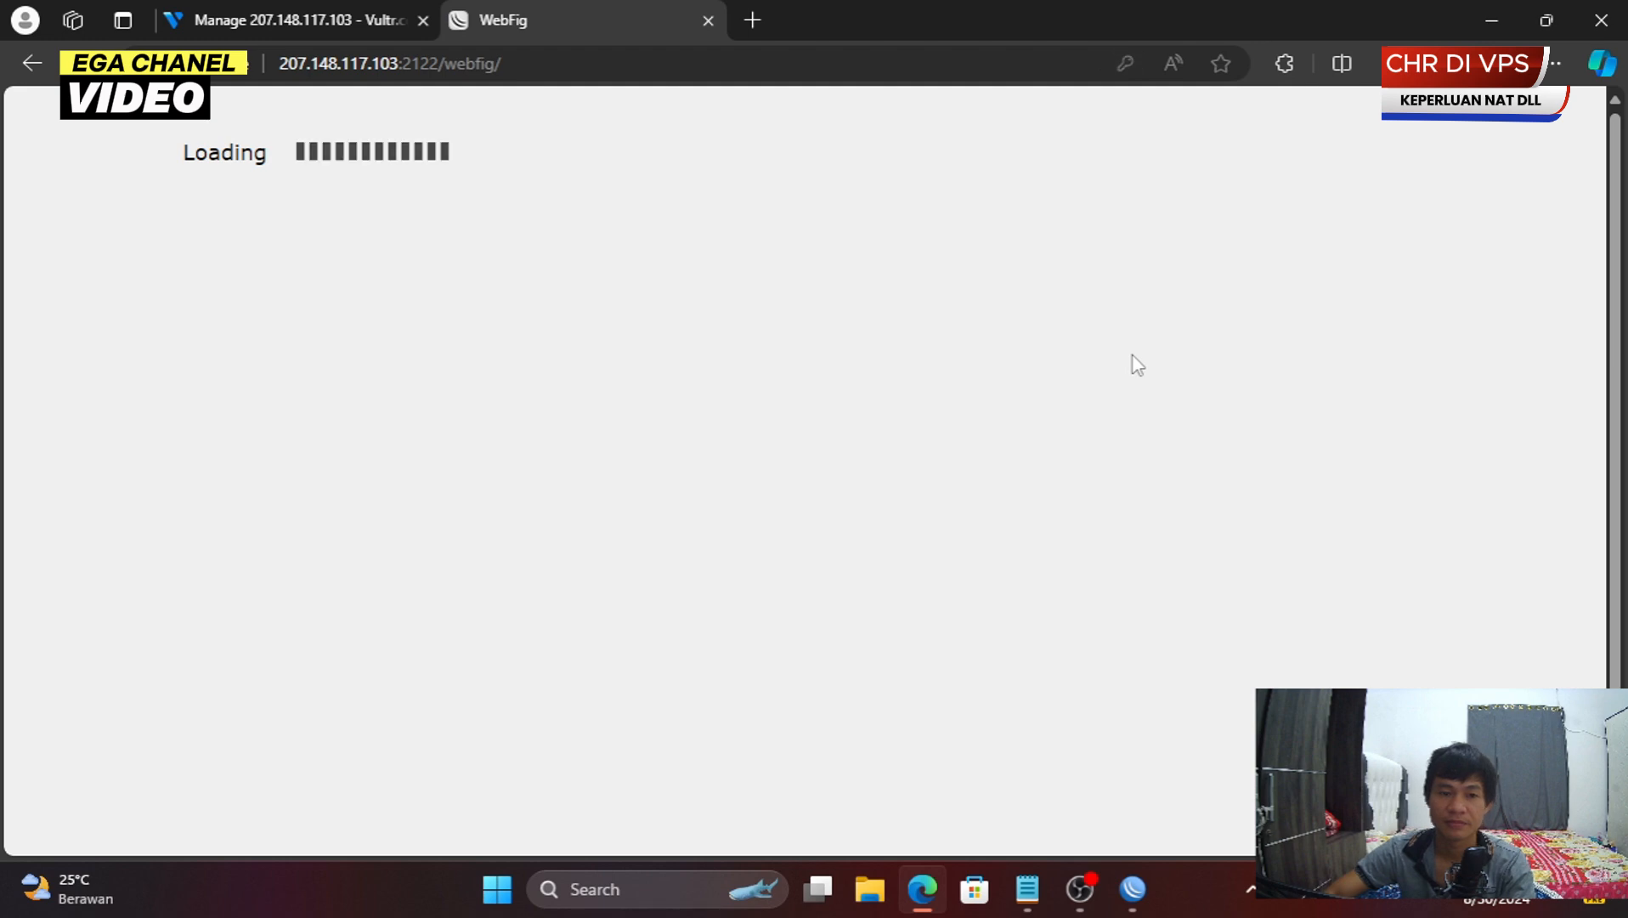
# - Switch from Quick Set to WebFig and browse the 38-item interface list
pyautogui.scroll(-5, 969, 425)
pyautogui.scroll(5, 970, 425)
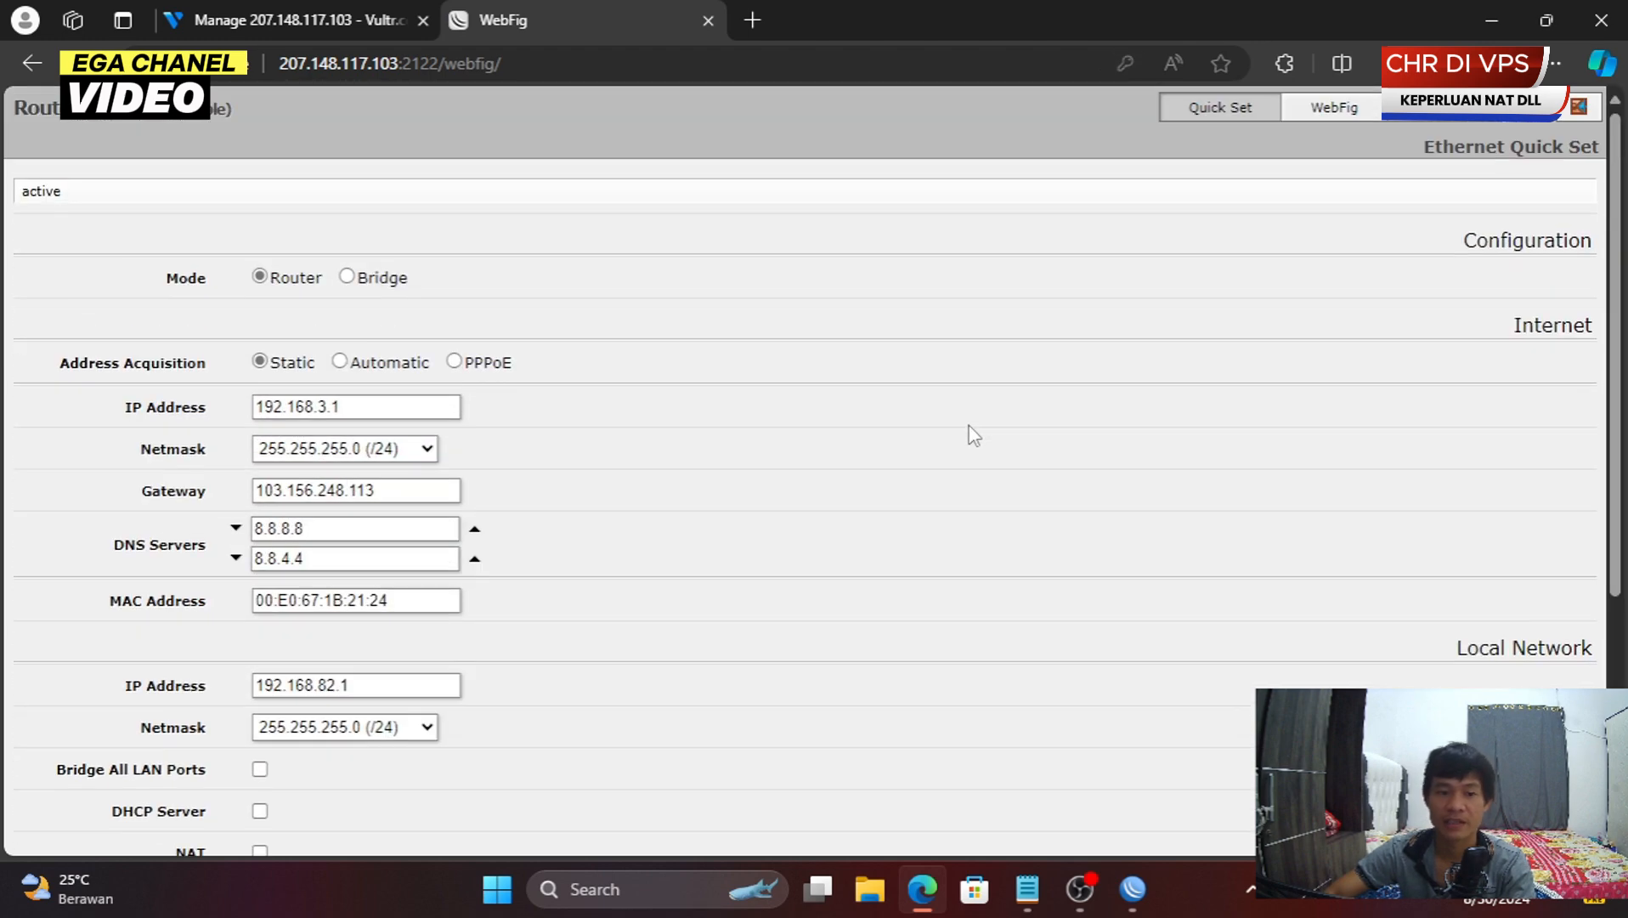
pyautogui.scroll(-1, 969, 425)
pyautogui.click(1331, 106)
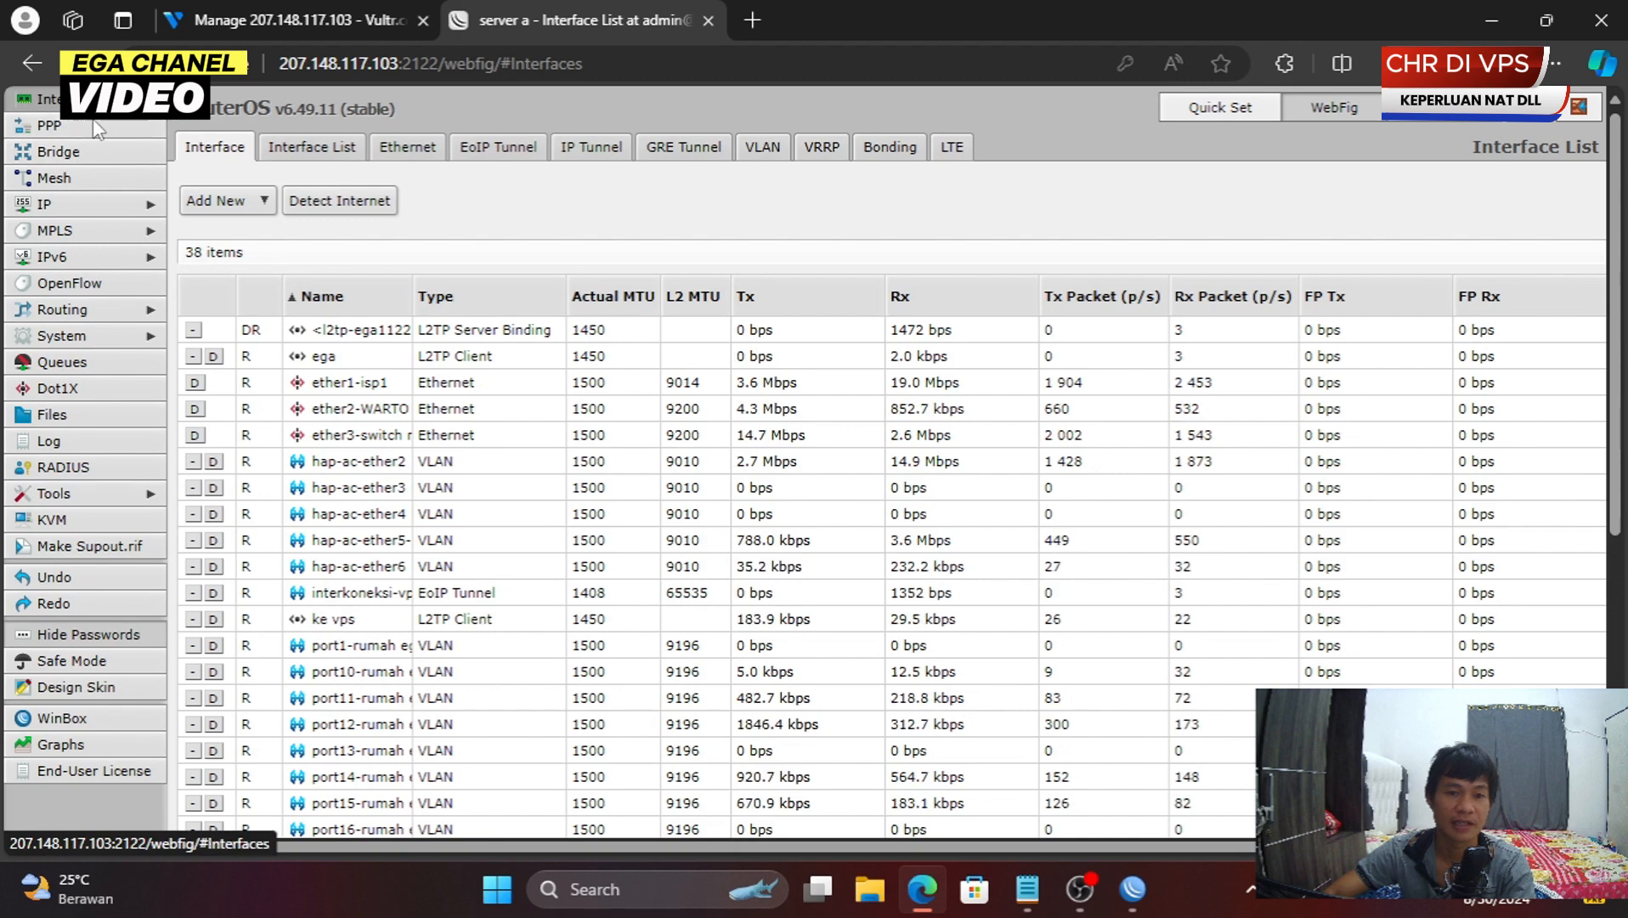
pyautogui.scroll(-1, 548, 508)
pyautogui.scroll(-5, 548, 508)
pyautogui.scroll(5, 548, 509)
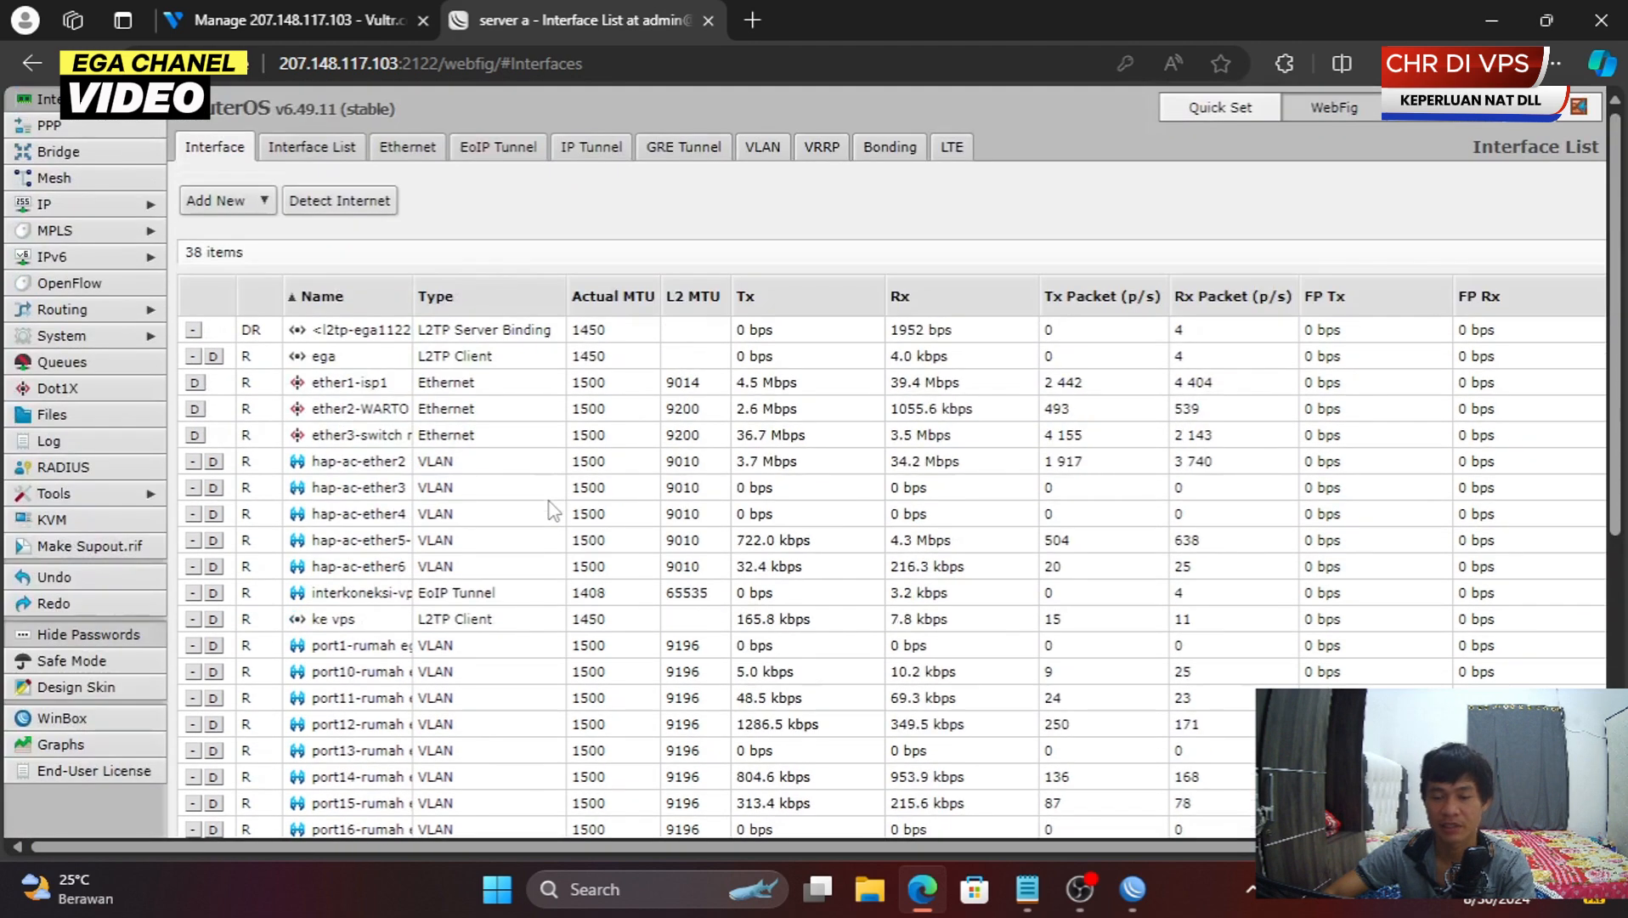
pyautogui.scroll(-5, 552, 510)
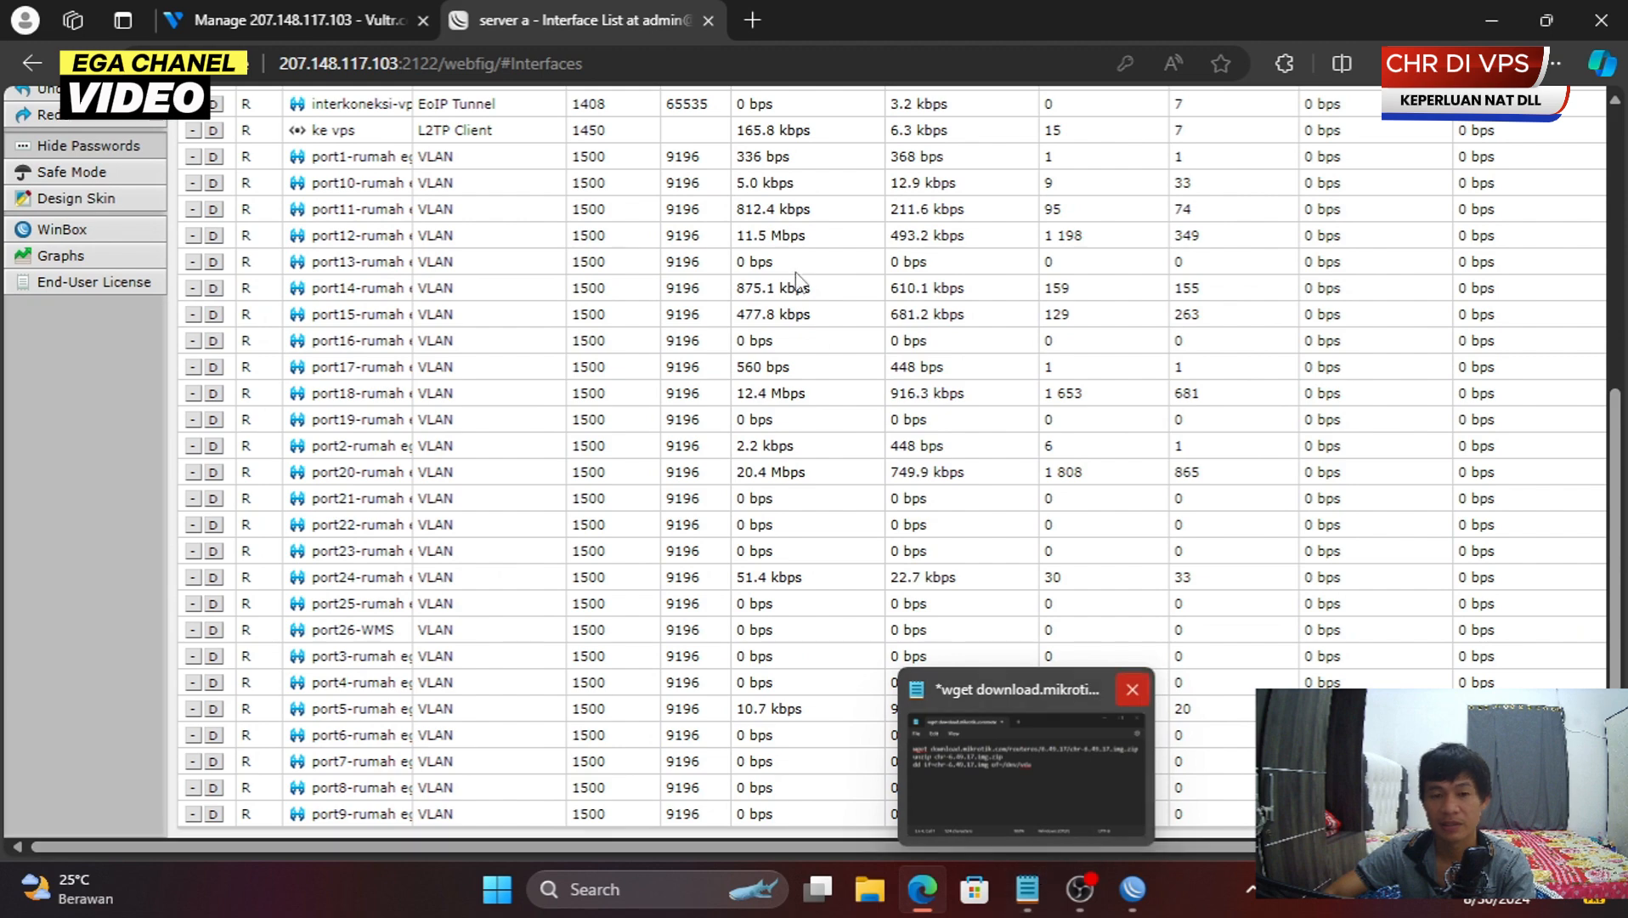
# - Open egasumbar.egasumbar.com, log in to Mikhmon as admin, and start adding a router
pyautogui.click(801, 75)
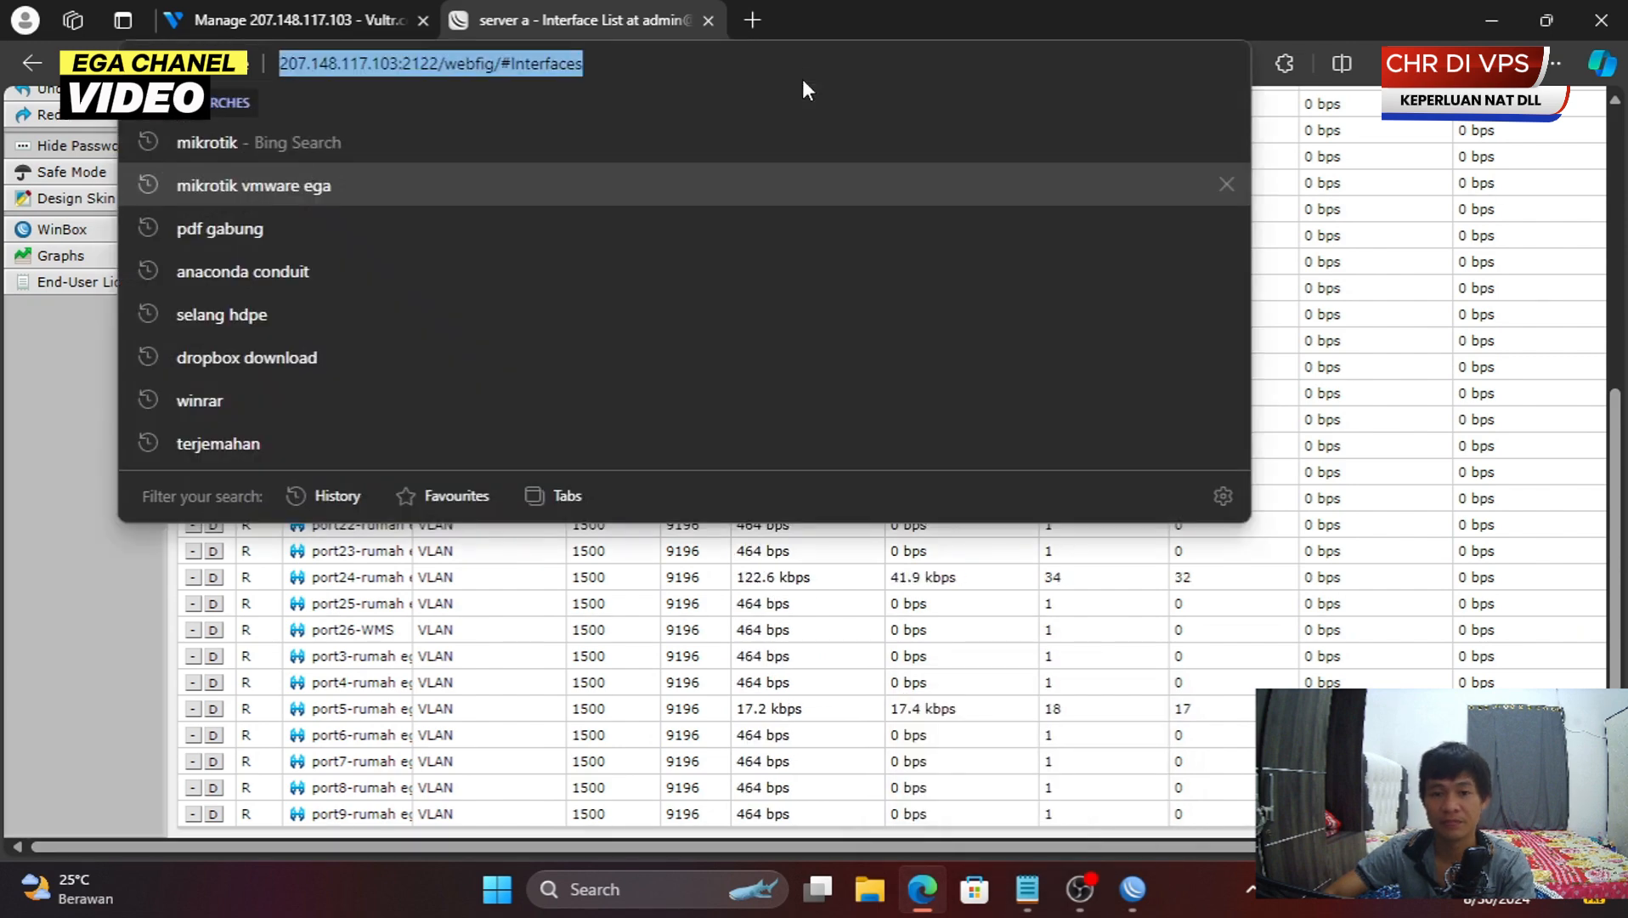
pyautogui.press('Return')
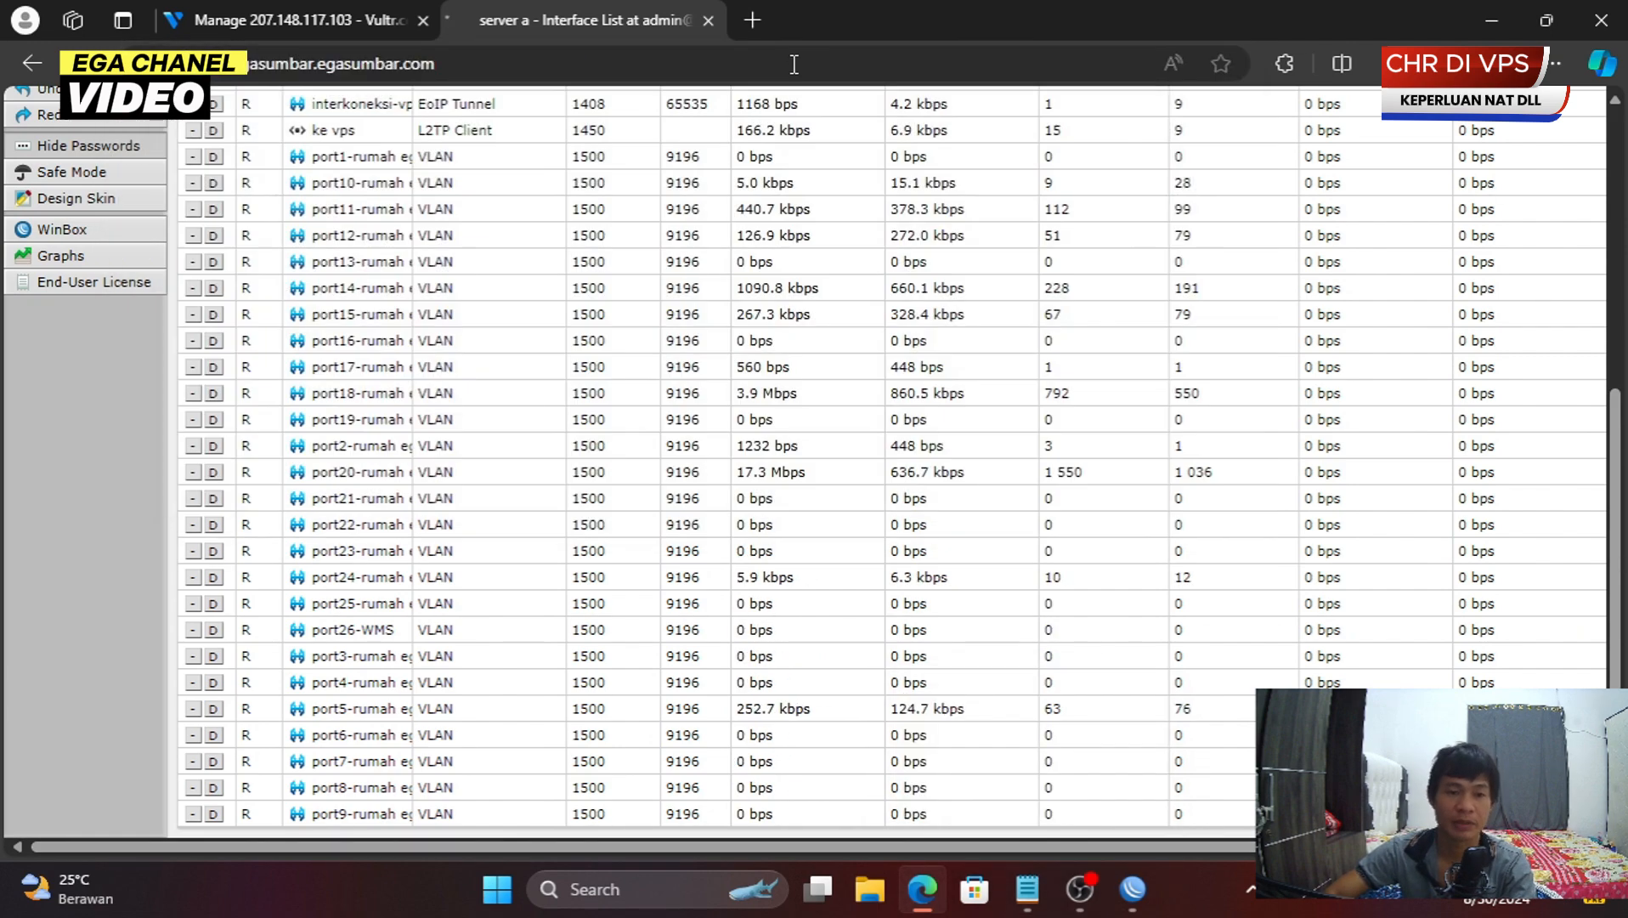
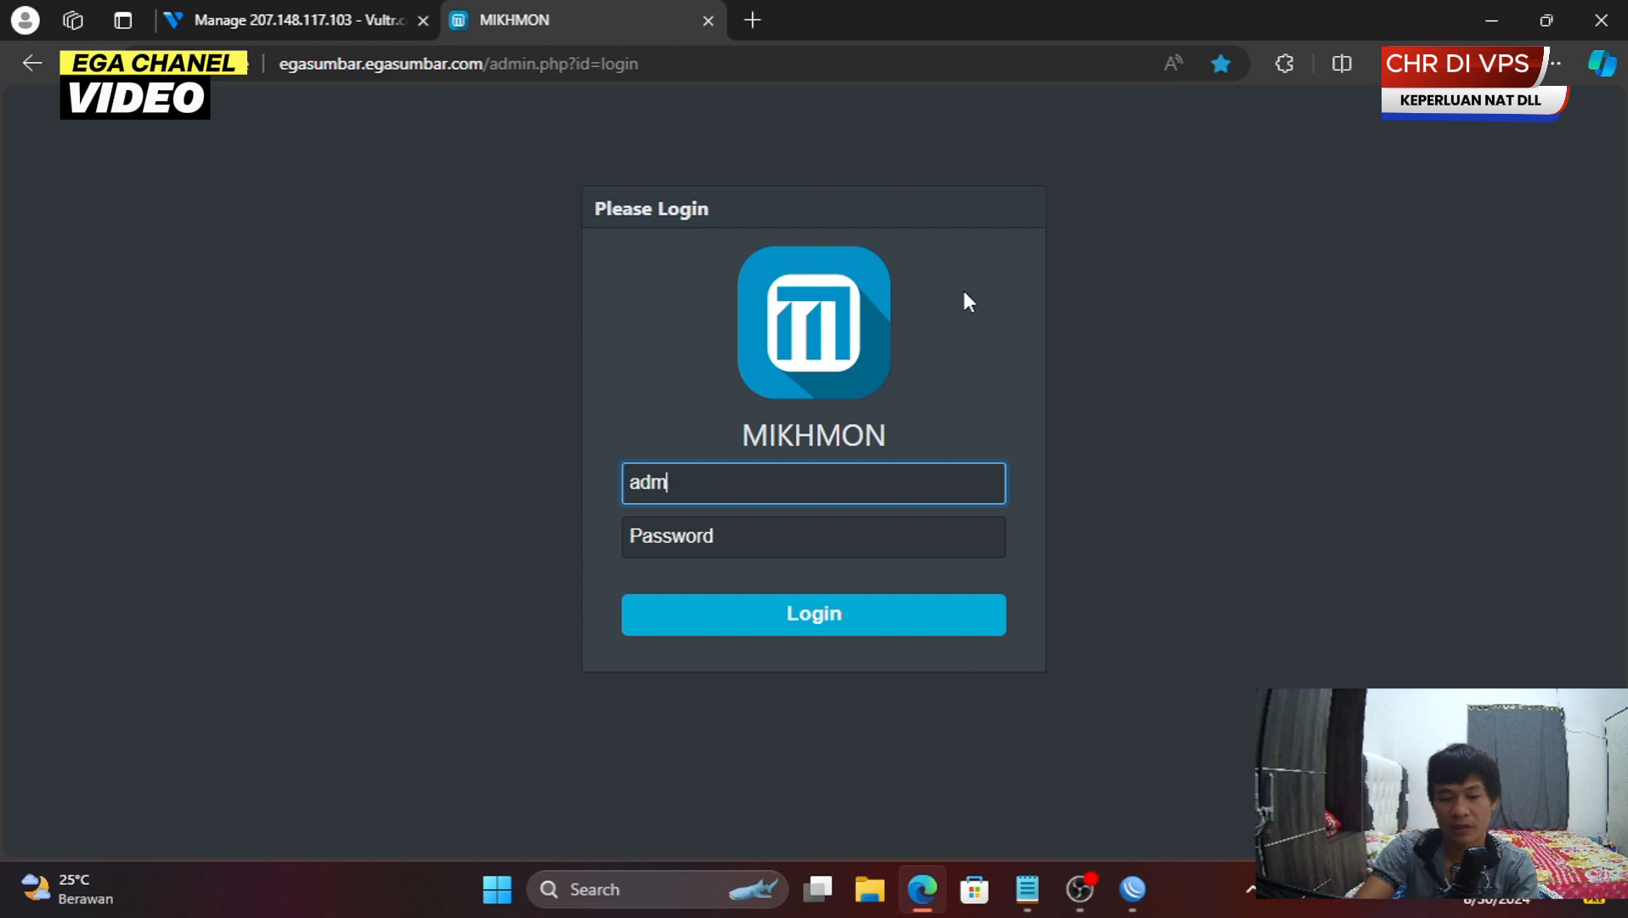
pyautogui.press('Tab')
pyautogui.press('Return')
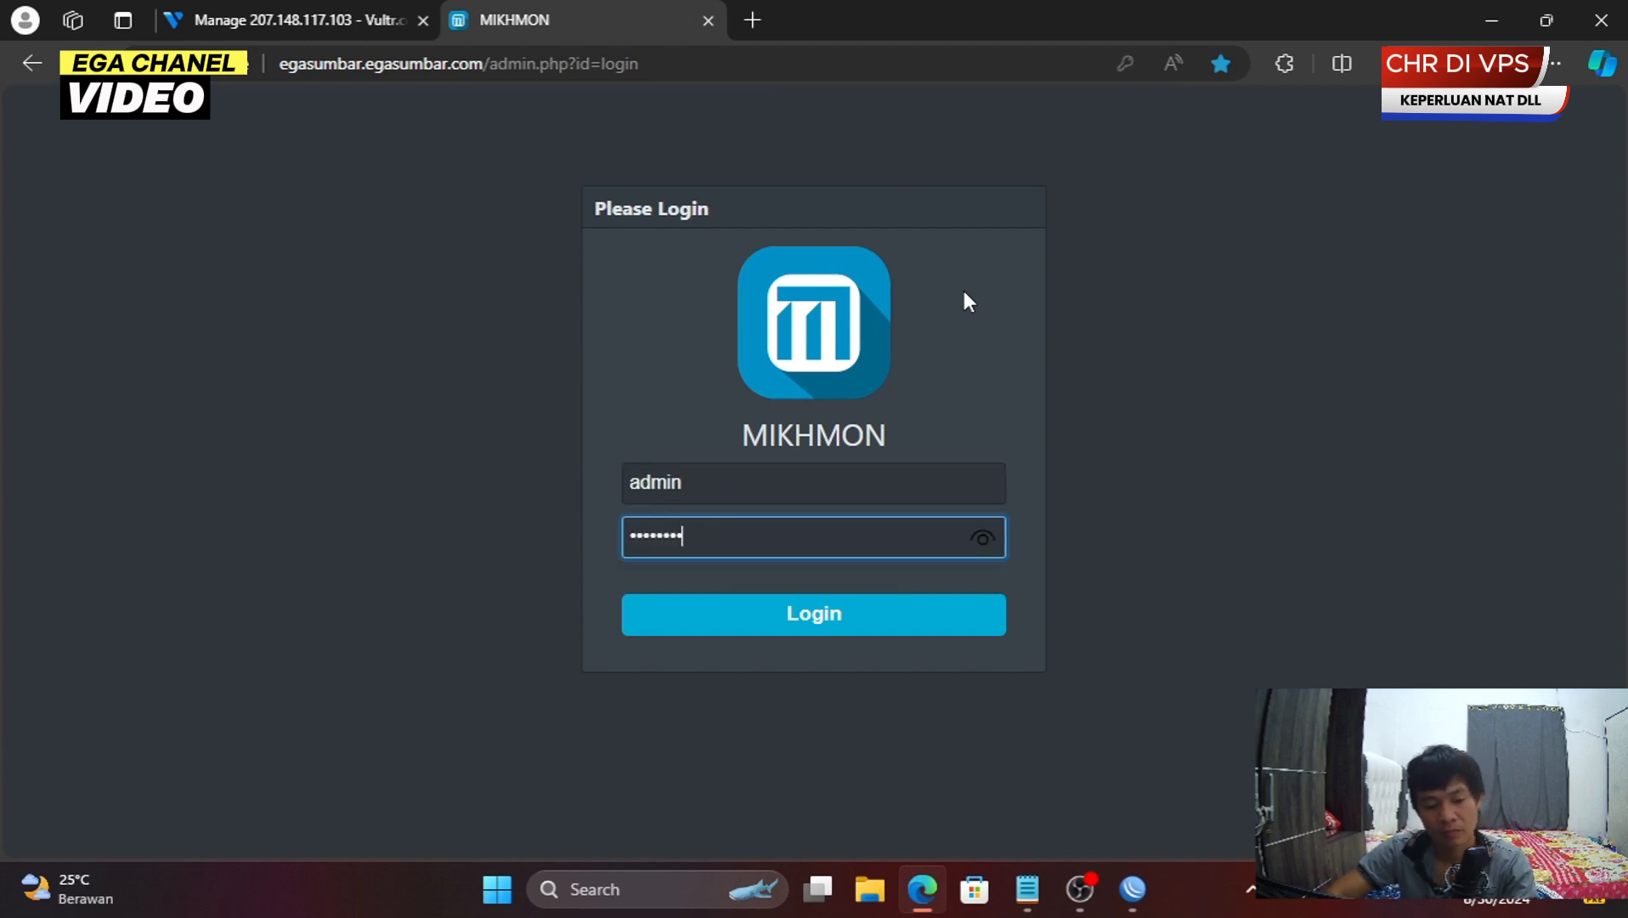
pyautogui.press('Return')
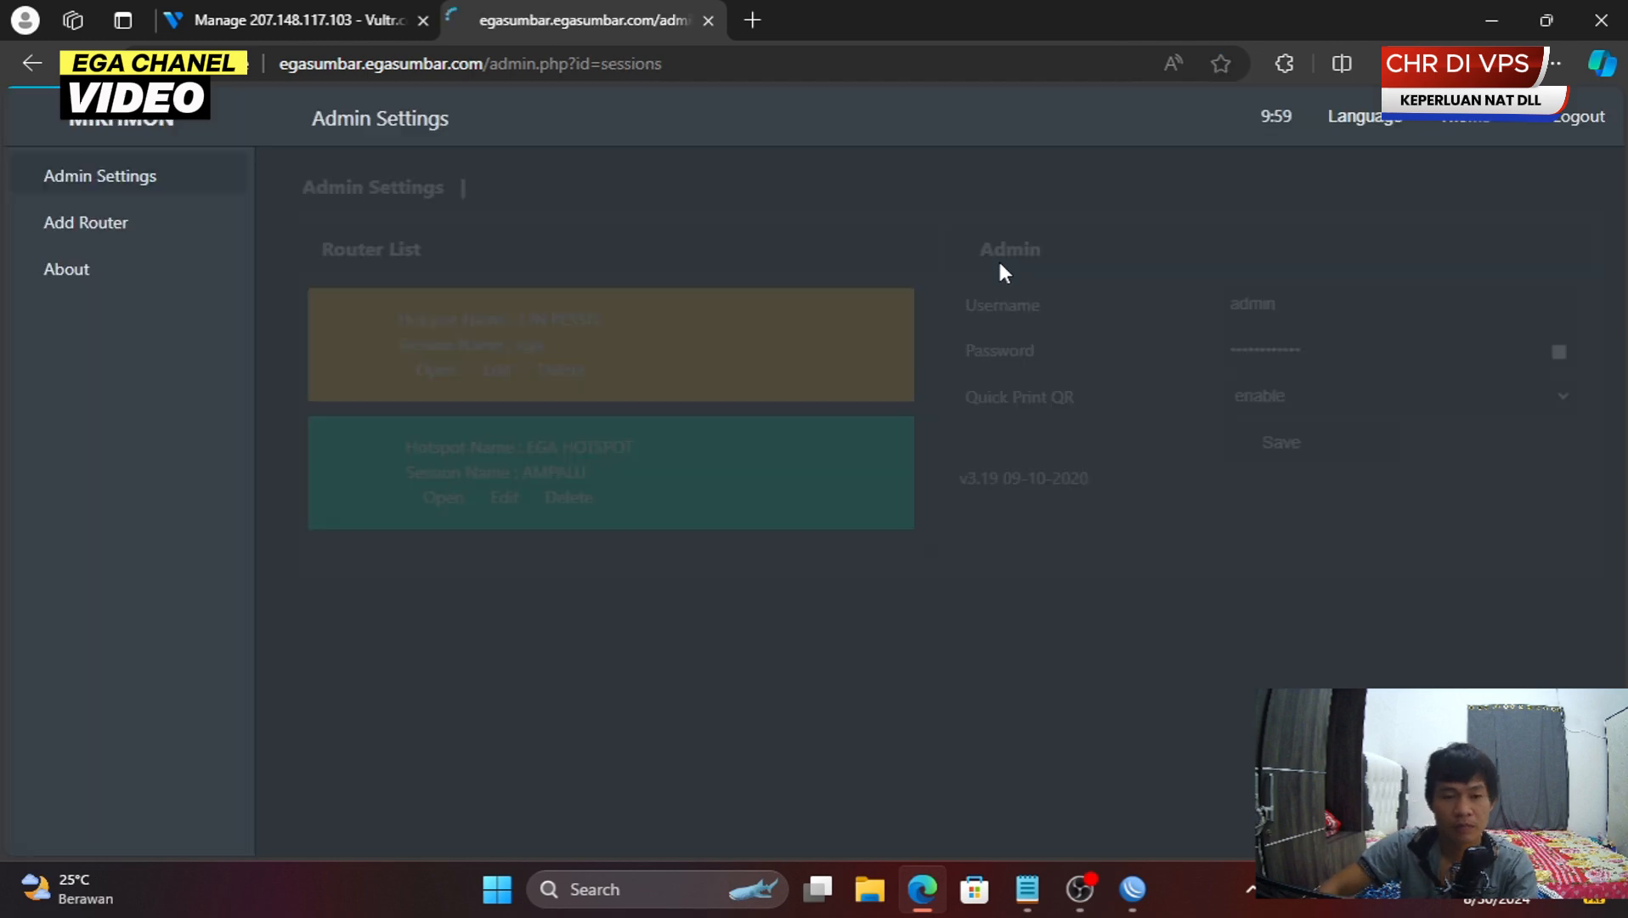
pyautogui.click(187, 231)
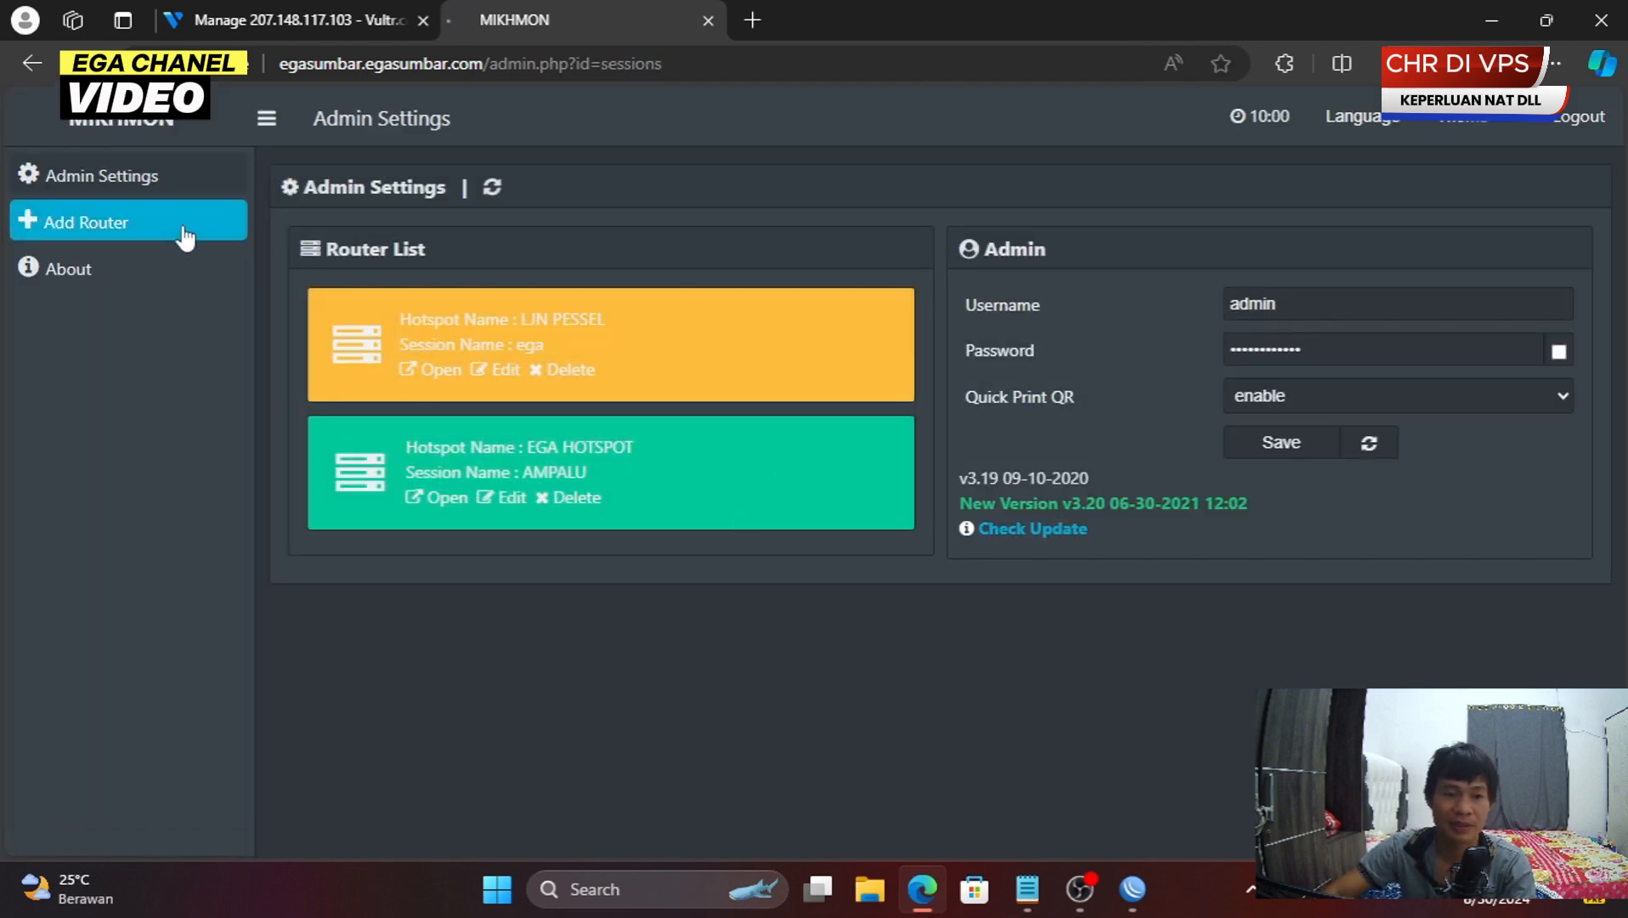
pyautogui.click(1132, 889)
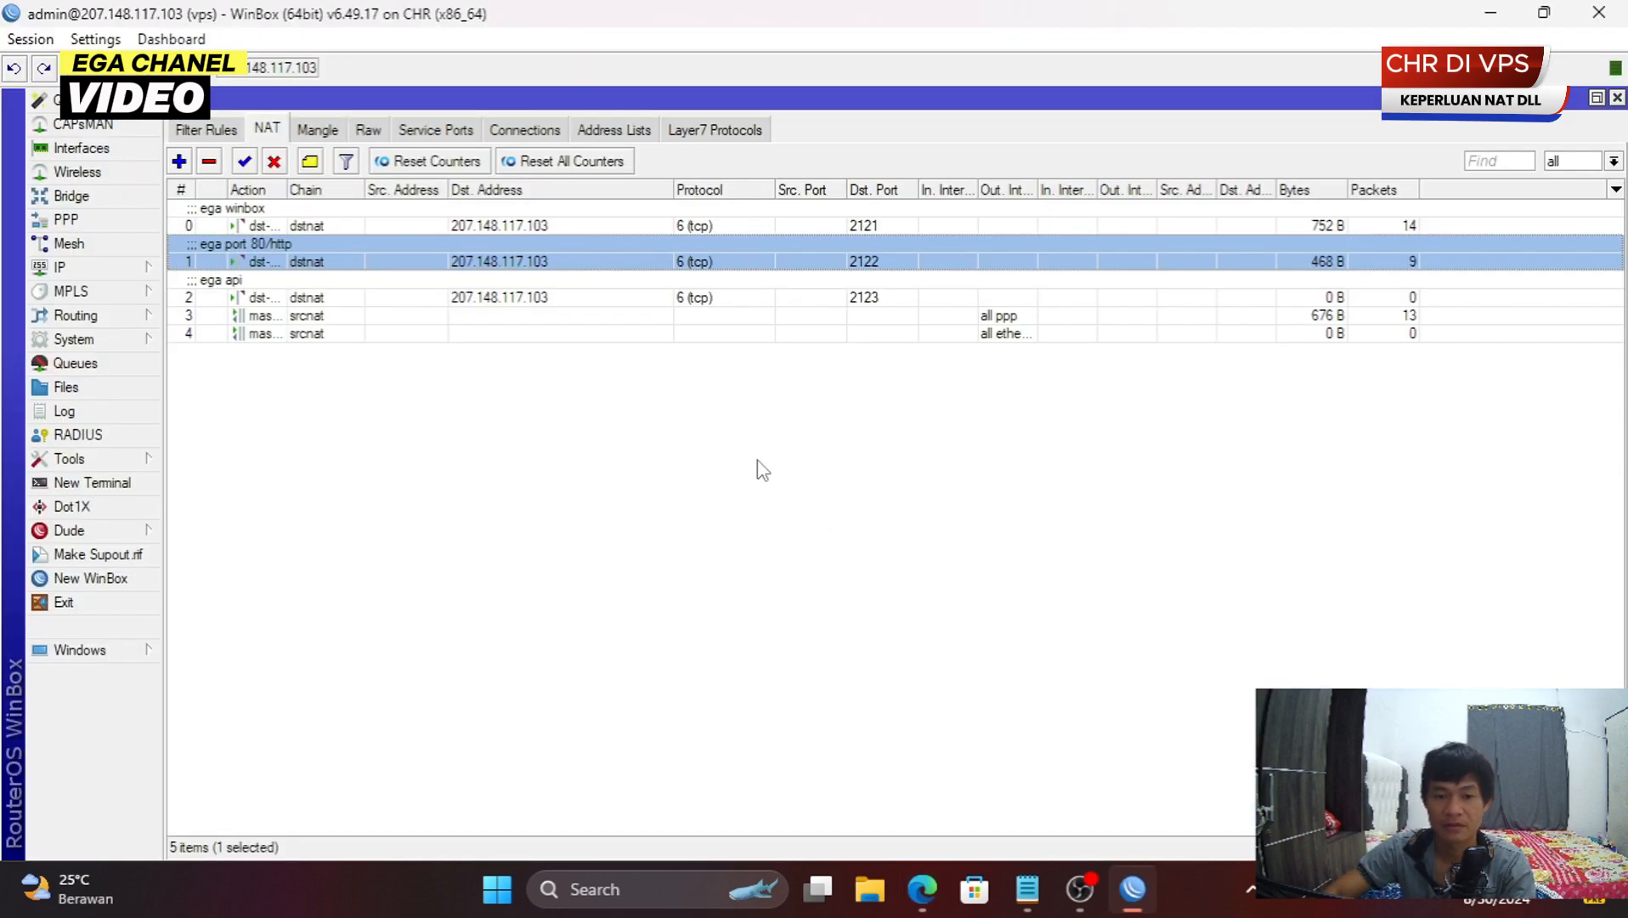
# - Copy the ega api rule's destination address 207.148.117.103 from its General settings
pyautogui.click(746, 440)
pyautogui.click(281, 300)
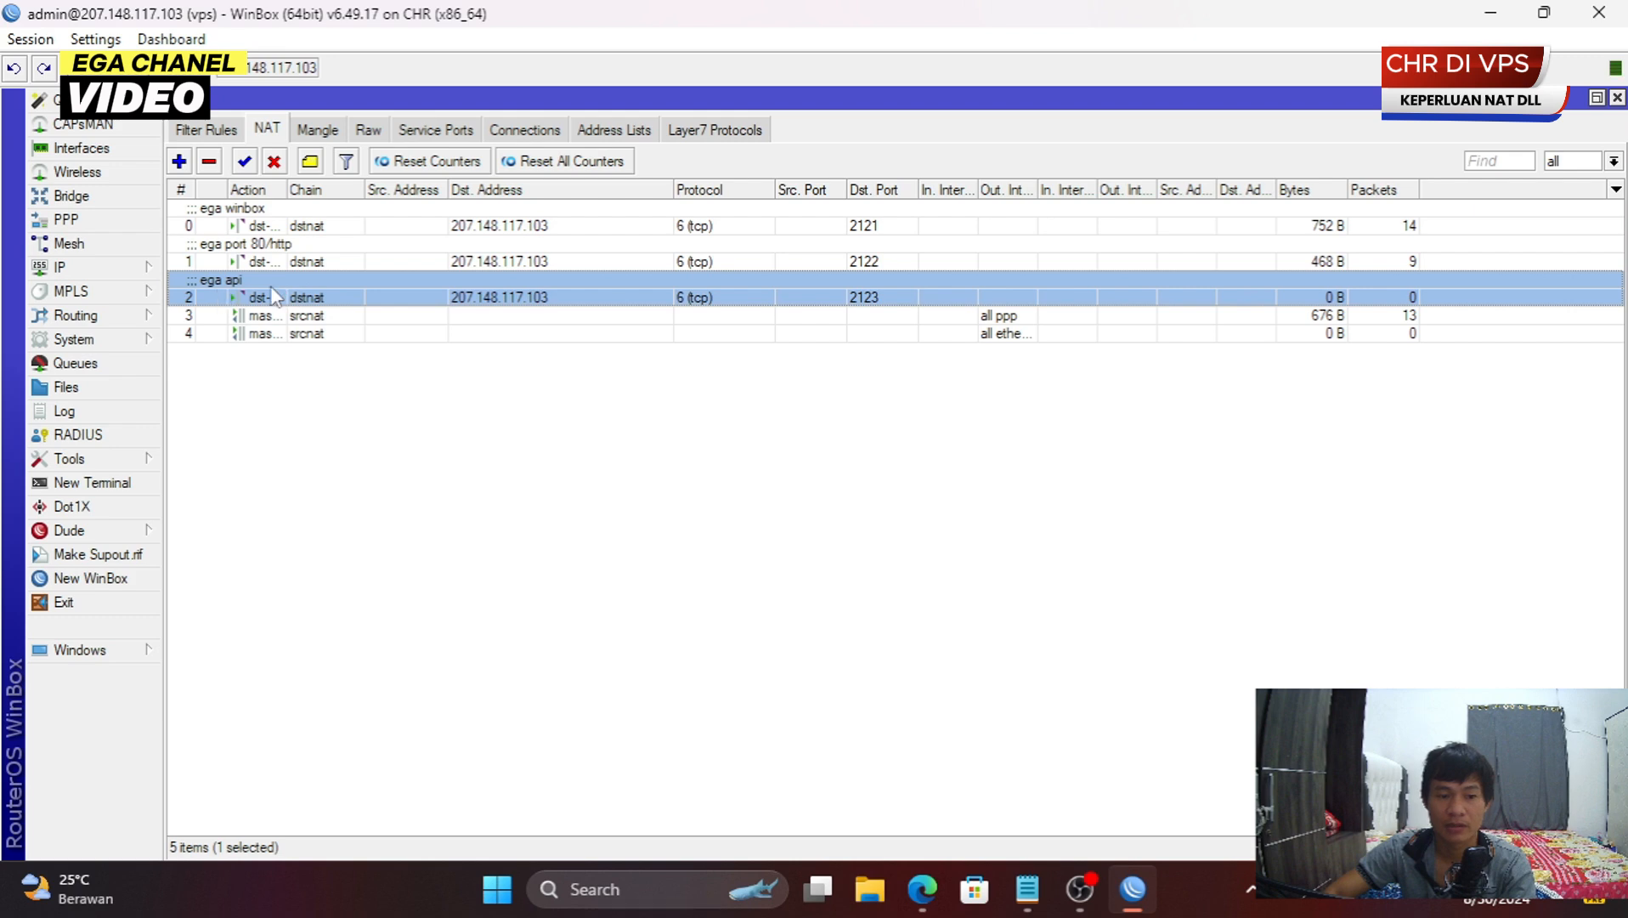
pyautogui.doubleClick(874, 300)
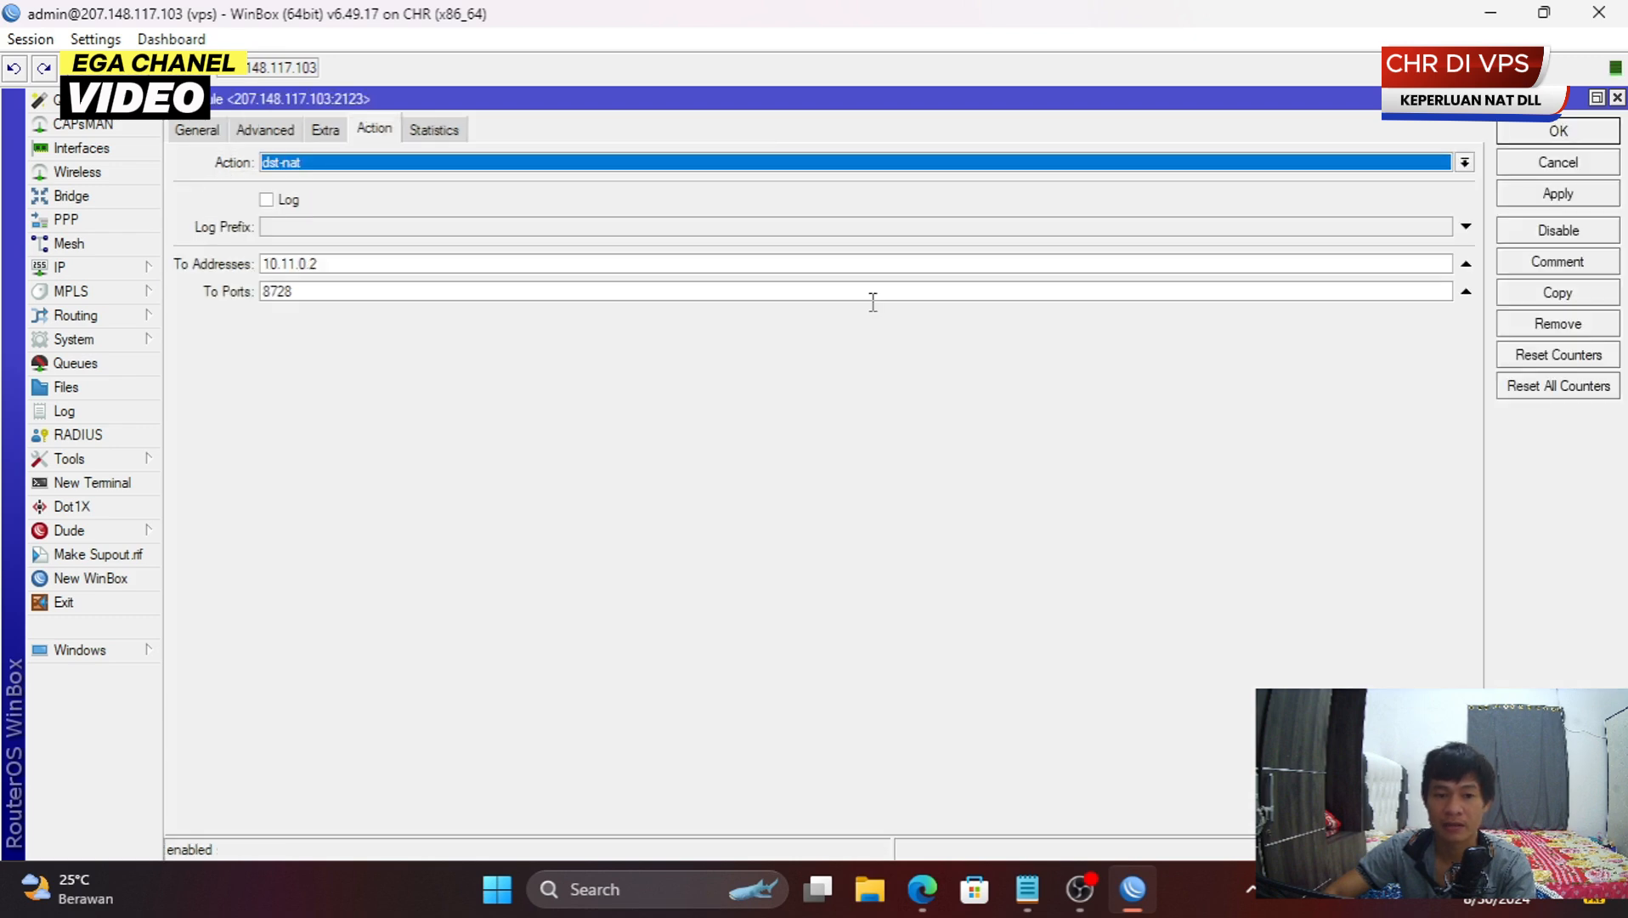
pyautogui.click(204, 129)
pyautogui.doubleClick(412, 217)
pyautogui.rightClick(442, 223)
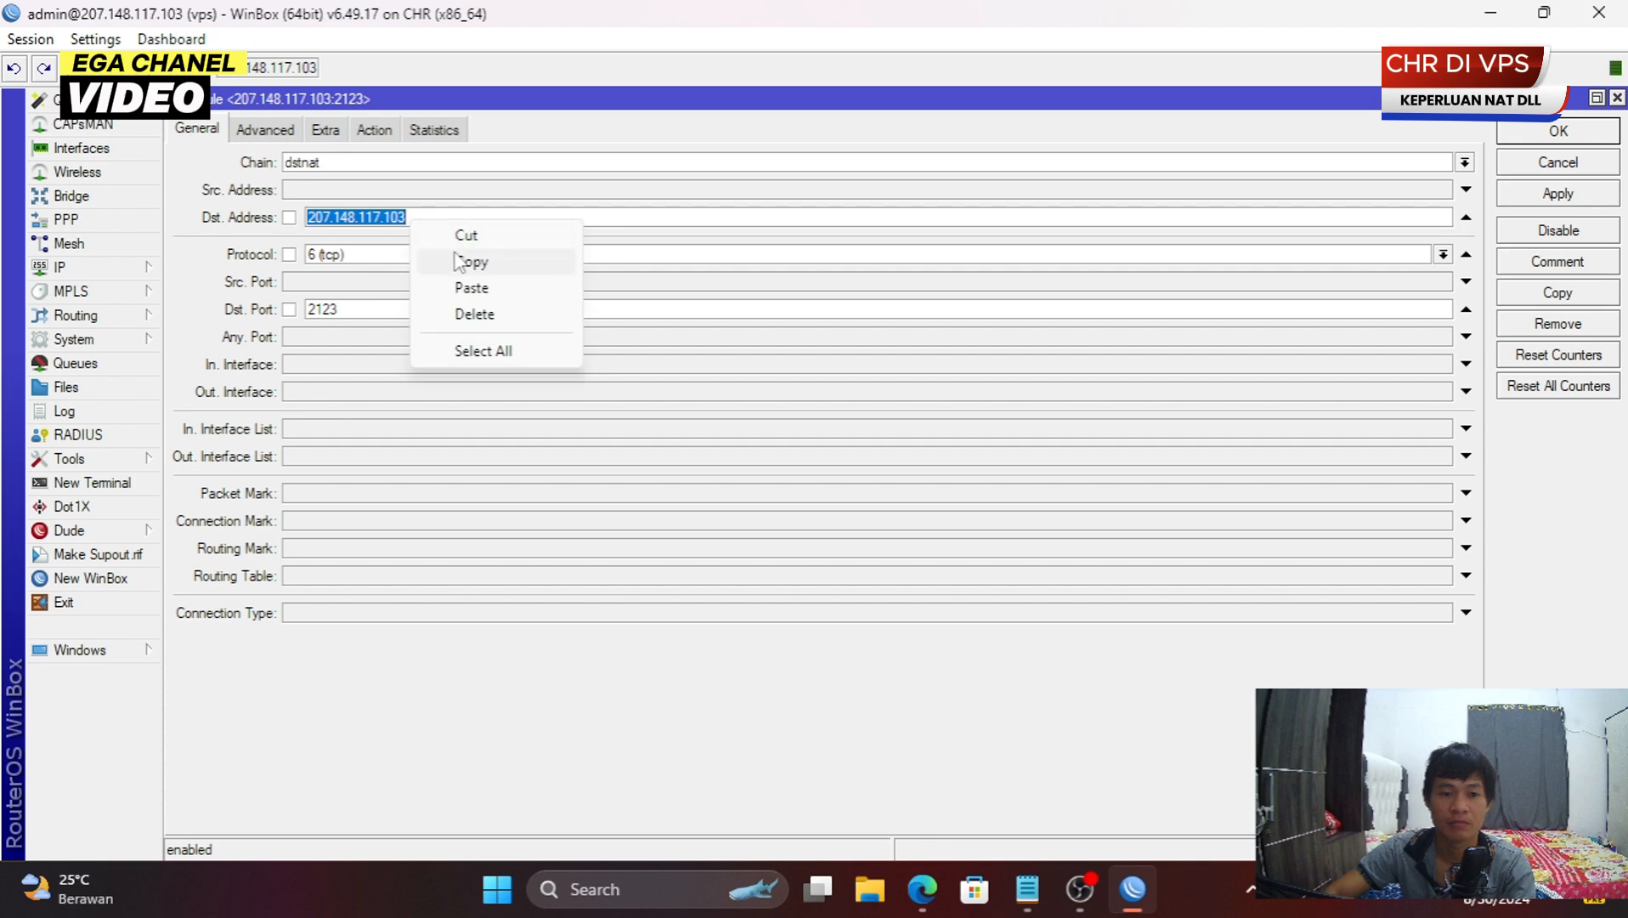
pyautogui.click(474, 262)
pyautogui.hotkey('alt', 'Tab')
# - Name the session percobaan and set the router address to 207.148.117.103:2123
pyautogui.click(642, 312)
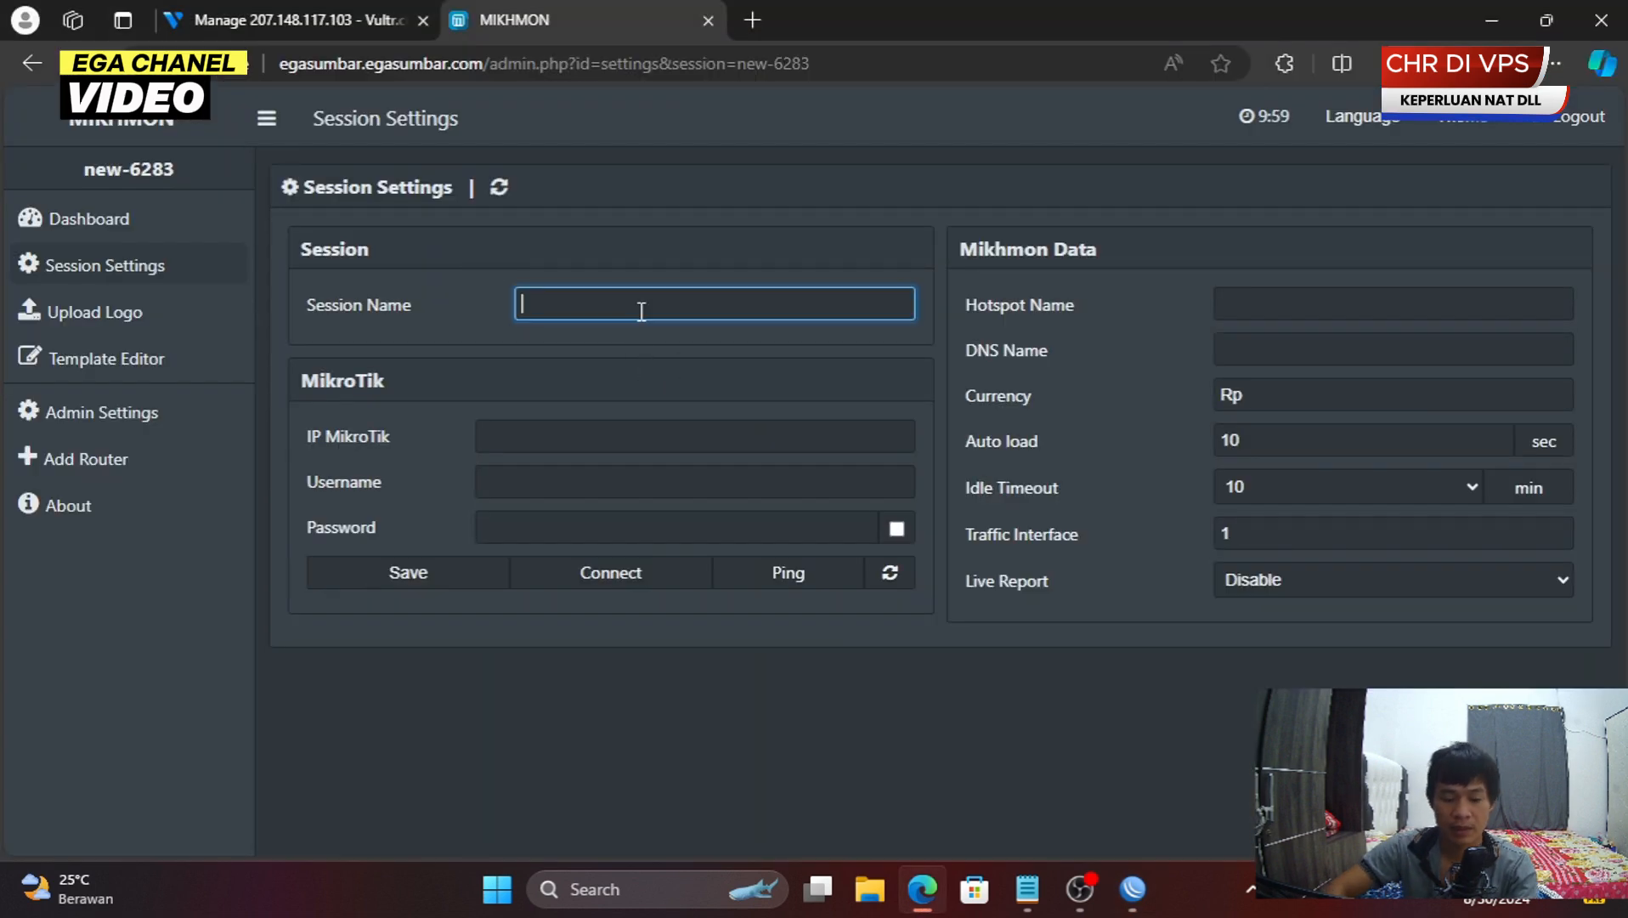
pyautogui.write('mn')
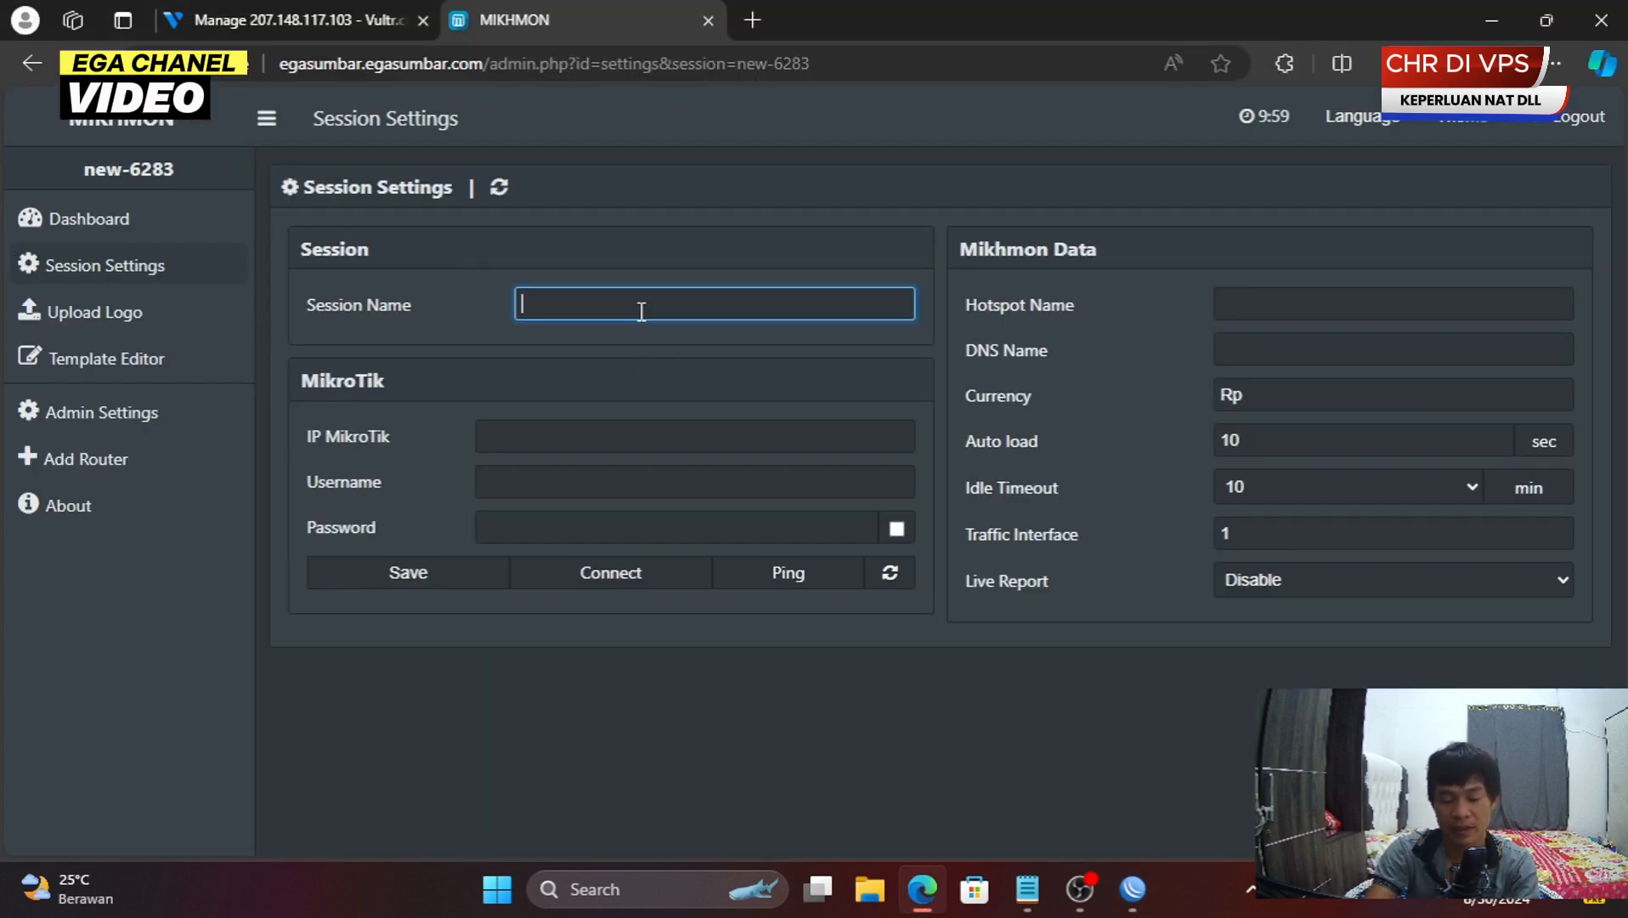
pyautogui.write('percobaan')
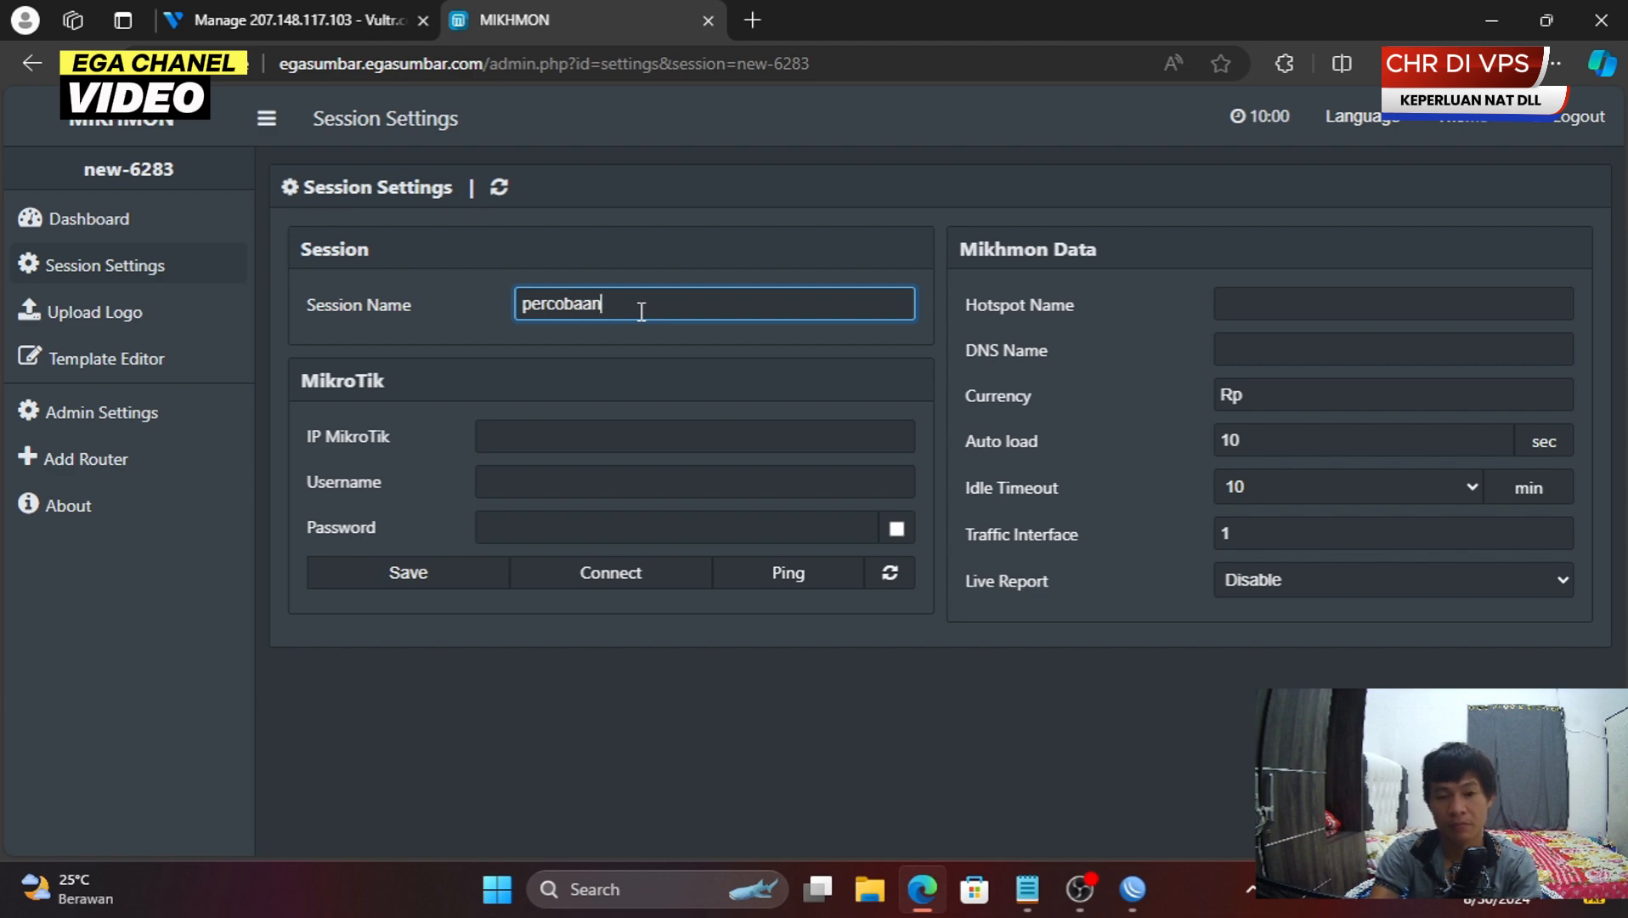
pyautogui.press('Tab')
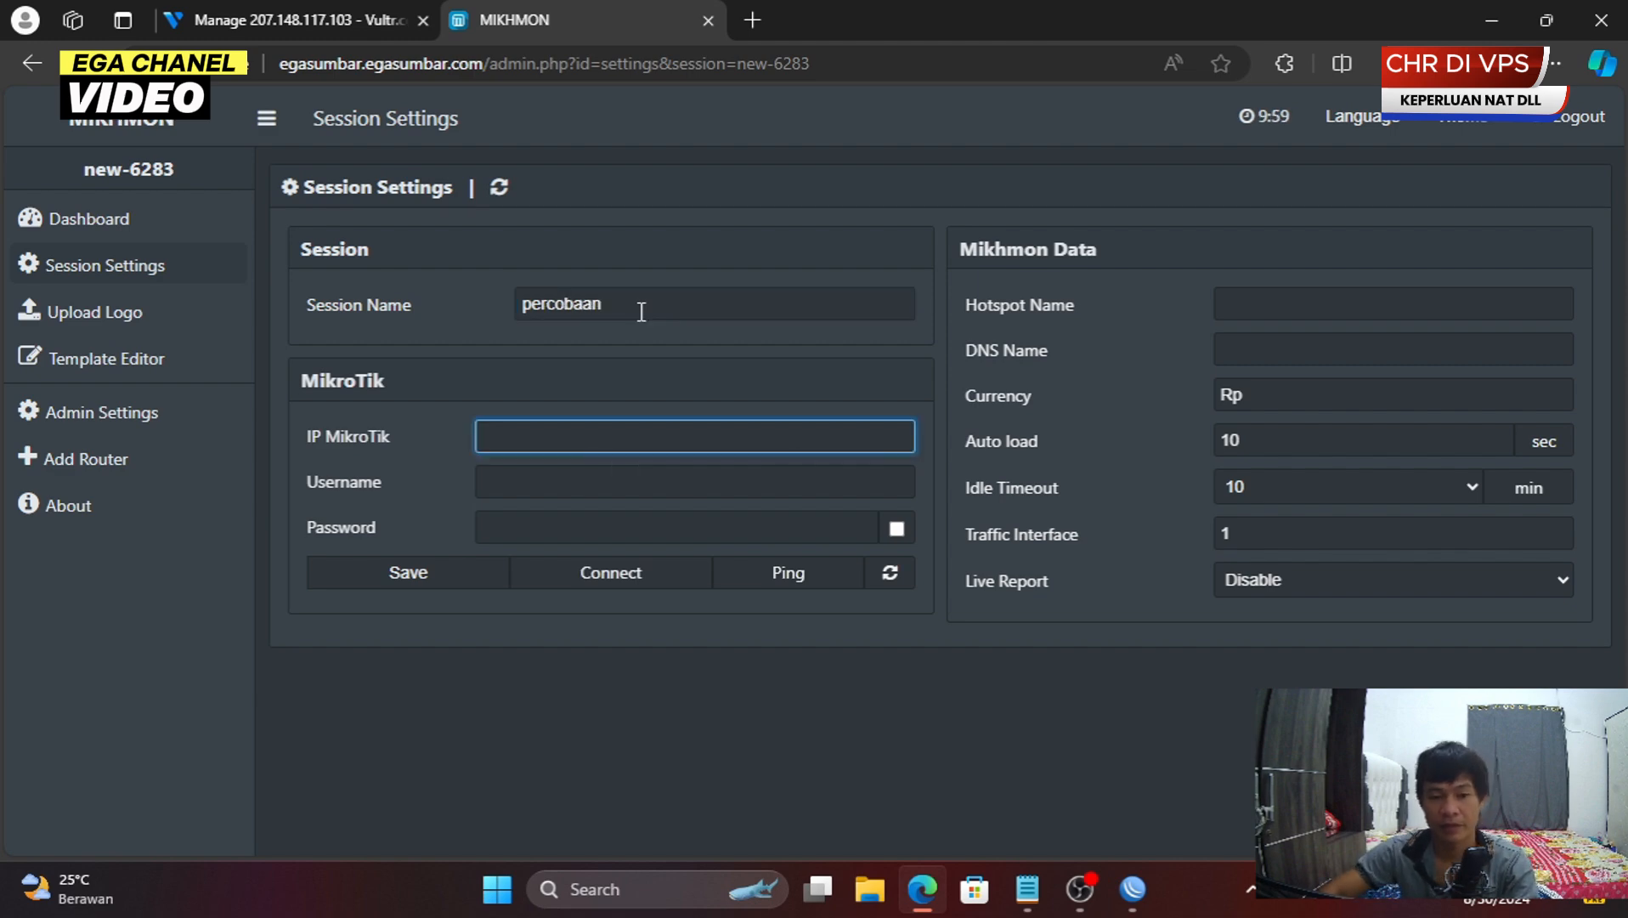
pyautogui.hotkey('ctrl', 'v')
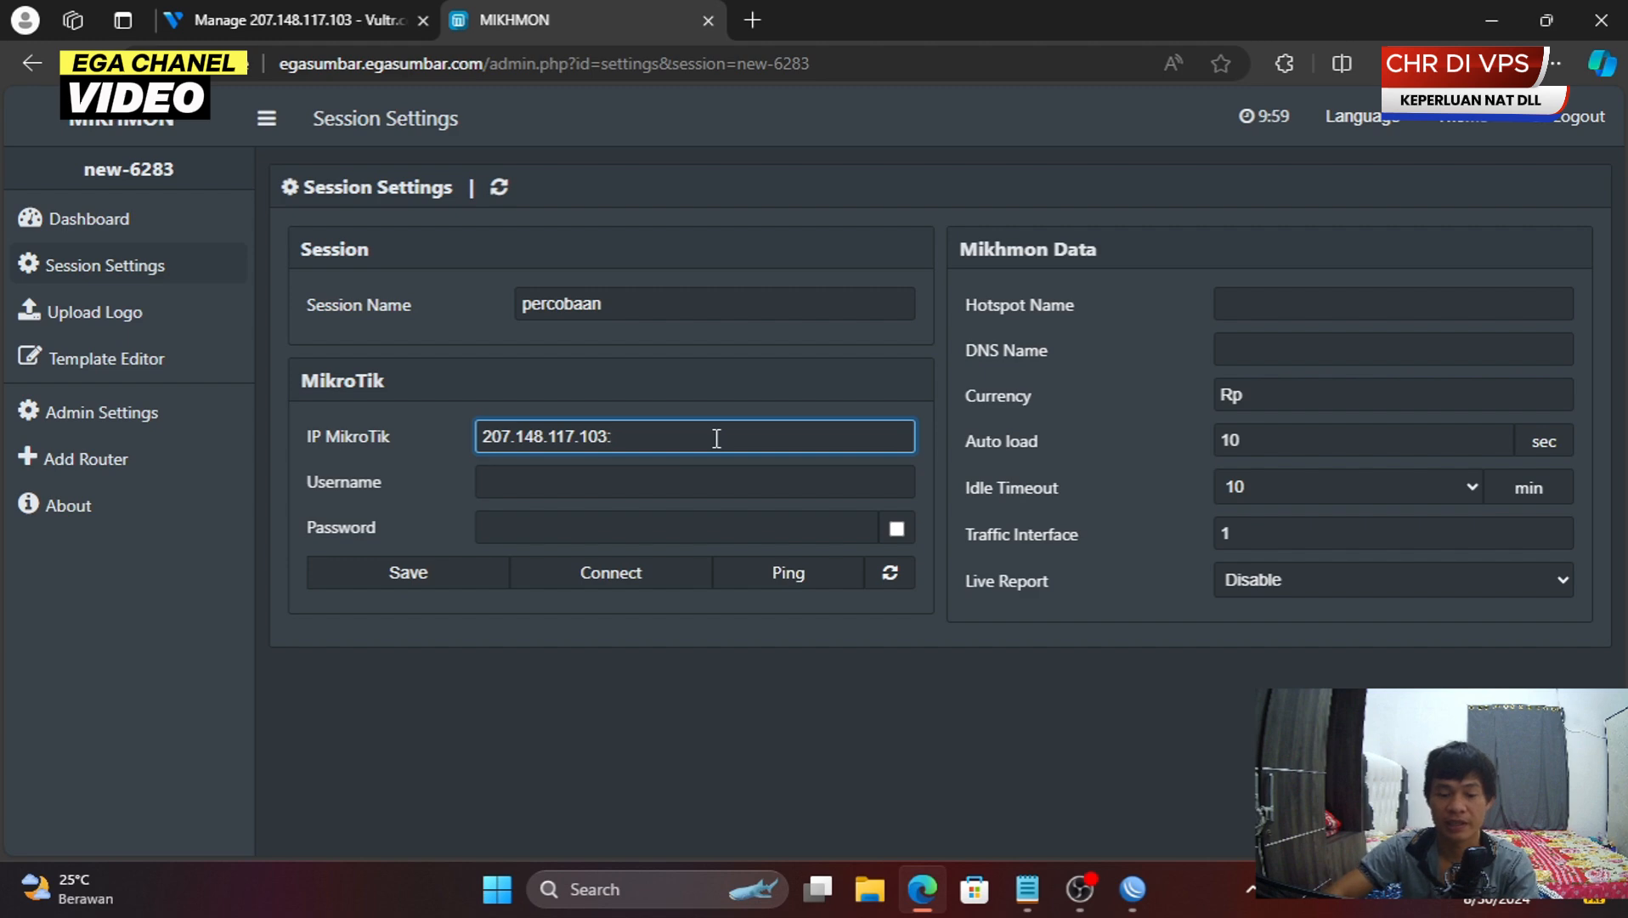
pyautogui.hotkey('alt', 'Tab')
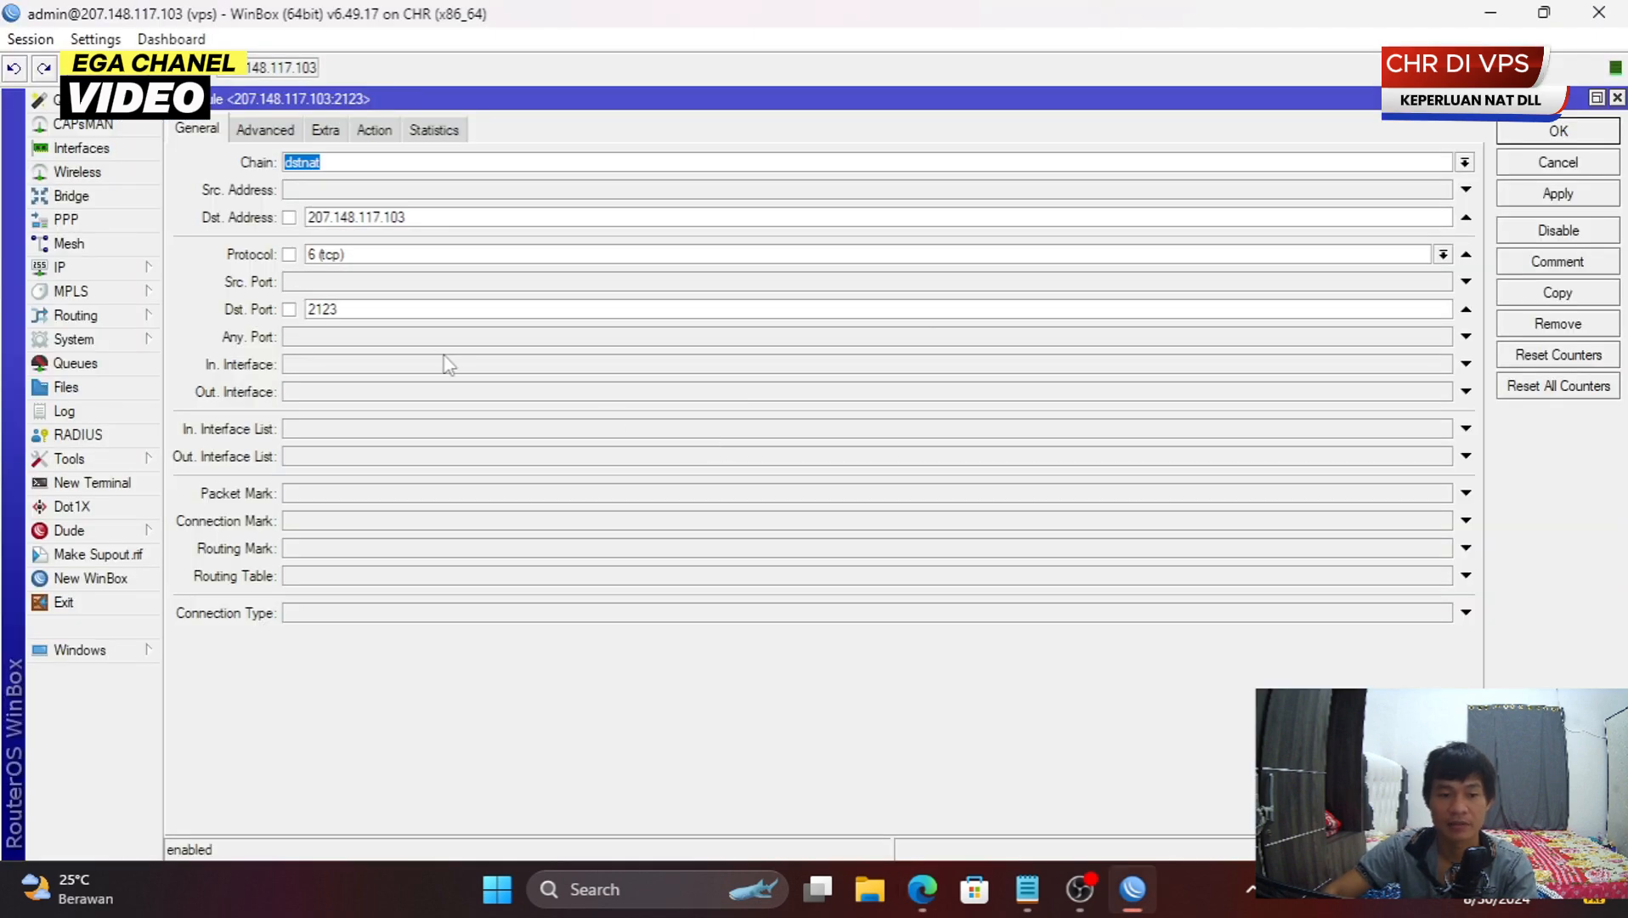
pyautogui.click(375, 308)
pyautogui.hotkey('alt', 'Tab')
pyautogui.write(':2123')
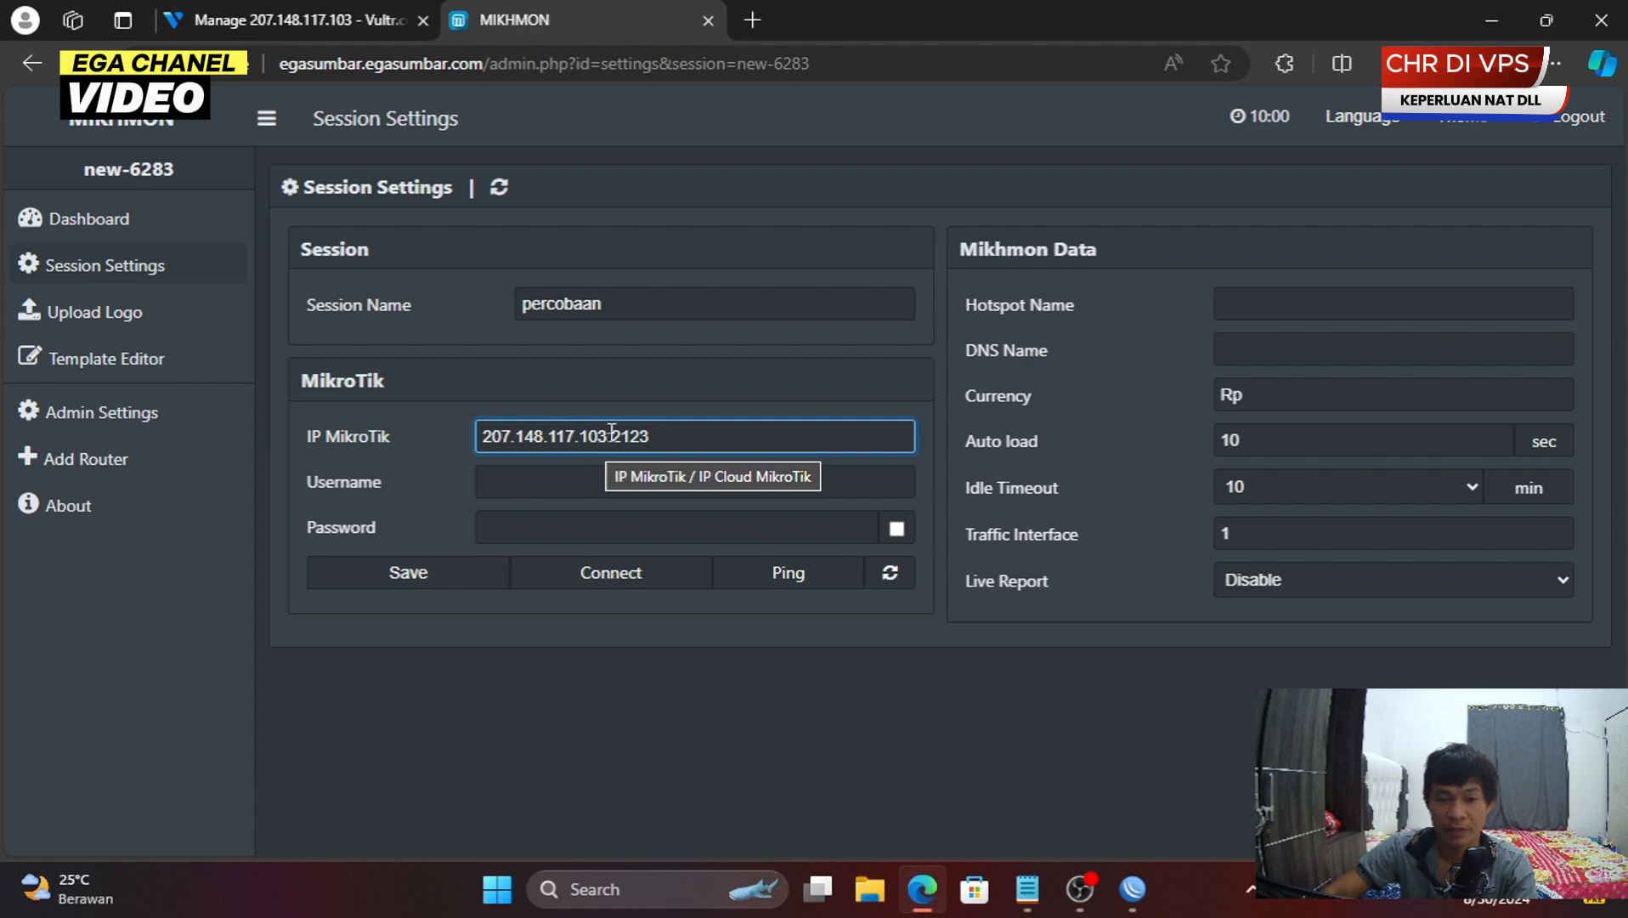
pyautogui.moveTo(607, 436)
pyautogui.mouseDown()
pyautogui.moveTo(503, 418)
pyautogui.moveTo(609, 436)
pyautogui.mouseUp()
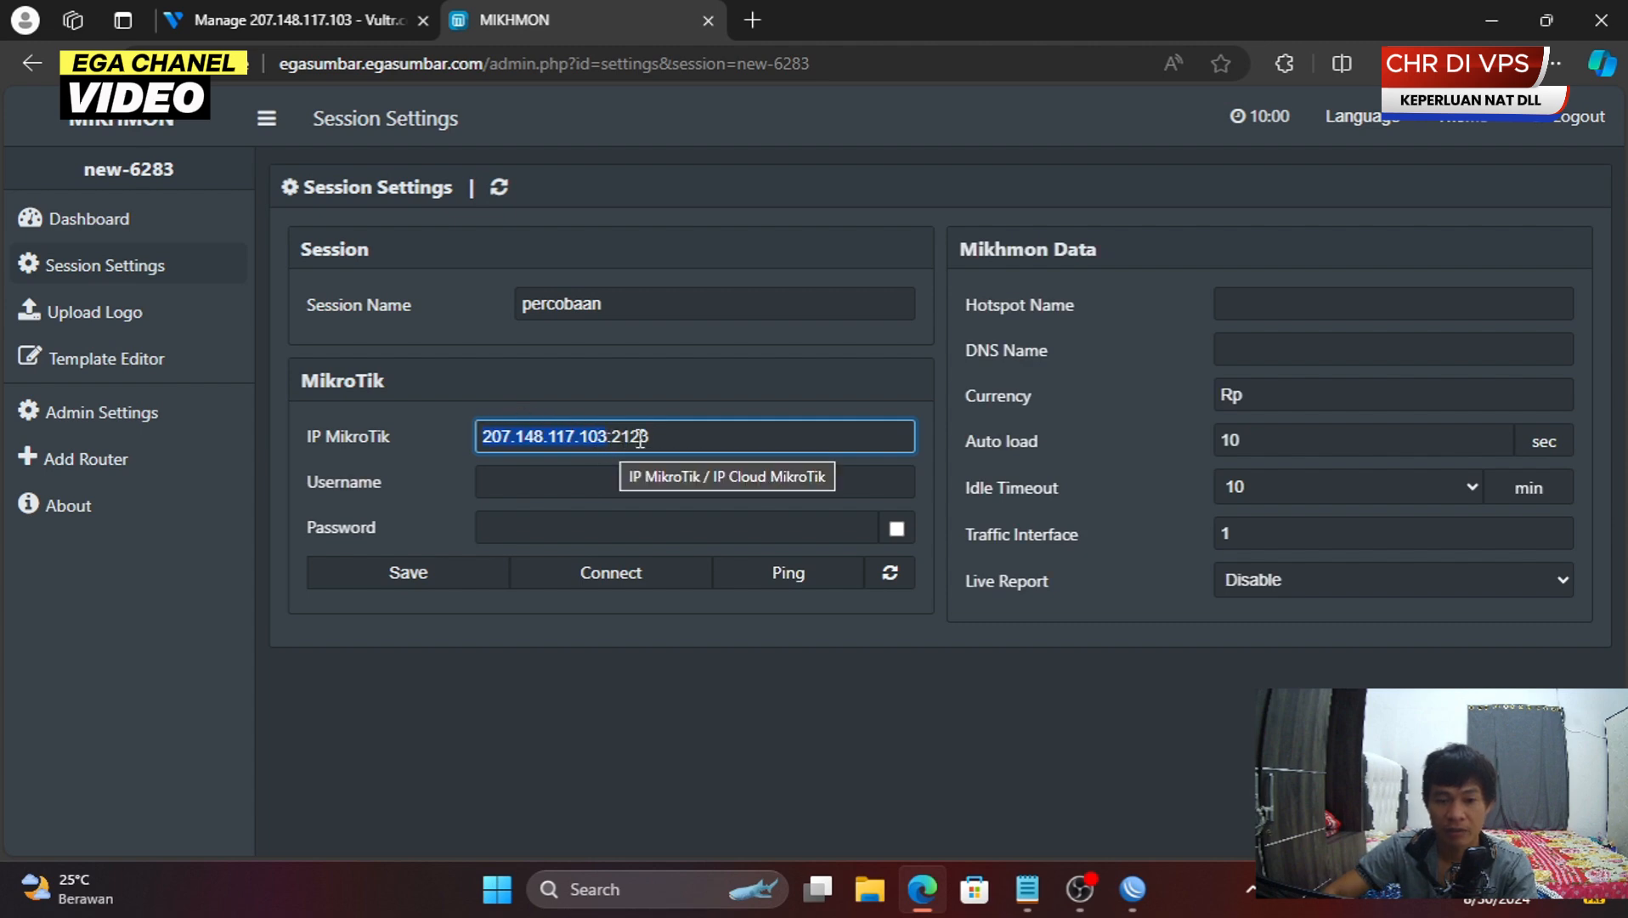
# - Enter router username admin and the router password
pyautogui.click(537, 481)
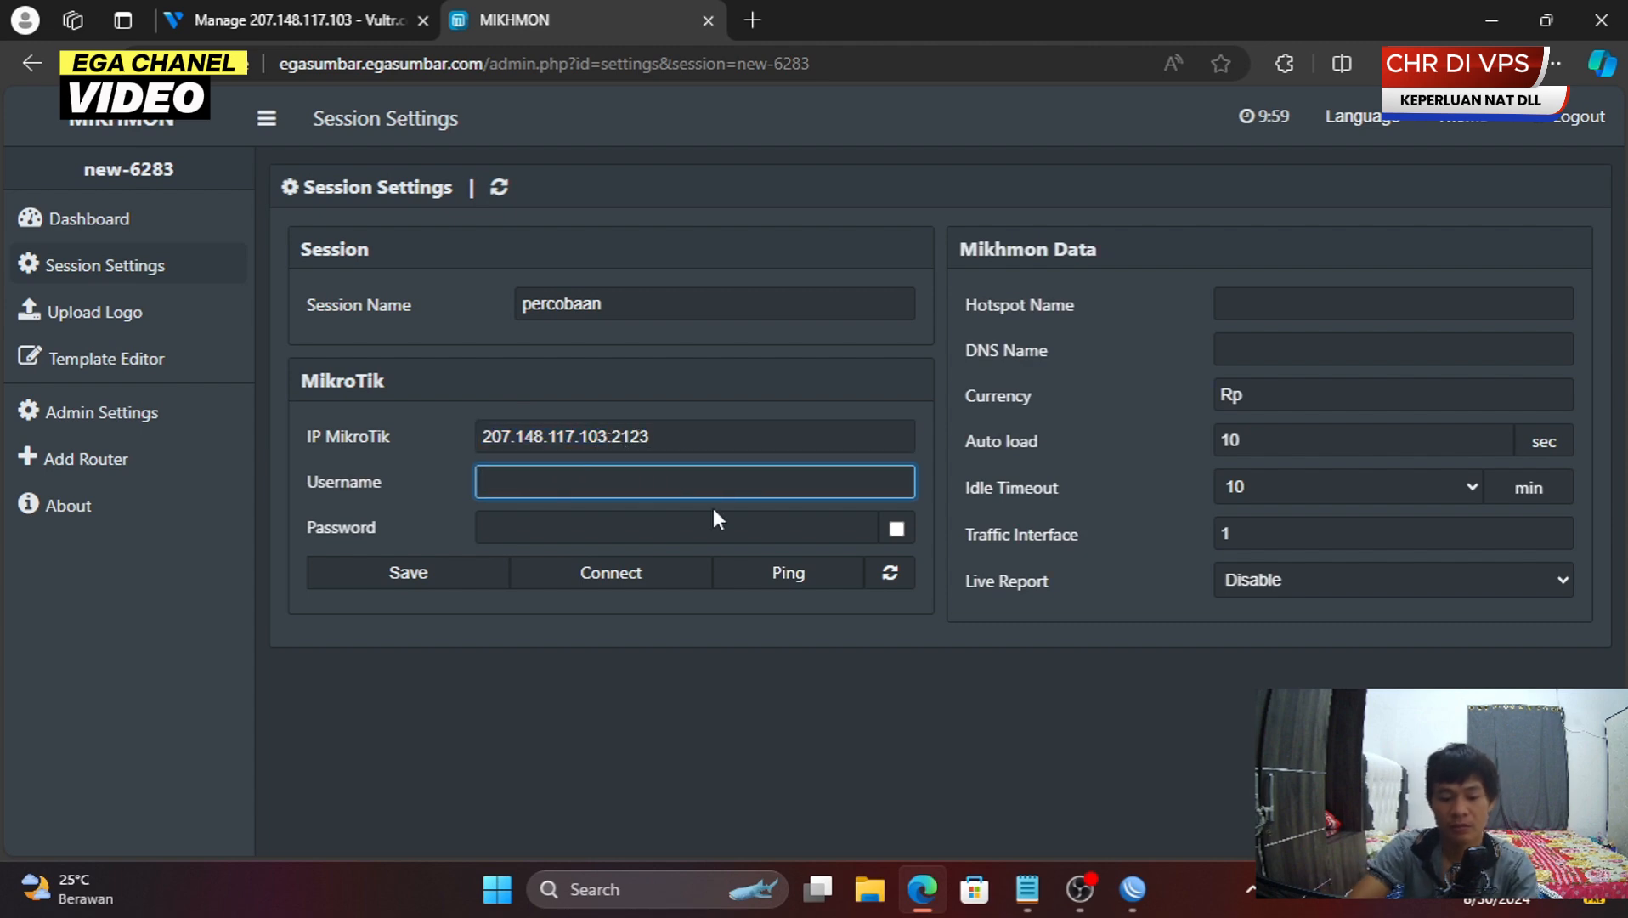
pyautogui.press('Tab')
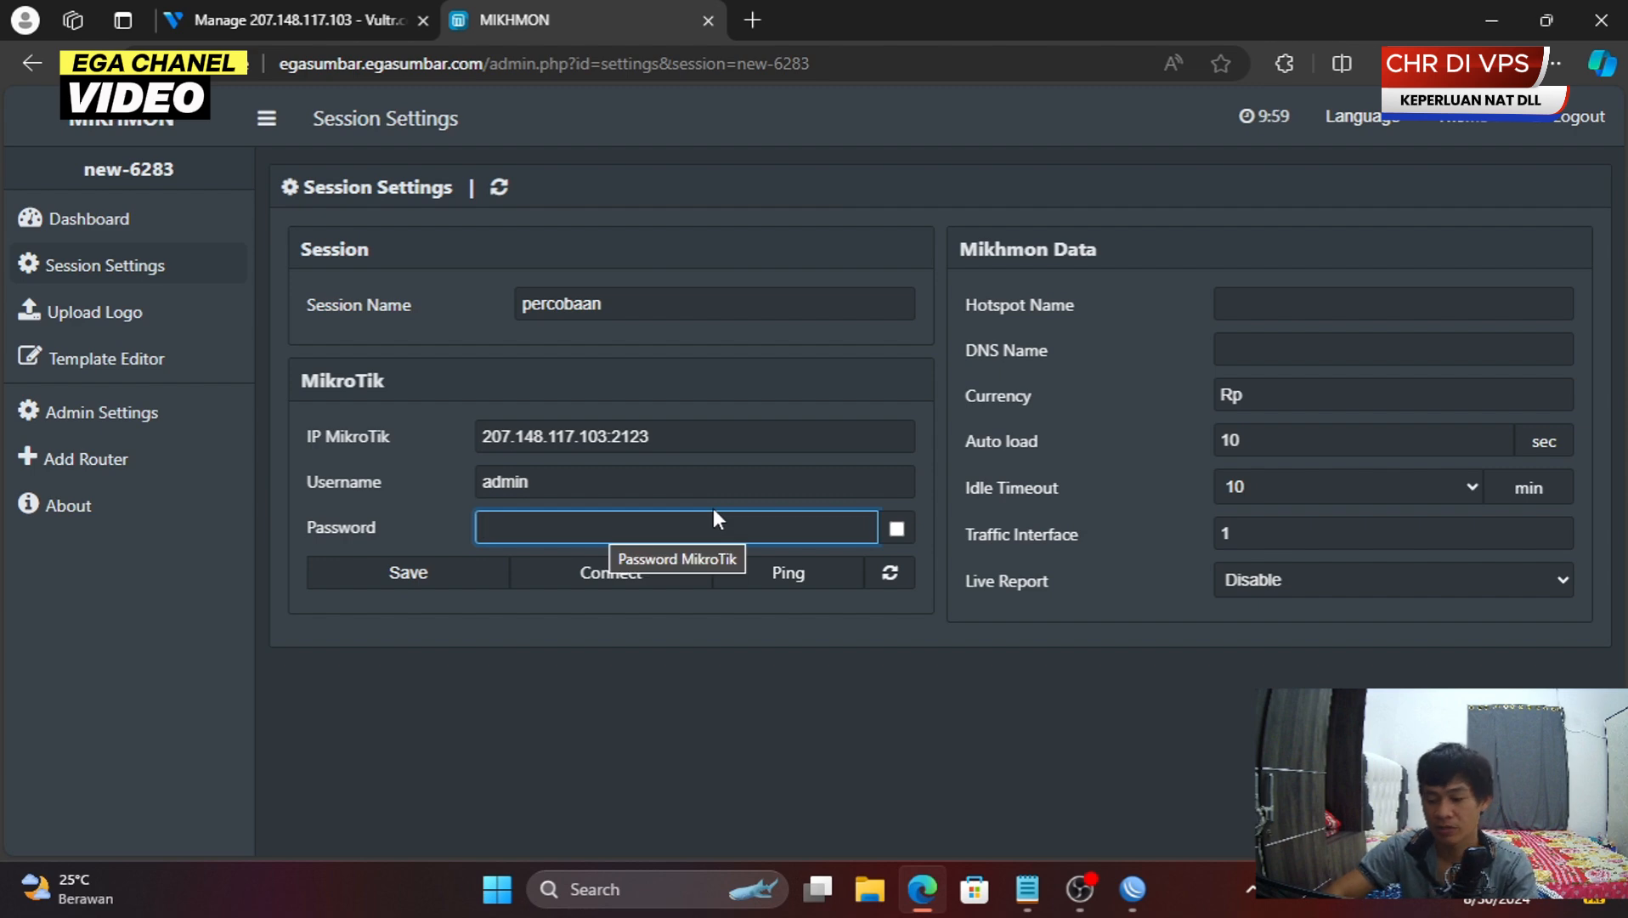
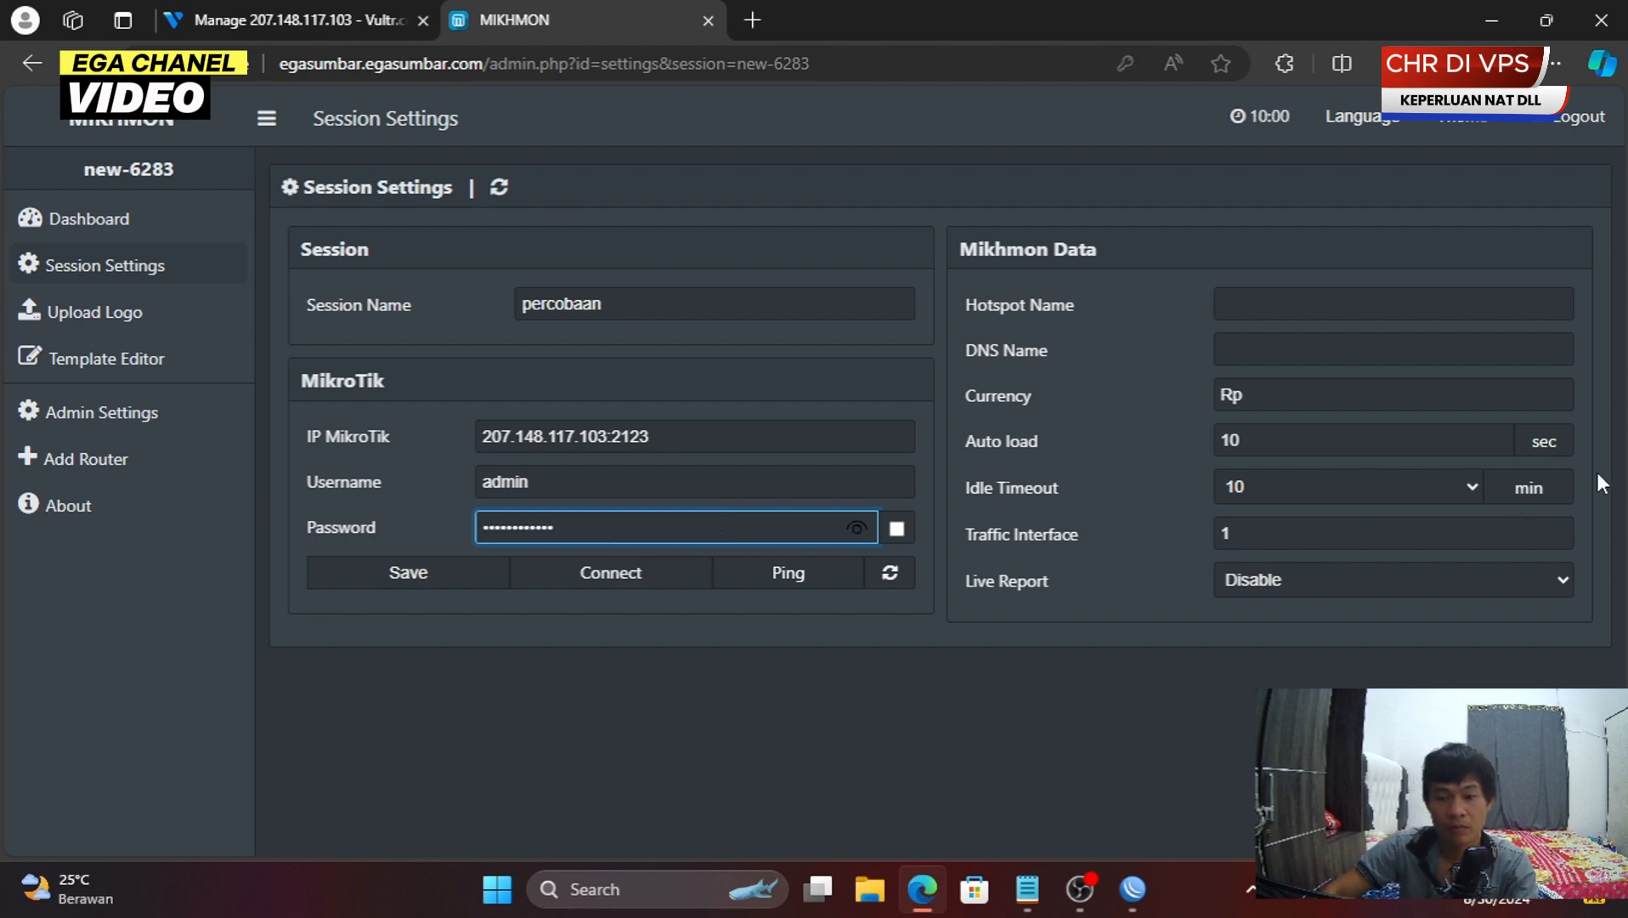
# - Set hotspot name percobaan, DNS name percobaan.net, enable Live Report, and save
pyautogui.click(1402, 315)
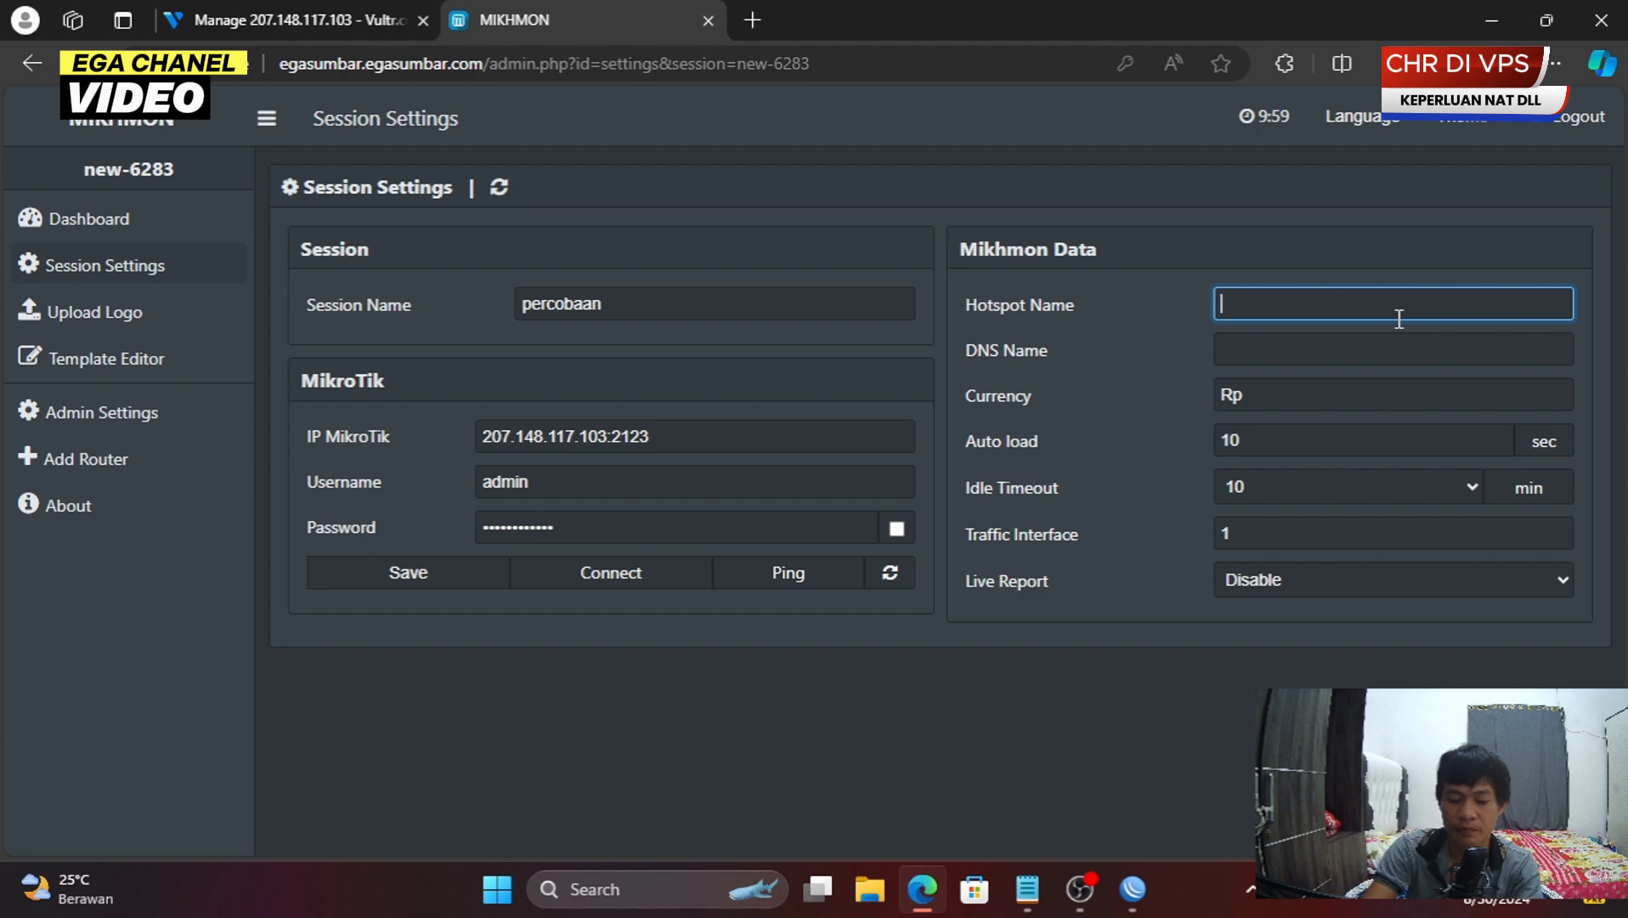
pyautogui.write('per')
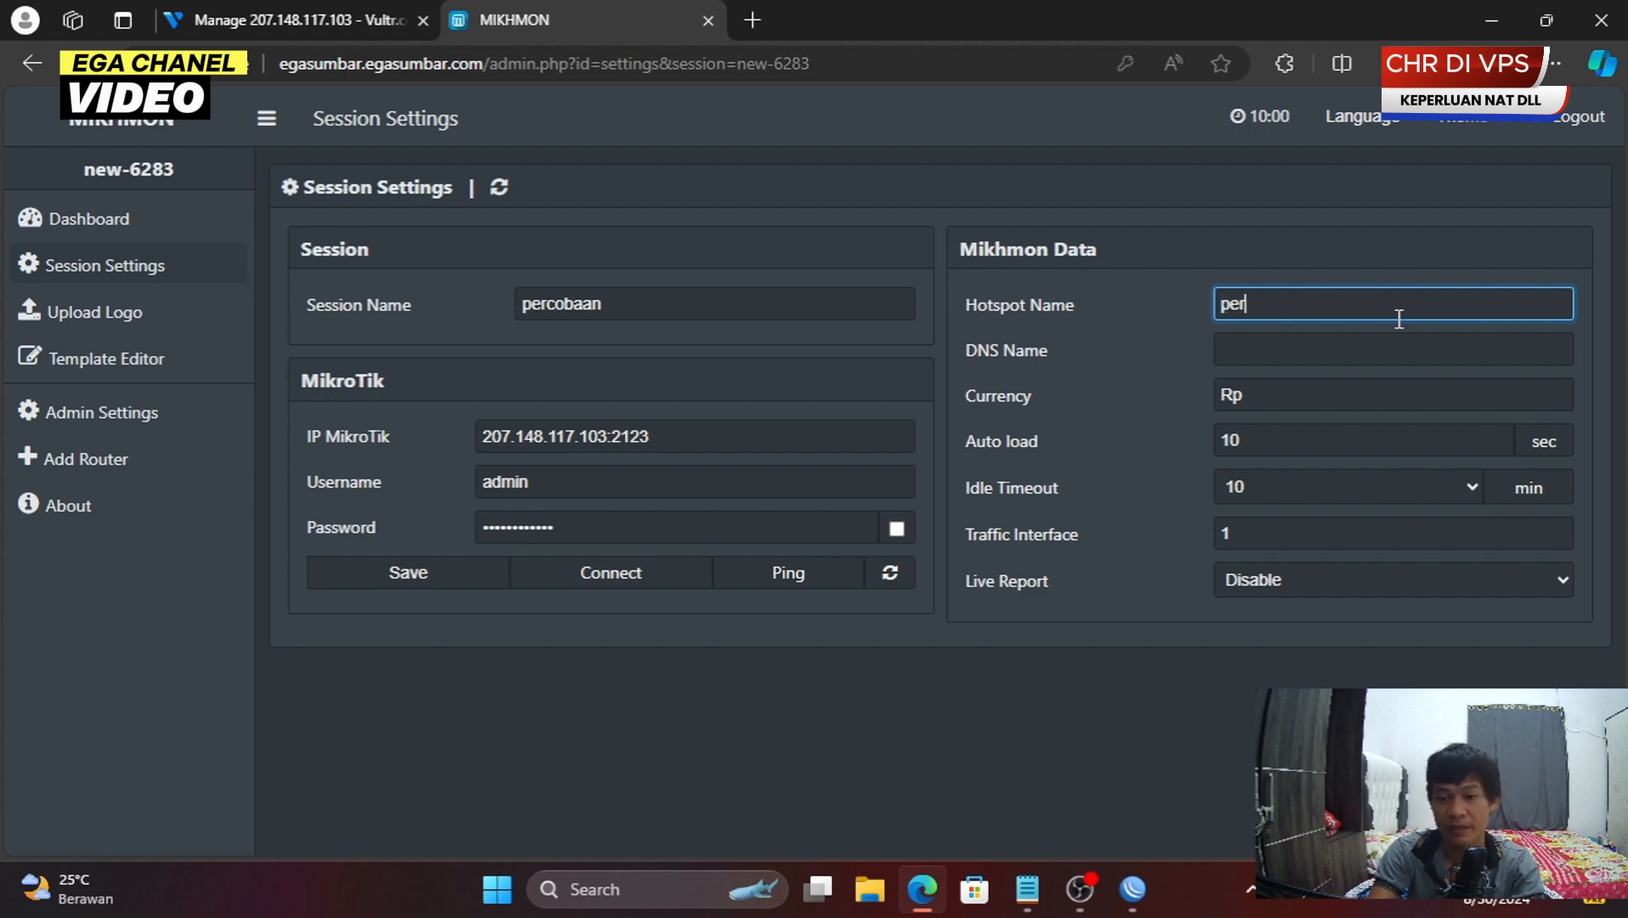
pyautogui.write('cobaan')
pyautogui.press('Tab')
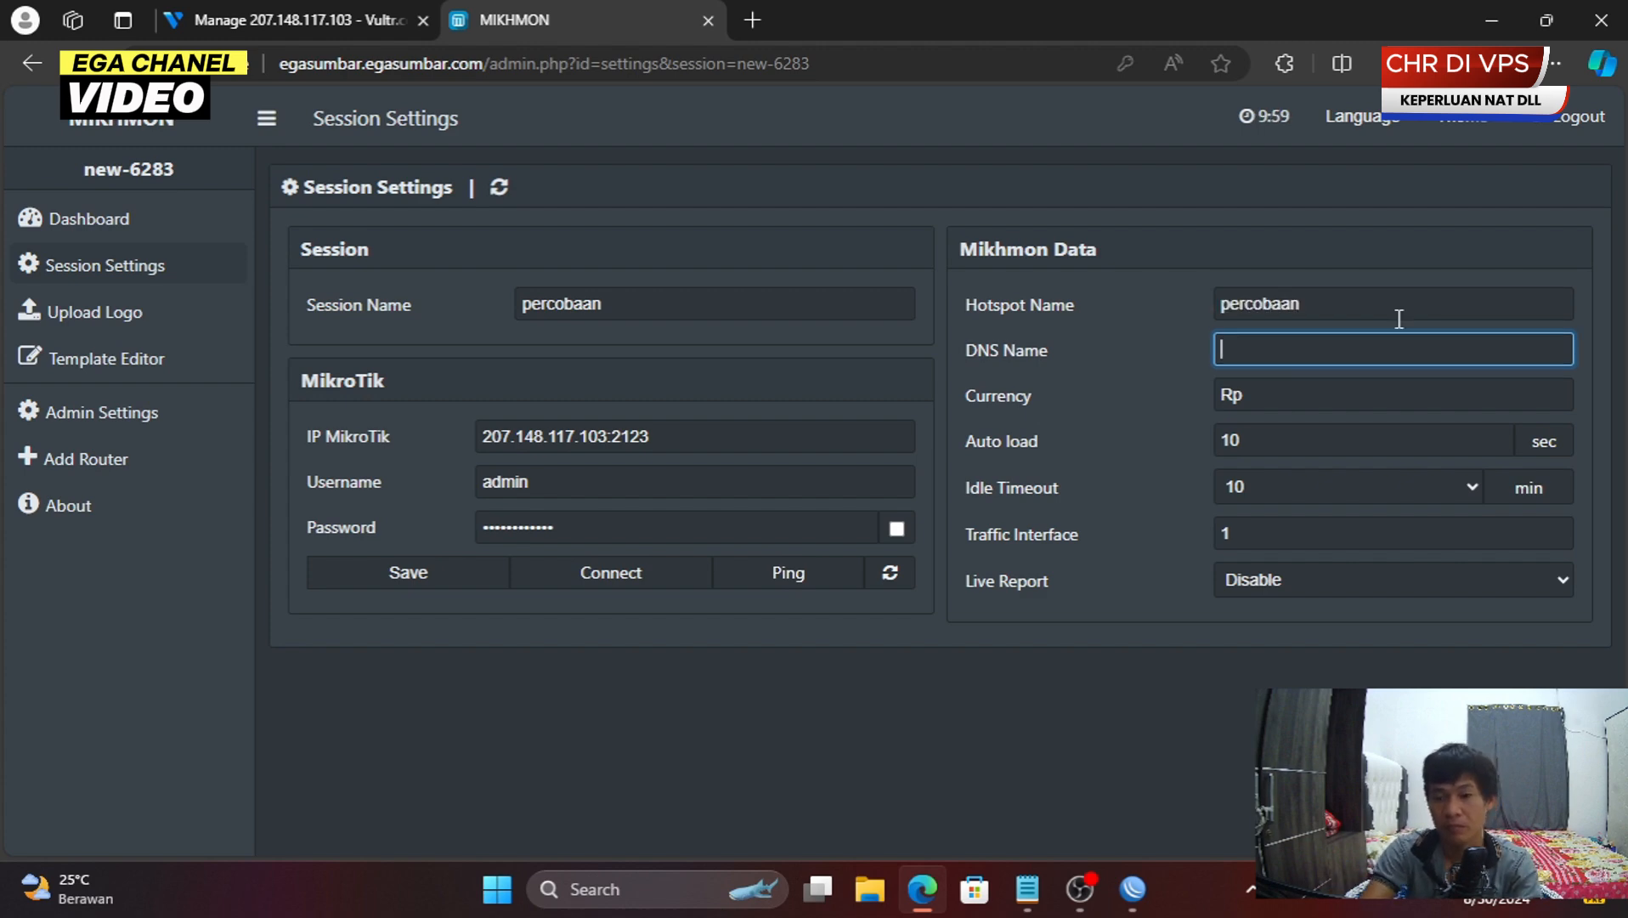
pyautogui.write('pe')
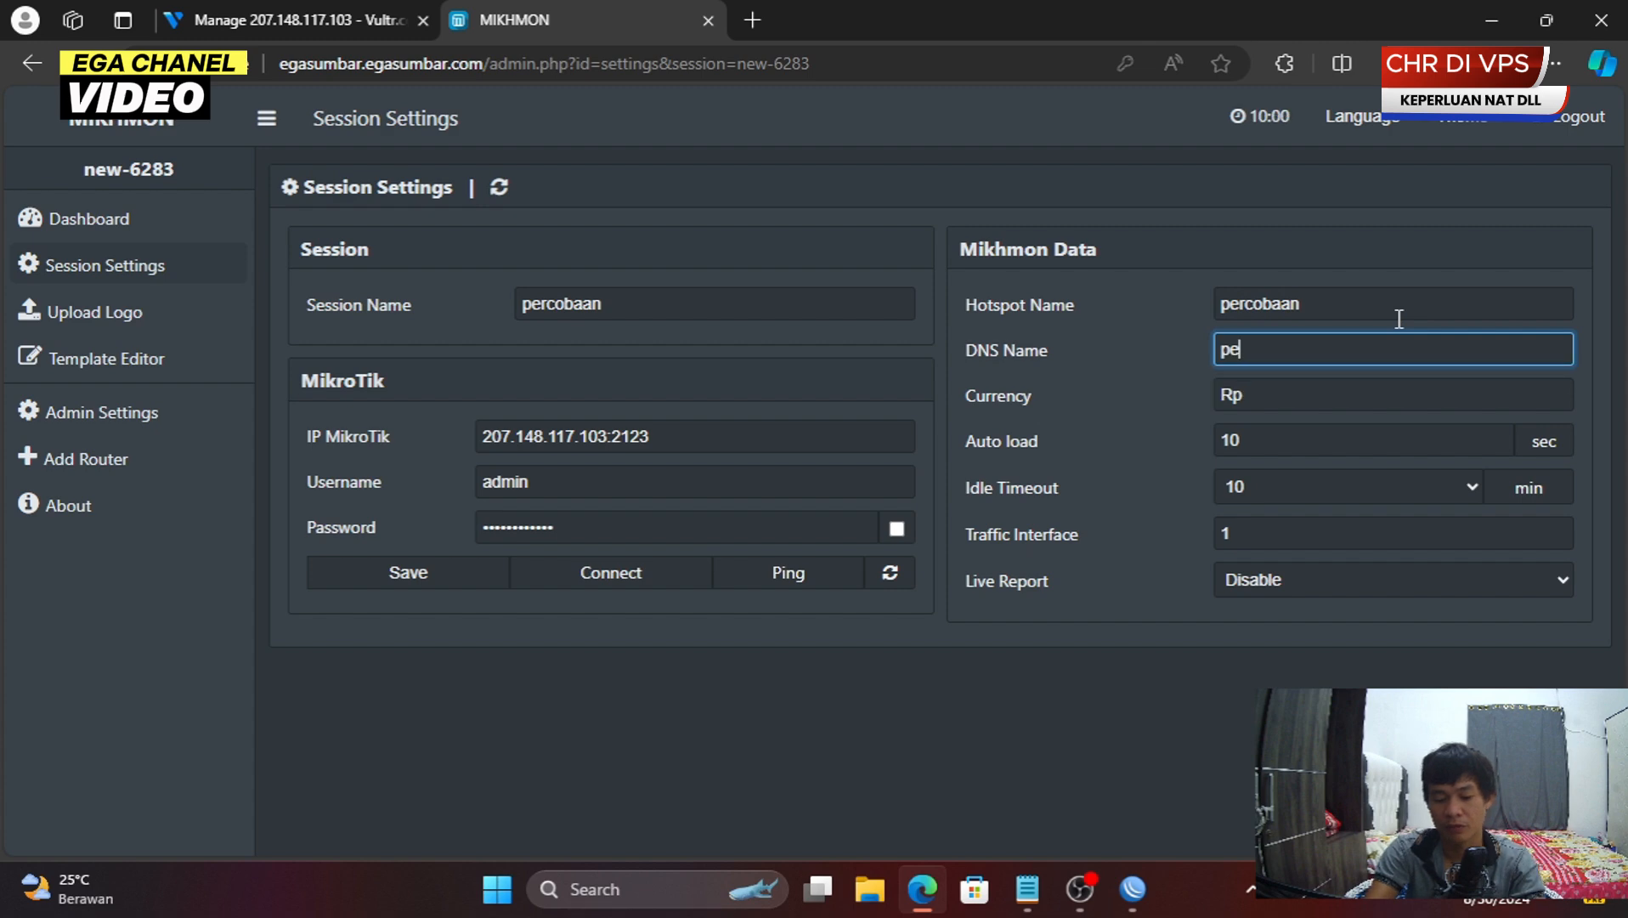
pyautogui.write('rcobaan')
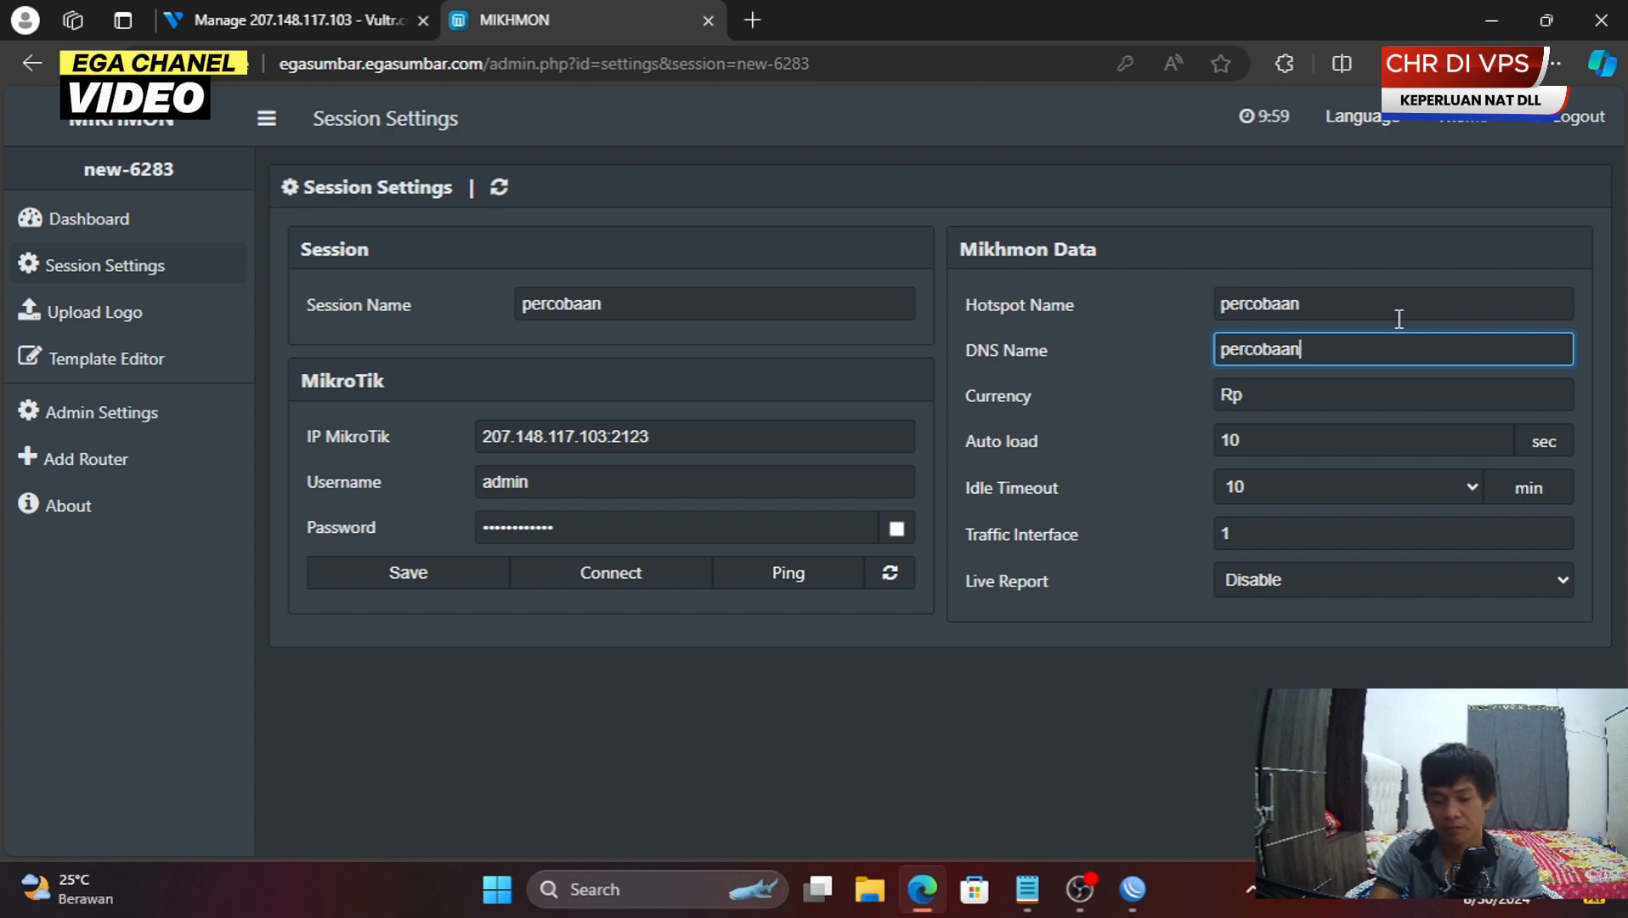
pyautogui.write('.net')
pyautogui.click(1346, 581)
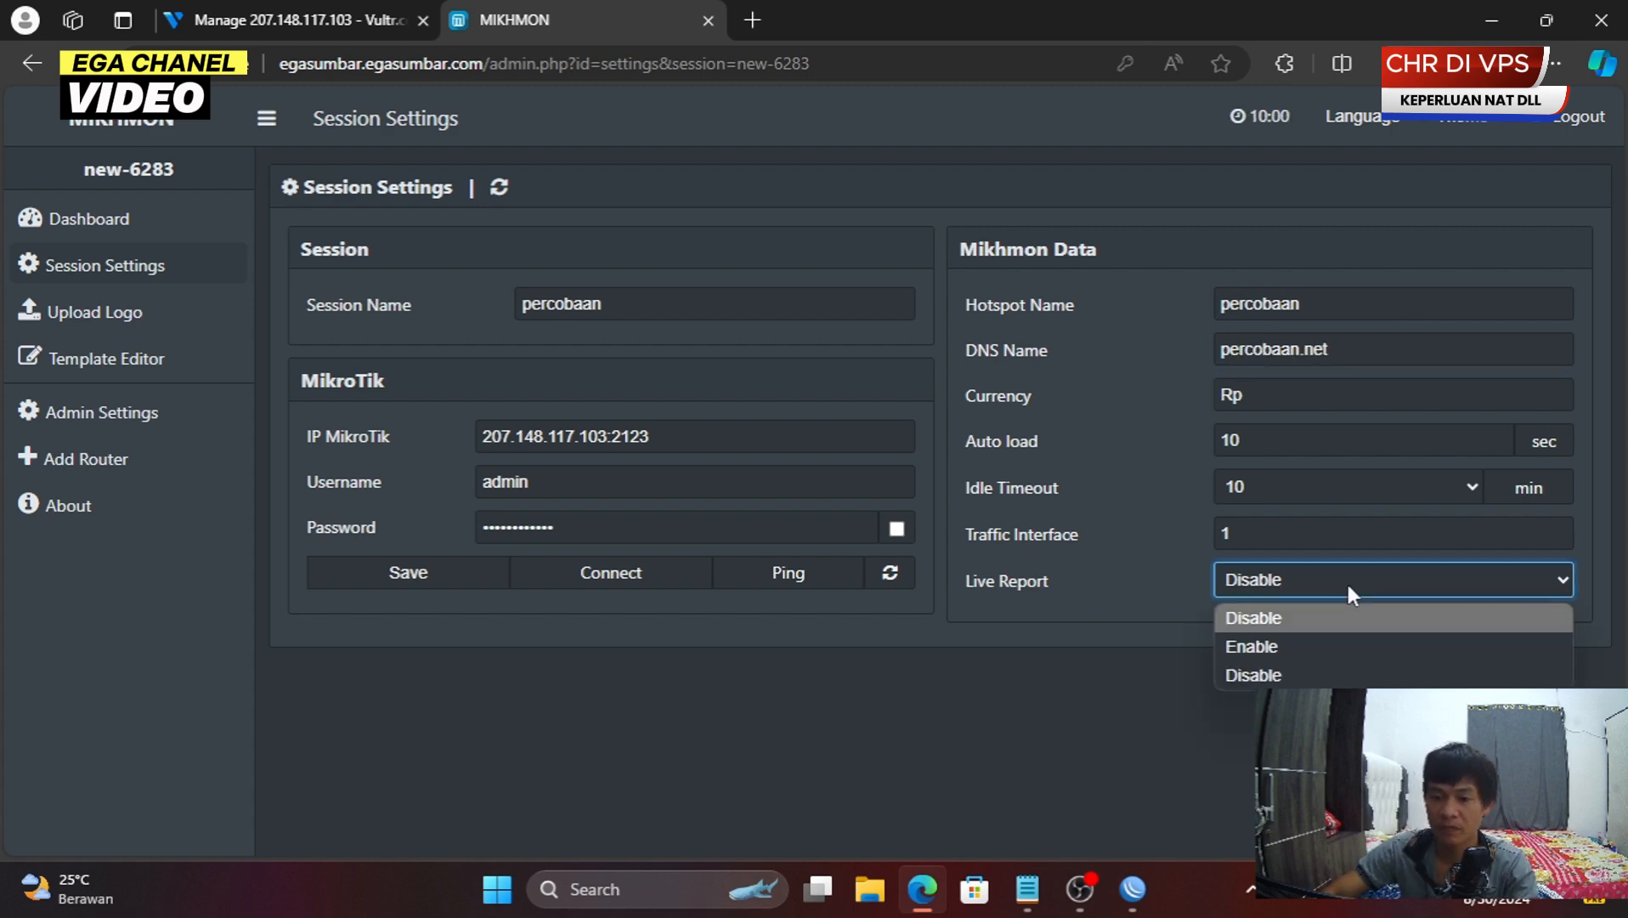
pyautogui.click(1328, 645)
pyautogui.click(462, 585)
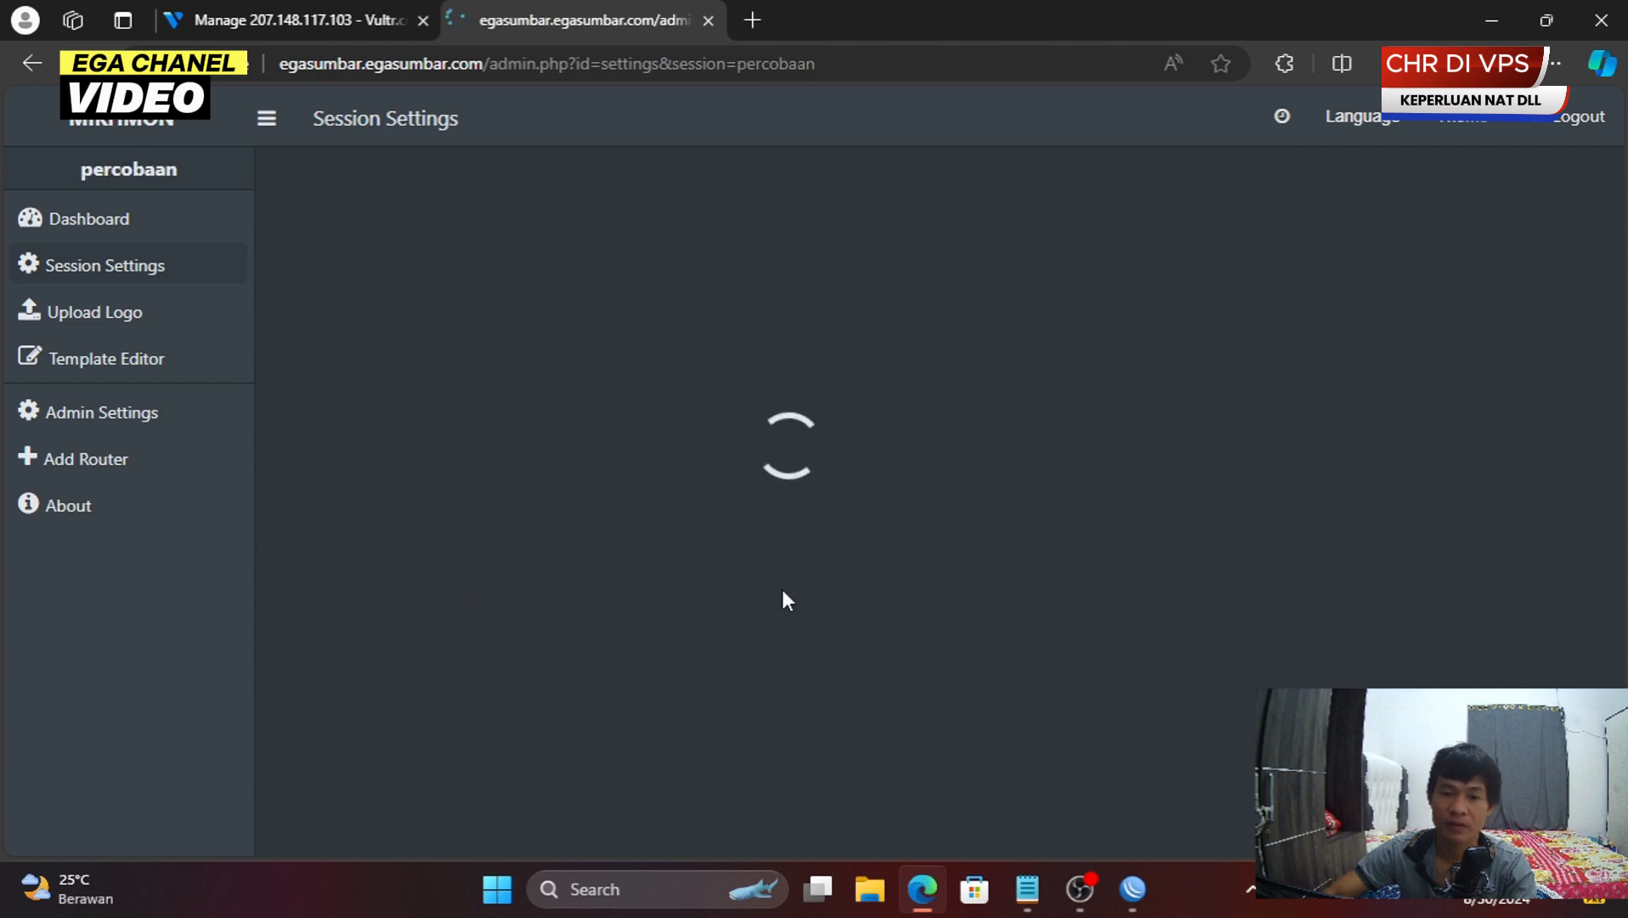
# - Close the ega api rule dialog and arrange WinBox's NAT list beside the Mikhmon page
pyautogui.hotkey('alt', 'Tab')
pyautogui.click(1559, 131)
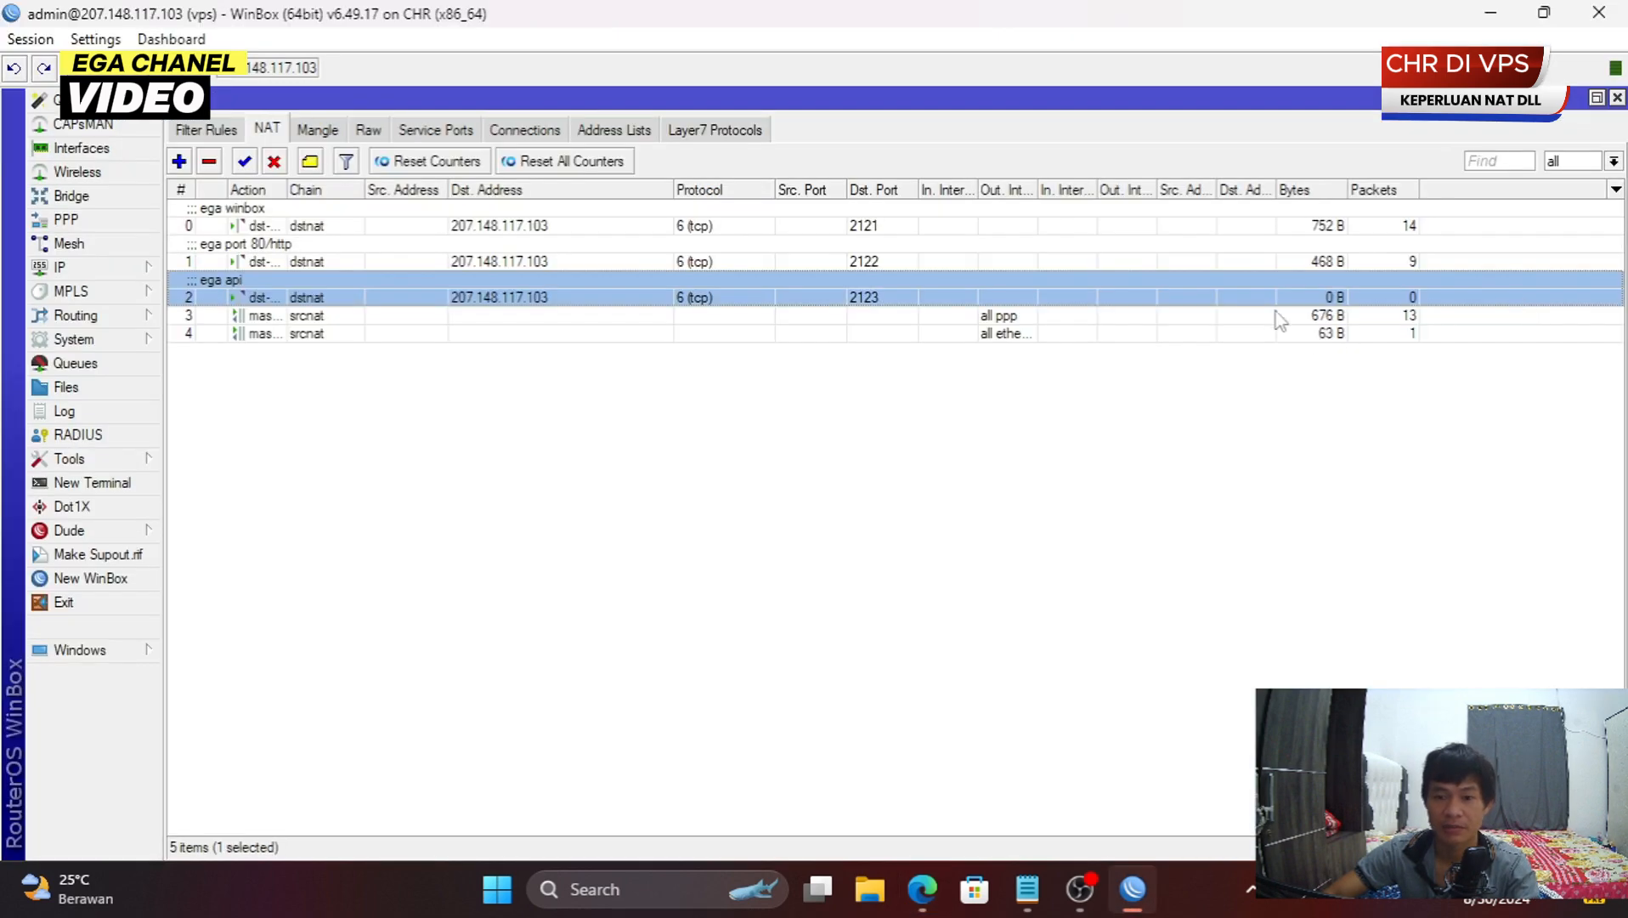
pyautogui.hotkey('alt', 'Tab')
pyautogui.hotkey('alt', 'Tab')
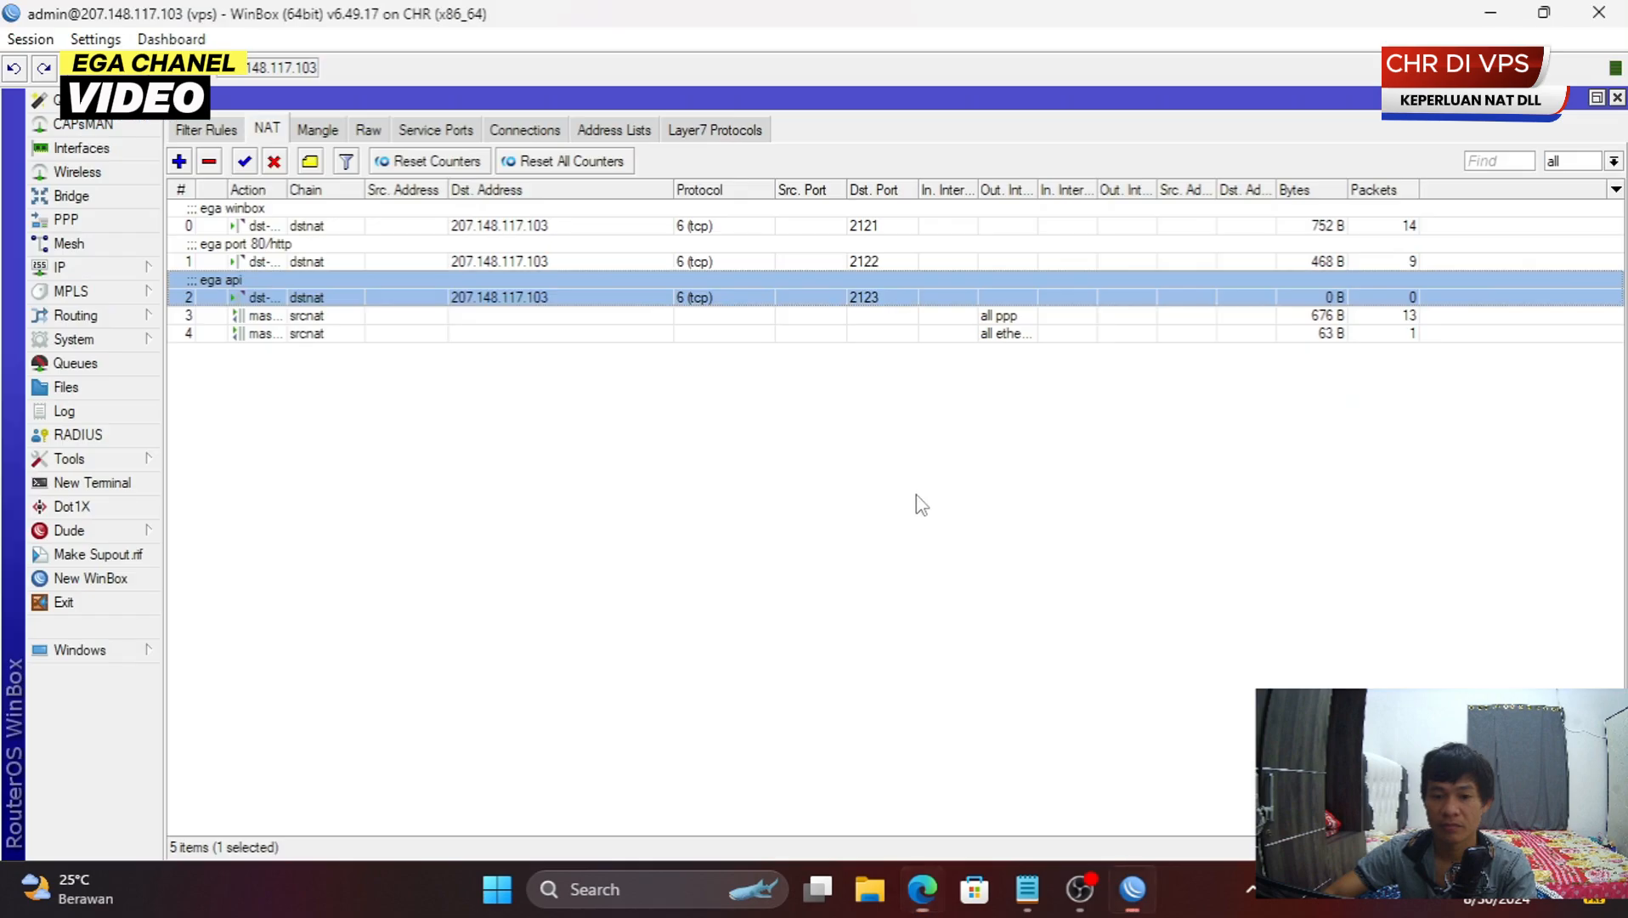
pyautogui.click(1544, 12)
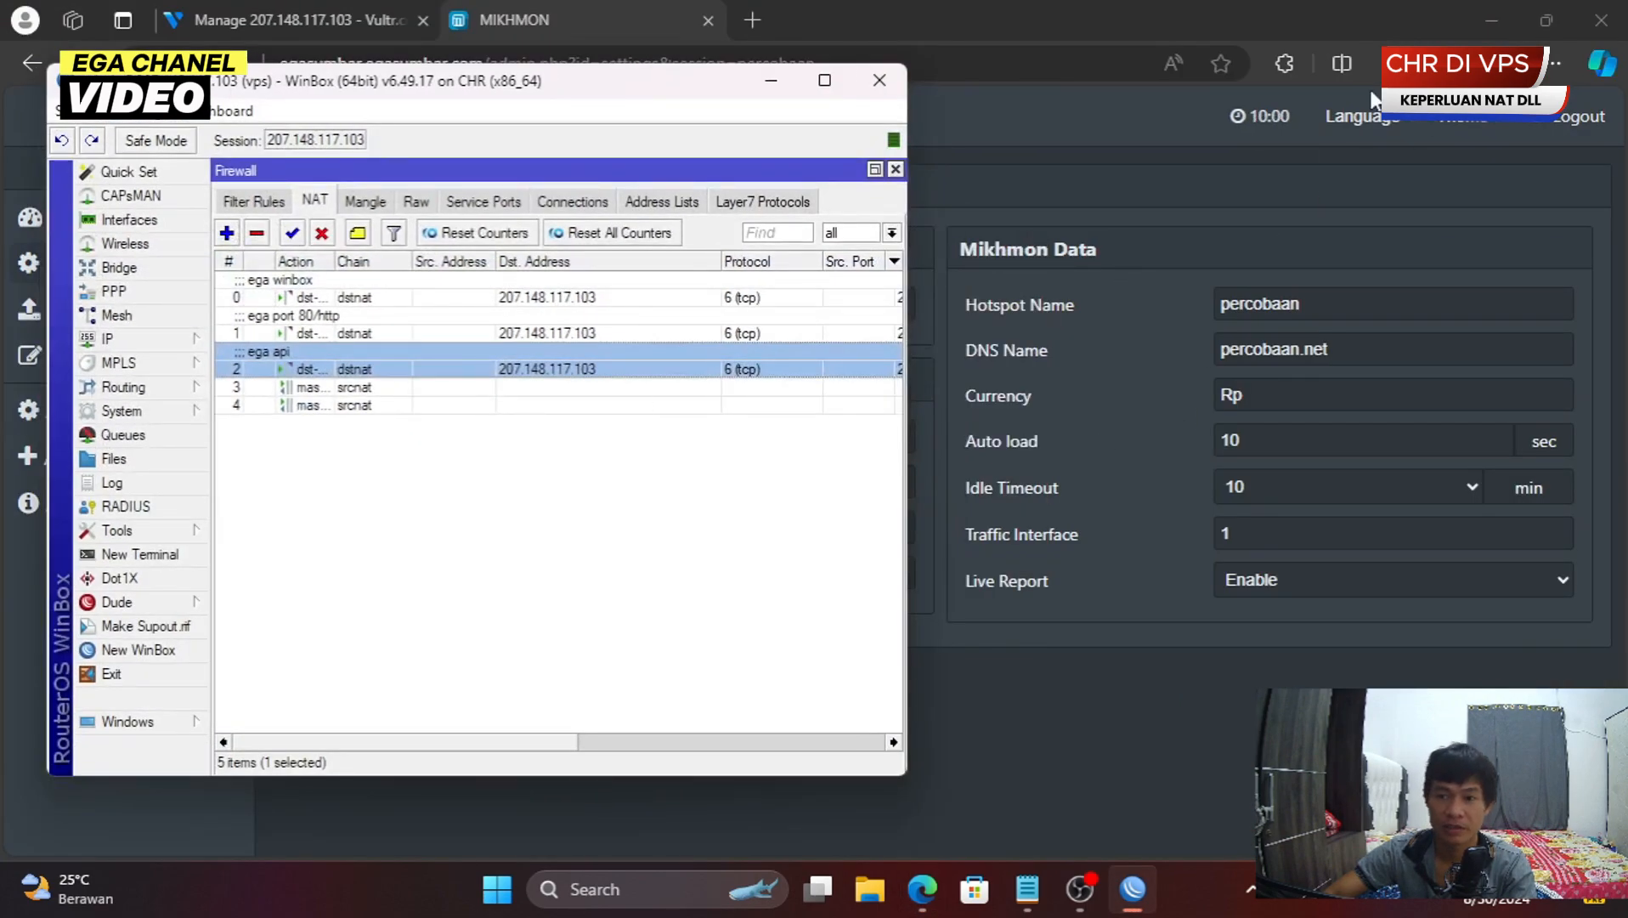
pyautogui.click(1558, 19)
pyautogui.moveTo(903, 49); pyautogui.dragTo(1526, 96)
pyautogui.moveTo(594, 99); pyautogui.dragTo(441, 85)
pyautogui.moveTo(414, 724); pyautogui.dragTo(738, 725)
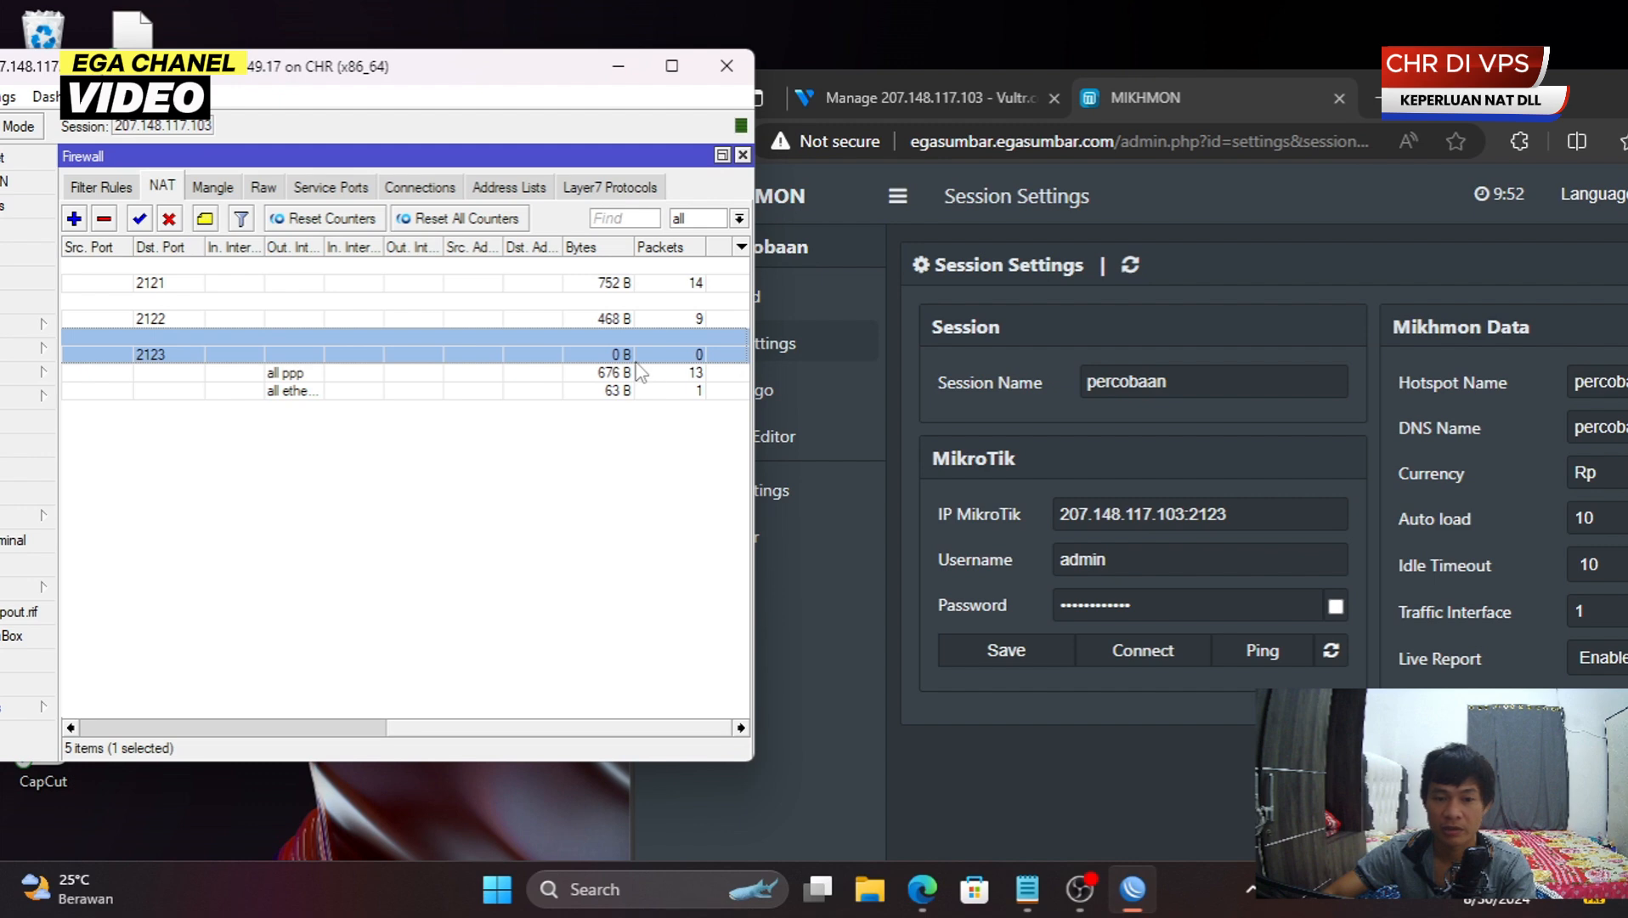
# - Ping-test the percobaan session on port 2123, make WinBox taller, then connect the session
pyautogui.click(1266, 656)
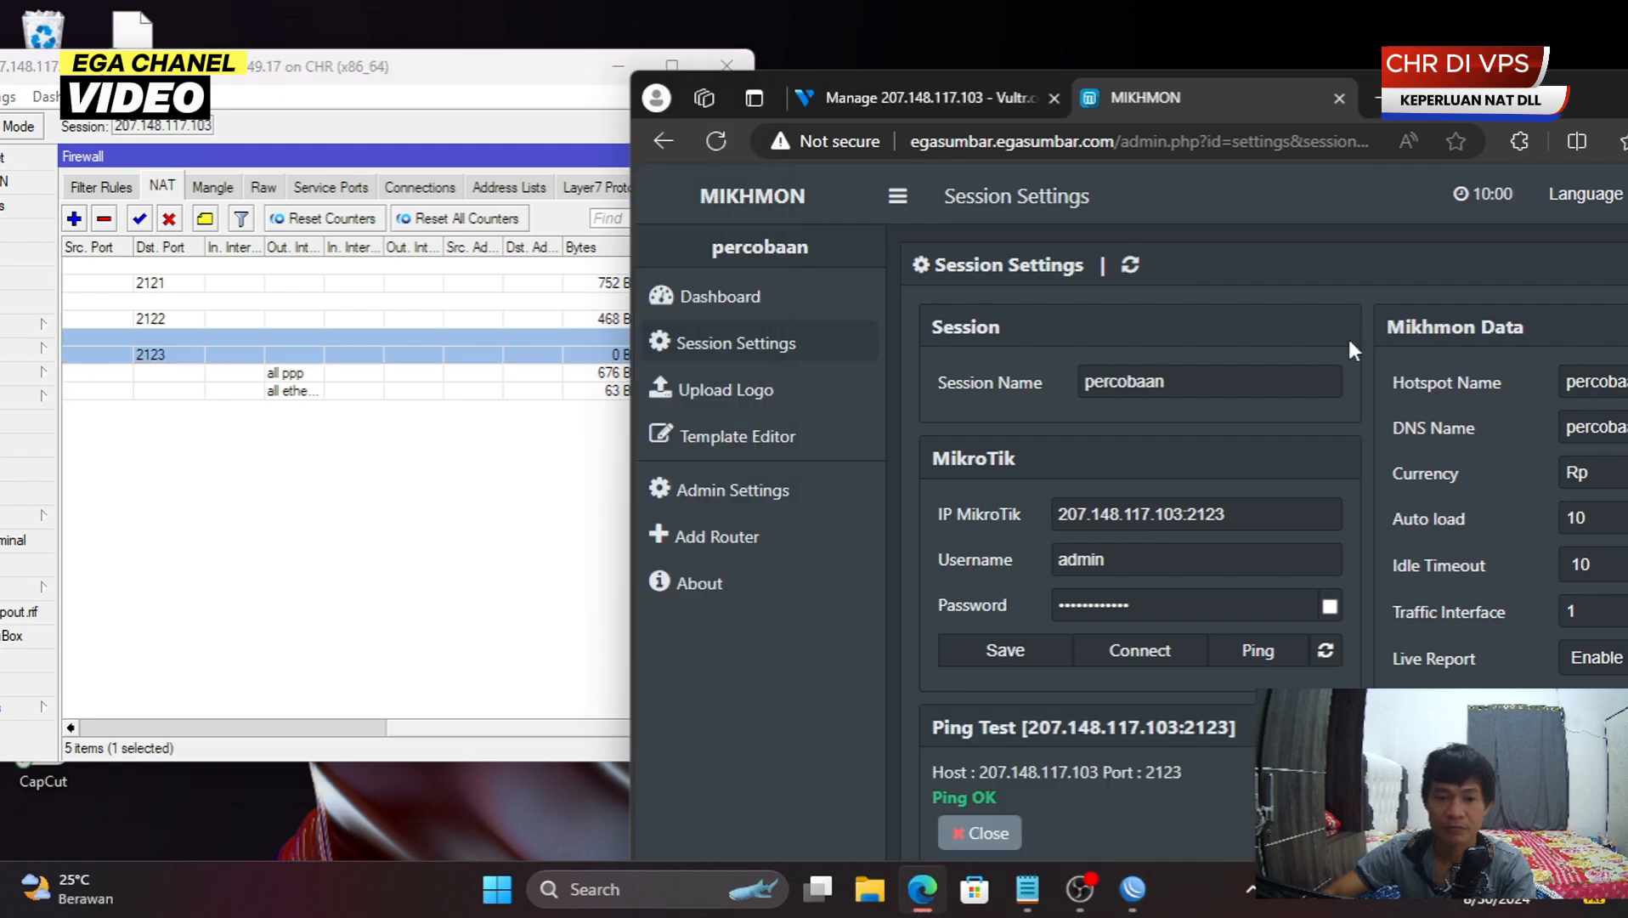
pyautogui.moveTo(1481, 98); pyautogui.dragTo(1624, 101)
pyautogui.click(223, 162)
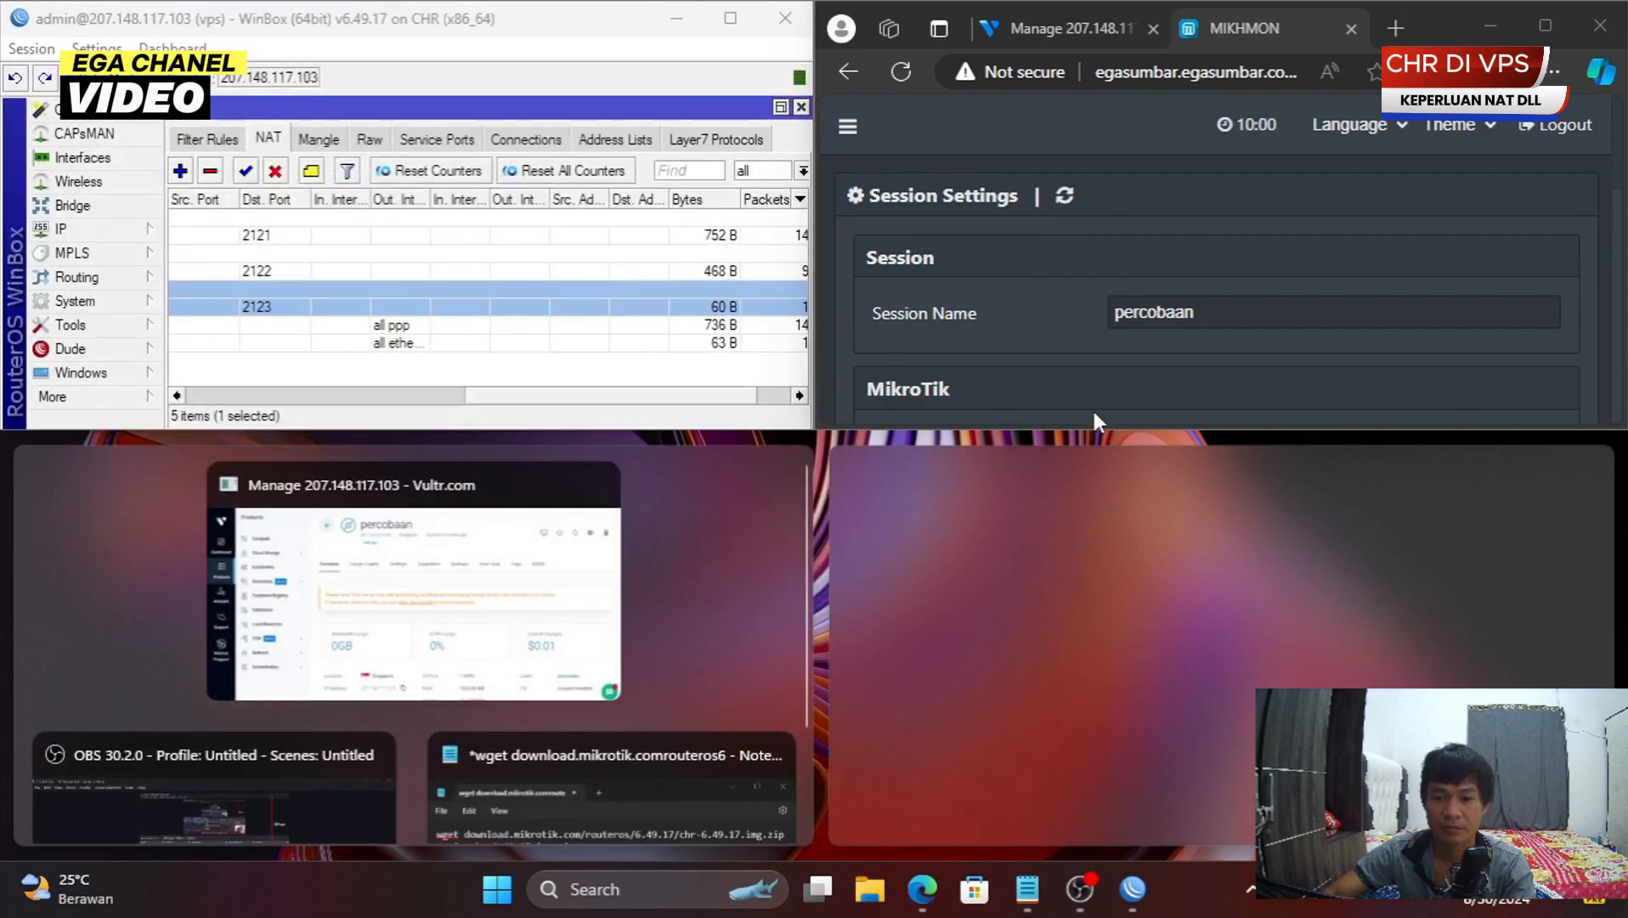
pyautogui.click(819, 447)
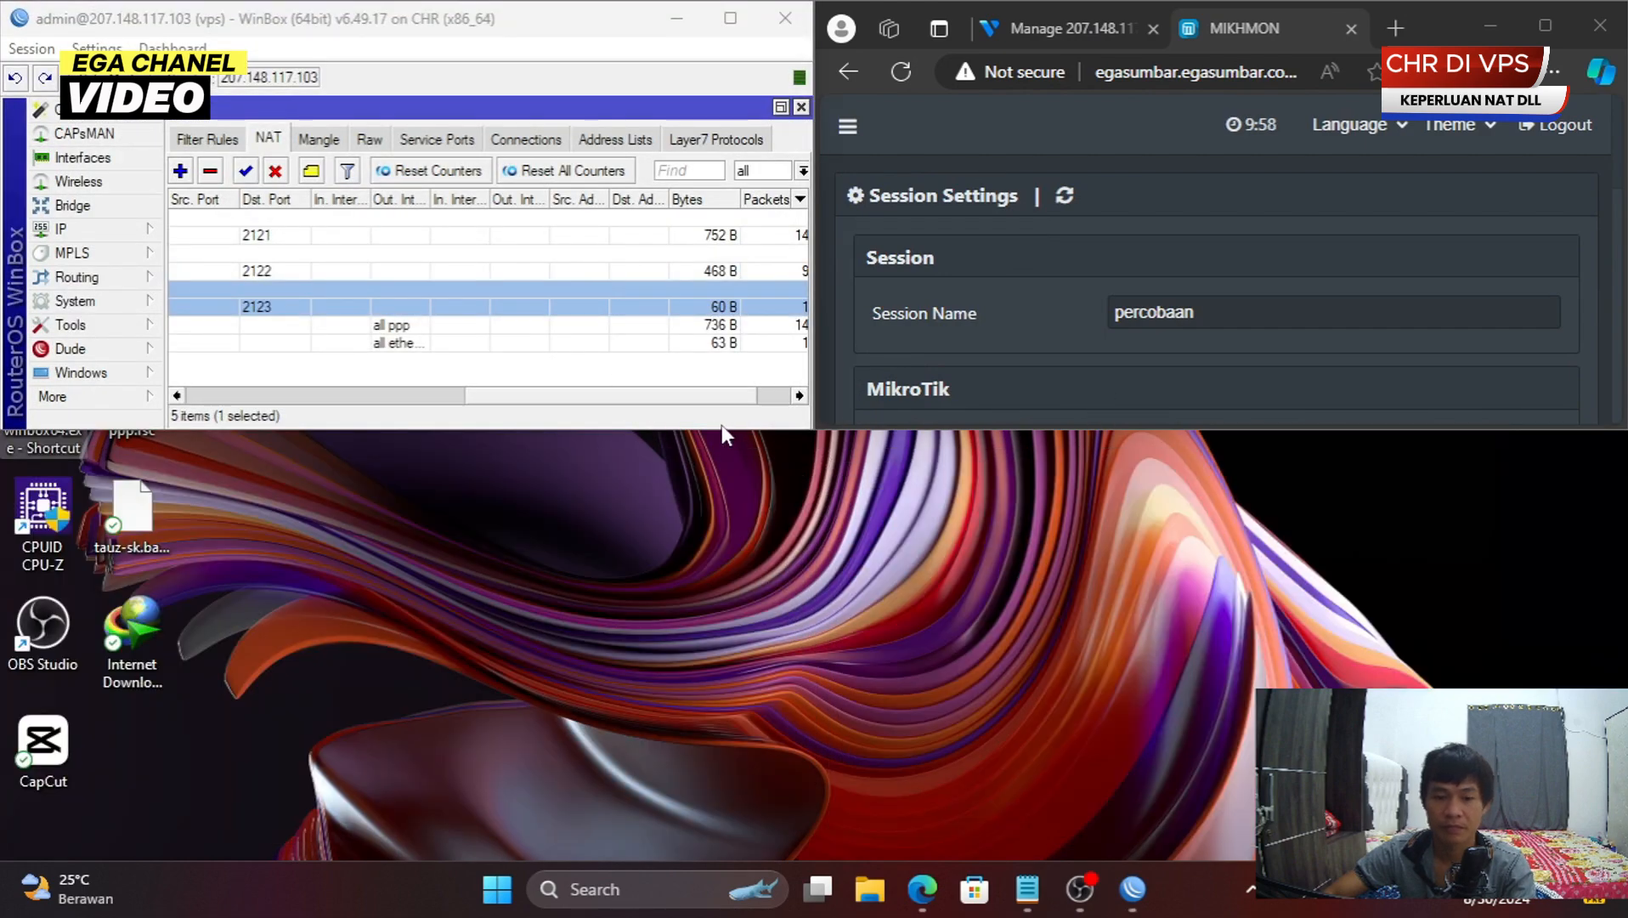
pyautogui.moveTo(719, 428); pyautogui.dragTo(718, 828)
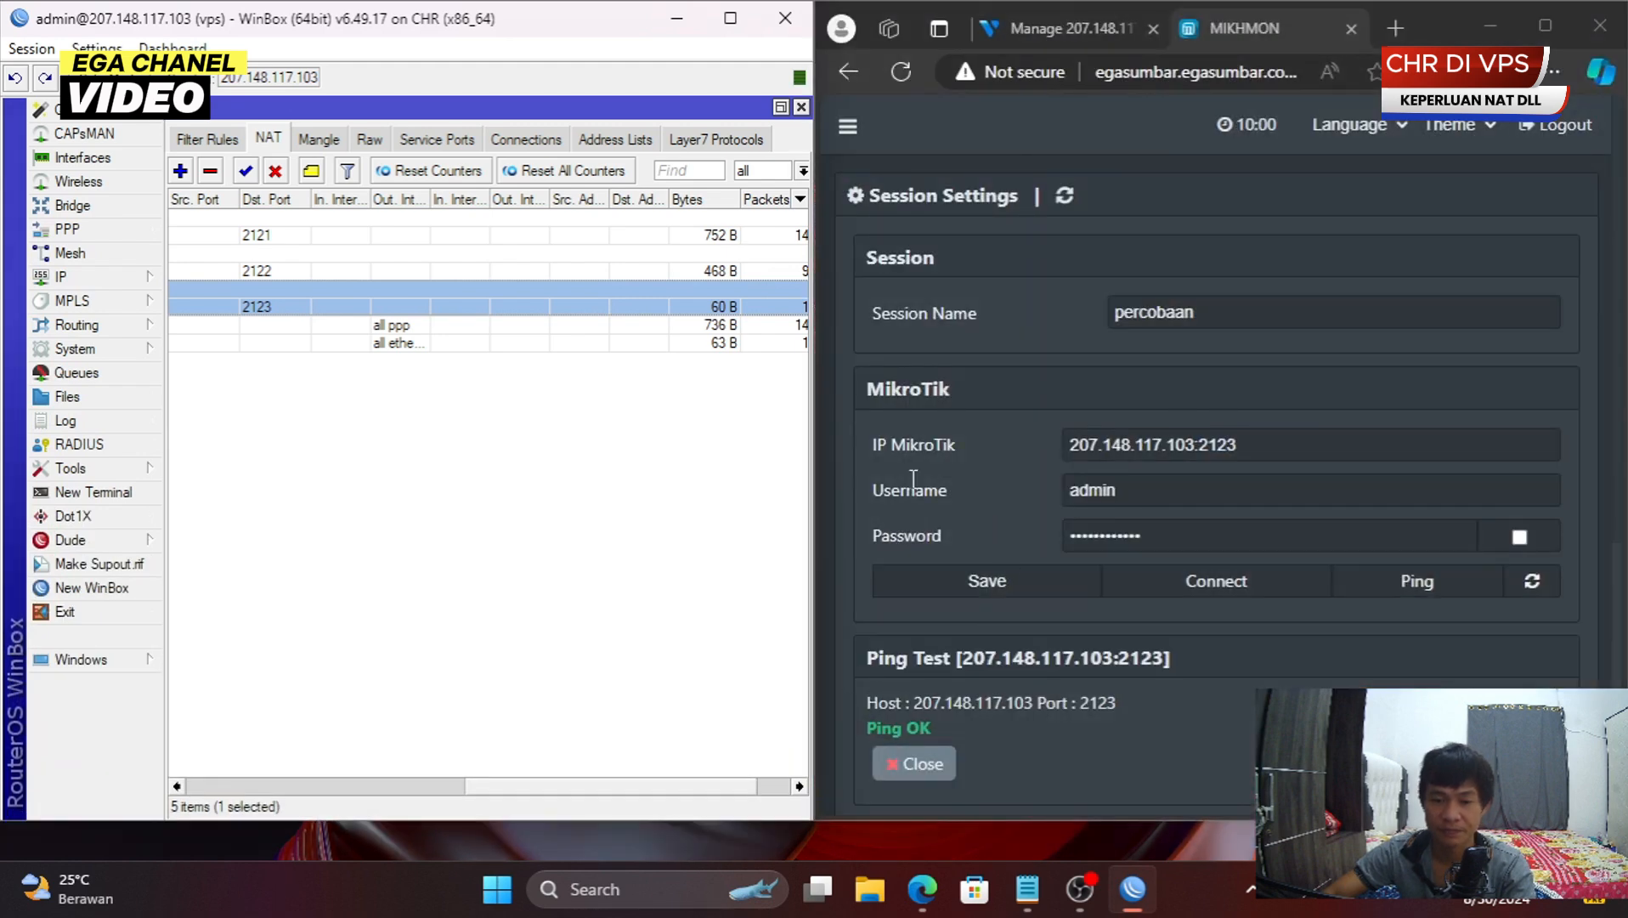
pyautogui.moveTo(513, 792); pyautogui.dragTo(558, 792)
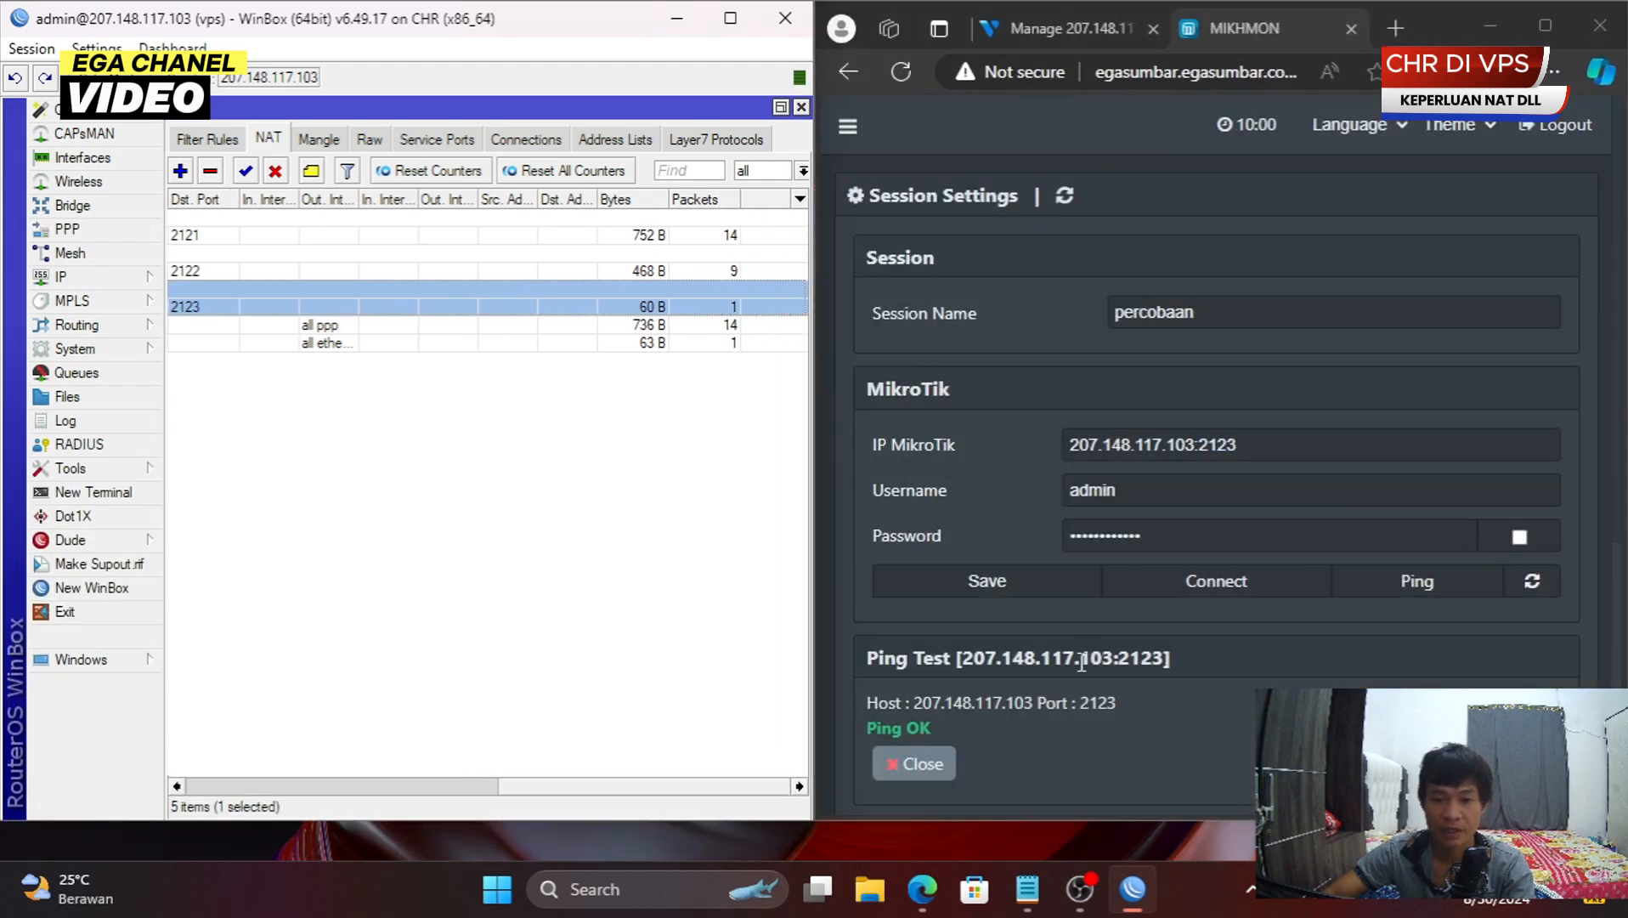
pyautogui.click(1291, 585)
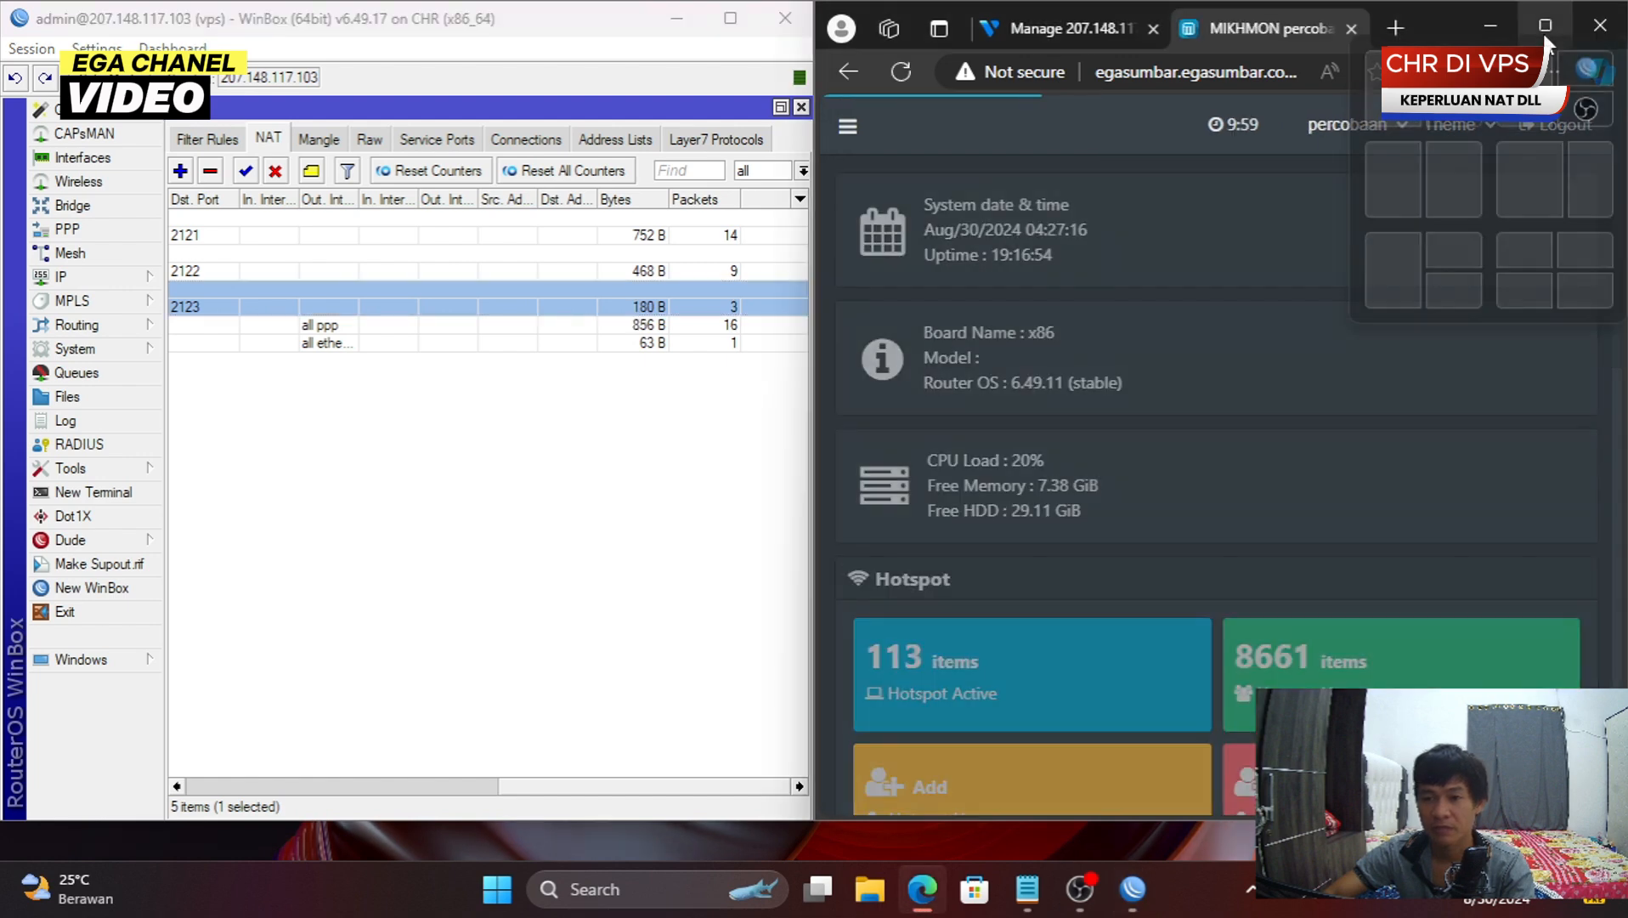
# - Maximize the Mikhmon dashboard, then bring WinBox back maximized on the NAT list
pyautogui.click(1544, 32)
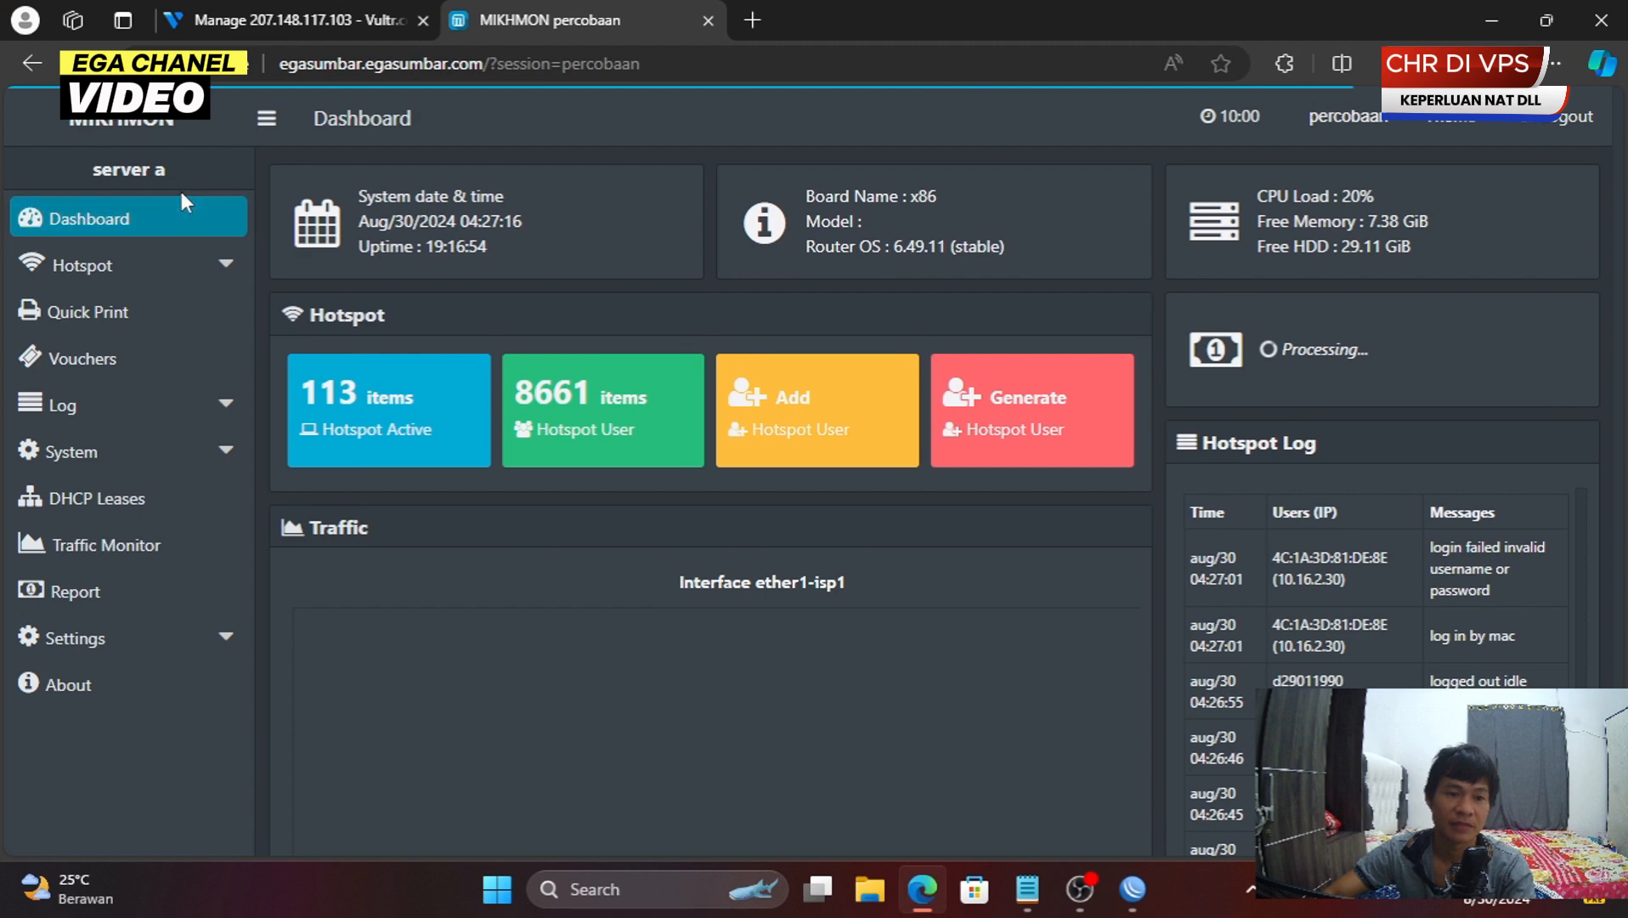
pyautogui.tripleClick(115, 169)
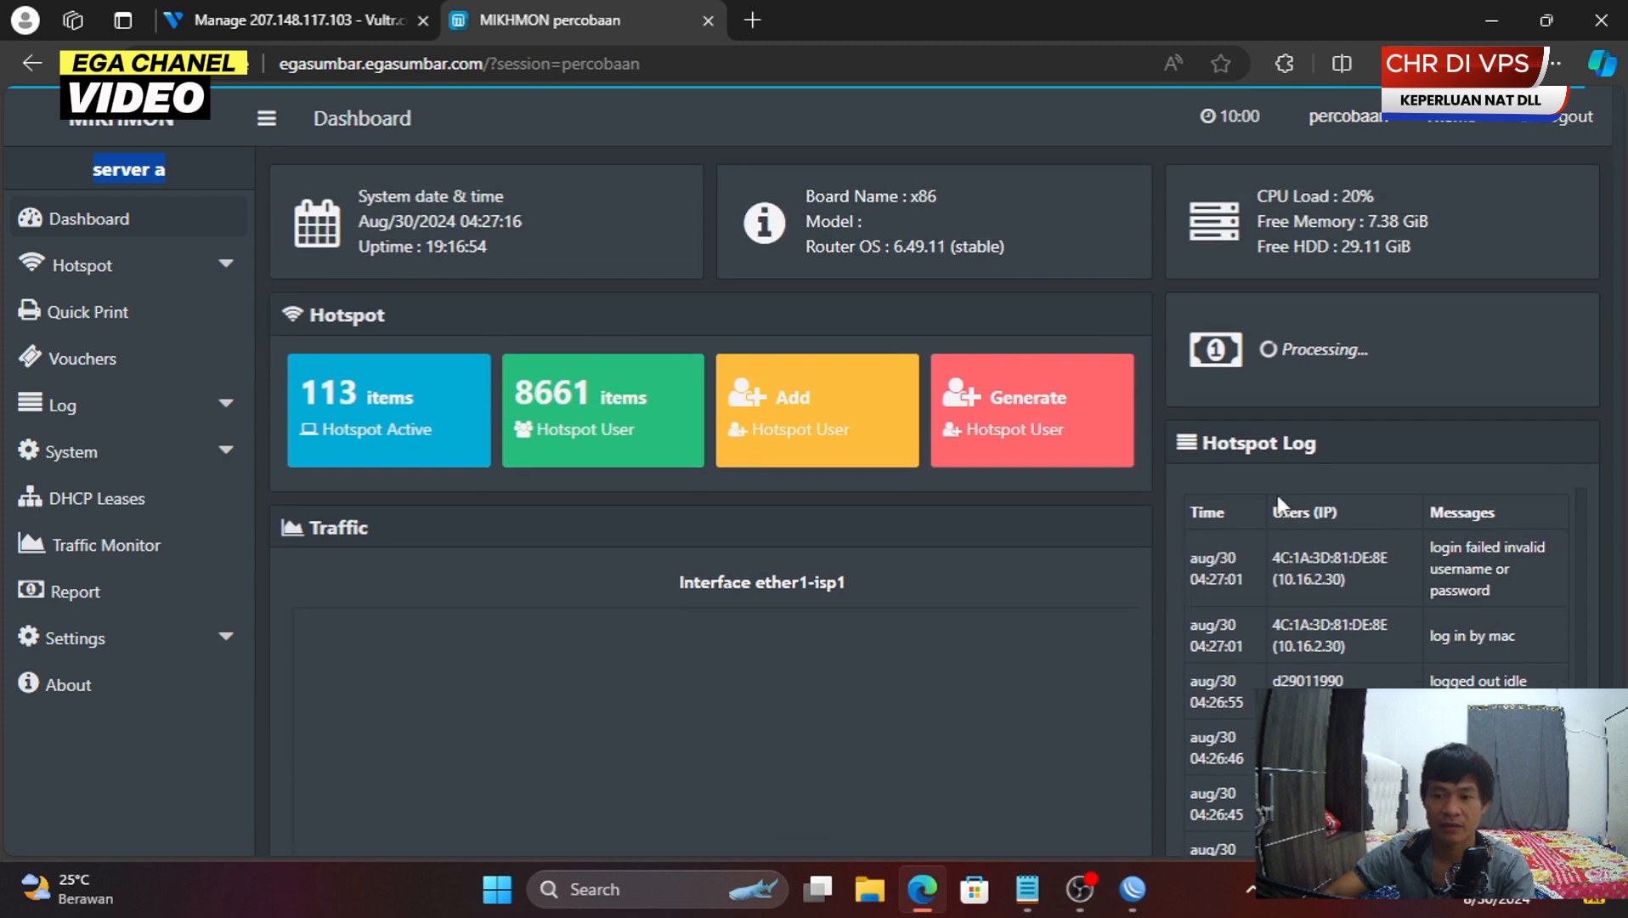
pyautogui.click(1133, 889)
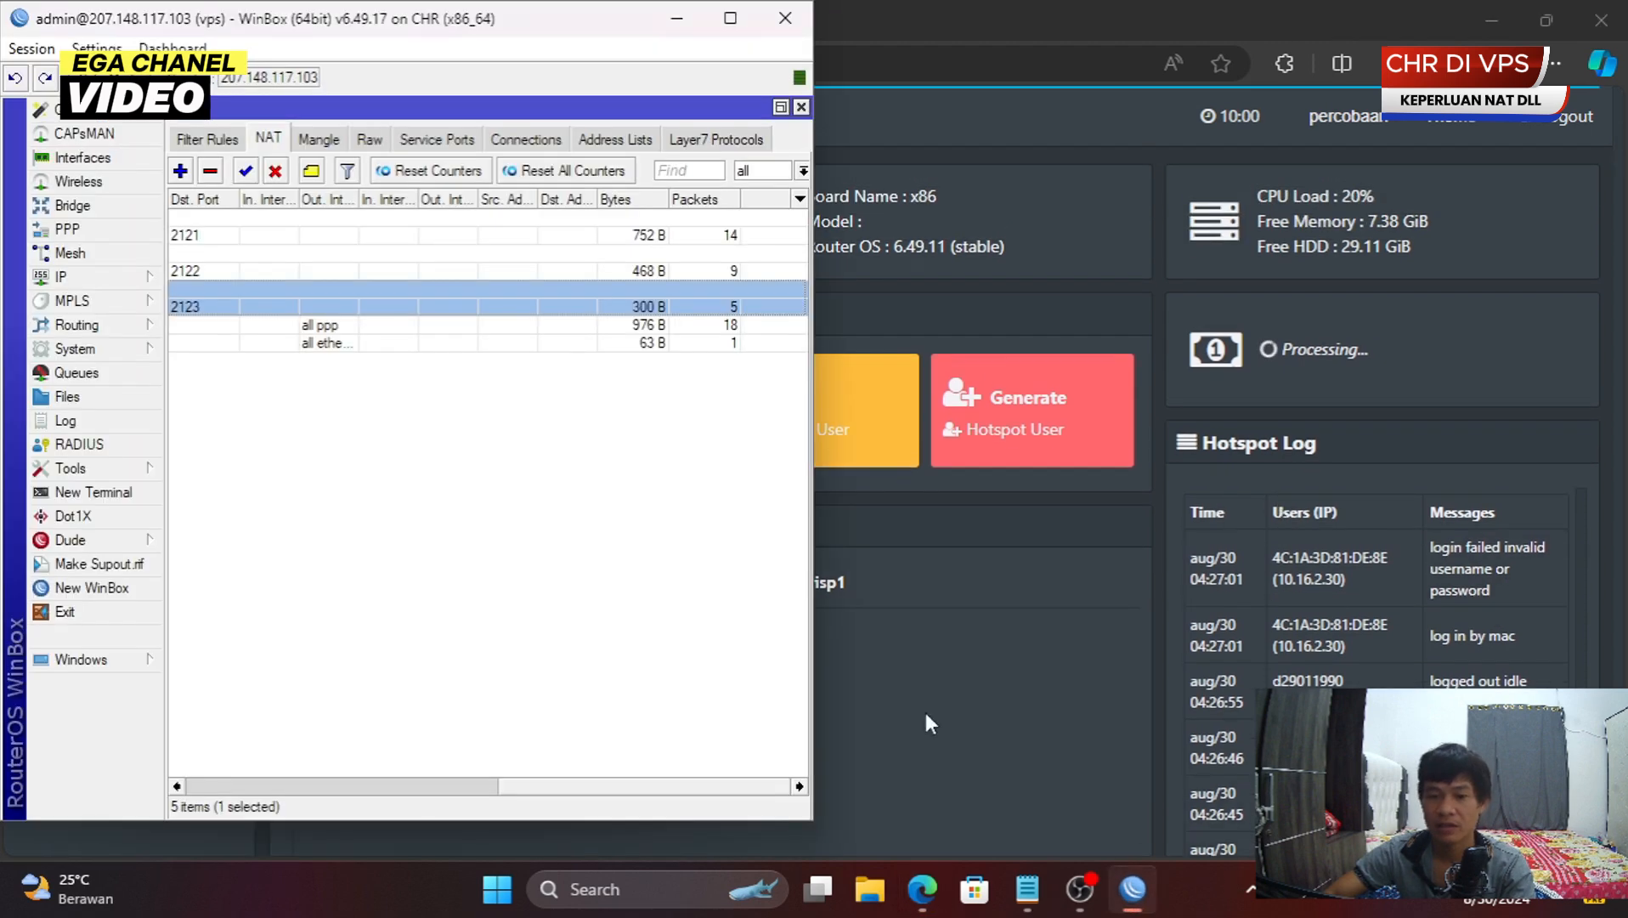
pyautogui.click(748, 15)
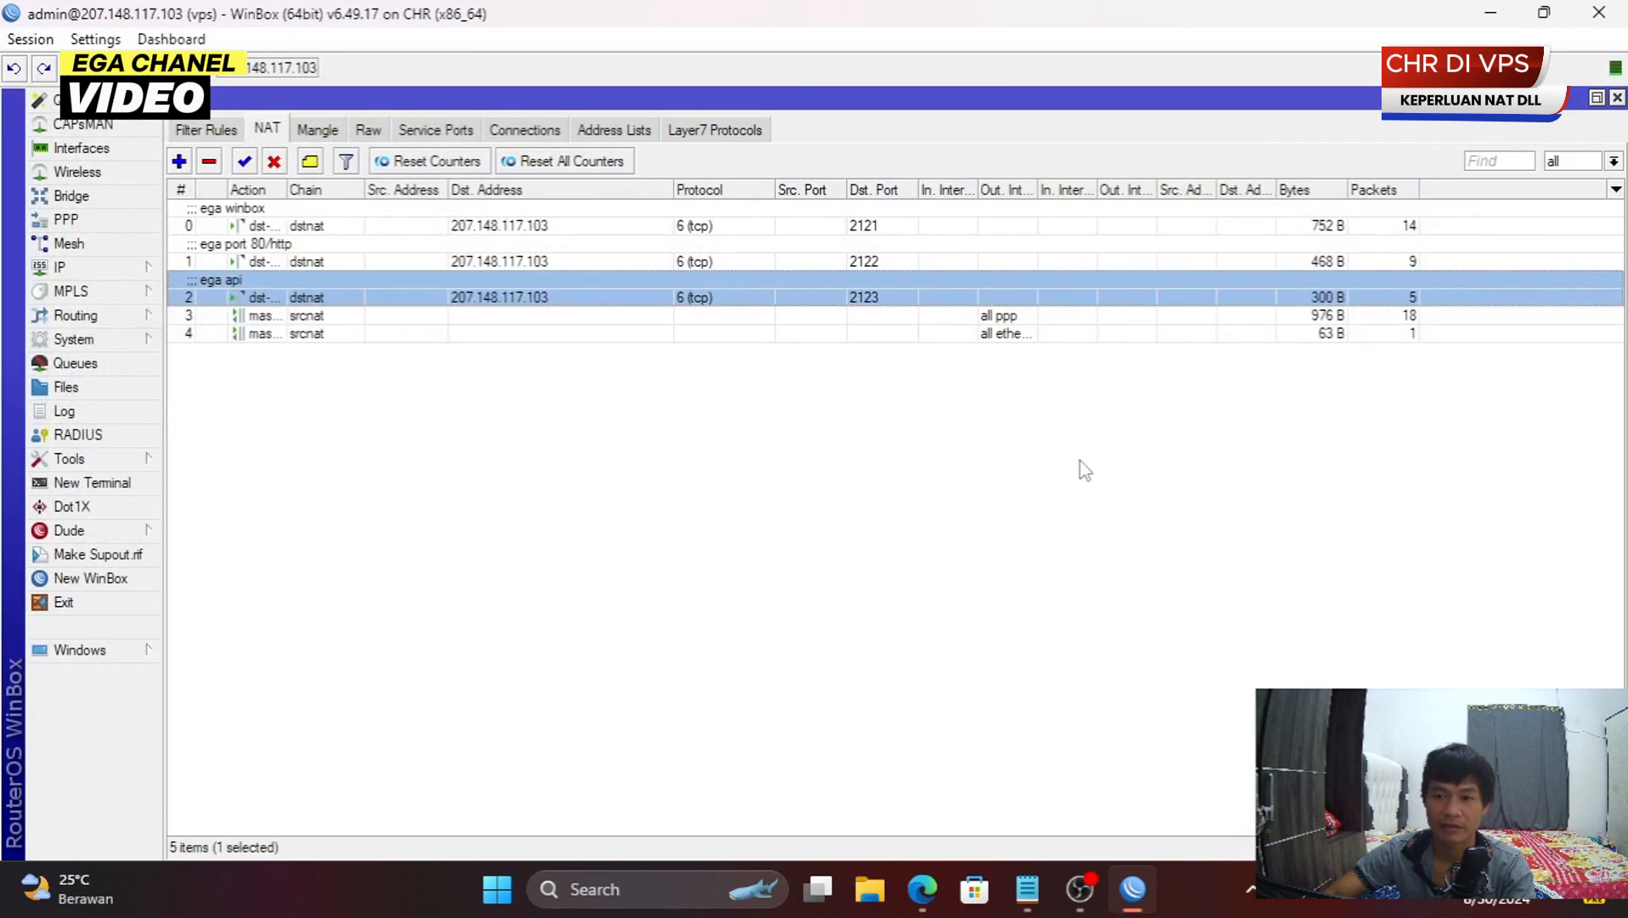
# - Close the Firewall window, open PPP maximized, and view the ega1 secret's settings
pyautogui.click(1080, 460)
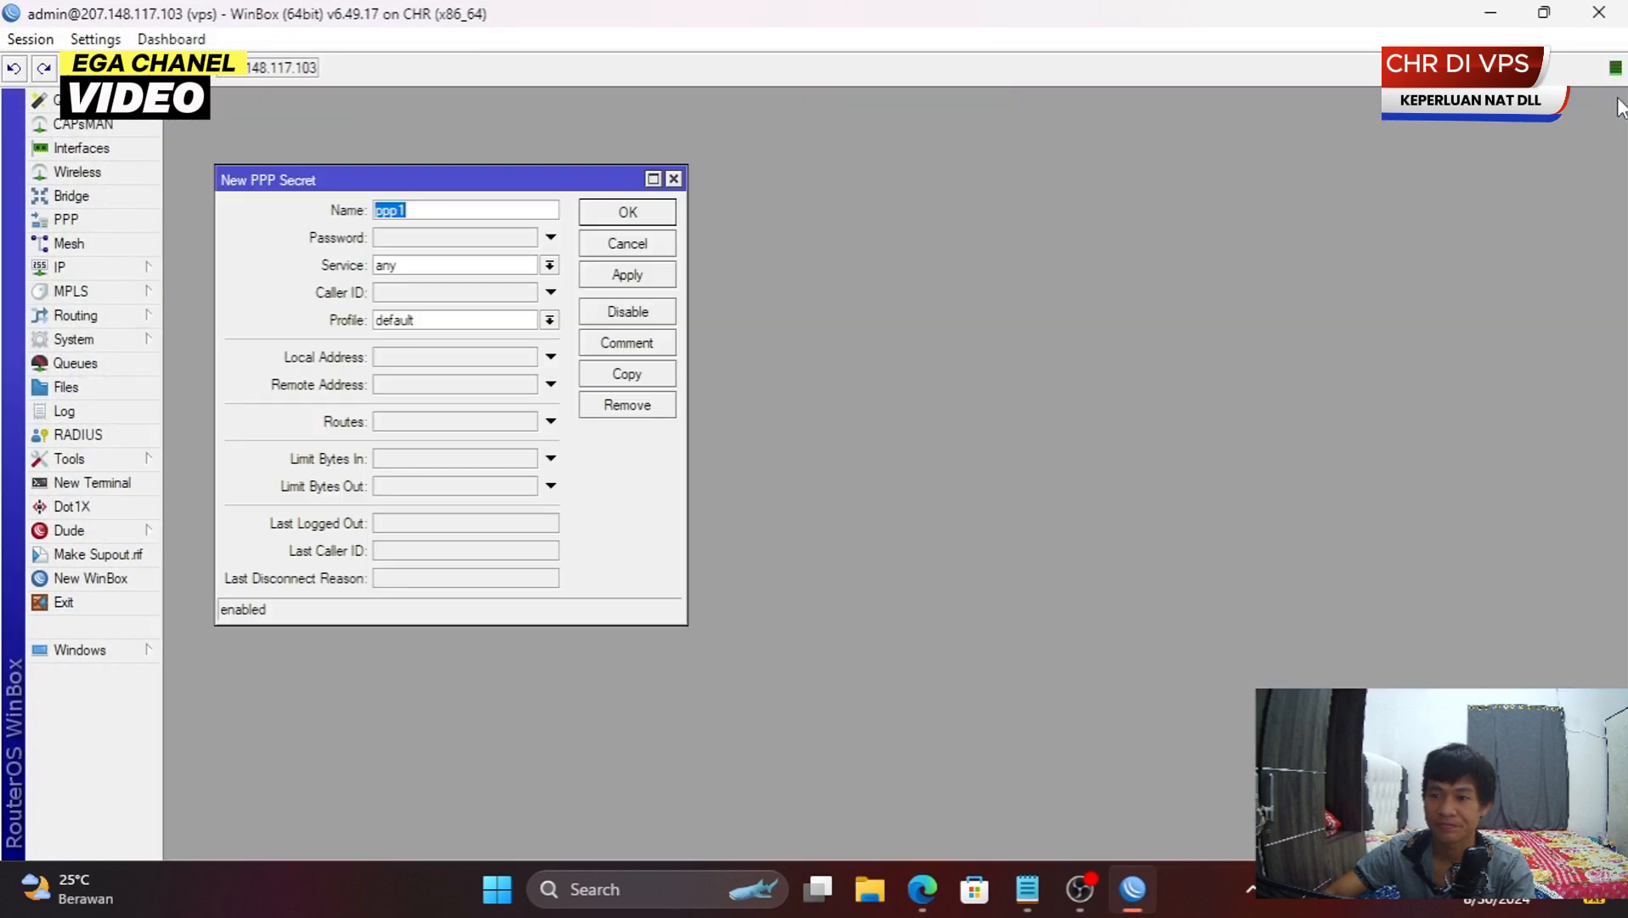
pyautogui.click(627, 243)
pyautogui.click(98, 228)
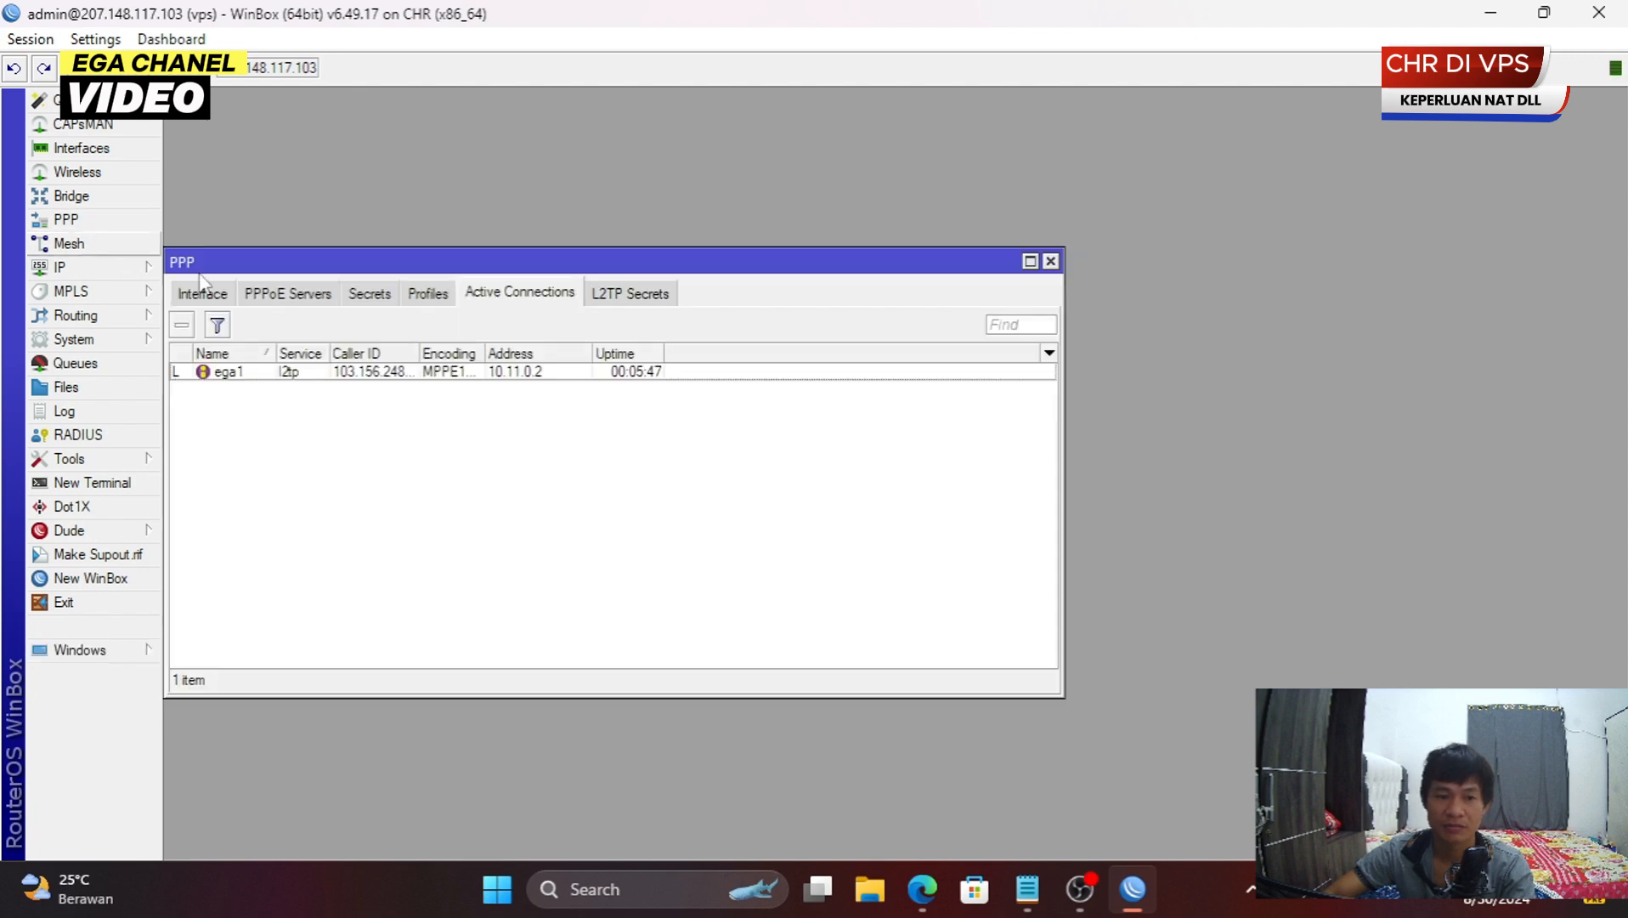
pyautogui.doubleClick(554, 268)
pyautogui.click(433, 207)
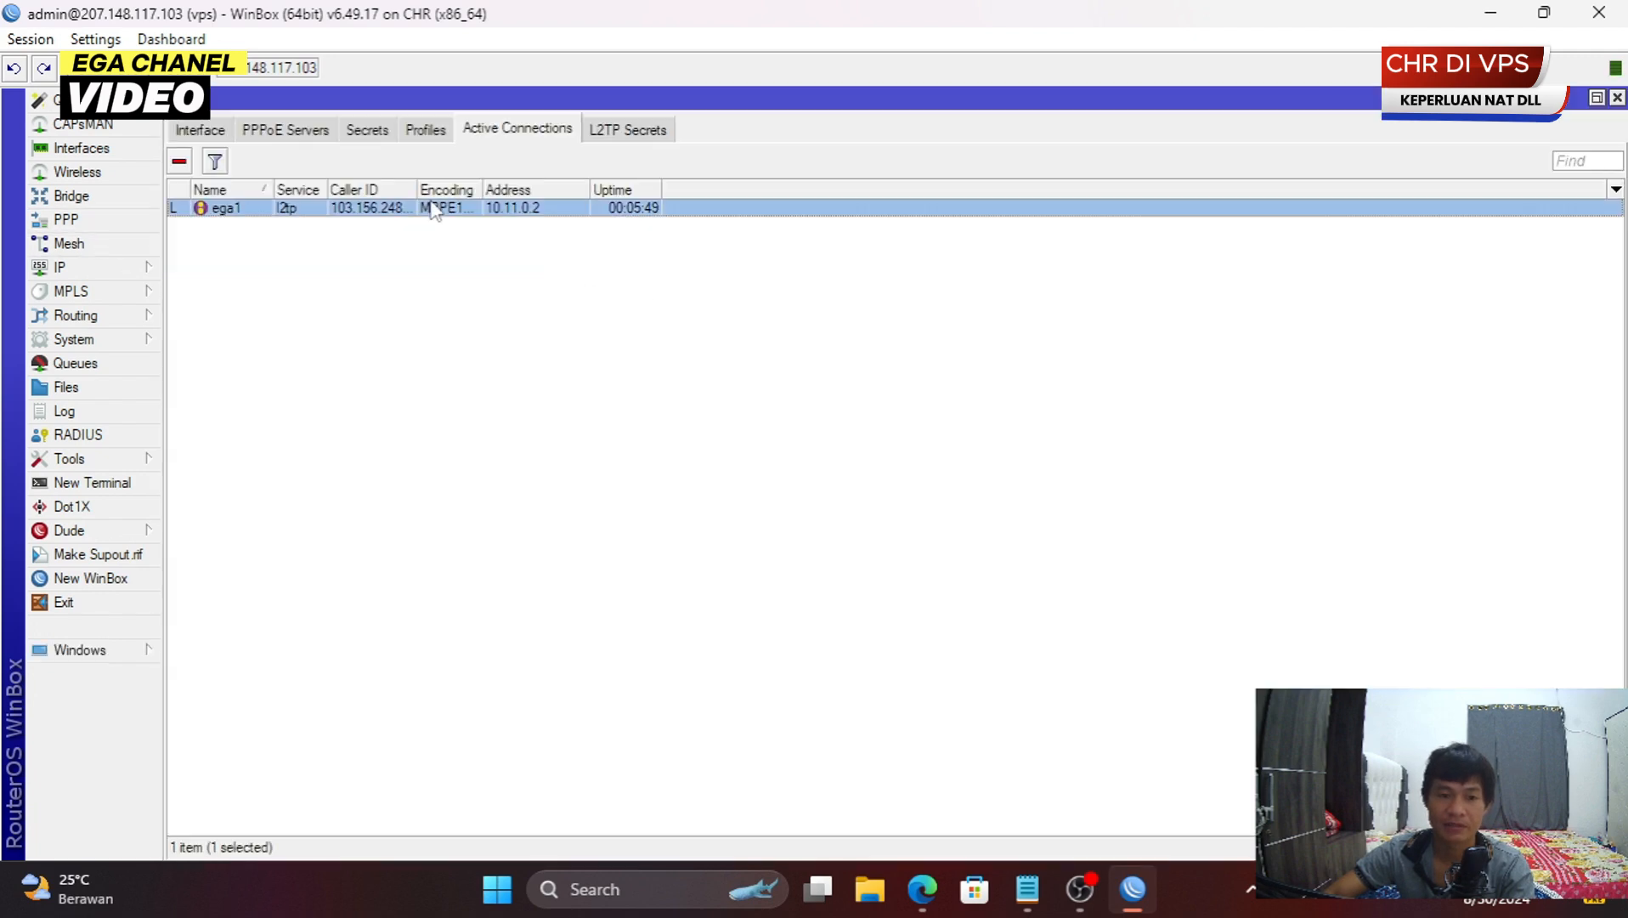
pyautogui.click(371, 136)
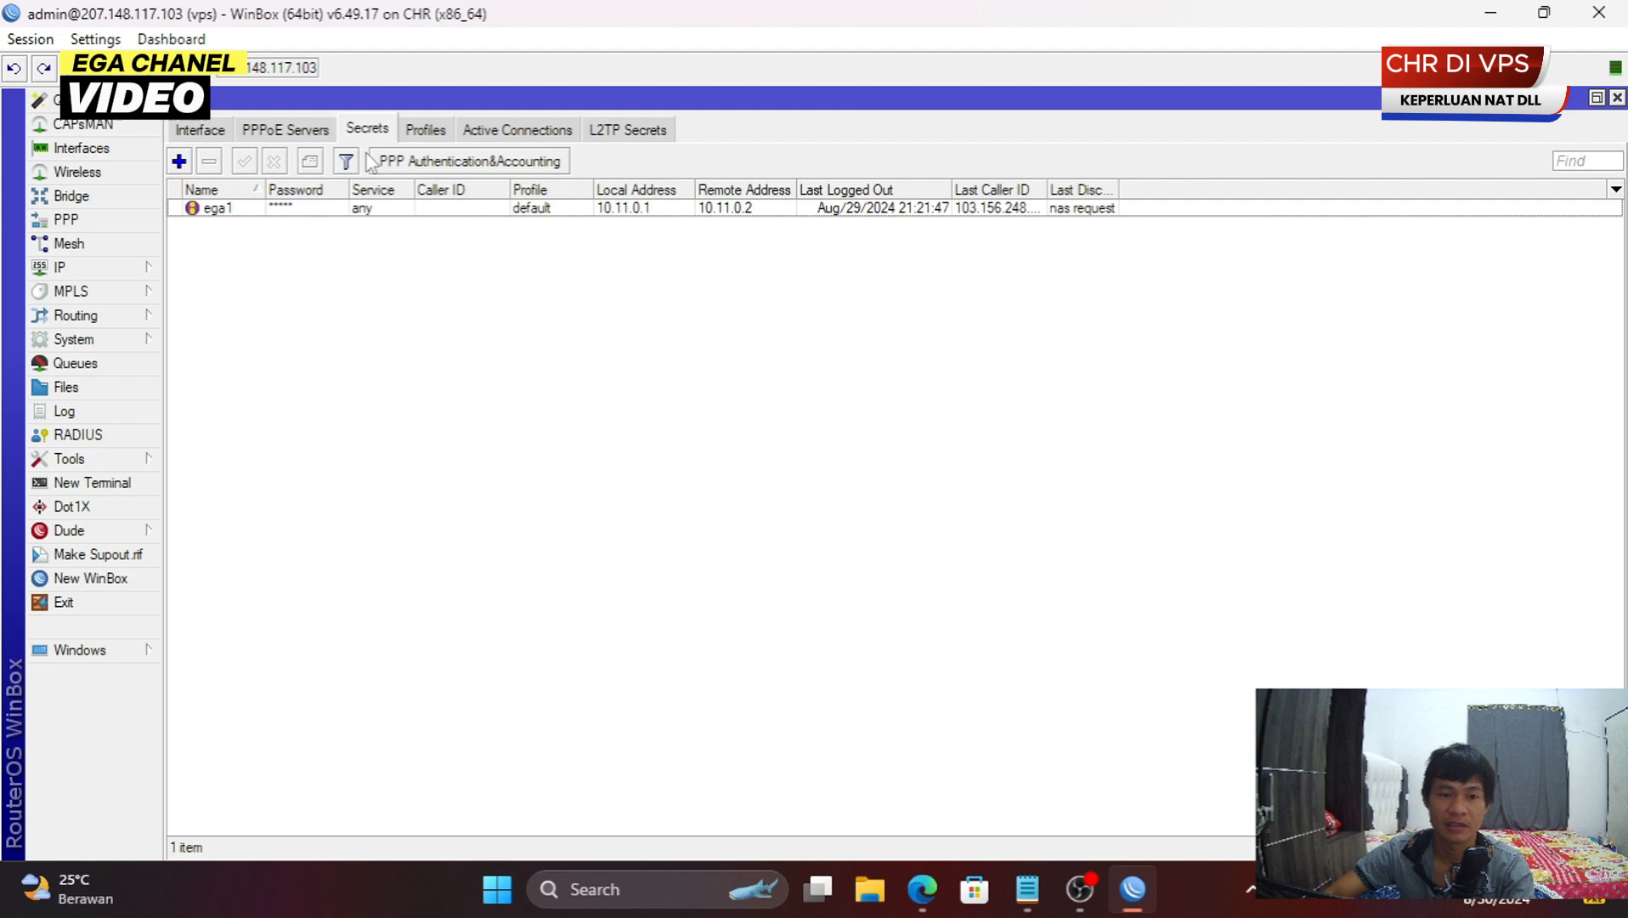
pyautogui.click(531, 132)
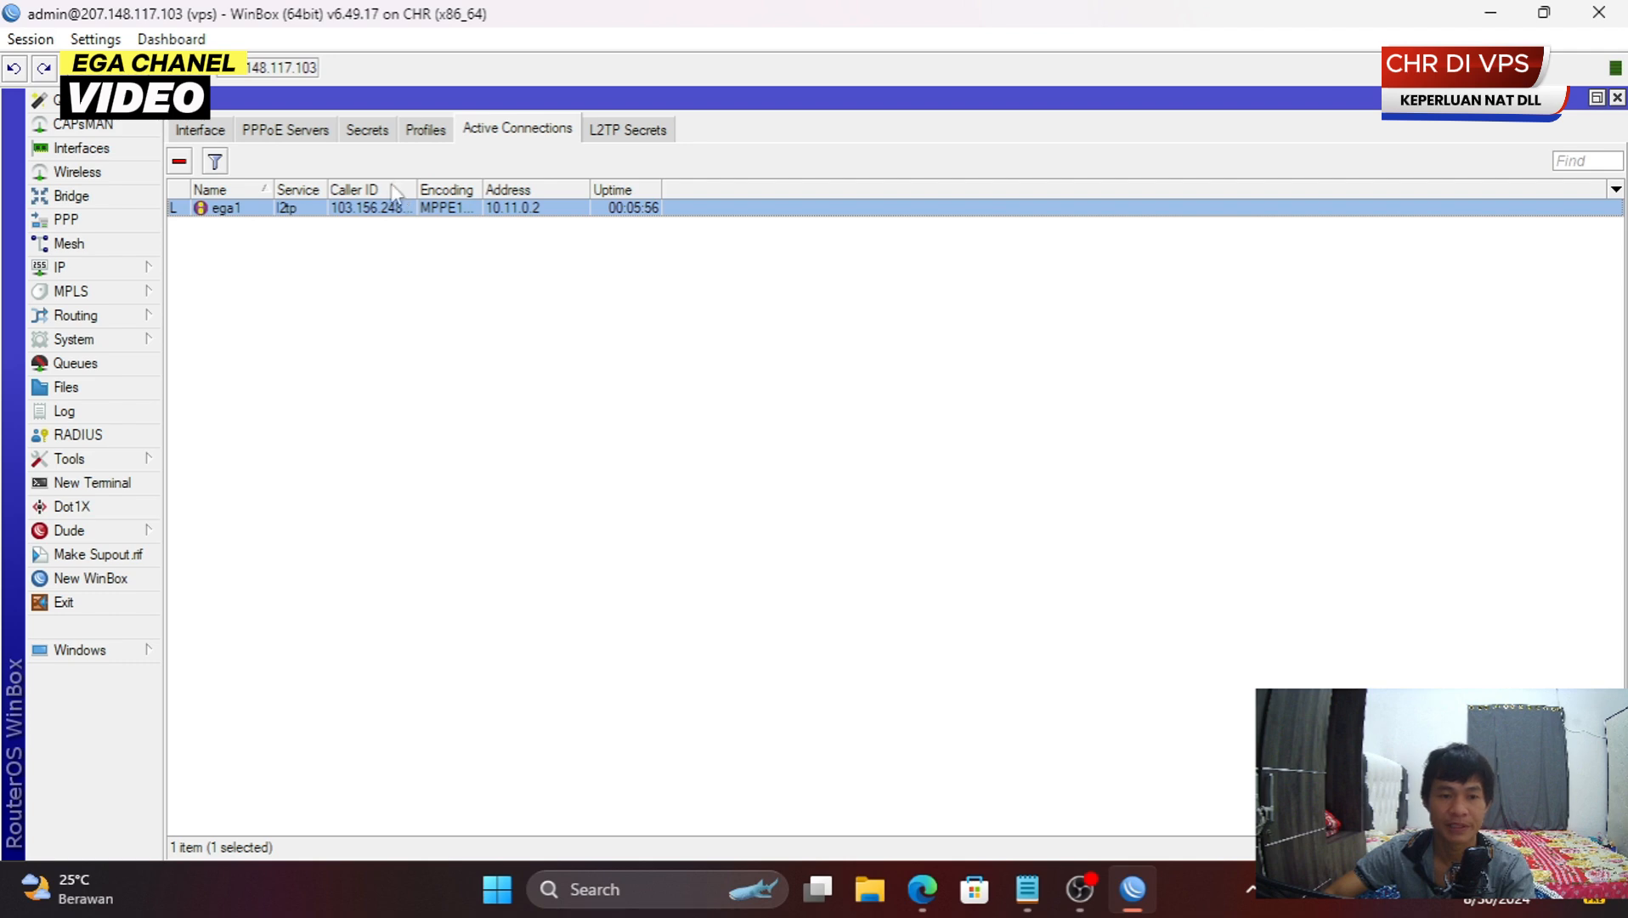
pyautogui.click(368, 130)
pyautogui.doubleClick(383, 209)
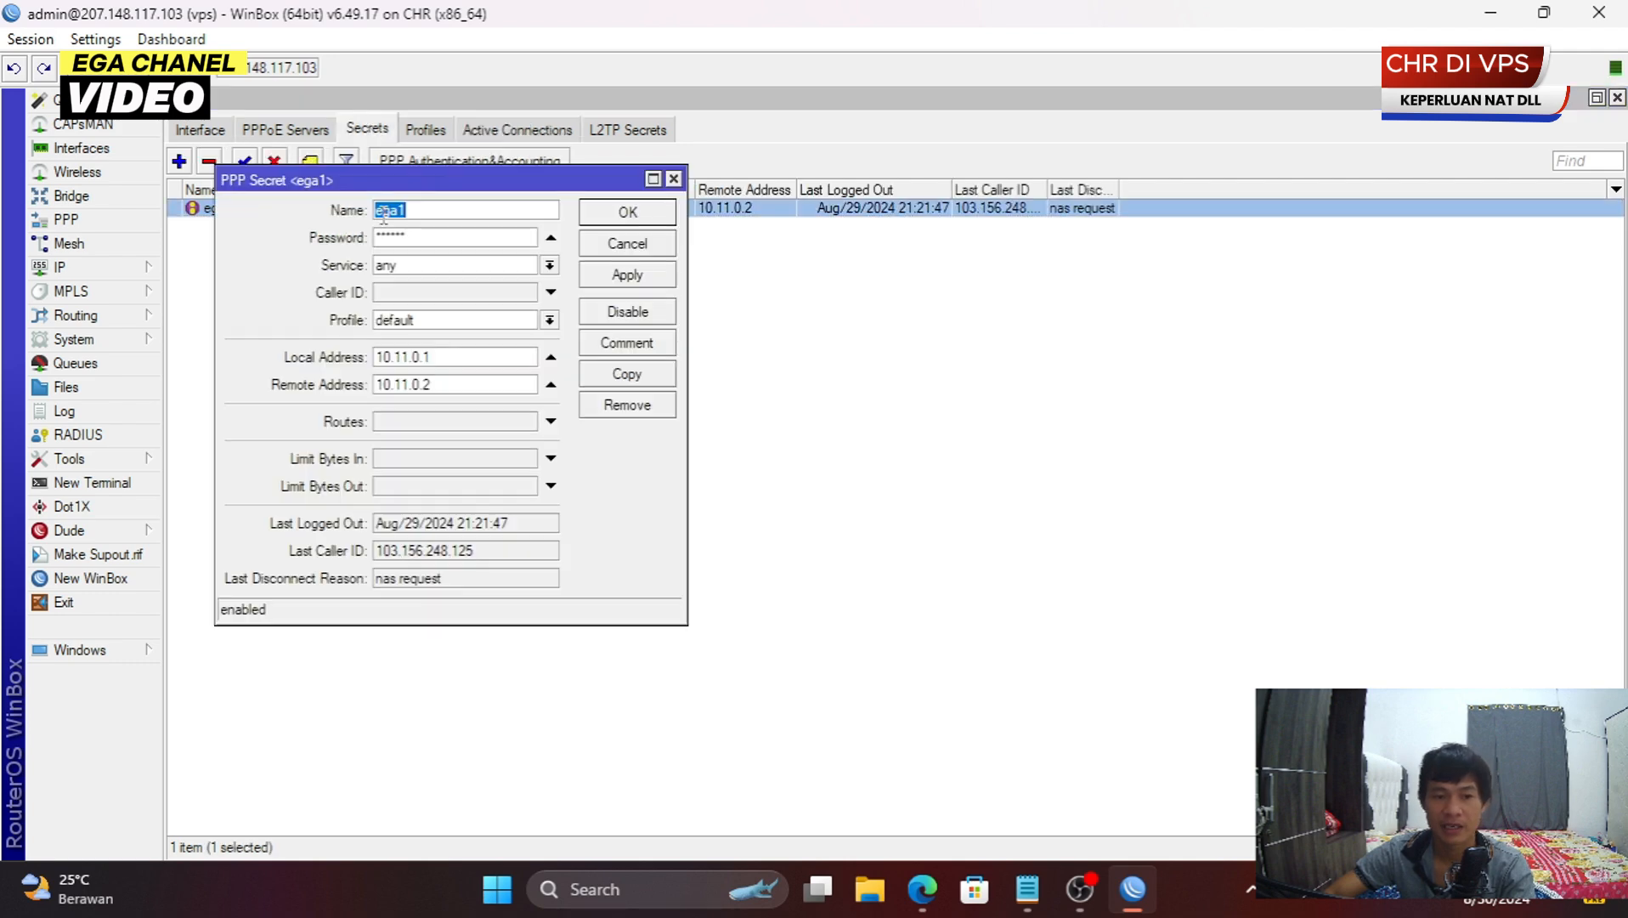
# - Copy the ega1 secret as ega2 with remote address 10.11.0.3 and save it
pyautogui.click(651, 237)
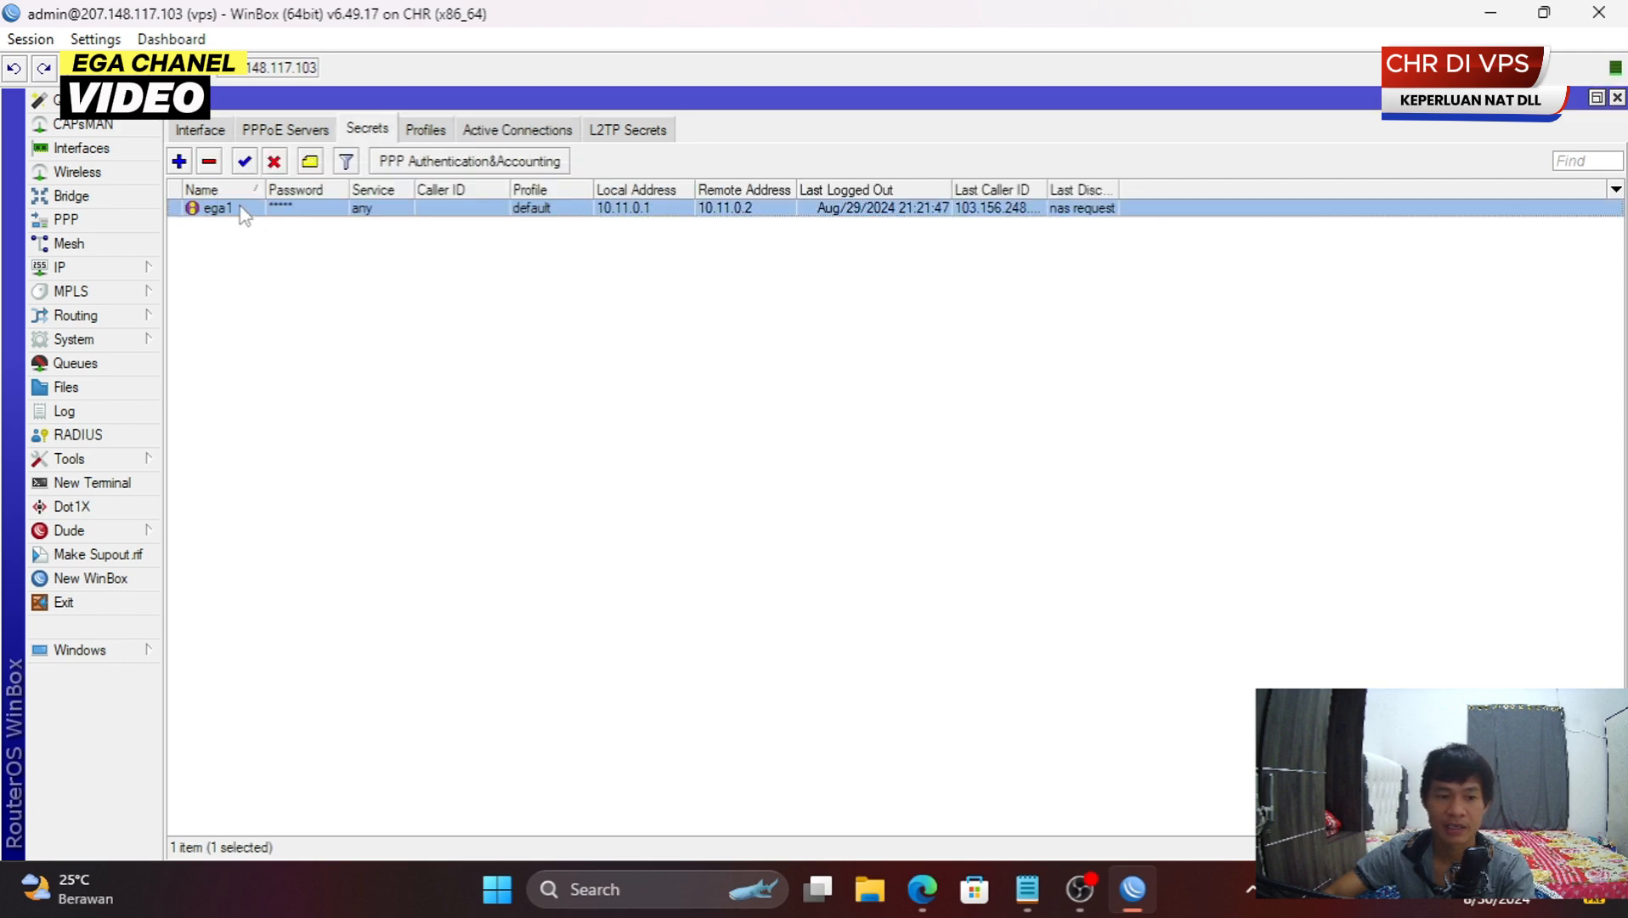
pyautogui.doubleClick(212, 214)
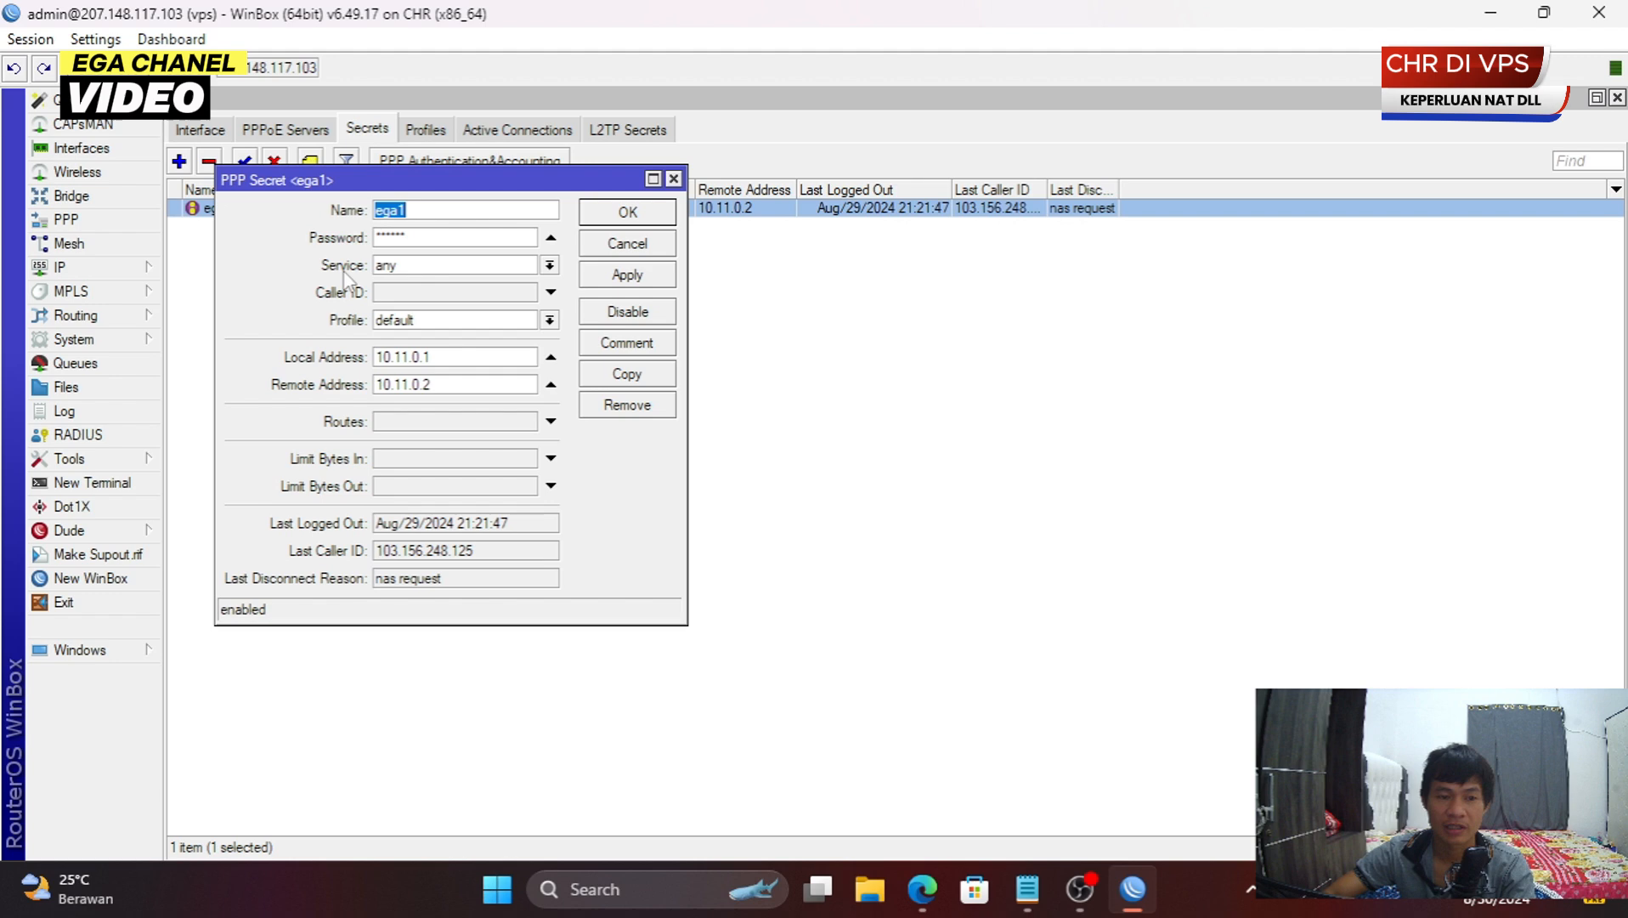
pyautogui.click(629, 375)
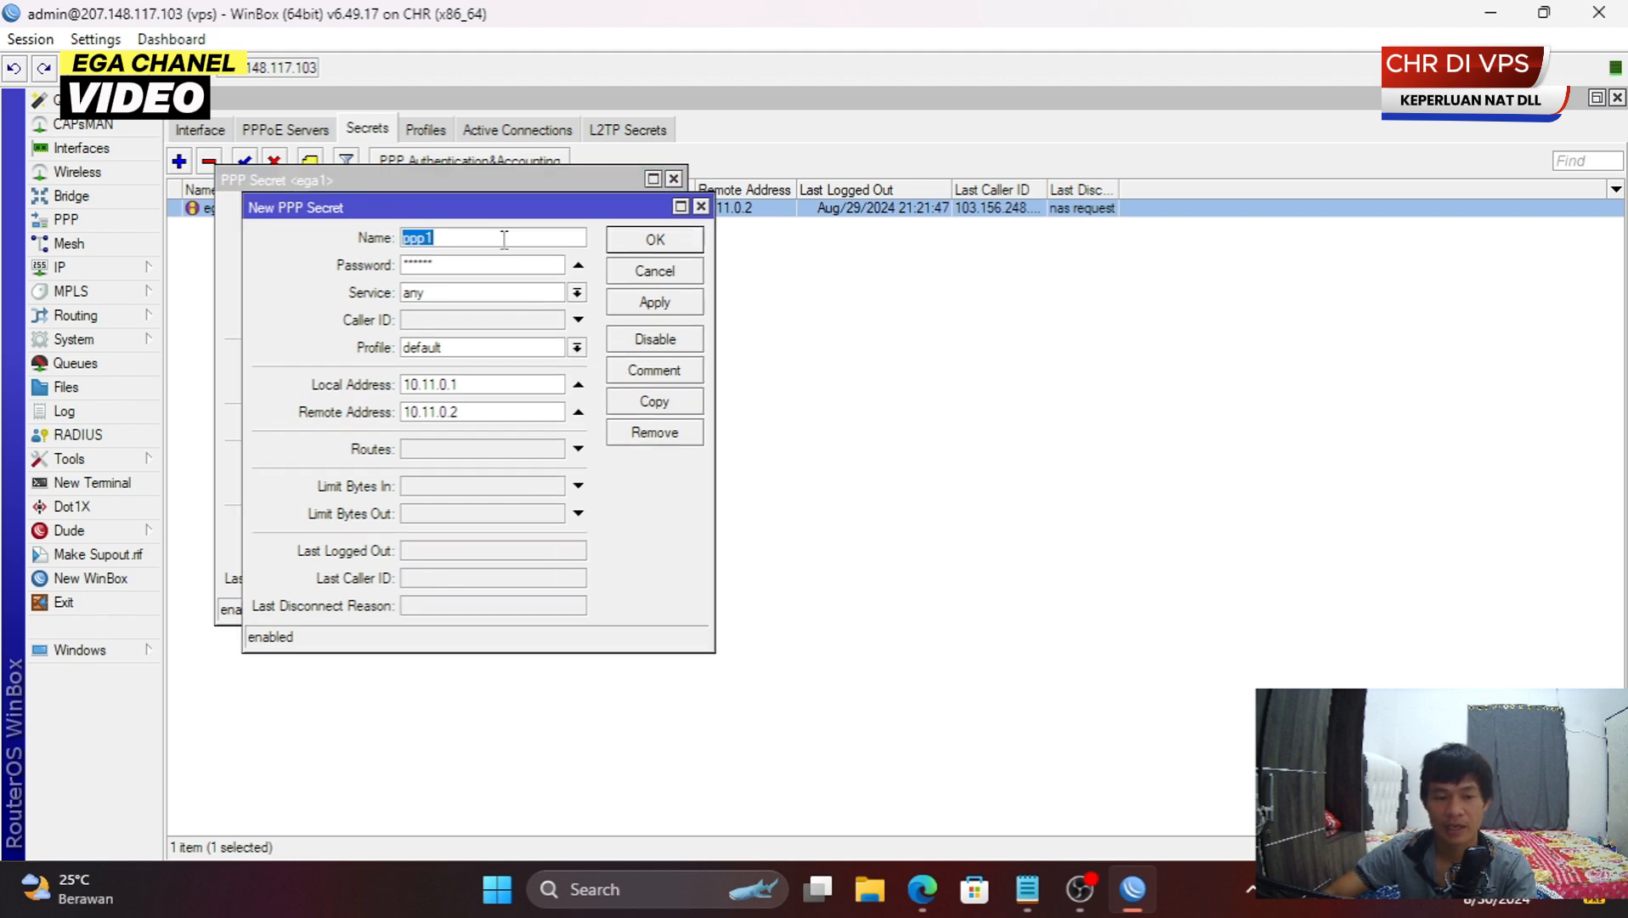
pyautogui.write('ega')
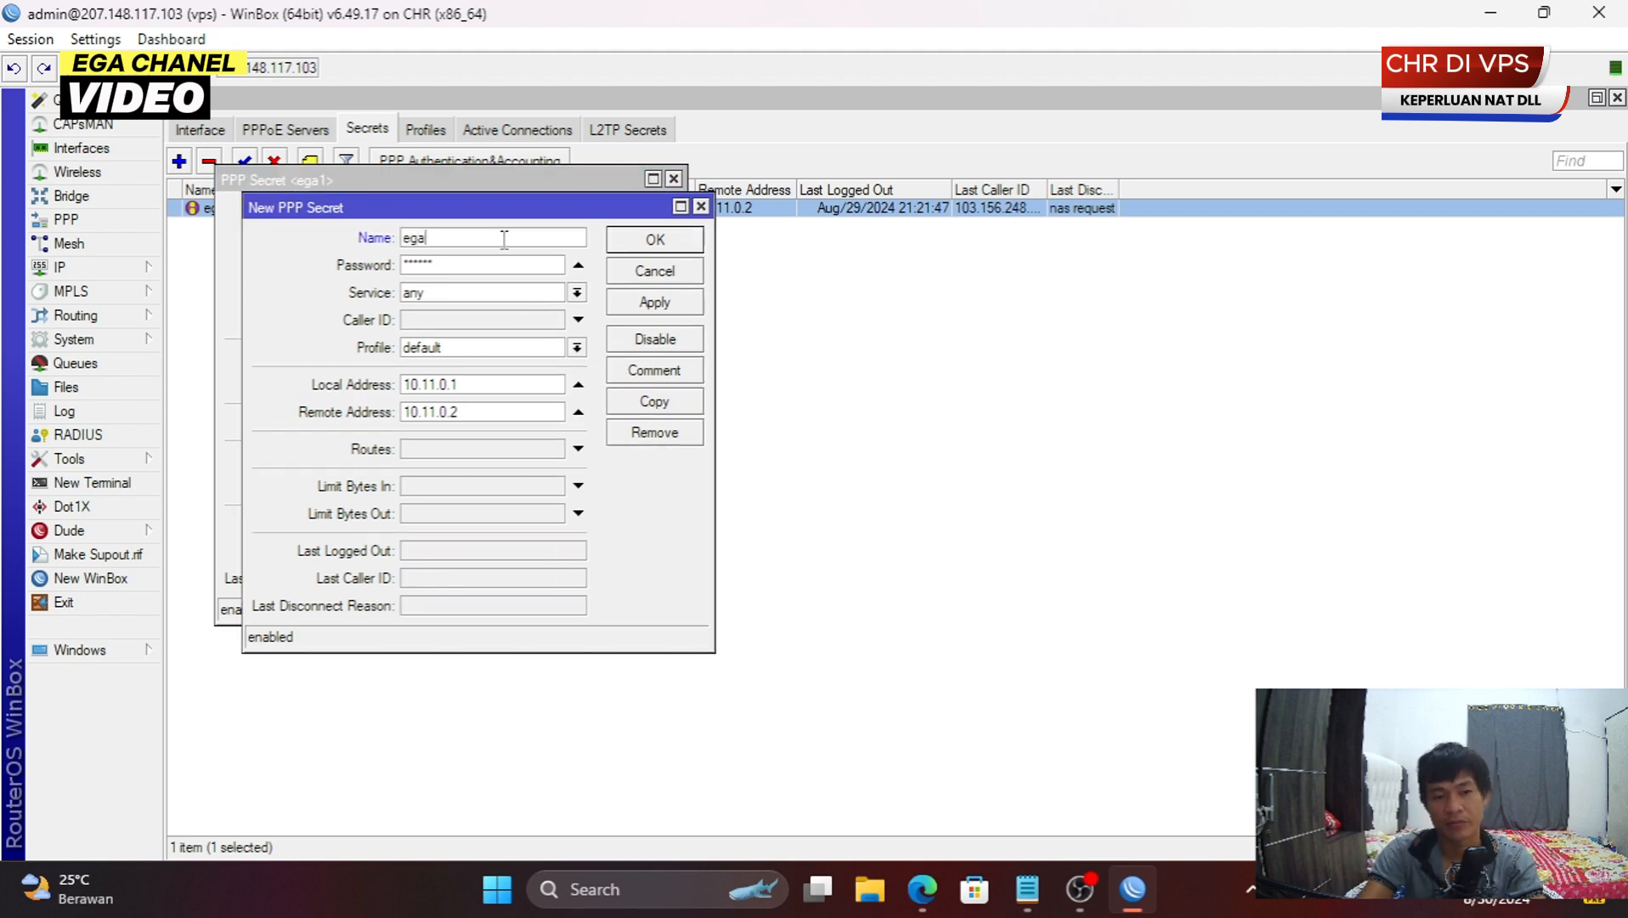
pyautogui.write('2')
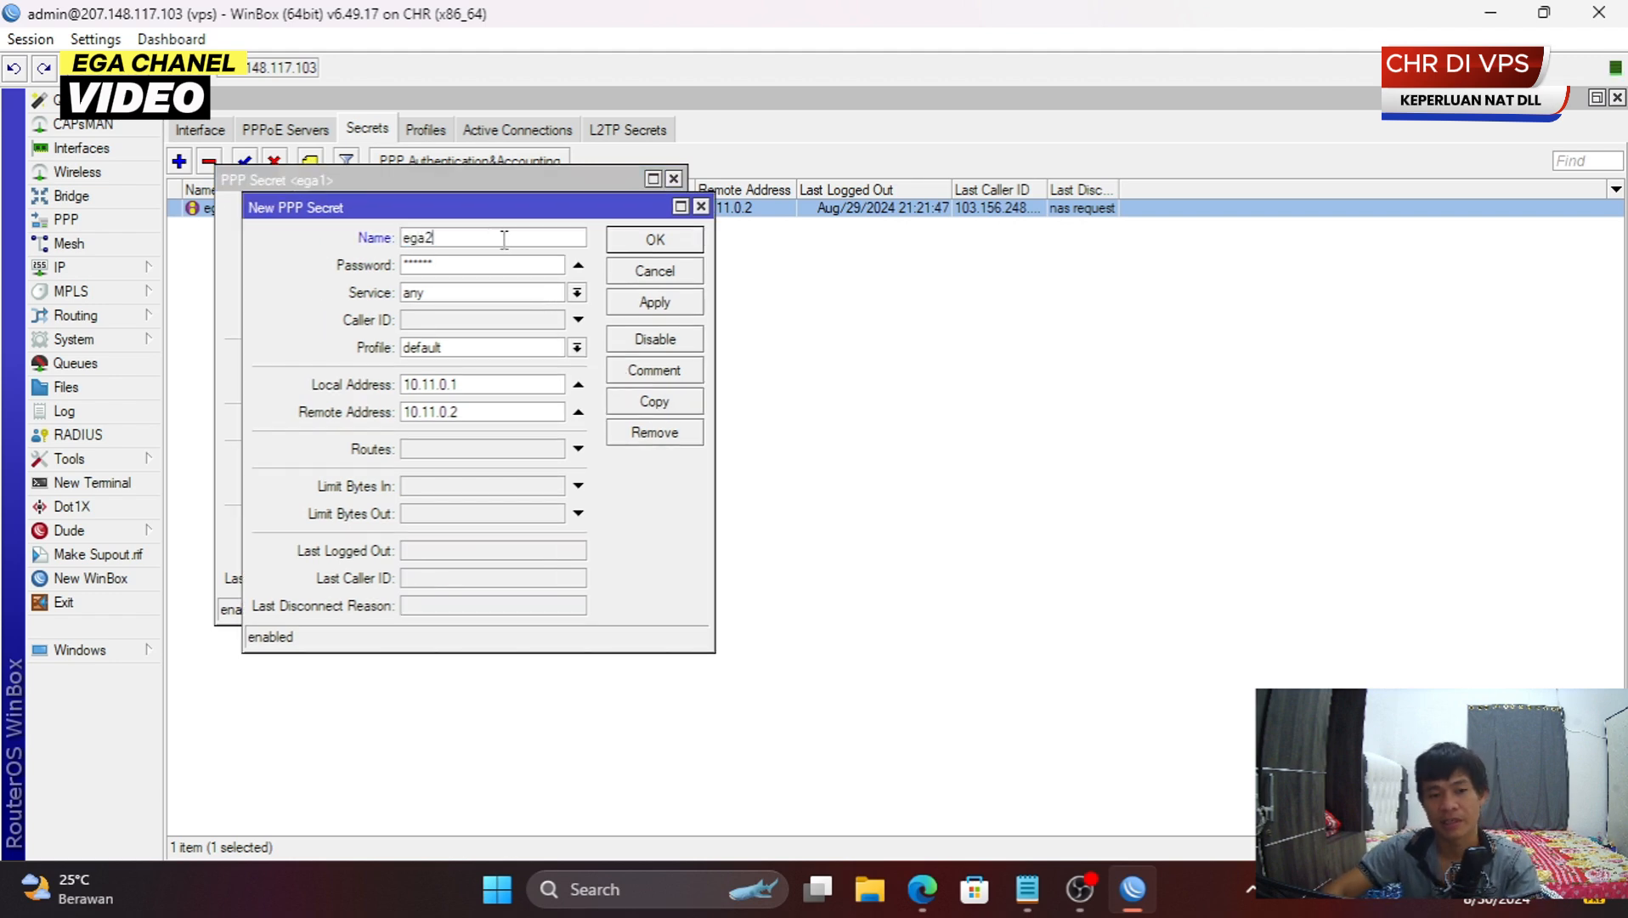
pyautogui.click(498, 414)
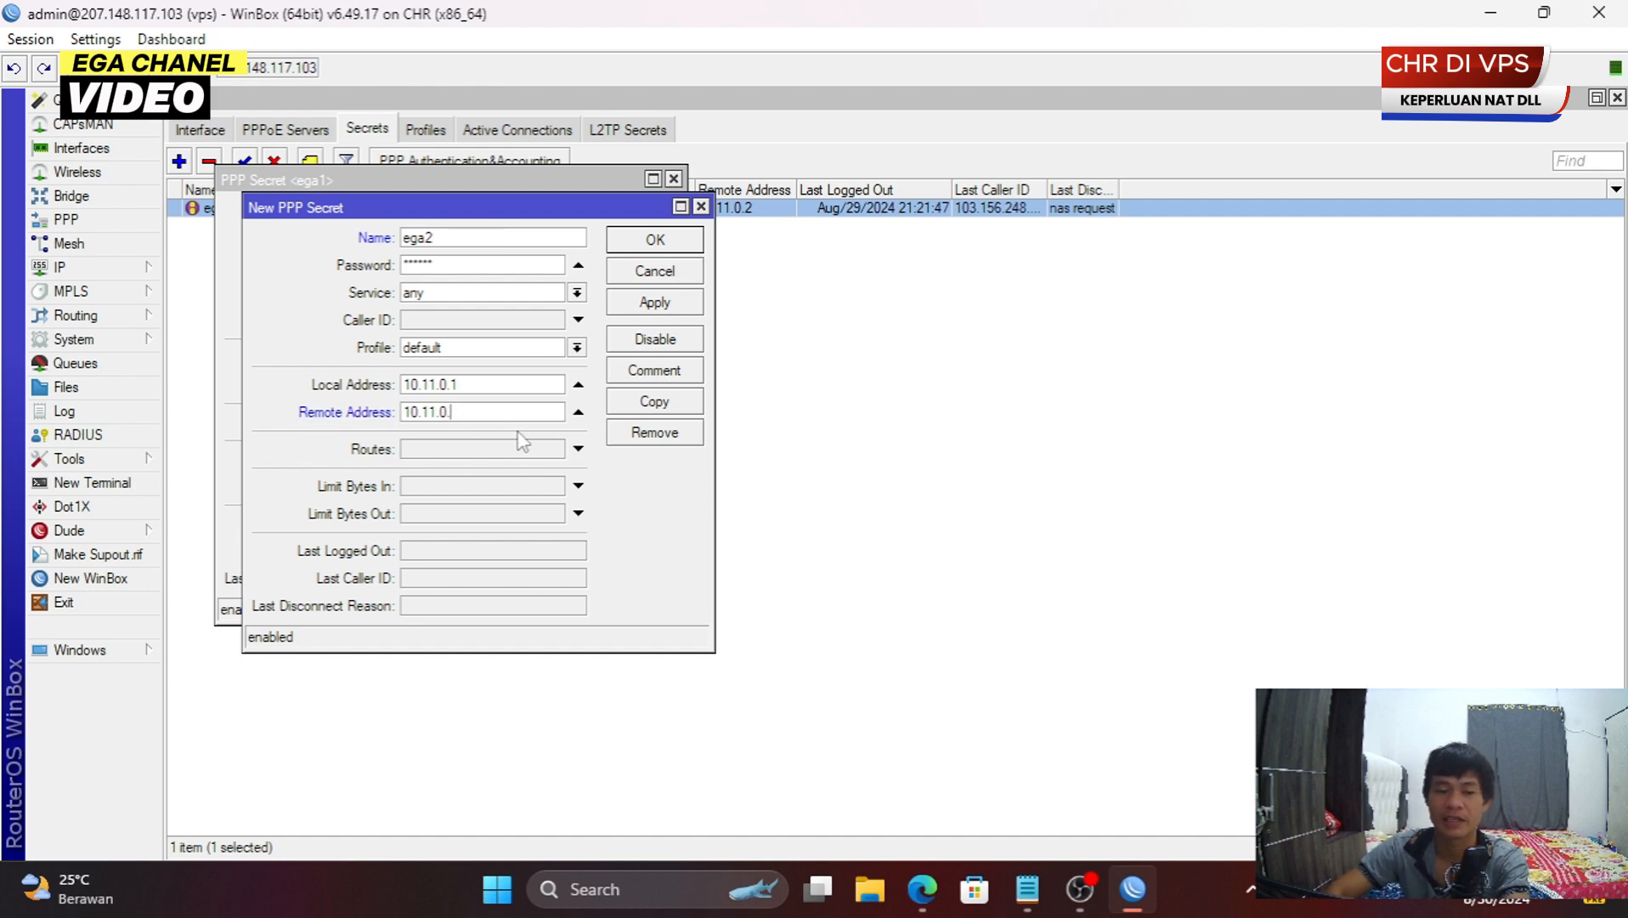
pyautogui.write('3')
pyautogui.click(660, 242)
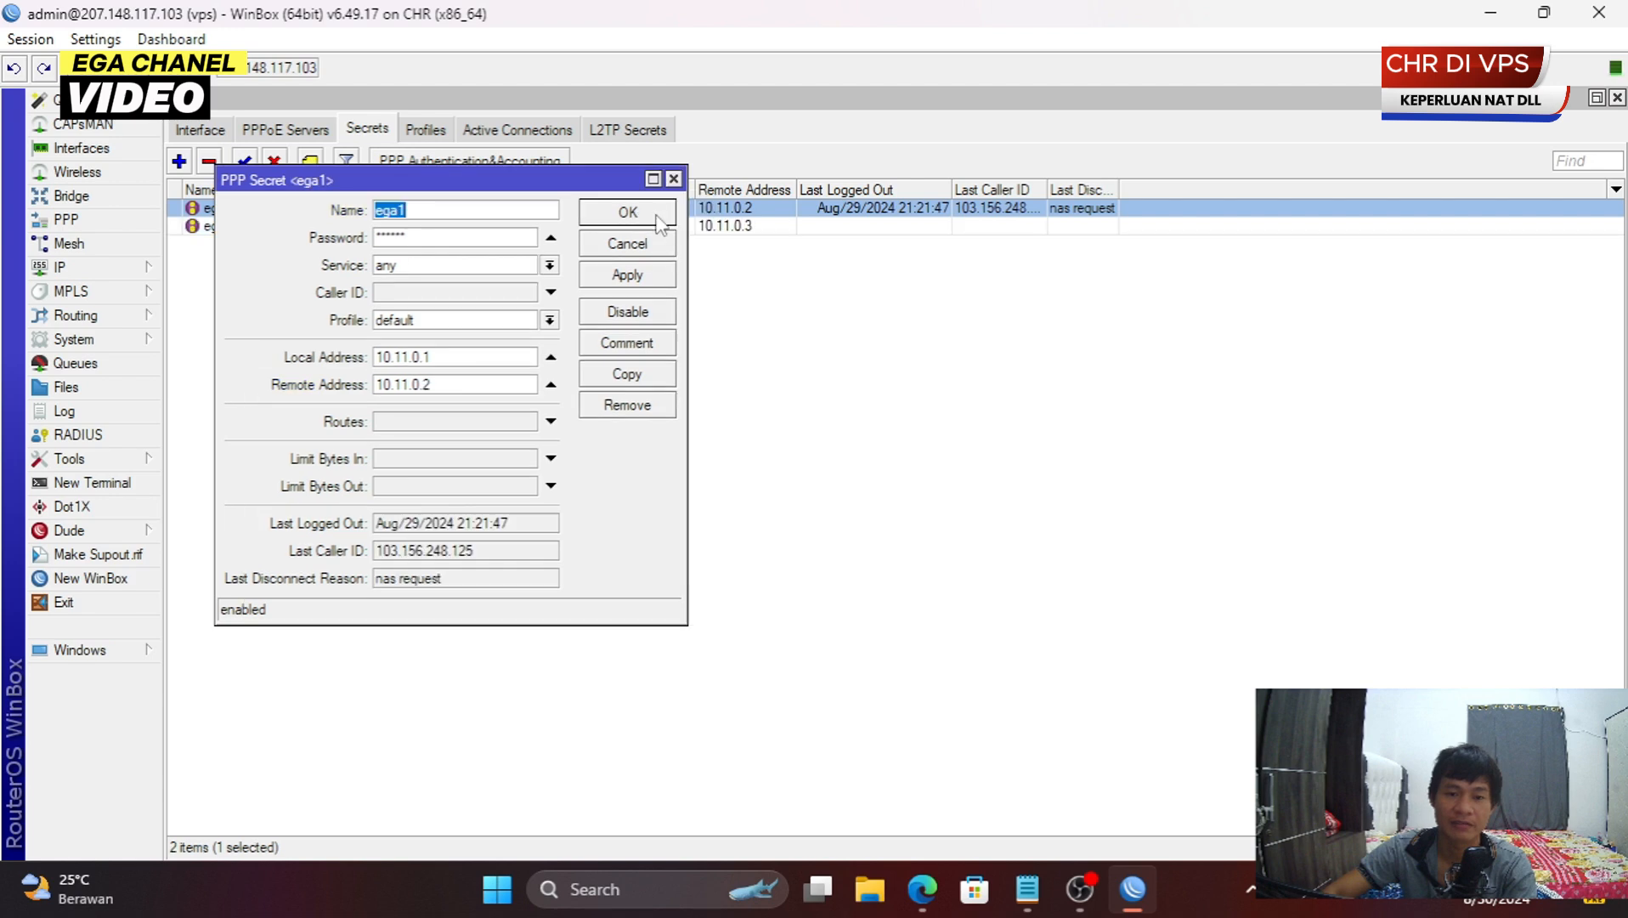
pyautogui.click(658, 217)
pyautogui.click(435, 225)
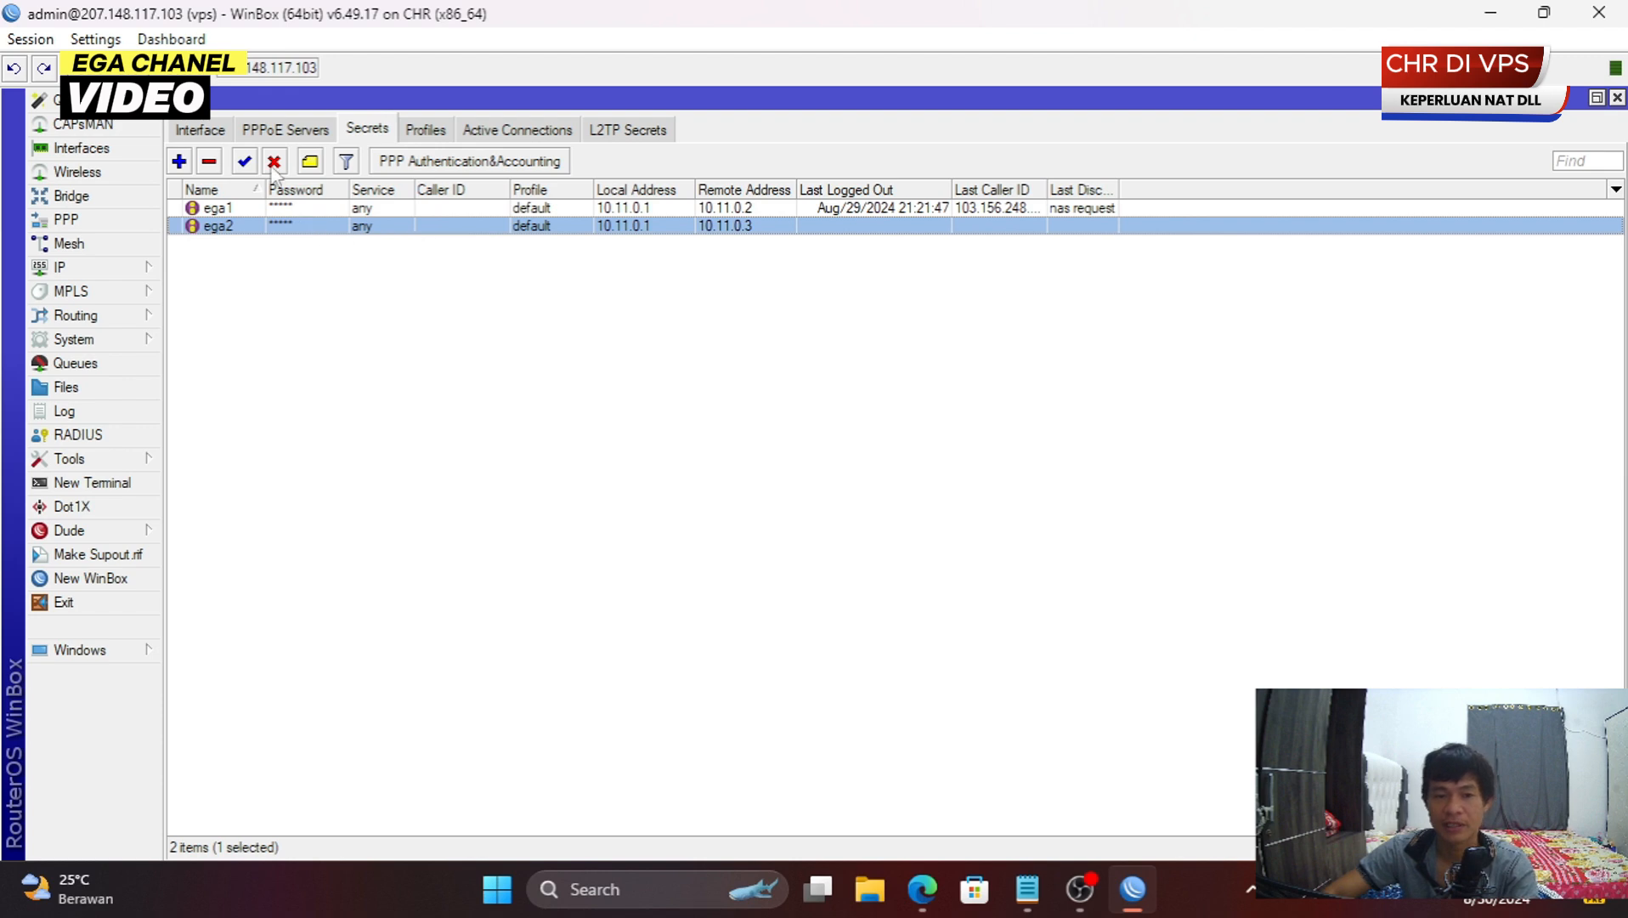
# - Delete the ega2 PPP secret, close PPP, and return to the IP Firewall NAT rules list
pyautogui.click(208, 162)
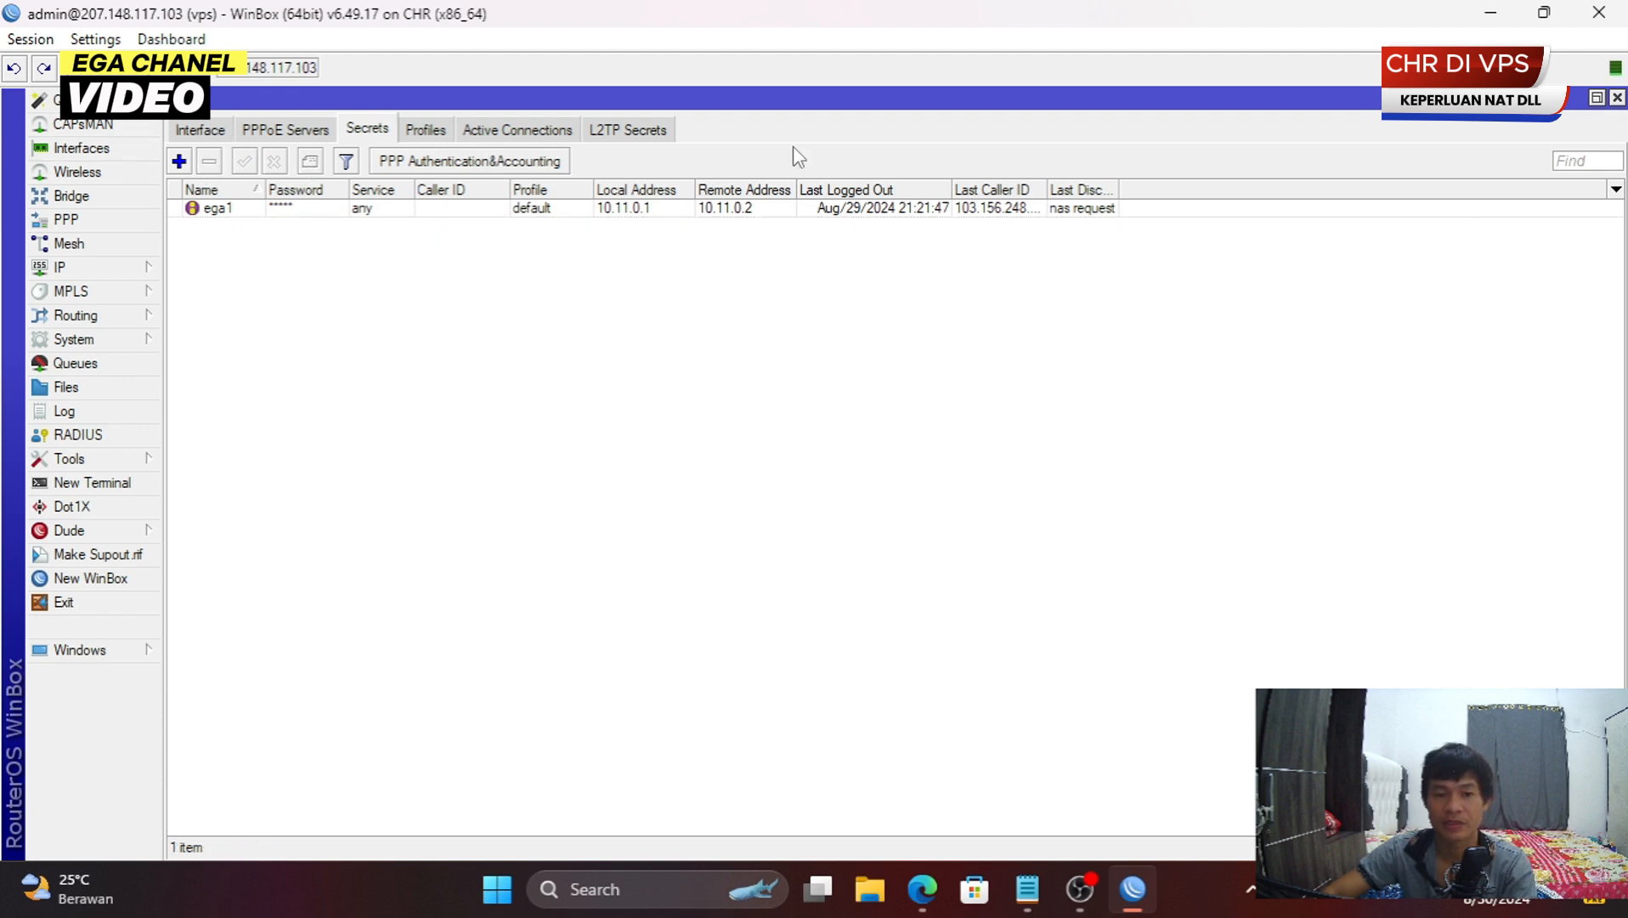
pyautogui.click(1617, 99)
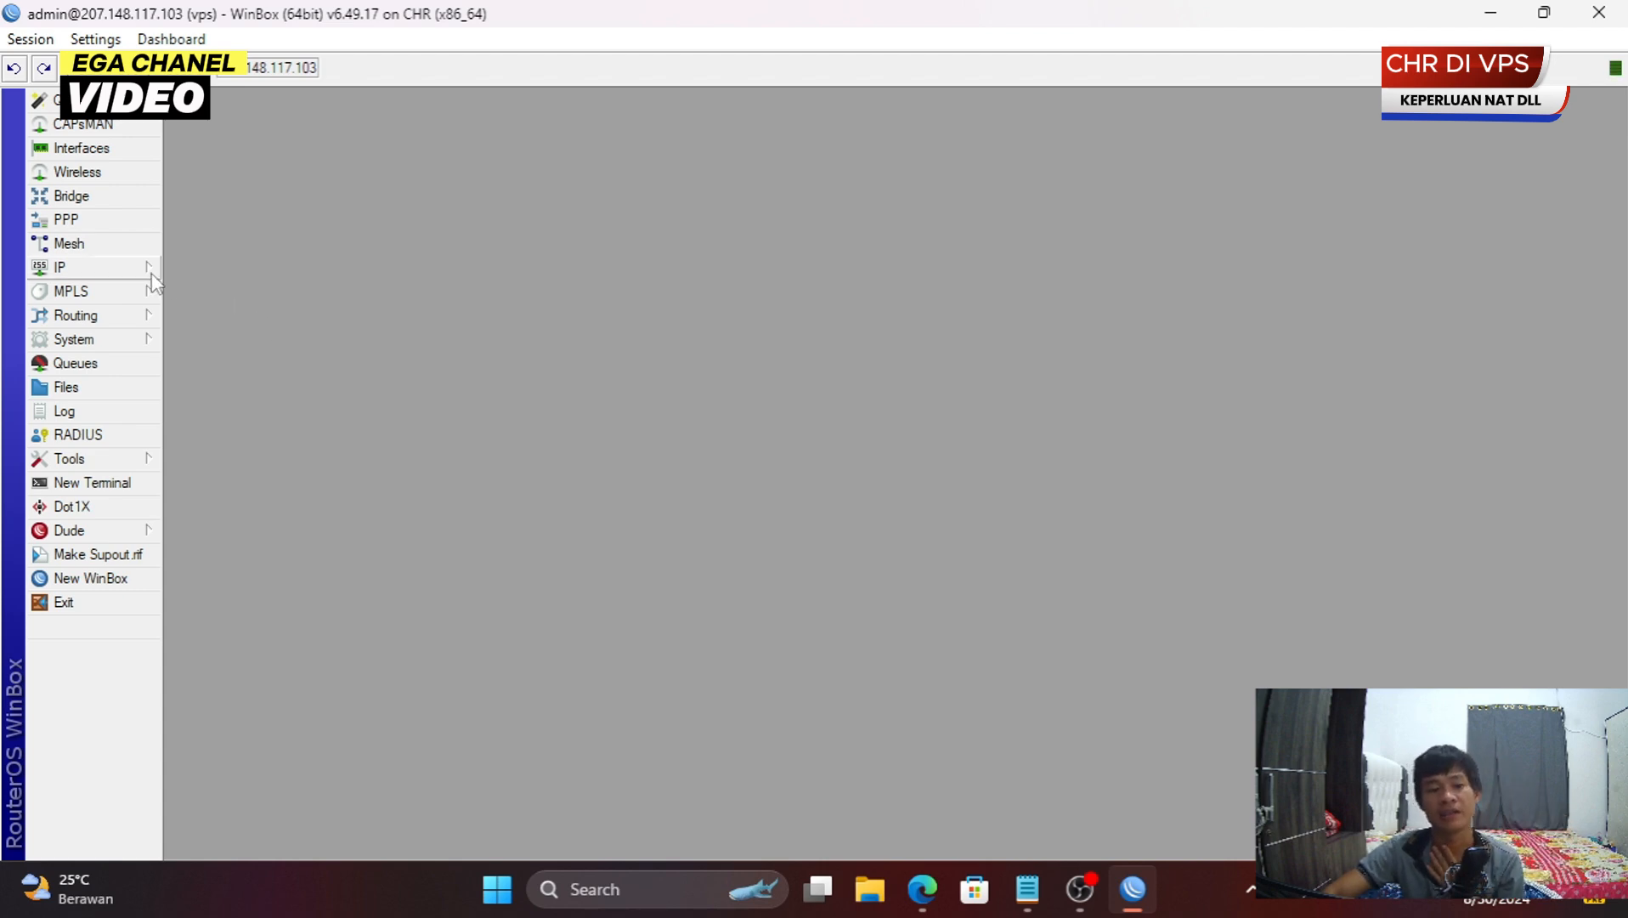
pyautogui.click(72, 267)
pyautogui.click(219, 440)
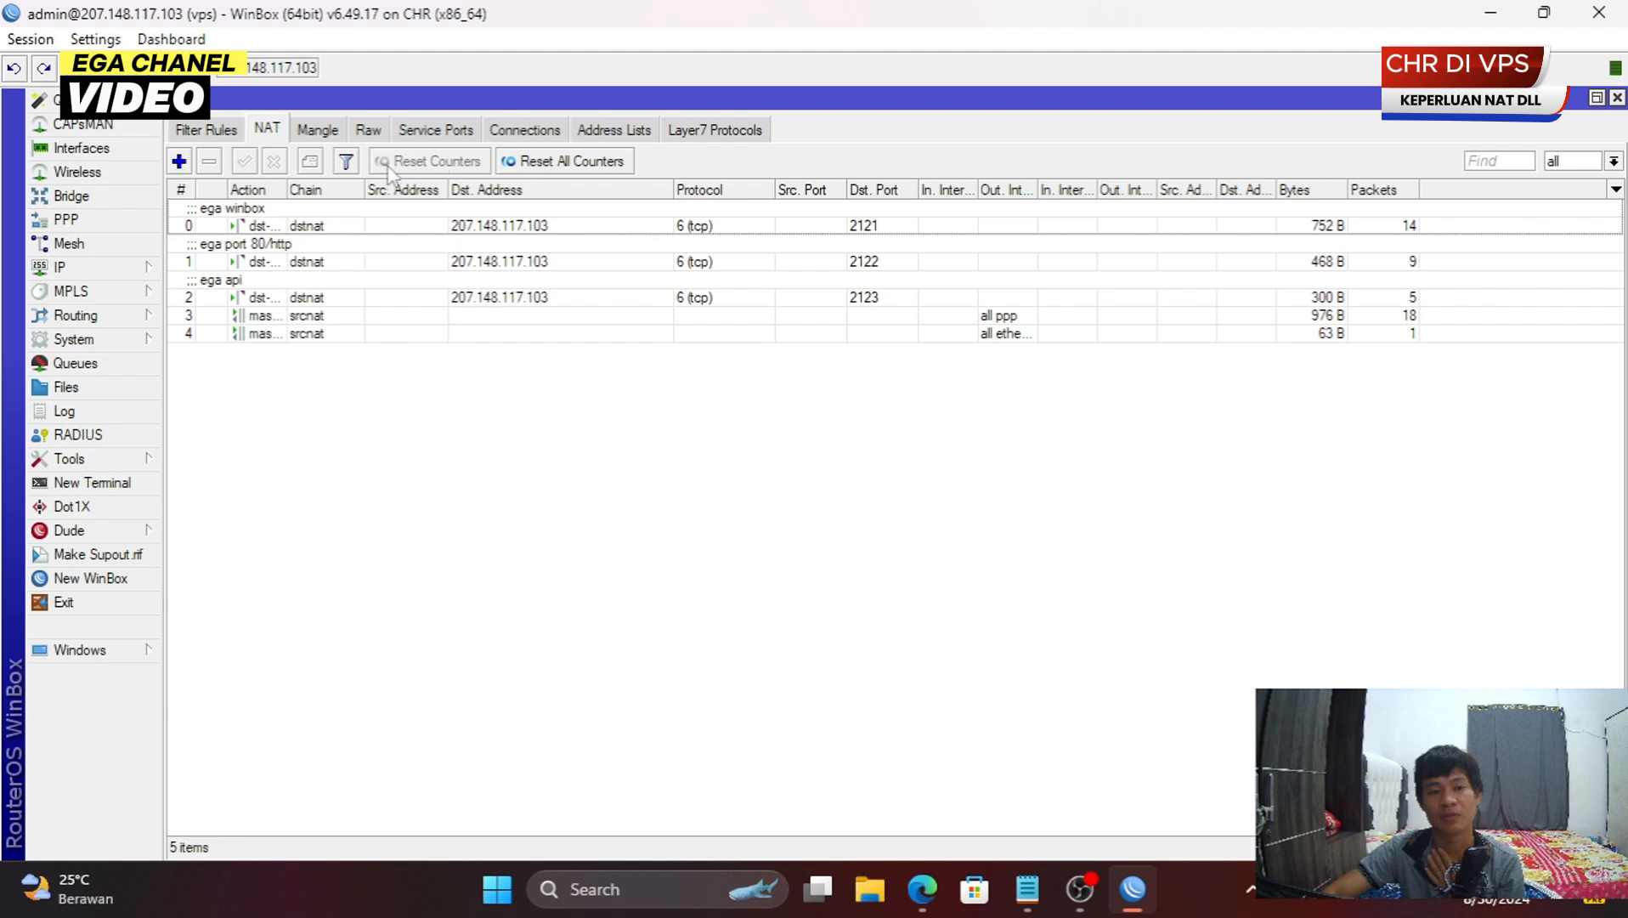